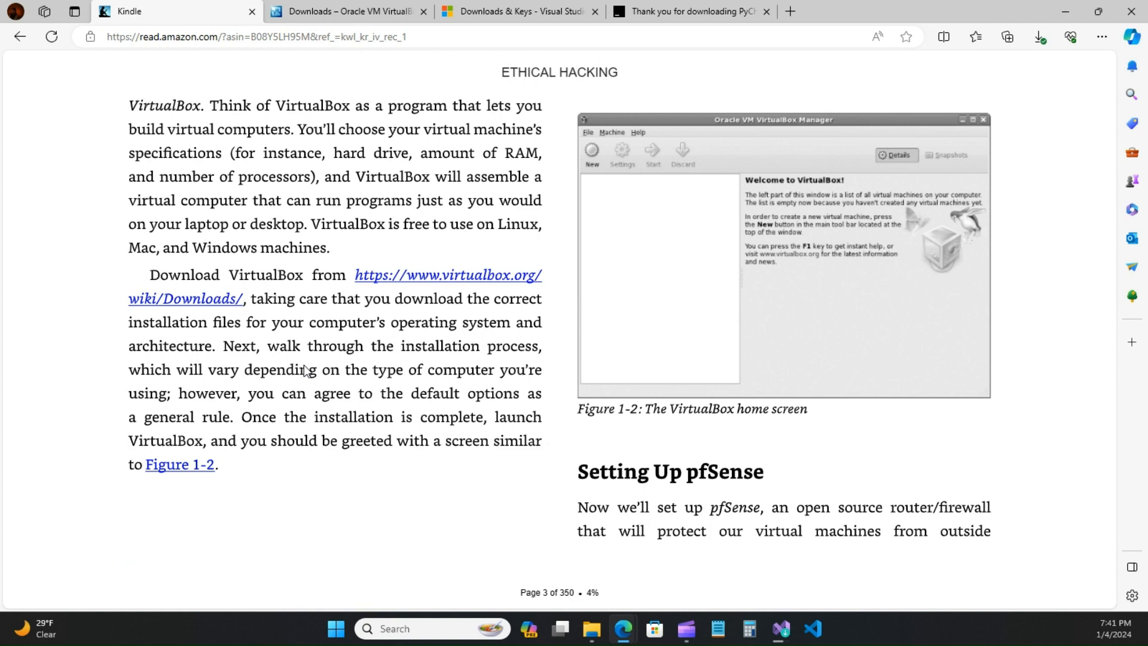
Step: Turn back two pages, from page 3 to the Chapter 1 'Setting Up' opening page
click(53, 332)
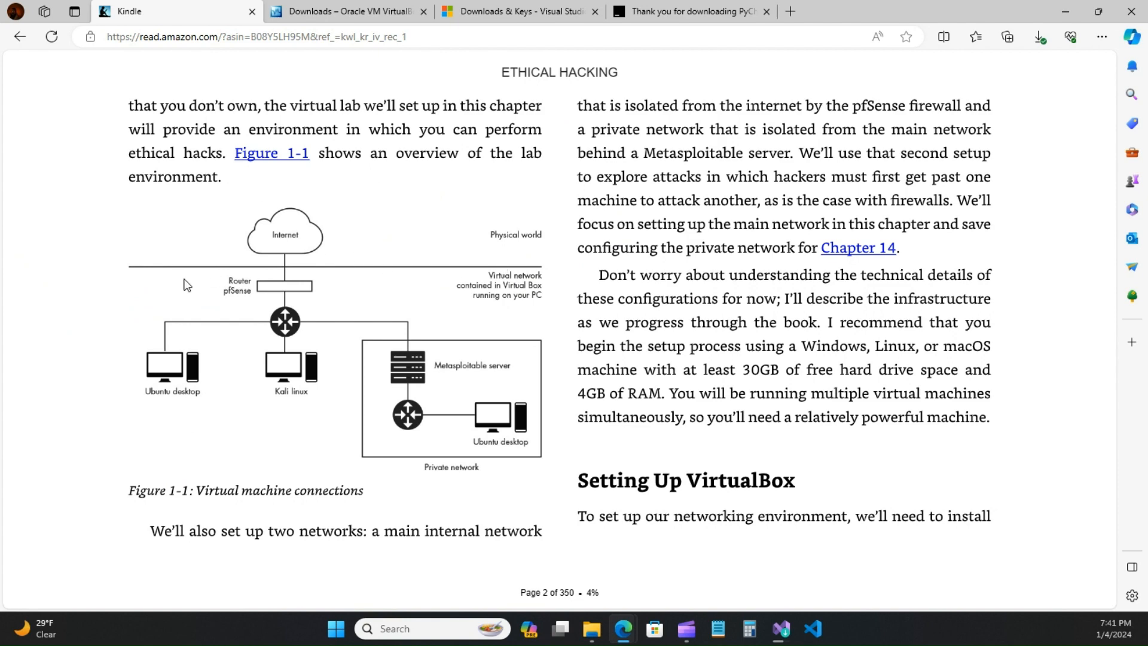
click(63, 332)
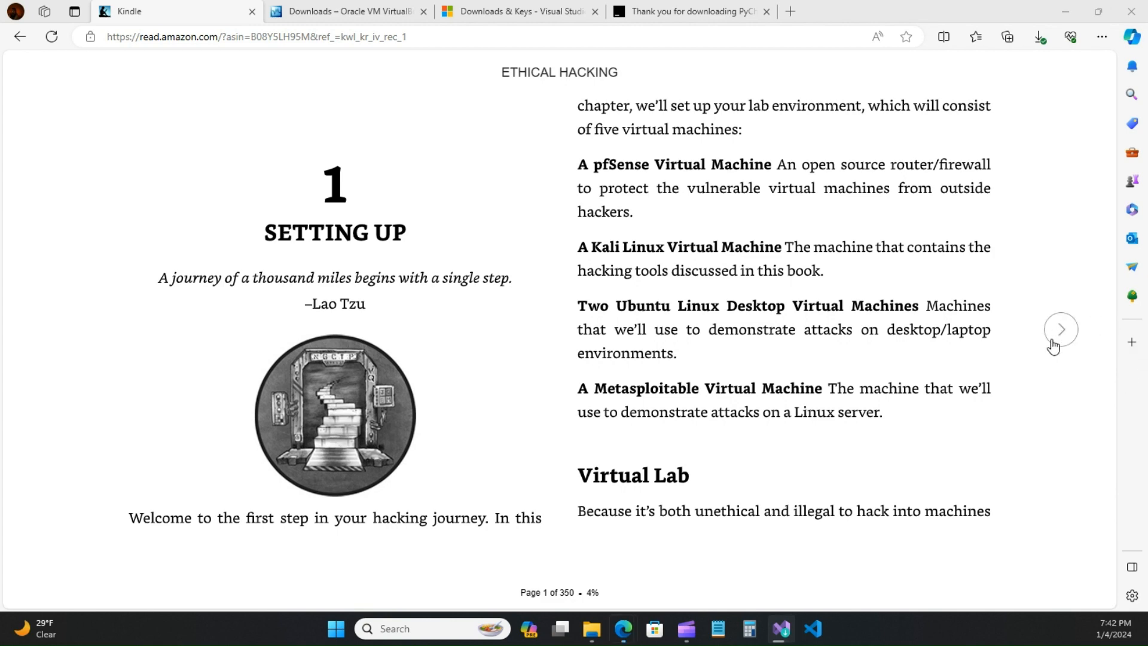
click(1051, 339)
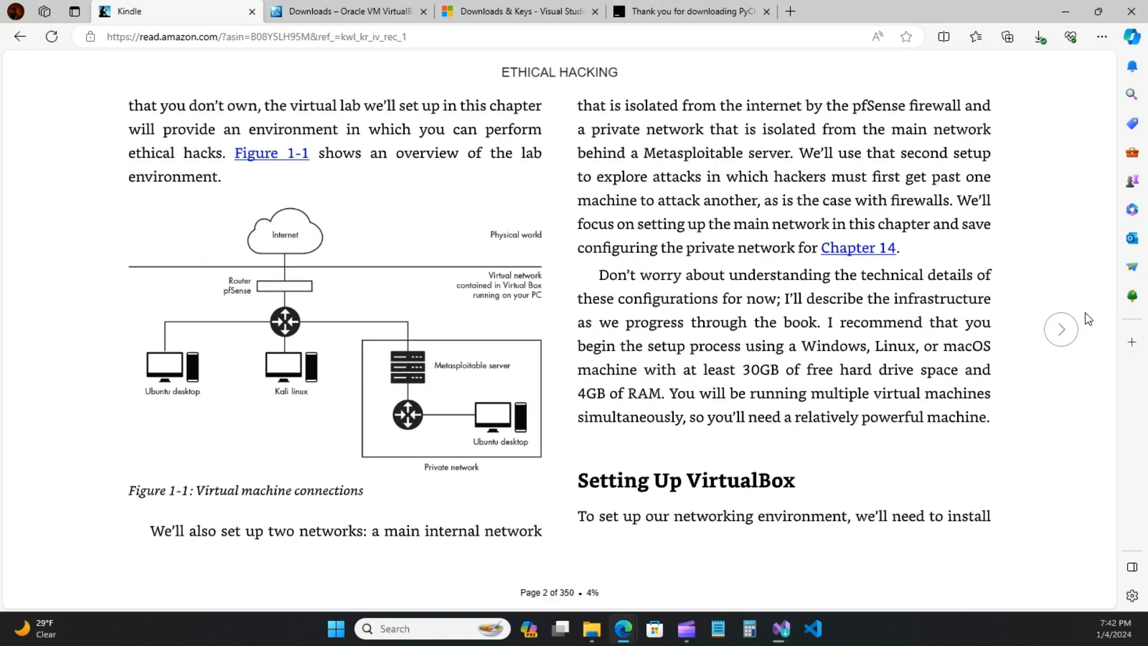
click(1067, 330)
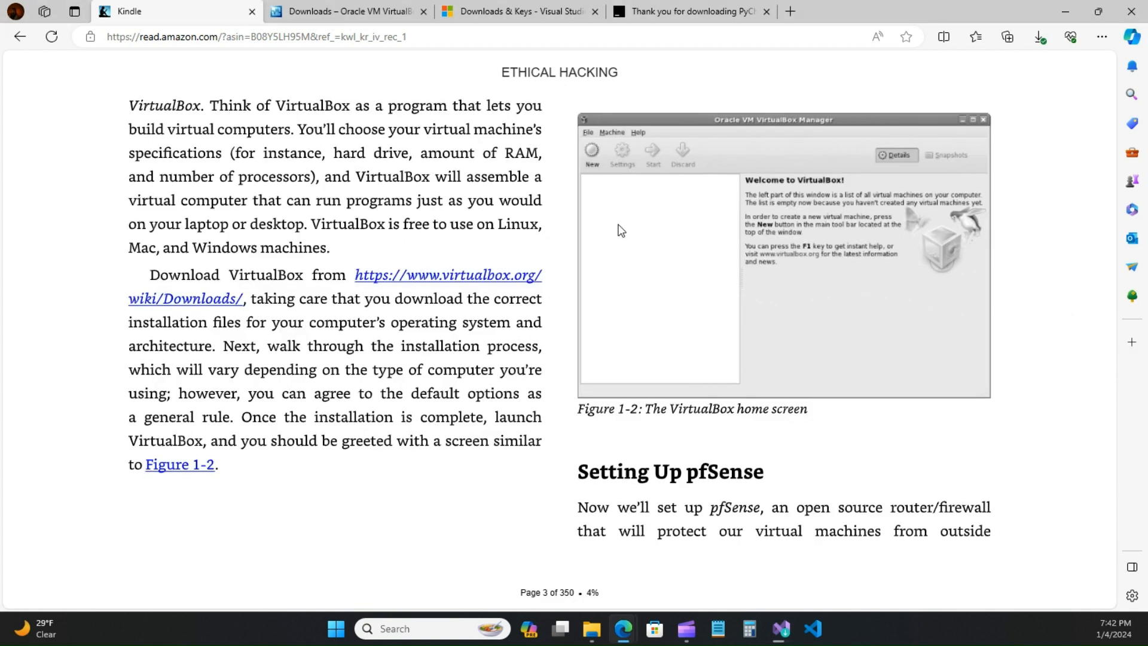
click(59, 332)
click(61, 334)
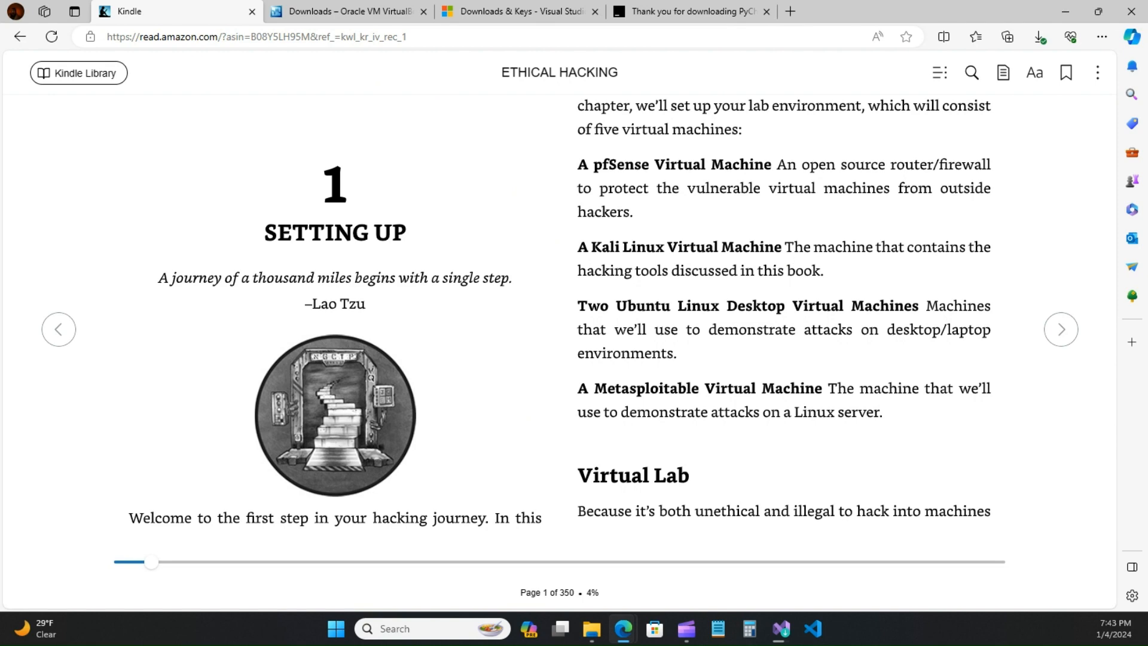
Step: Check the Visual Studio Installer at 35% (package 599 of 727), then open a new browser tab
drag(1147, 75, 638, 101)
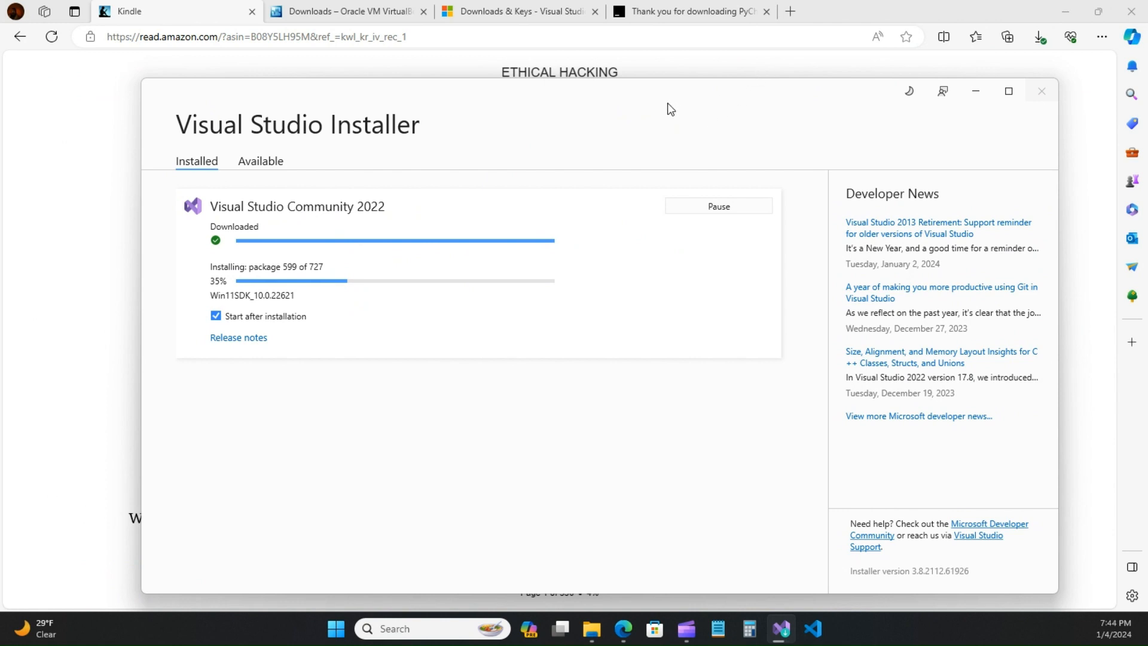
drag(669, 103, 1147, 89)
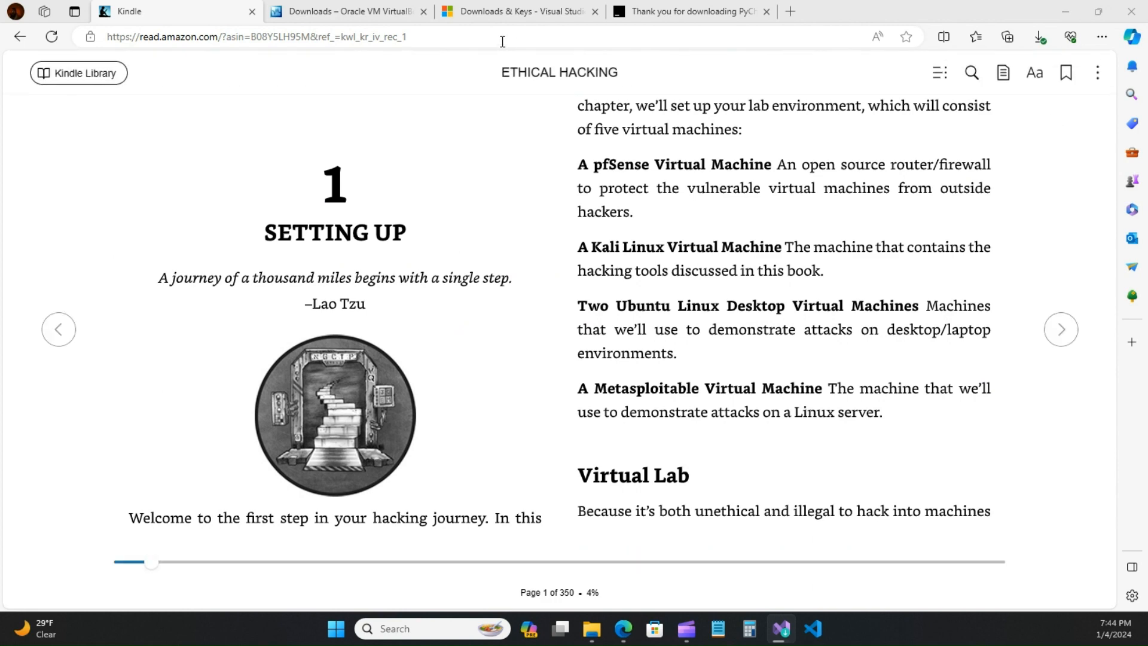
click(513, 19)
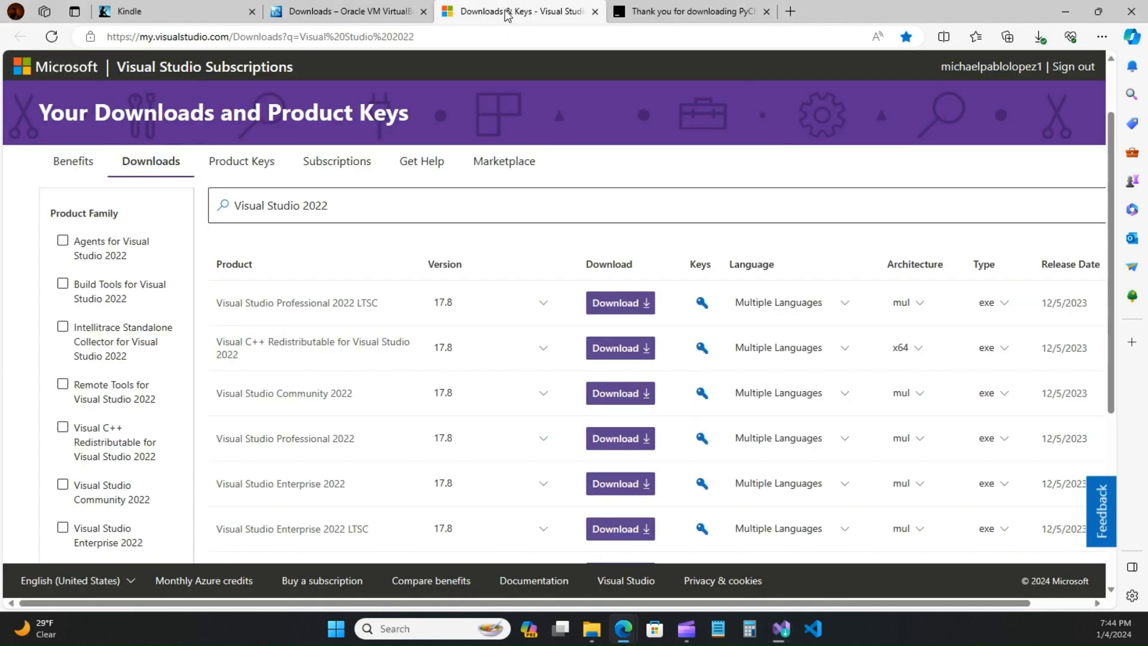
click(366, 14)
click(791, 12)
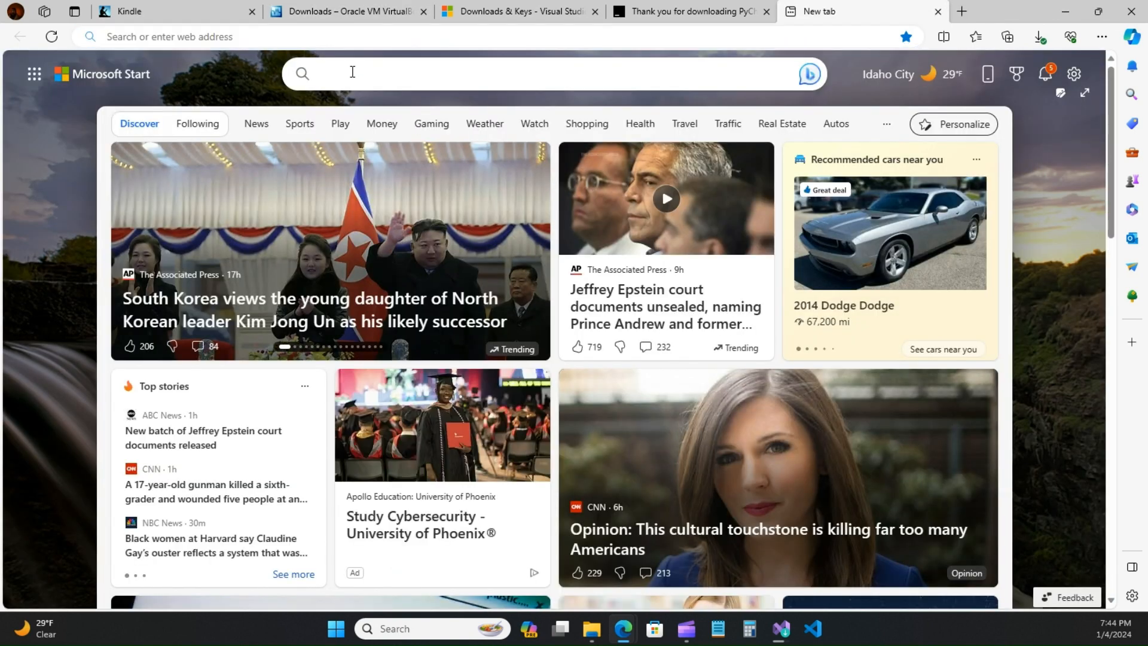
Step: Search for 'visual studio community' and open the visualstudio.microsoft.com result
click(352, 72)
text(vi)
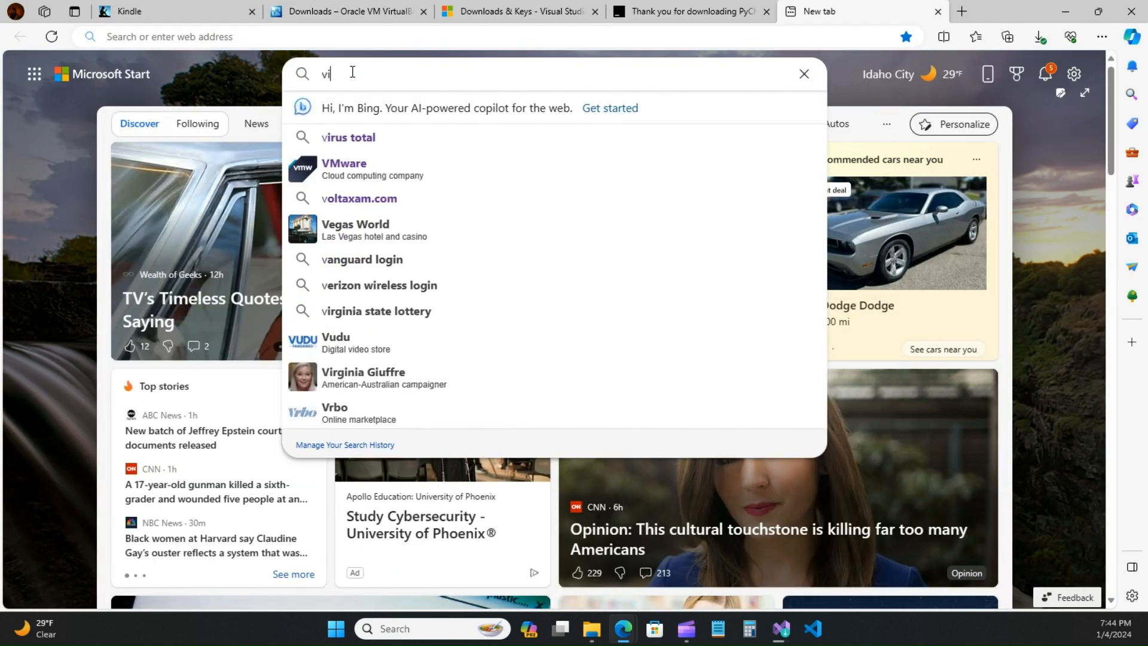
text(sual s)
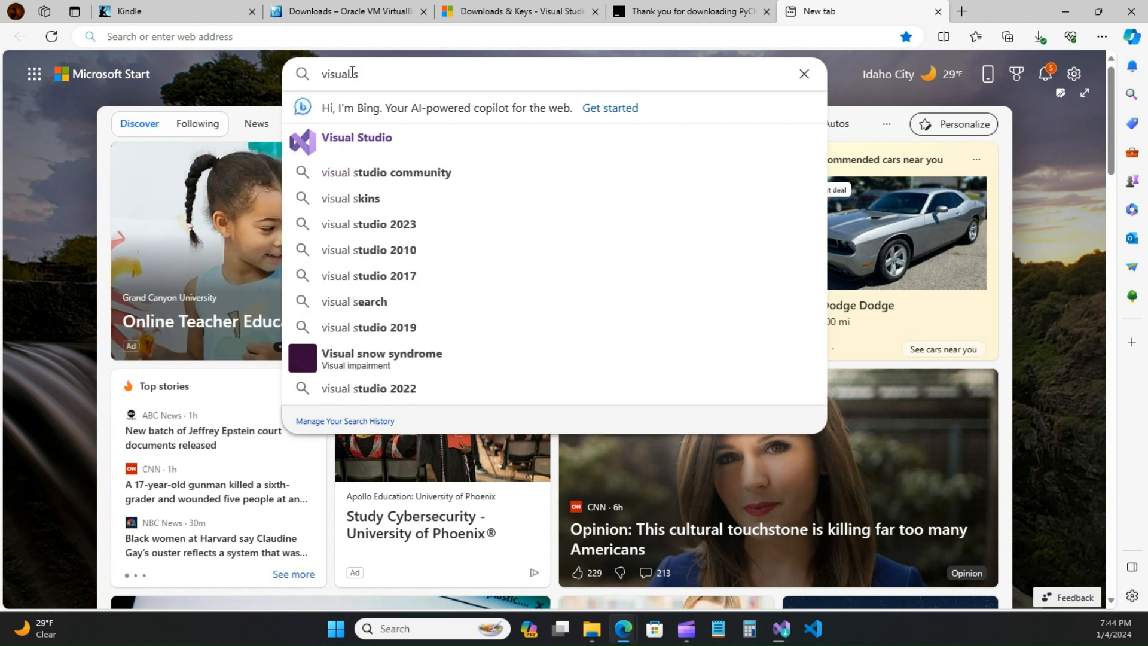
text(tudio)
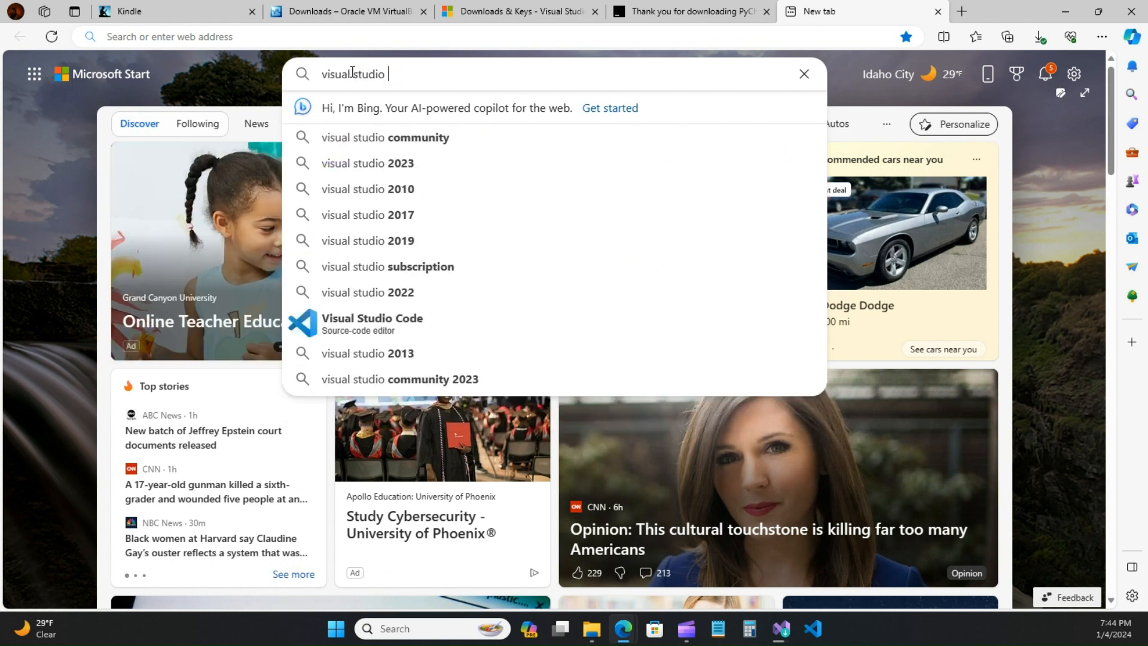
click(371, 139)
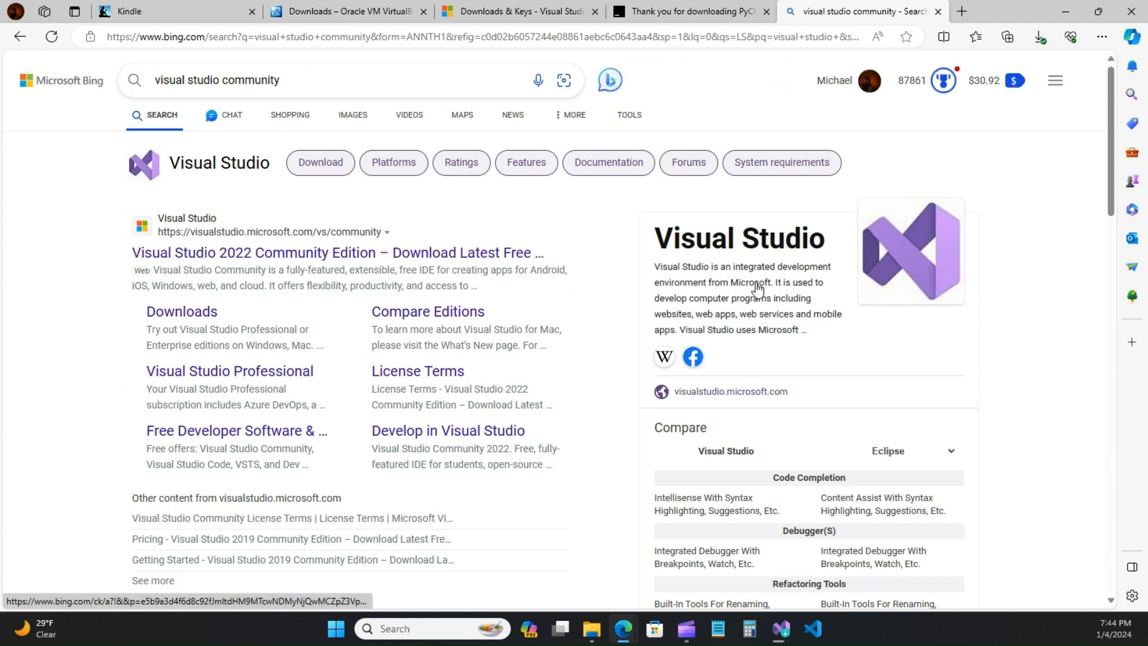
scroll(743, 396, down, 2)
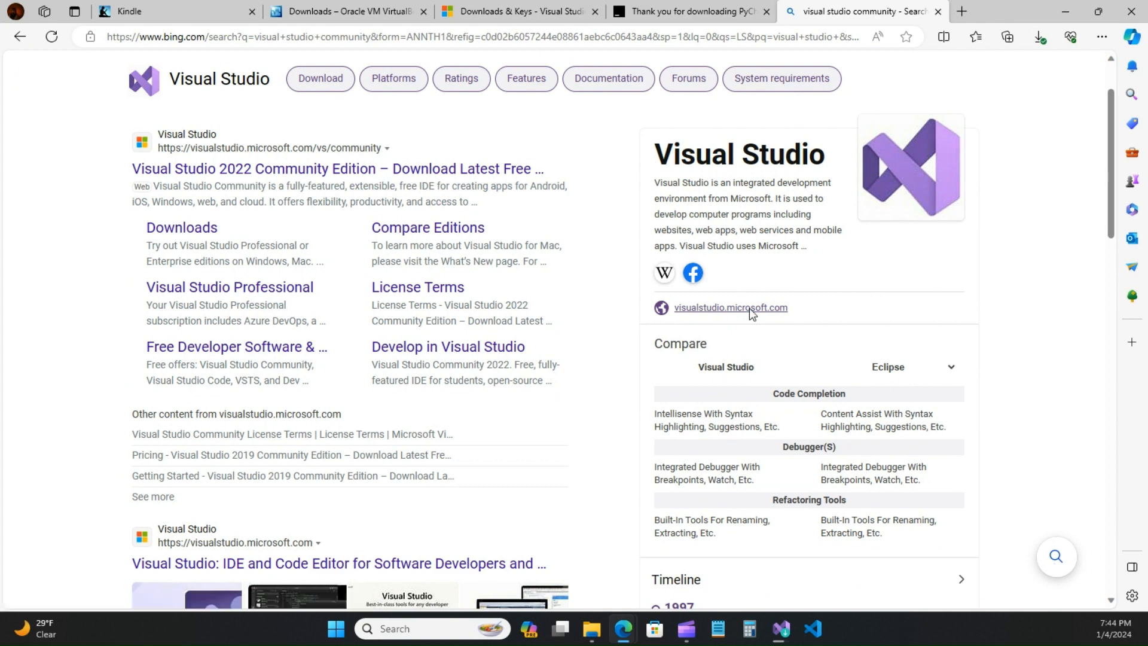
click(750, 308)
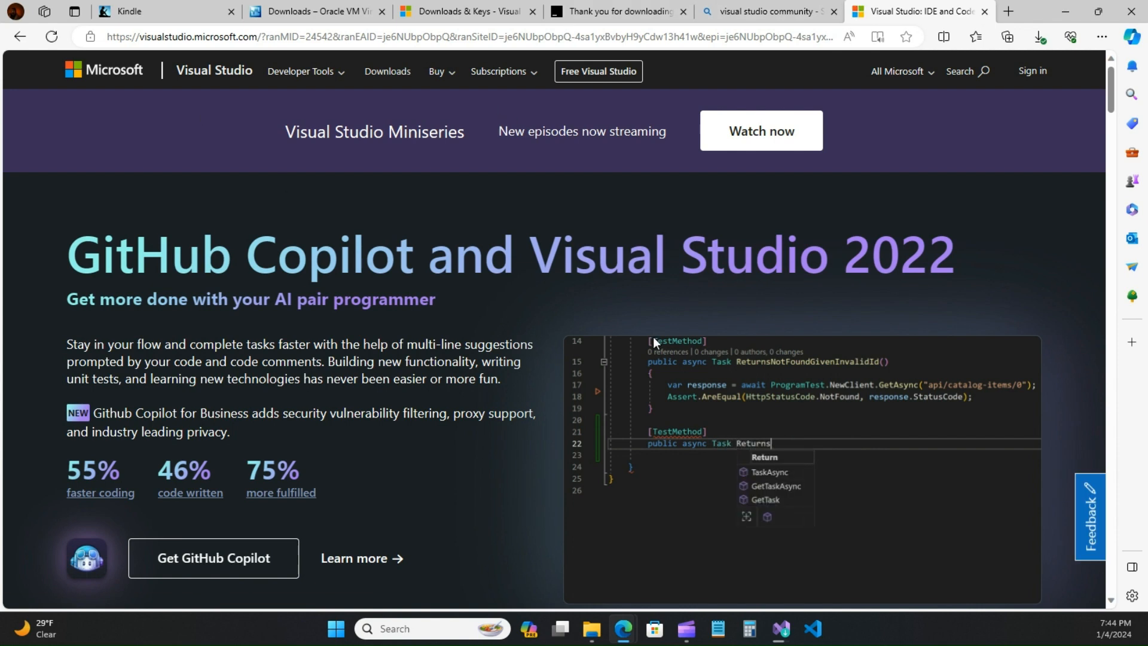
click(778, 13)
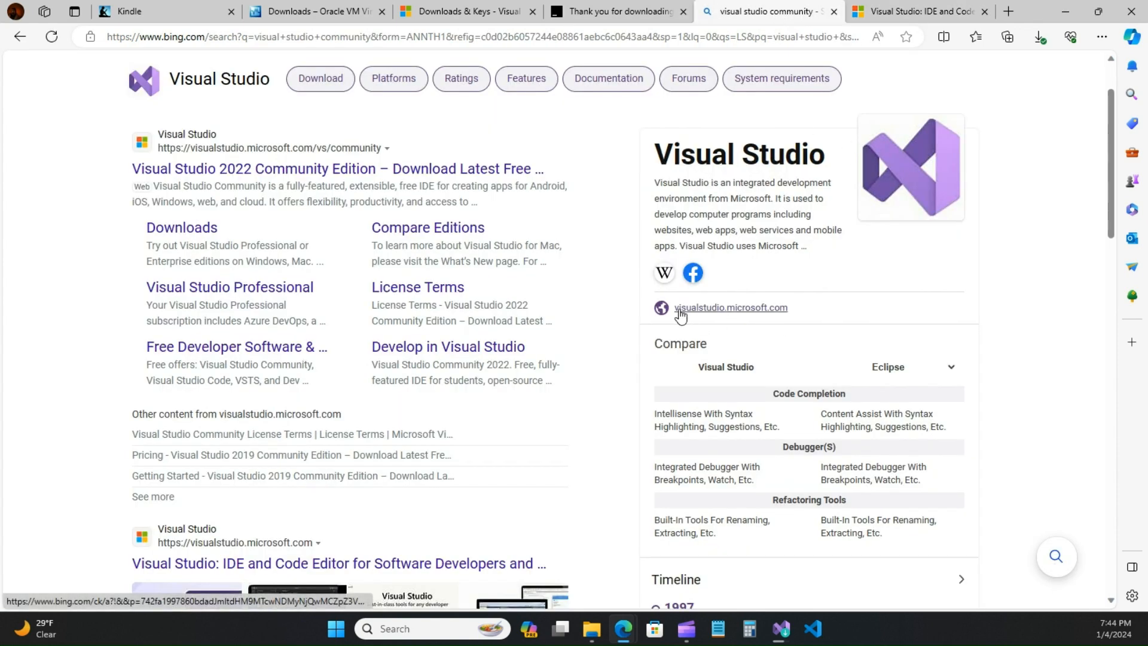
click(914, 11)
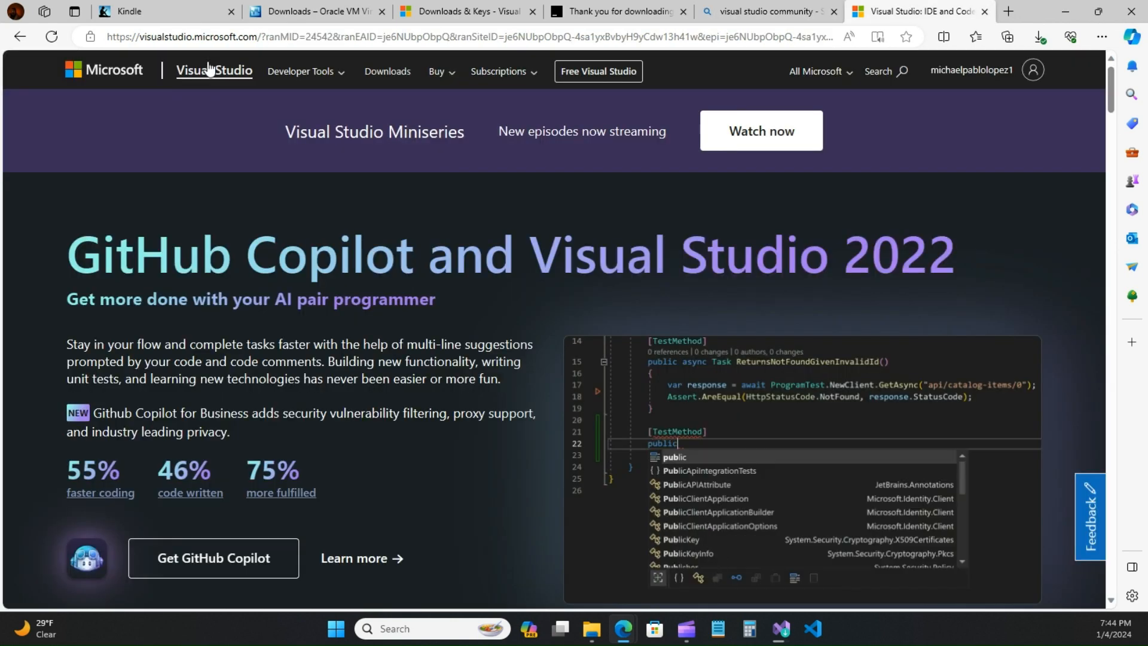
double_click(120, 38)
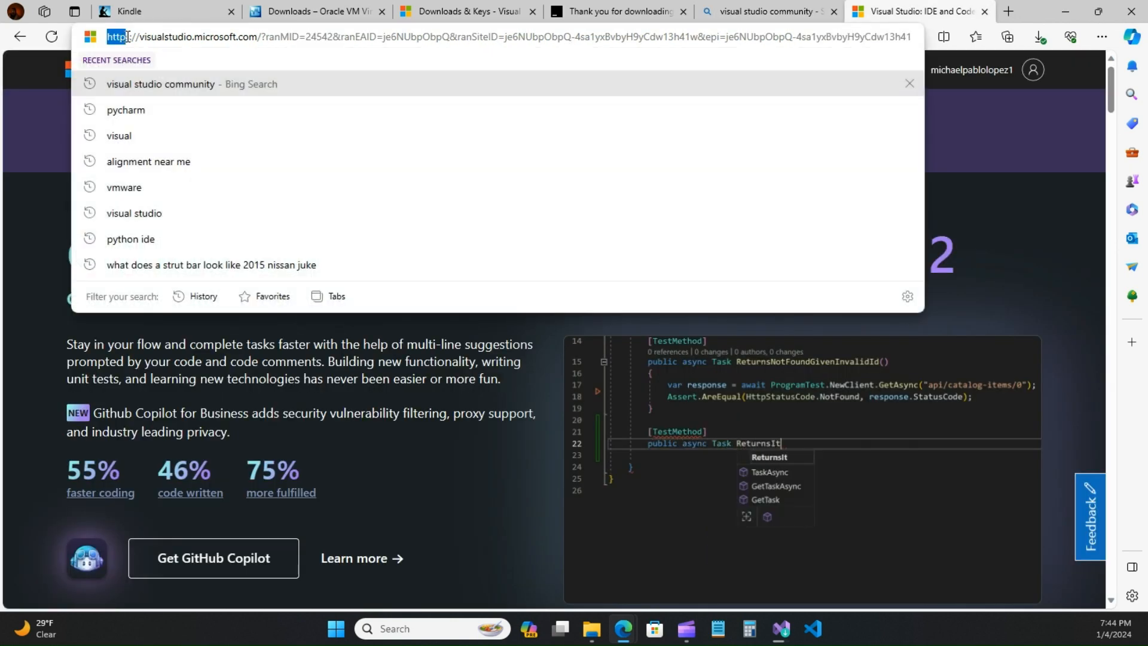
click(114, 39)
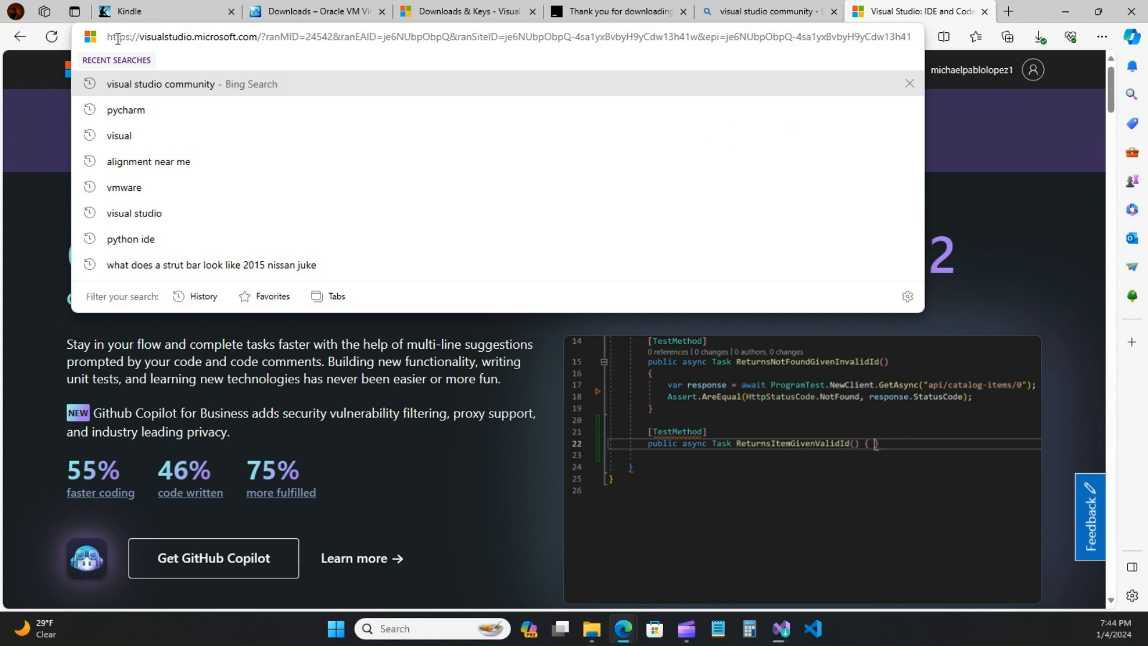
click(969, 110)
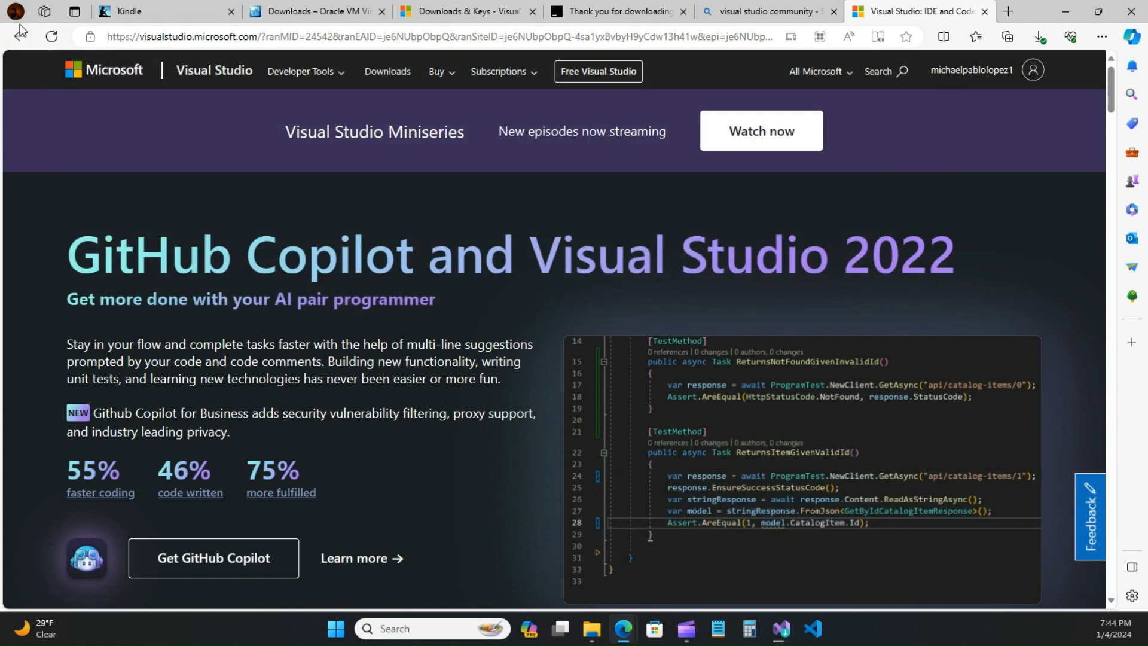
click(89, 37)
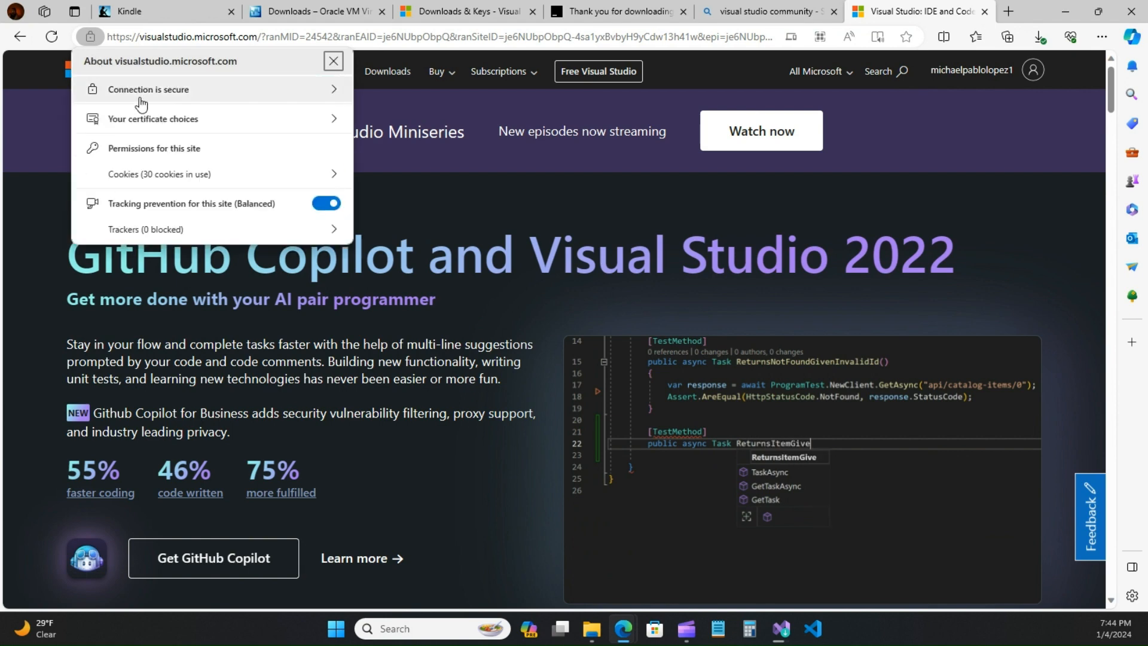
click(142, 103)
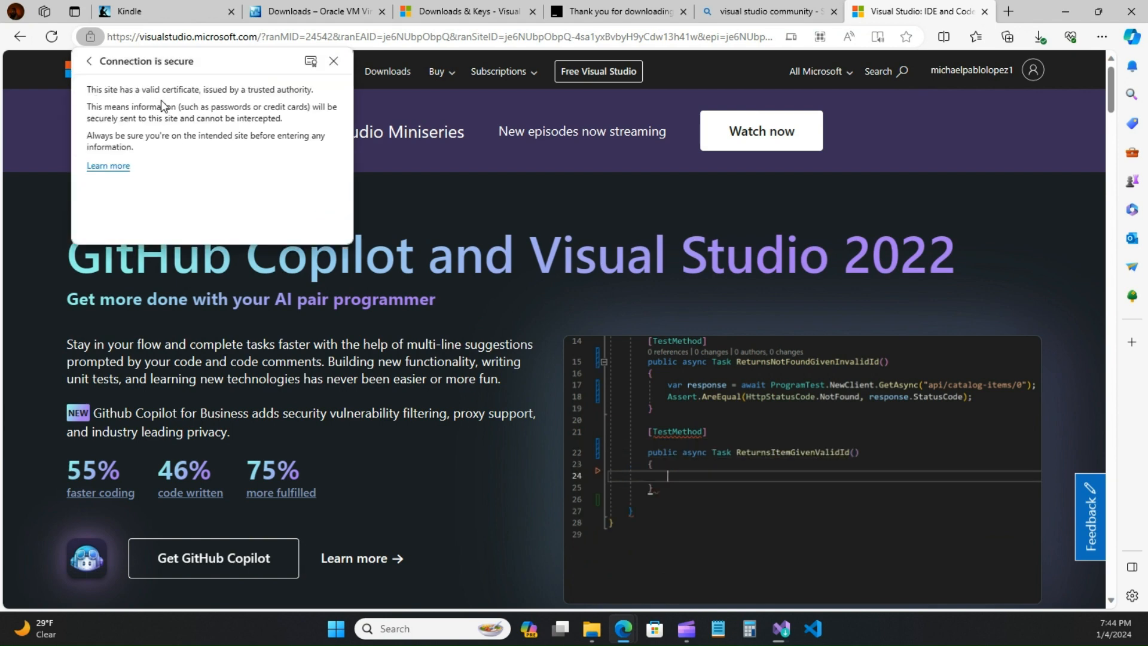
click(90, 37)
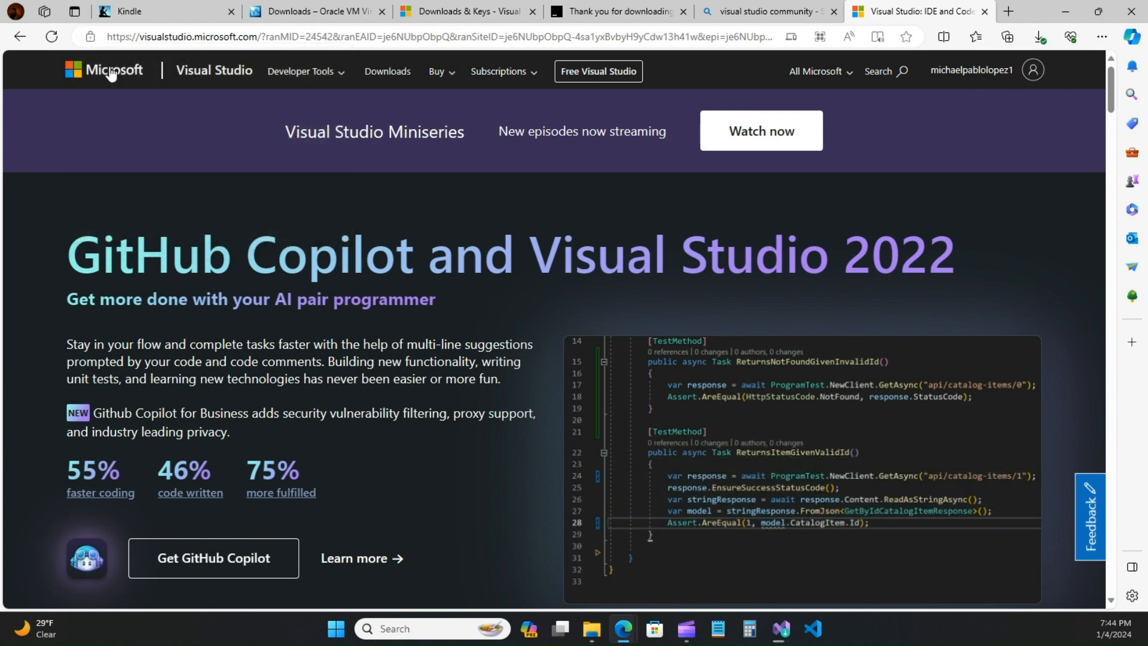
click(90, 37)
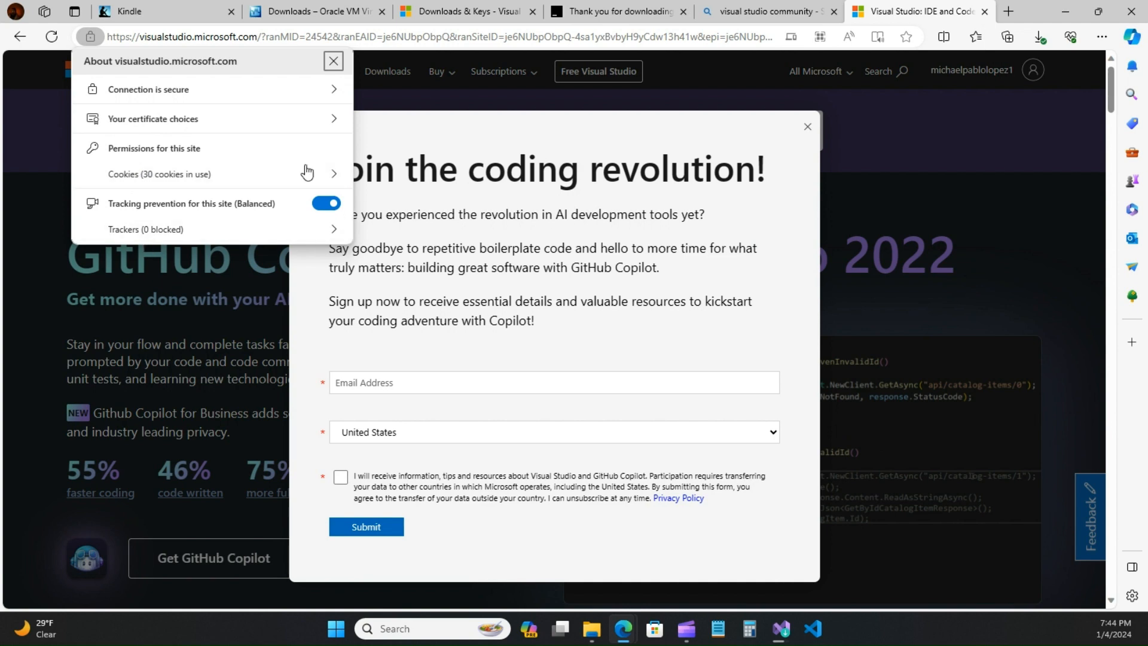
click(879, 119)
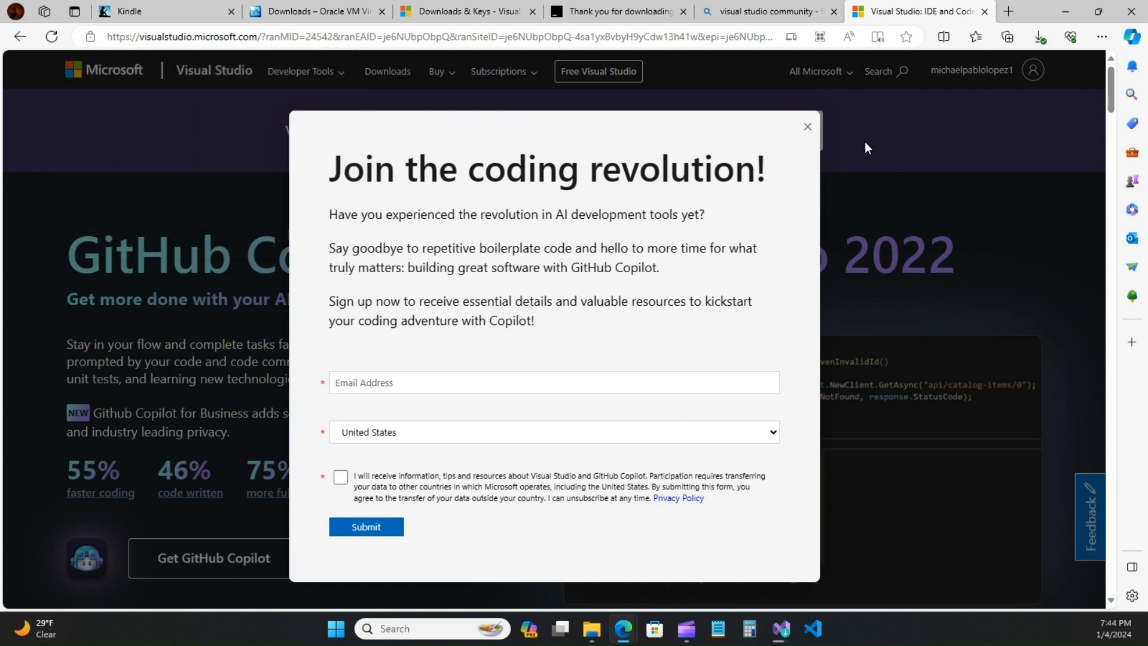
click(808, 128)
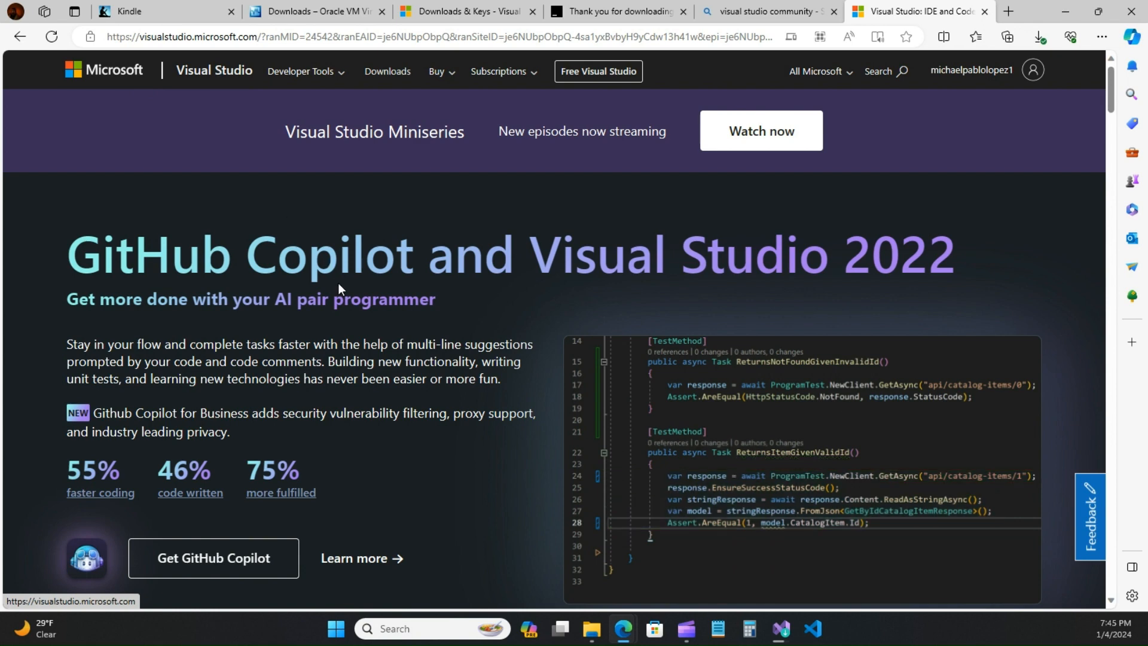
Step: Browse the Visual Studio 2022 edition choices and highlight .NET and C++ in the description
scroll(338, 282, down, 8)
scroll(338, 286, down, 3)
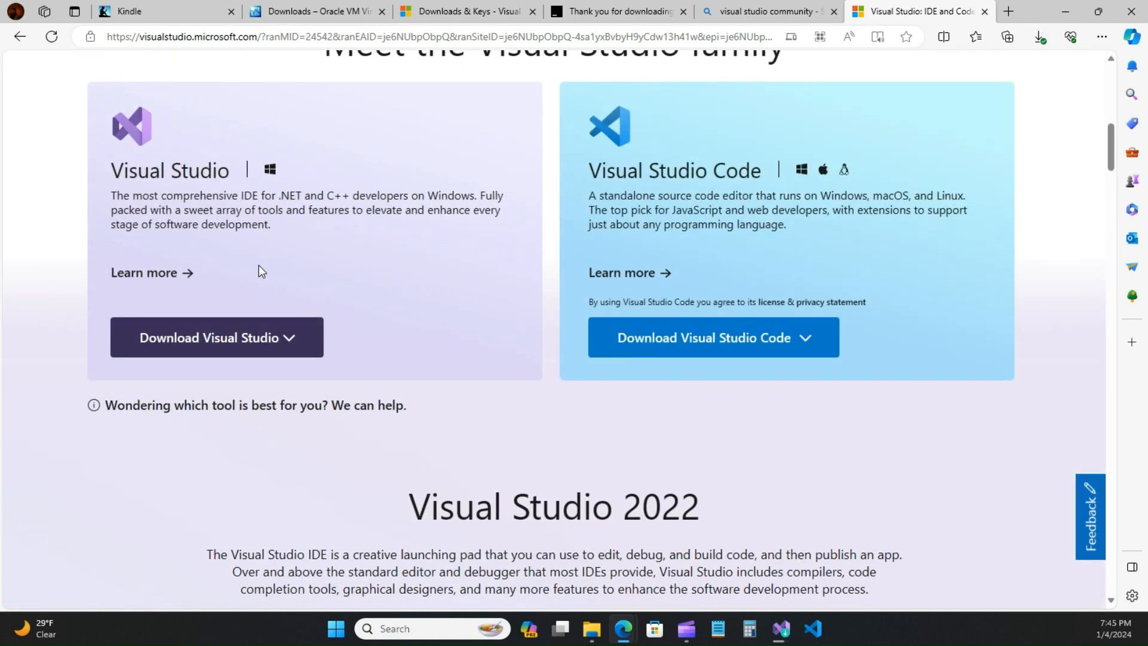
click(192, 346)
click(255, 337)
scroll(281, 299, up, 1)
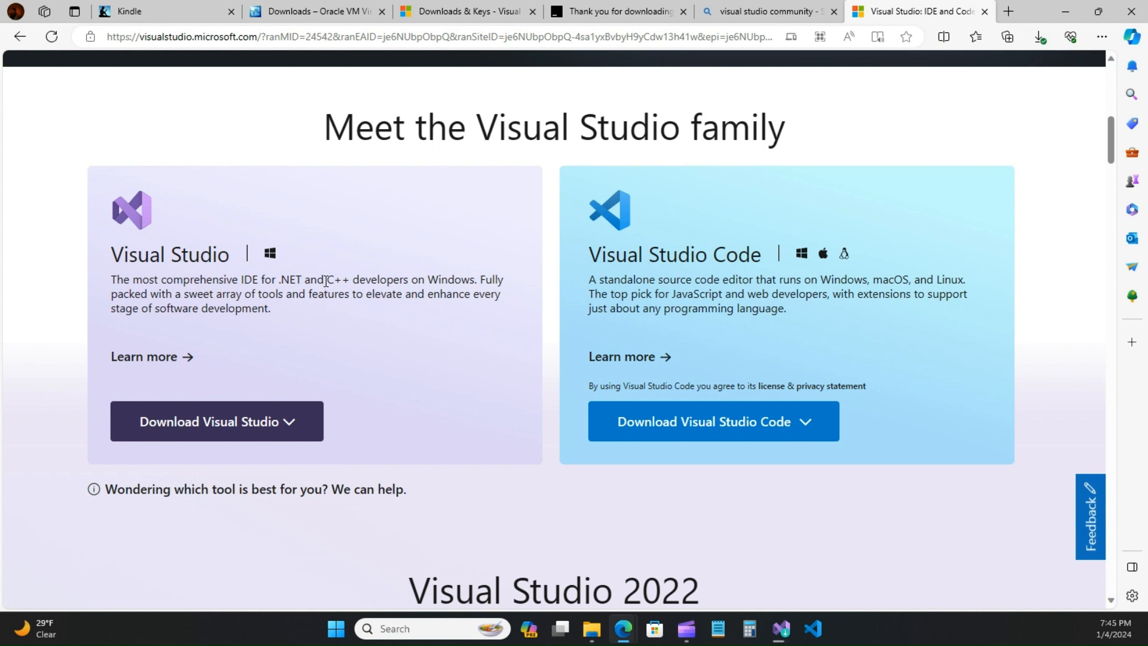
drag(329, 281, 350, 282)
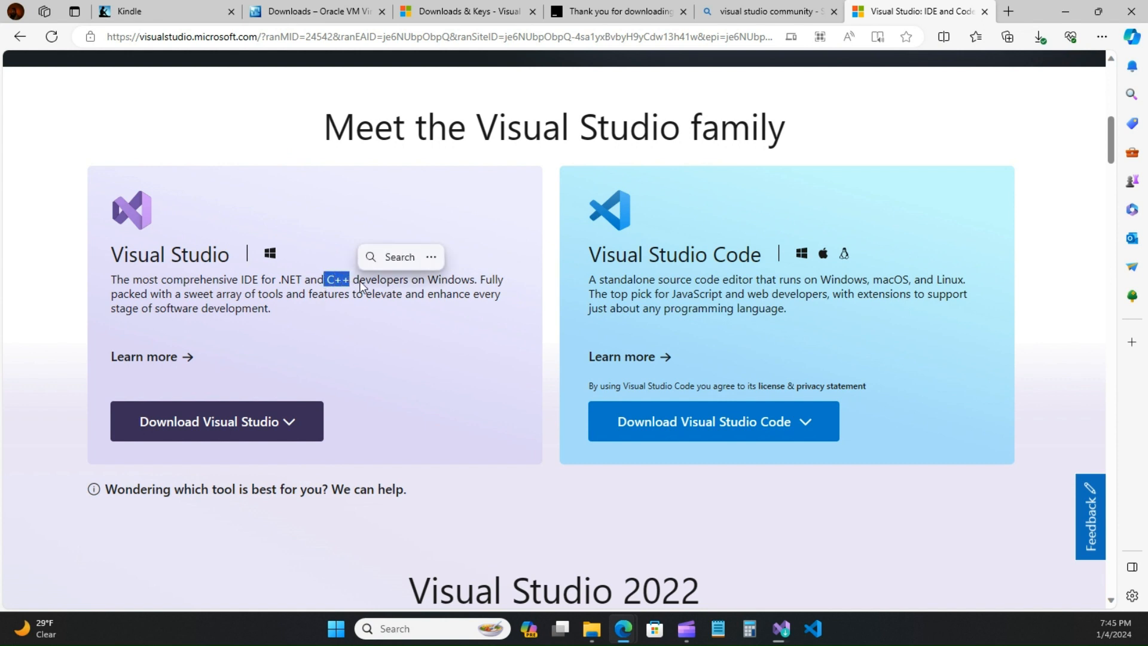
click(371, 283)
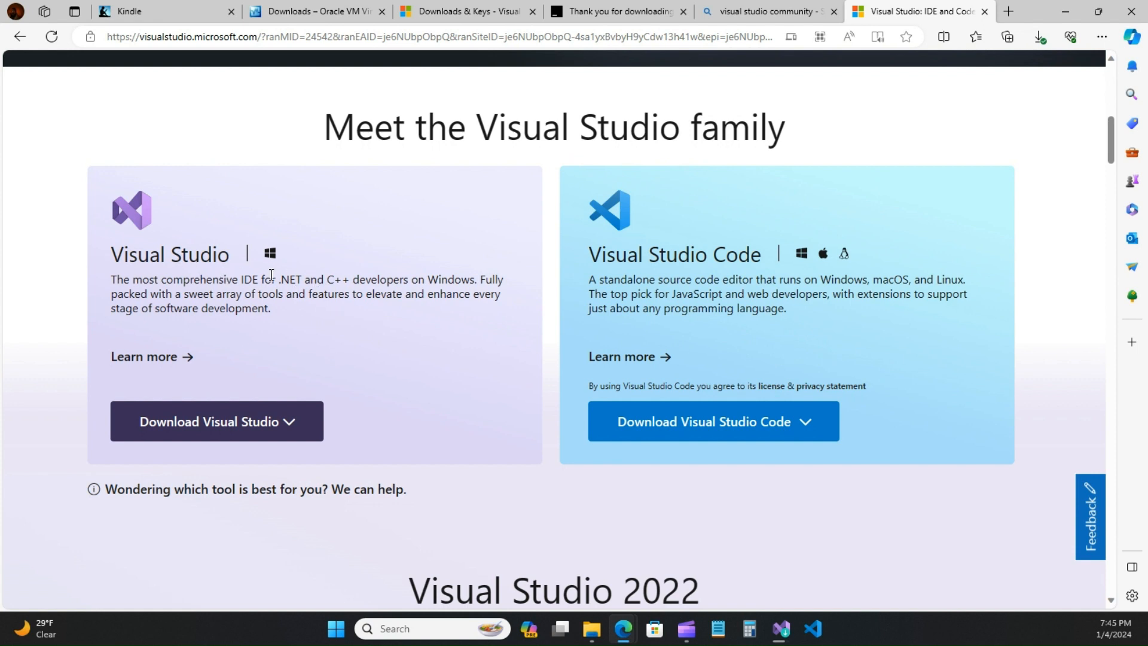
drag(279, 279, 352, 282)
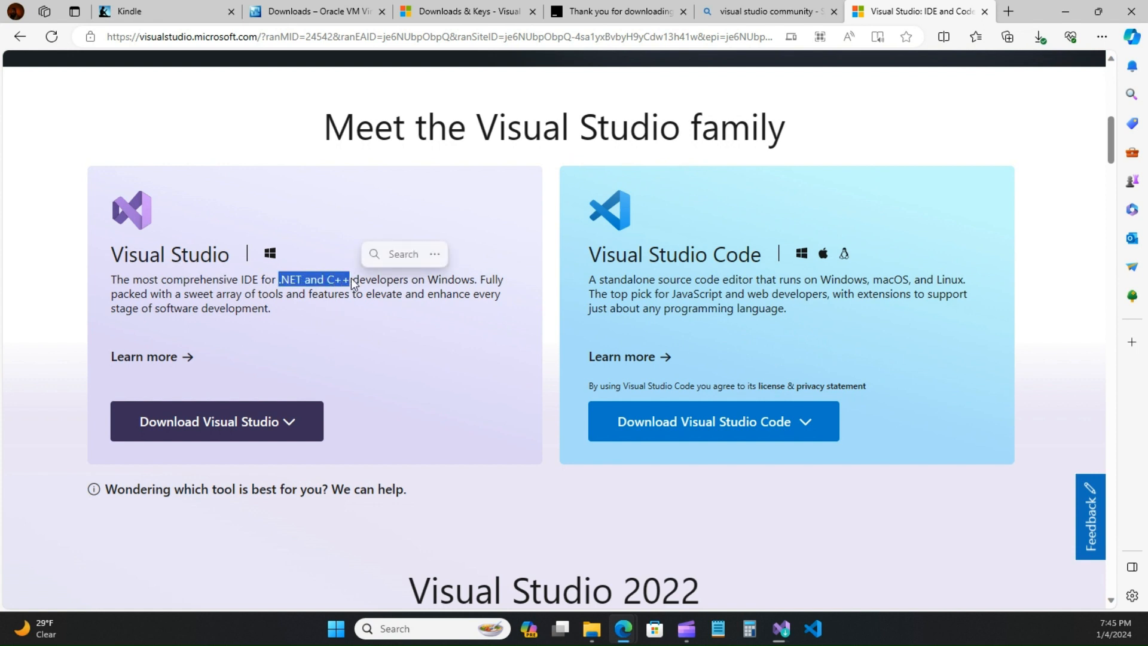
click(321, 299)
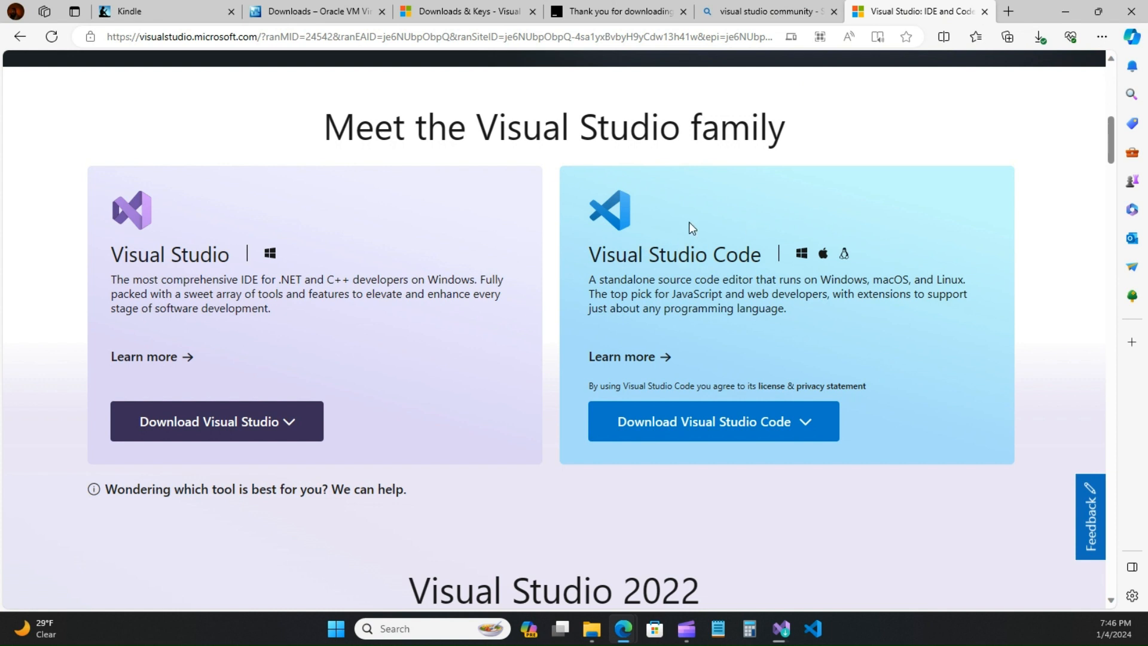
Step: Open the full Visual Studio Code download page from the Download Visual Studio Code dropdown's More link
click(719, 426)
click(229, 423)
click(727, 411)
click(233, 436)
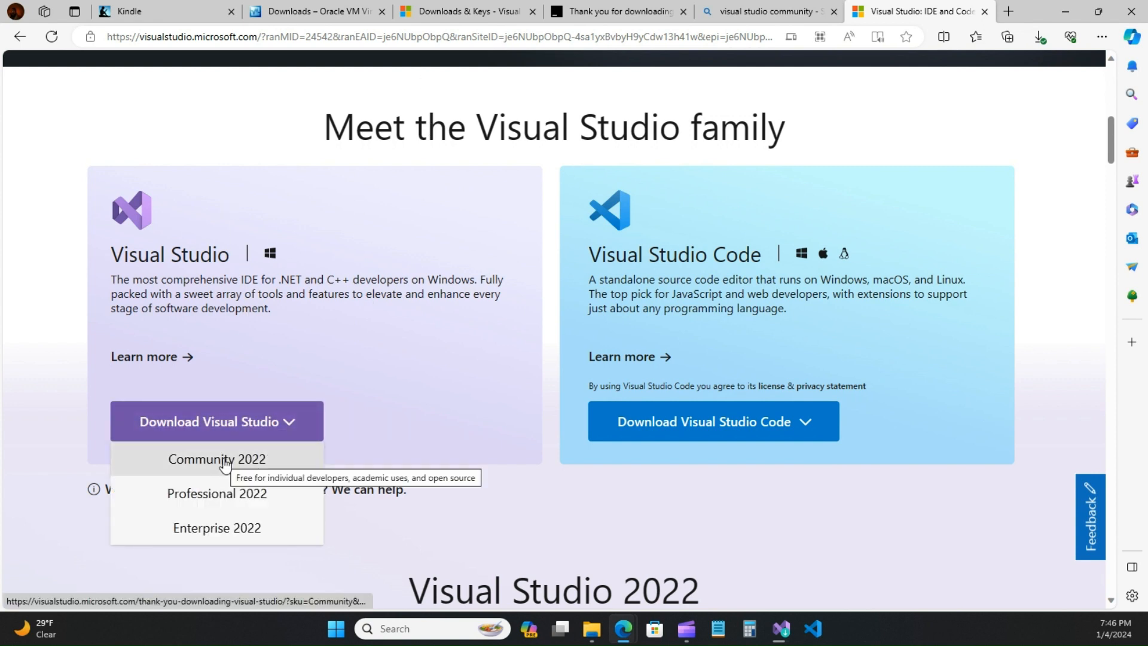
mouse_move(721, 425)
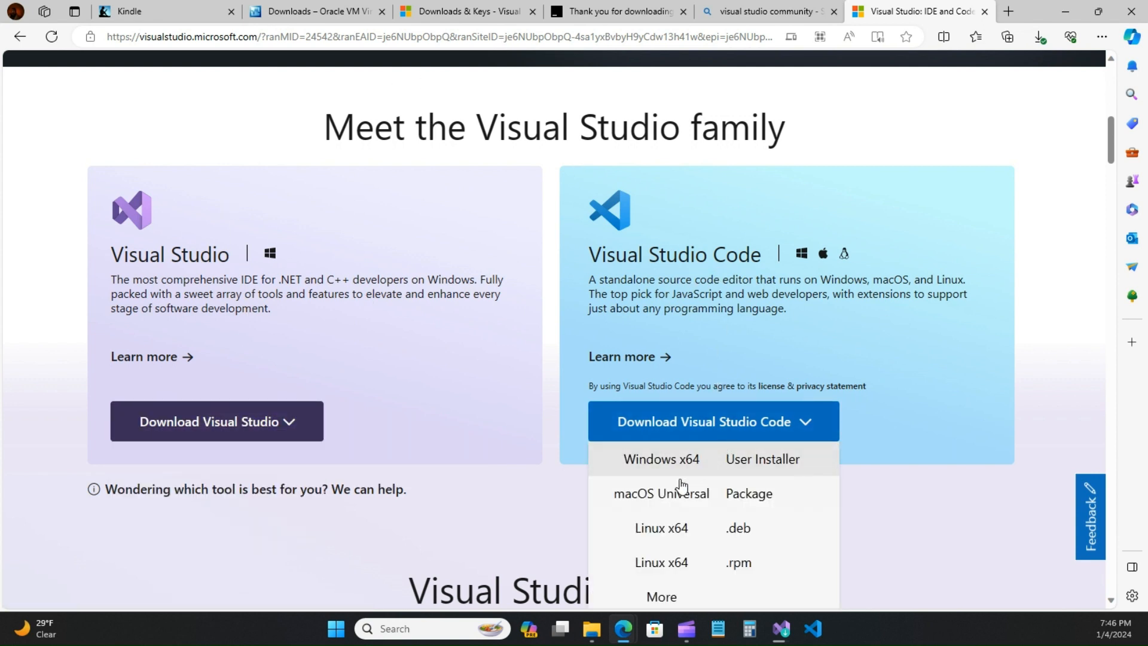
scroll(683, 528, down, 1)
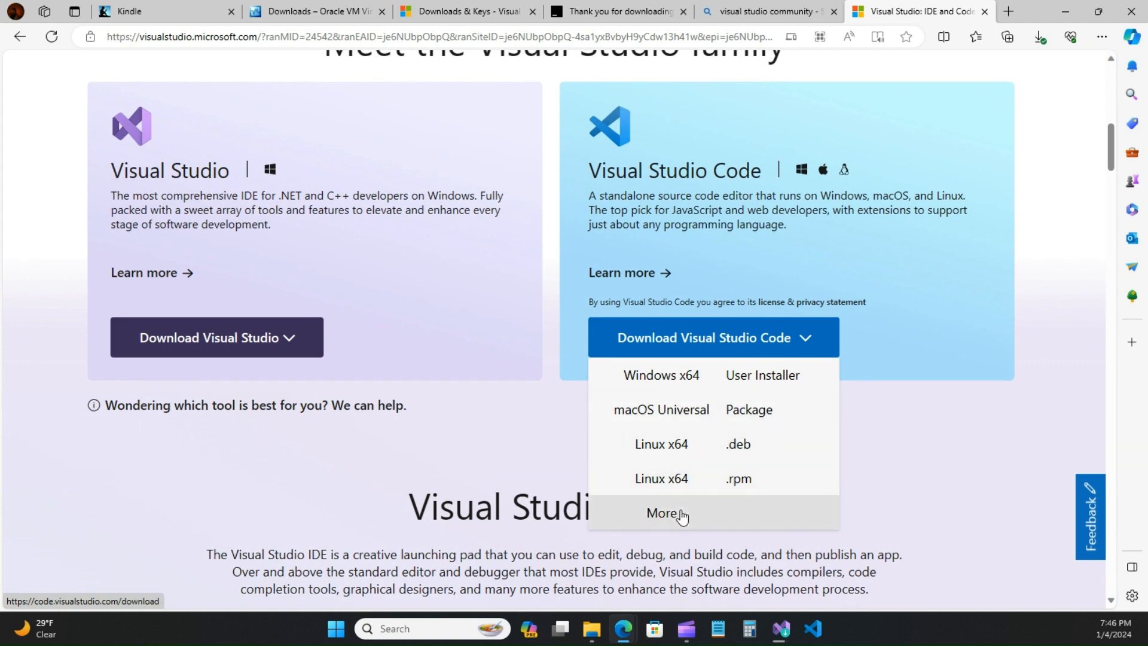
click(662, 512)
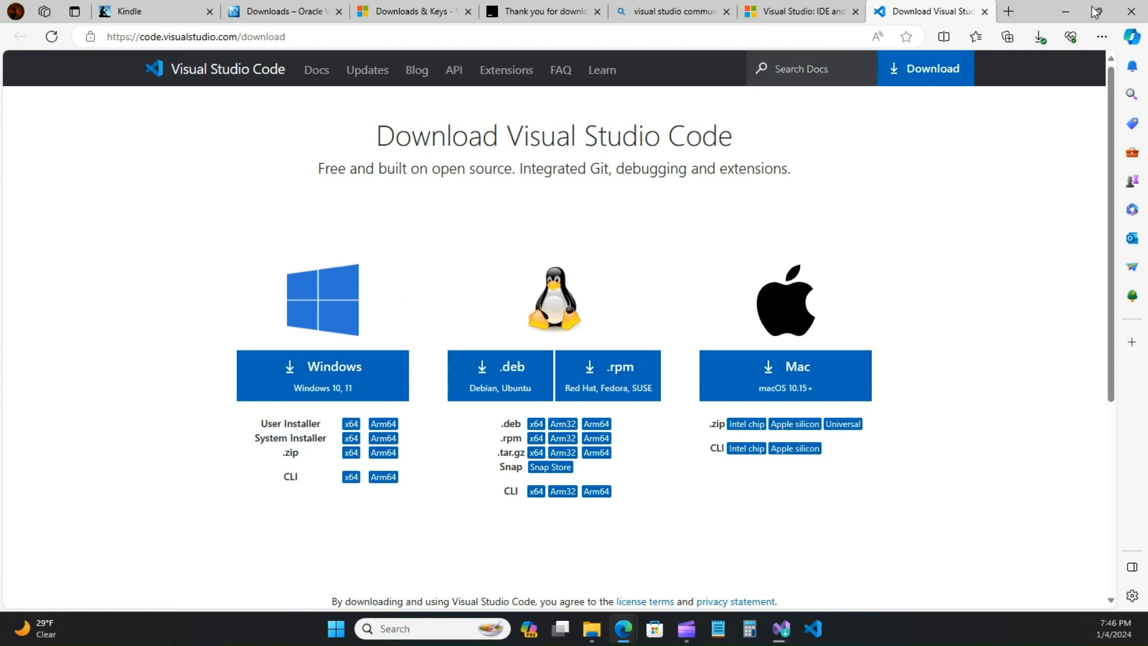
Step: Close the VS Code download, Visual Studio overview and Bing search tabs
click(984, 12)
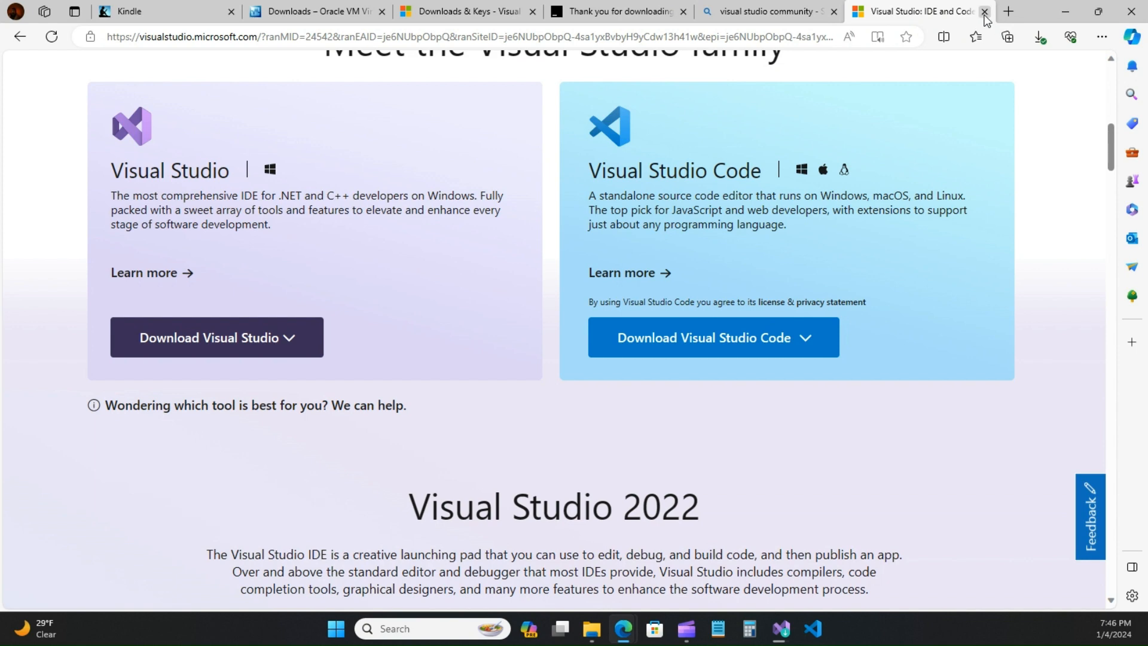
click(984, 12)
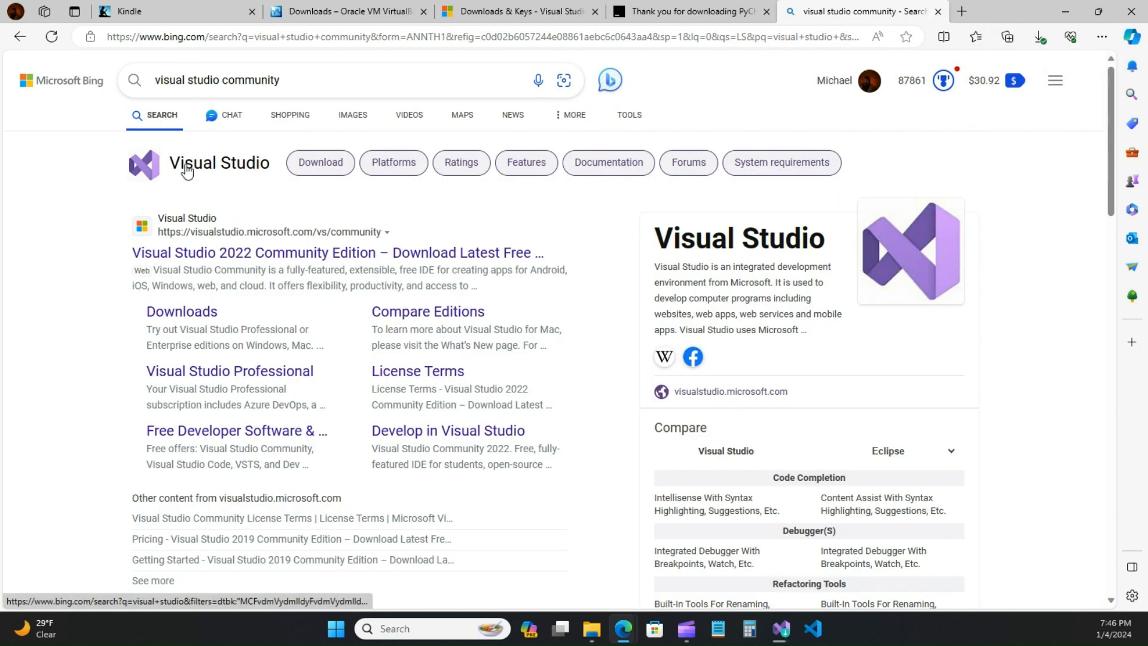
click(937, 11)
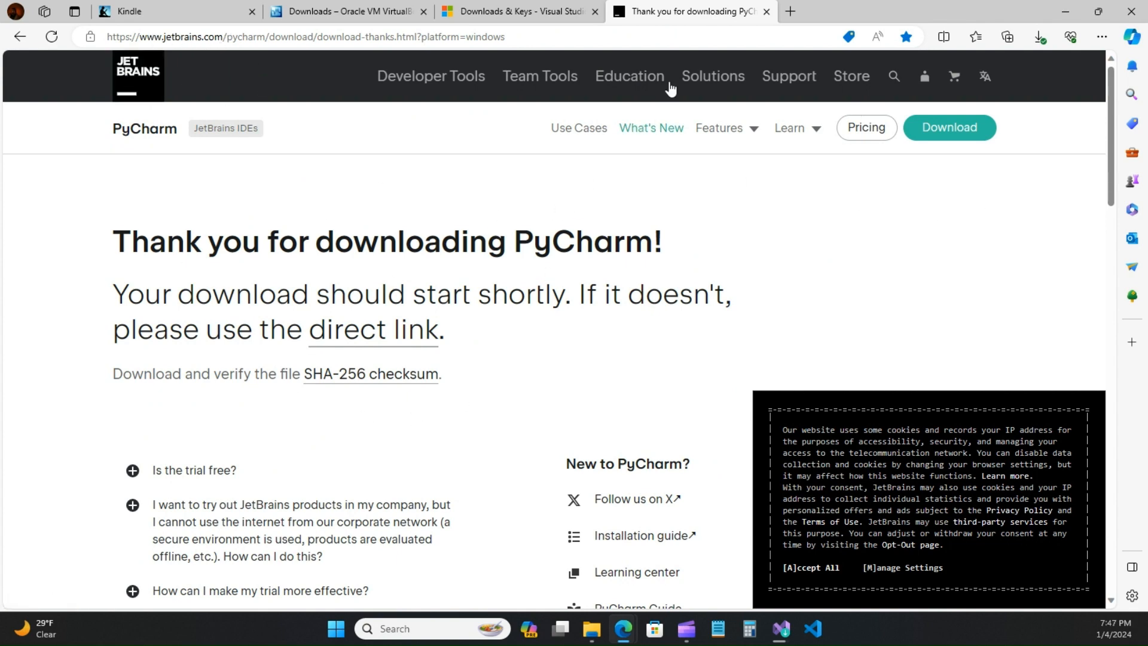
Step: Close the PyCharm tab, check the Visual Studio Installer at 47%, then move it off screen
click(766, 12)
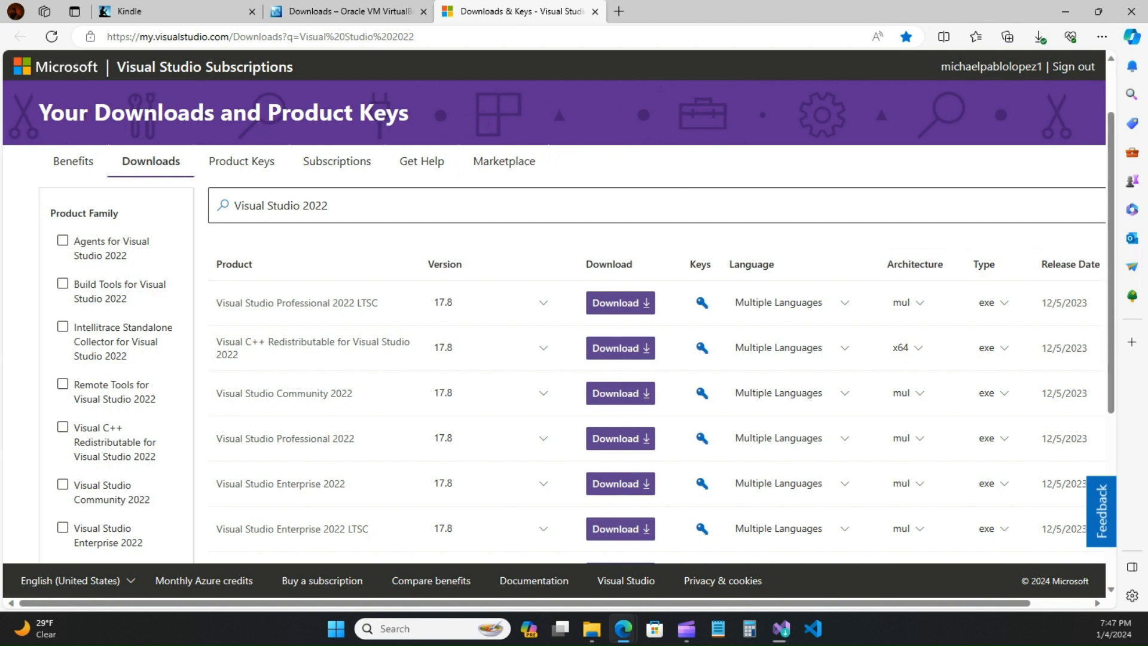
drag(1147, 71, 643, 70)
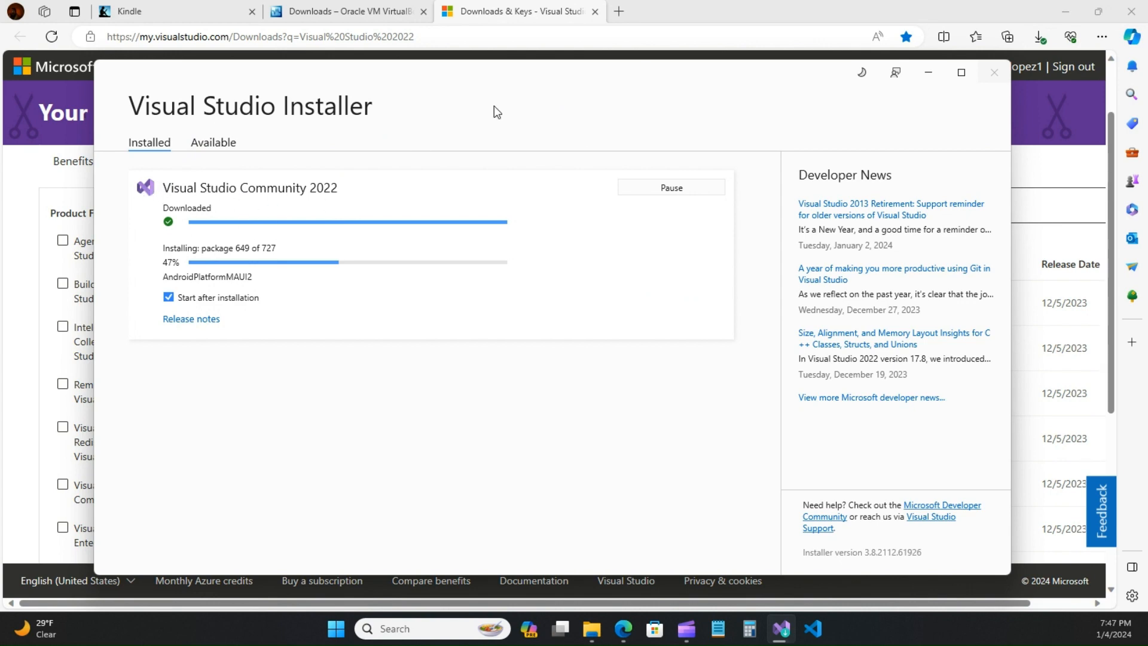
drag(634, 84, 1147, 74)
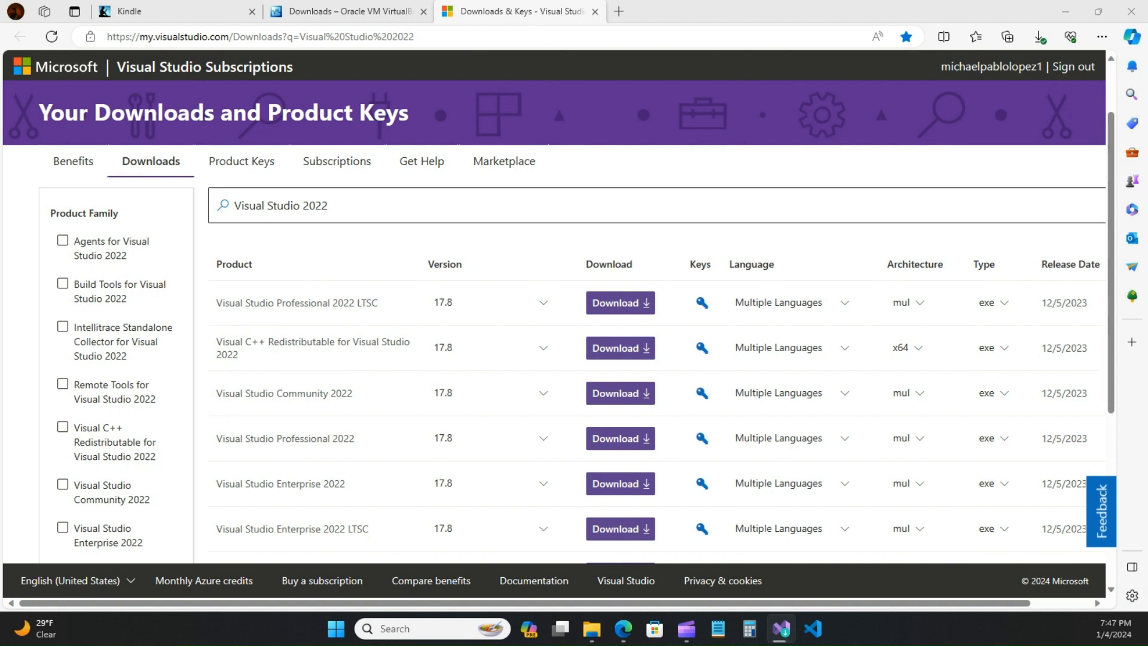
Step: Close the Downloads – Oracle VM VirtualBox tab and return to the book's Setting Up chapter
click(353, 18)
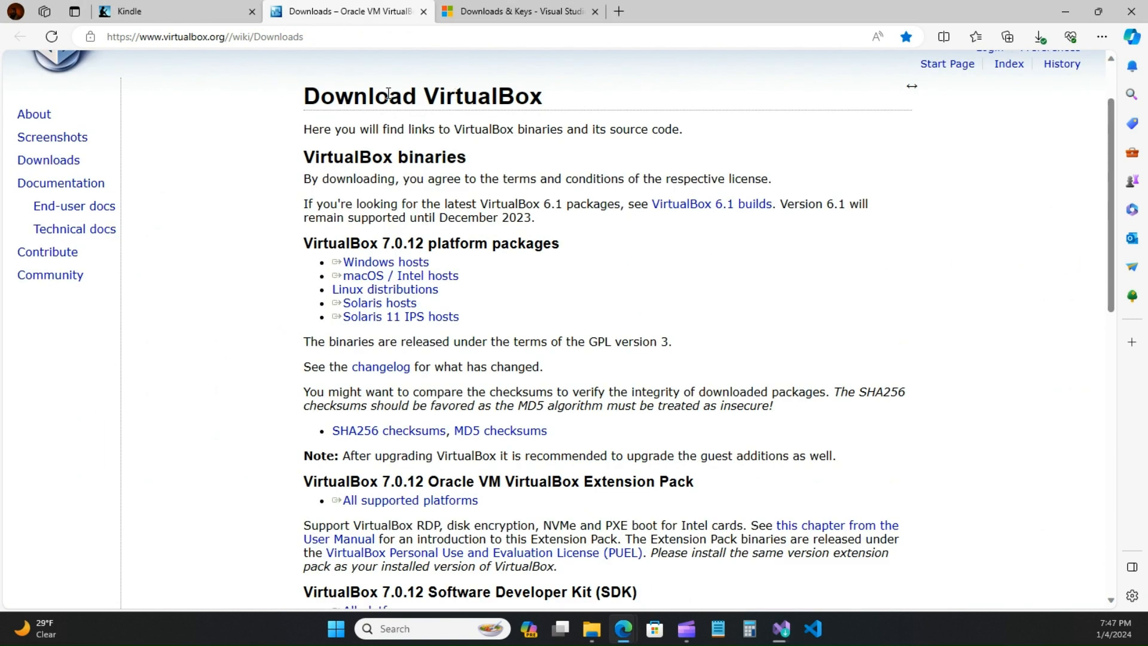
click(235, 11)
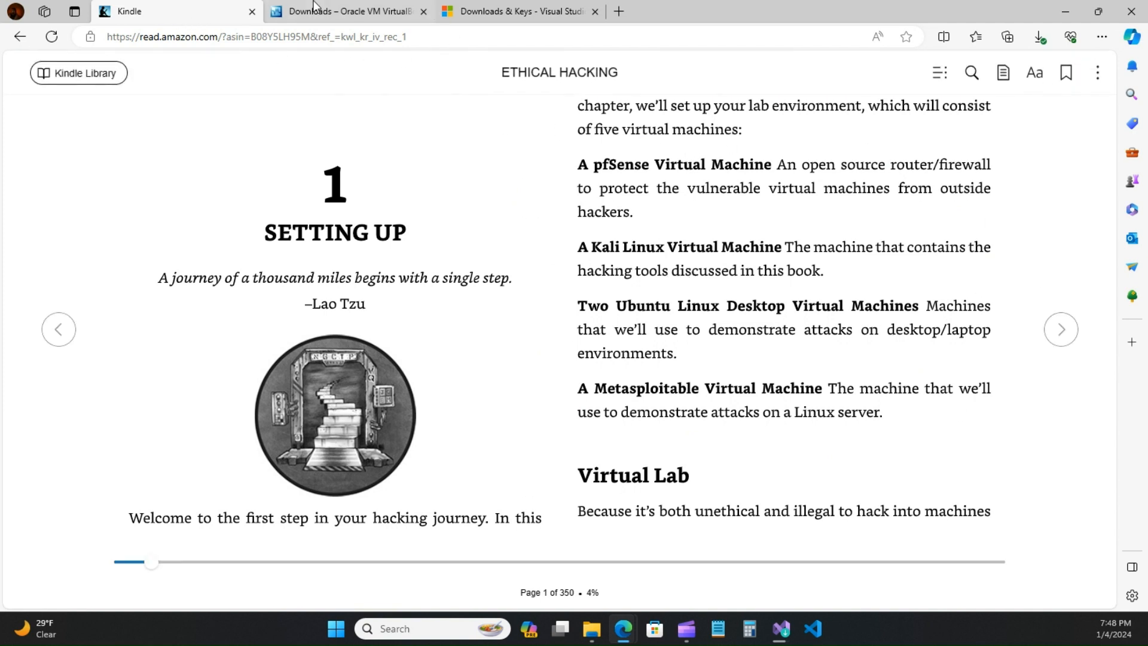
click(357, 12)
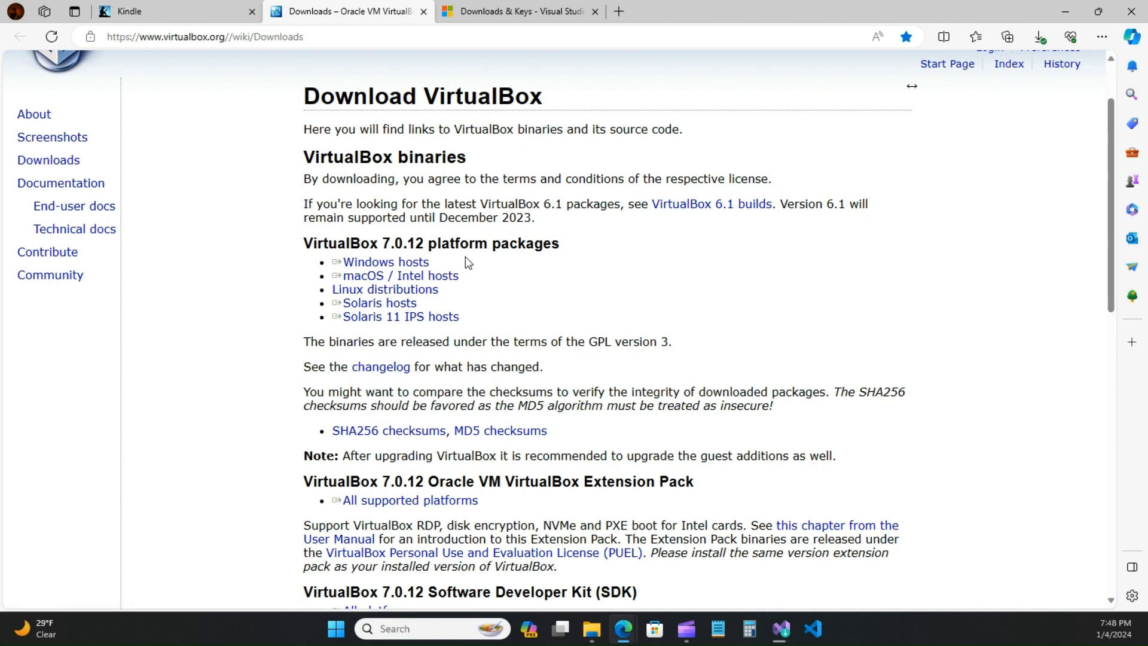
click(217, 10)
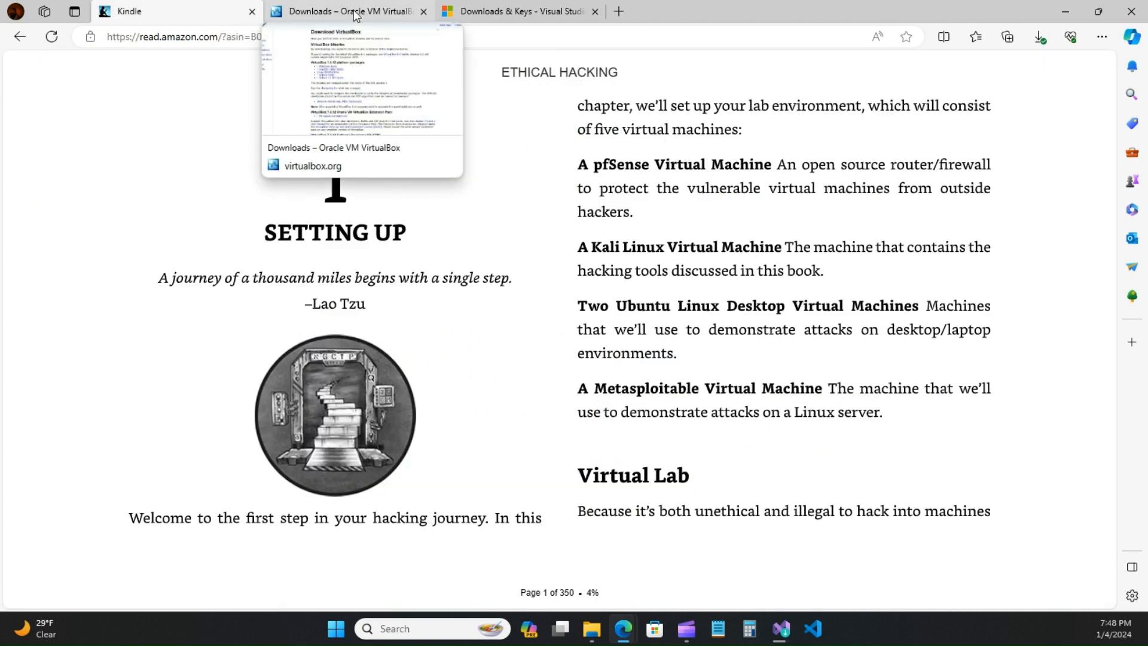
click(392, 14)
click(424, 12)
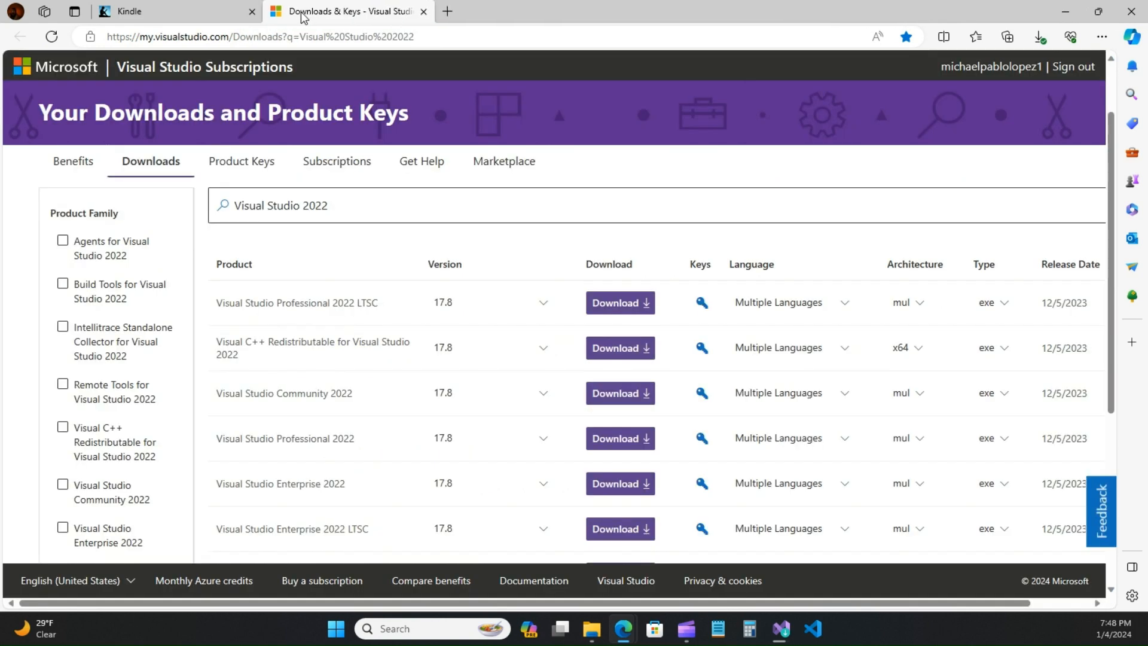
click(213, 18)
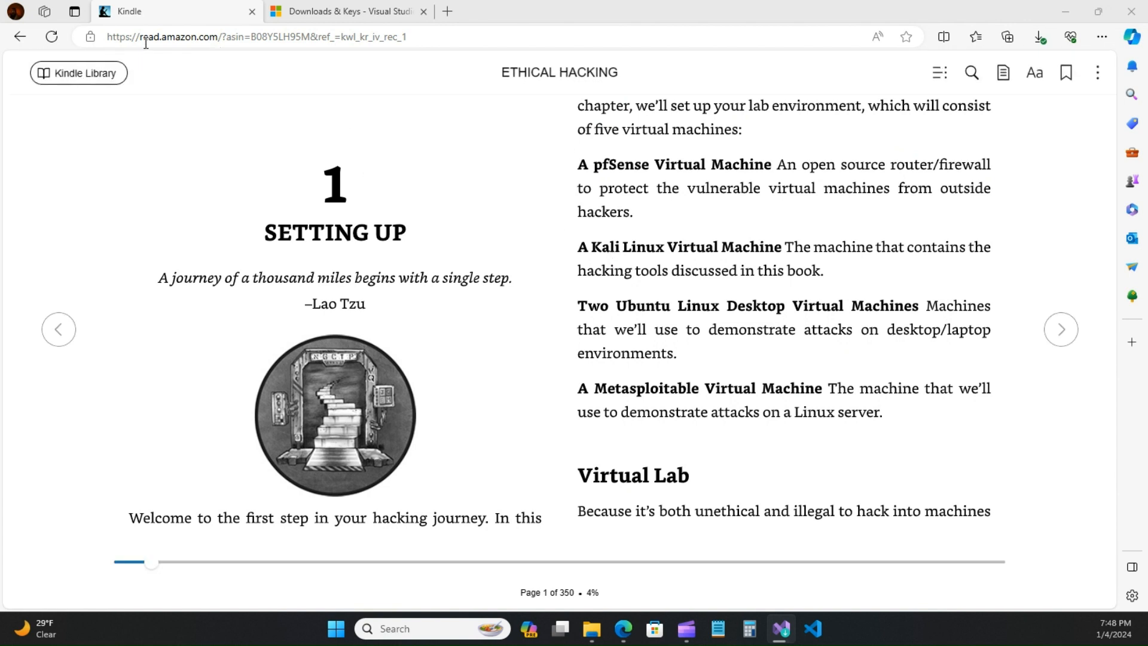
click(99, 73)
click(99, 73)
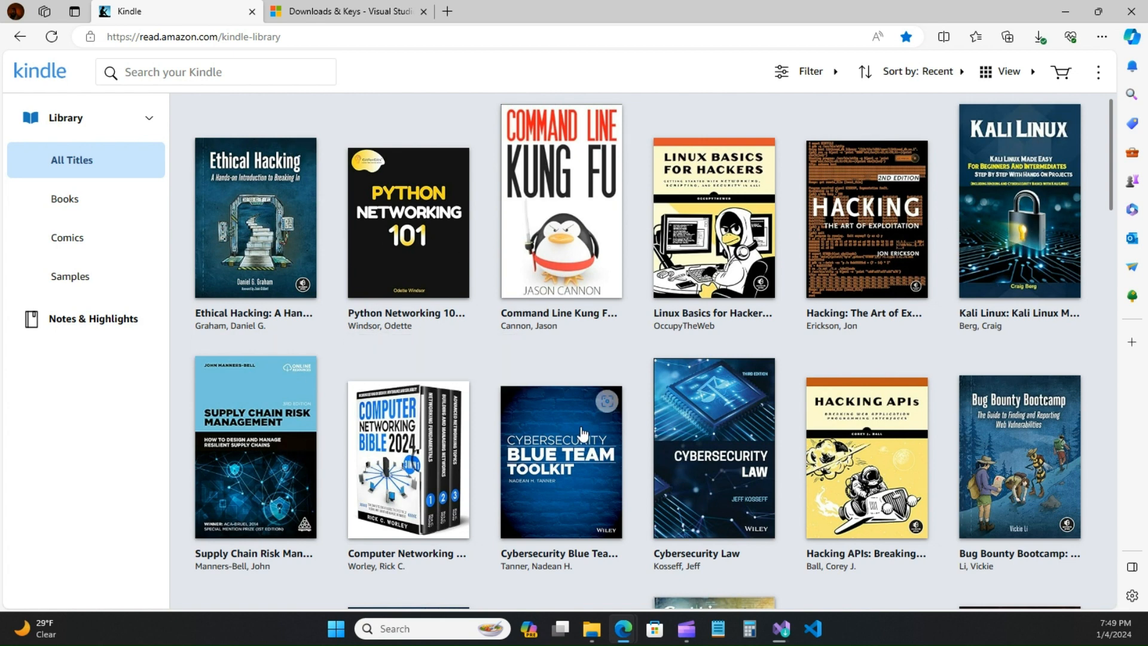
scroll(586, 431, down, 3)
scroll(919, 323, down, 10)
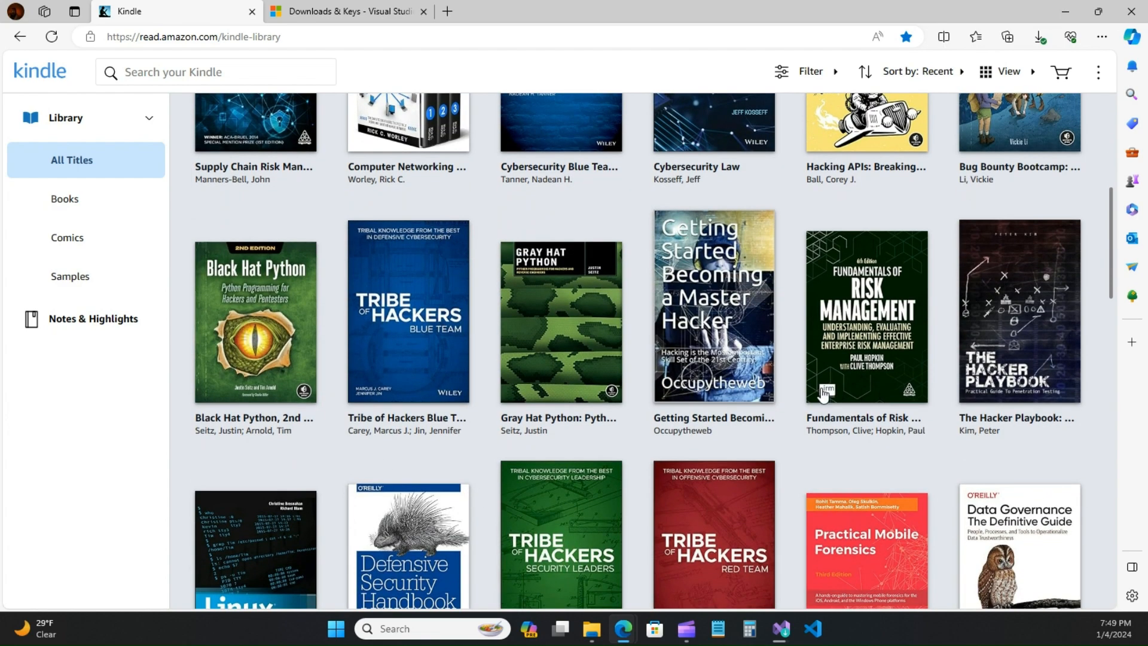
scroll(565, 490, down, 4)
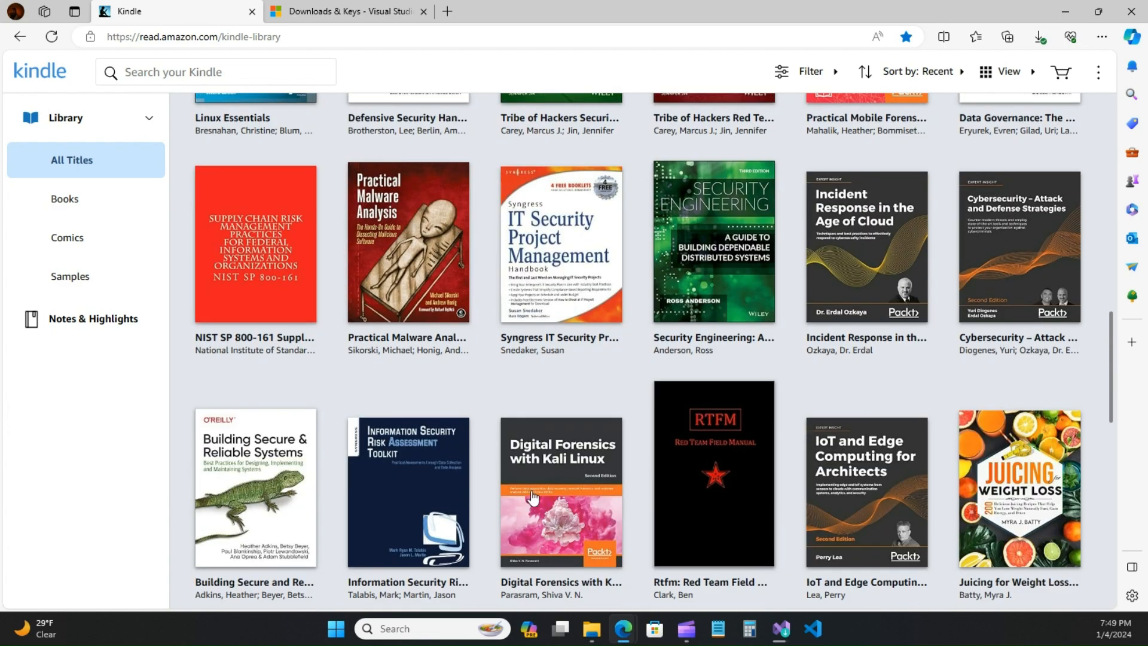
scroll(495, 444, down, 4)
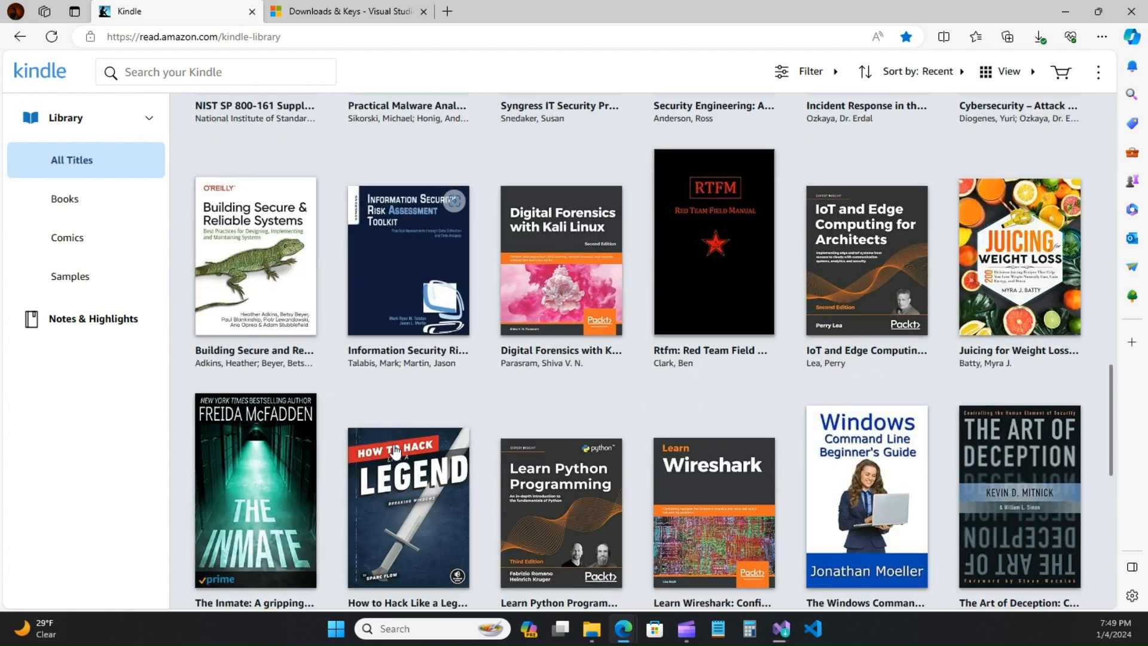
scroll(419, 452, up, 9)
scroll(395, 453, down, 1)
scroll(395, 453, up, 9)
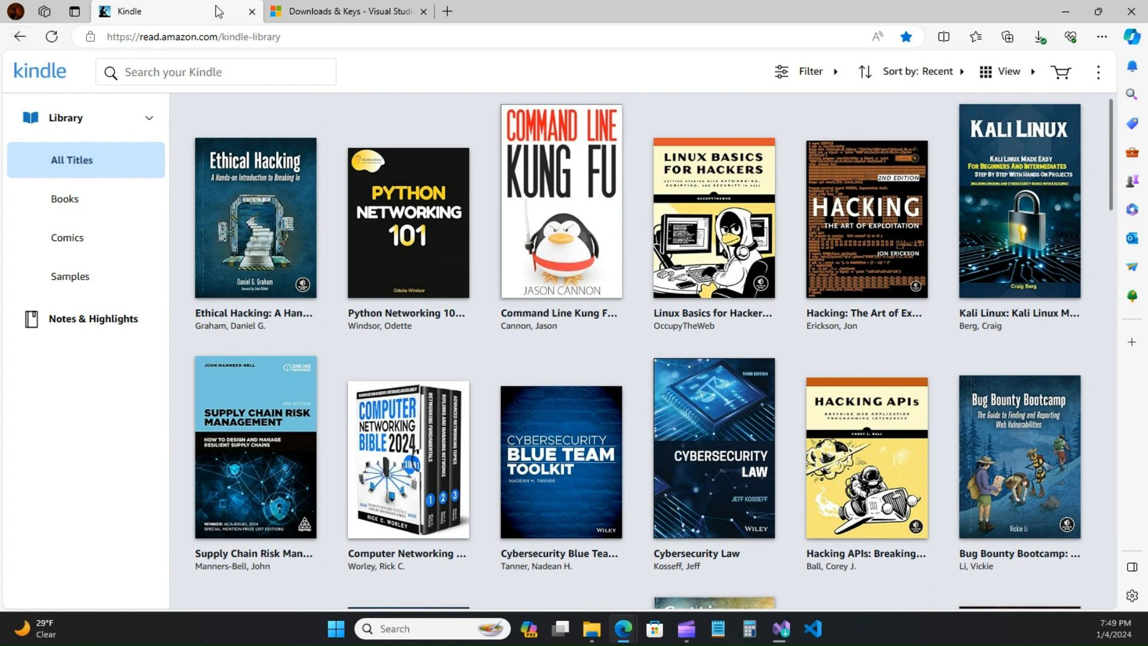
click(257, 200)
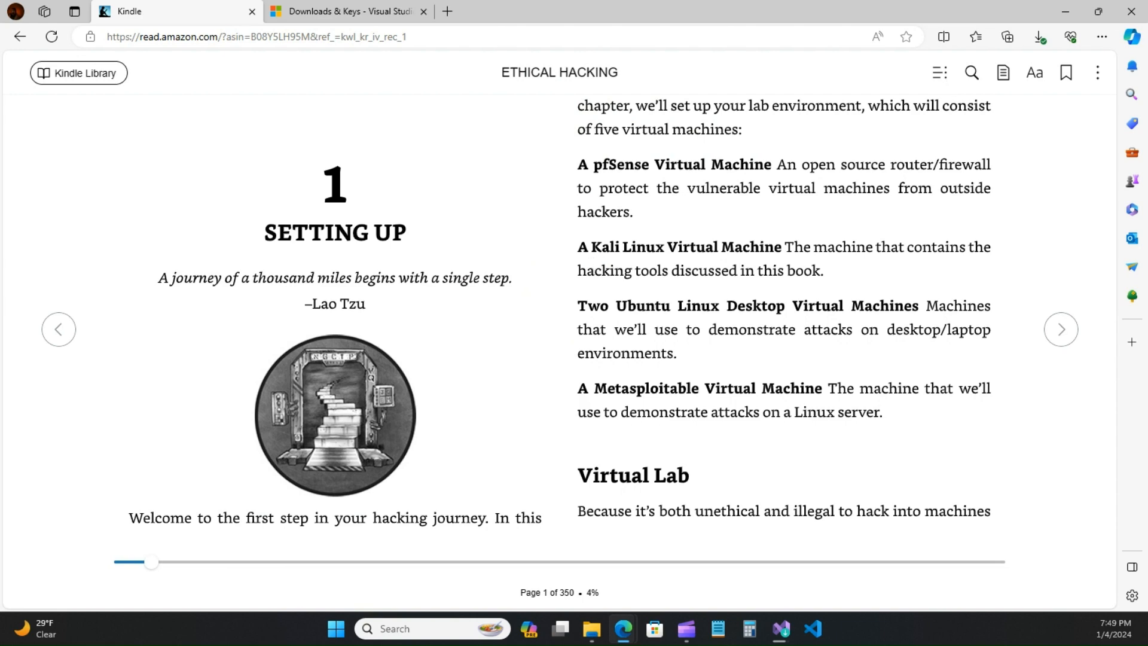
drag(1147, 90, 654, 78)
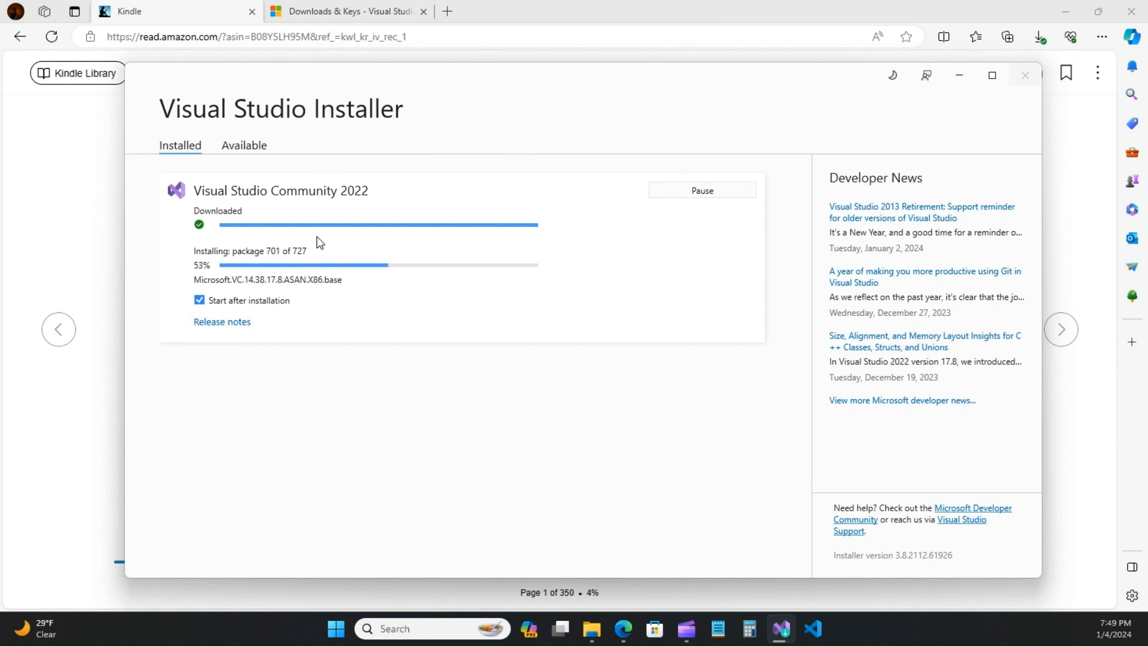
drag(576, 82, 1147, 57)
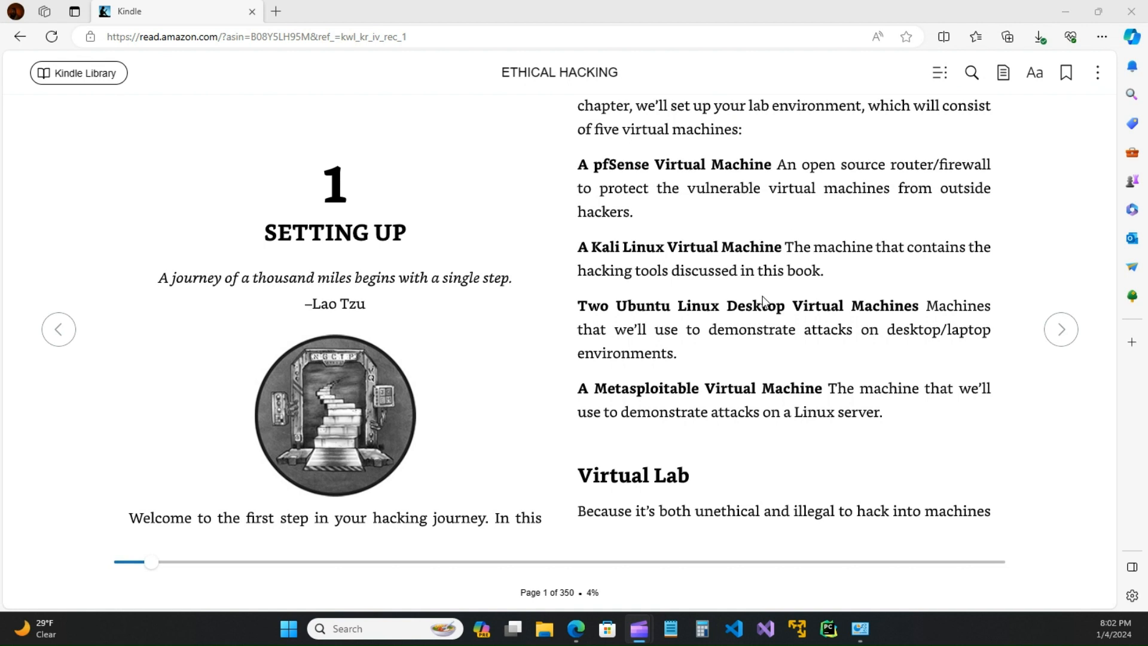
Step: Turn two pages forward and follow the virtualbox.org/wiki/Downloads link into a new tab
click(1056, 329)
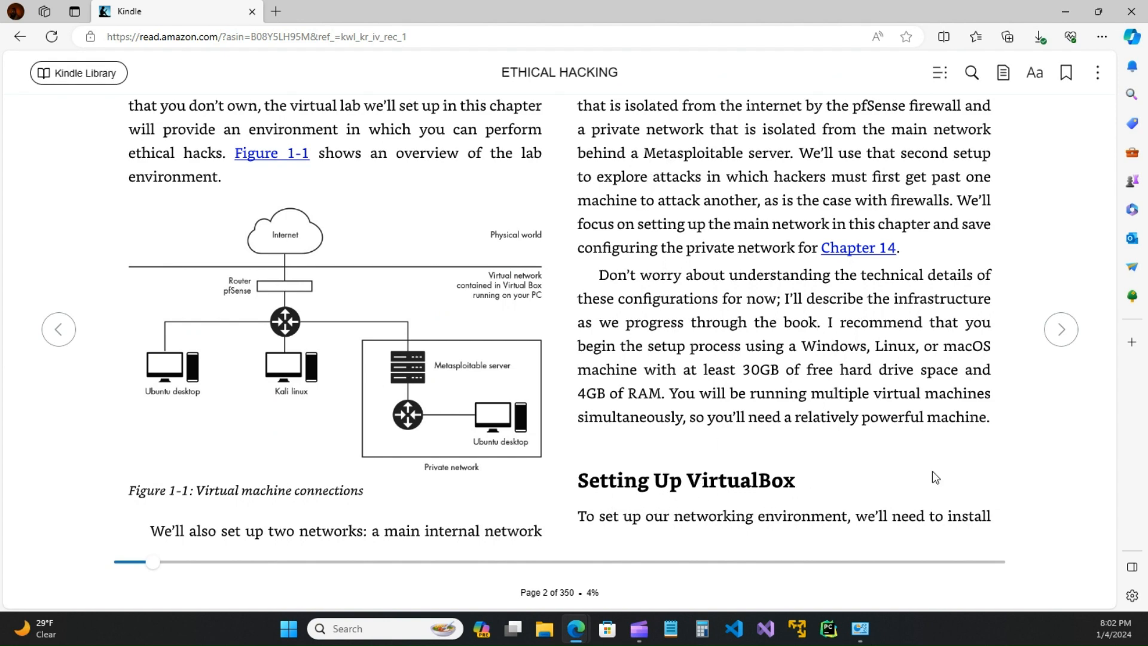
click(1062, 329)
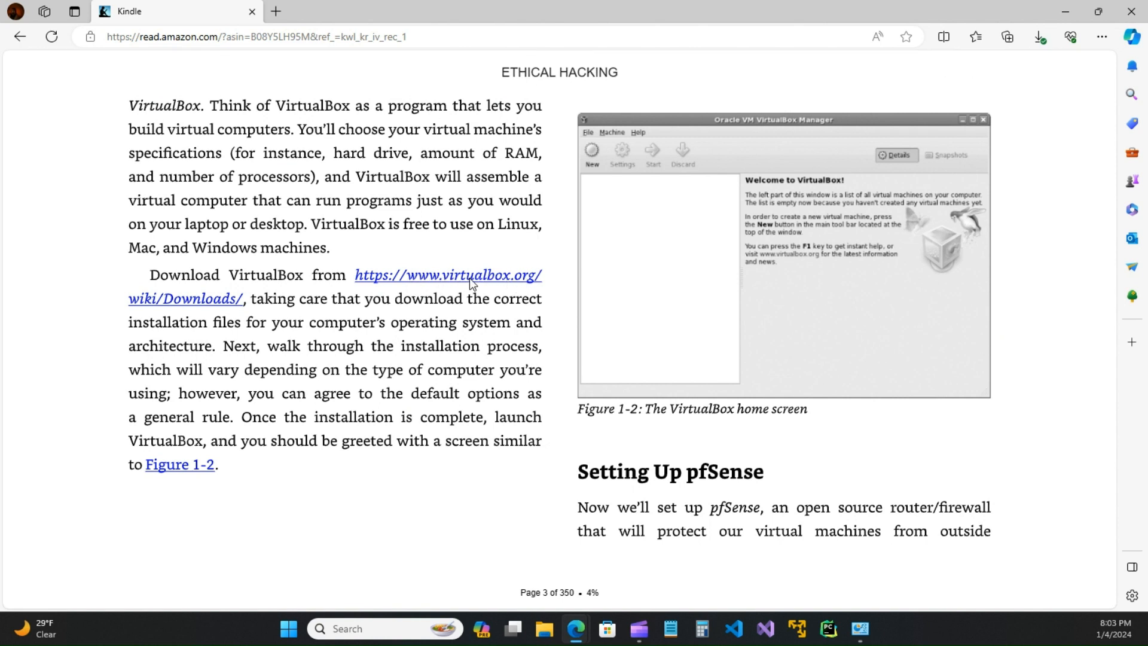
click(470, 279)
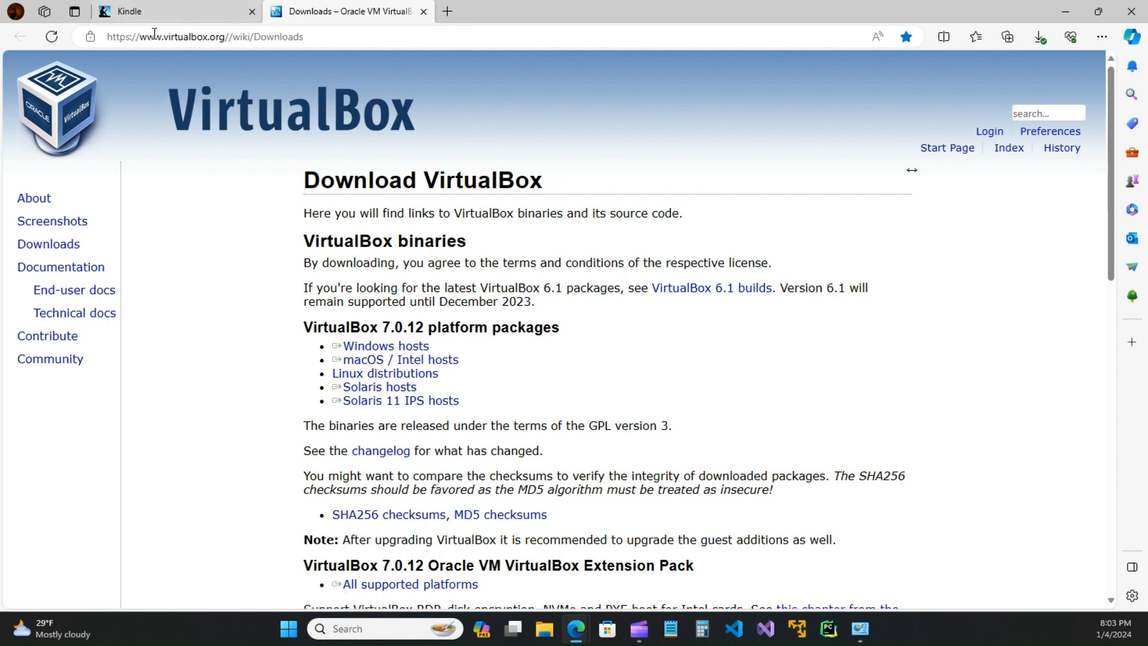
click(91, 37)
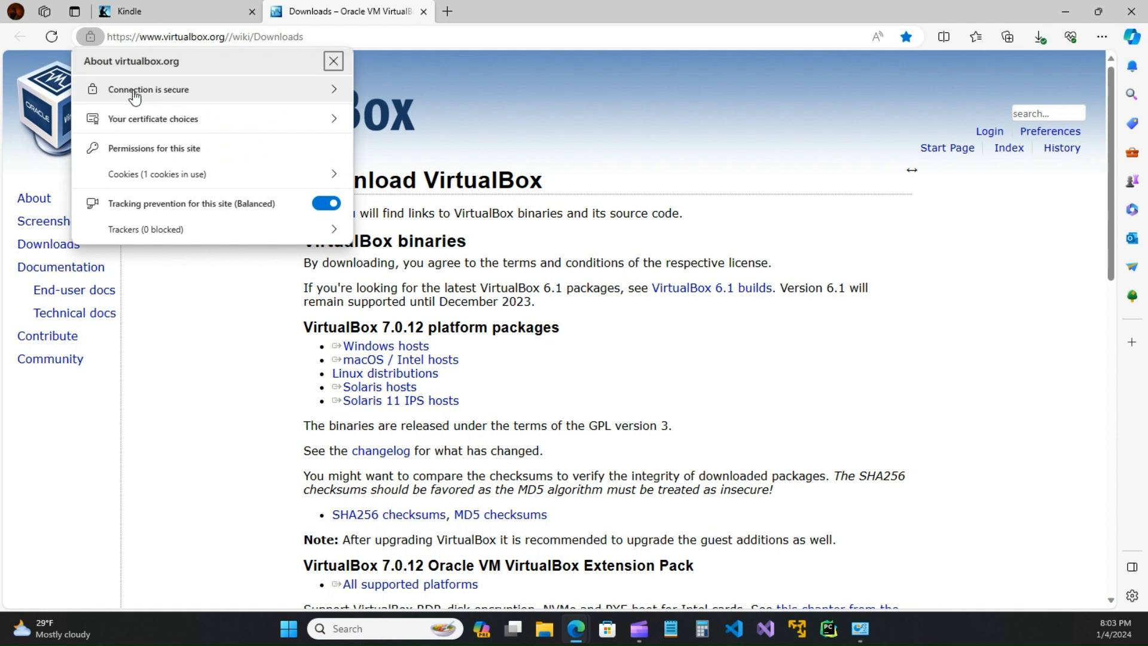
click(135, 91)
click(89, 61)
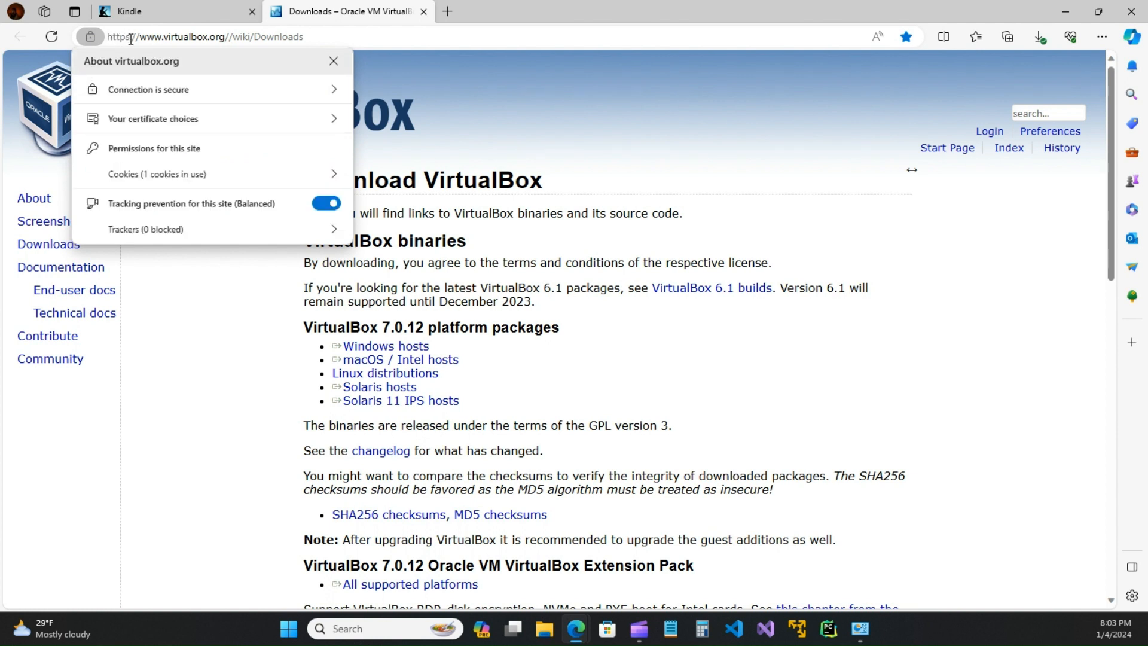
click(284, 35)
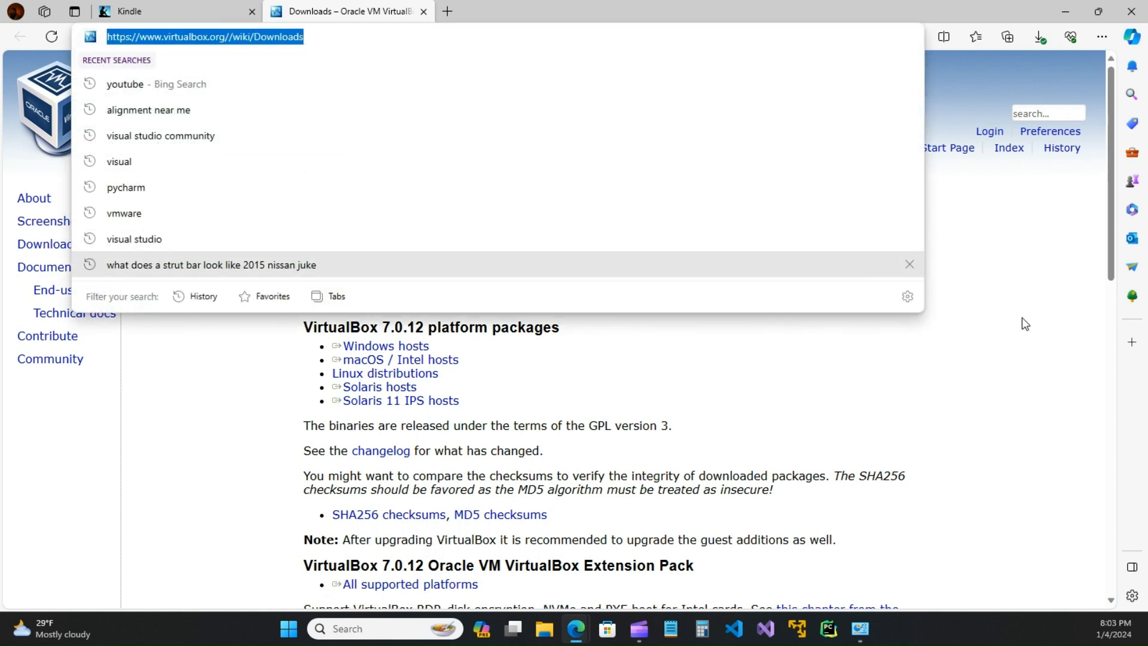
click(1029, 316)
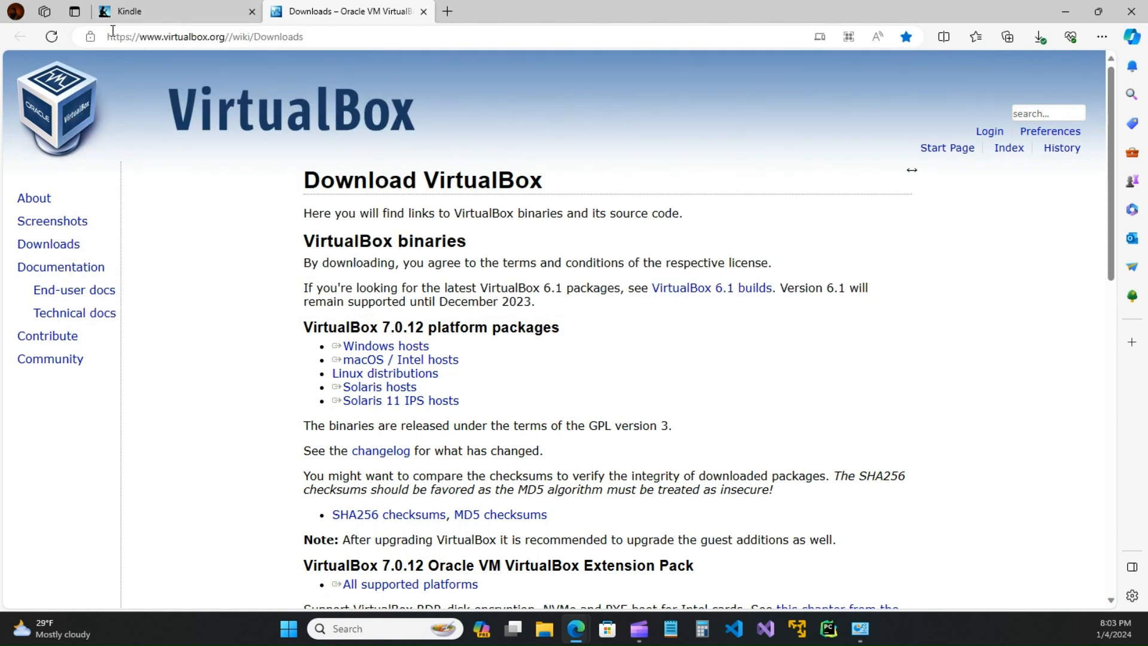
click(197, 18)
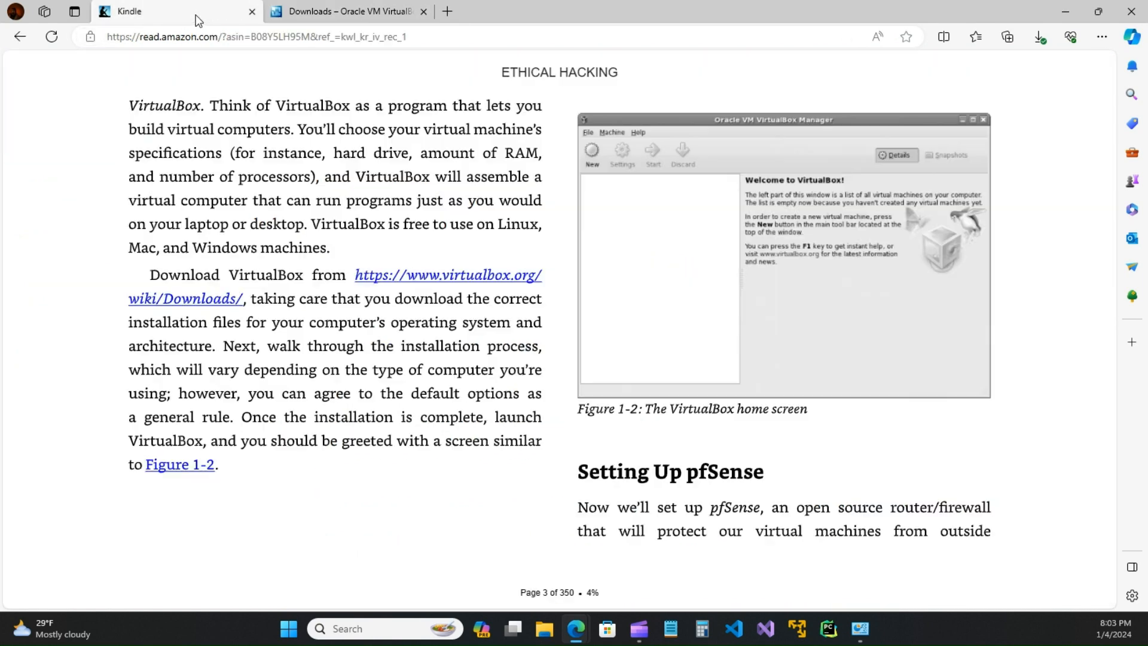
click(335, 14)
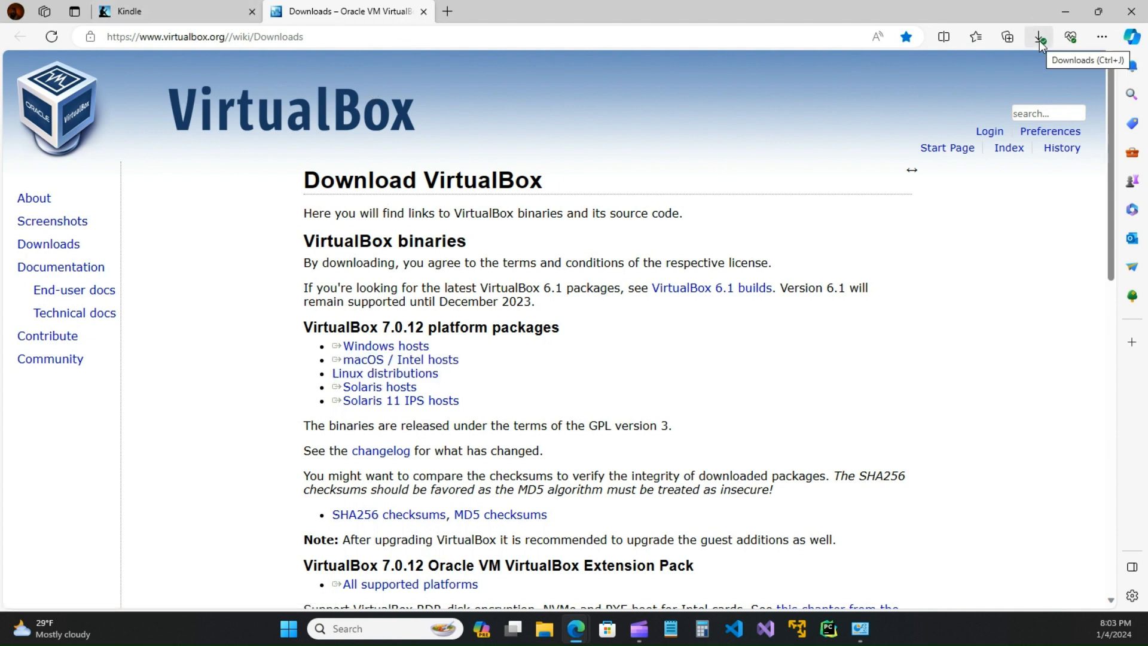
key(super+e)
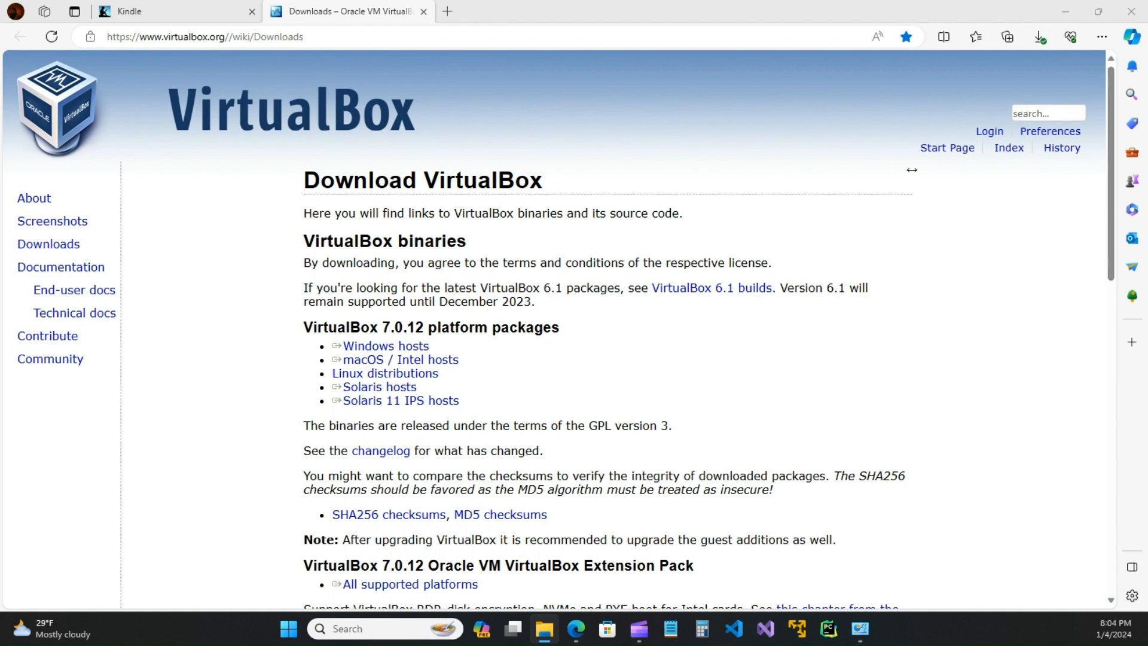
Step: Open Downloads in File Explorer and launch VirtualBox-7.0.12-159484-Win
drag(927, 129, 627, 106)
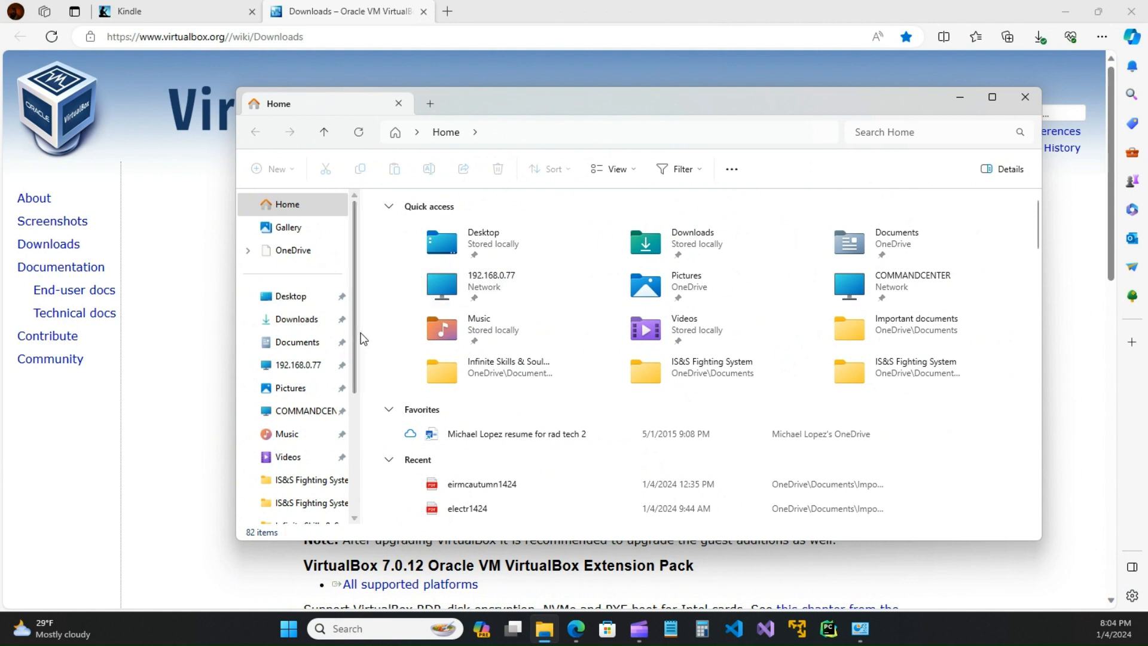
drag(357, 342, 322, 342)
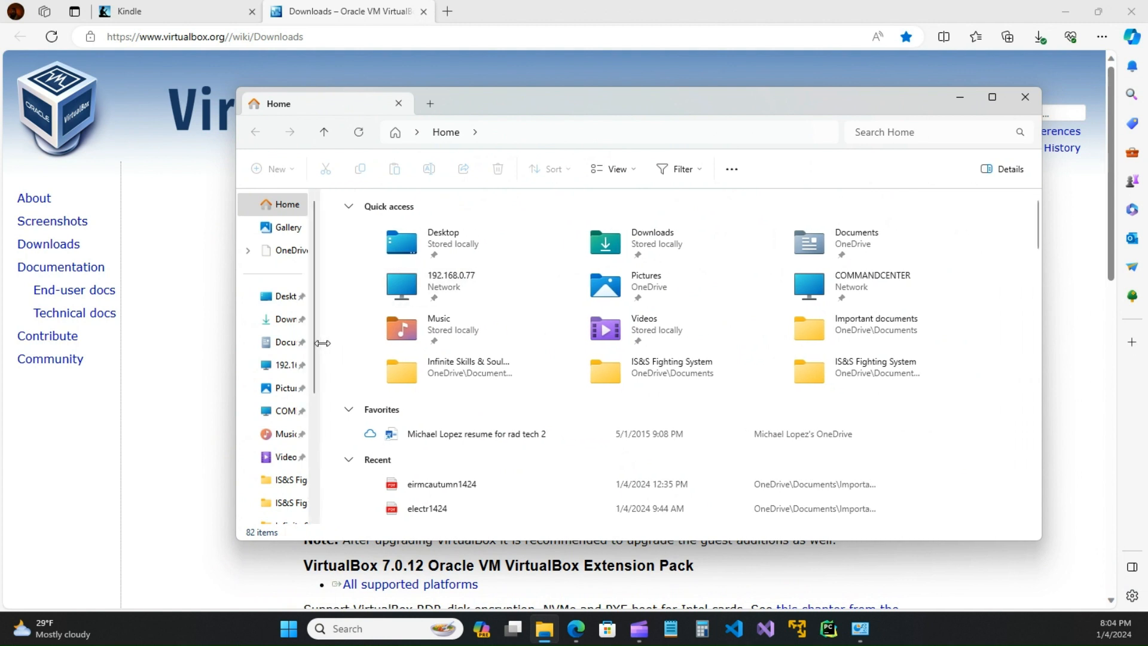
click(281, 319)
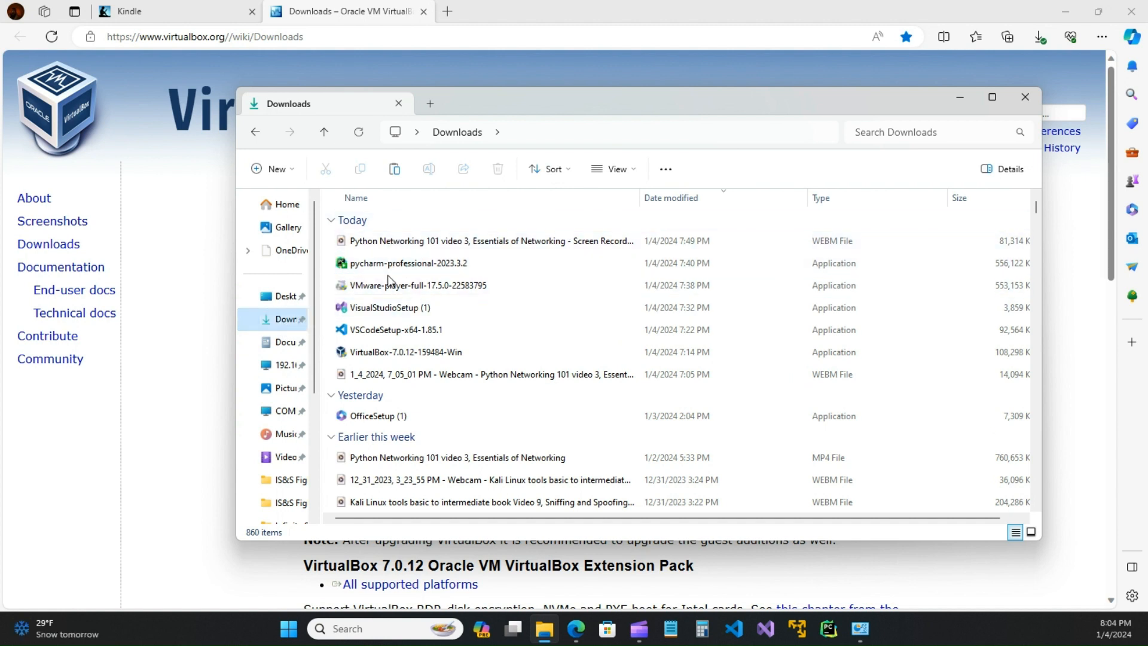
double_click(375, 357)
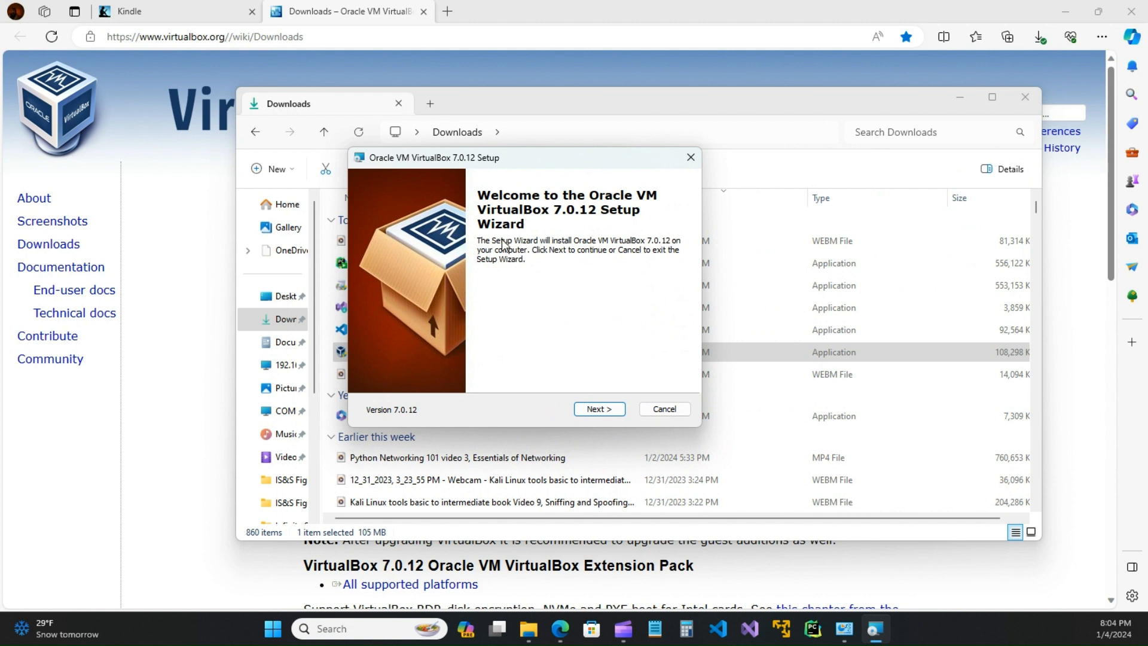
Step: Install VirtualBox 7.0.12 with defaults past both warnings, launch it, and close the Downloads window
click(598, 412)
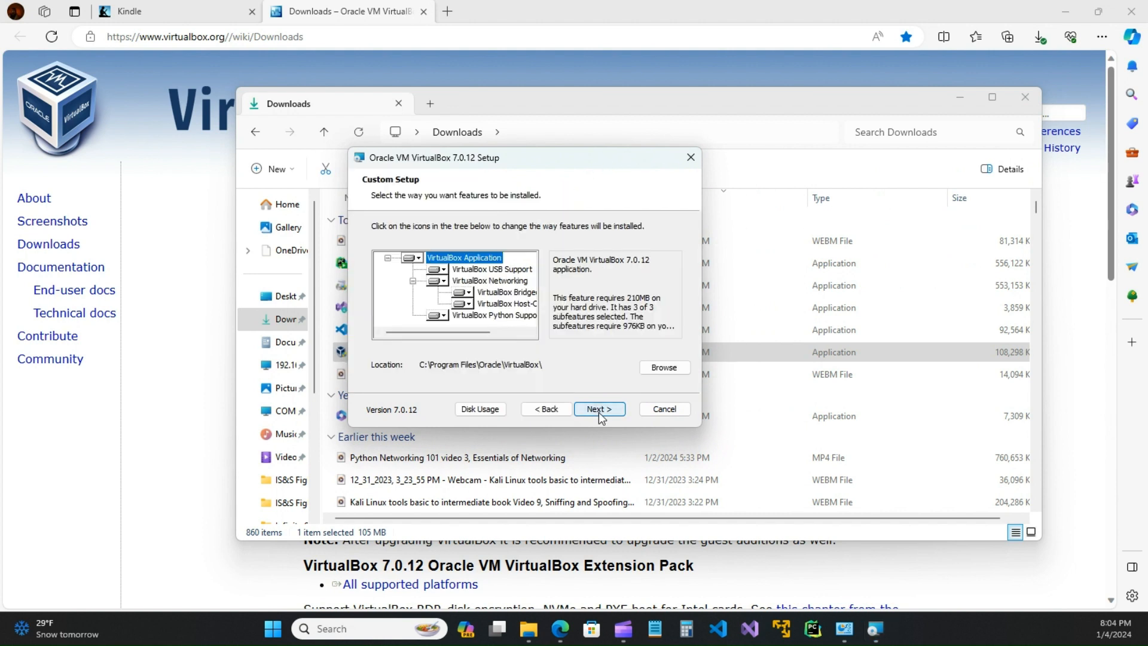
click(600, 411)
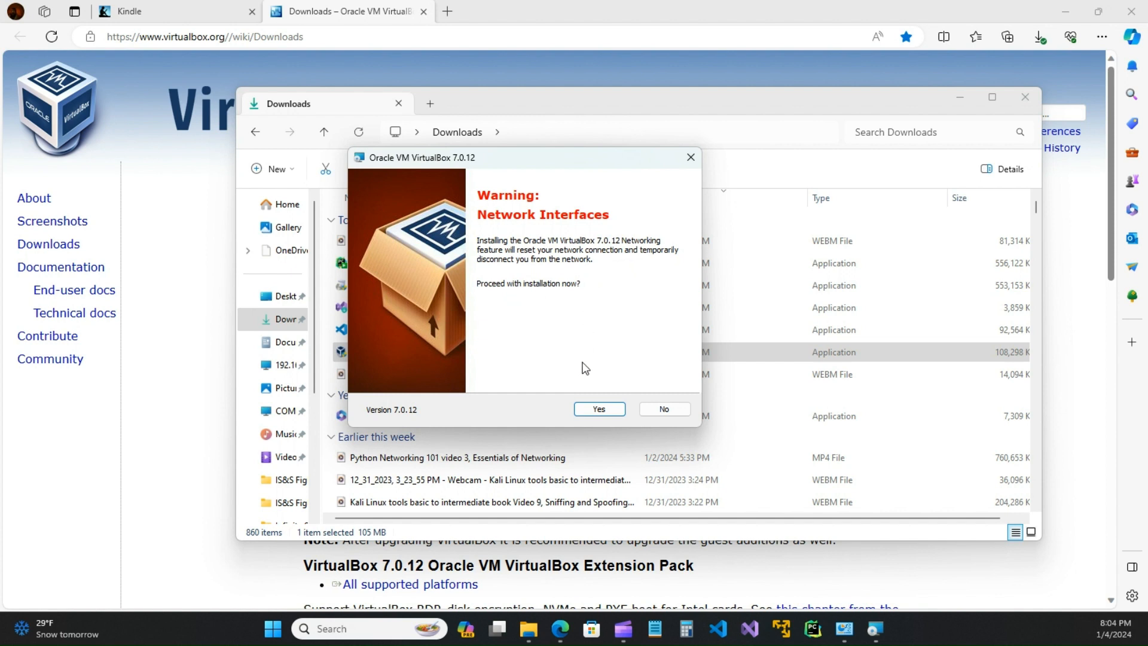
click(599, 410)
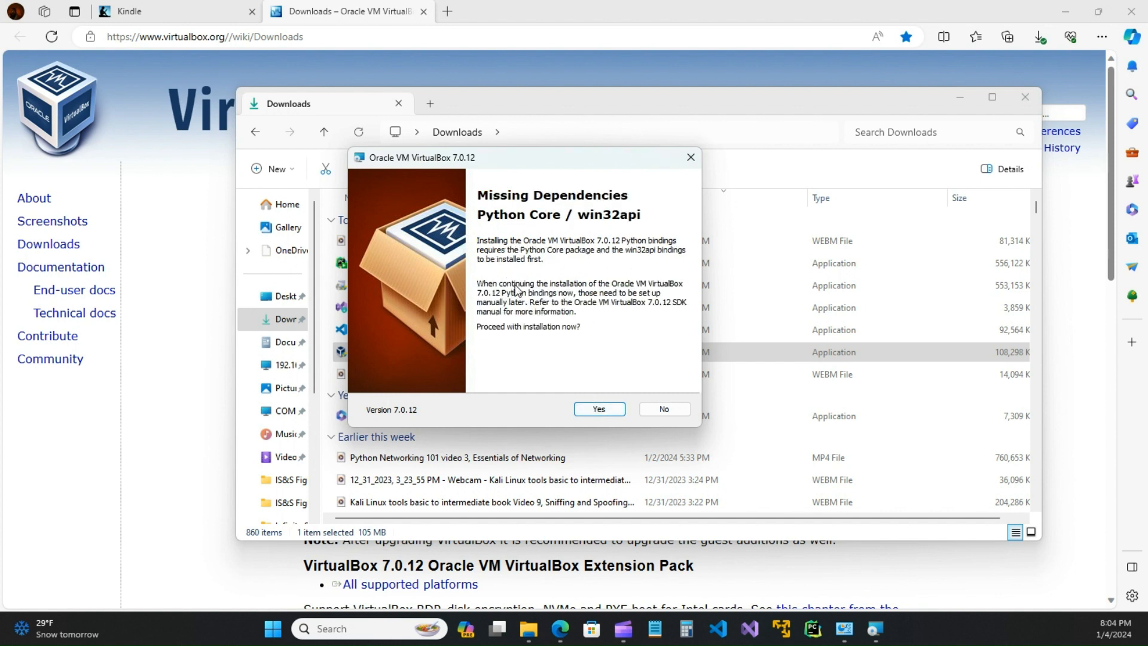
click(597, 407)
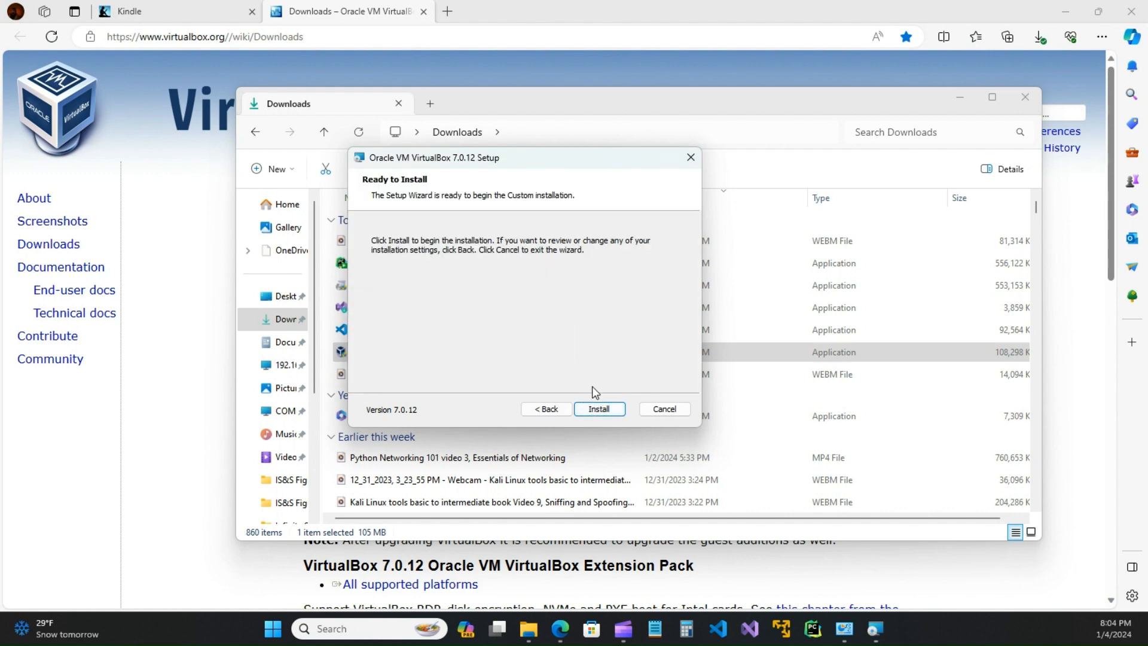
click(599, 409)
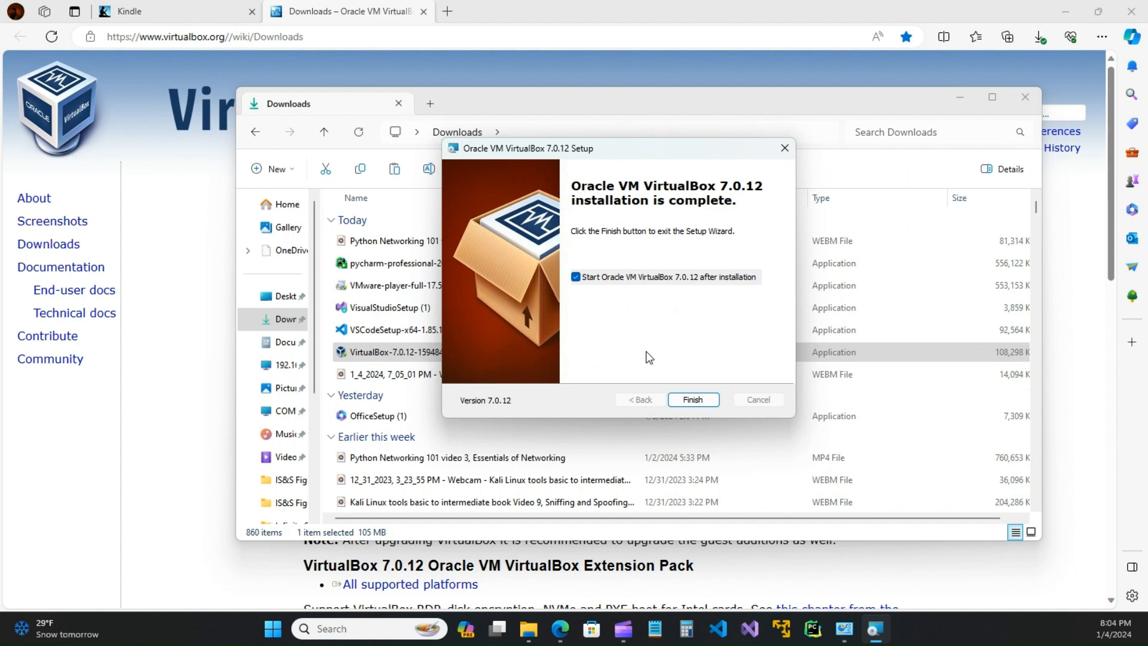
click(693, 399)
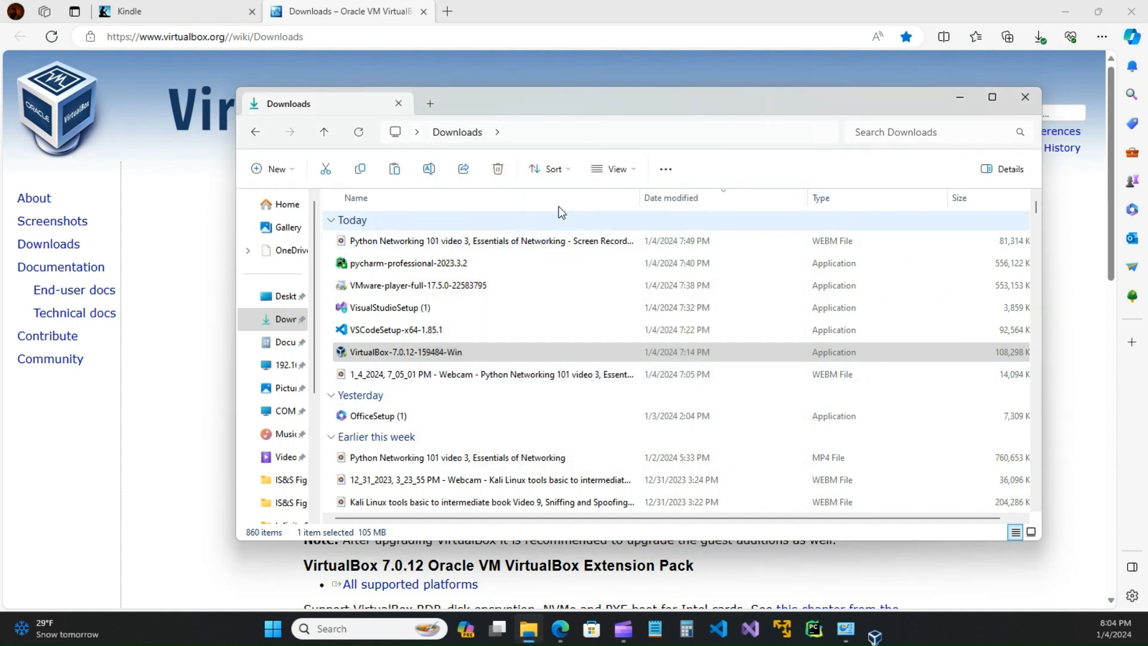
drag(799, 95, 779, 183)
click(1030, 175)
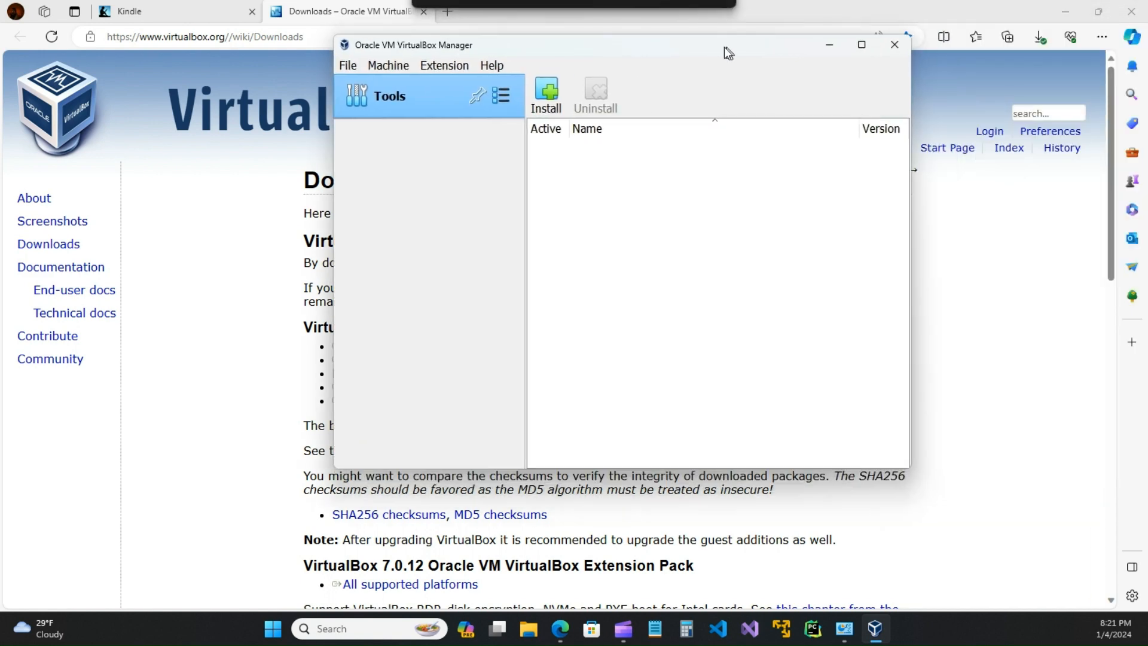
drag(724, 47, 709, 89)
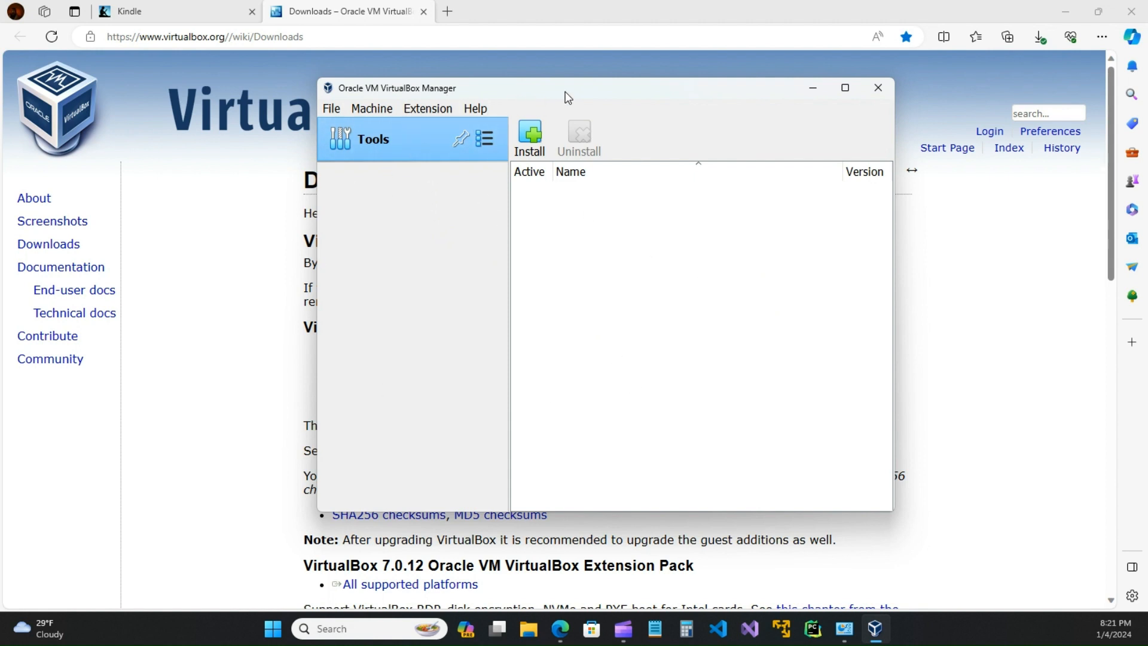
mouse_move(569, 97)
mouse_down()
mouse_move(653, 84)
mouse_move(749, 99)
mouse_move(569, 120)
mouse_up()
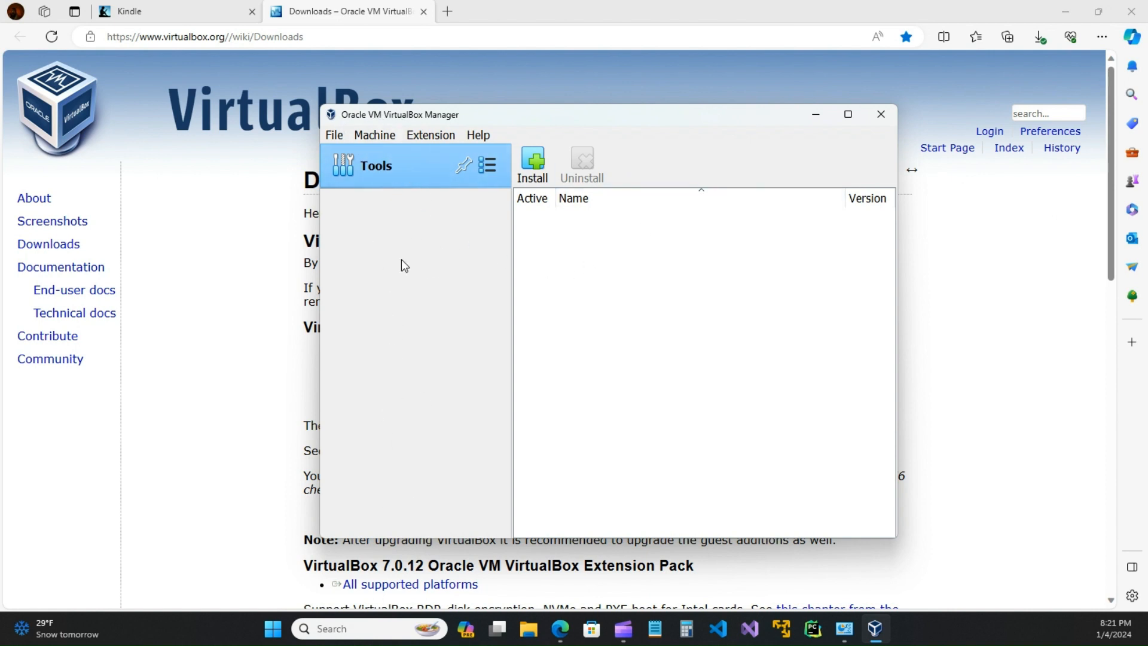
drag(682, 119, 717, 128)
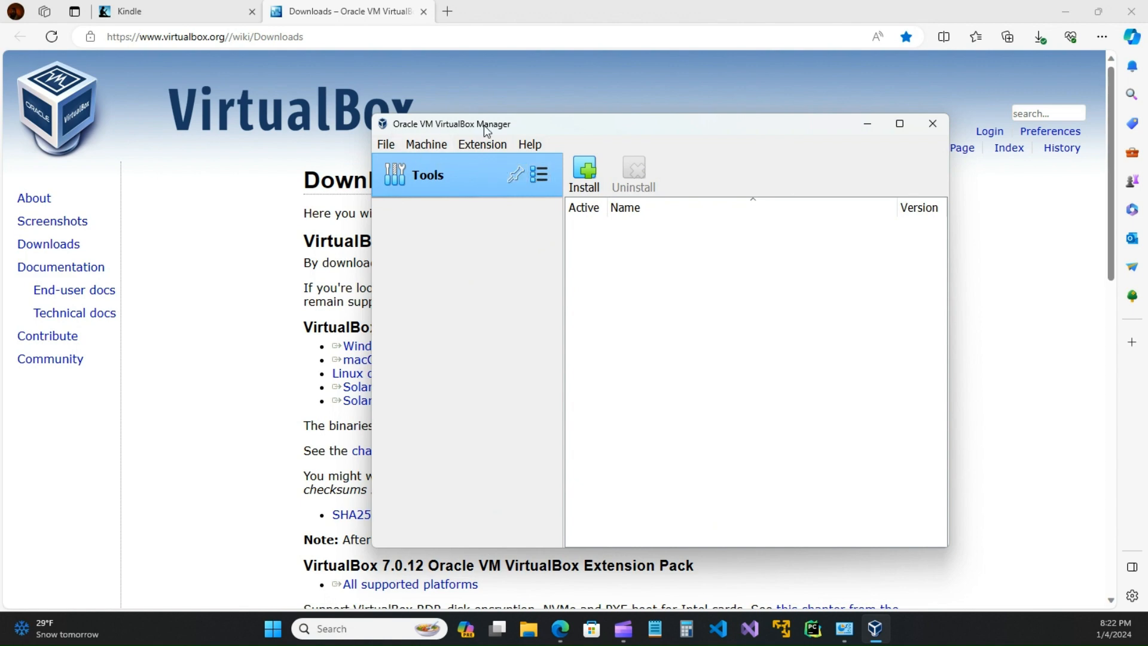
drag(598, 128, 553, 121)
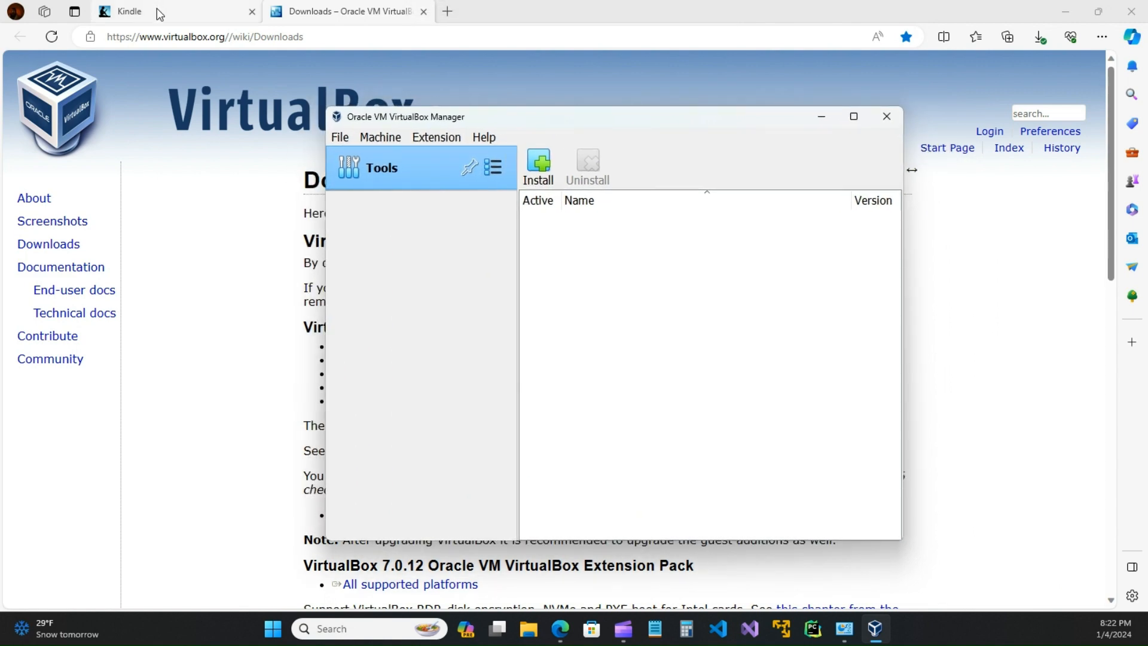
click(155, 11)
click(335, 12)
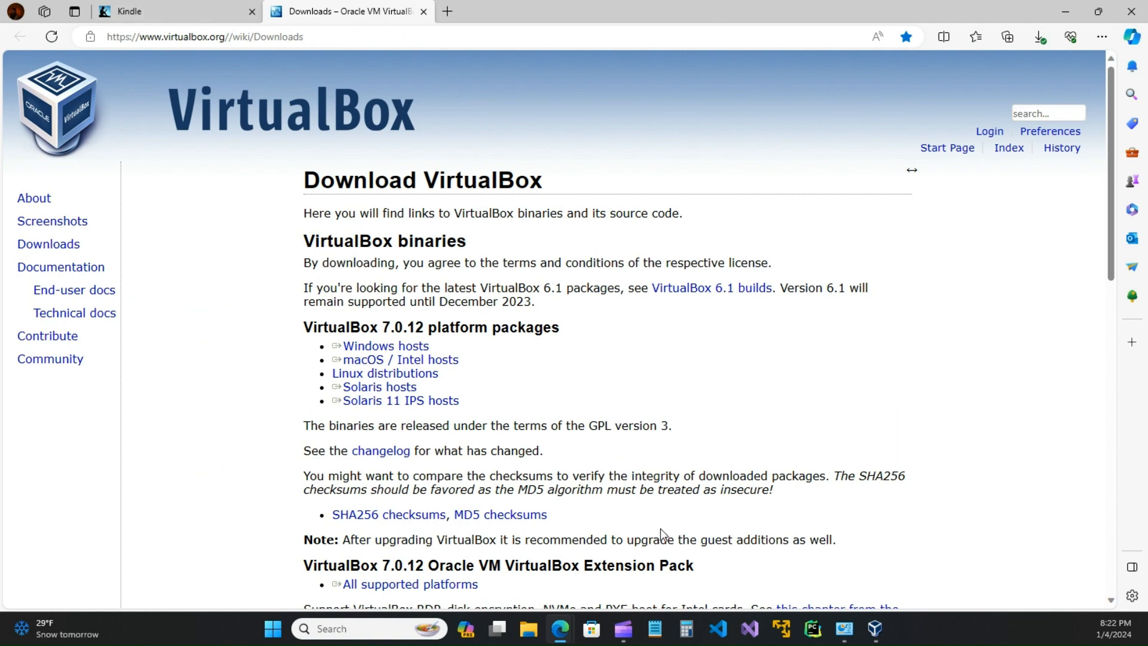
Step: Clear the accidental text selection and close the VirtualBox downloads tab
drag(538, 354, 415, 354)
click(411, 205)
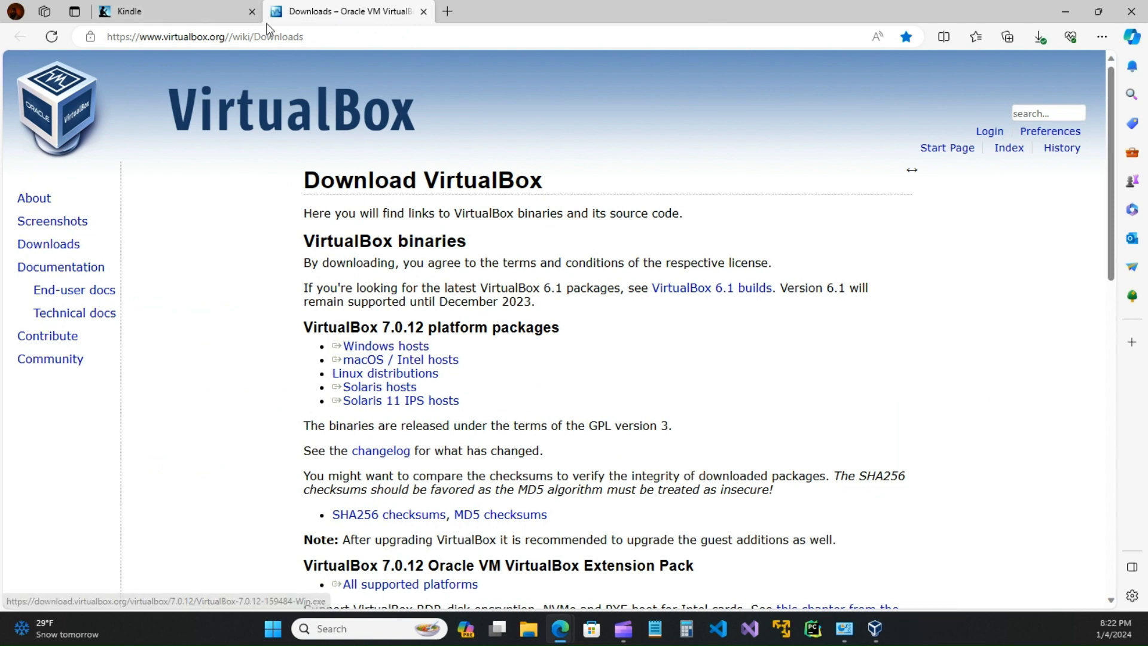
click(424, 11)
Step: Turn the book to the next page and follow its pfsense.org/download link
mouse_move(483, 276)
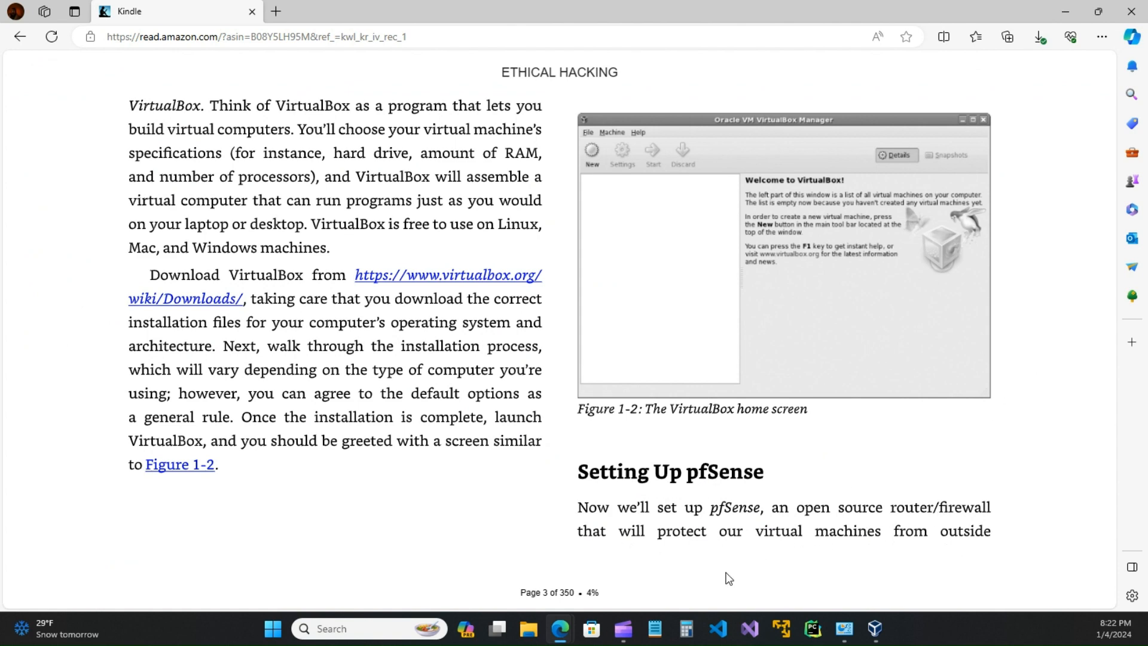
click(1059, 330)
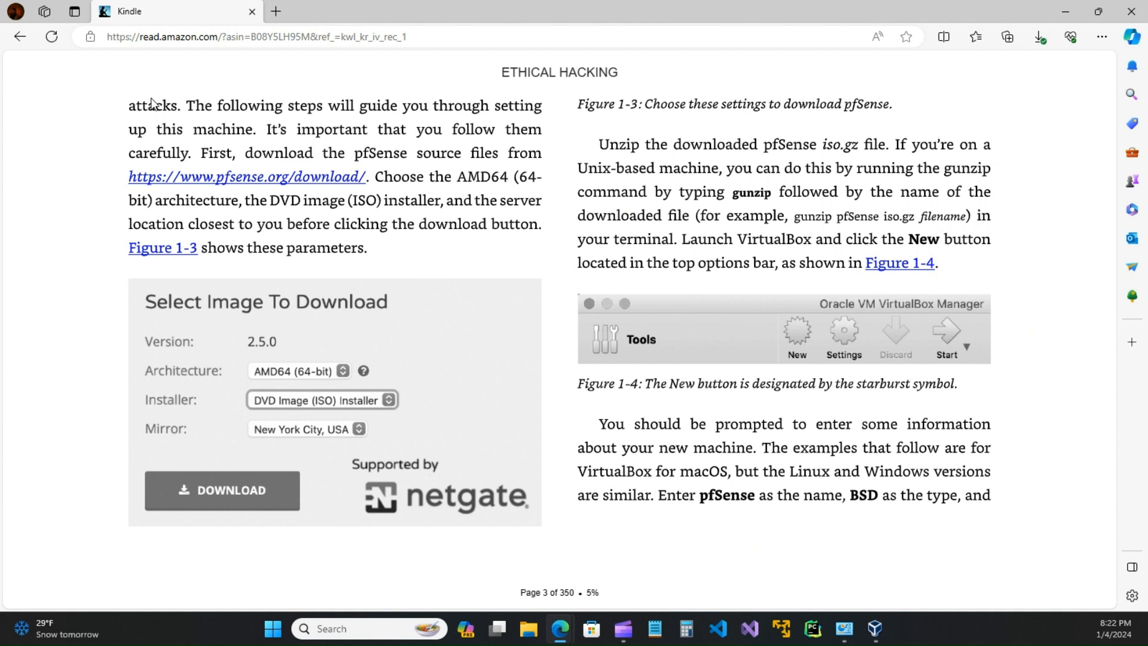
click(299, 182)
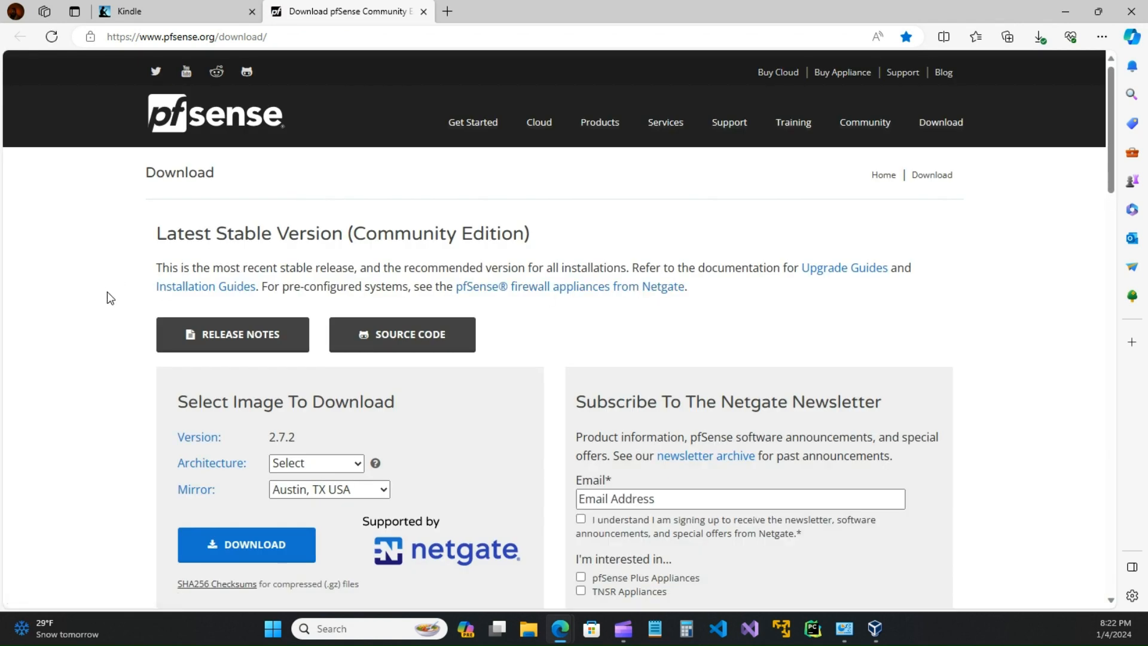
Step: Compare the book's instructions with the new pfSense download page
scroll(106, 292, down, 3)
scroll(107, 331, up, 3)
click(198, 11)
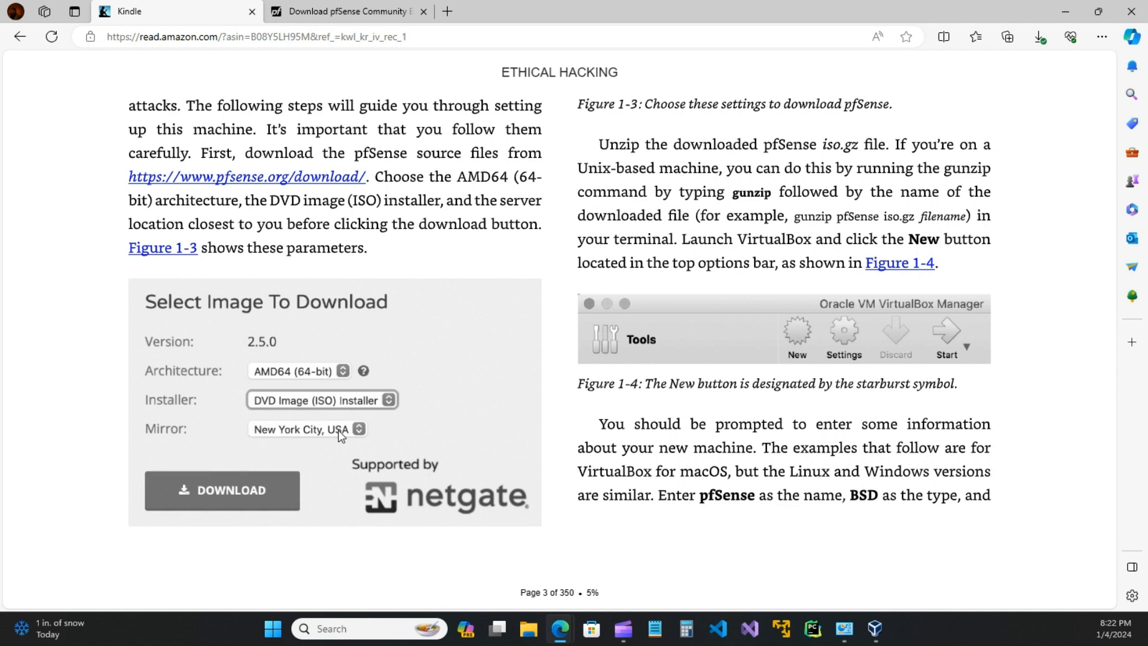
click(348, 12)
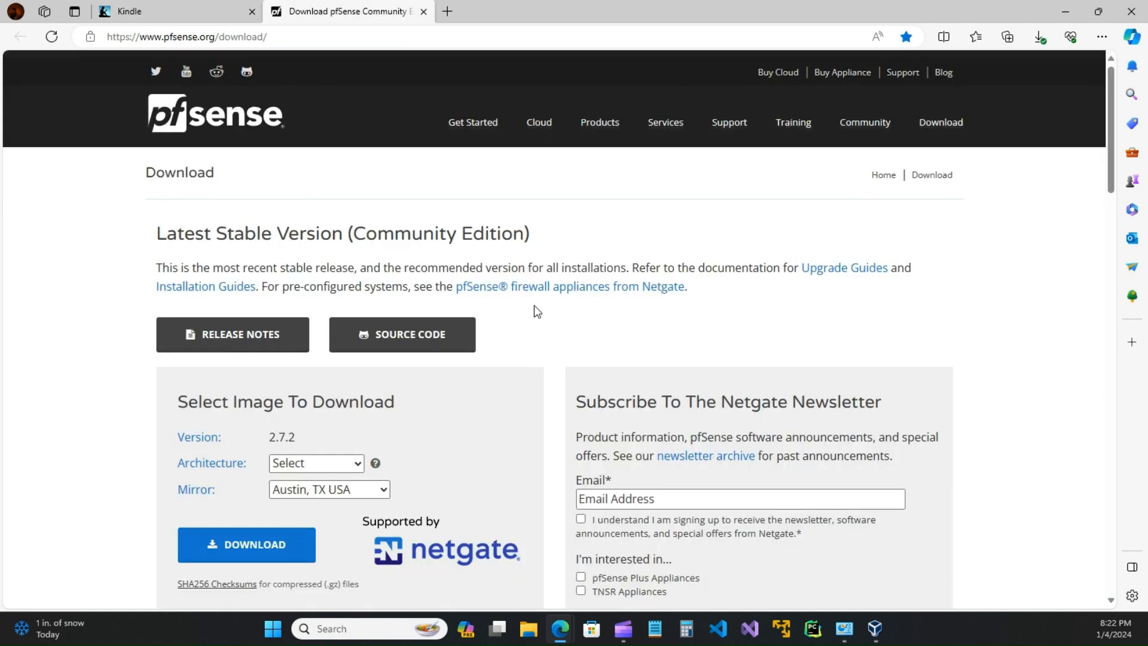
scroll(196, 340, down, 3)
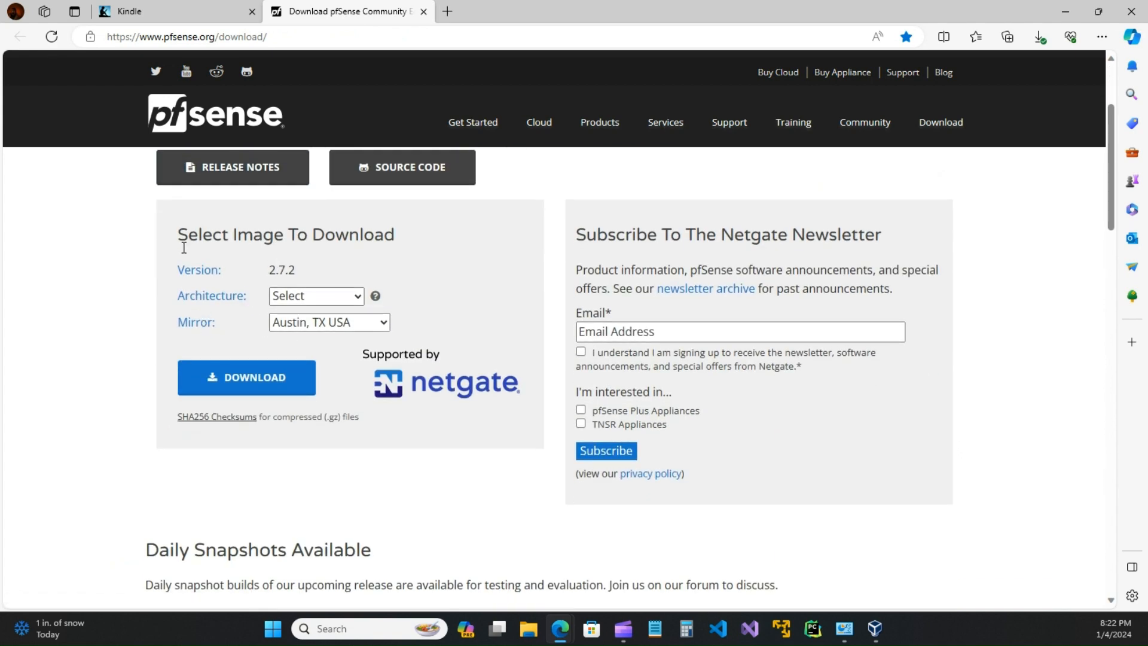
Step: Choose AMD64 (64-bit), DVD Image (ISO) Installer and the Austin, TX USA mirror, then return to the book
click(331, 297)
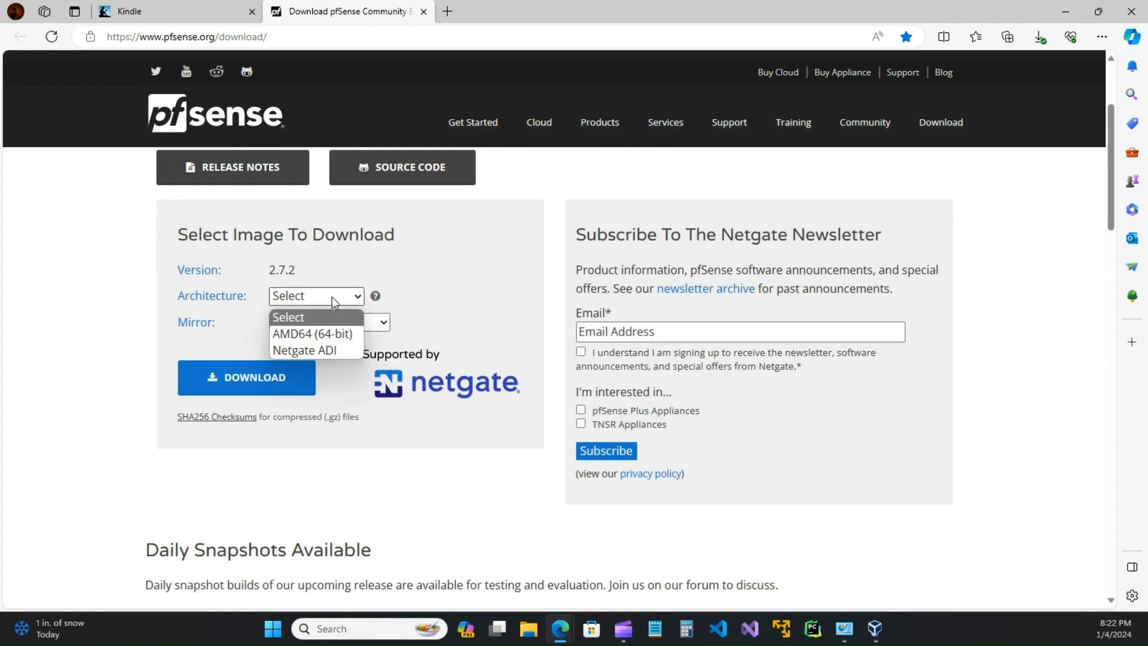
click(300, 332)
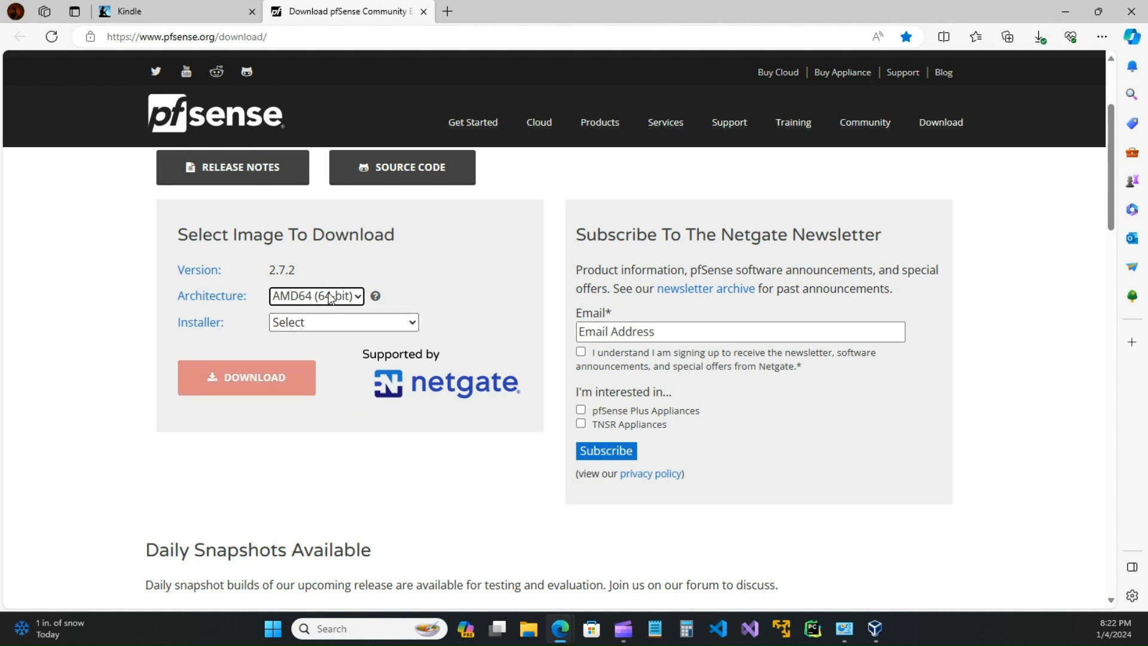
click(412, 326)
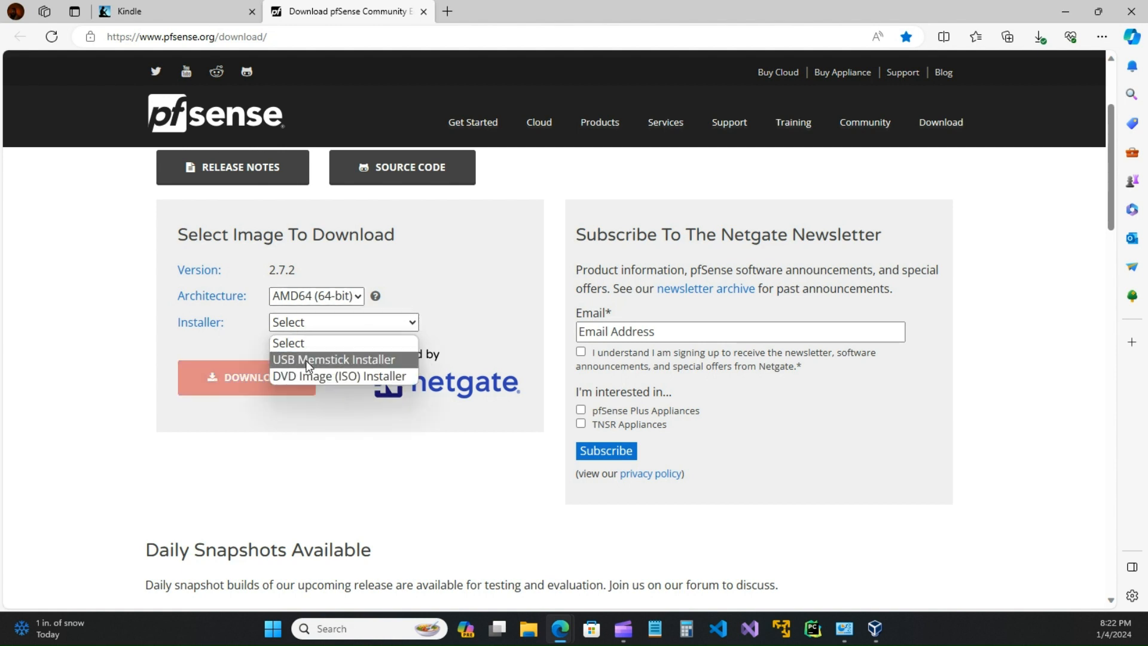
click(307, 376)
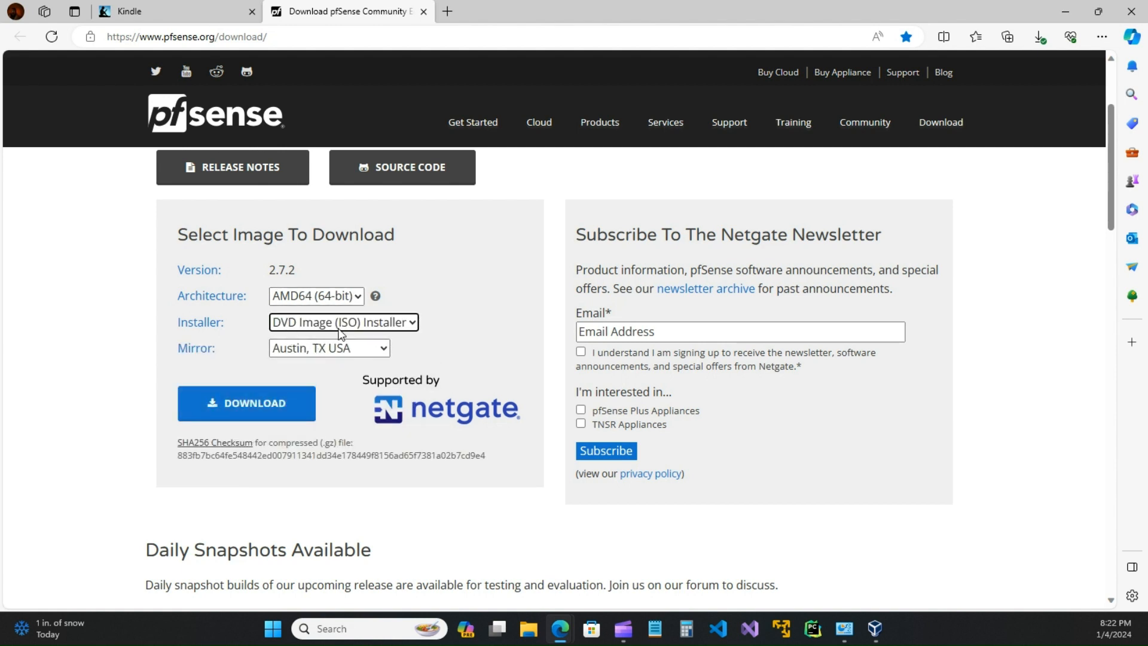
click(385, 352)
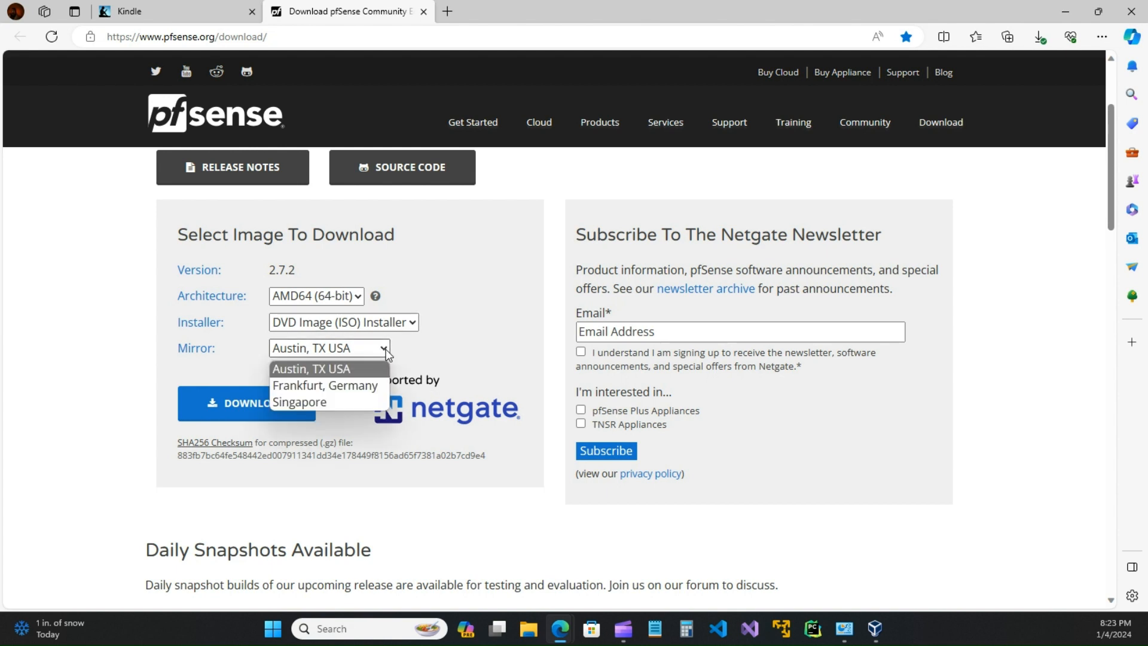
click(343, 375)
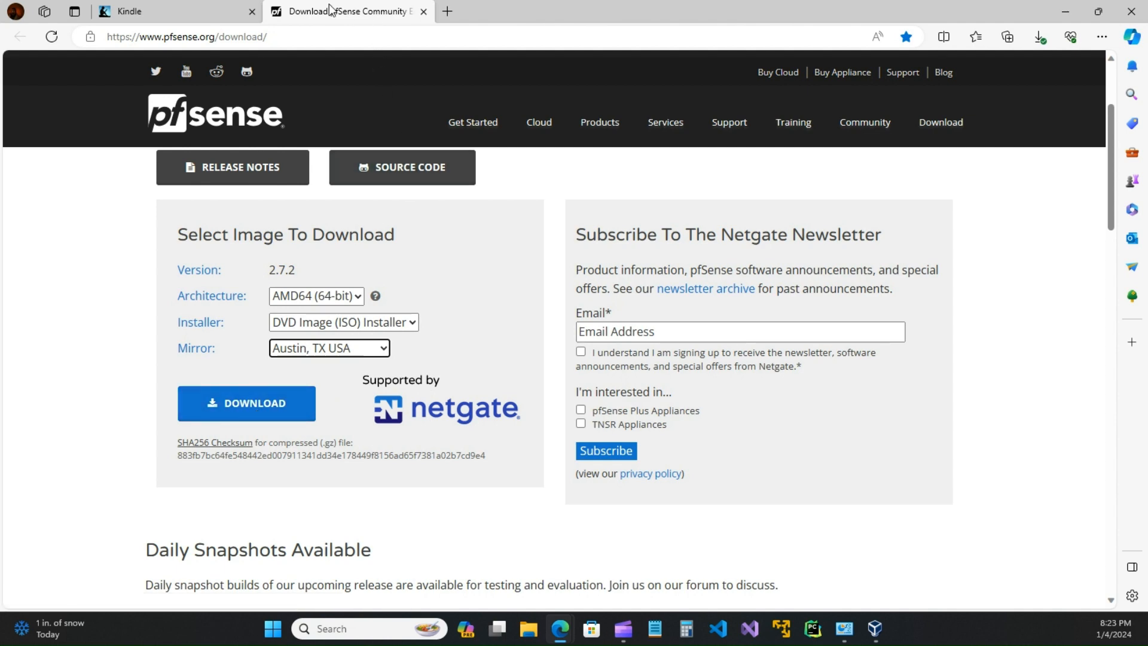
click(212, 9)
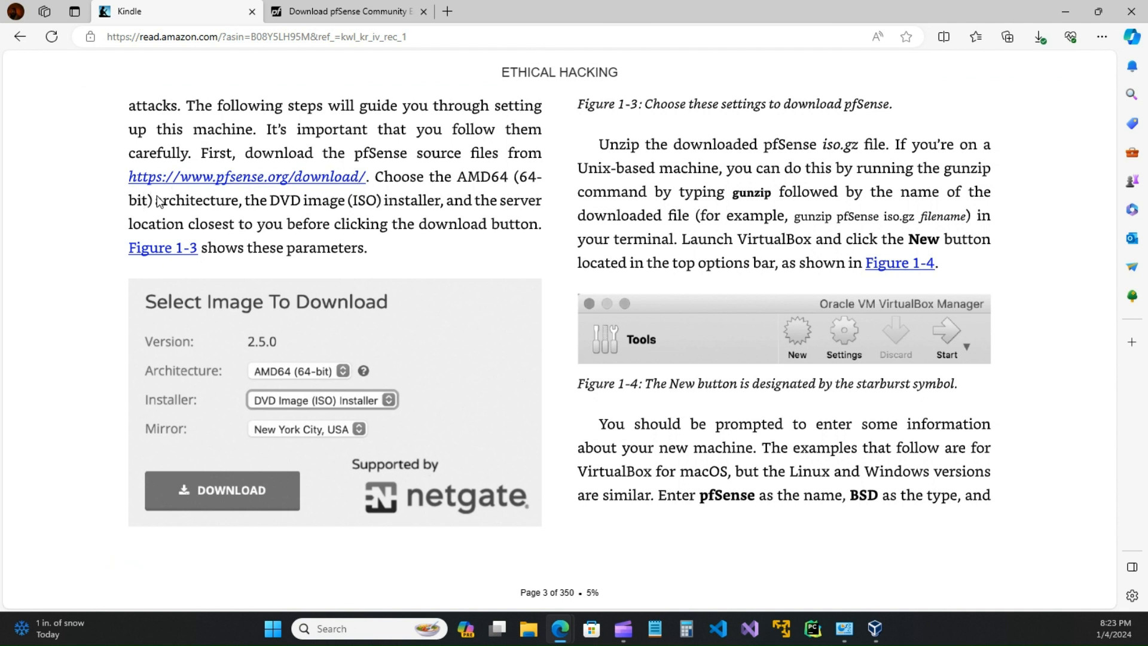
Step: Recheck the Austin, TX USA mirror against the book, then close the pfSense download tab
click(343, 16)
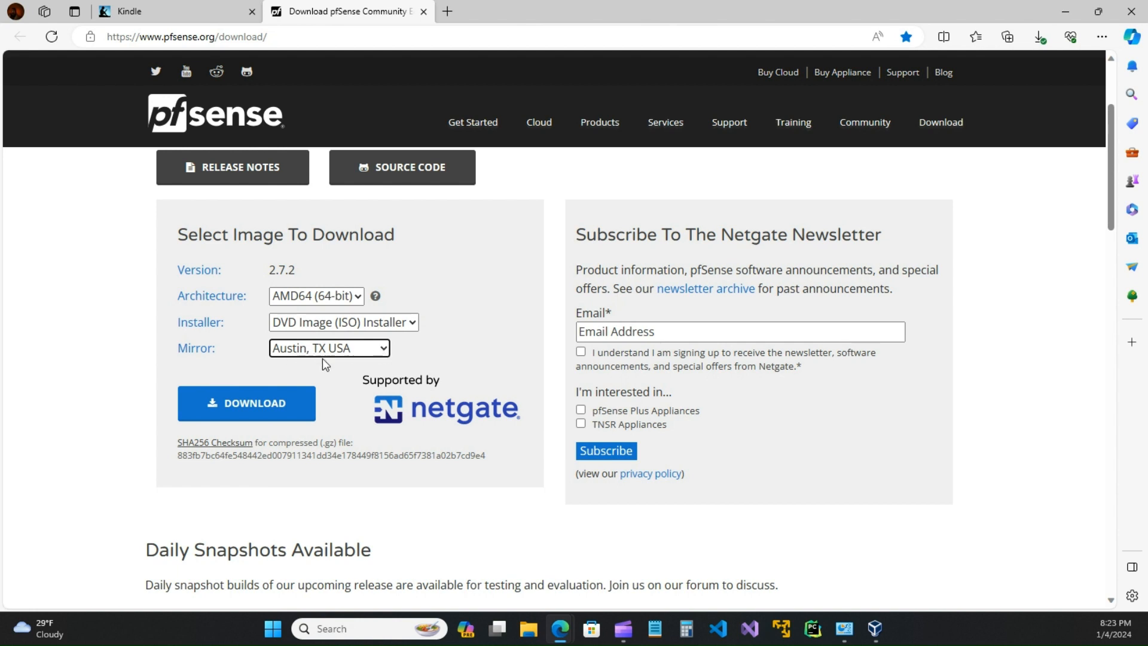
click(384, 352)
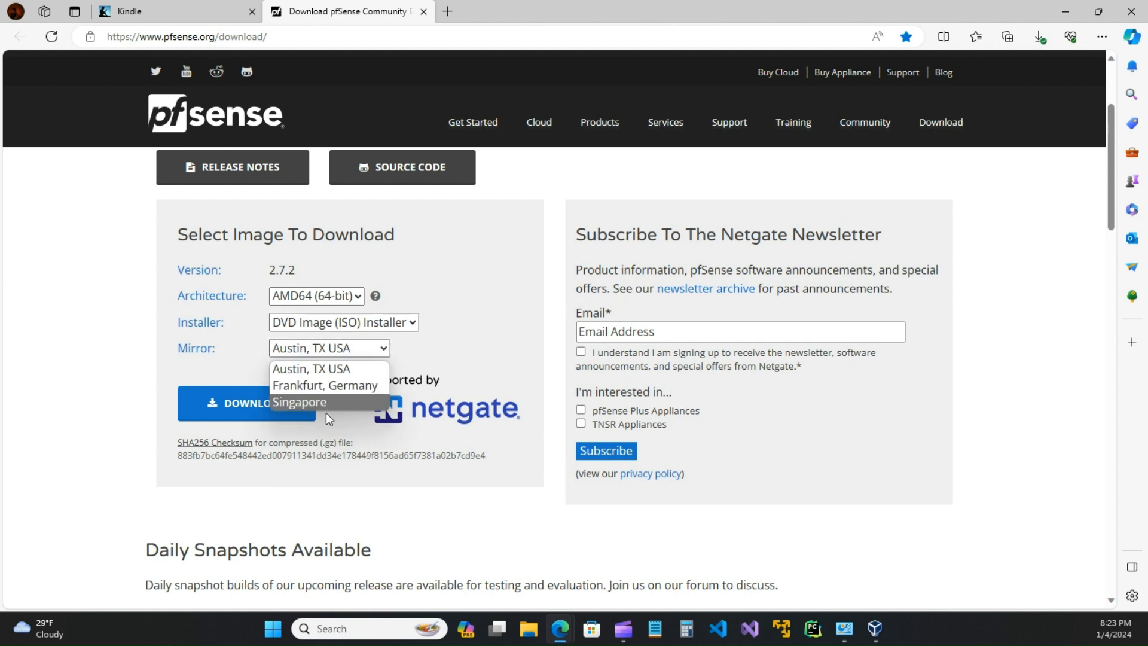
click(334, 370)
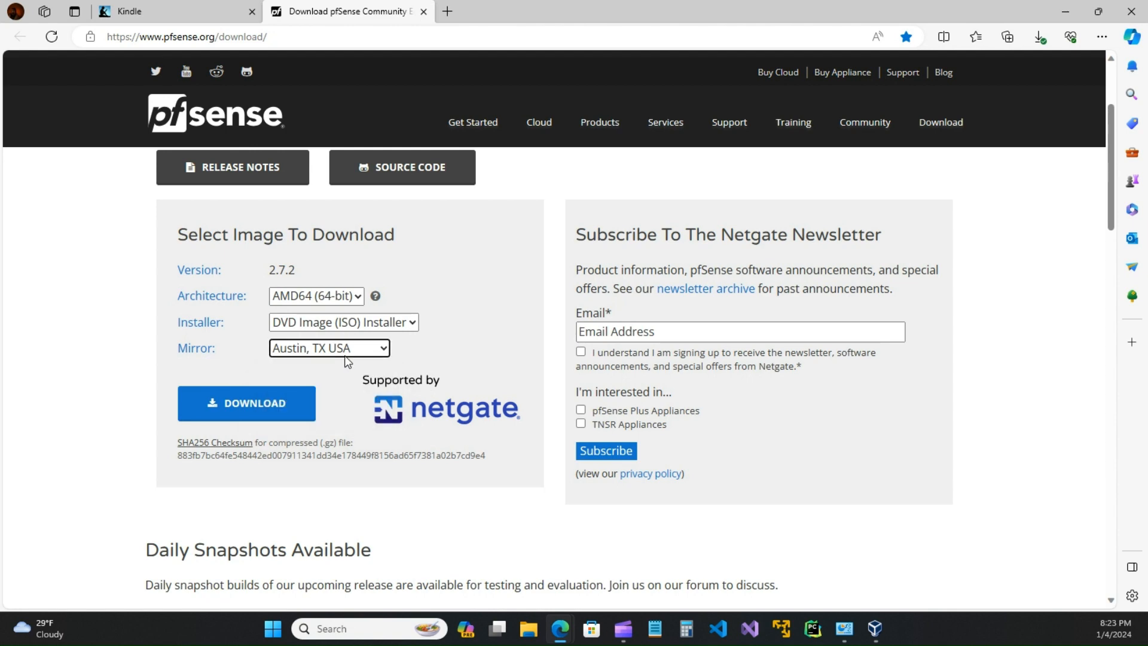
click(204, 8)
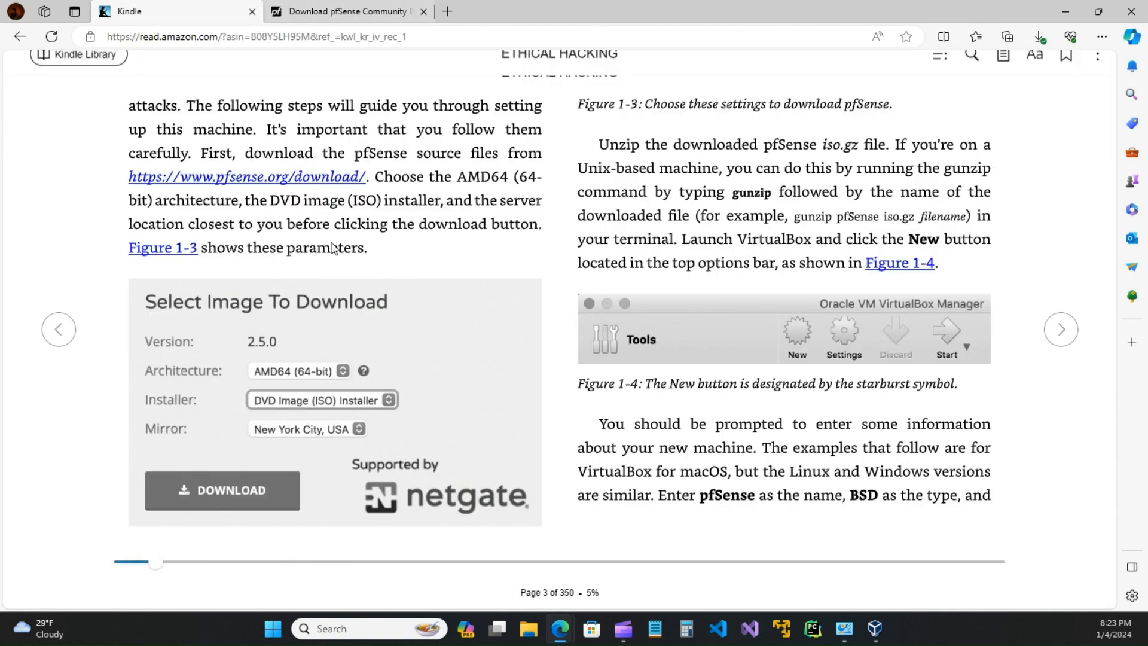
click(362, 17)
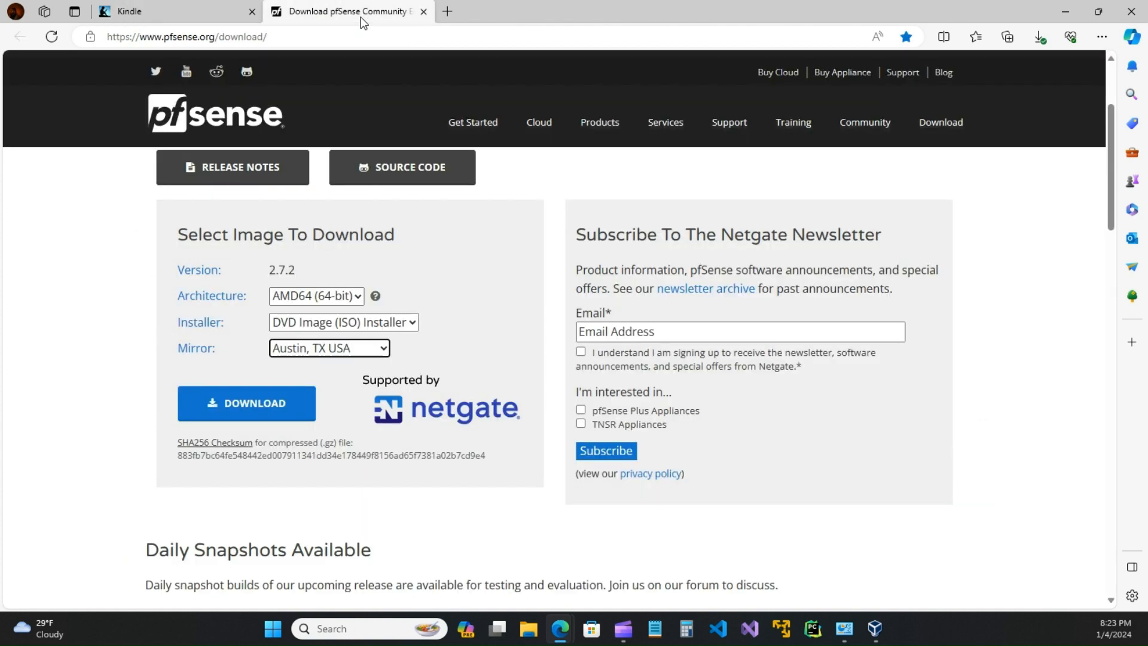
click(421, 12)
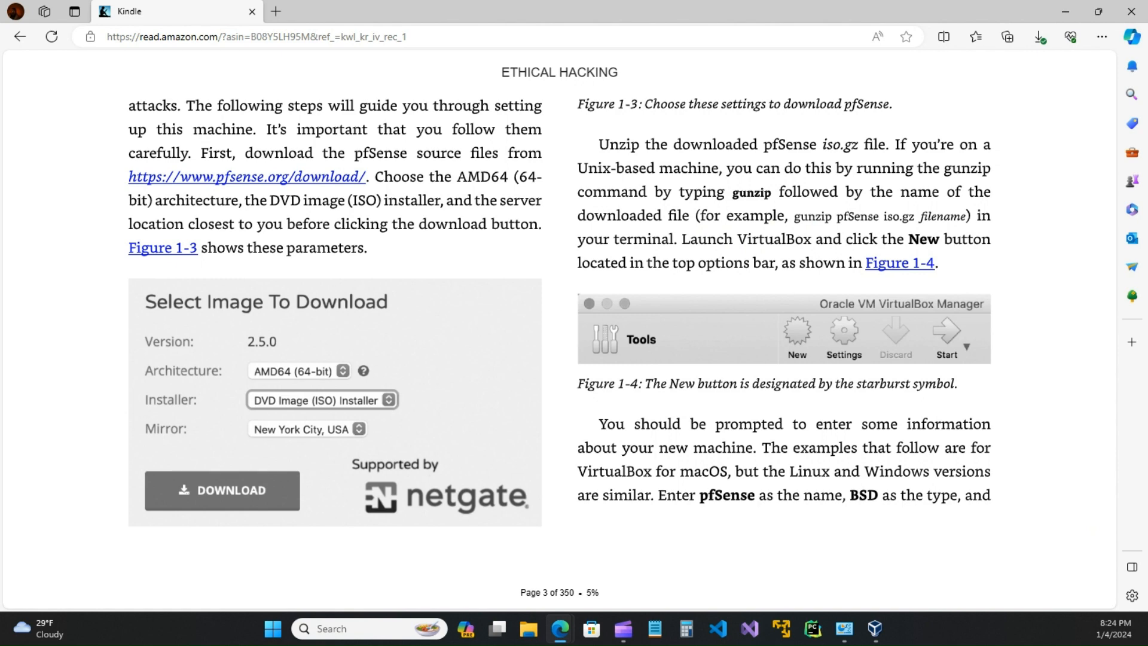
Step: In a new File Explorer window, inspect the VirtualBox installer's actions in Downloads without choosing any
key(super+e)
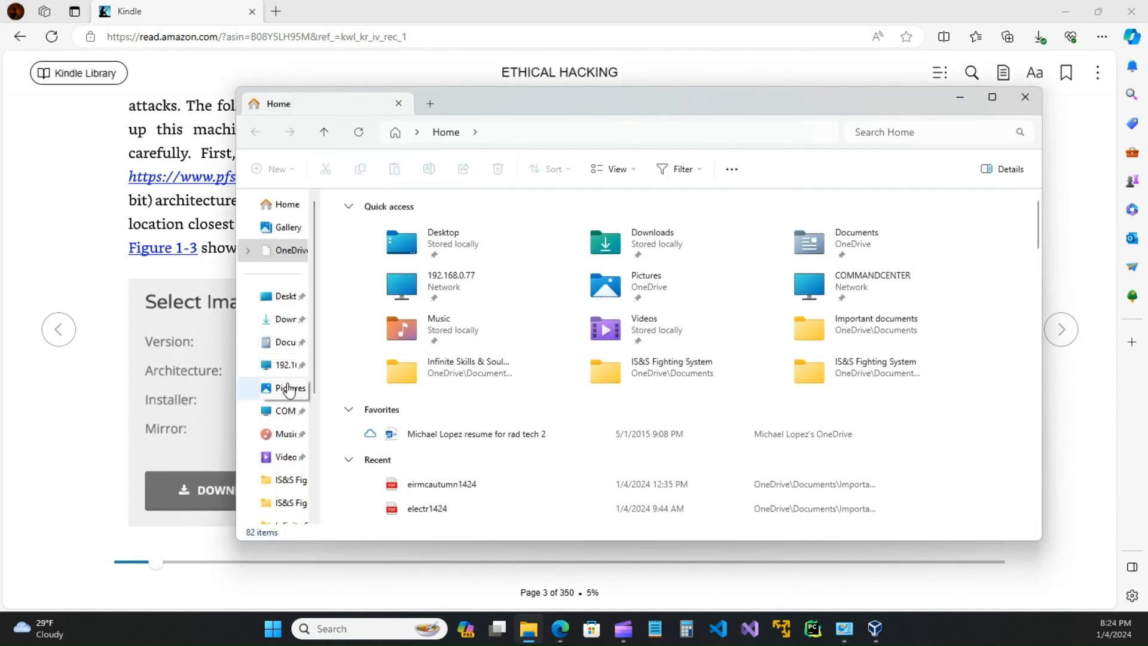
click(281, 326)
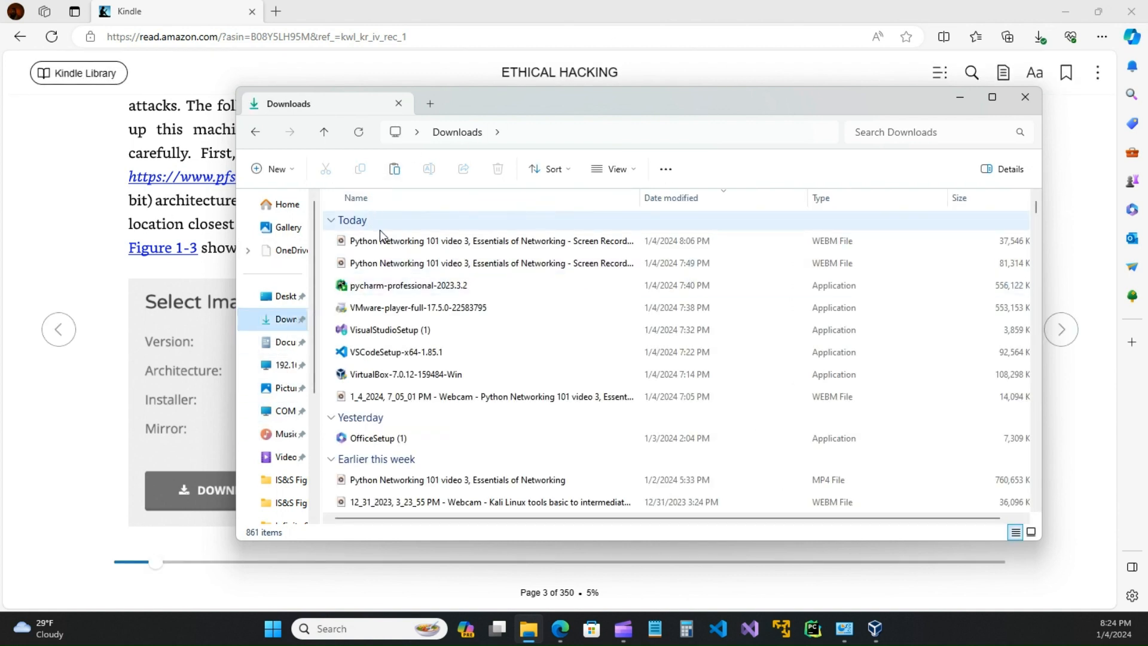
right_click(400, 376)
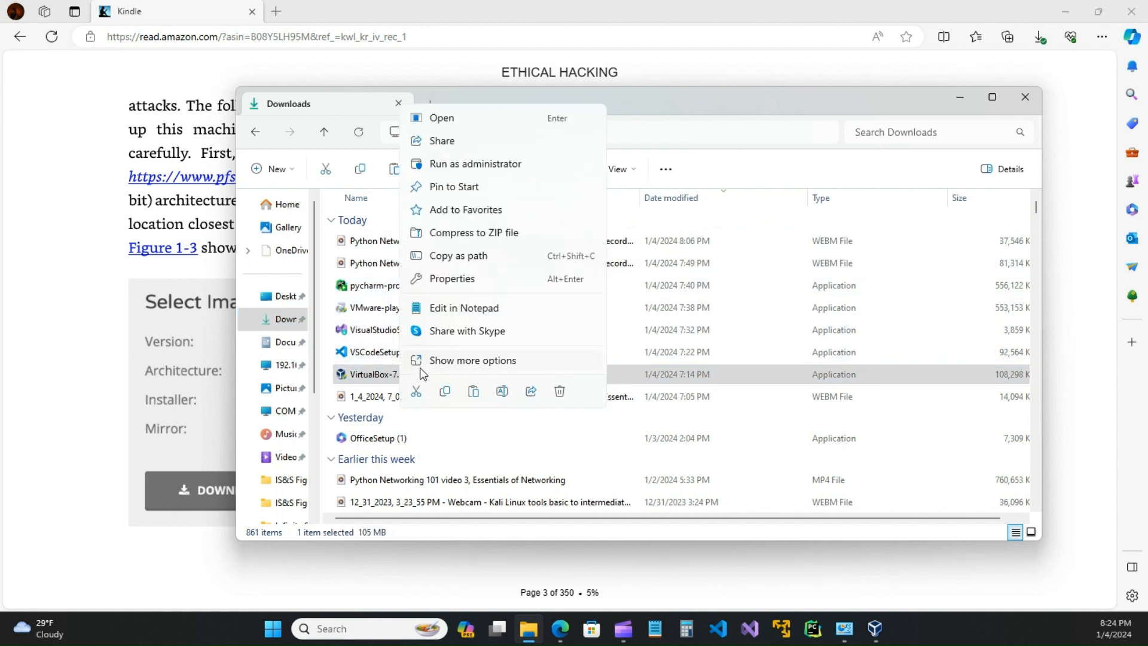
click(447, 362)
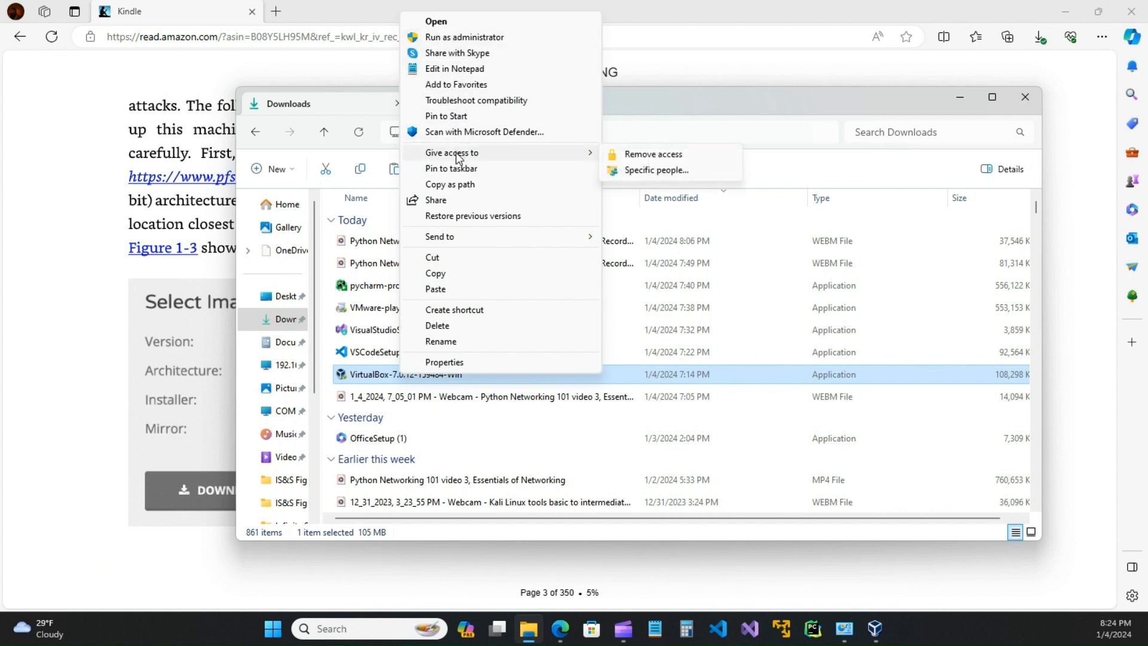
mouse_move(457, 242)
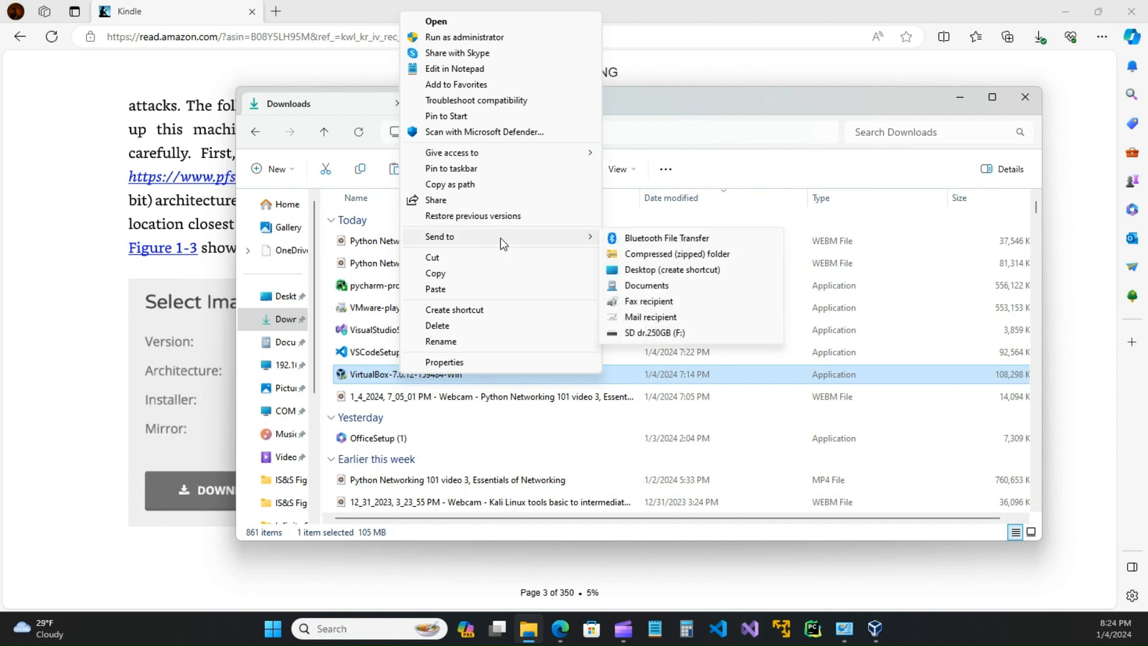
click(752, 160)
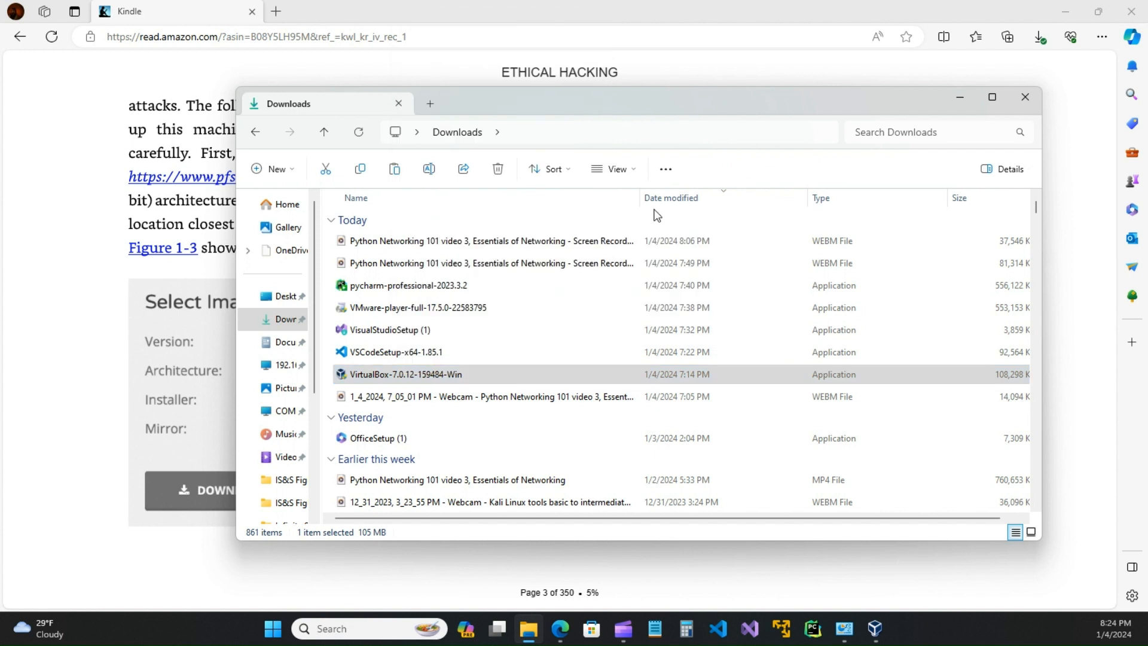
Step: Go to Documents > Virtual Machines and select pfSense-CE-2.7.0-RELEASE-amd64.iso
click(286, 343)
scroll(371, 431, down, 4)
scroll(405, 473, down, 2)
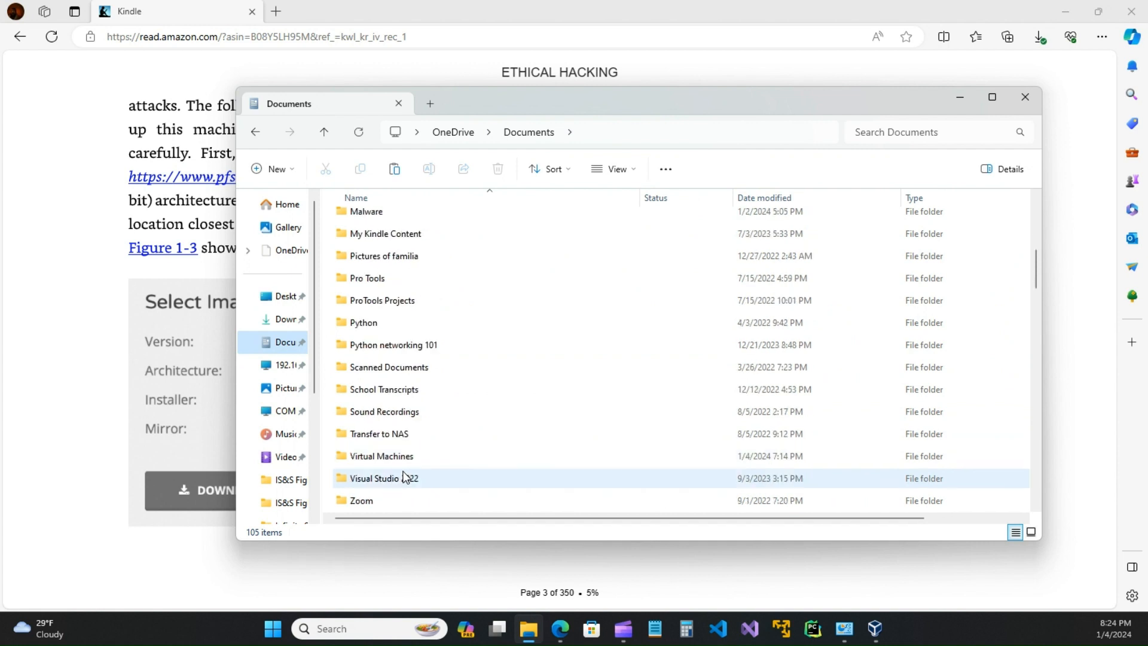
double_click(389, 456)
scroll(470, 412, down, 4)
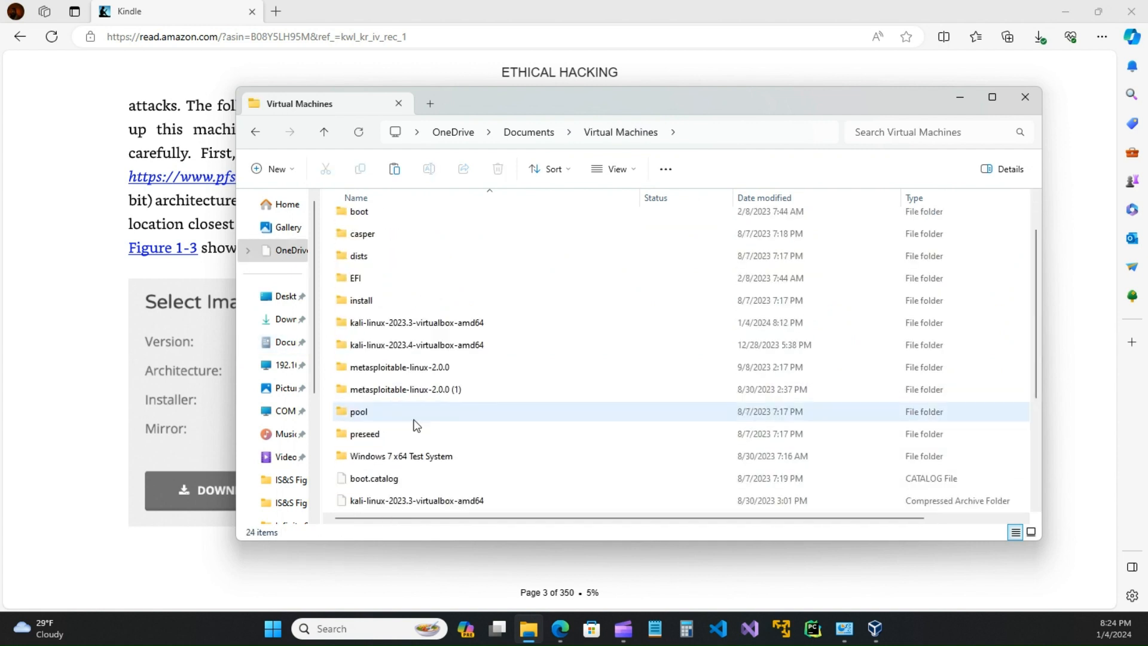
click(394, 440)
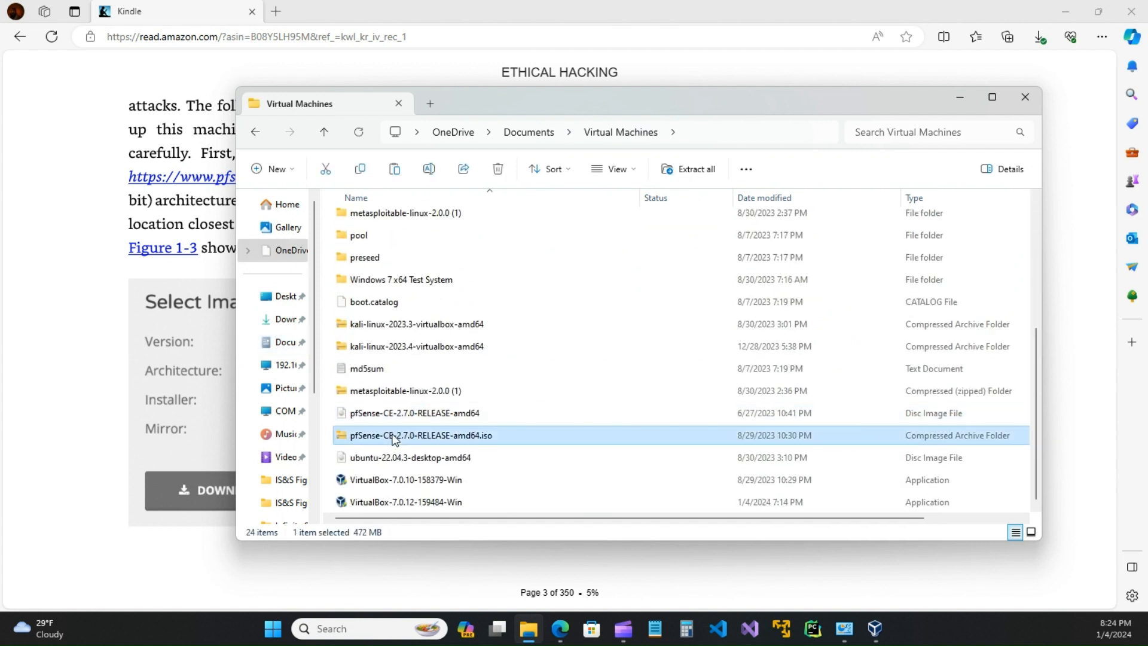
Step: Start extracting the pfSense ISO archive, then cancel the extraction
right_click(426, 439)
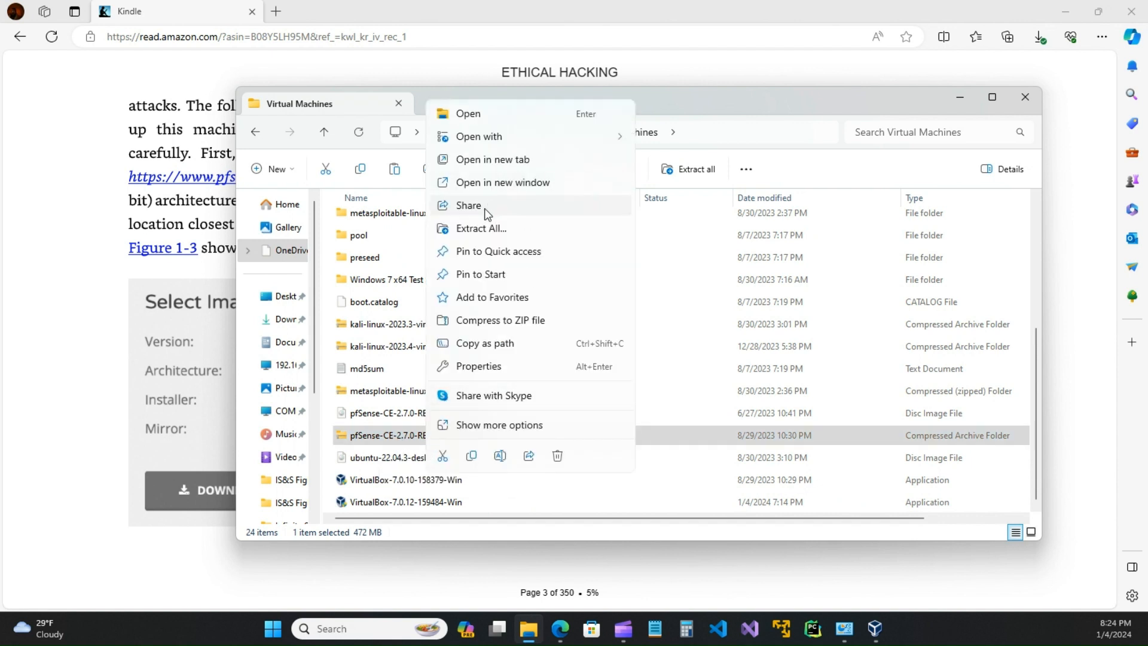
click(483, 425)
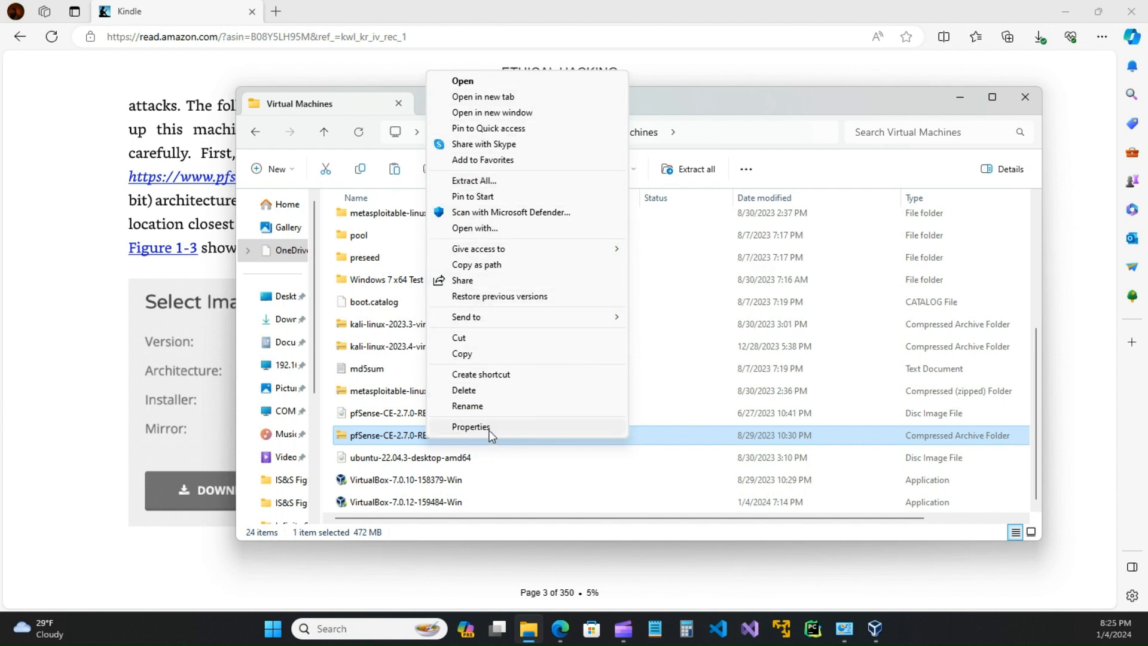
click(480, 182)
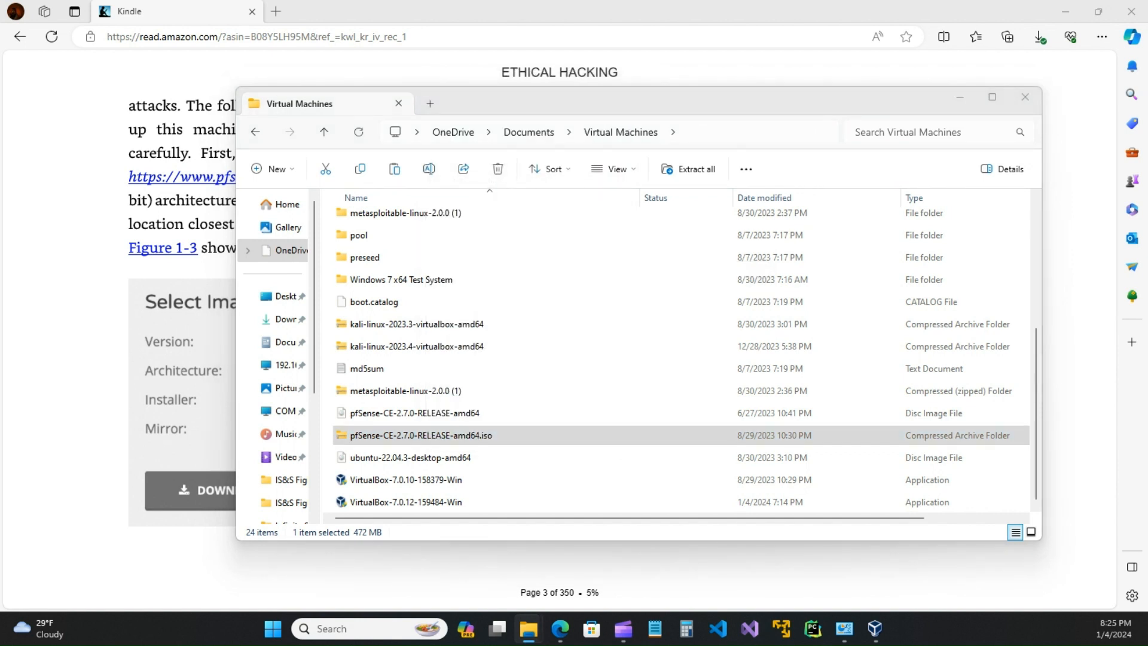
drag(830, 142, 734, 135)
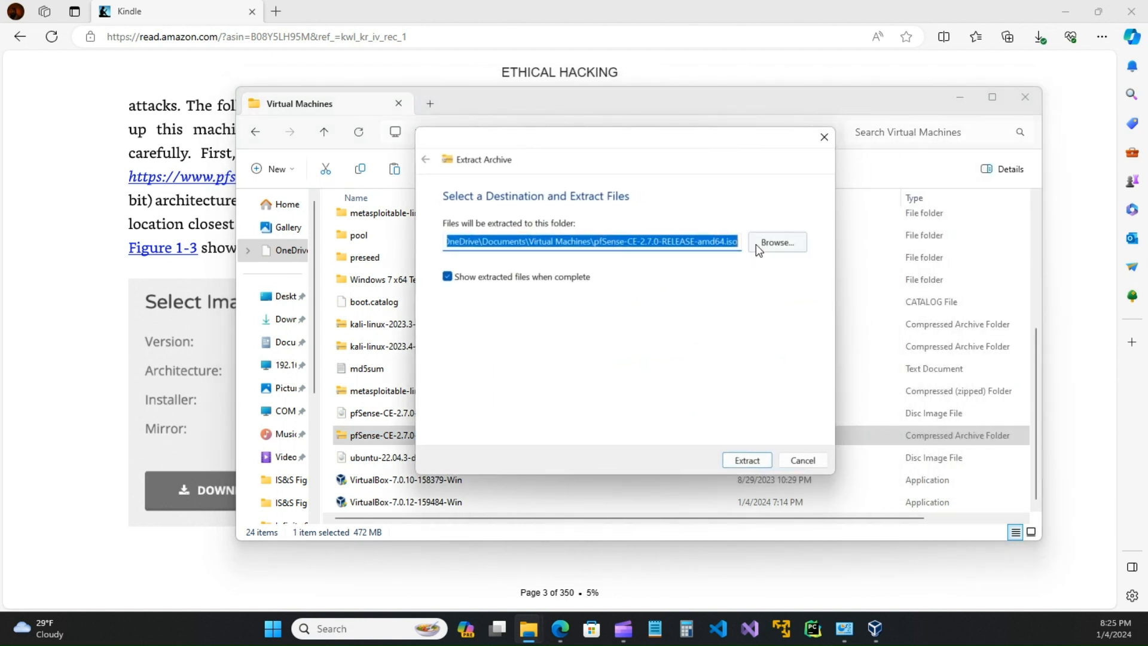
click(803, 460)
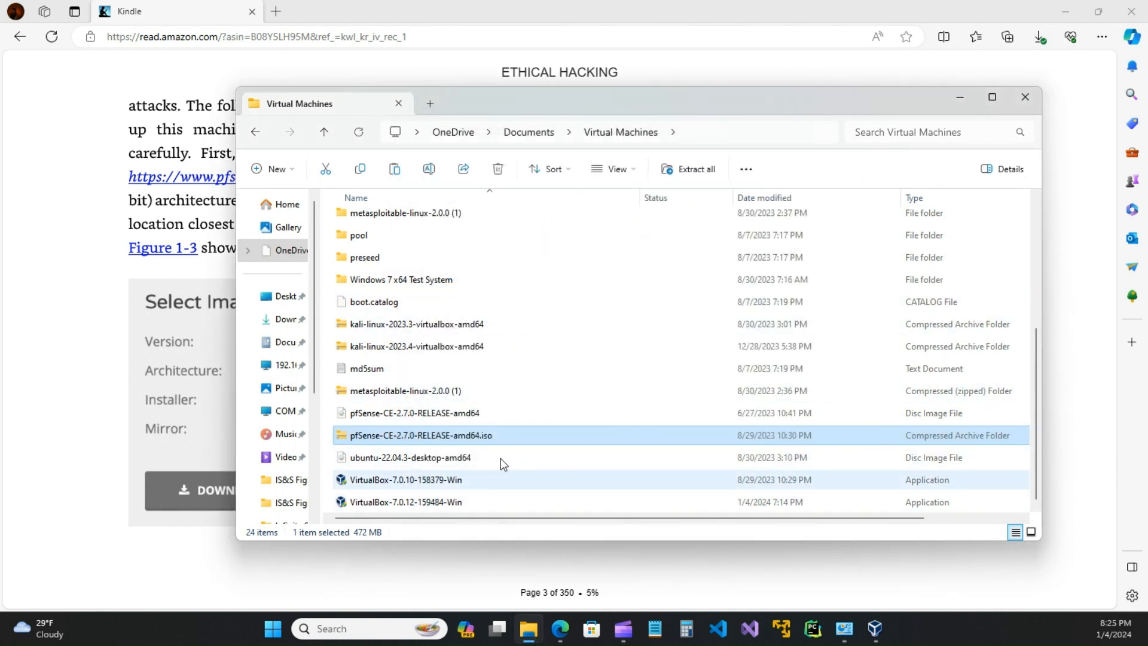
Step: Select the metasploitable-linux-2.0.0 (1) archive and drag File Explorer off the right edge
scroll(416, 447, up, 4)
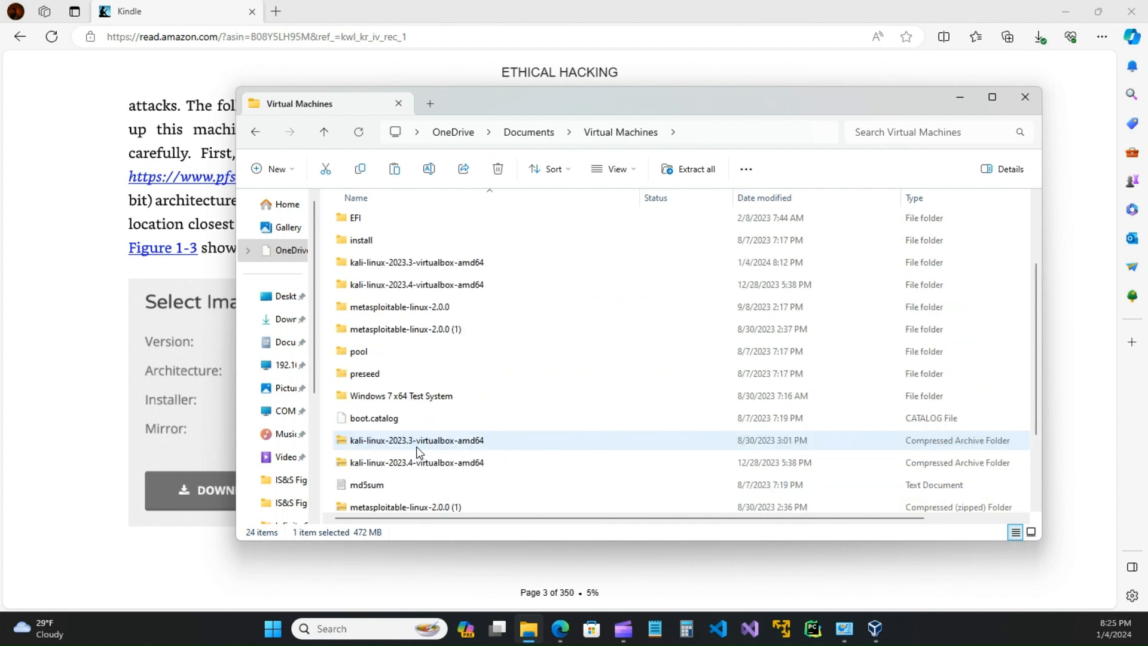
scroll(415, 447, down, 4)
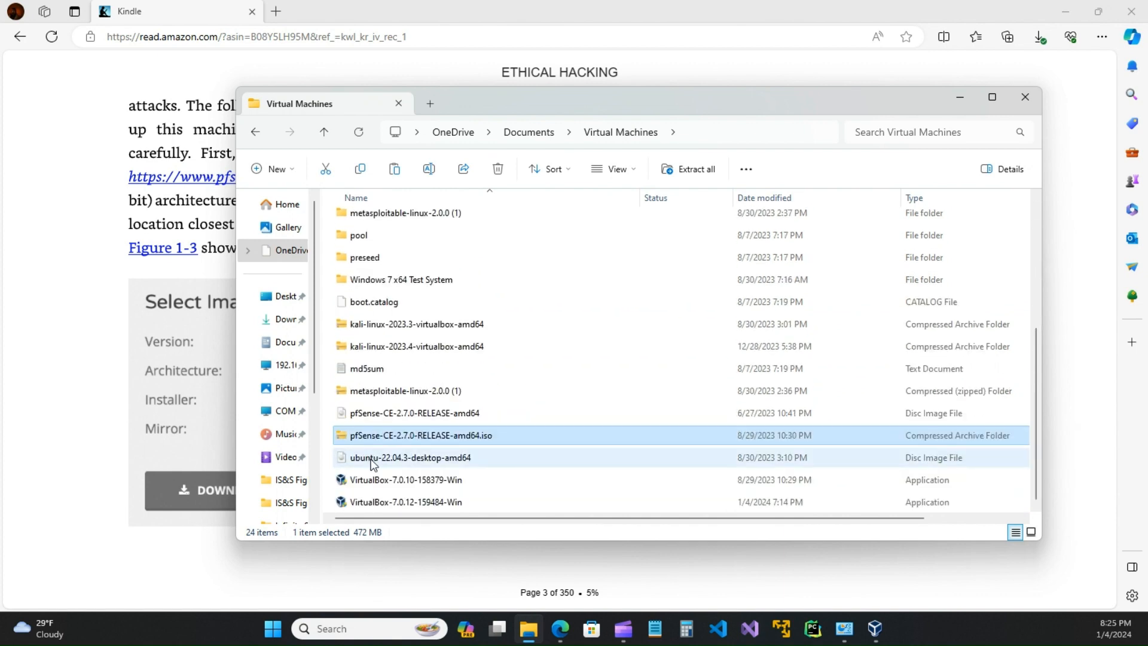
click(379, 392)
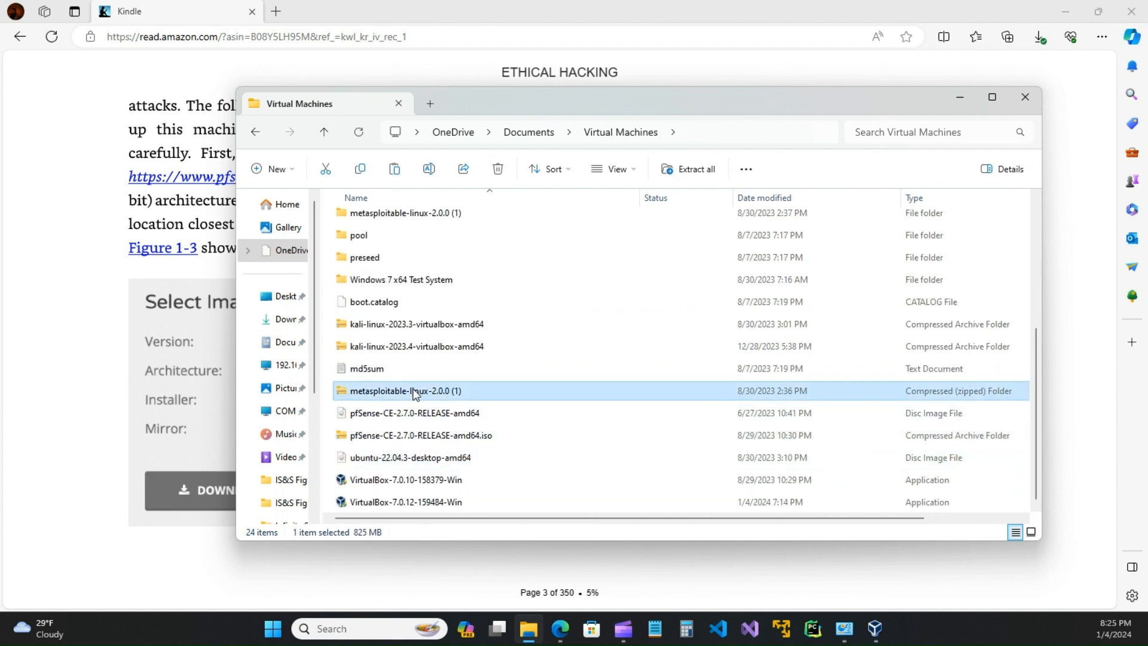
drag(789, 103, 1147, 103)
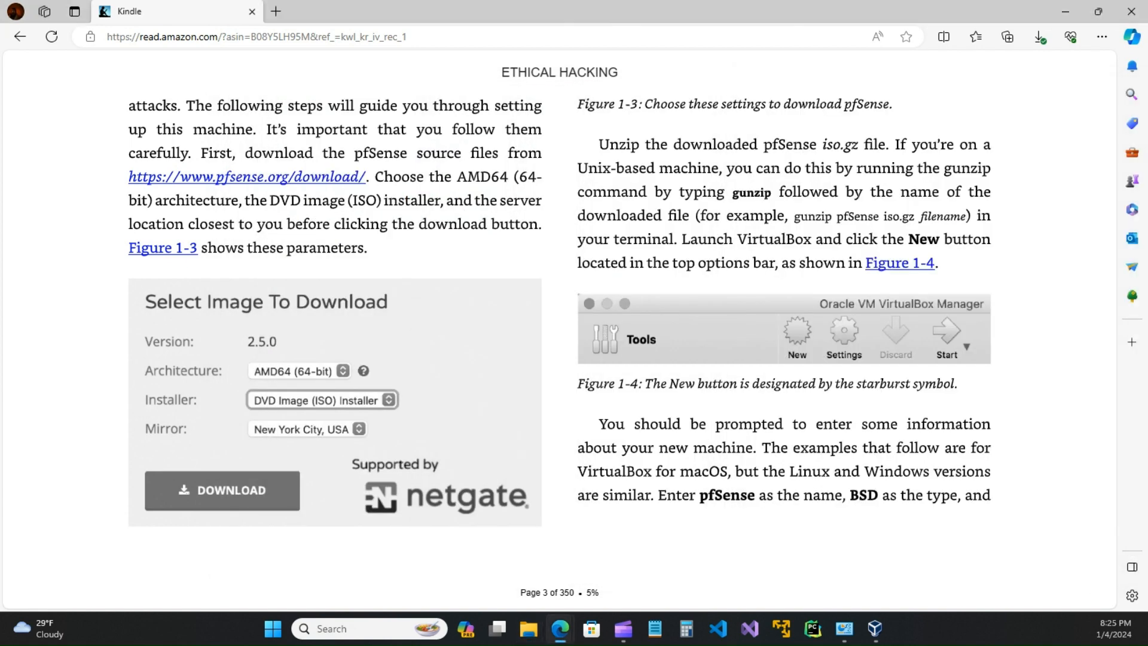
Step: Search the web for '7zip' in a new tab, using the '7-zip download' suggestion
click(275, 11)
click(404, 77)
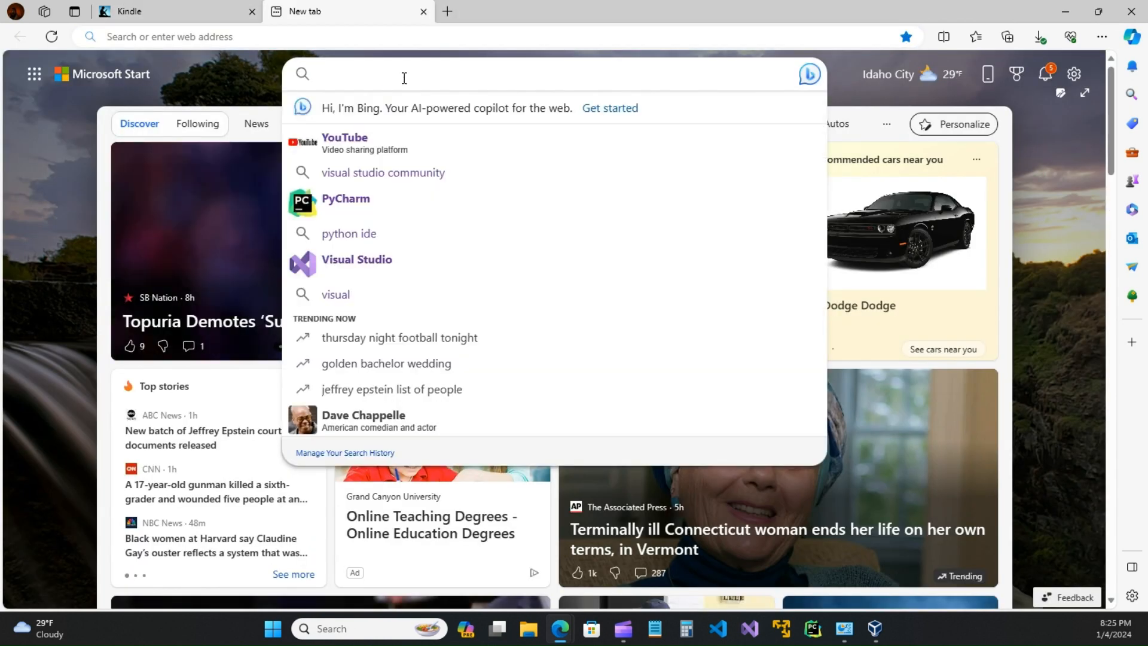
text(7zip[)
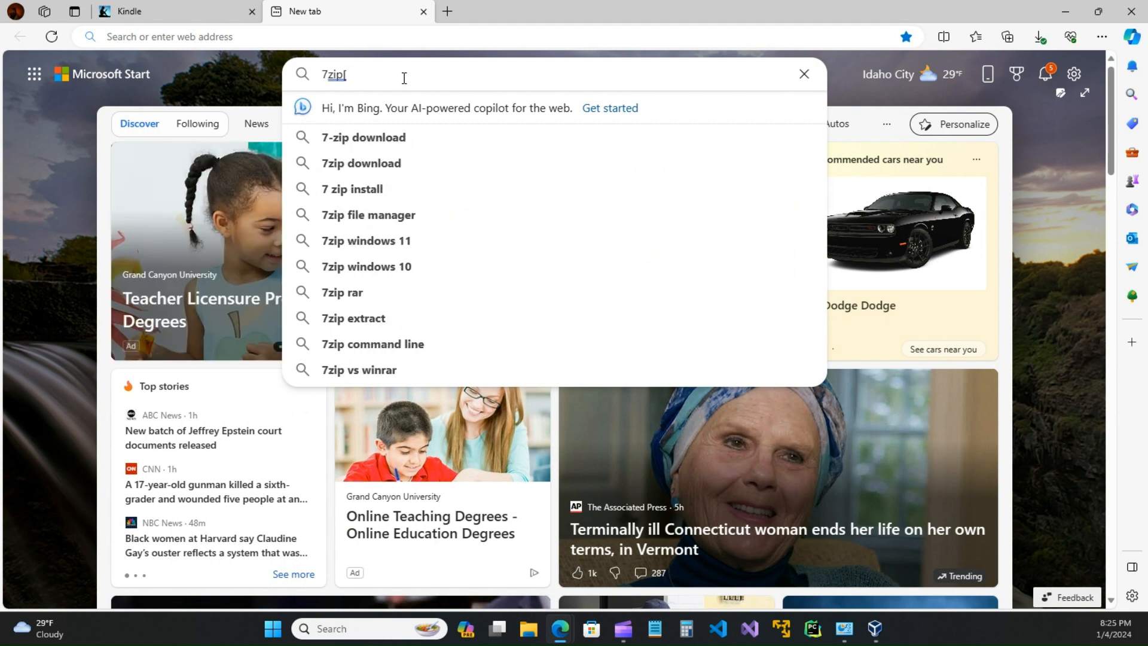
click(397, 137)
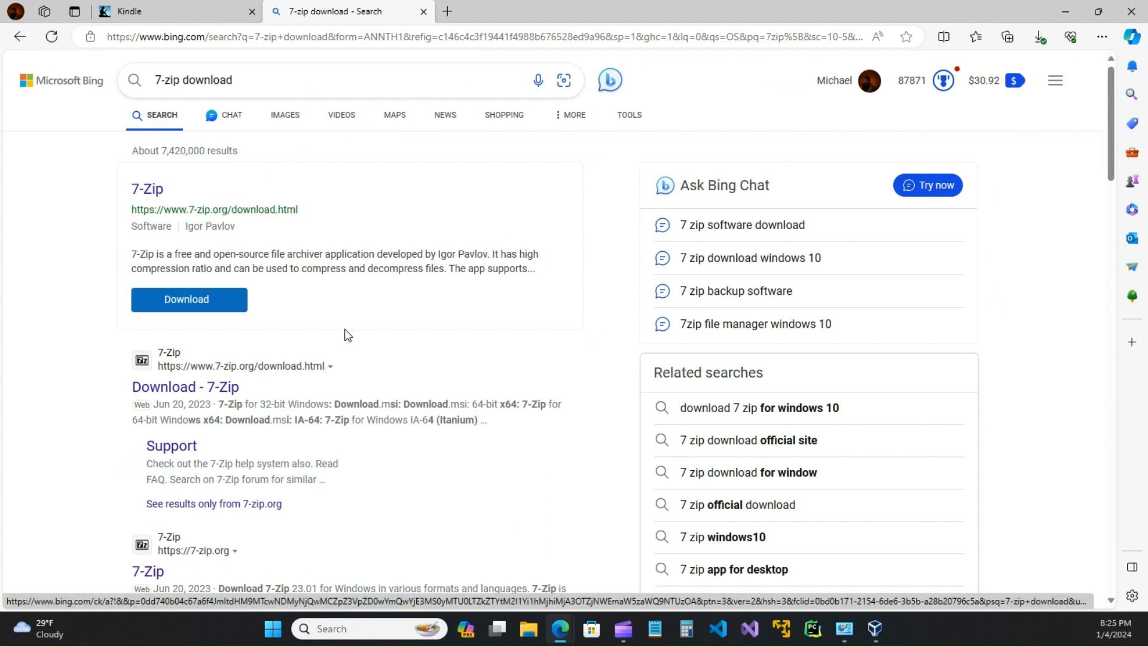
Step: Open the official 7-zip.org/download.html page from the search results
scroll(347, 359, down, 3)
scroll(278, 370, down, 6)
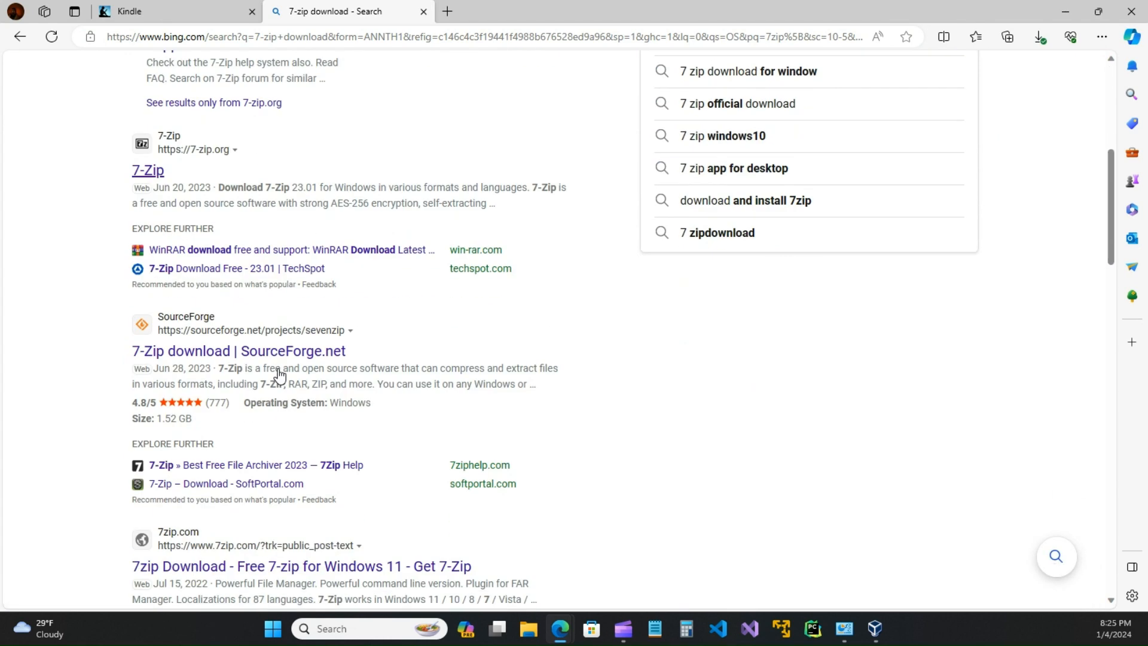
scroll(278, 370, up, 6)
scroll(278, 371, down, 6)
scroll(279, 373, down, 4)
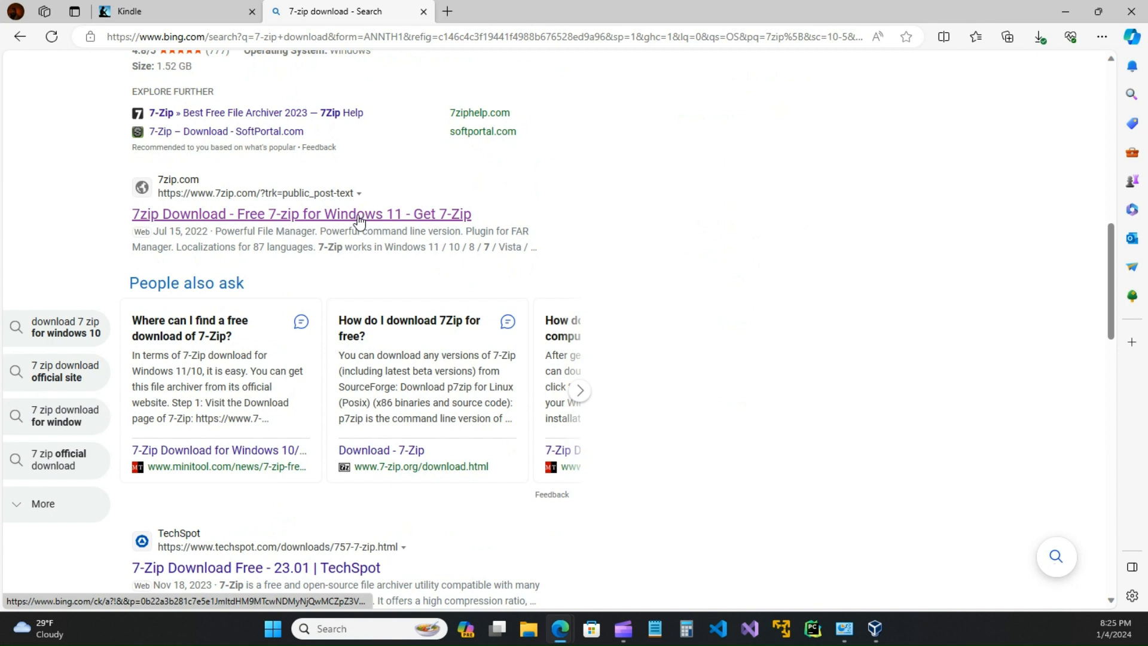
scroll(360, 222, up, 1)
scroll(359, 218, up, 6)
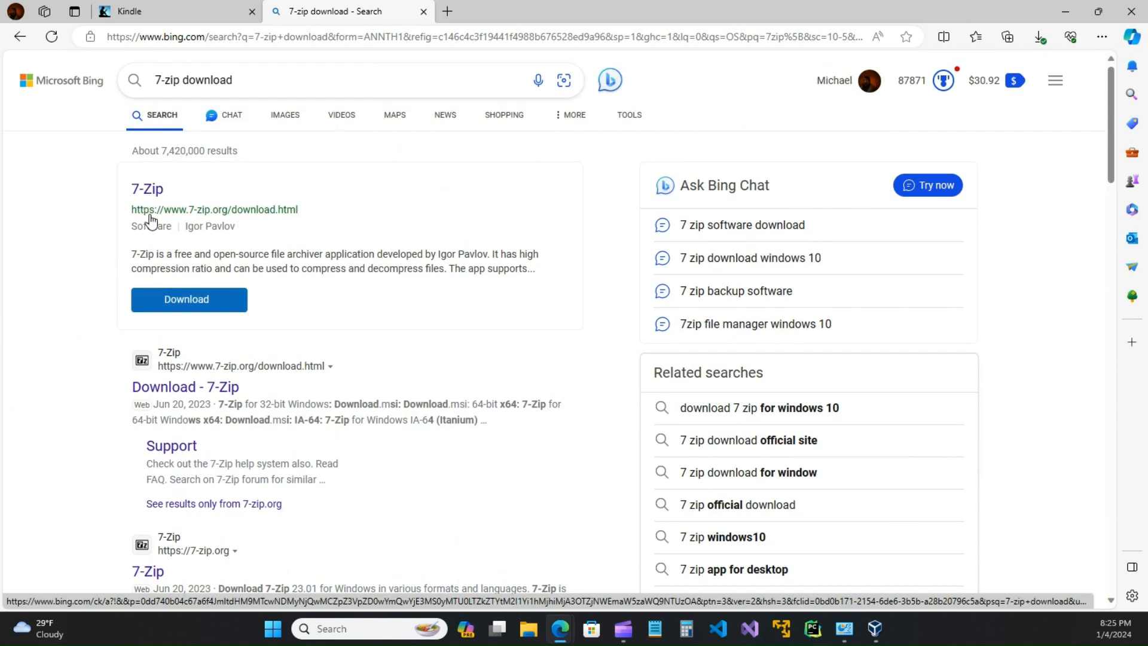
click(173, 212)
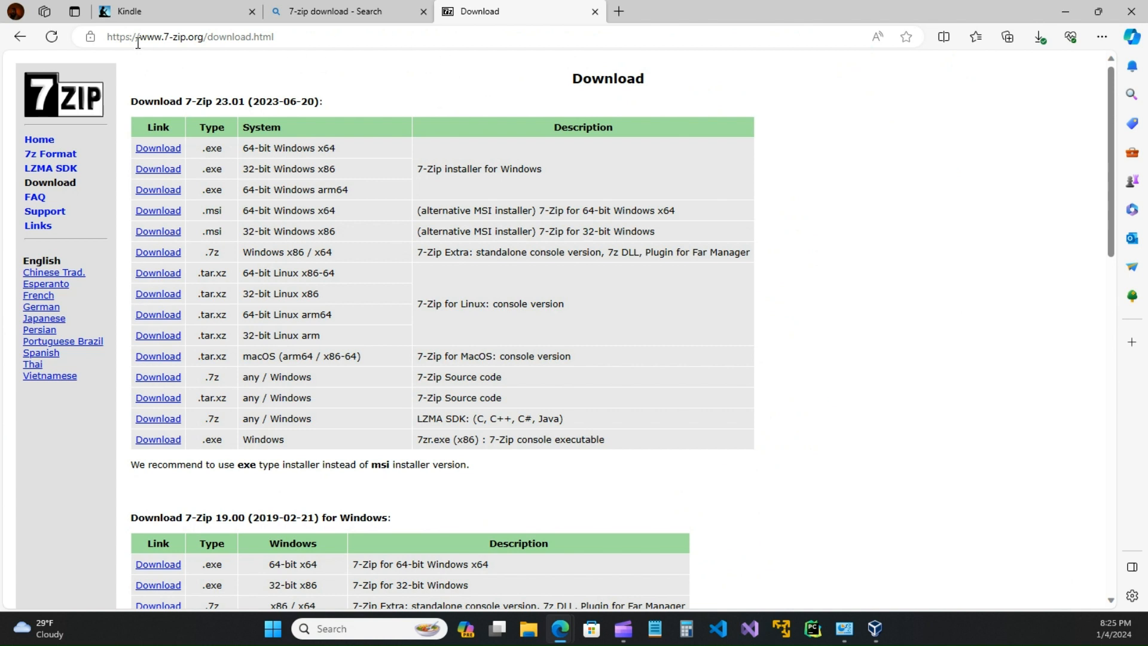
Step: Check the 7-Zip site's connection security information
click(89, 37)
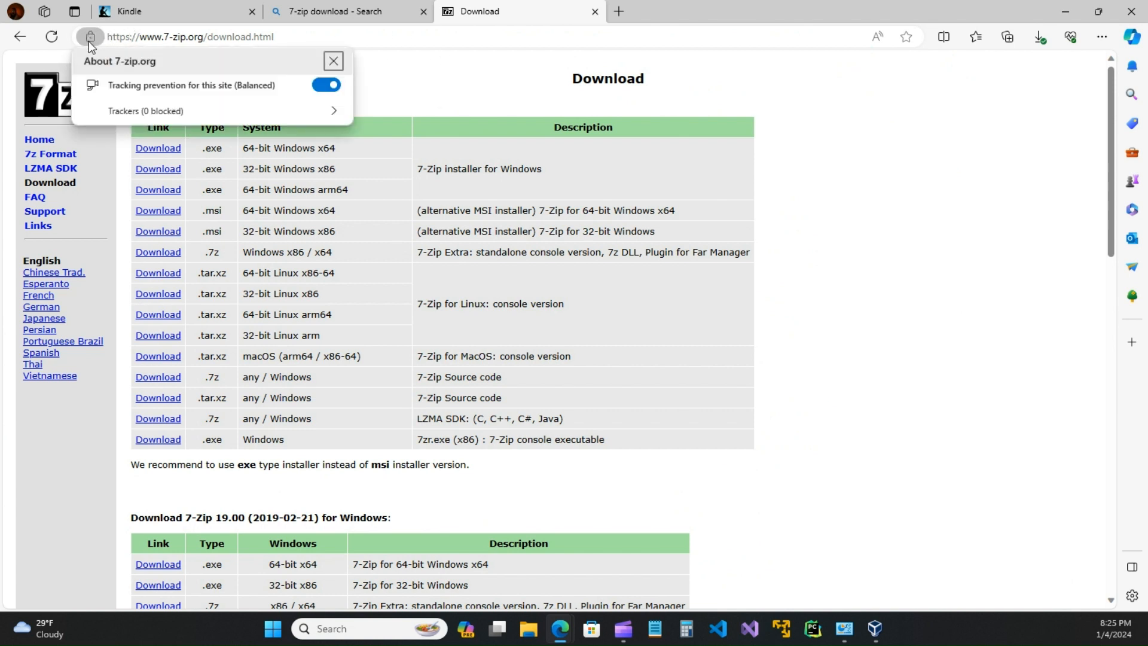
click(117, 93)
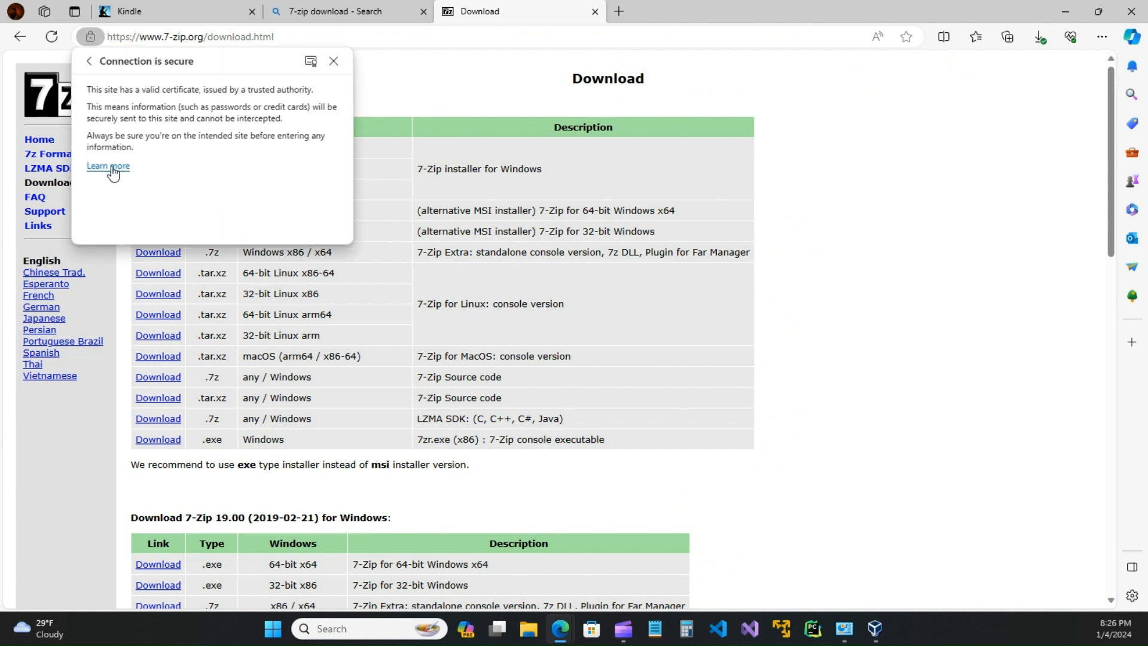
click(87, 61)
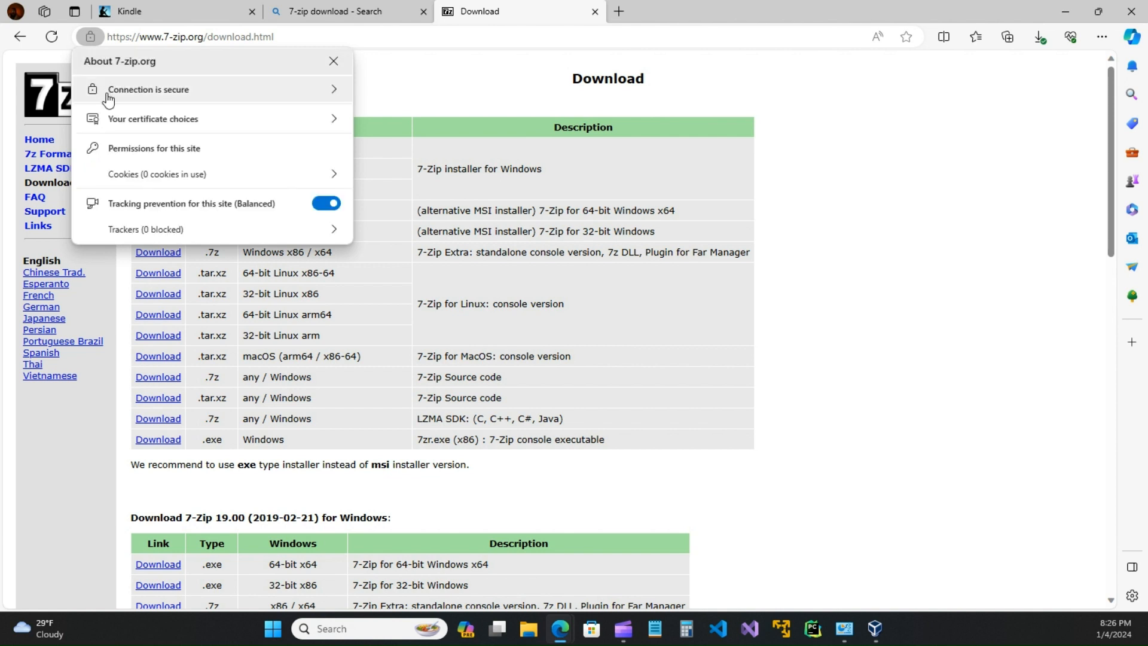
click(432, 66)
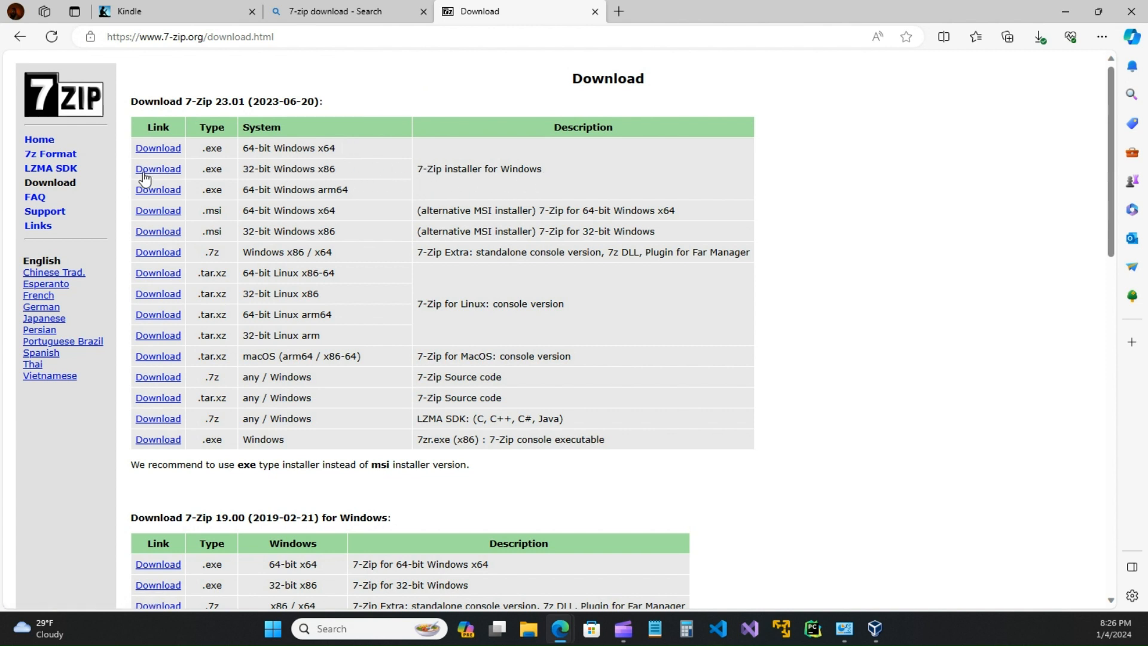
Step: Download and launch the 64-bit Windows x64 .exe installer, then close the 7-Zip and search tabs
click(173, 150)
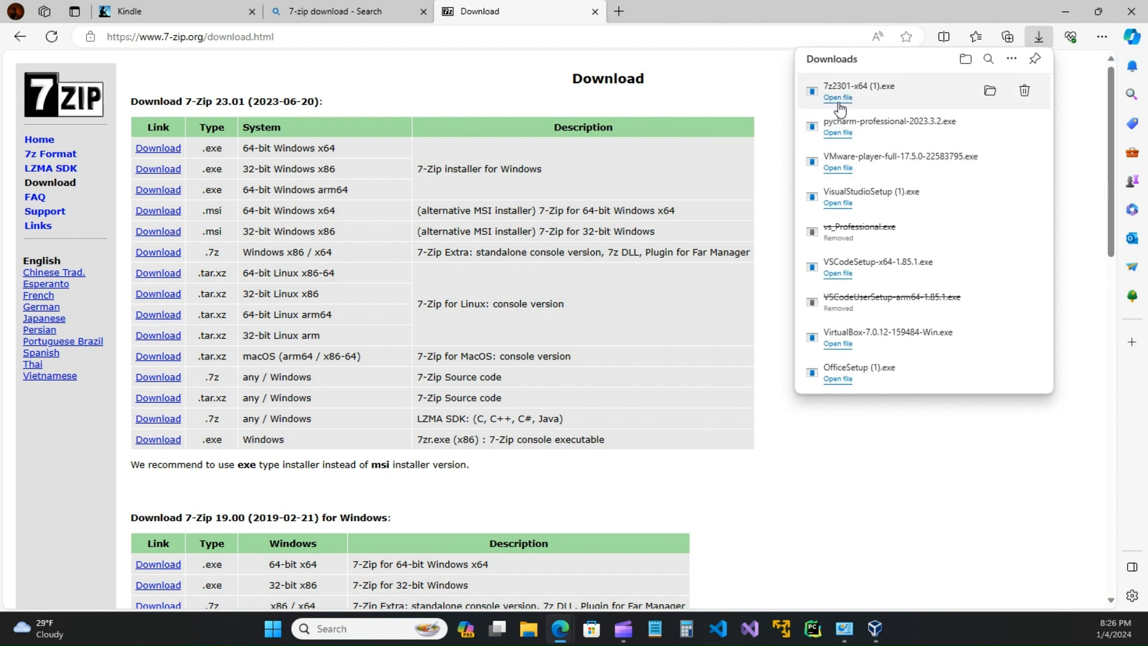
click(838, 99)
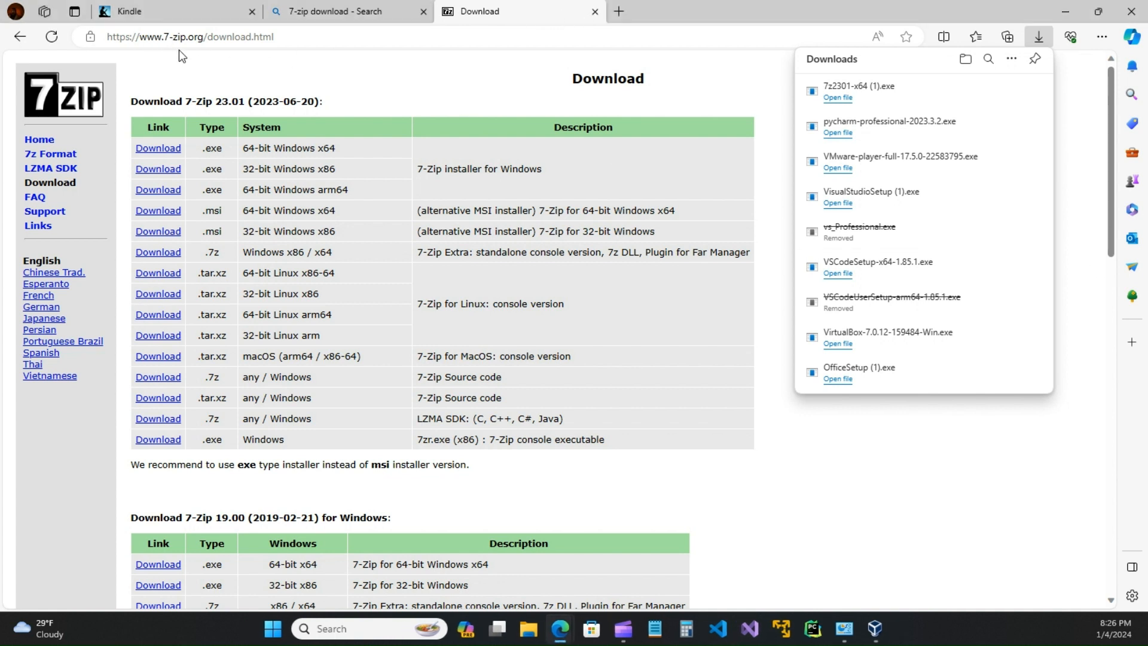
click(595, 12)
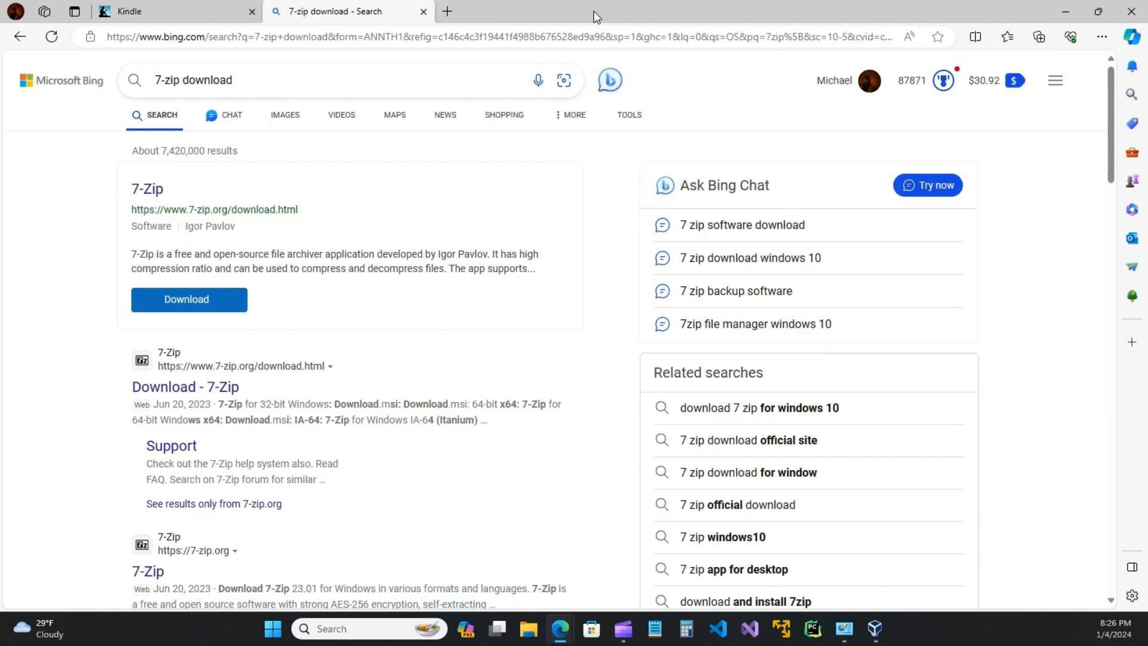
click(424, 12)
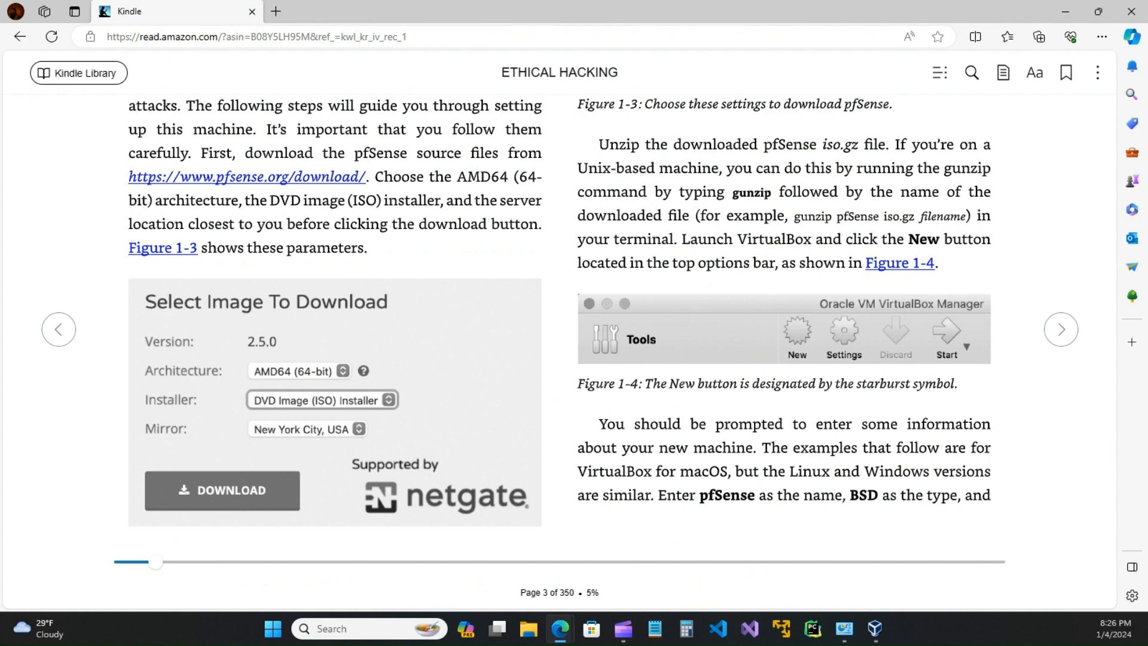
Step: Open File Explorer and navigate via Downloads to Documents > Virtual Machines
key(super+e)
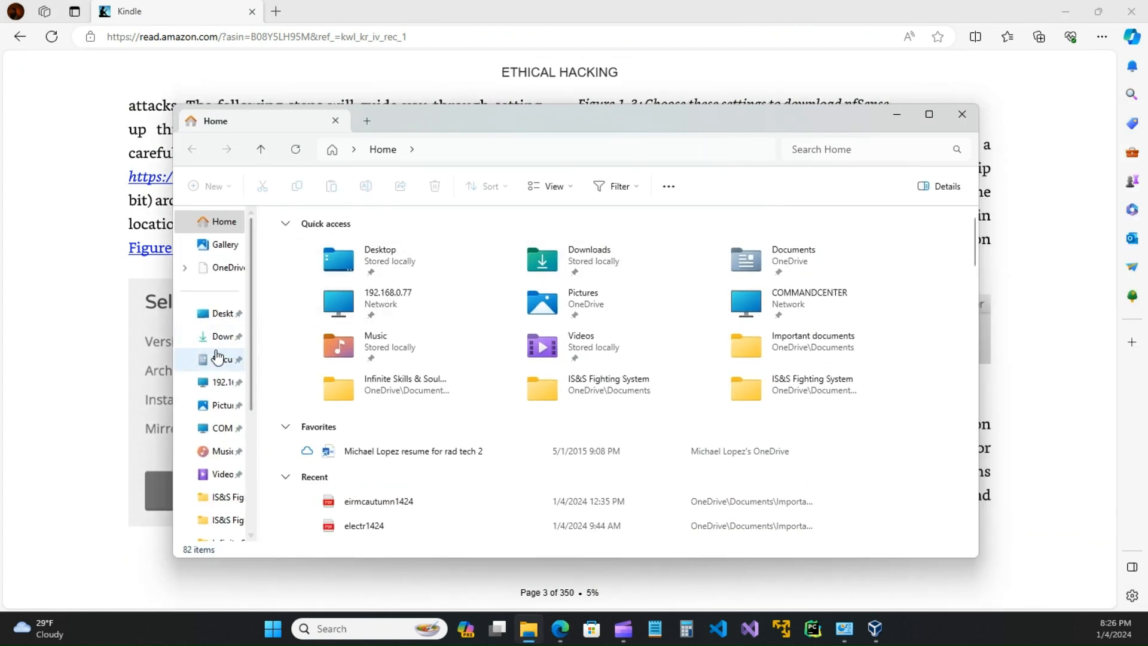
click(219, 336)
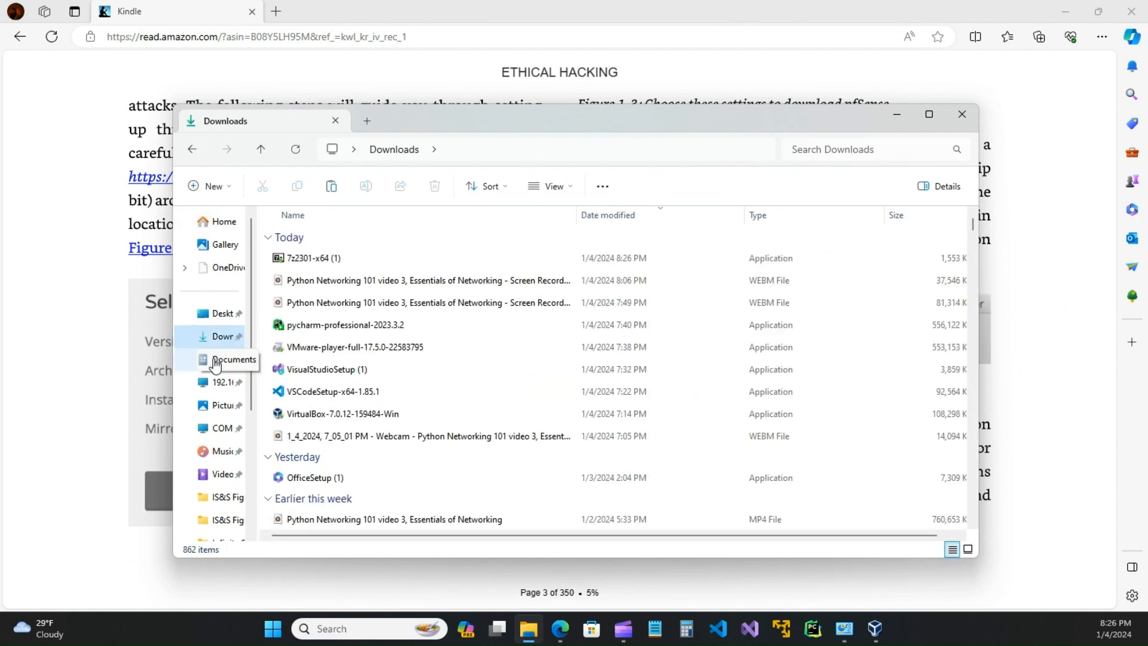
click(215, 360)
scroll(333, 427, down, 5)
scroll(336, 494, down, 10)
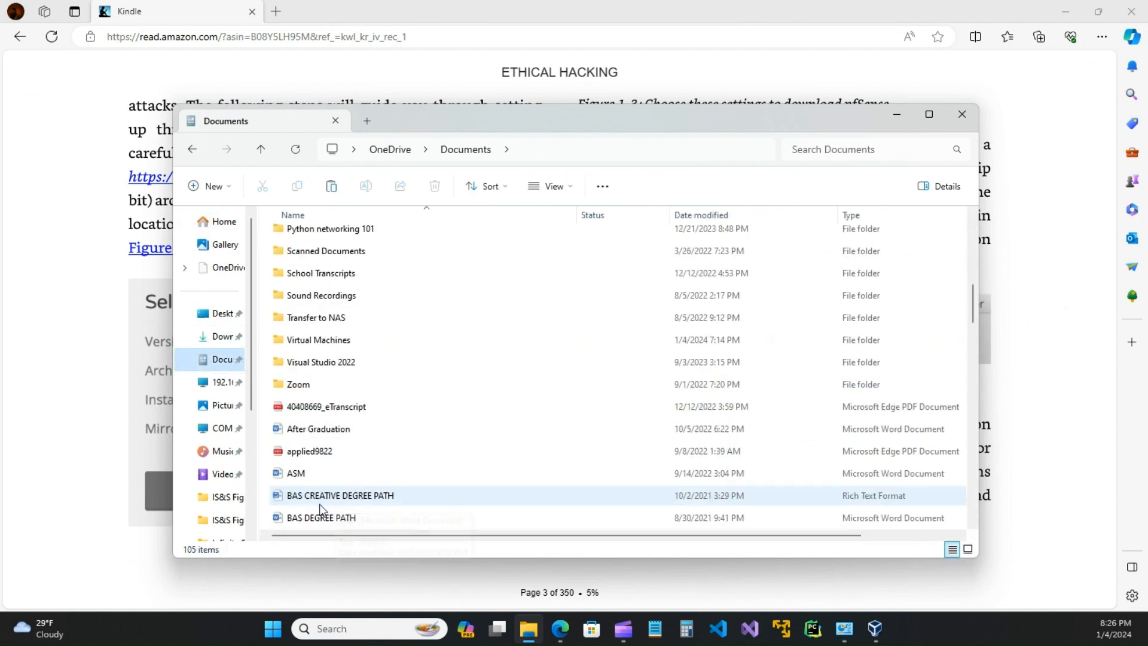
scroll(310, 445, down, 5)
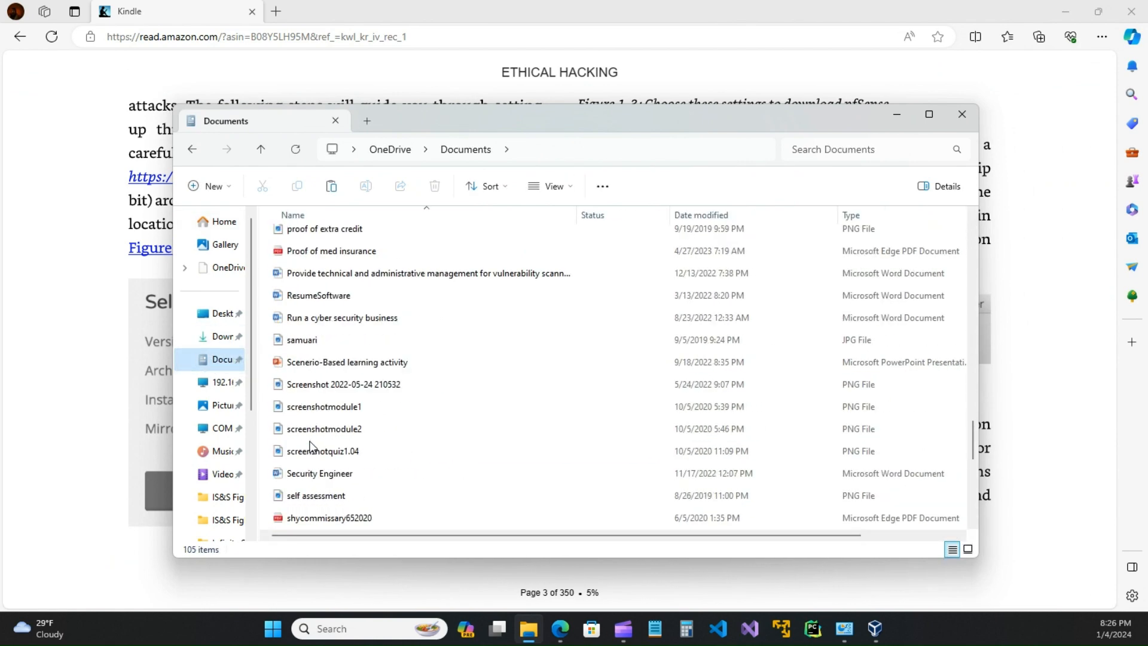
scroll(311, 445, up, 18)
scroll(311, 443, down, 3)
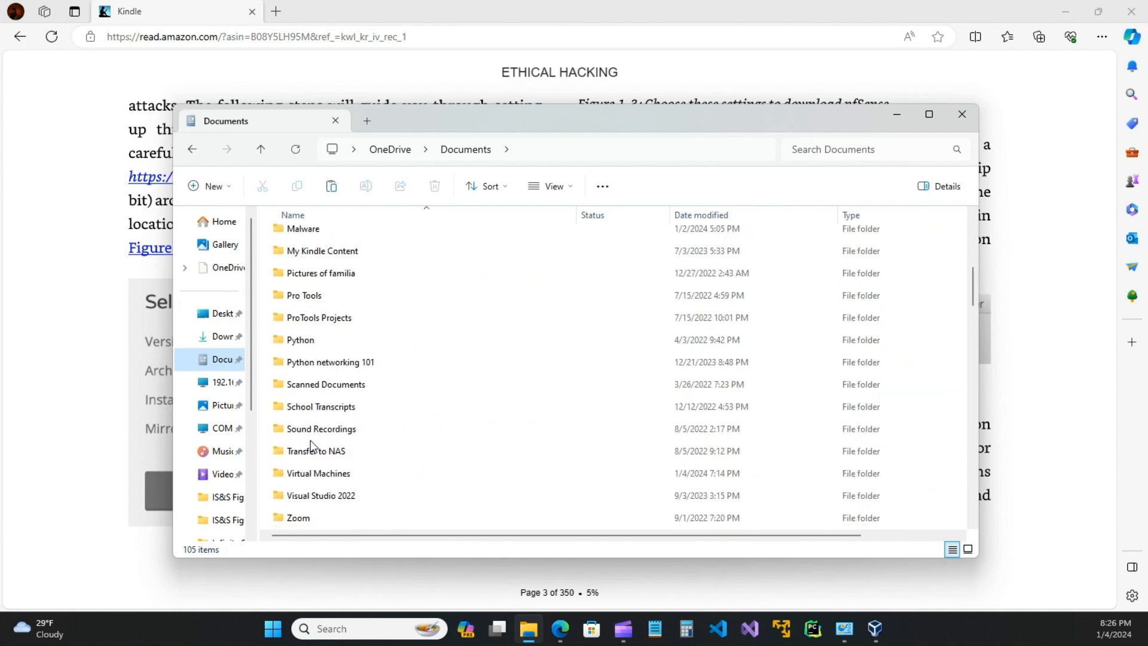
scroll(331, 478, down, 1)
click(319, 408)
double_click(318, 406)
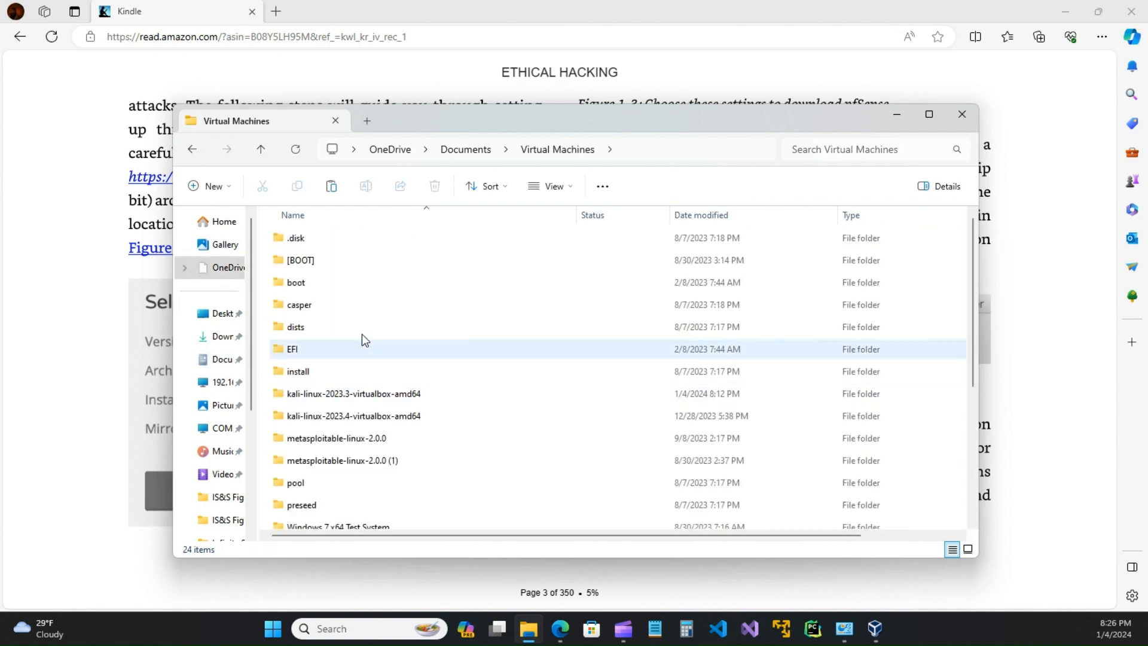
Step: View the full options for the pfSense .iso archive, then leave them and go to Documents
scroll(361, 334, down, 3)
click(325, 452)
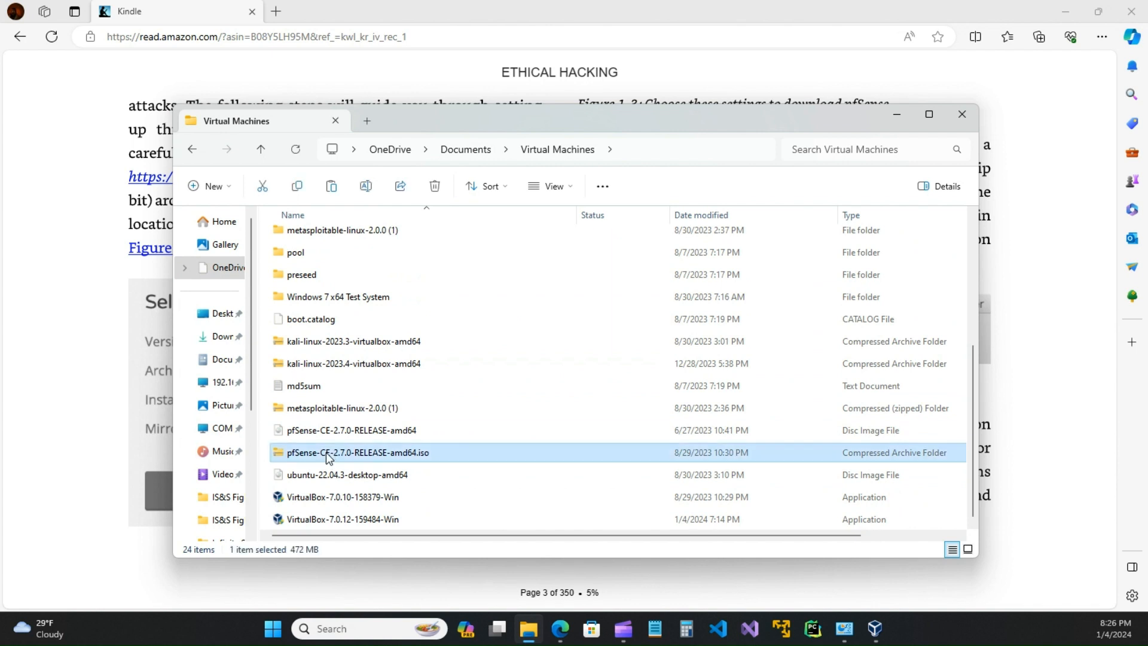
right_click(325, 452)
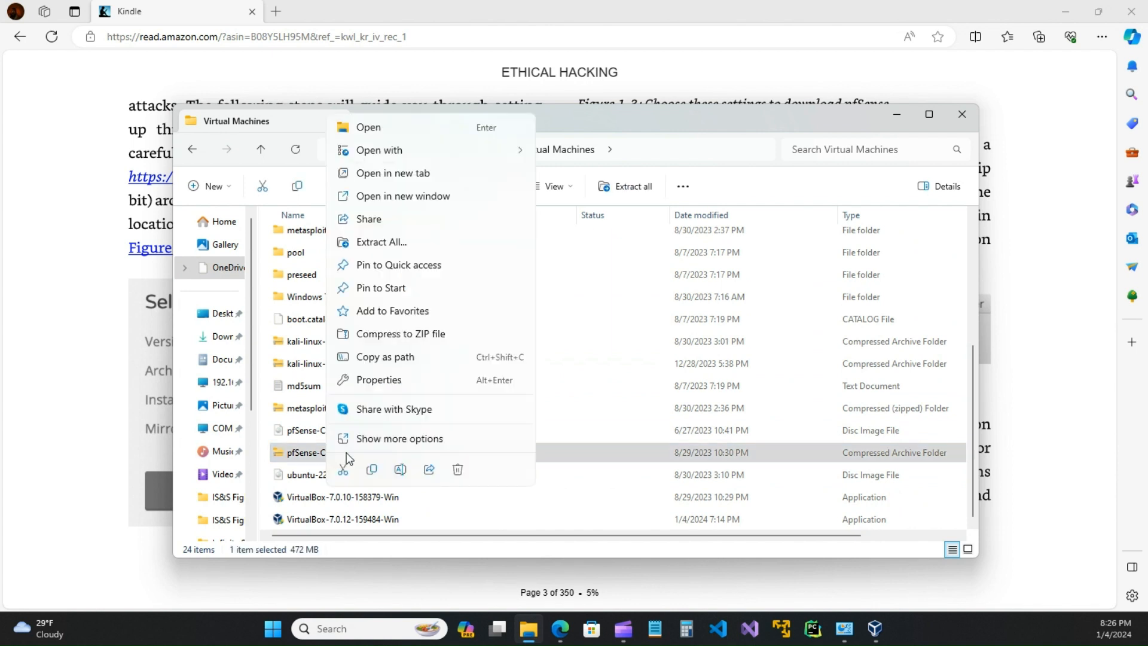
click(386, 437)
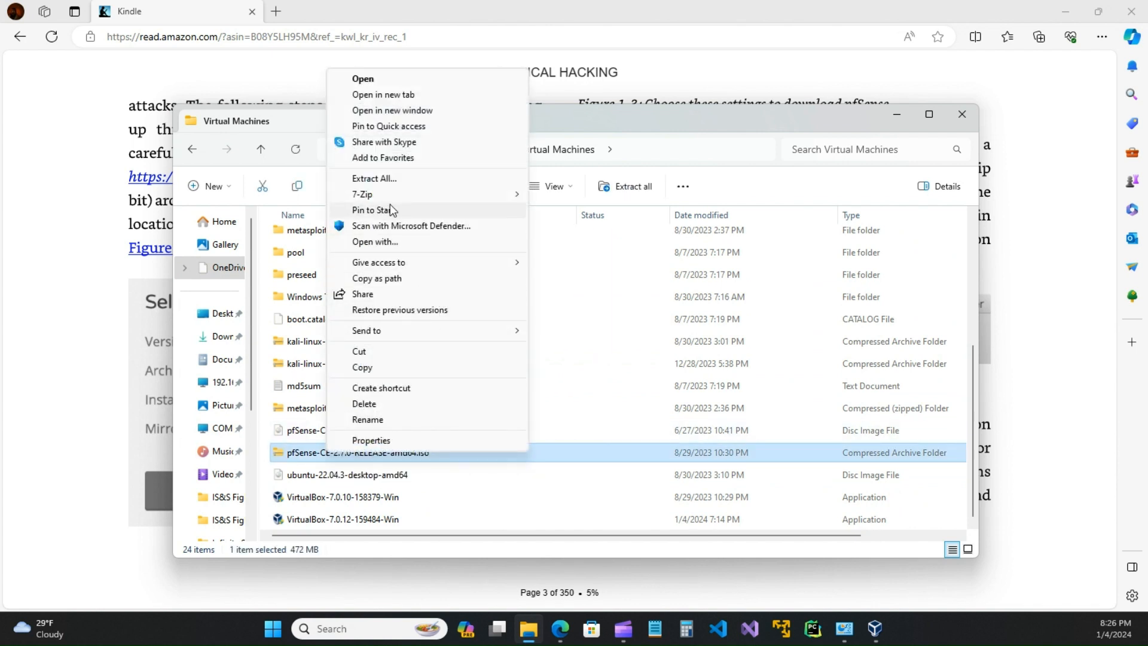
mouse_move(357, 201)
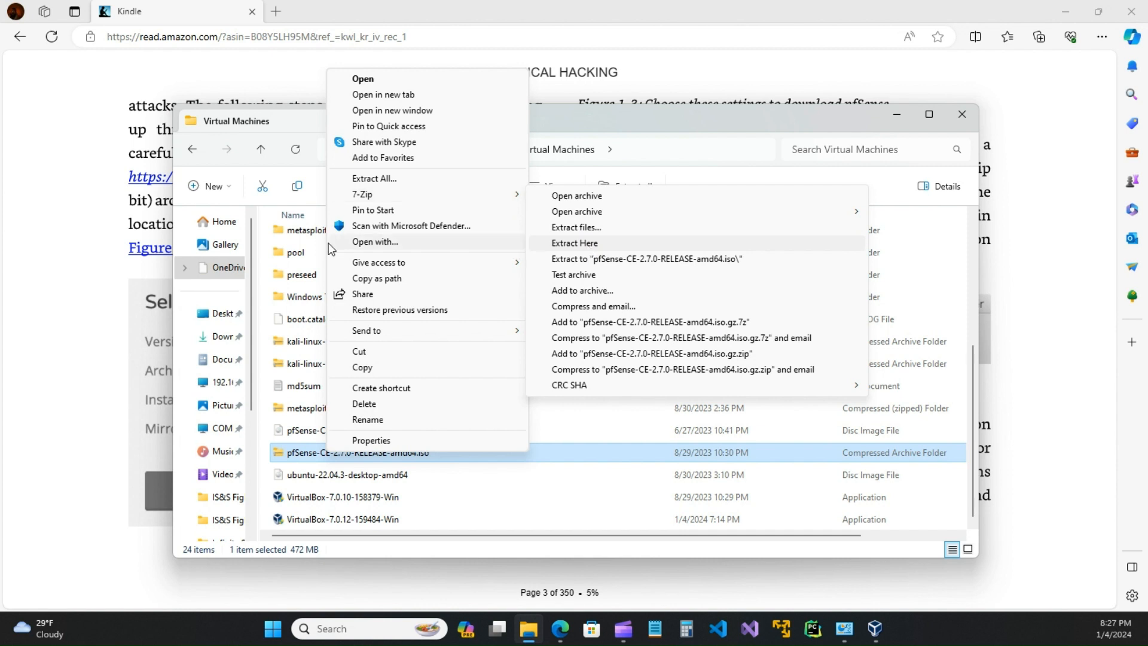
click(222, 361)
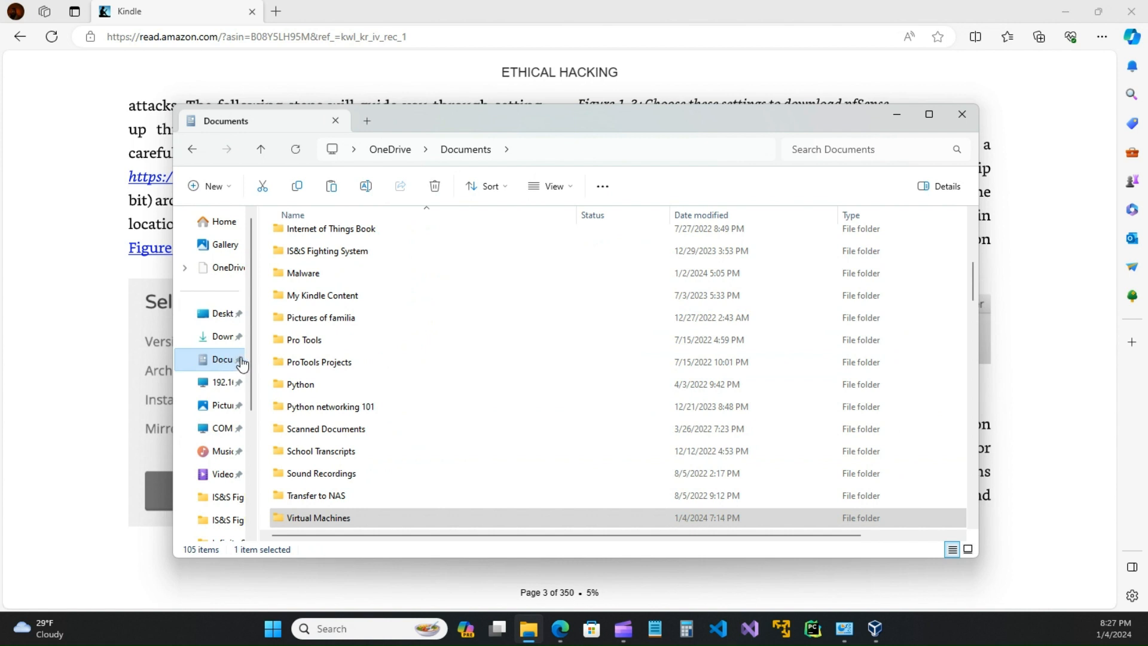
Step: Open Virtual Machines, glance at Downloads, and return to the Documents folder
scroll(359, 475, down, 2)
click(311, 386)
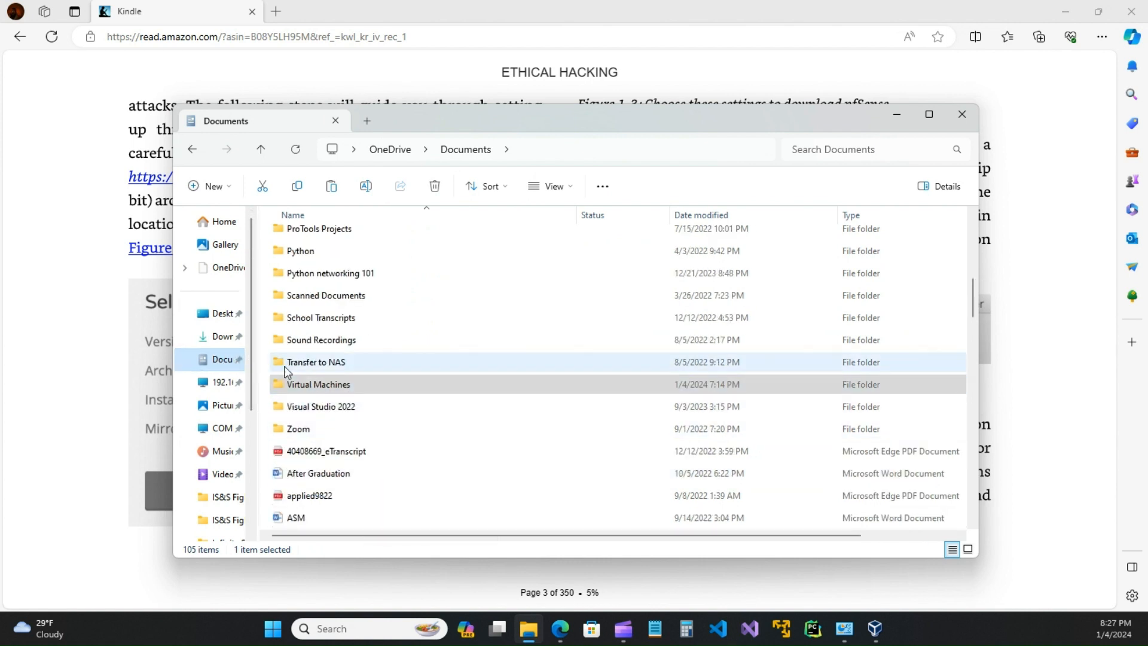
double_click(314, 386)
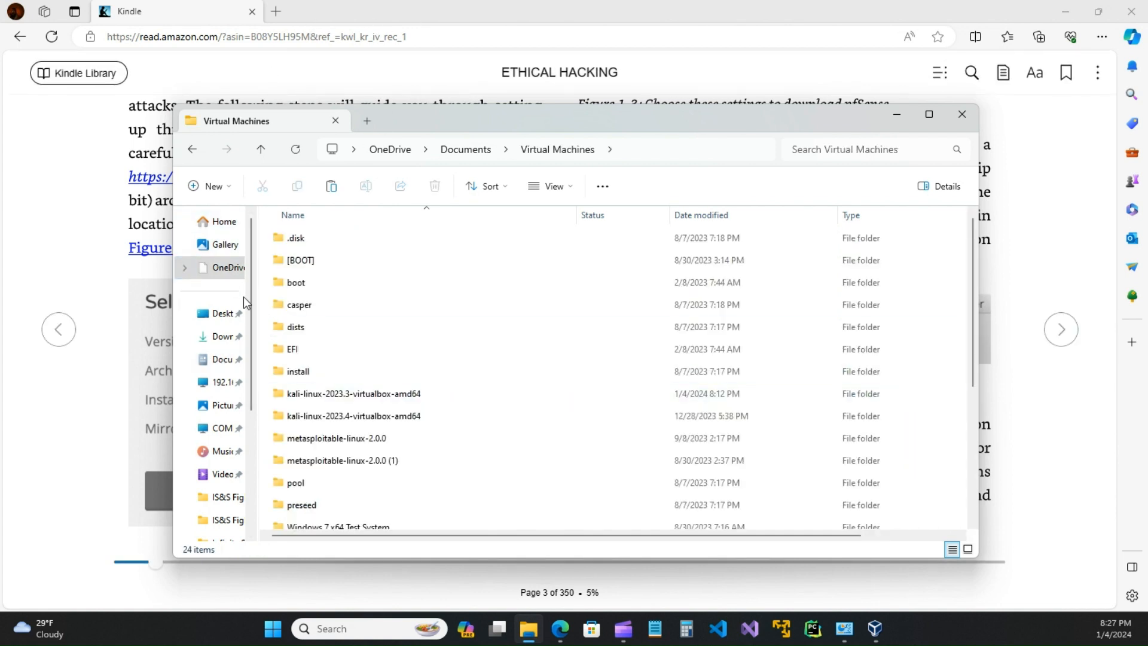
click(222, 336)
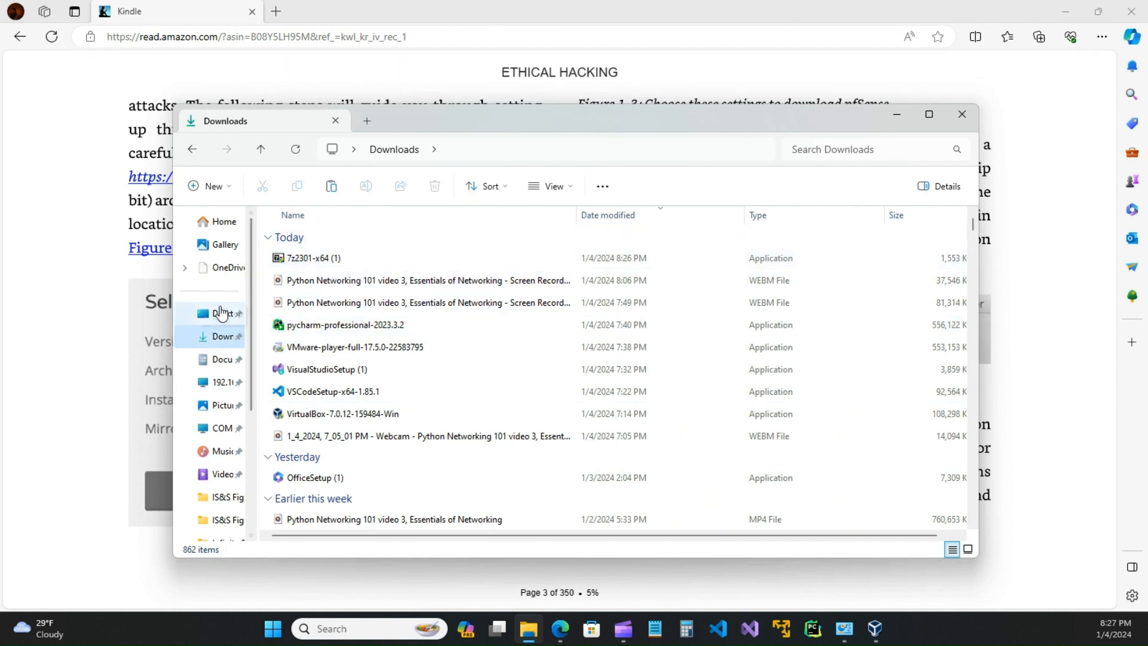
click(223, 360)
scroll(323, 466, down, 4)
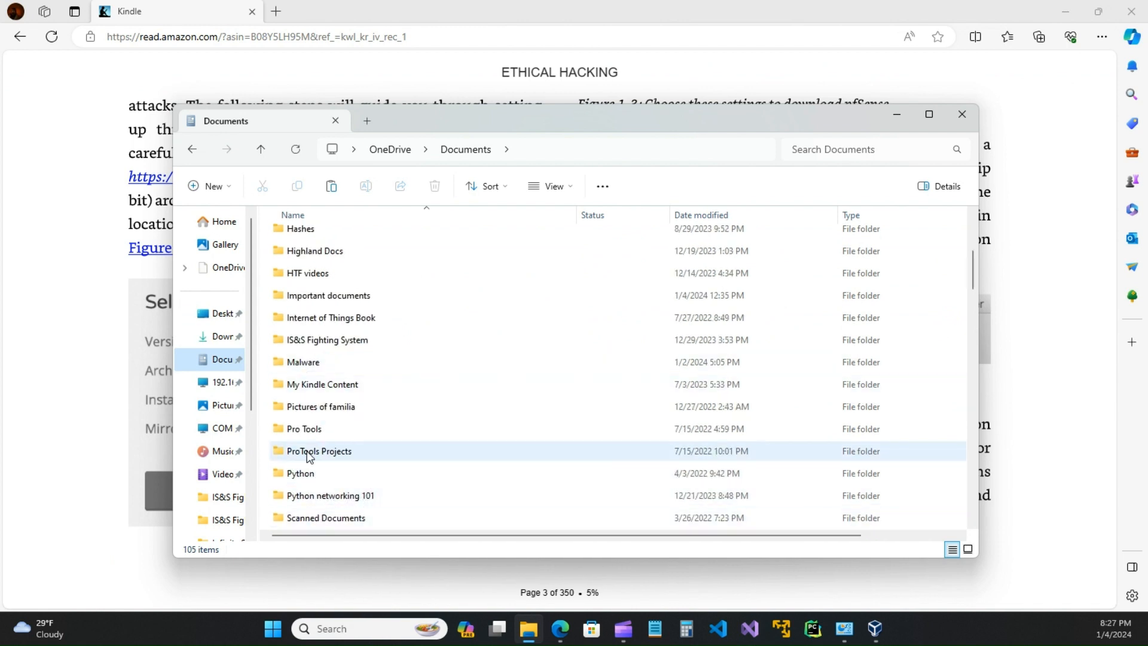
scroll(312, 476, down, 2)
scroll(313, 476, down, 2)
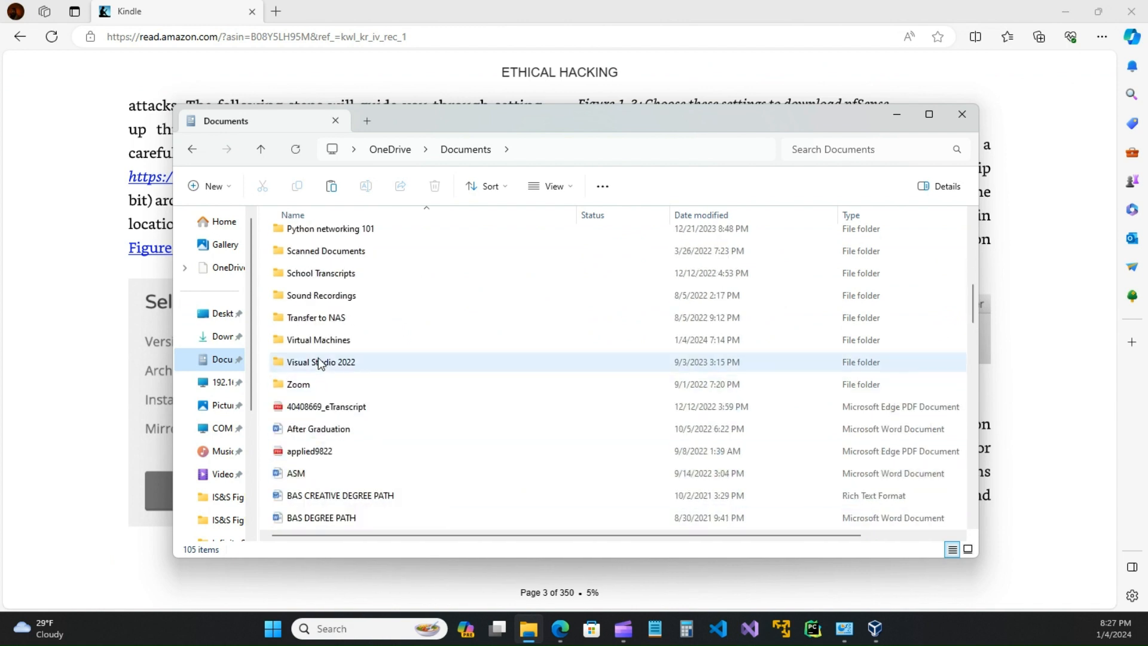
Step: Show the pfSense-CE-2.7.0-RELEASE-amd64.iso archive's full options, dismiss them, and close File Explorer
double_click(307, 341)
scroll(339, 372, down, 3)
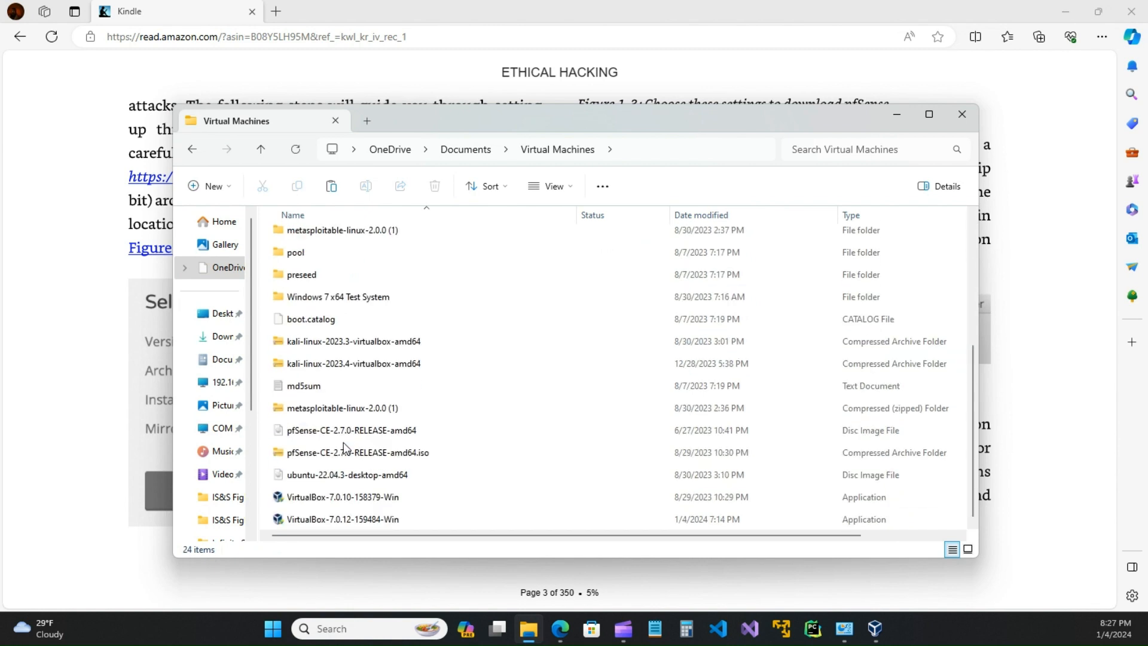
right_click(299, 455)
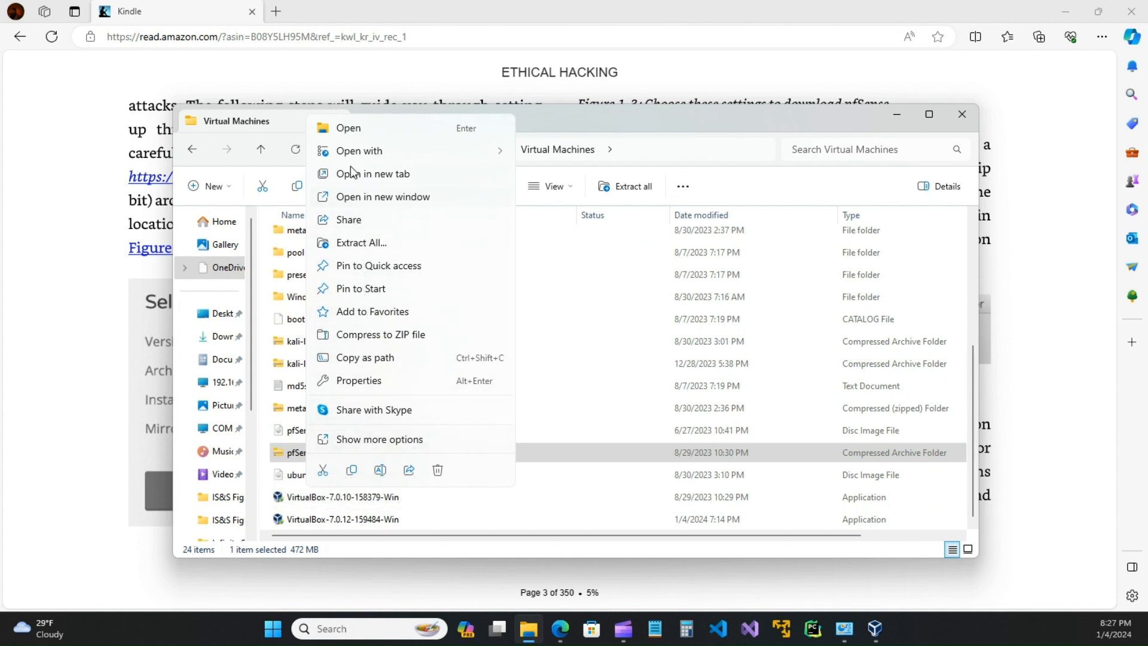
click(372, 440)
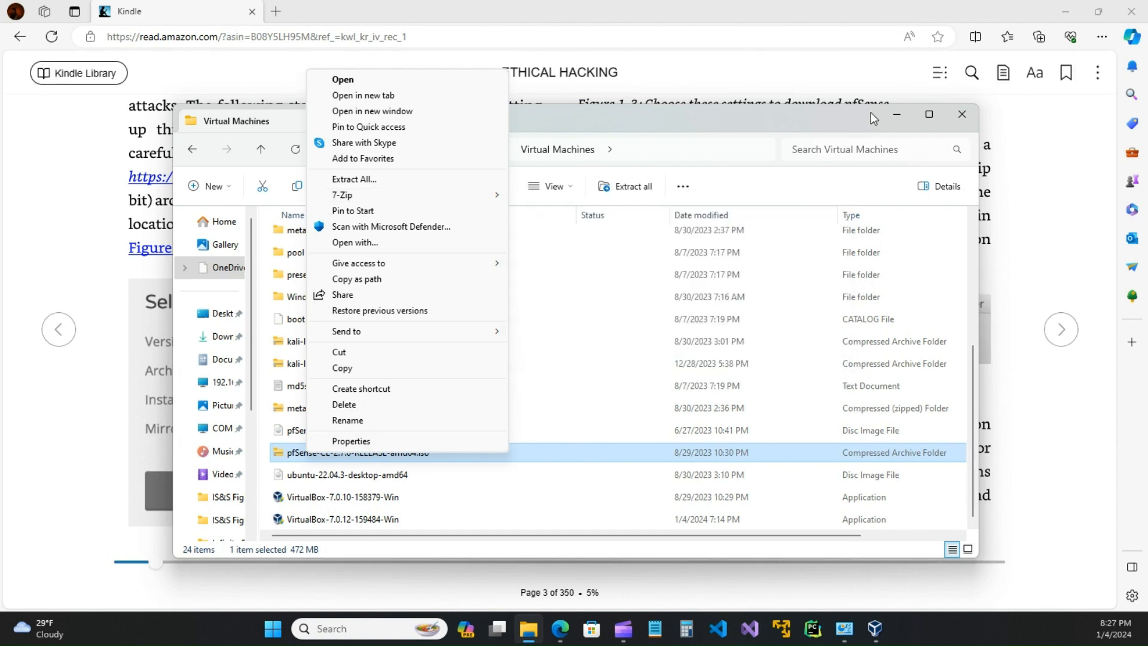
click(843, 118)
click(964, 115)
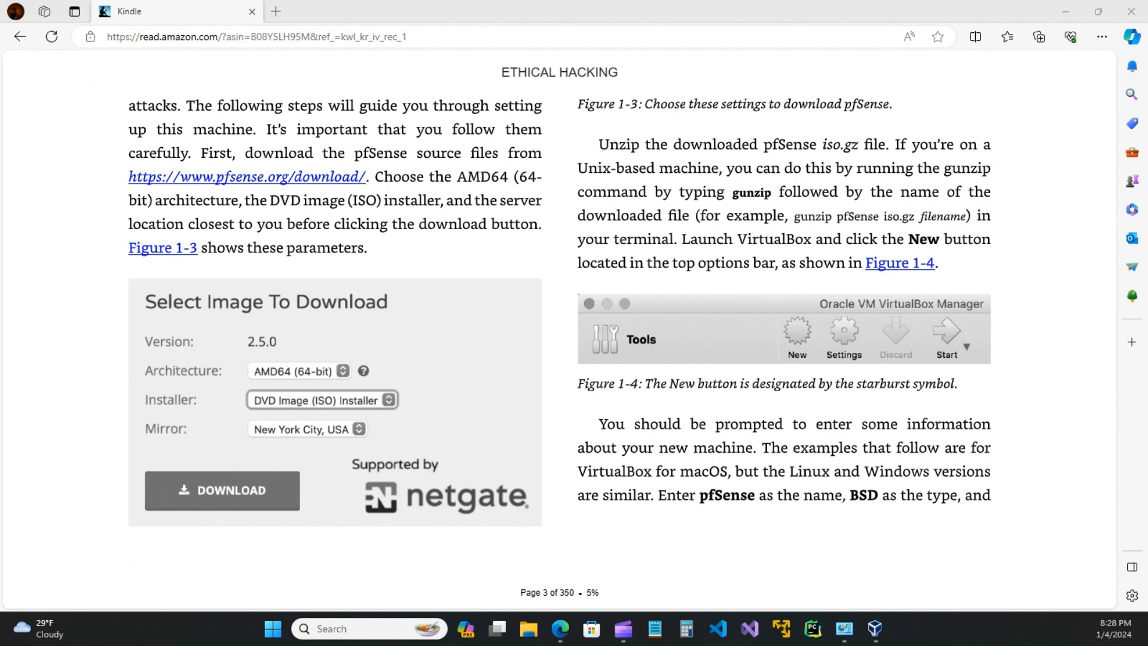
Step: Bring up VirtualBox Manager, turn the book to page 4, and place VirtualBox on the right
key(alt+Tab)
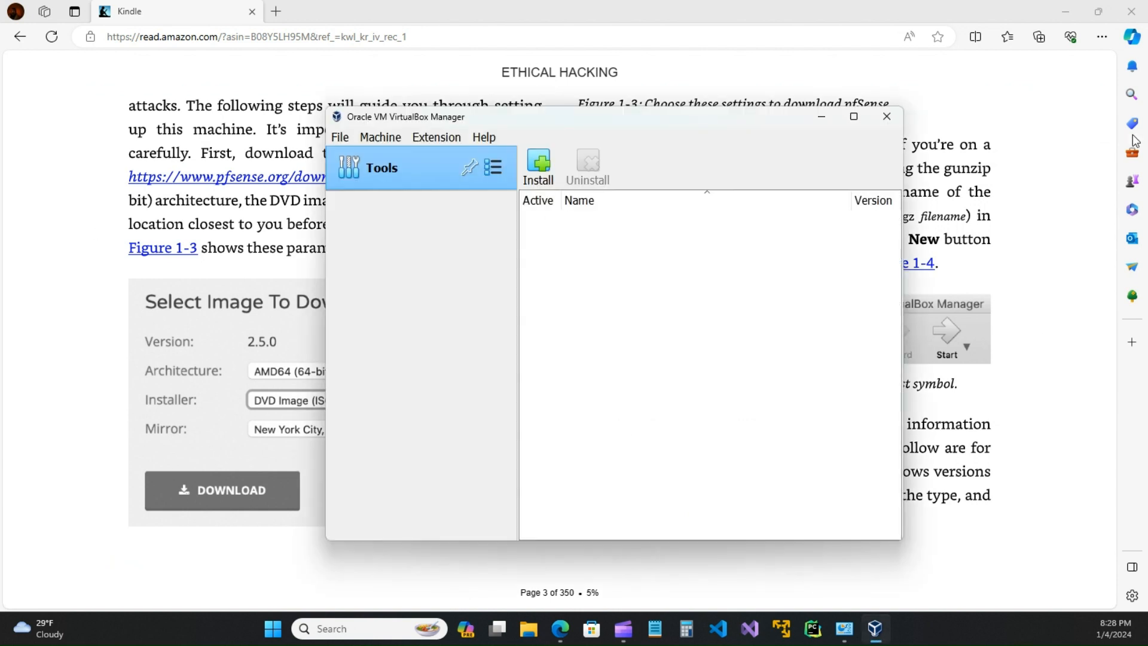
drag(657, 124, 1147, 154)
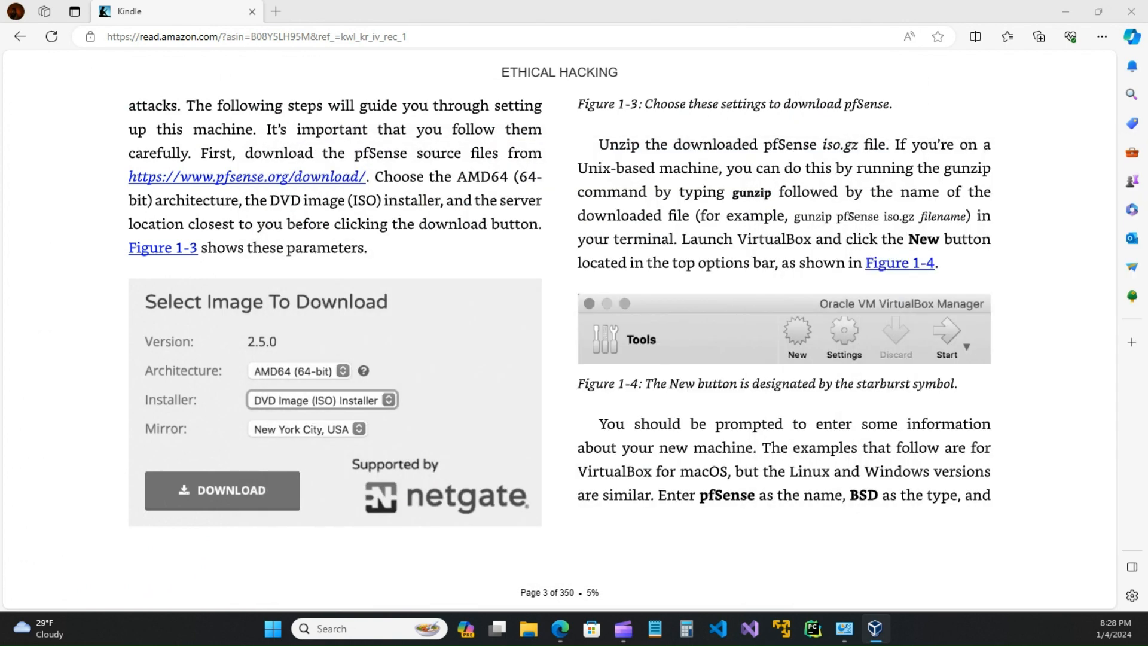
click(1060, 327)
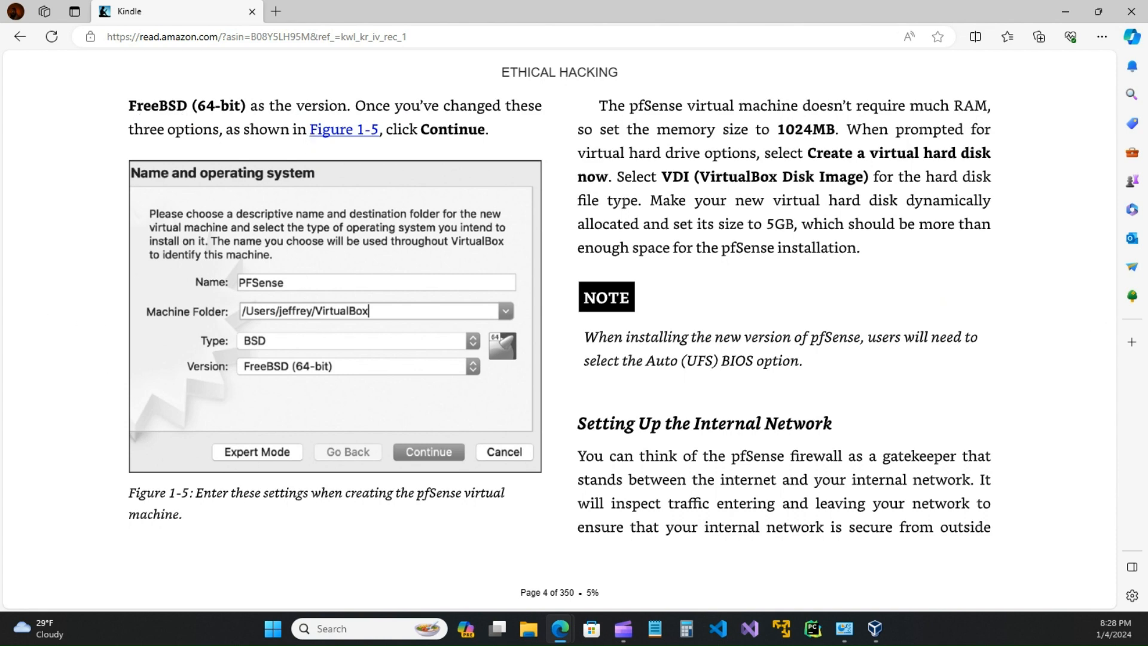
drag(609, 120, 860, 120)
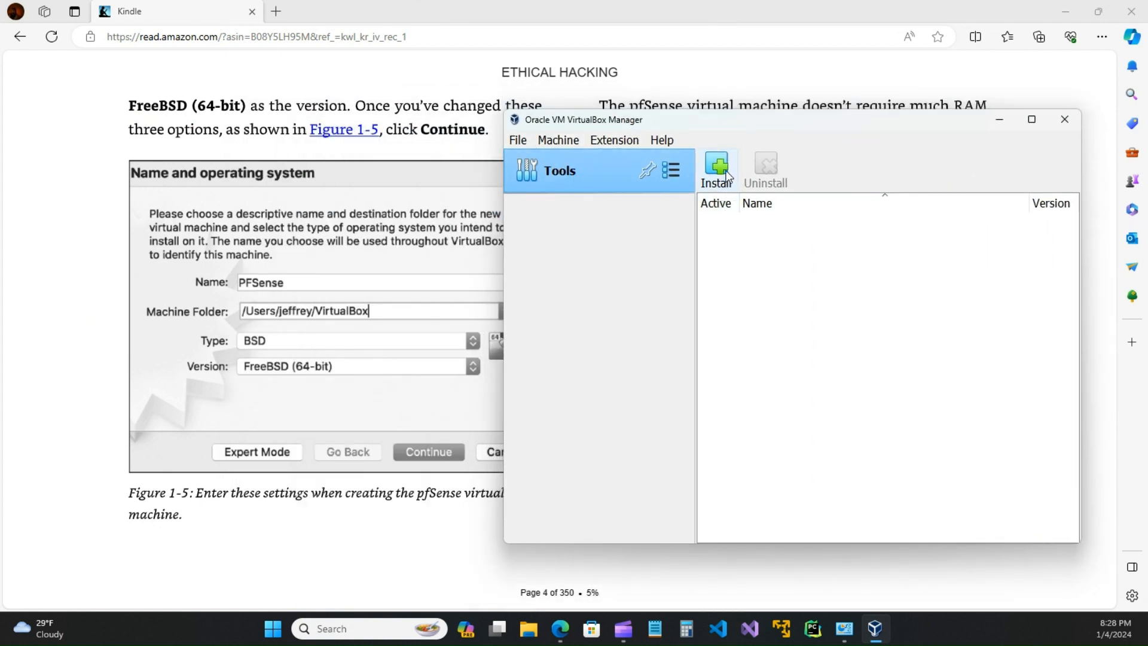
Step: Look through the File menu and the Install Extension and Add machine dialogs, cancelling each
click(515, 142)
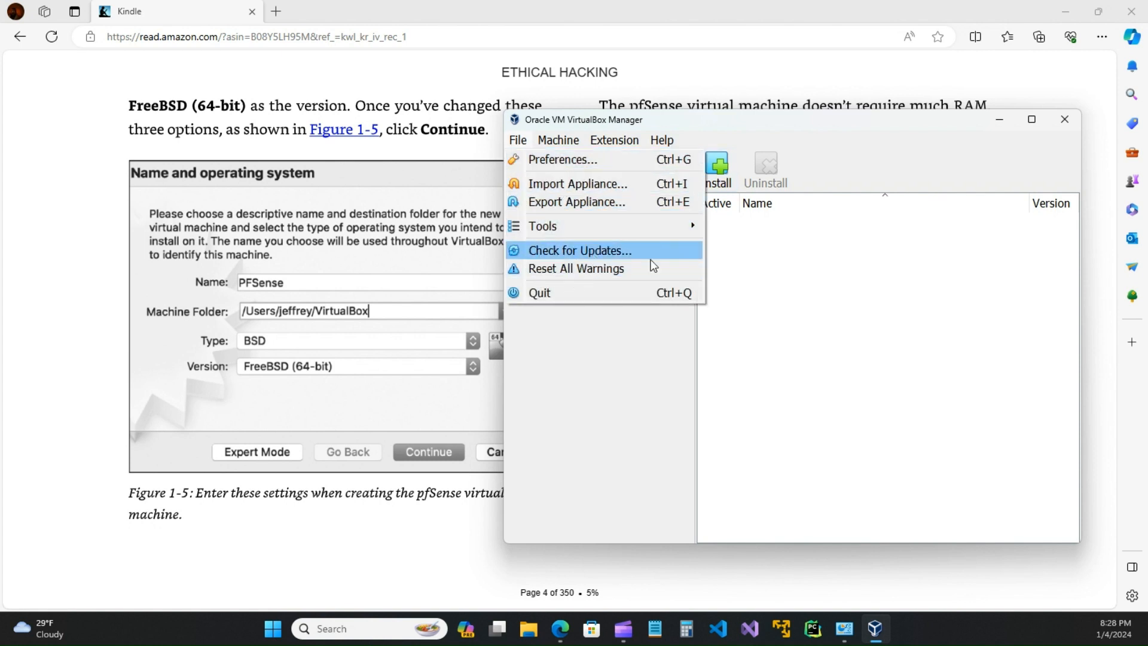
key(Escape)
click(717, 170)
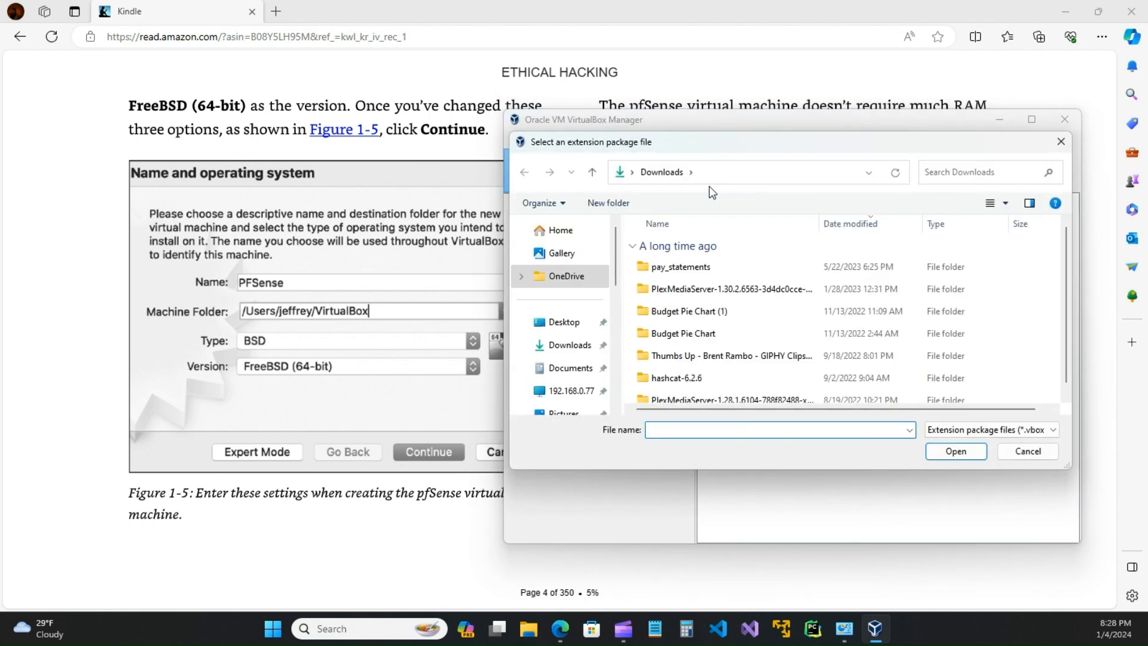
click(1061, 143)
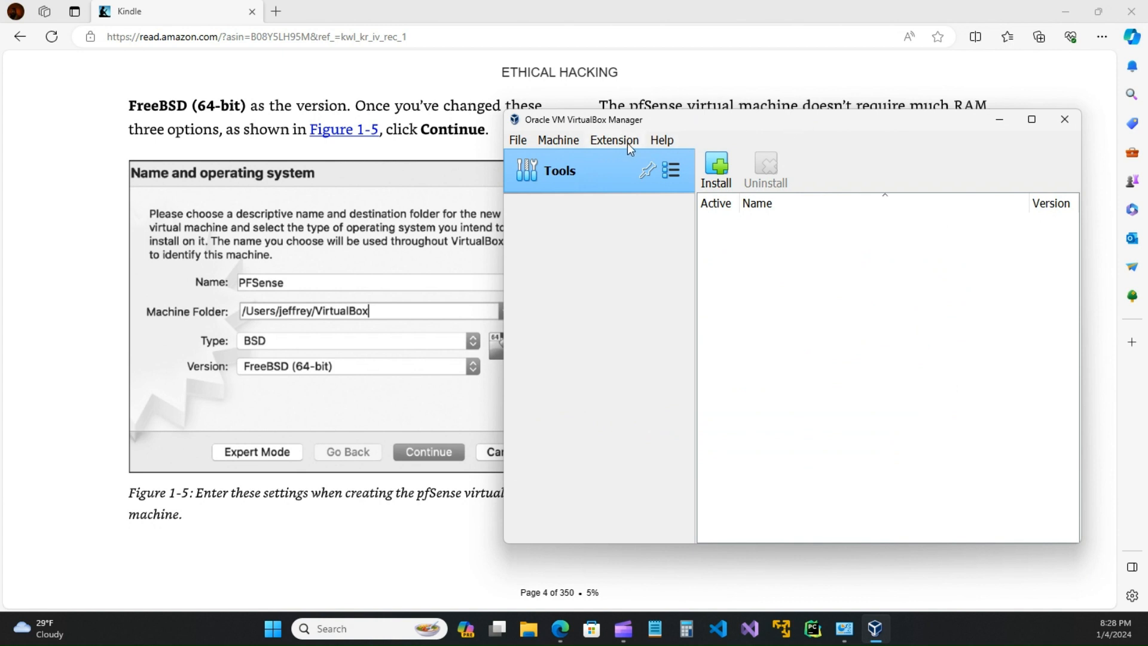
click(557, 144)
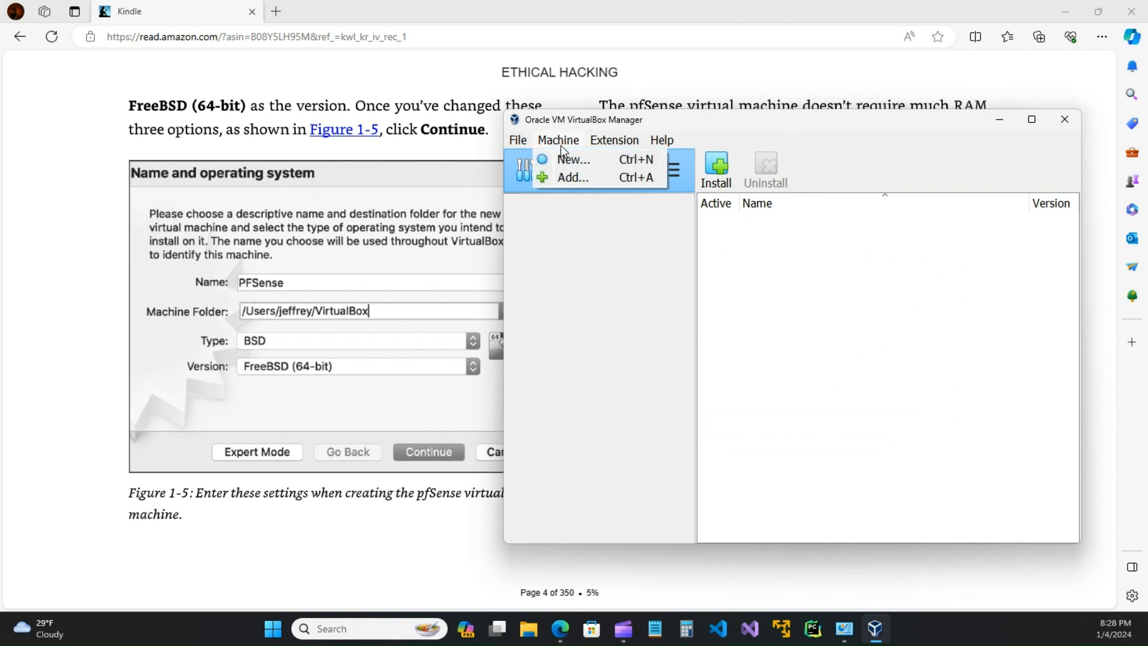
click(566, 177)
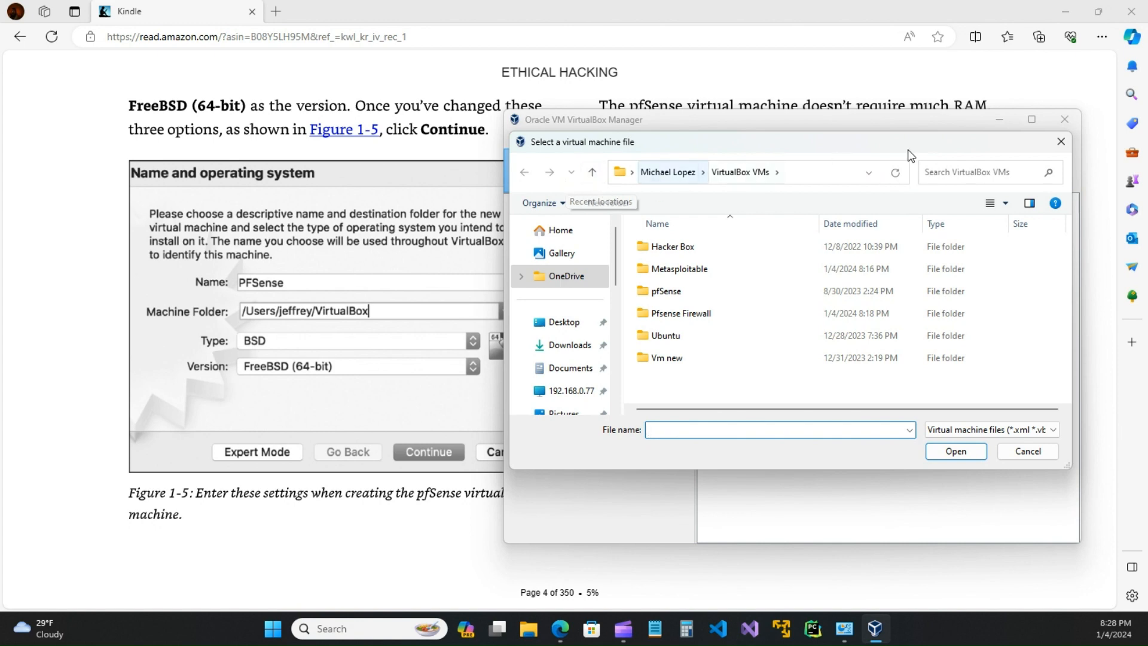
click(1061, 142)
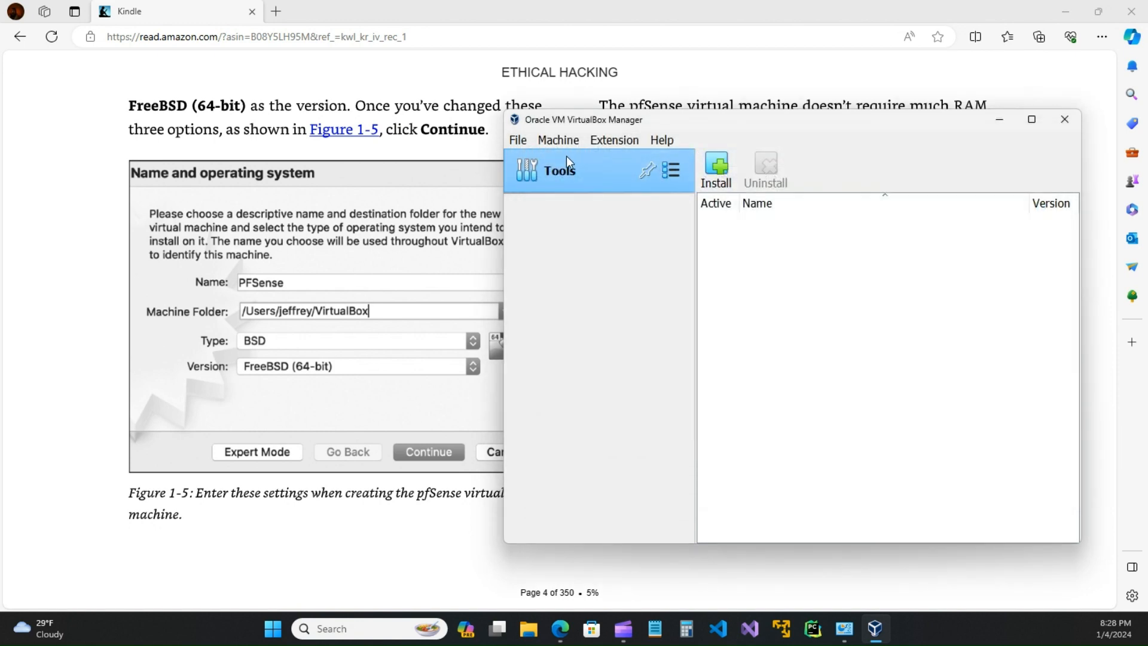
Step: Open Machine > New... to bring up the Create Virtual Machine wizard's name and OS step
click(553, 144)
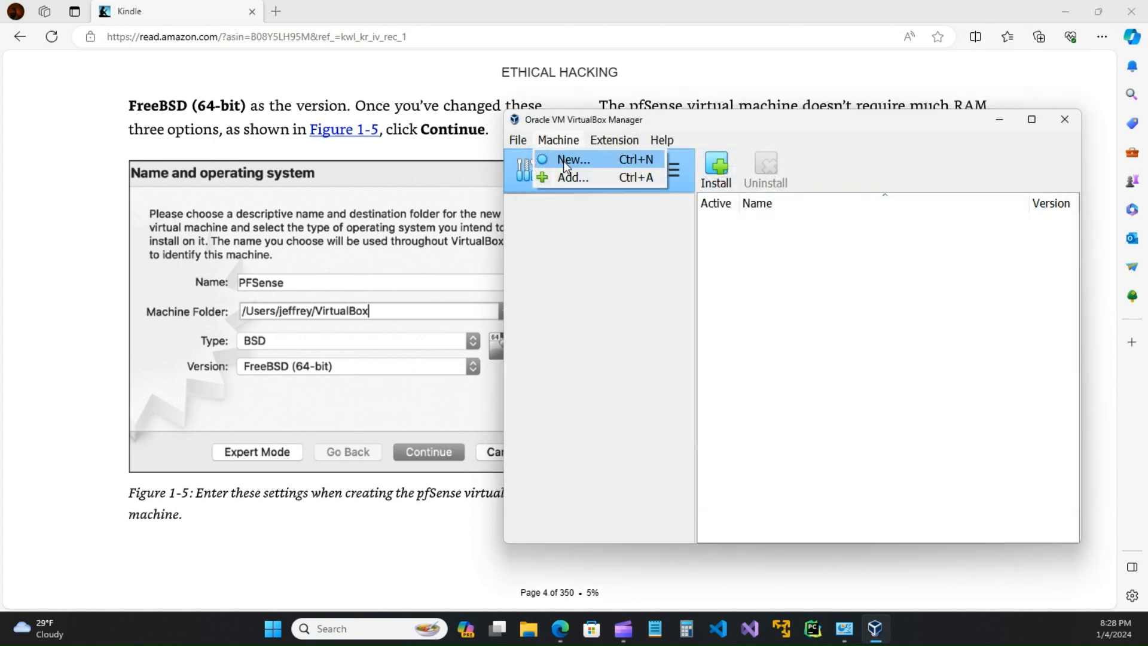
click(563, 160)
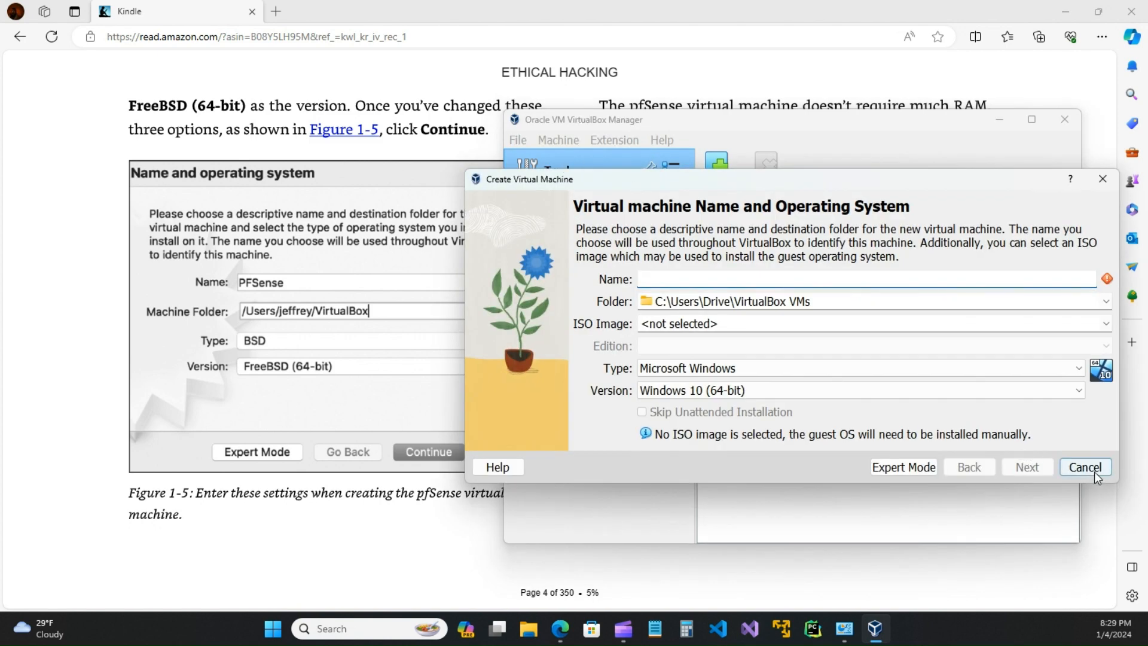
click(1096, 472)
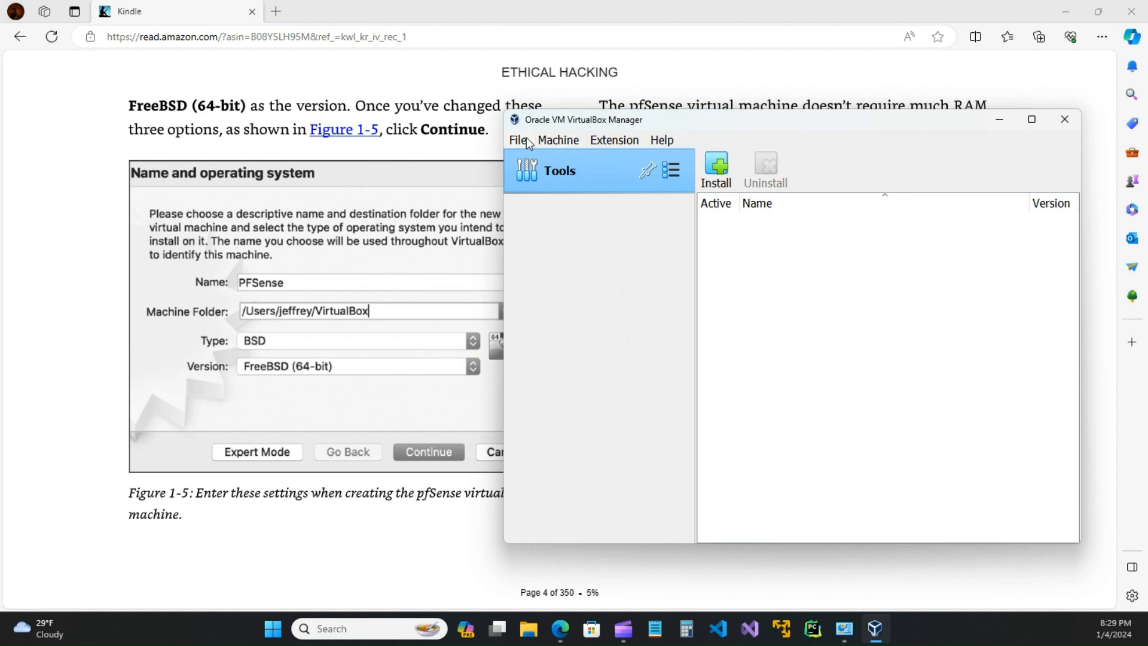
click(555, 138)
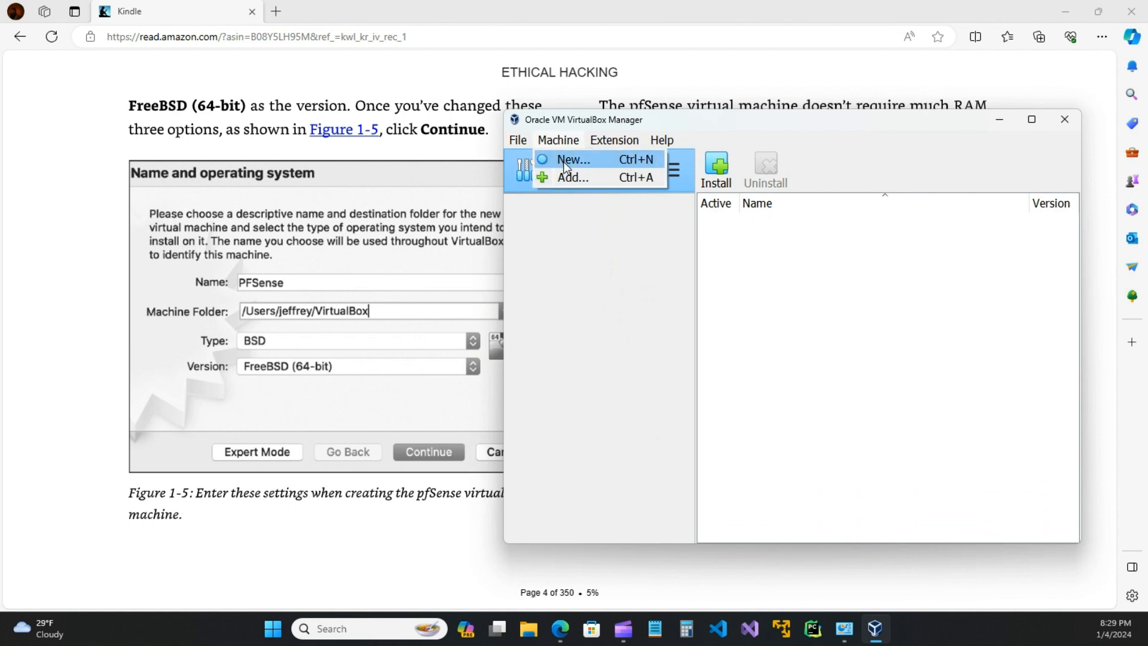
click(565, 162)
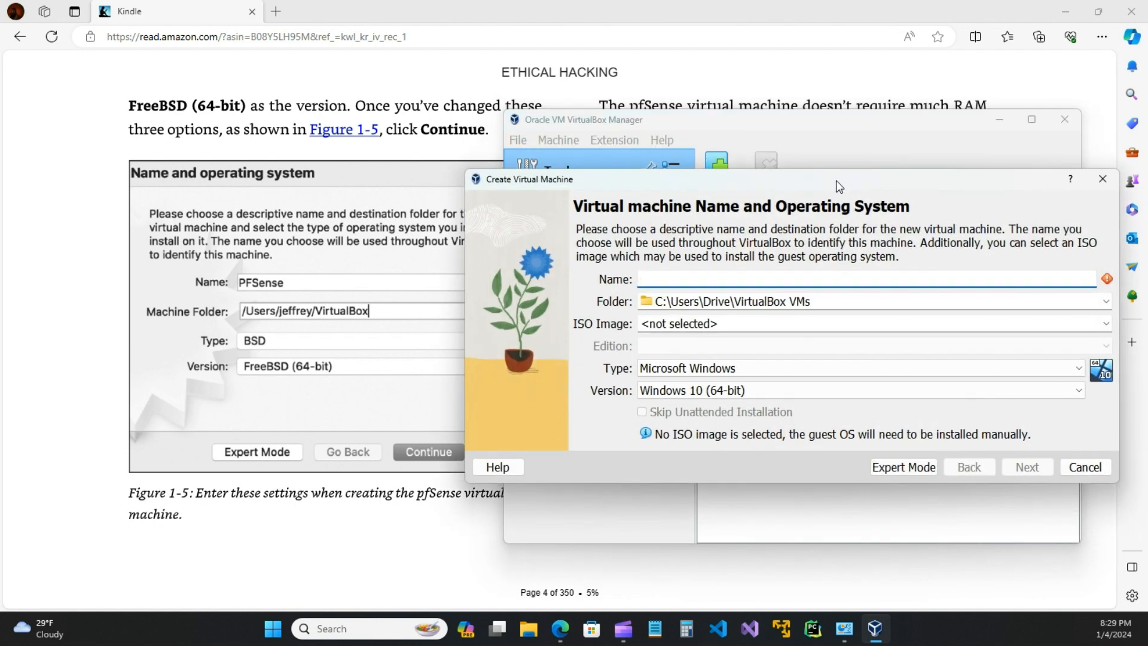
Step: Enter 'Firewall' as the new machine's name, keeping the dialog clear of the book figure
drag(836, 181, 775, 175)
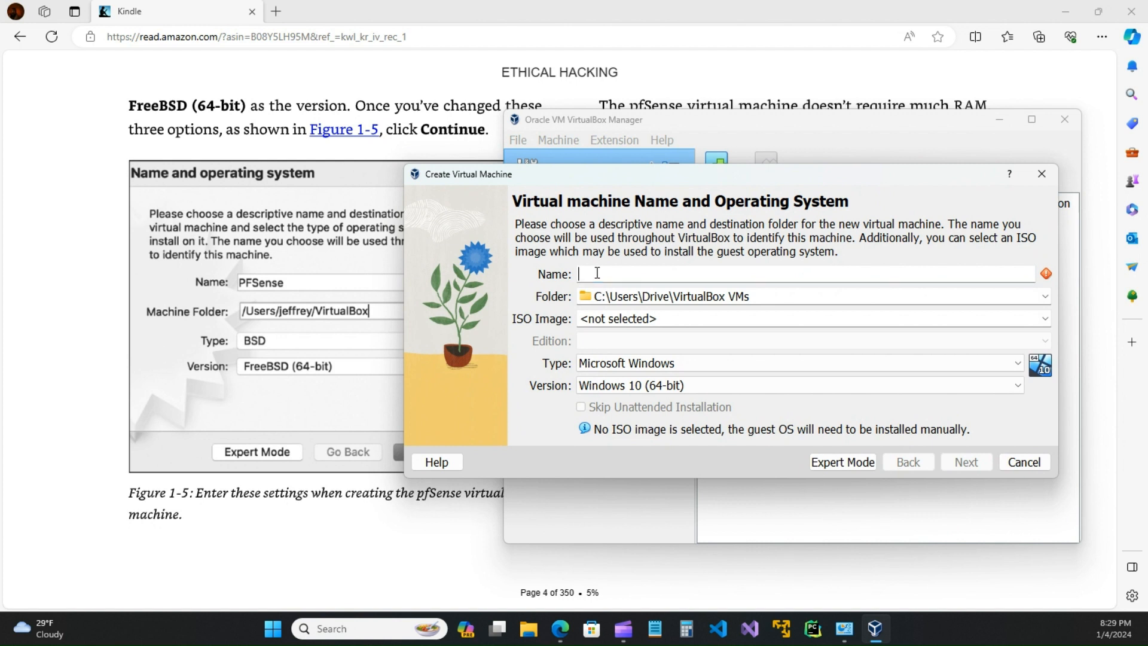
text(f)
key(BackSpace)
text(Firewall)
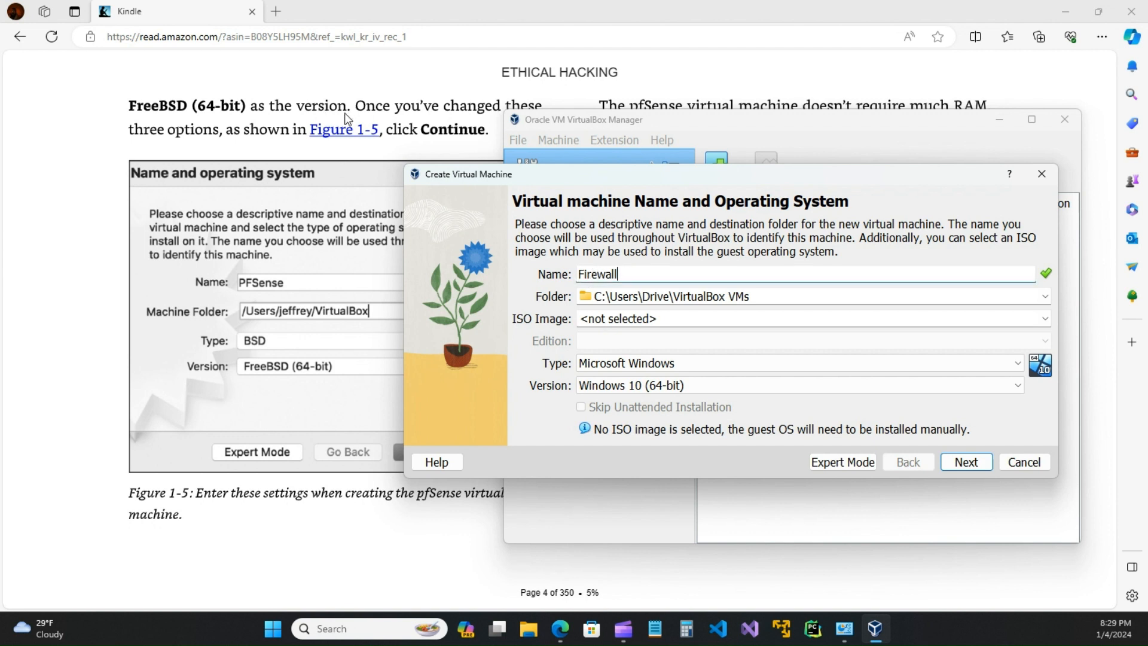
drag(620, 183, 695, 345)
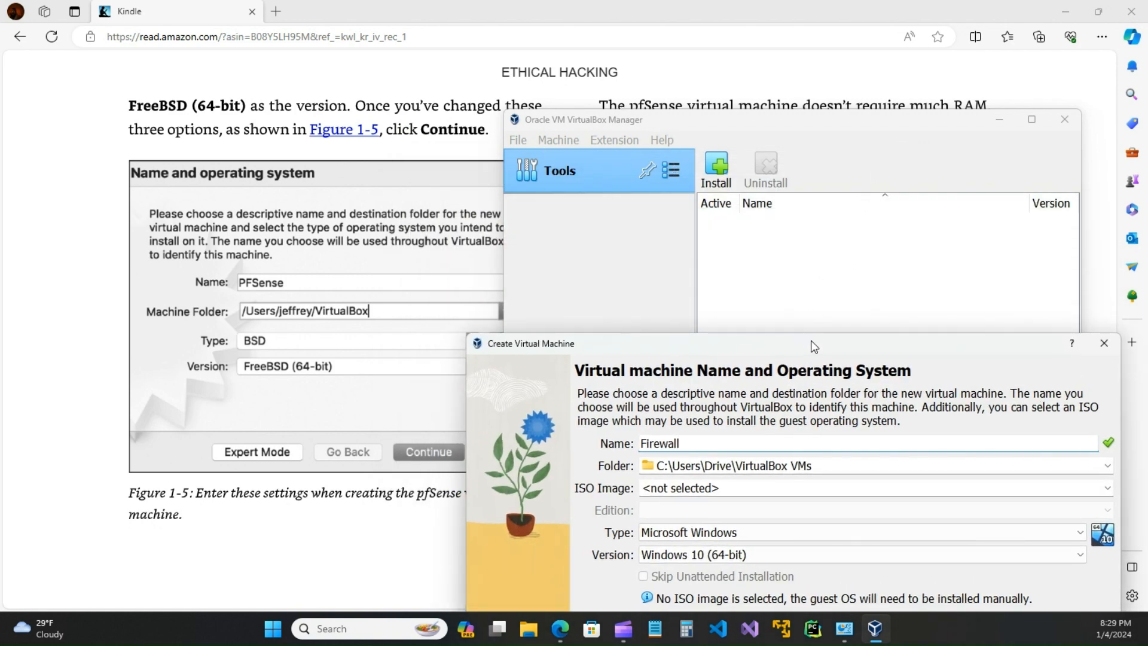
drag(817, 347, 811, 176)
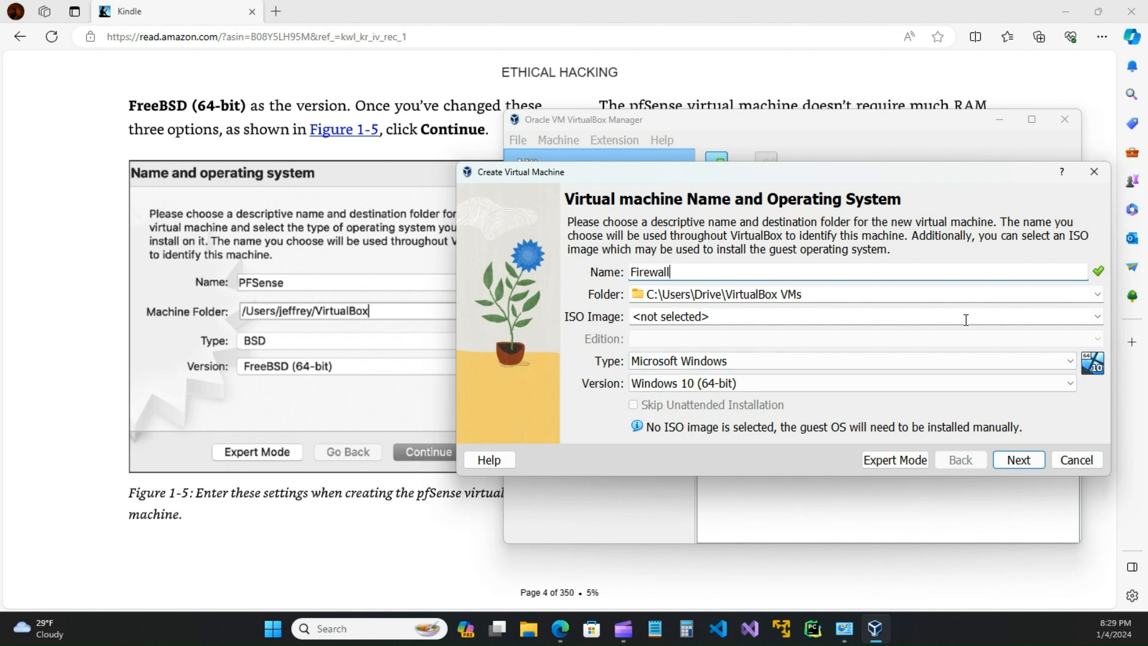
Step: Choose pfSense-CE-2.7.0-RELEASE-amd64.iso from Documents > Virtual Machines as the ISO image
click(1098, 316)
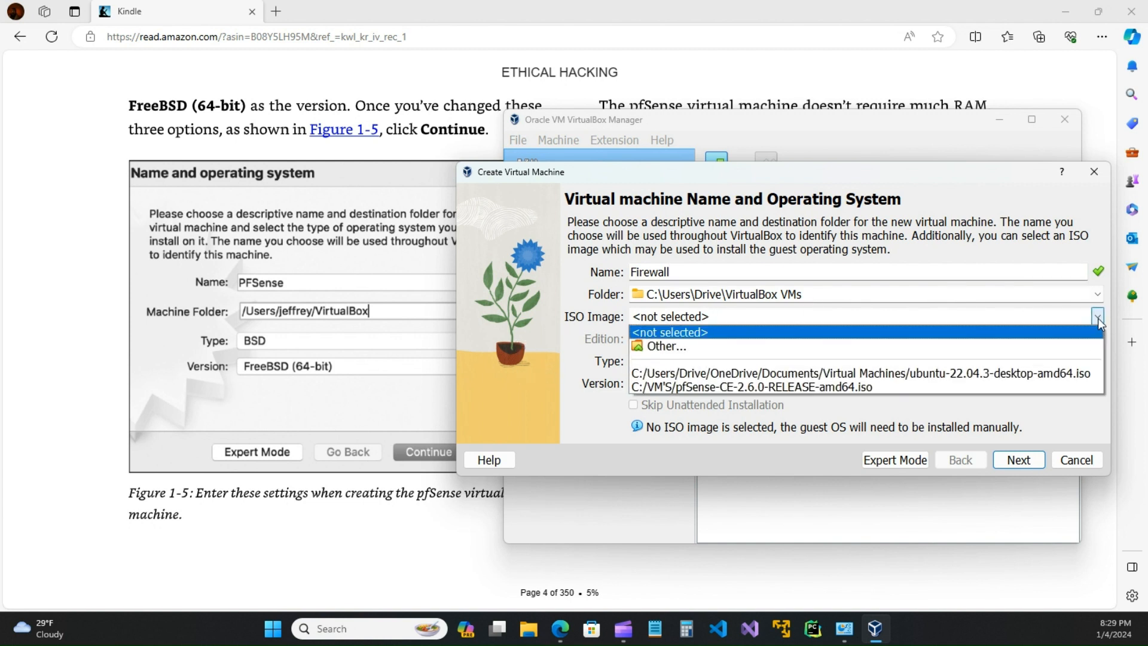
click(663, 346)
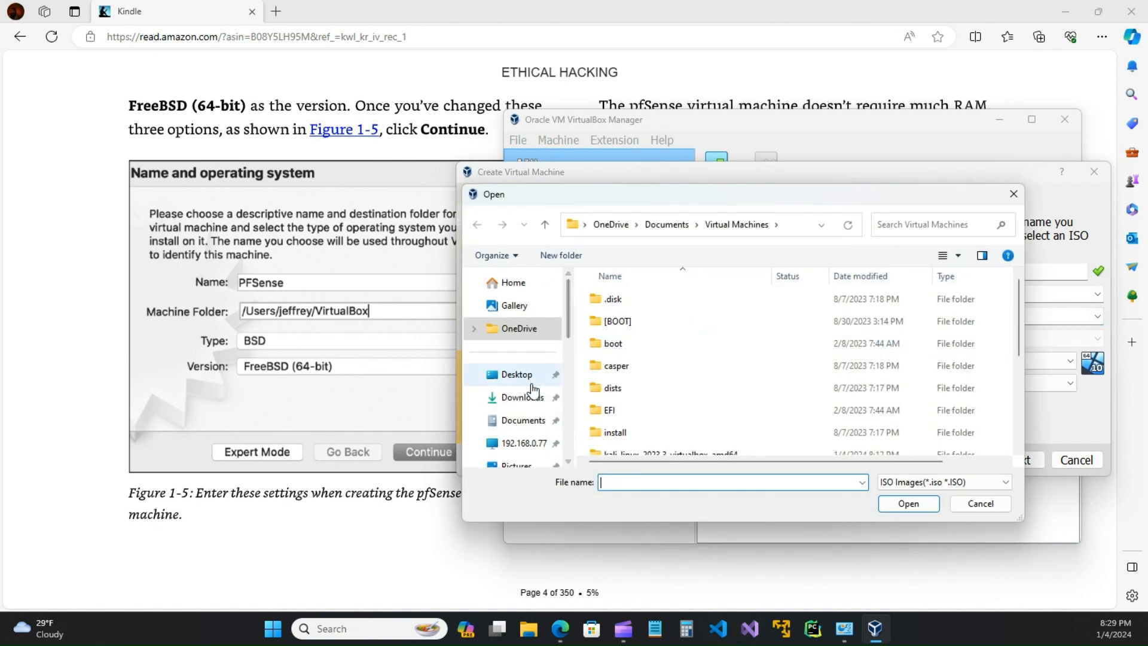
click(525, 419)
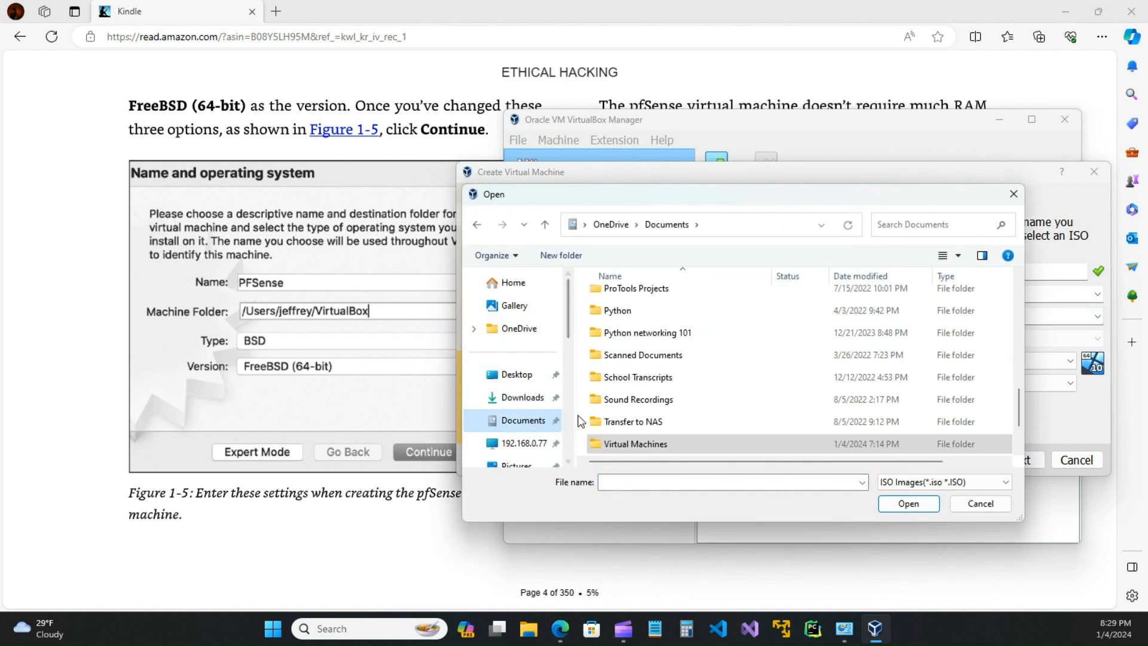
drag(572, 420, 561, 418)
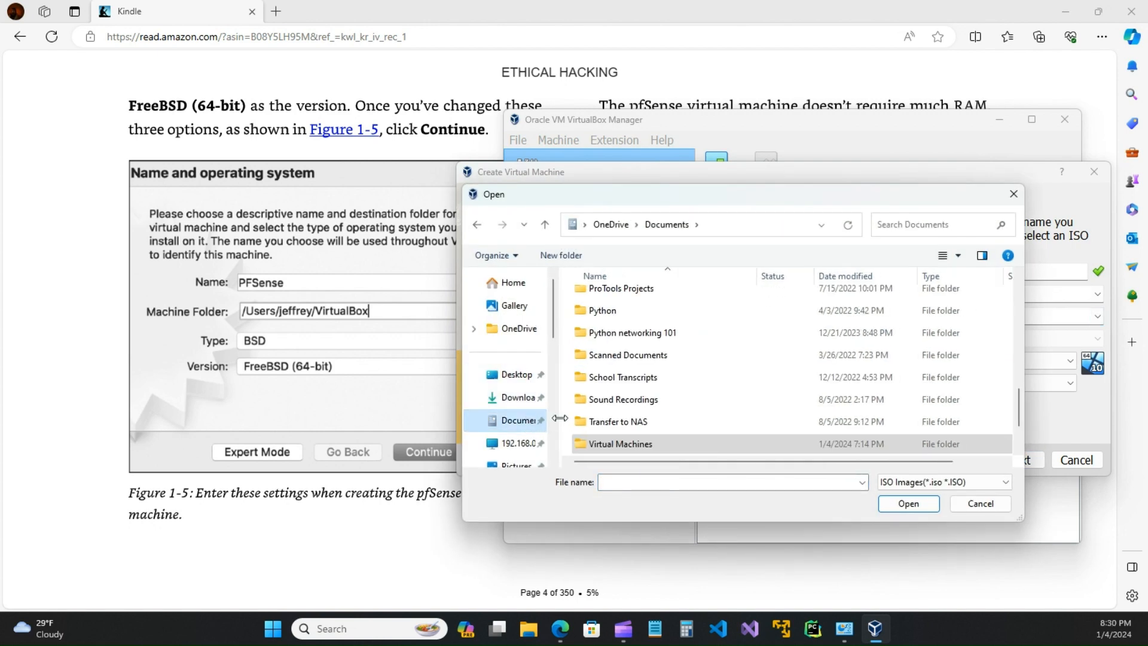
scroll(628, 413, down, 1)
double_click(630, 382)
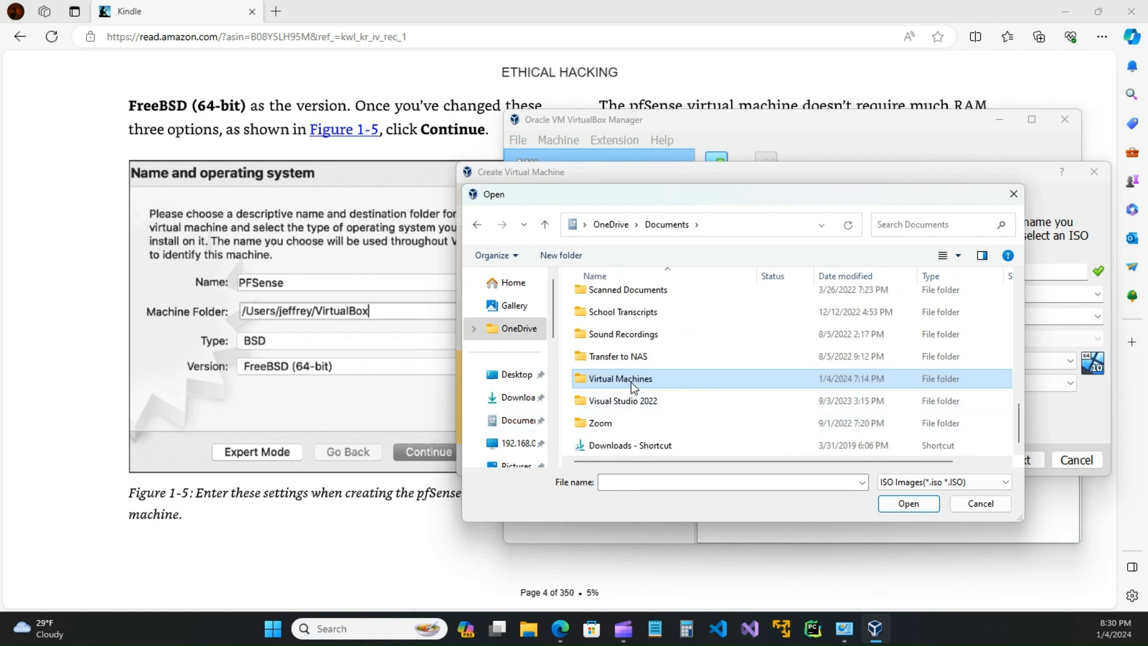
scroll(622, 392, down, 2)
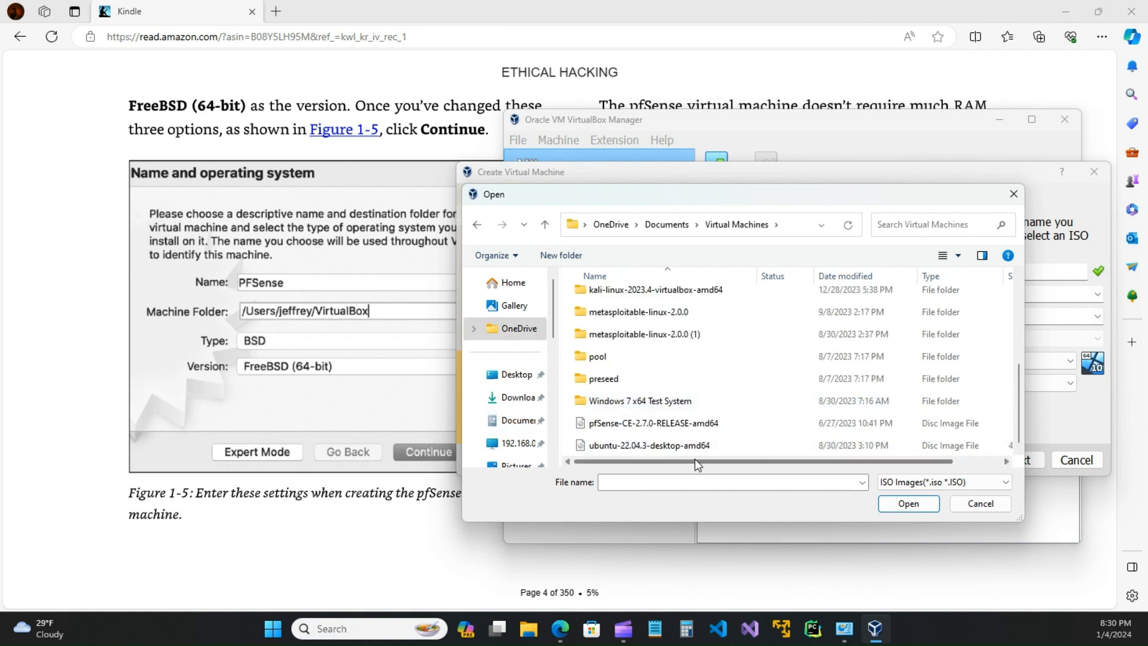
click(618, 432)
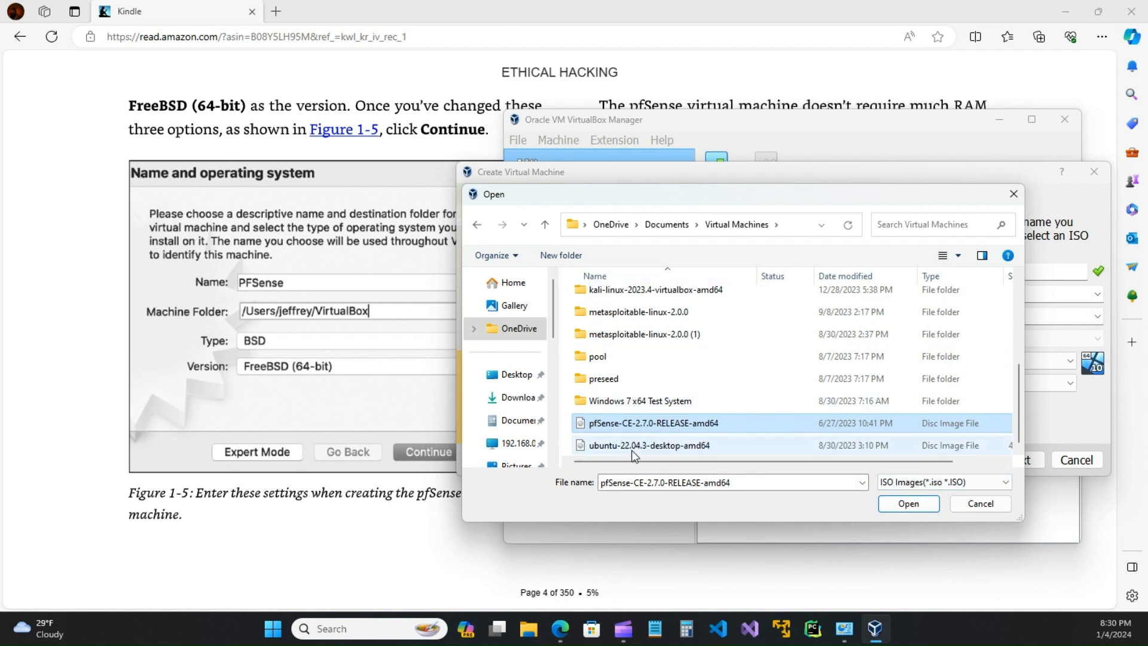
click(895, 505)
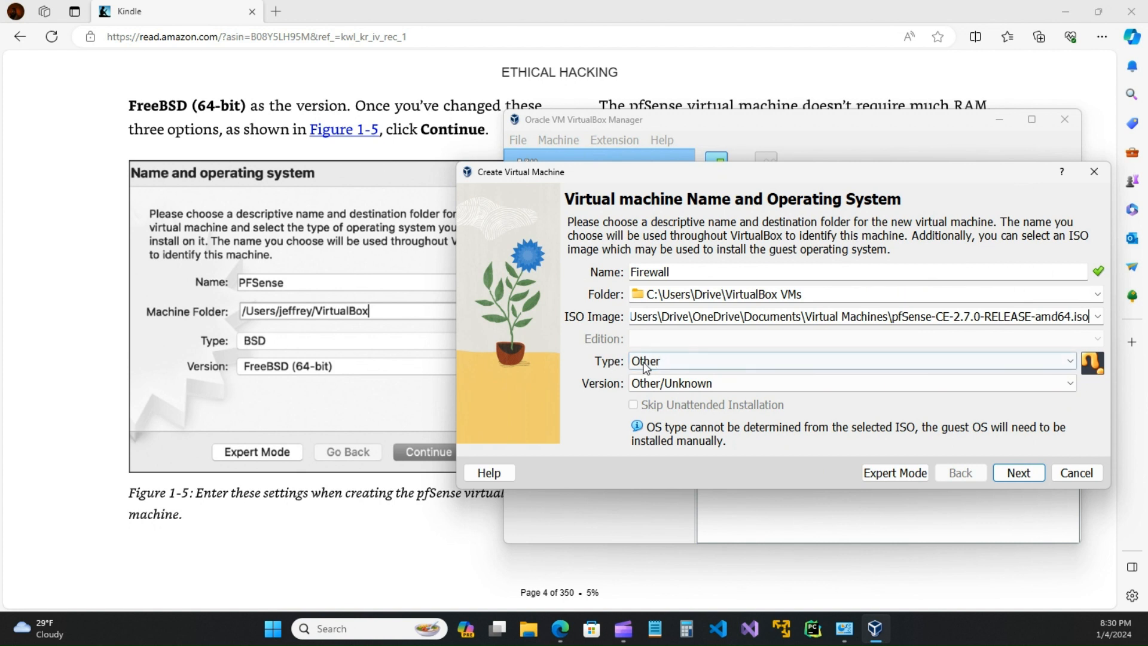
Step: Set the guest type to BSD with version FreeBSD (64-bit), then go on to Hardware
click(666, 363)
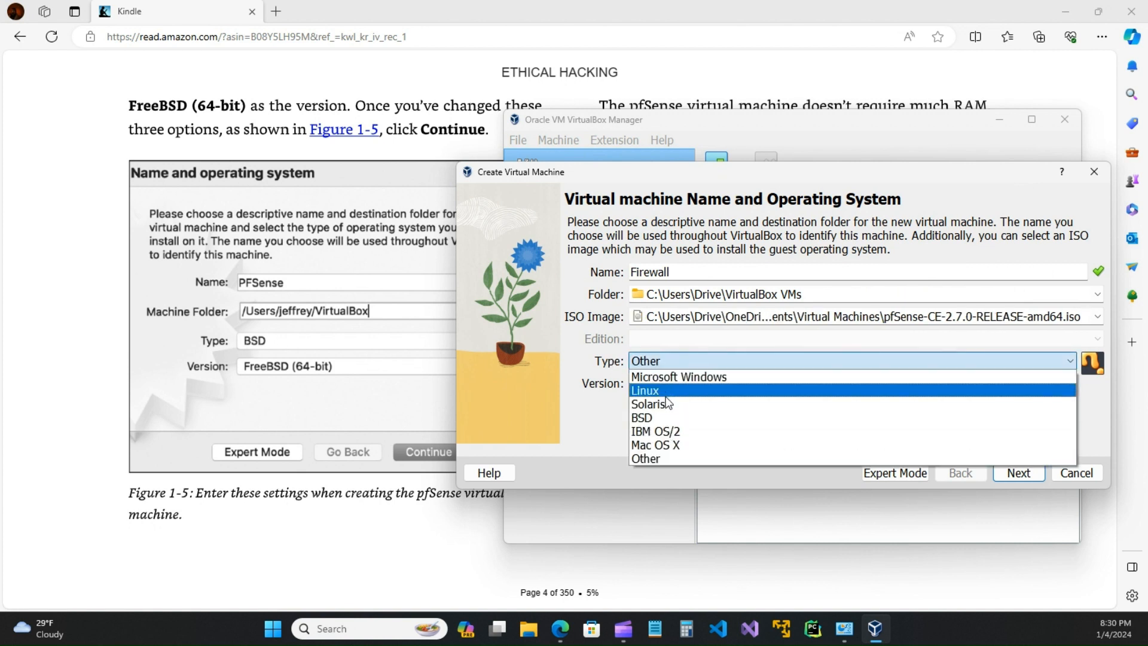
click(658, 418)
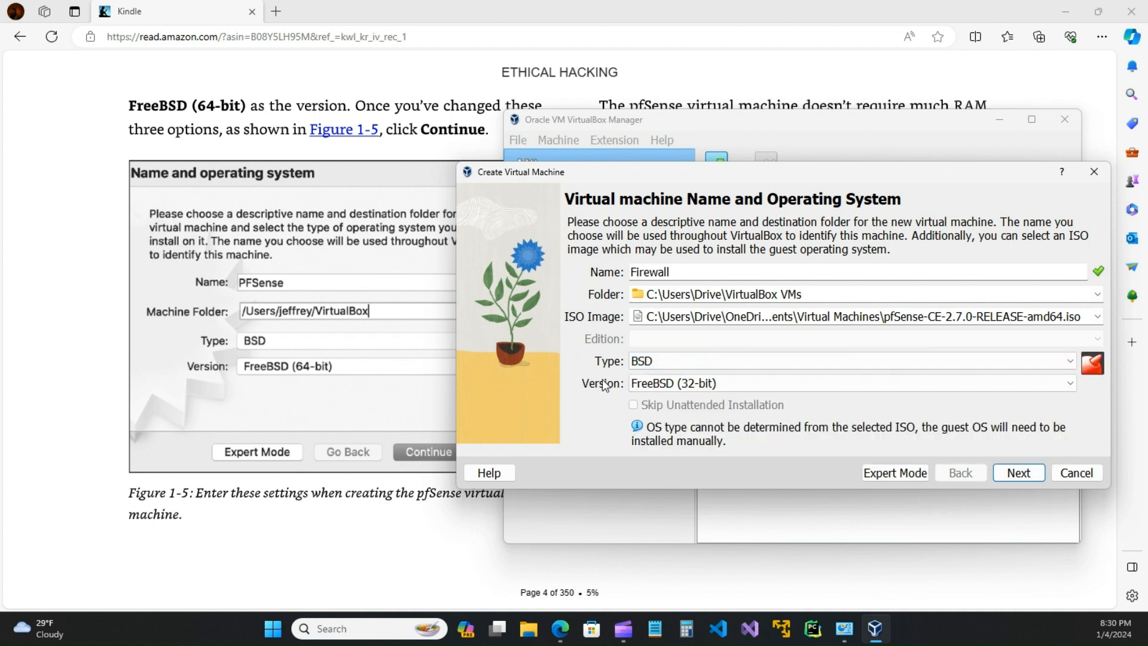
click(685, 385)
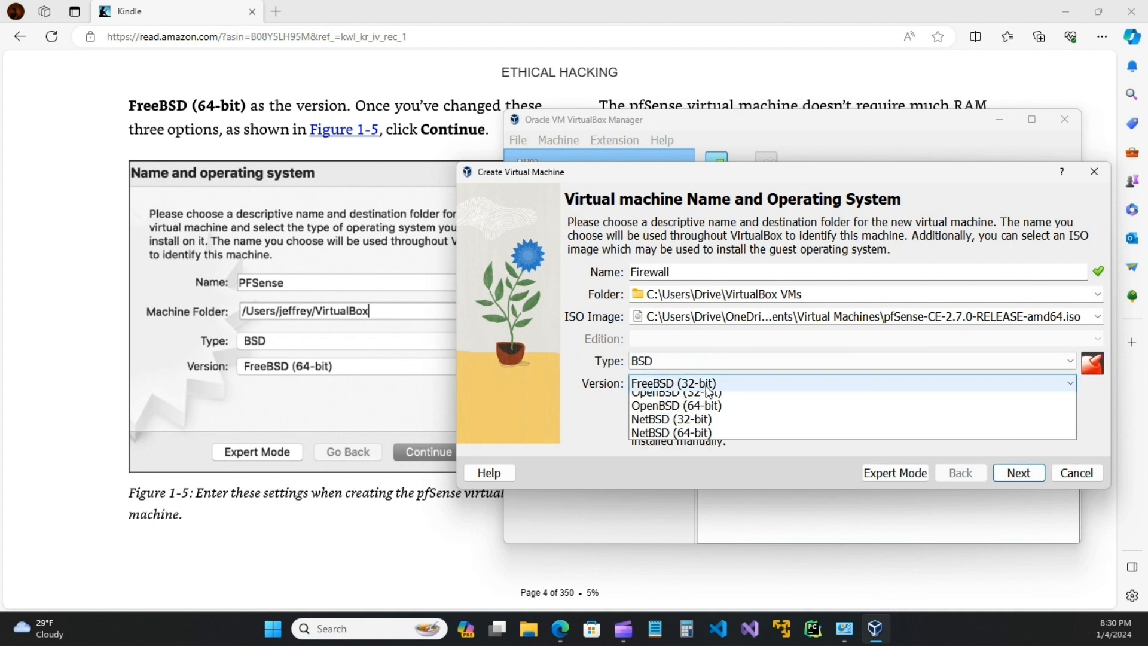
click(701, 412)
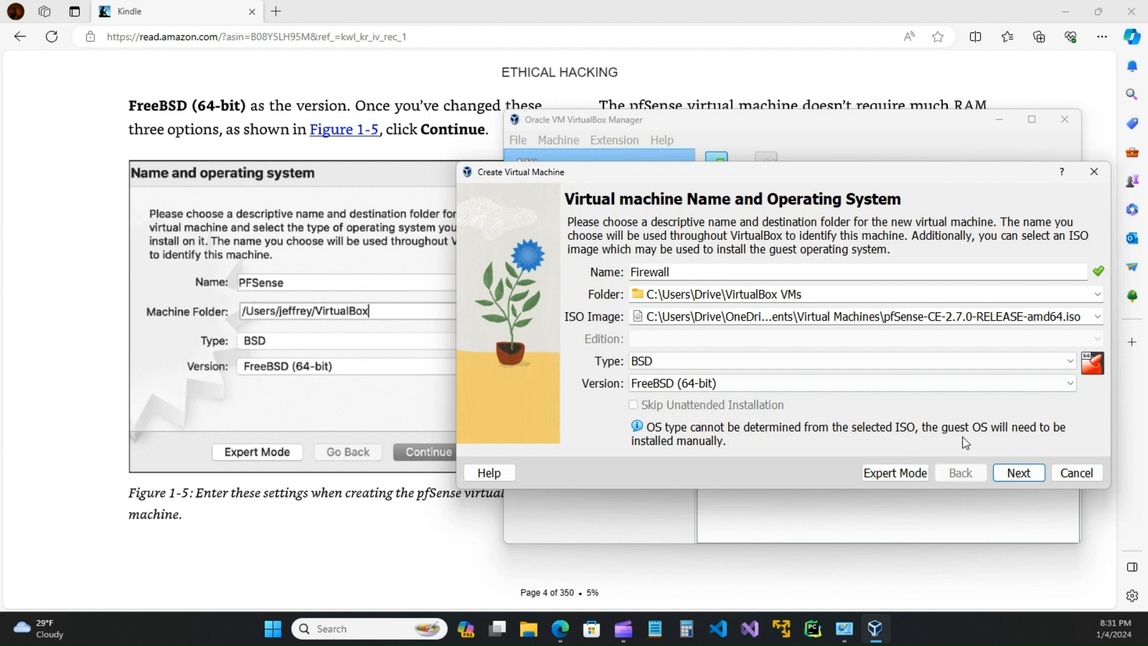
click(1017, 473)
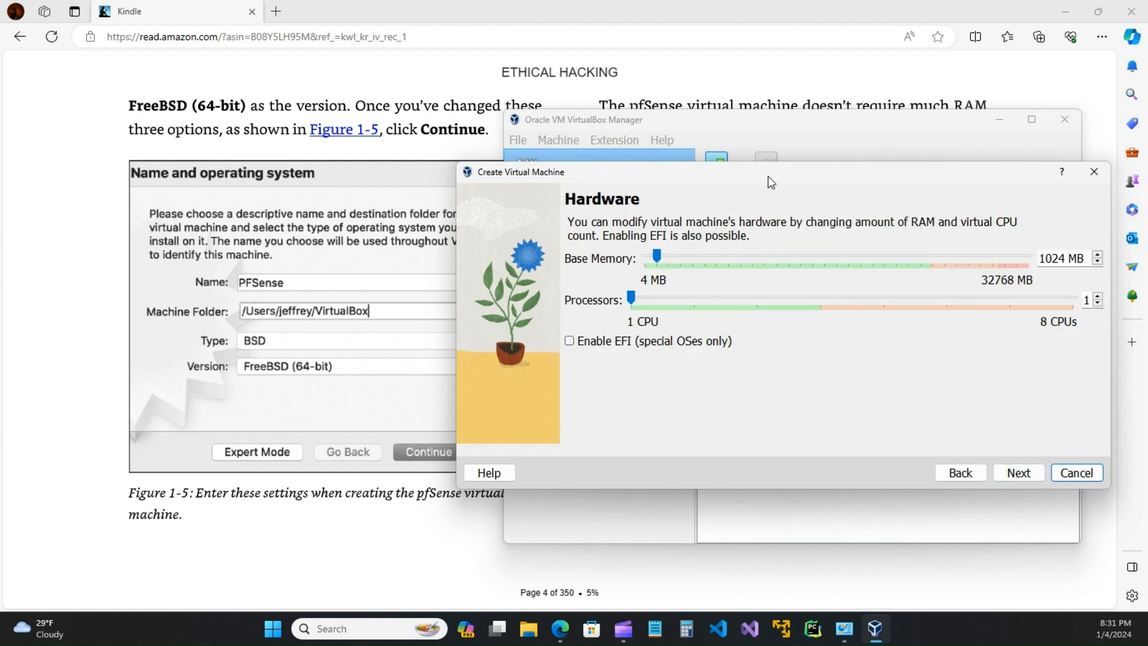
Step: Position the wizard beside the Kindle book and raise Processors from 1 to 2
drag(768, 176, 748, 269)
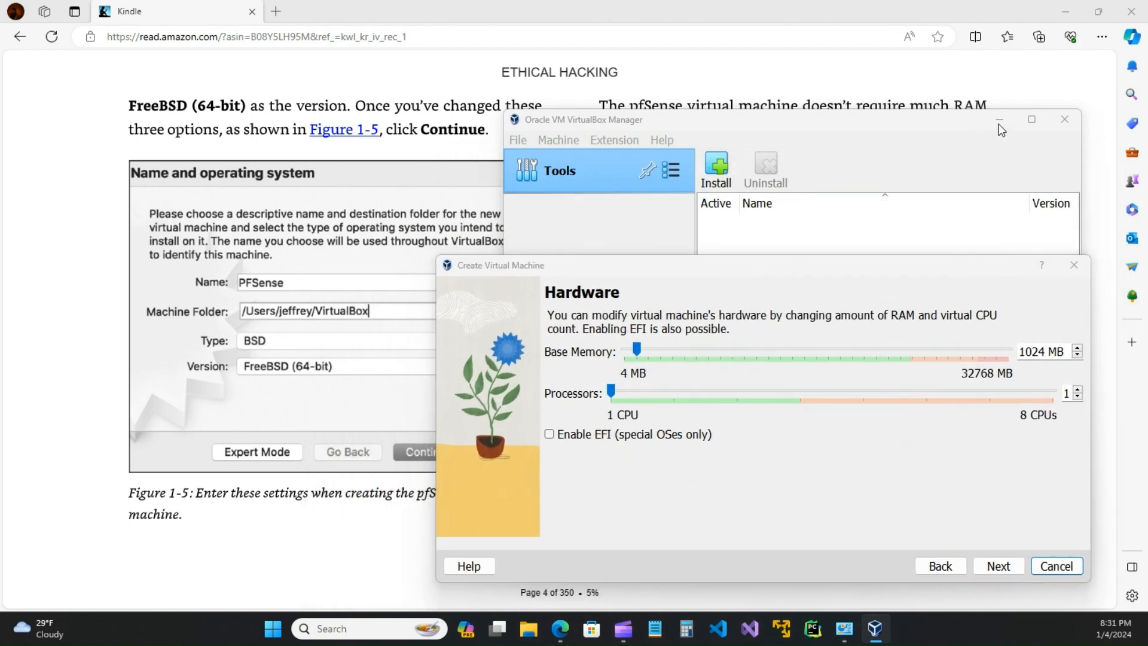
drag(916, 269, 1147, 182)
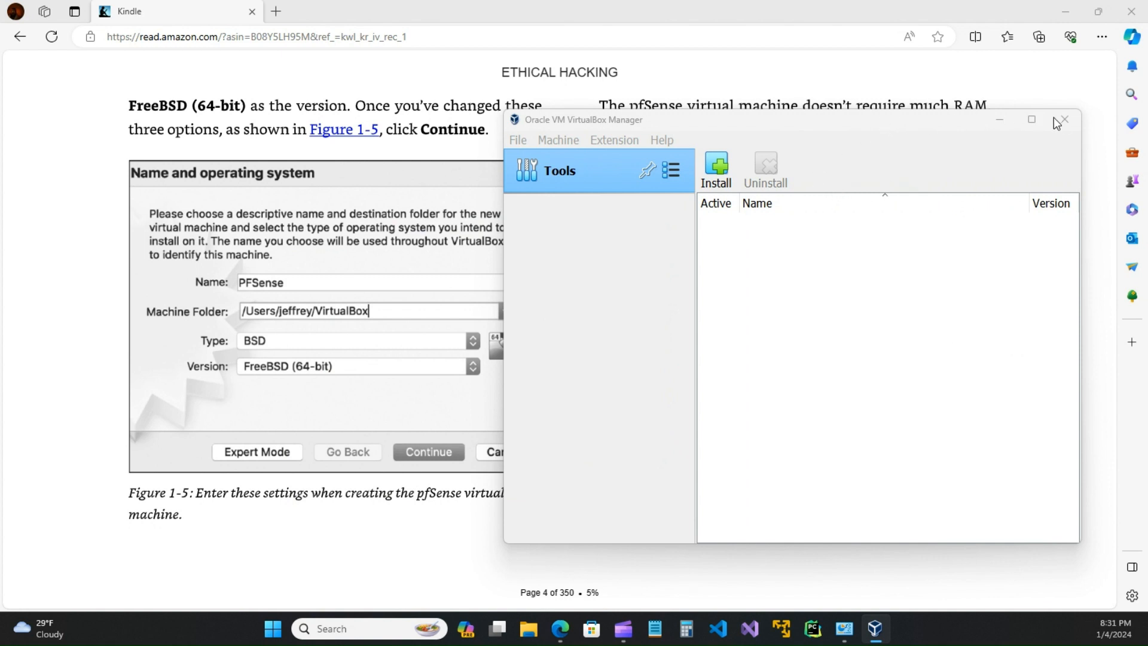
click(400, 183)
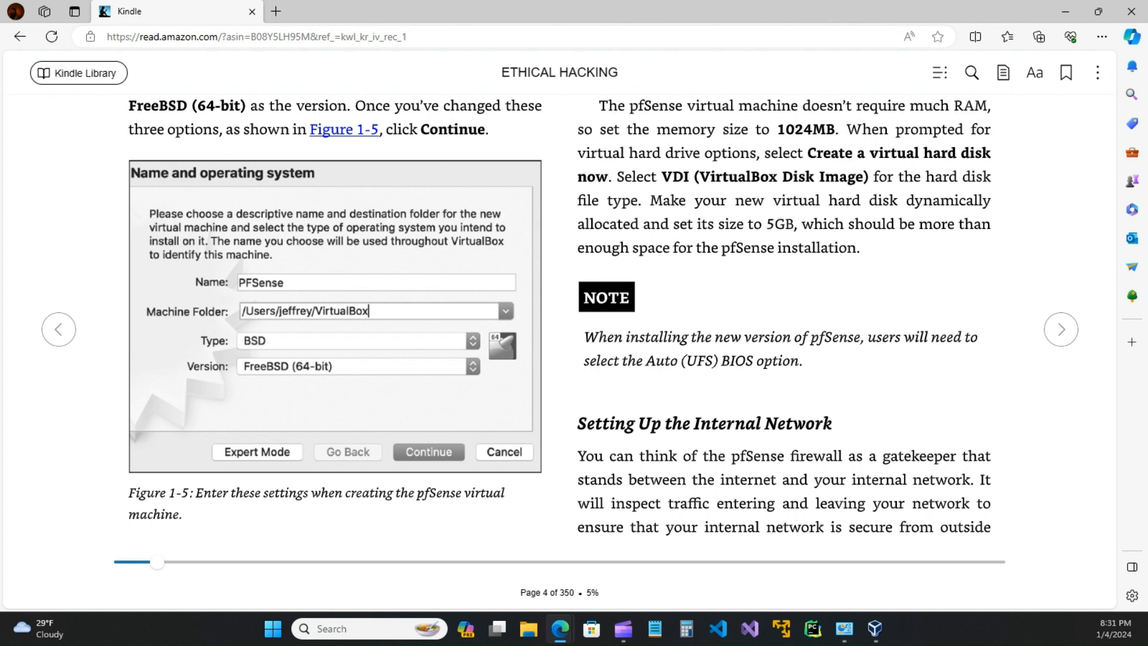
click(875, 629)
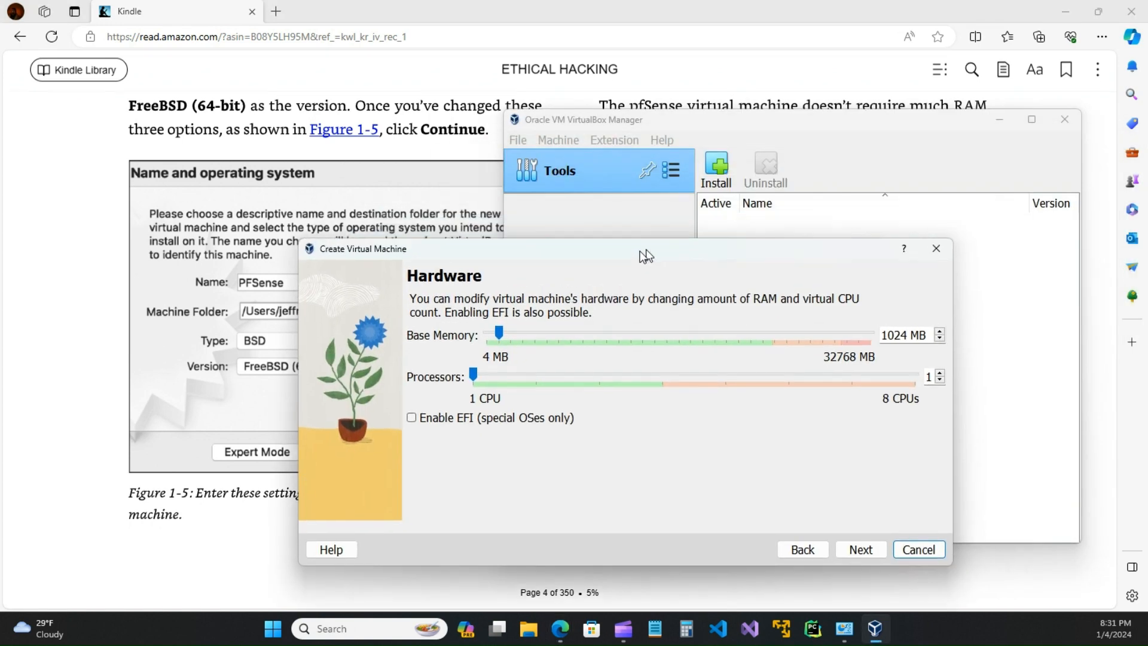
drag(642, 250, 523, 256)
click(889, 71)
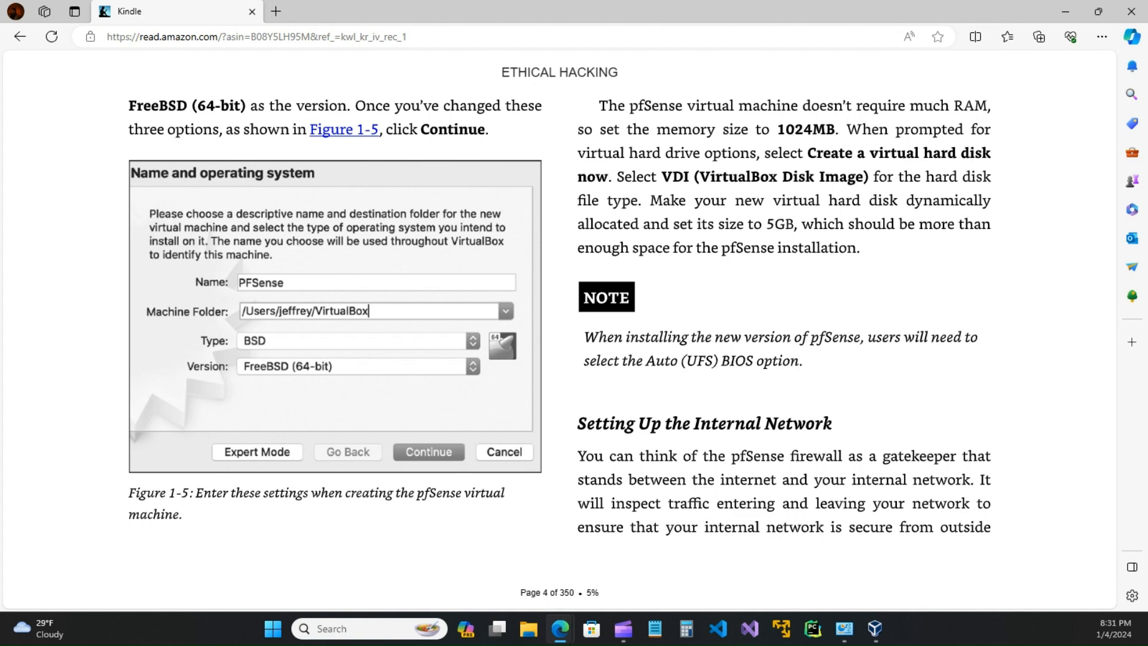
key(alt+Tab)
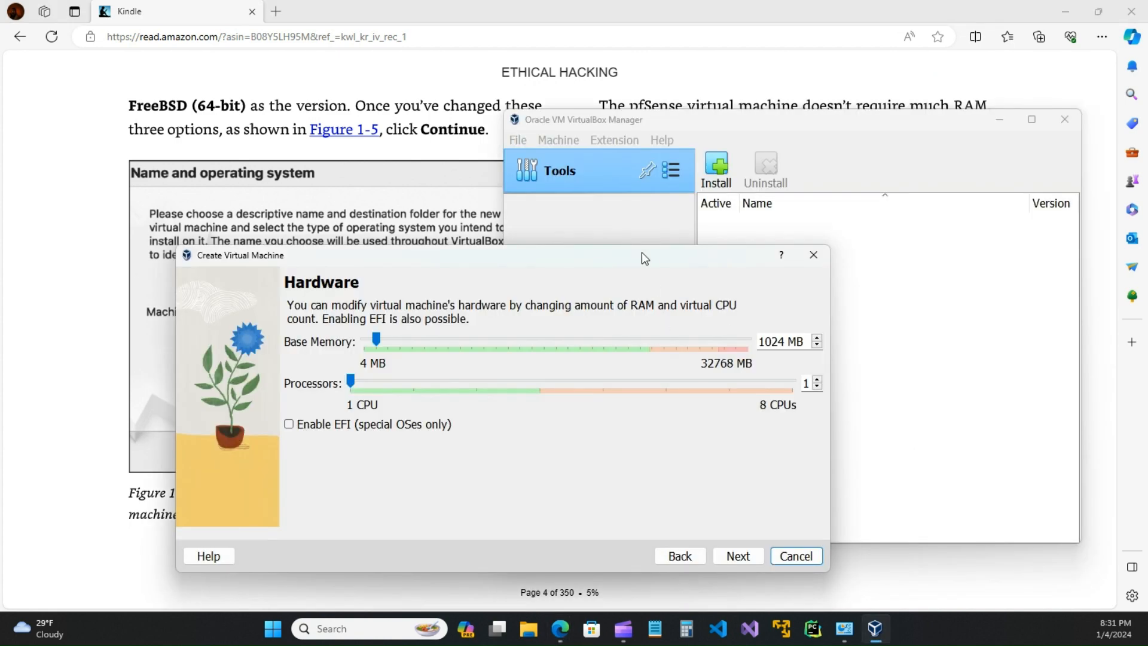
drag(644, 259, 812, 281)
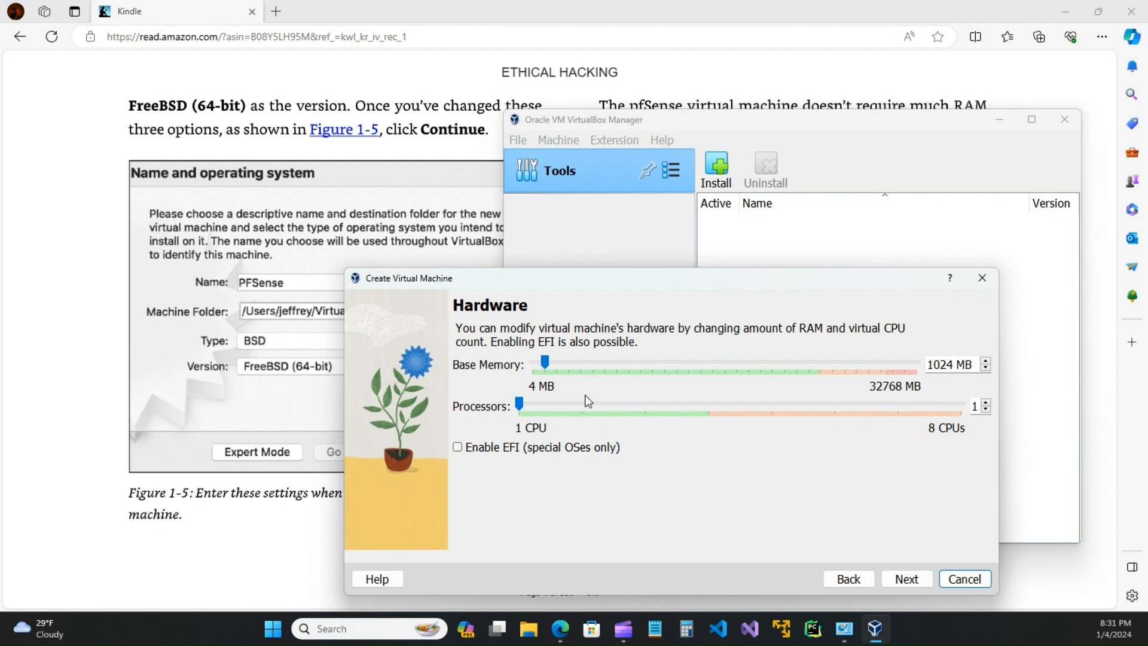
click(987, 404)
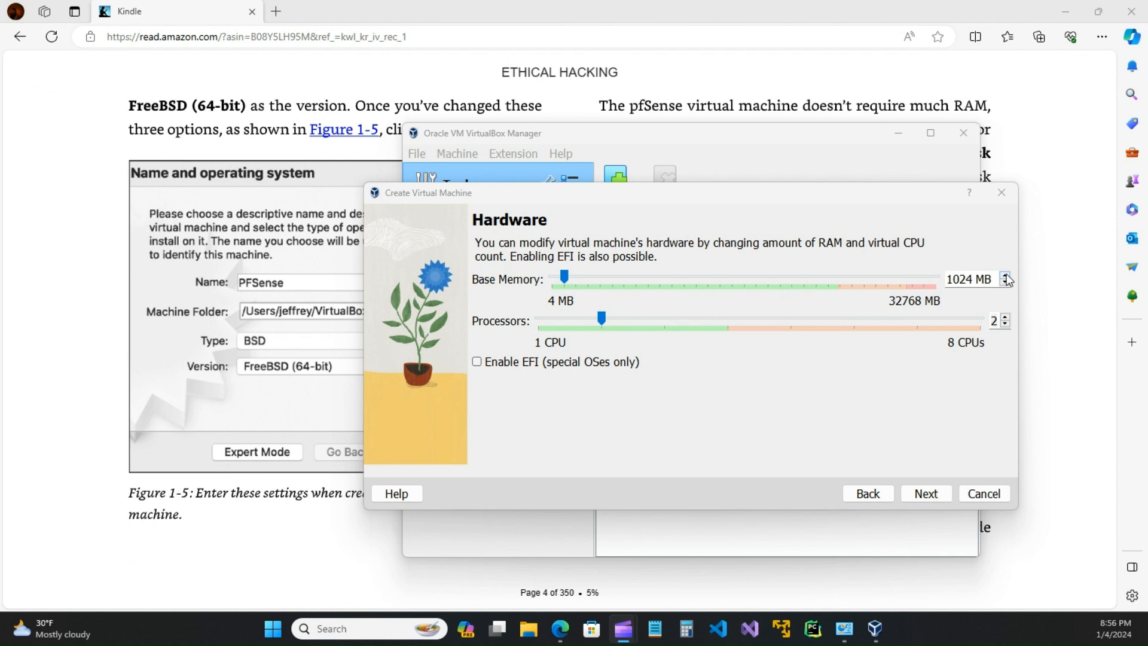
Step: Set base memory to 6000 MB, check the book, then continue to the hard disk step
click(634, 284)
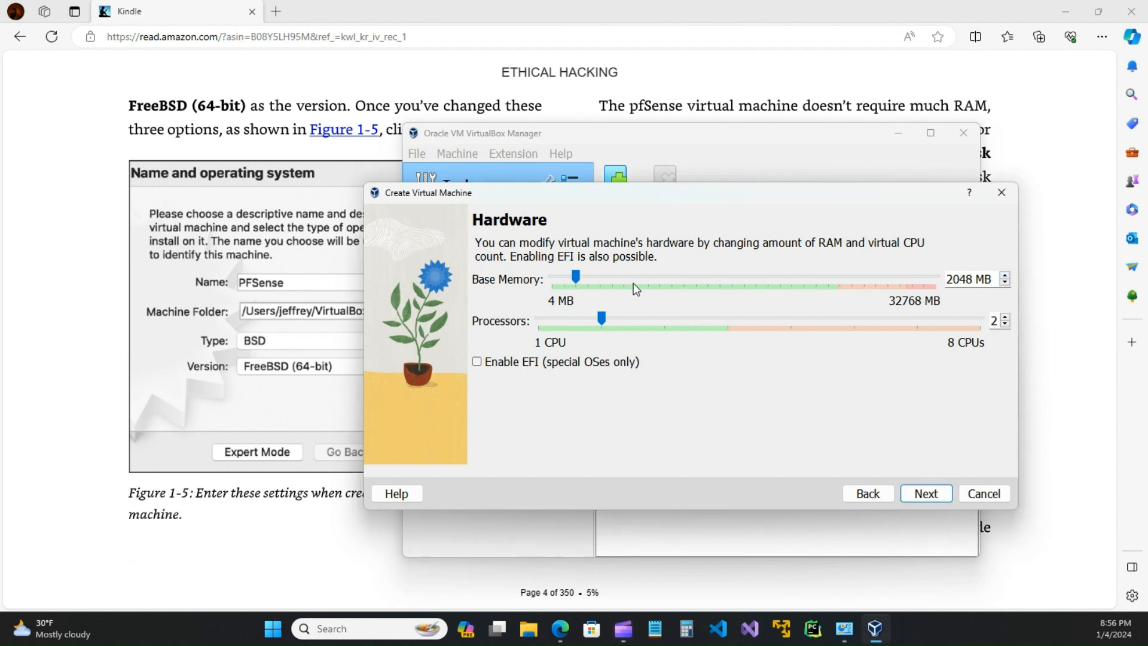
drag(576, 279, 567, 280)
drag(565, 276, 625, 281)
key(Delete)
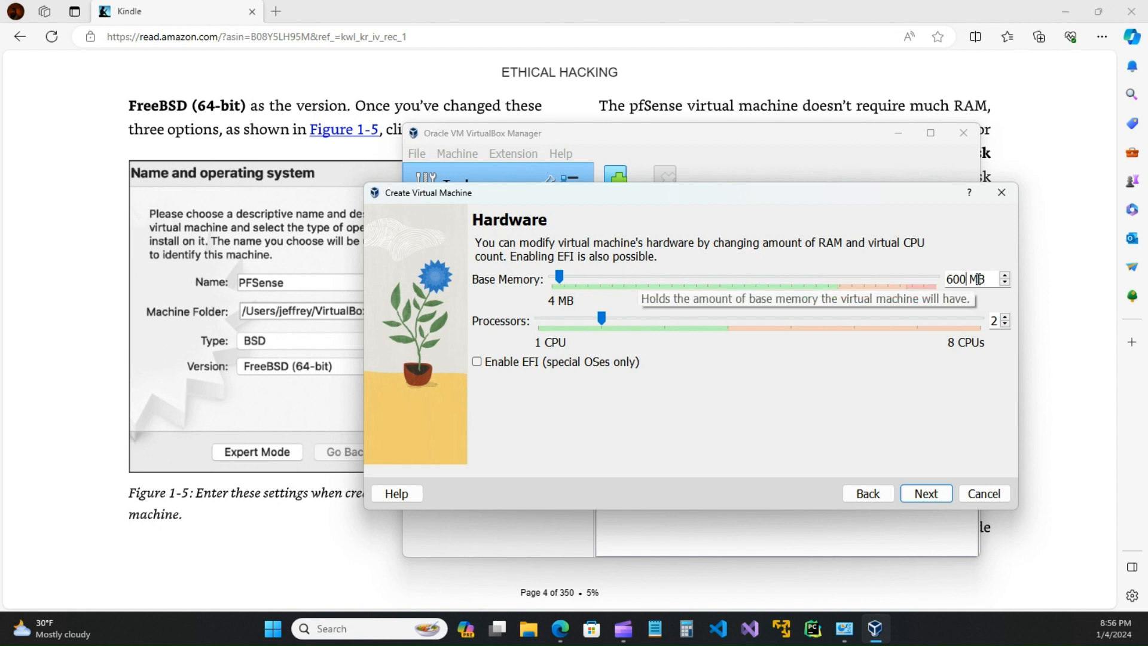
text(0)
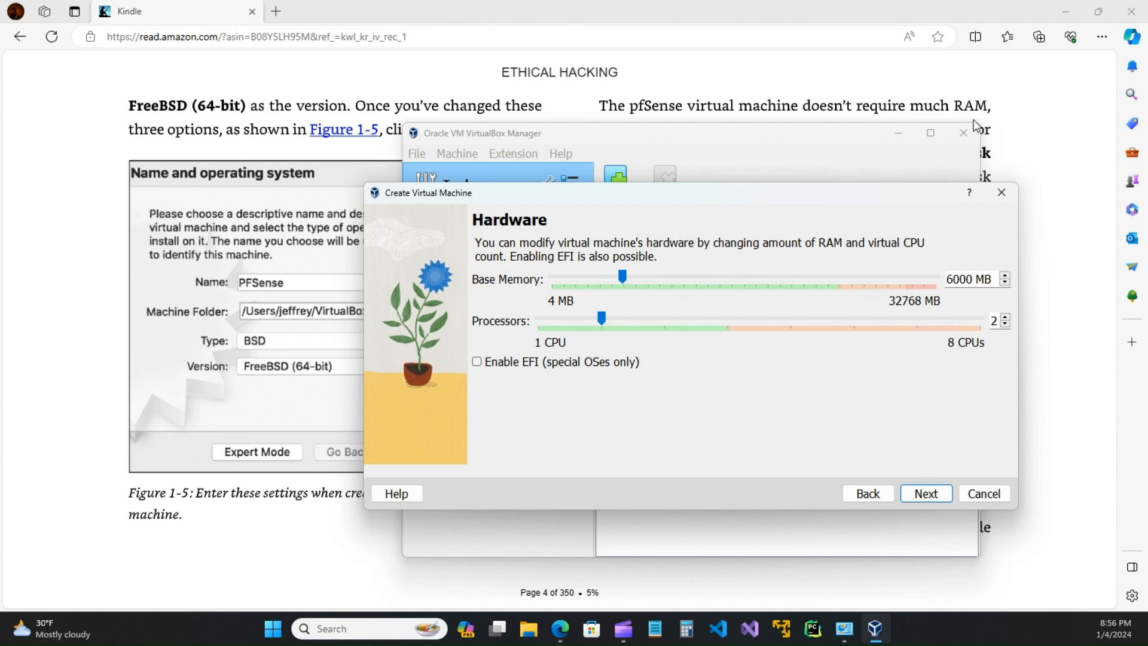
click(1048, 117)
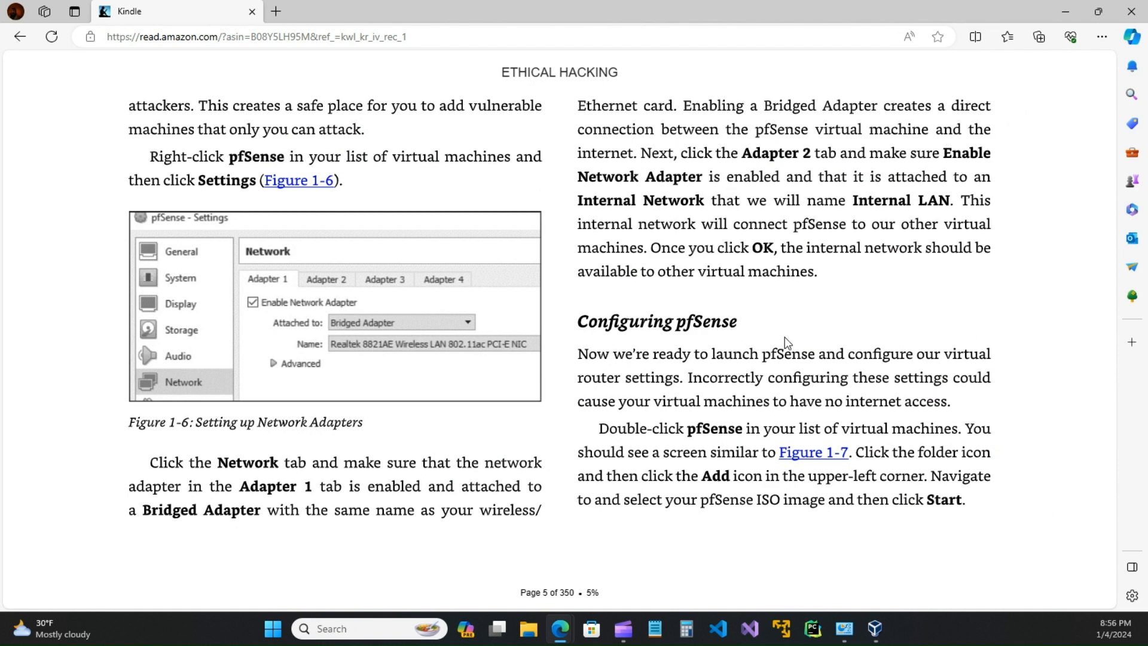
click(60, 328)
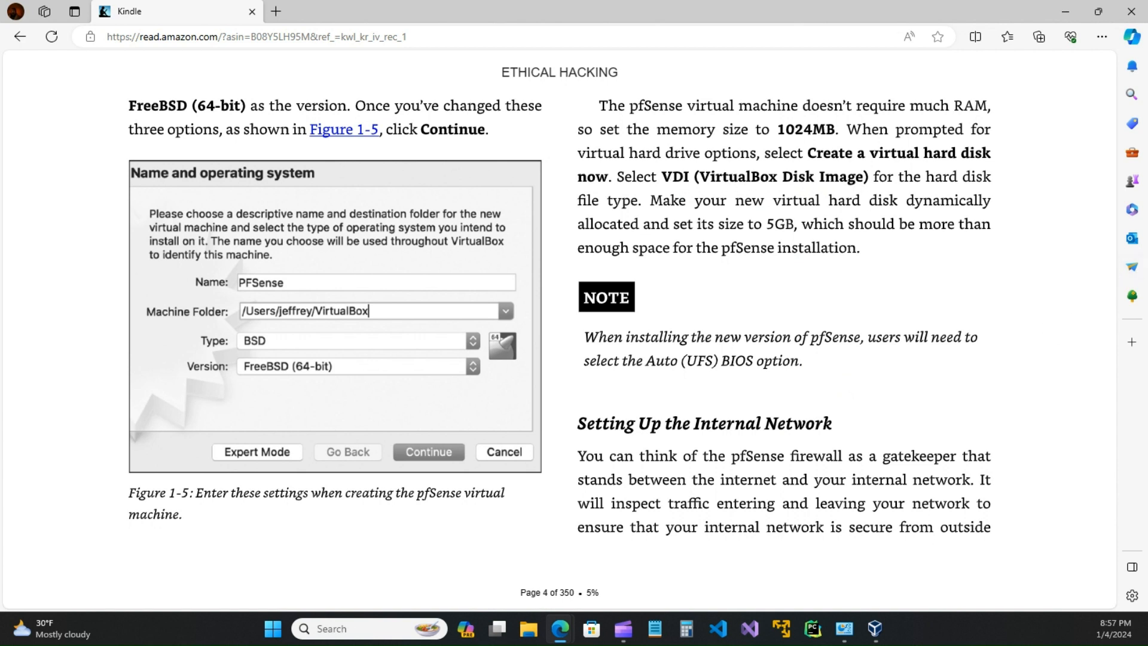
key(alt+Tab)
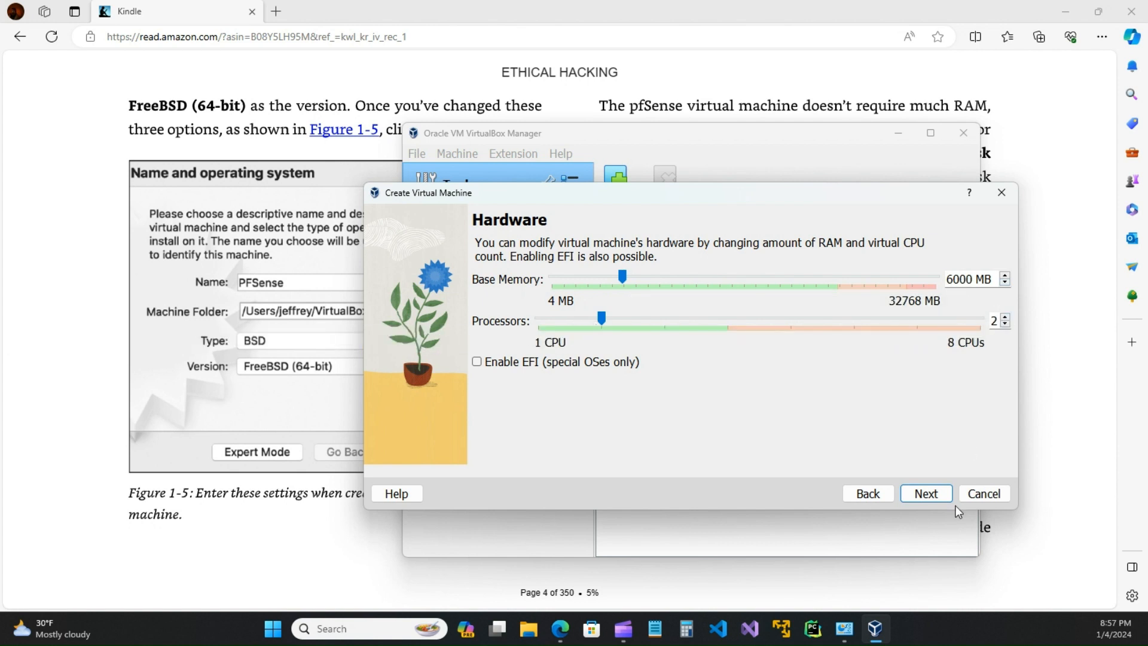
click(924, 495)
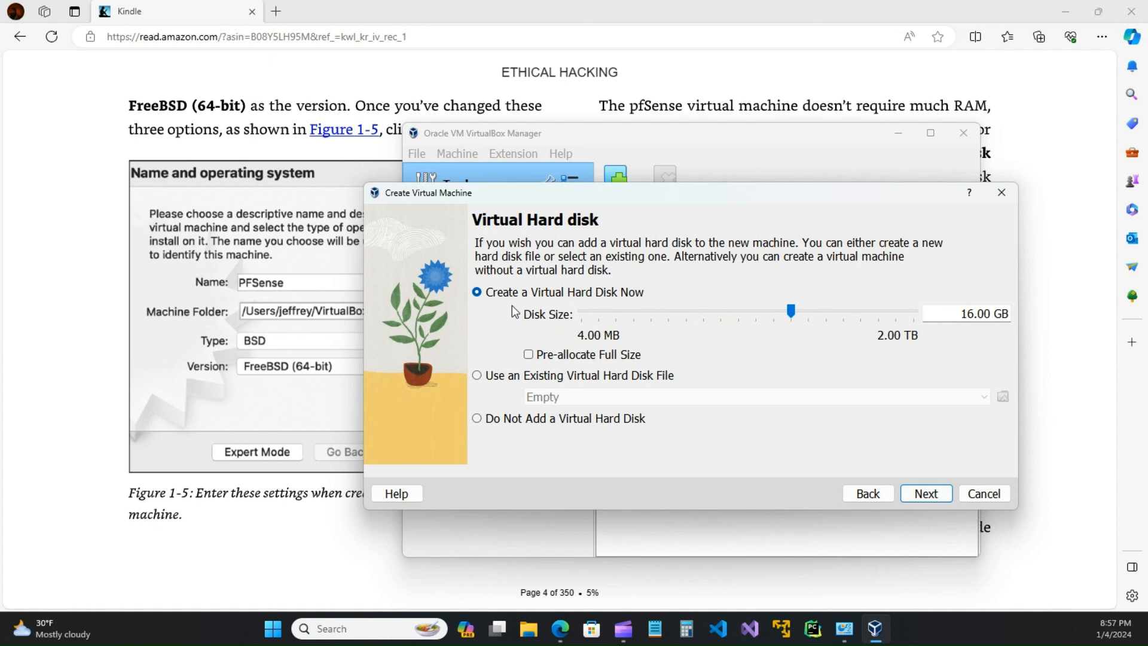
Step: Bring the wizard back to the front and set the new disk size to 16.00 GB
click(794, 97)
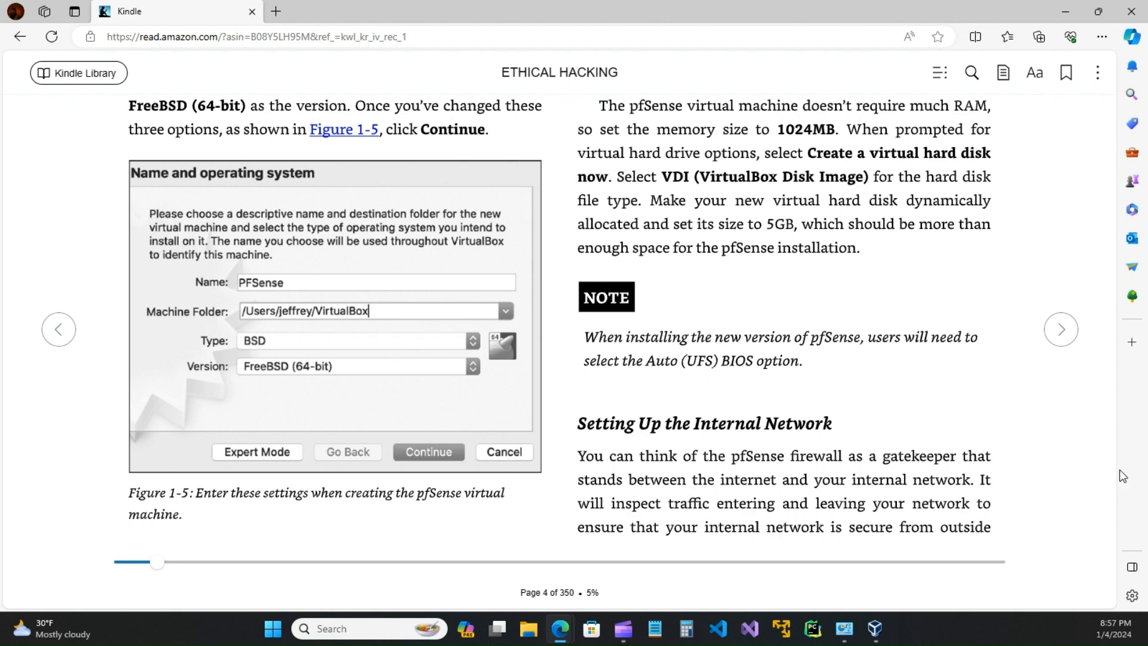
click(875, 629)
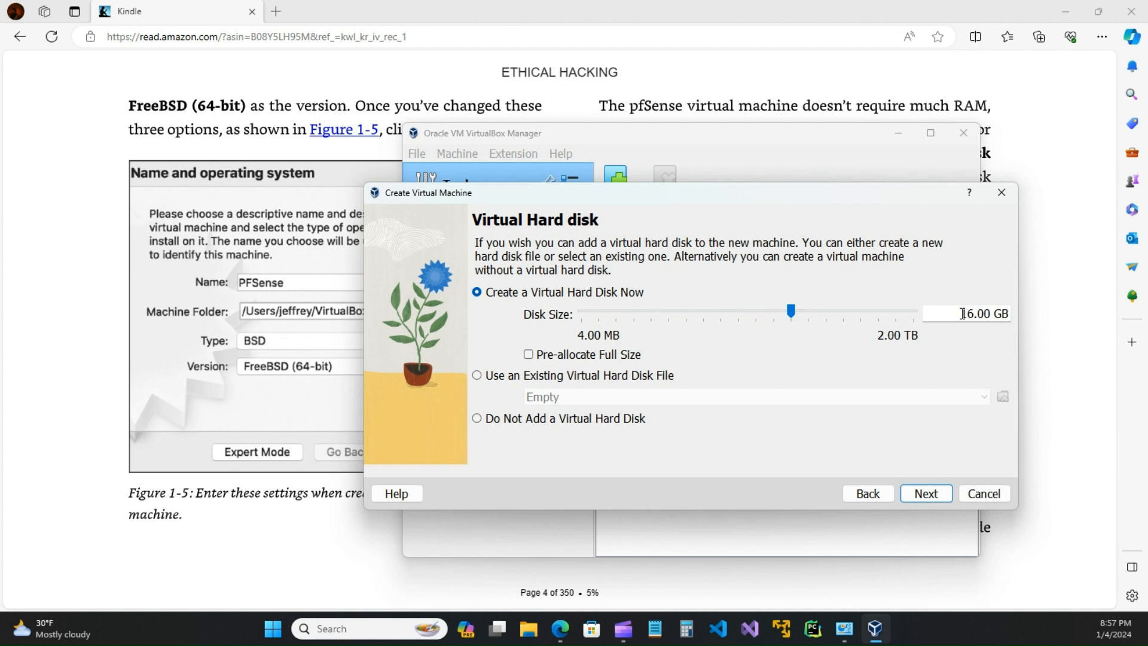
drag(963, 314, 1008, 313)
click(713, 312)
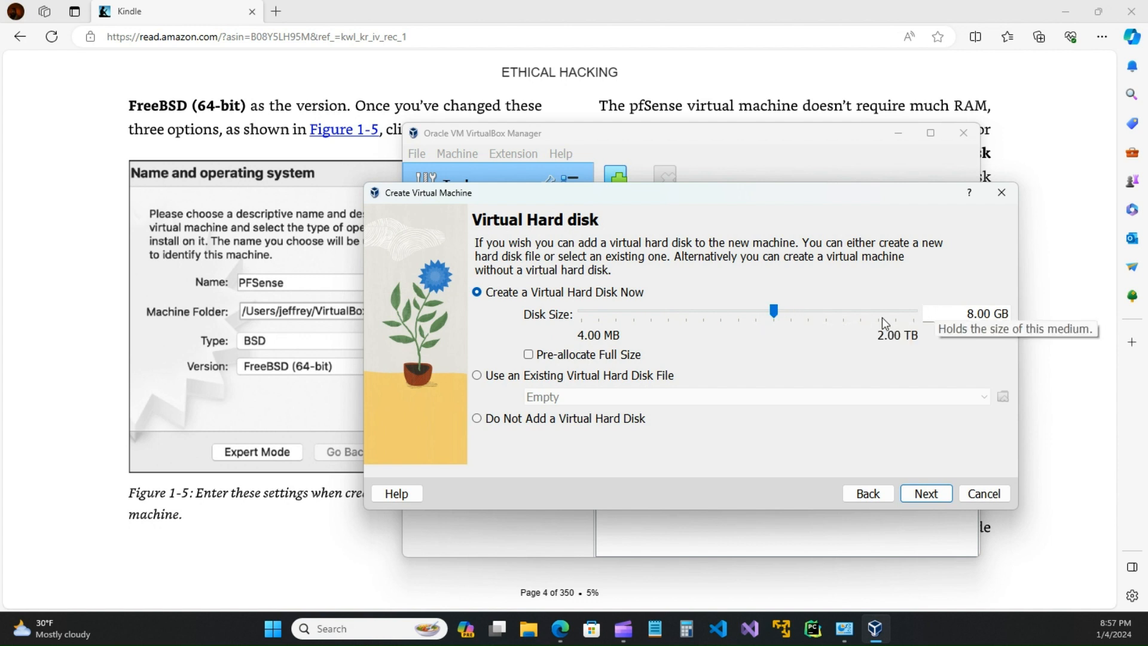
click(820, 314)
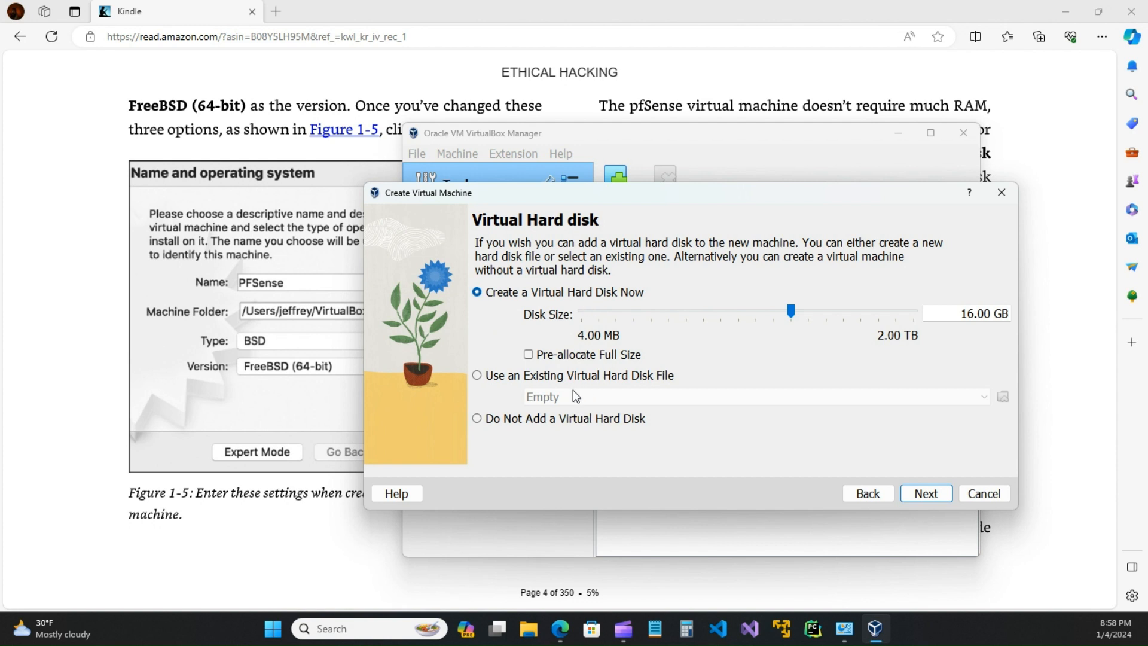
Step: Review the summary, finish the Firewall VM (6000 MB, 2 CPUs, 16.00 GB), and minimize the manager
click(926, 494)
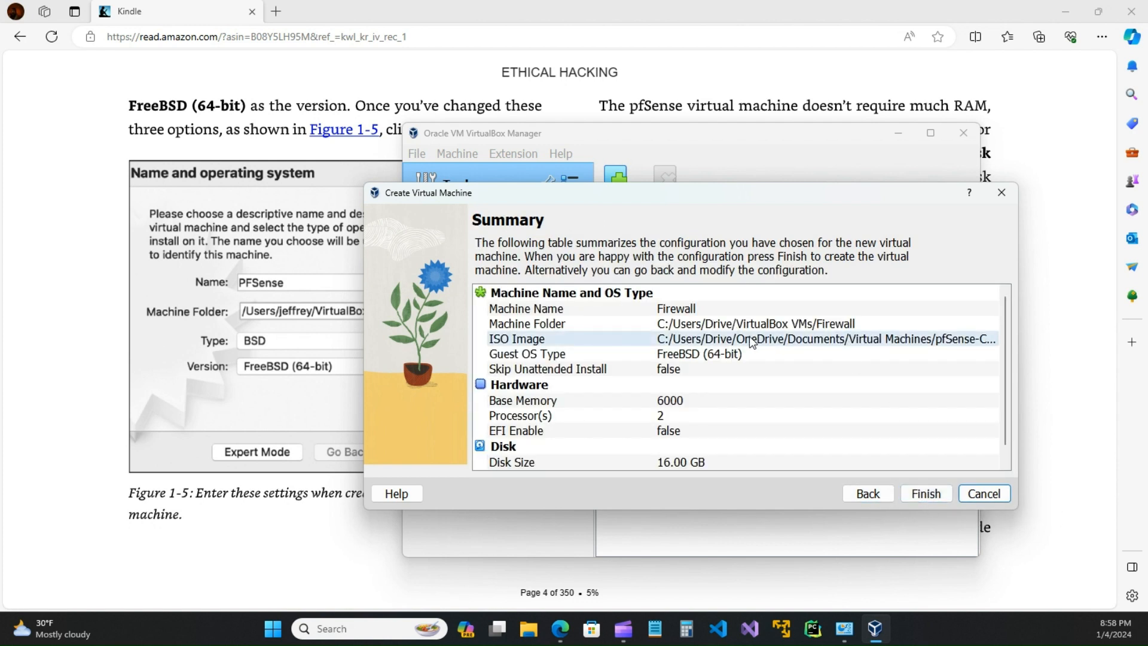
scroll(709, 404, down, 1)
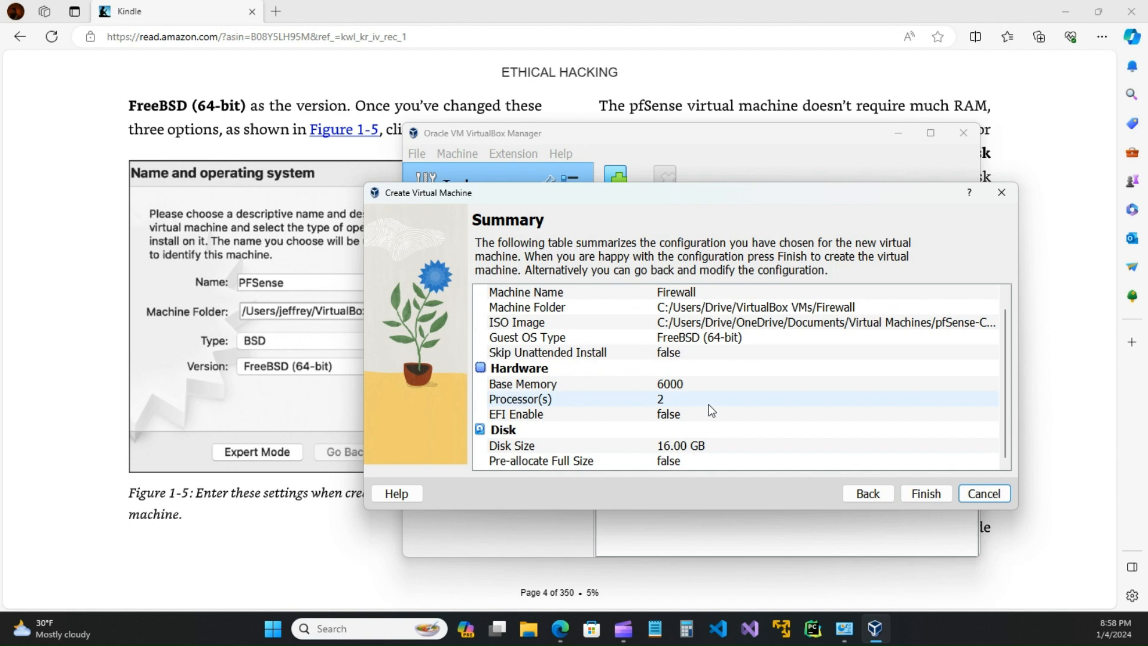
click(927, 491)
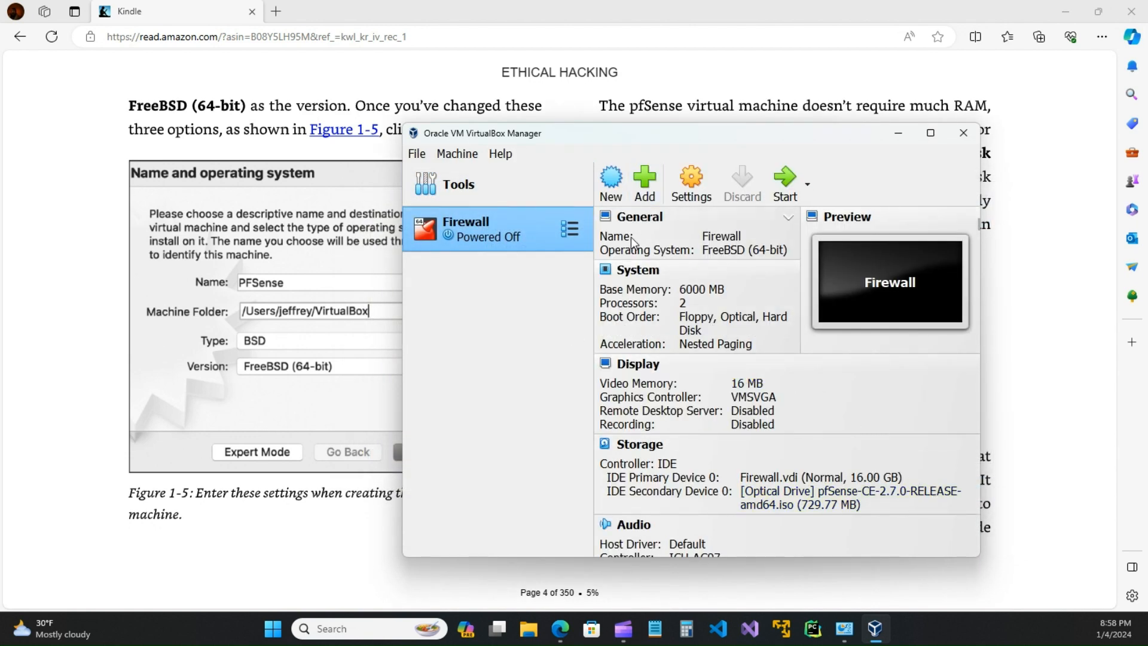
drag(795, 135, 625, 126)
click(727, 131)
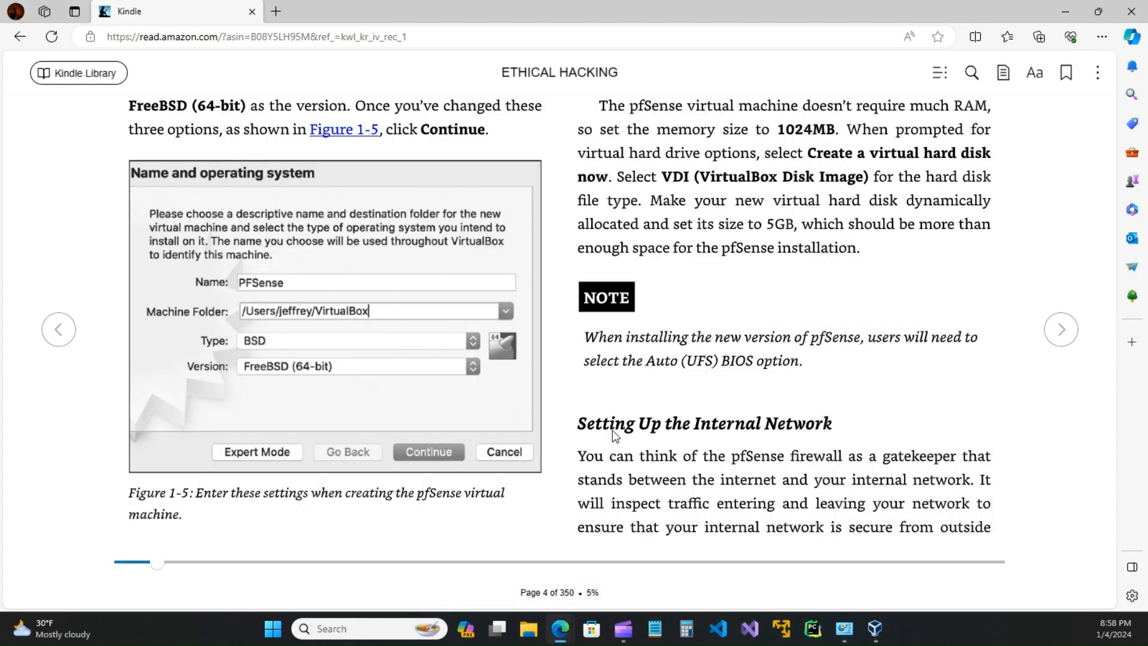
Step: Flip through book pages 3–7, settle on page 5, then switch back to VirtualBox Manager
click(1055, 341)
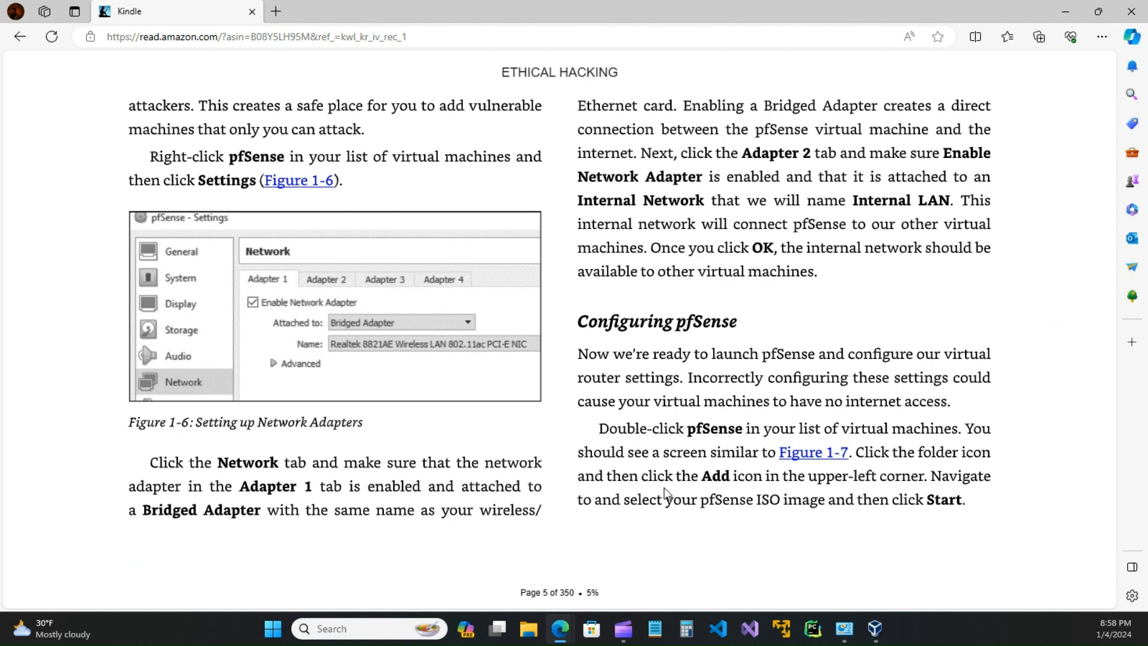
click(1048, 325)
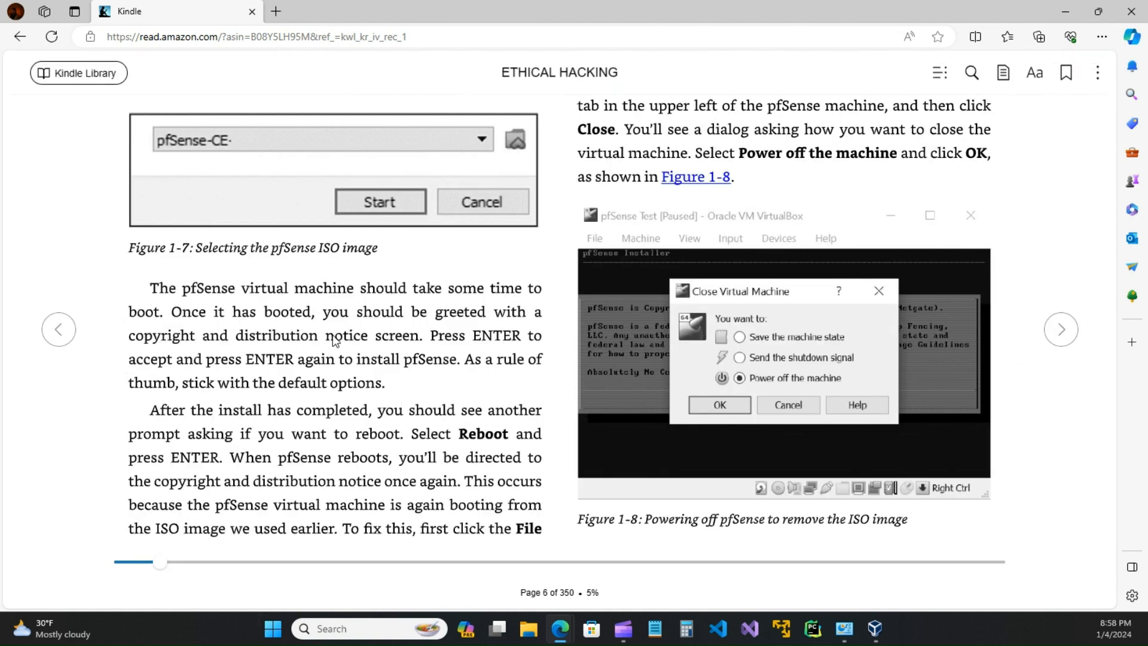
click(60, 331)
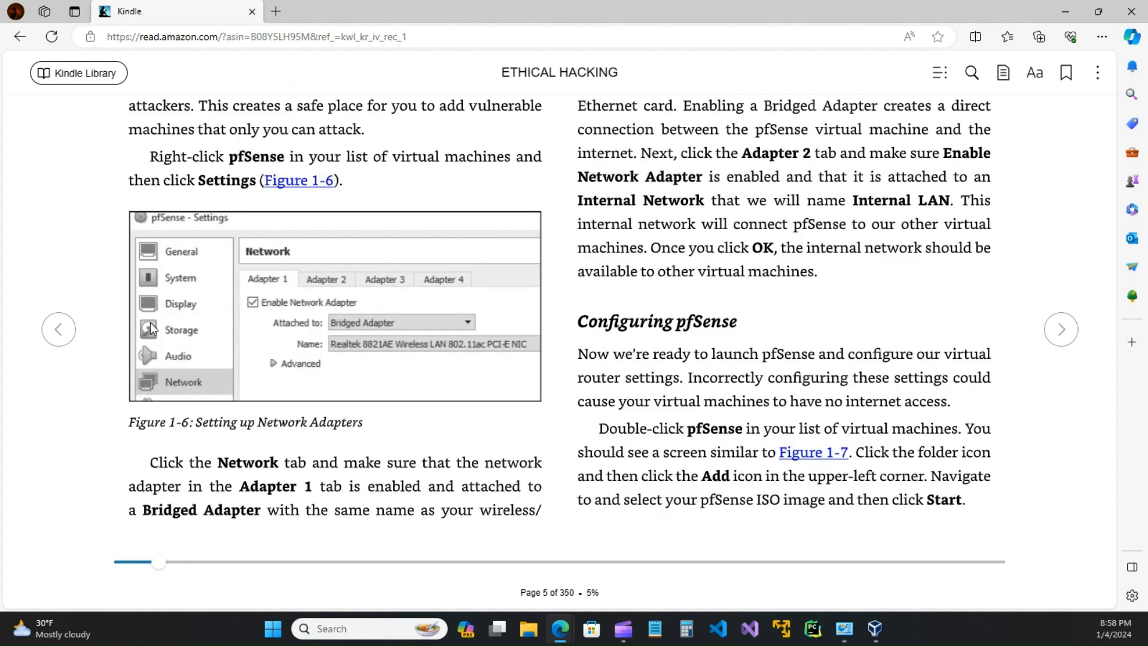
click(1062, 331)
click(1061, 335)
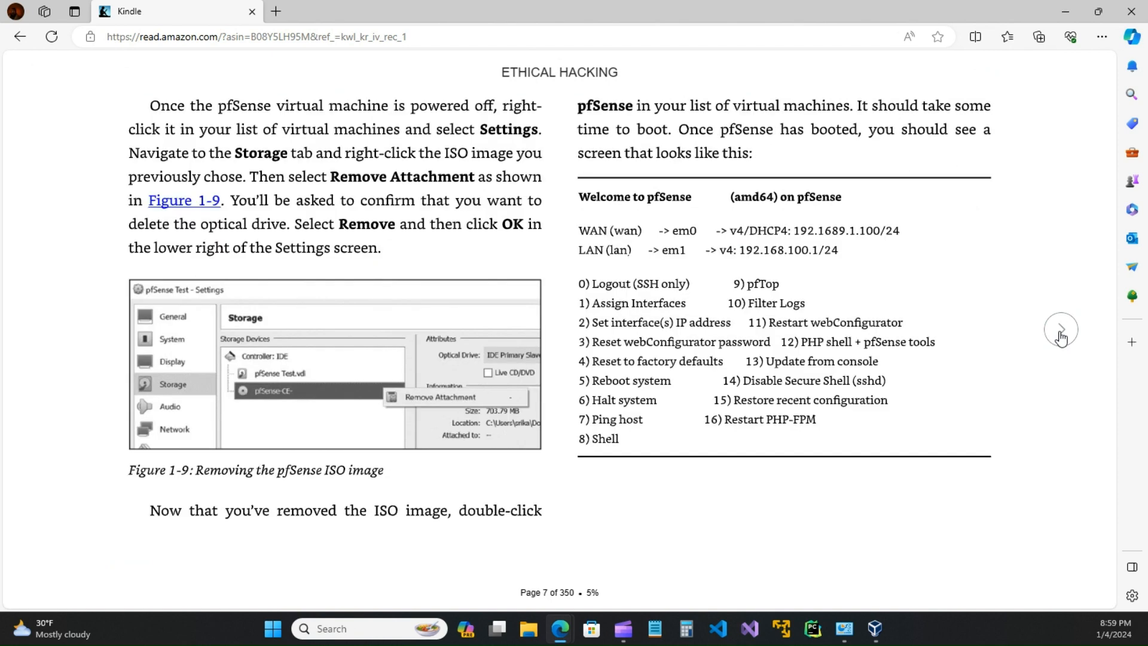
click(60, 330)
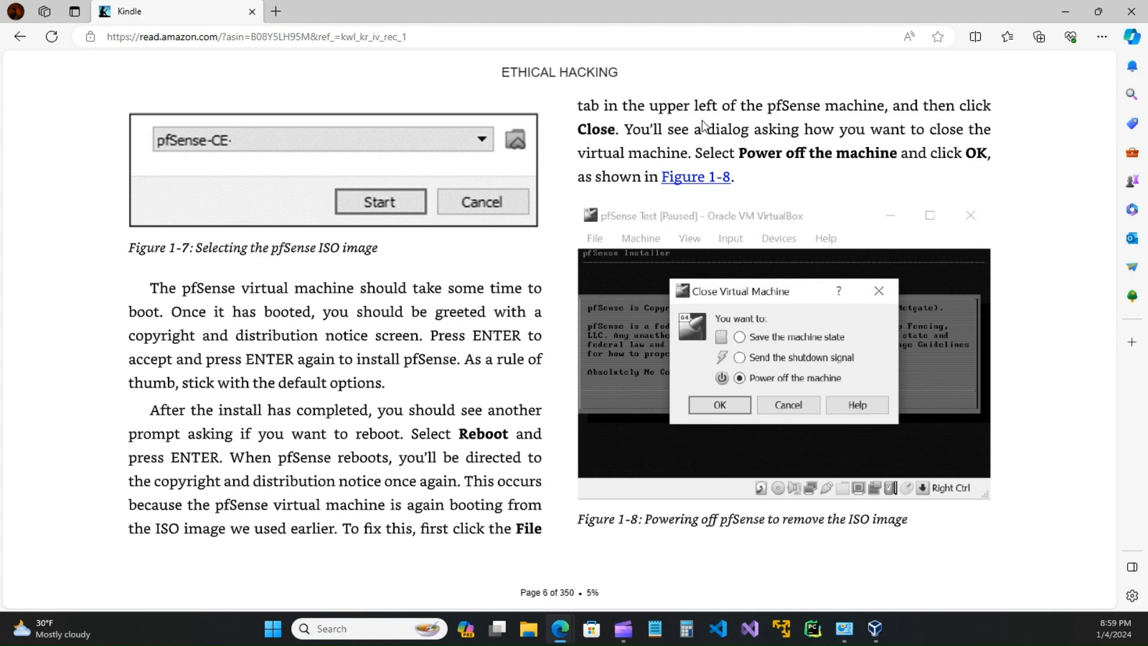
click(1061, 329)
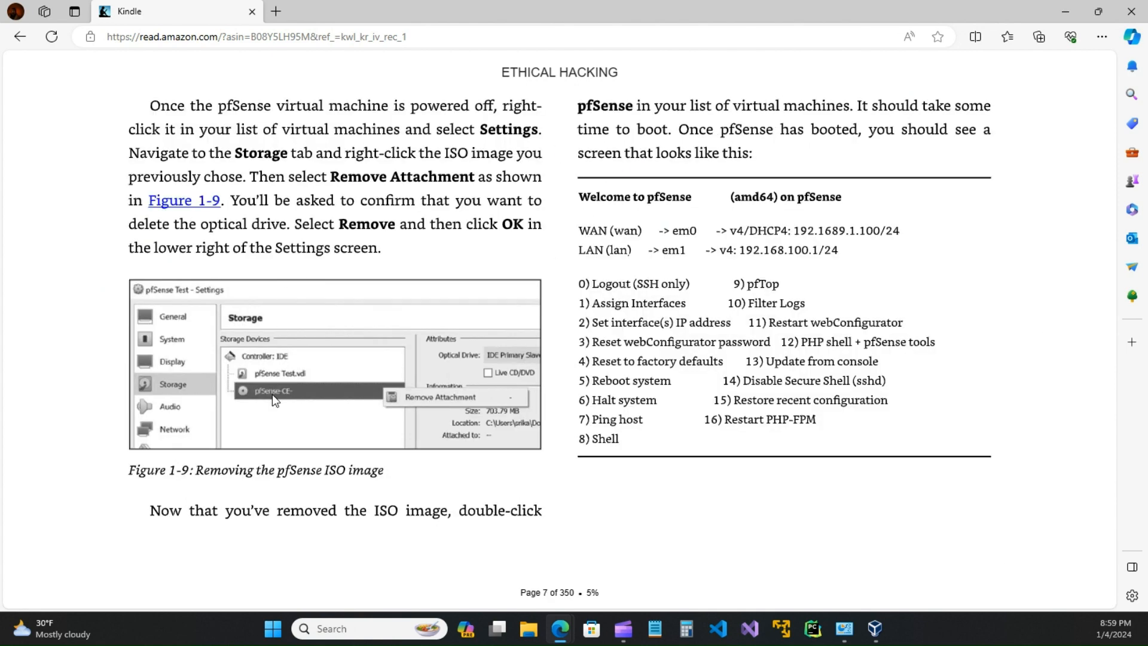
click(62, 329)
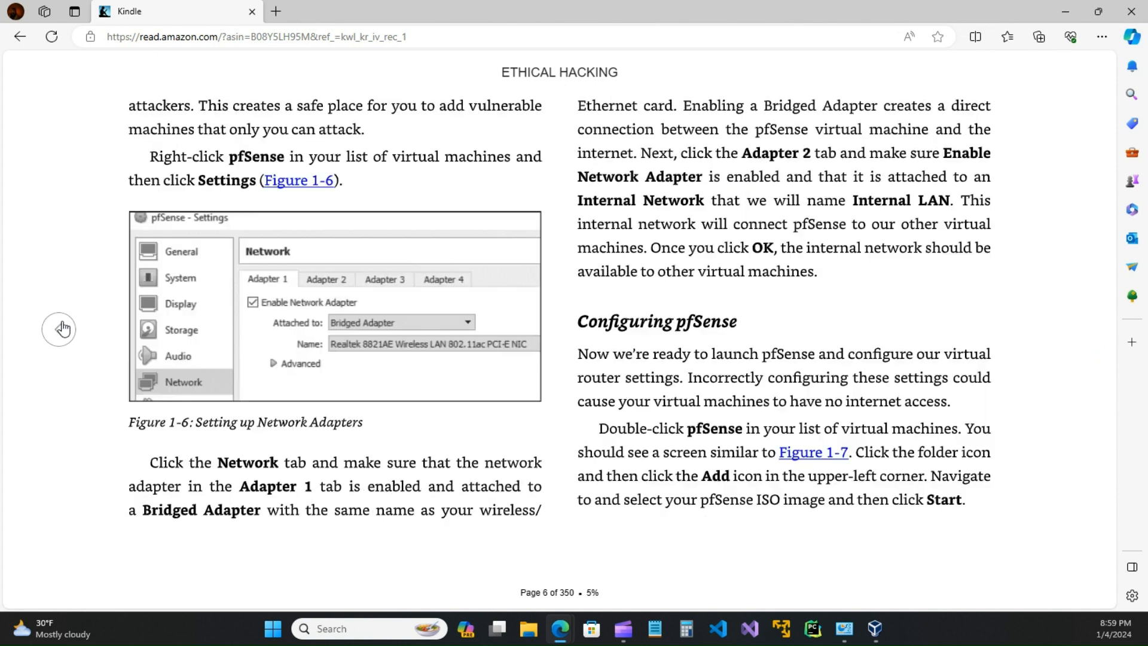
click(62, 329)
click(63, 329)
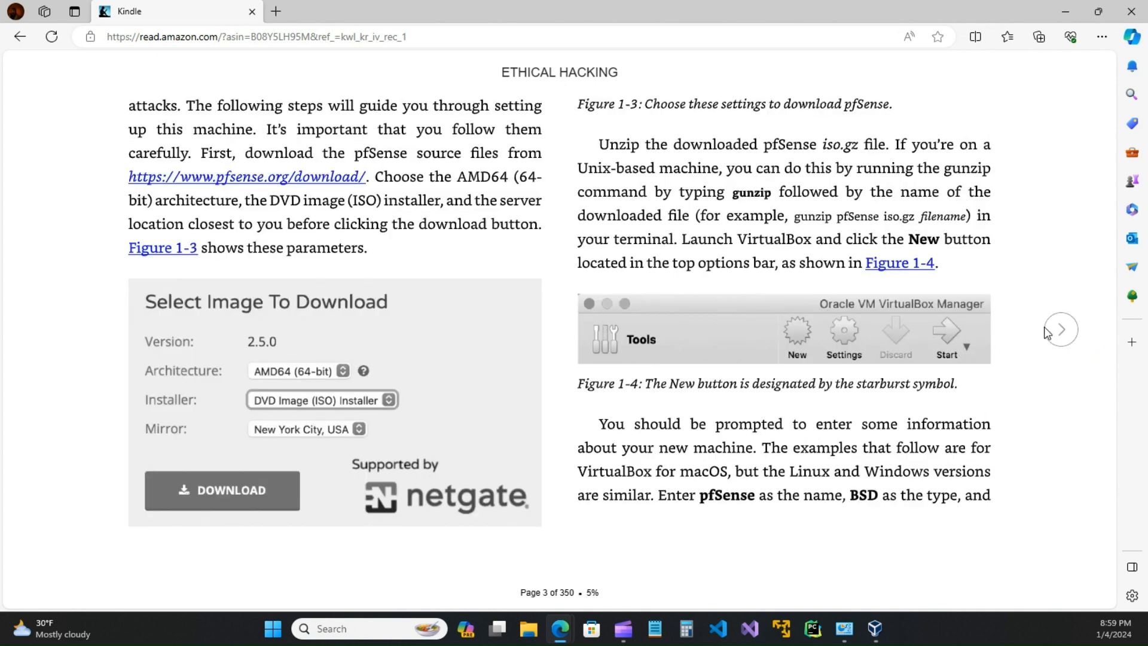
click(1064, 329)
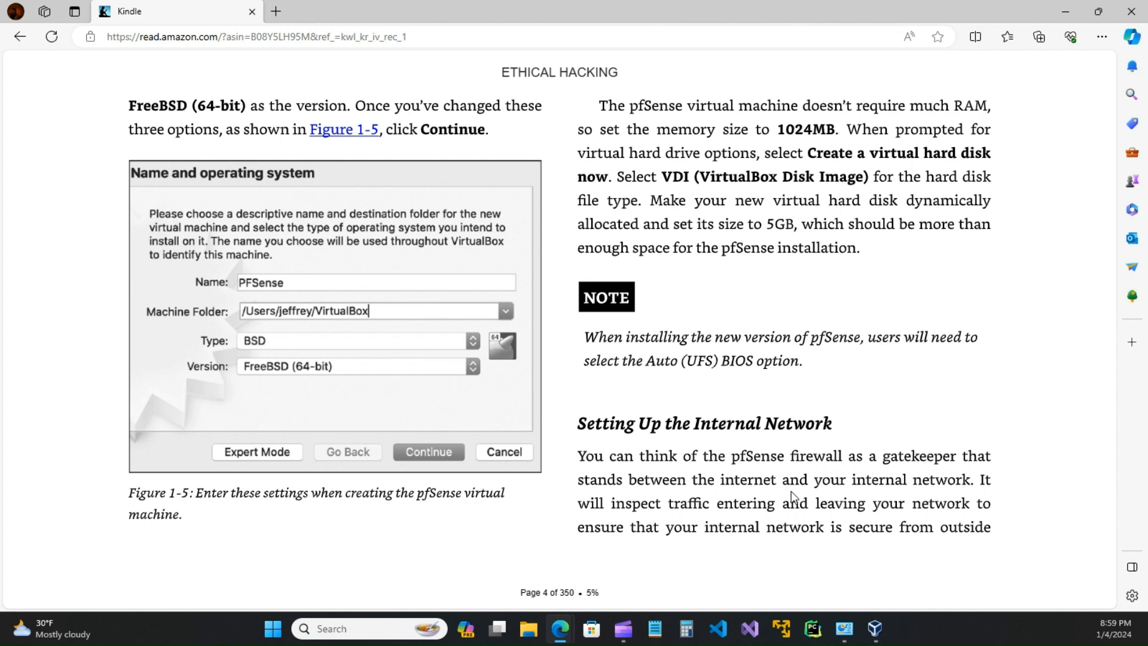
click(1063, 330)
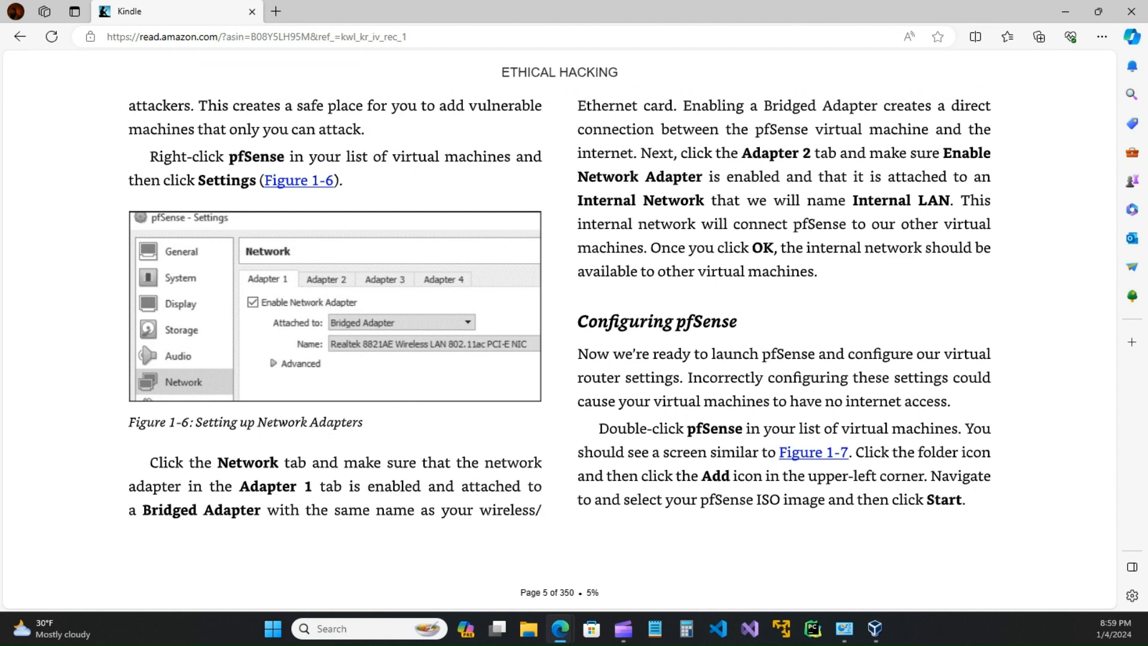
key(alt+Tab)
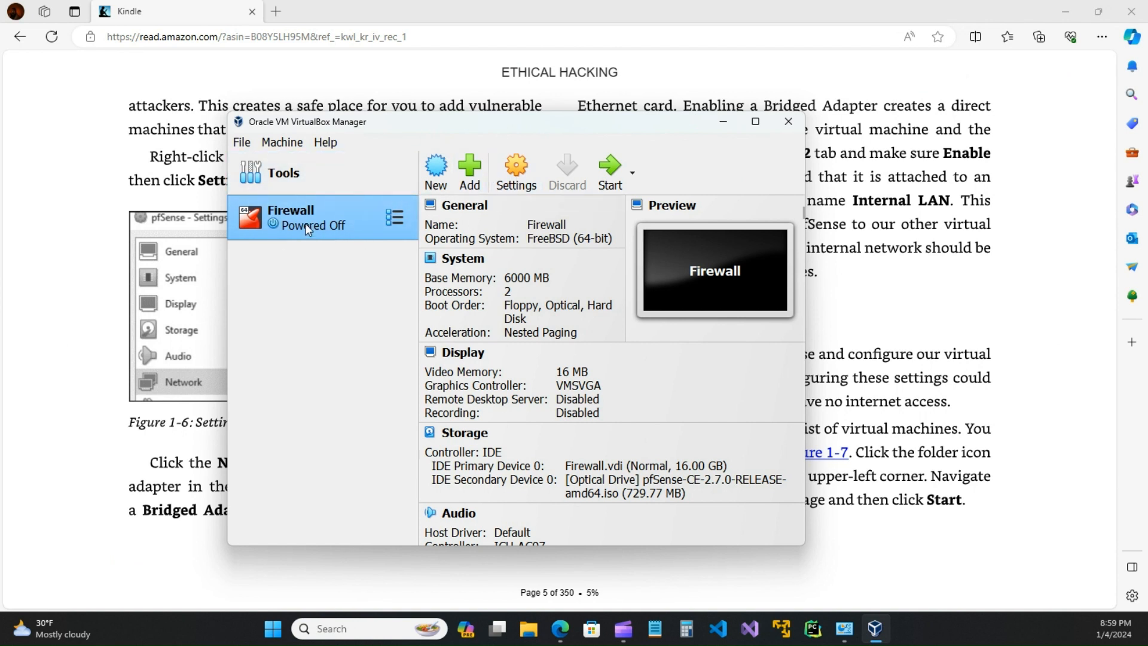
Step: Open Firewall's Settings, browse the General tabs, and show System with 6000 MB memory
click(519, 176)
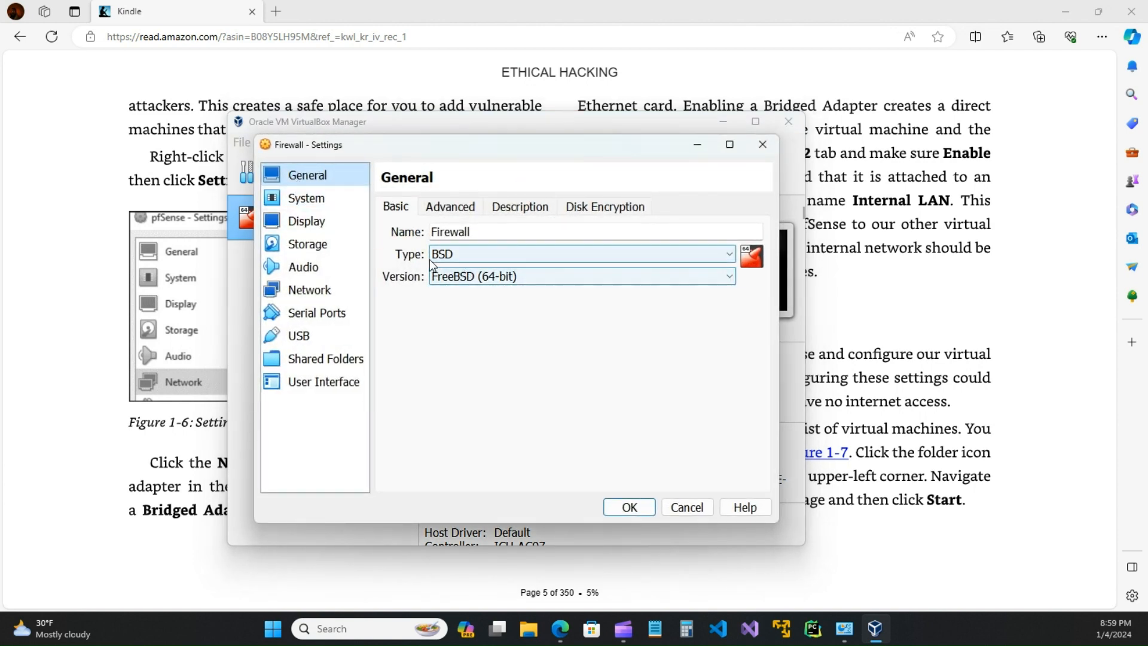
click(454, 208)
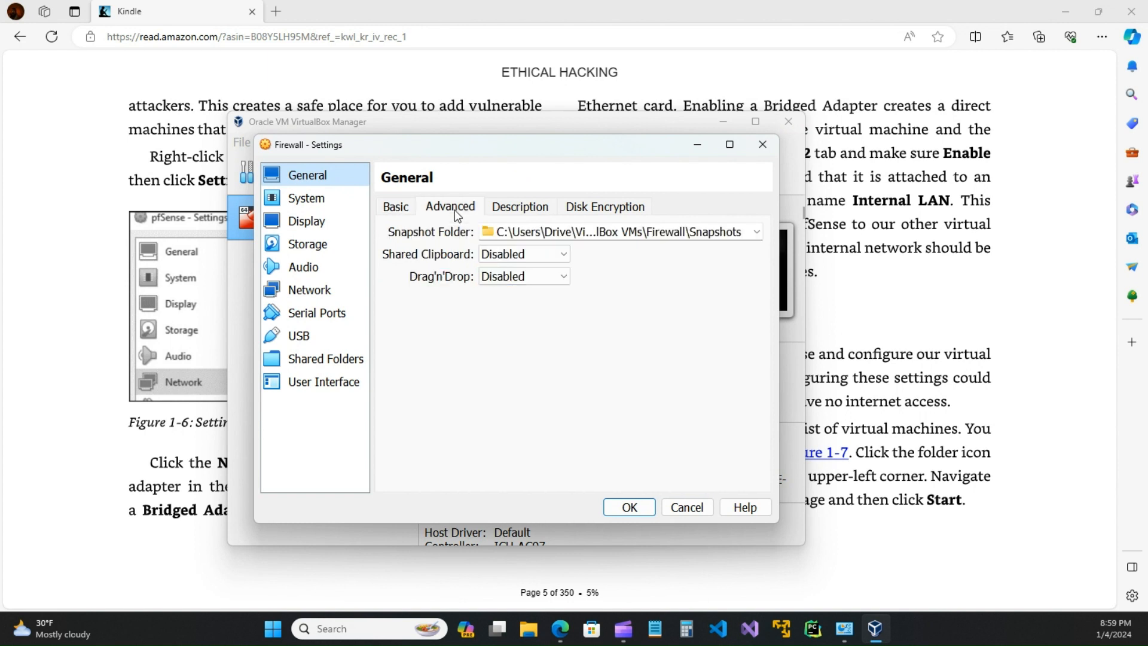
click(515, 207)
click(592, 206)
click(310, 200)
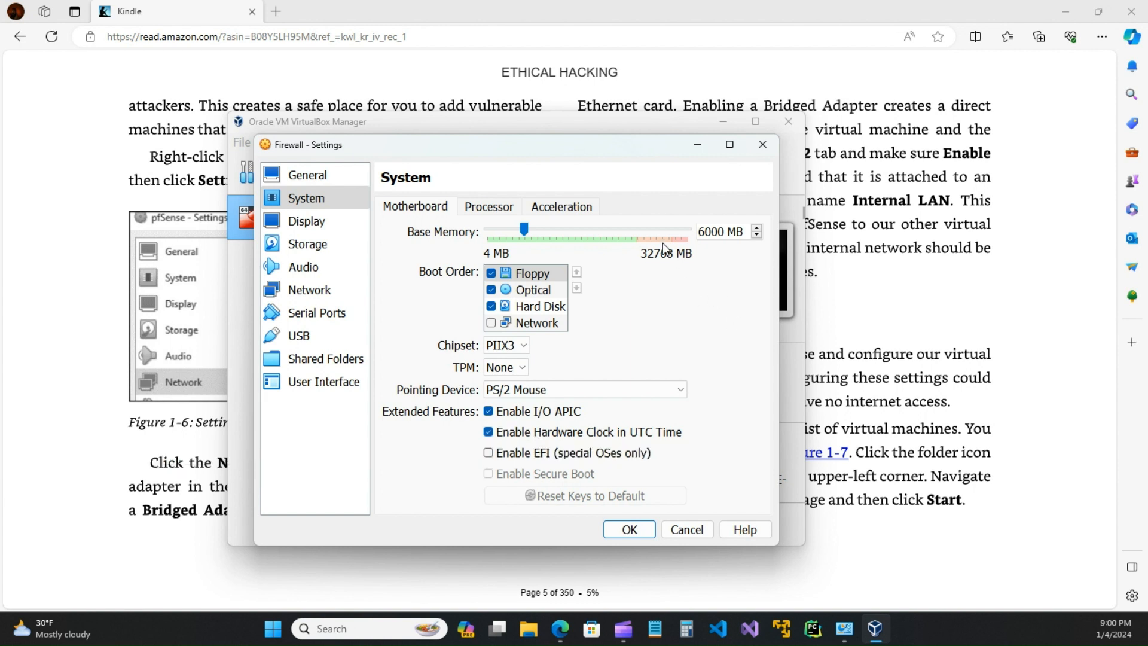
Step: Enable PAE/NX on the Firewall VM's Processor tab
click(488, 207)
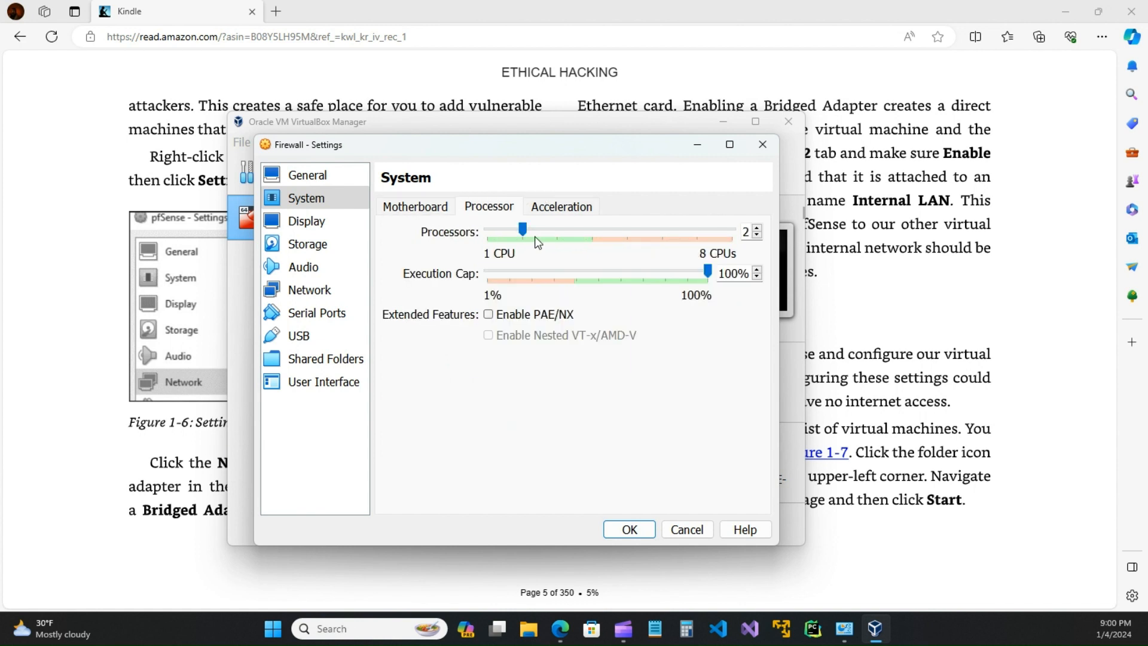
click(490, 317)
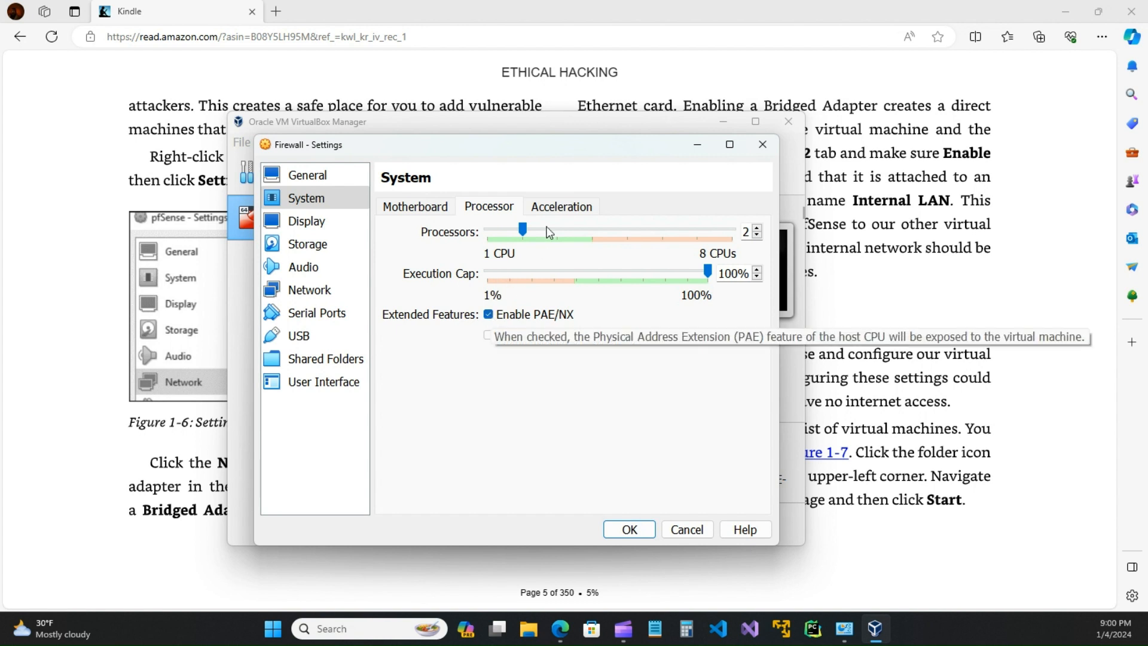
click(529, 206)
click(419, 209)
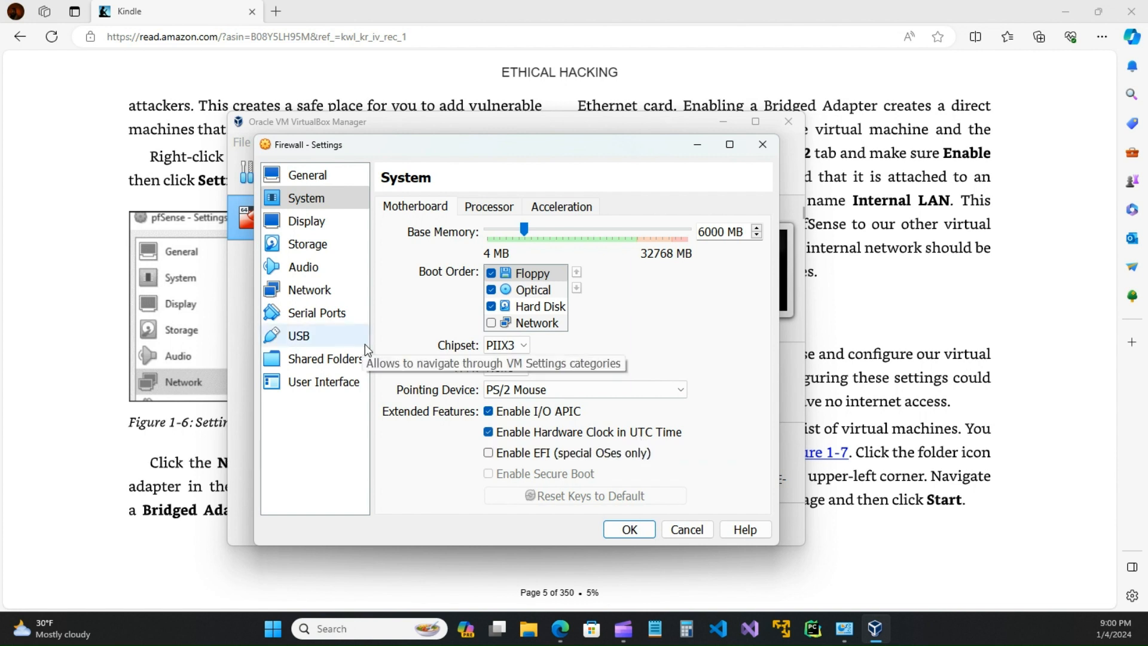
Step: Step through the Display, Storage and Audio pages to reach the Network page
click(310, 226)
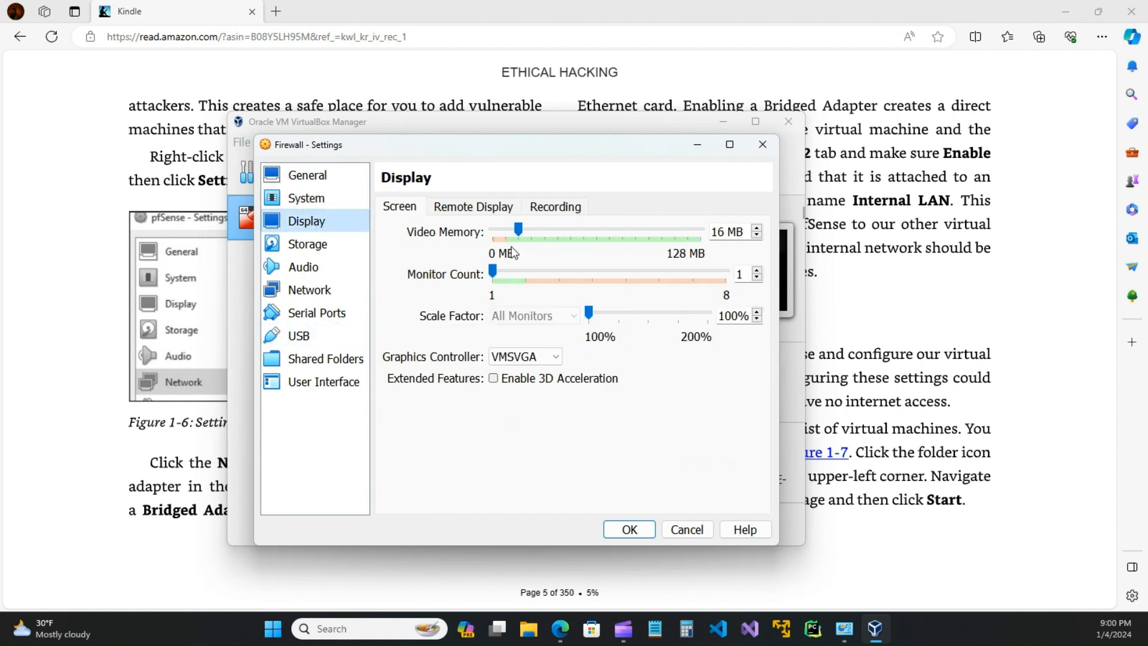
click(307, 245)
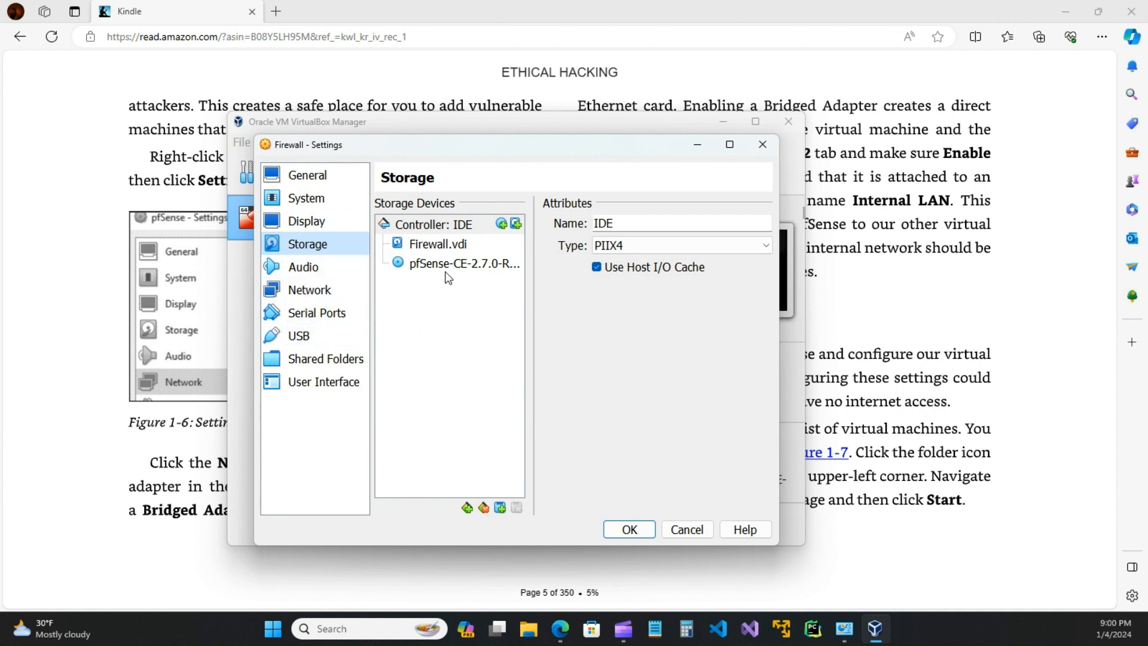
click(306, 269)
click(306, 293)
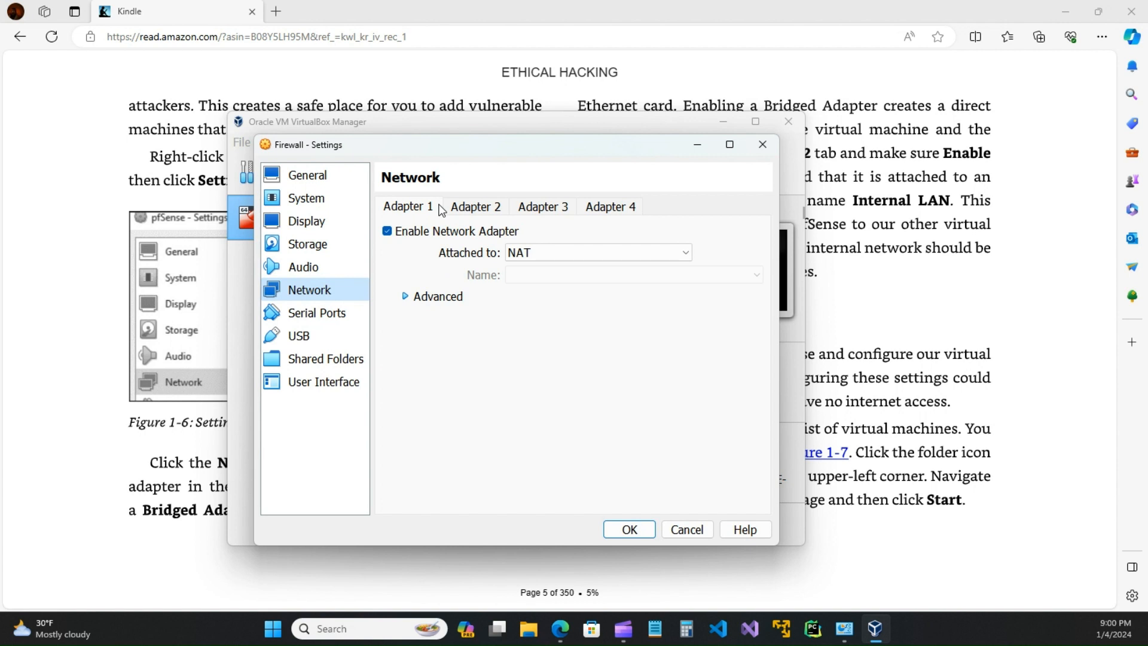
Step: Attach Adapter 1 as a Bridged Adapter on the Intel Wi-Fi 6 AX201 card
click(482, 208)
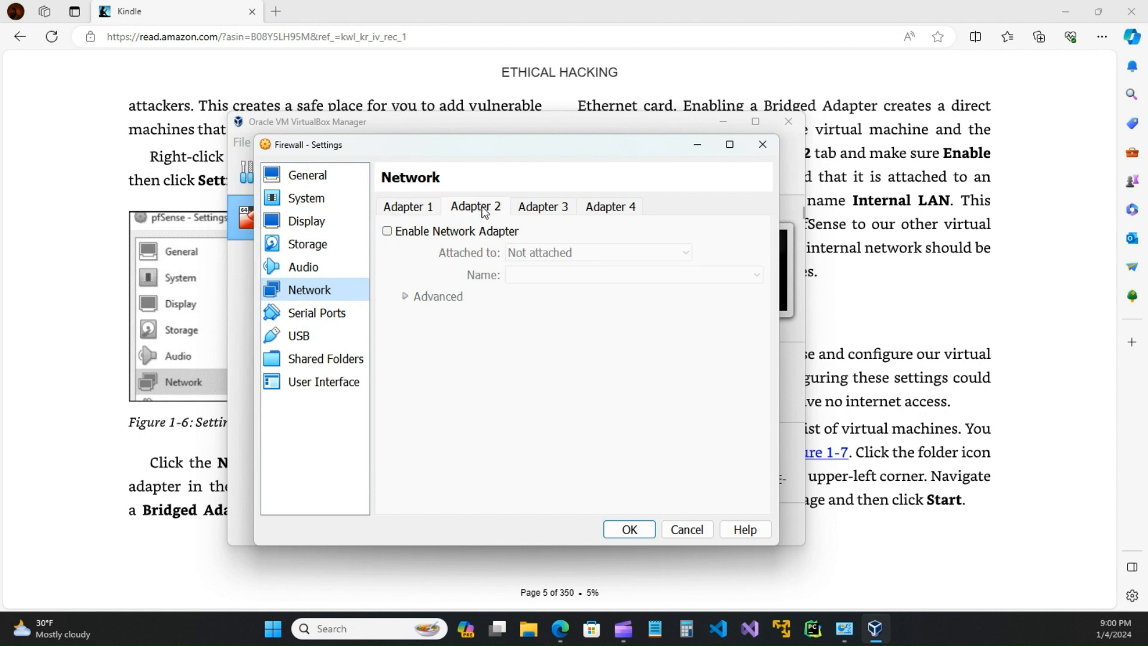
click(418, 206)
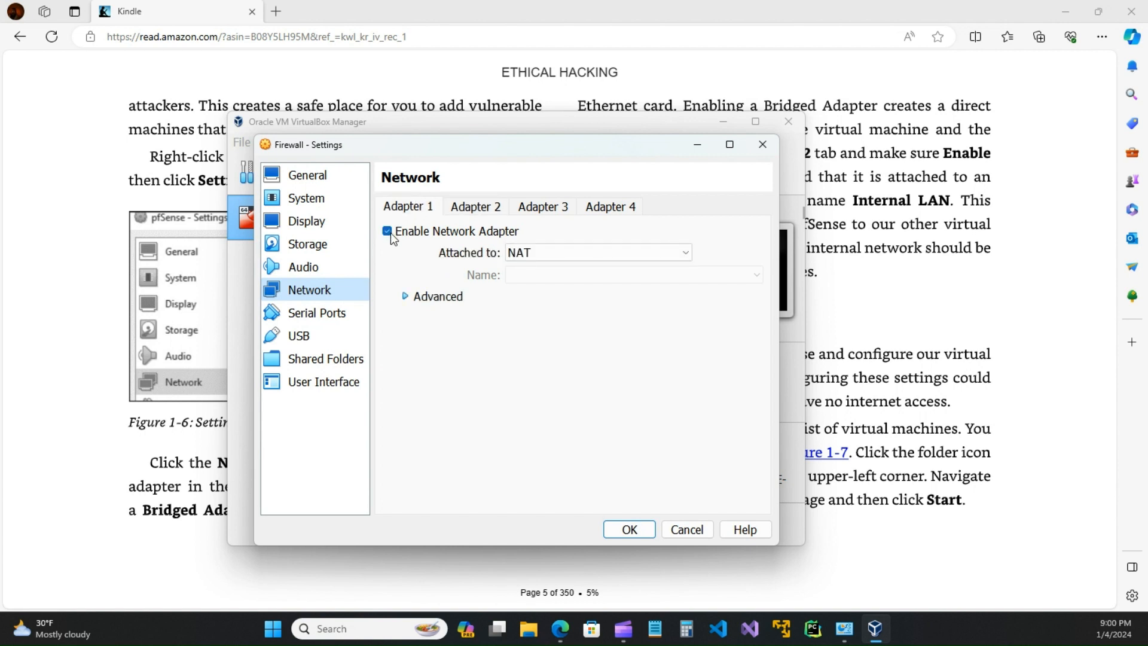
click(694, 255)
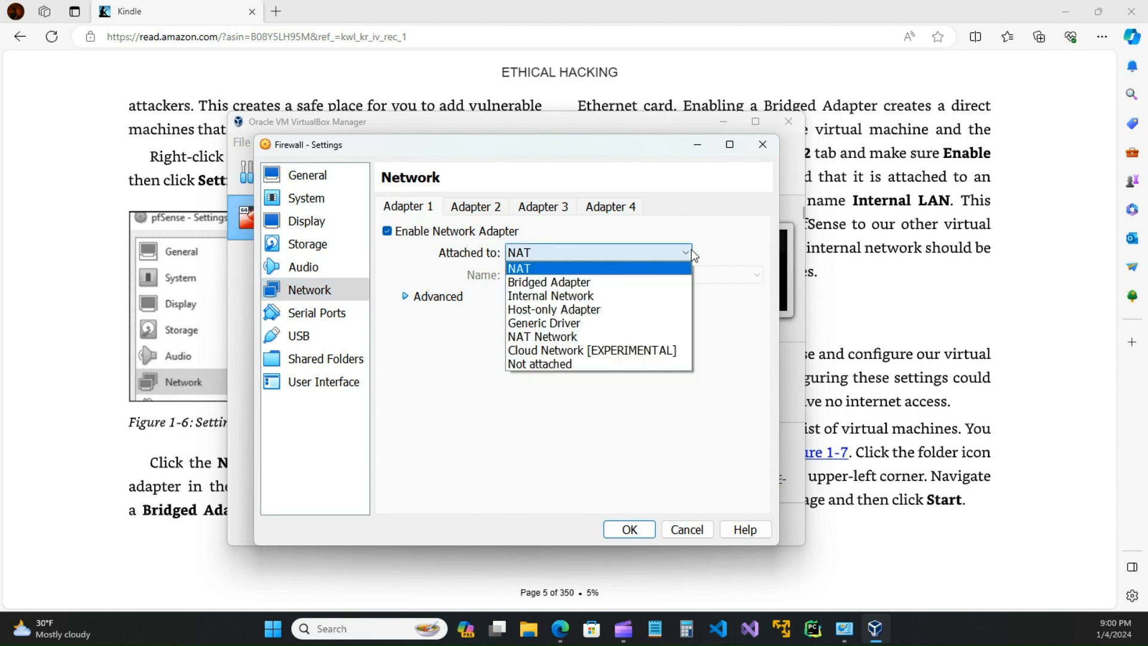
click(544, 284)
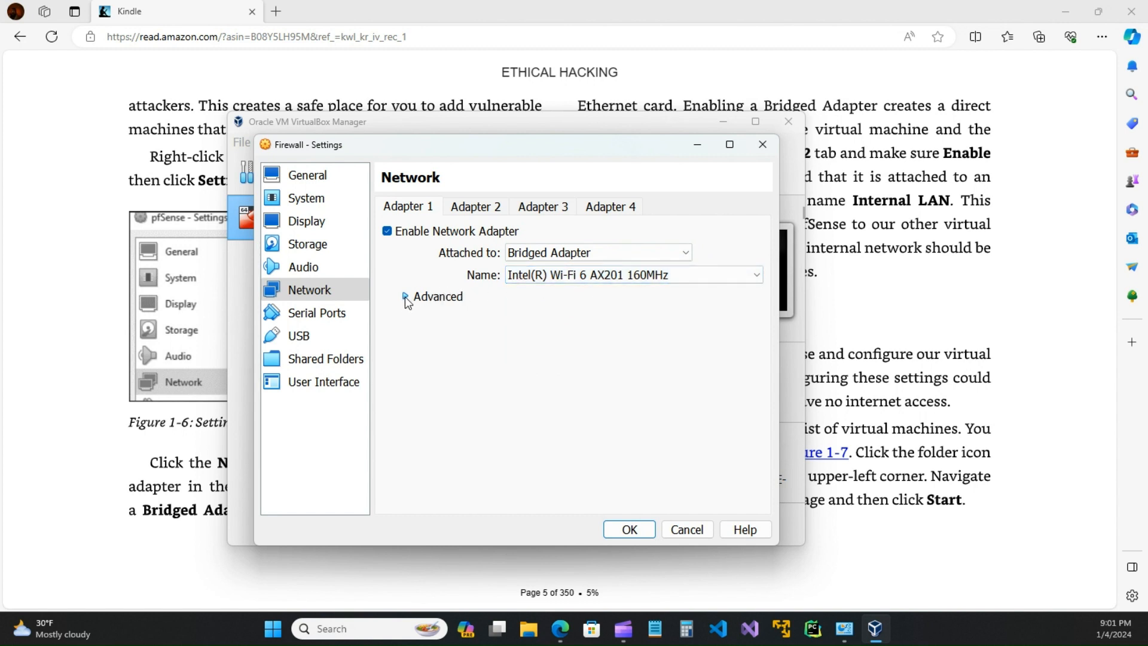
click(757, 275)
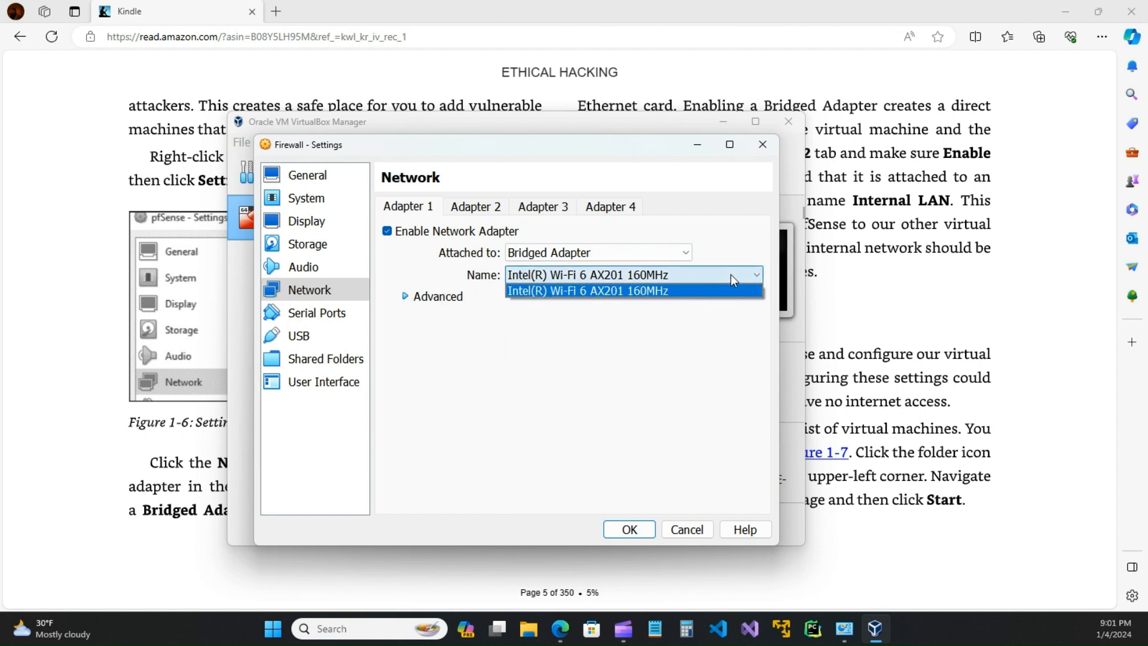
click(607, 288)
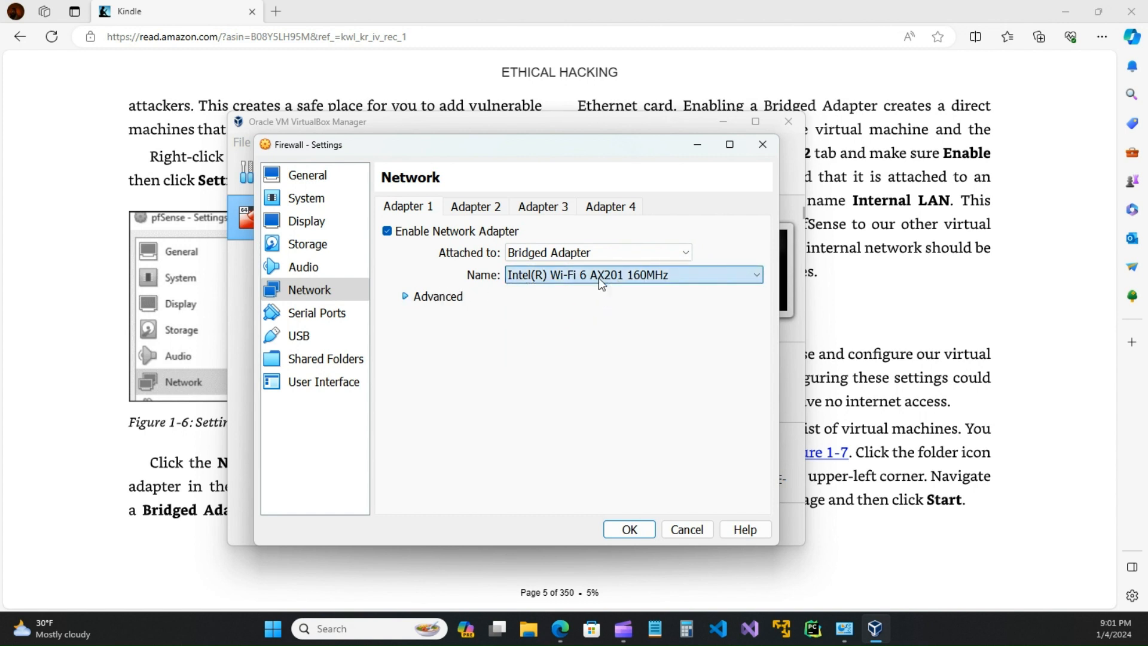
Step: Keep the Intel PRO/1000 MT Desktop type, set promiscuous mode to Allow All, and save
click(402, 298)
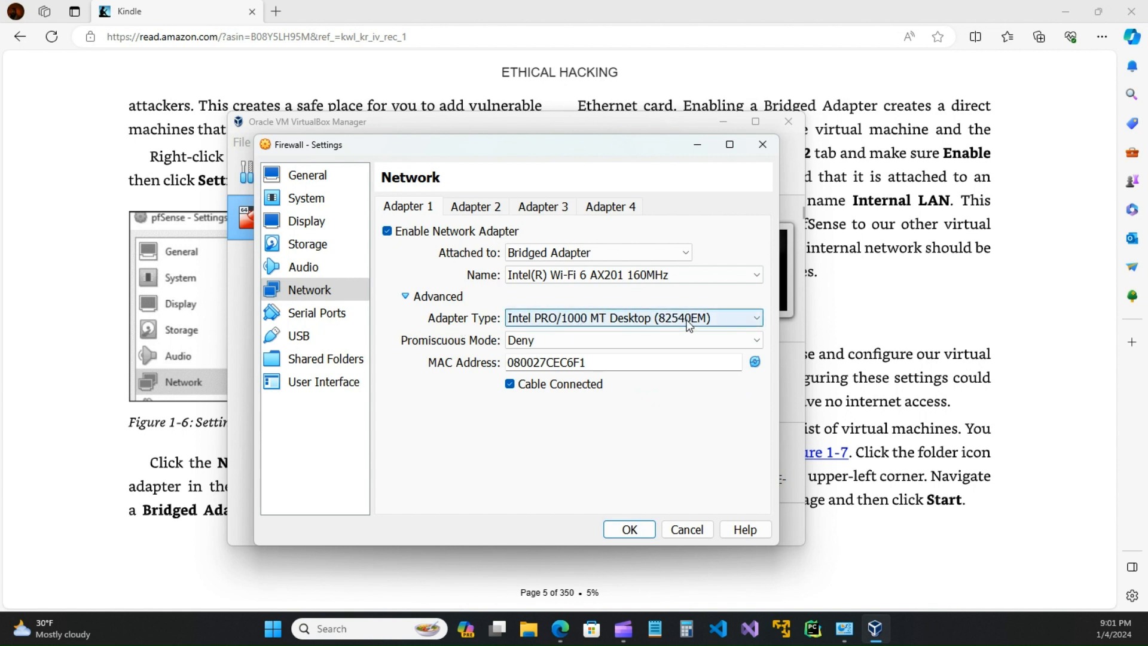
click(759, 319)
click(679, 361)
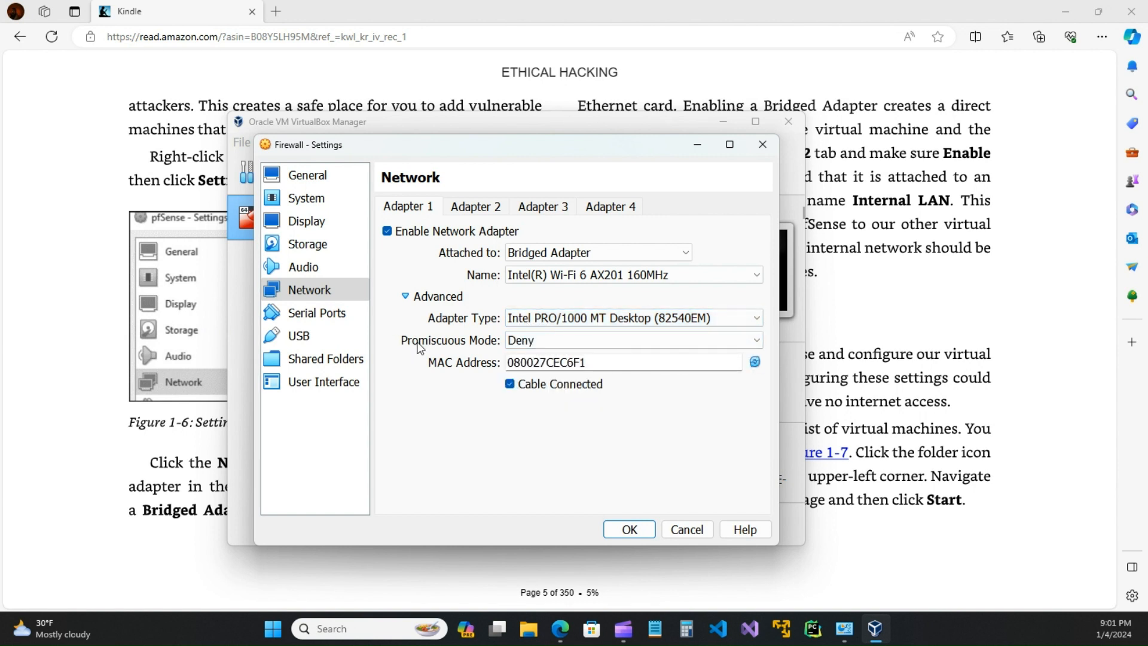
click(756, 344)
click(536, 384)
click(477, 210)
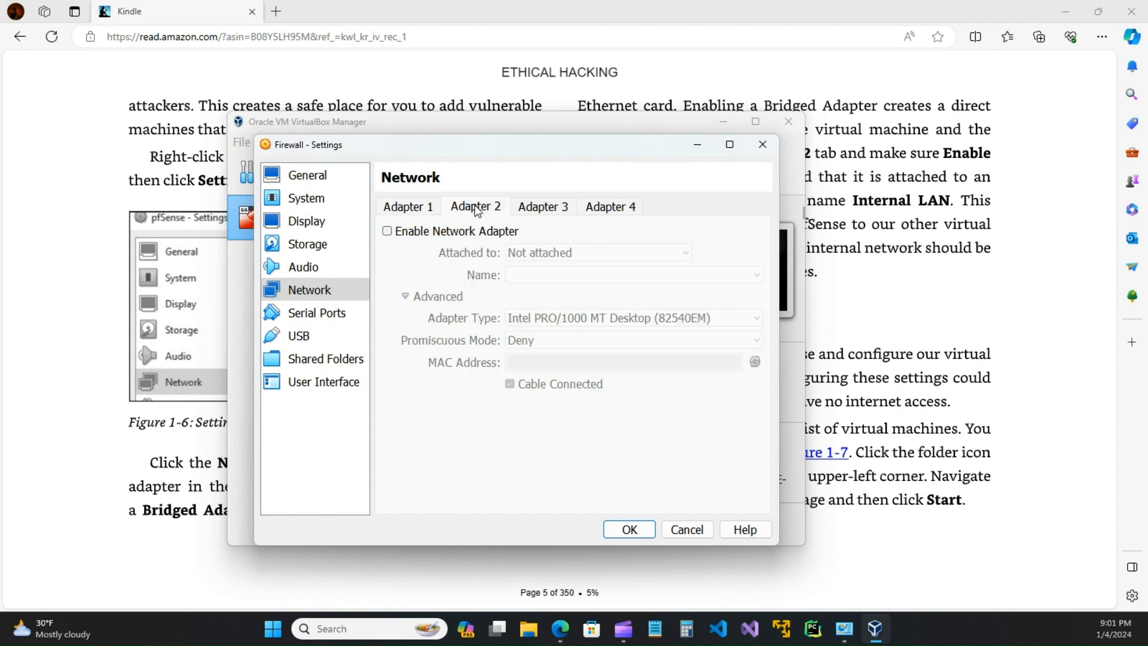
click(415, 213)
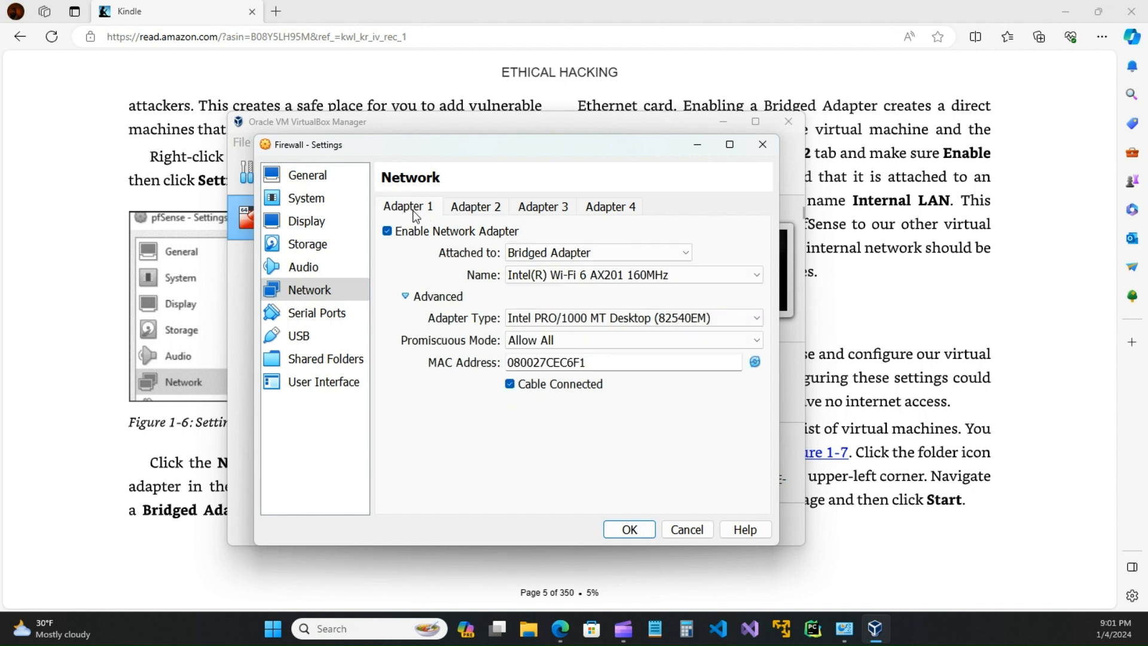
click(640, 532)
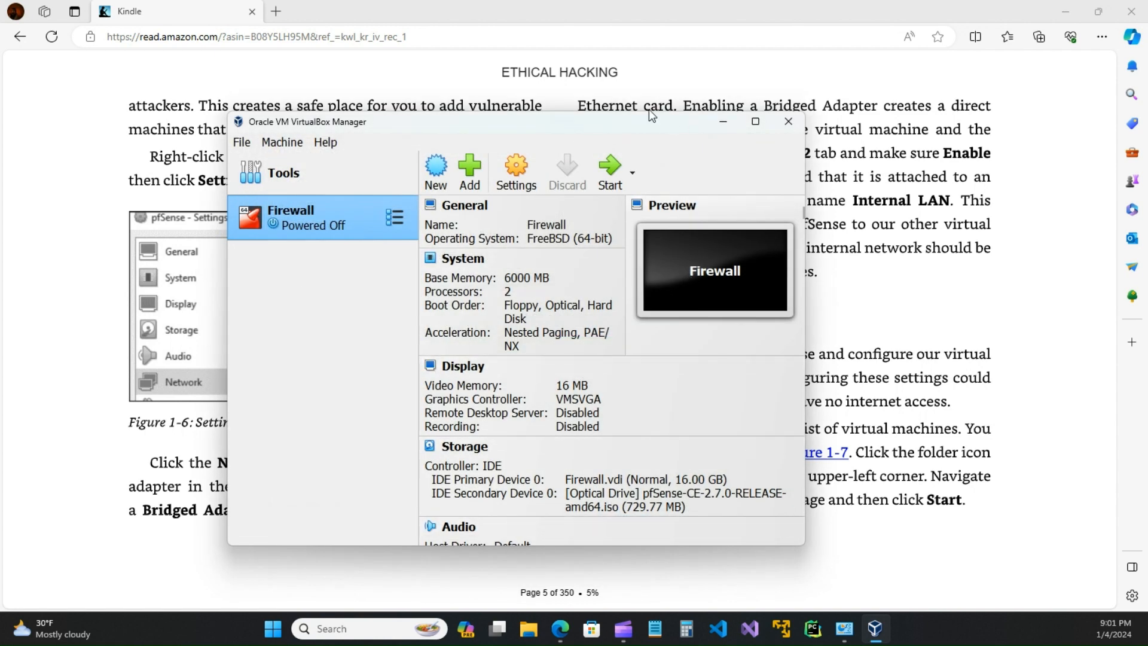
Step: Enable the Firewall VM's Adapter 2 and attach it to Internal Network 'intnet'
drag(635, 122, 650, 98)
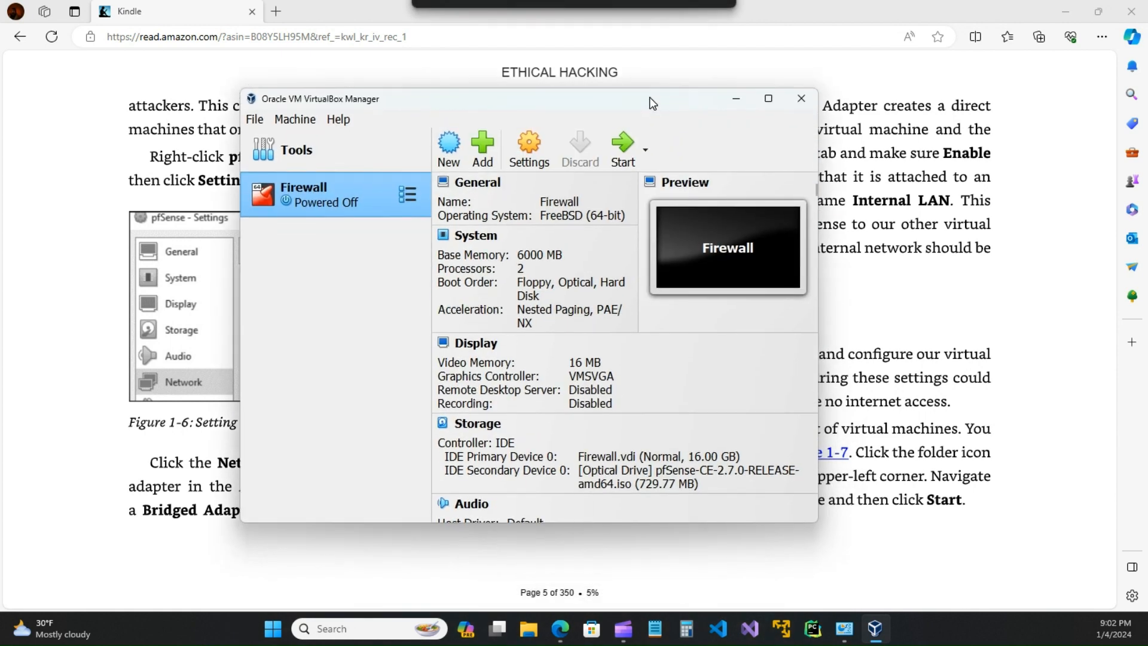
click(527, 149)
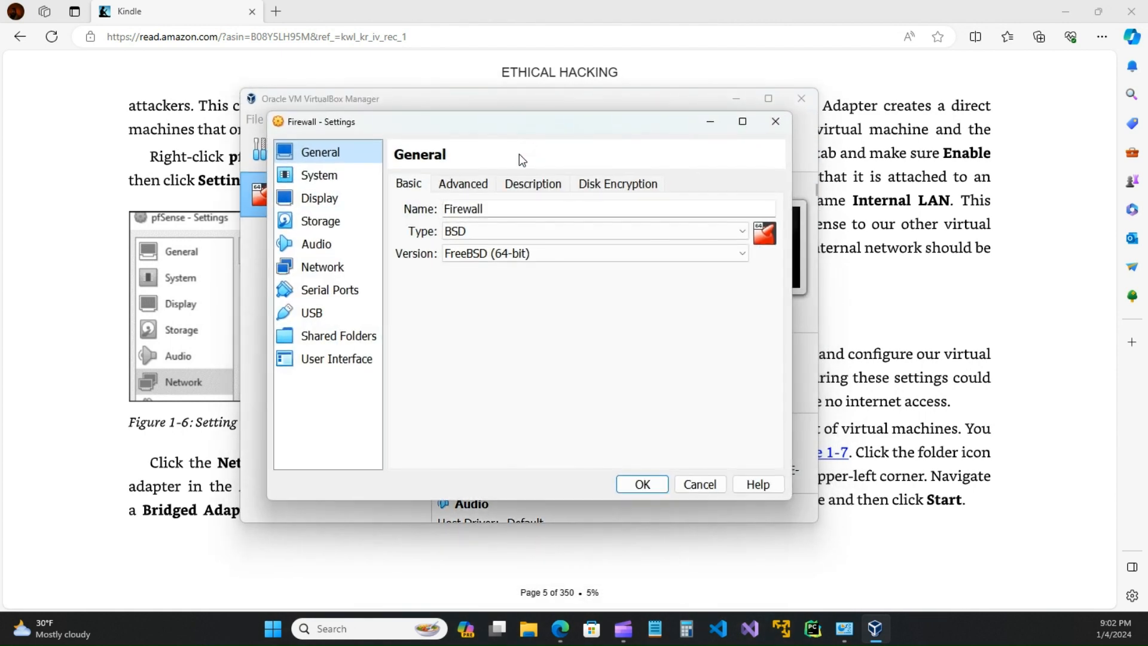
click(312, 267)
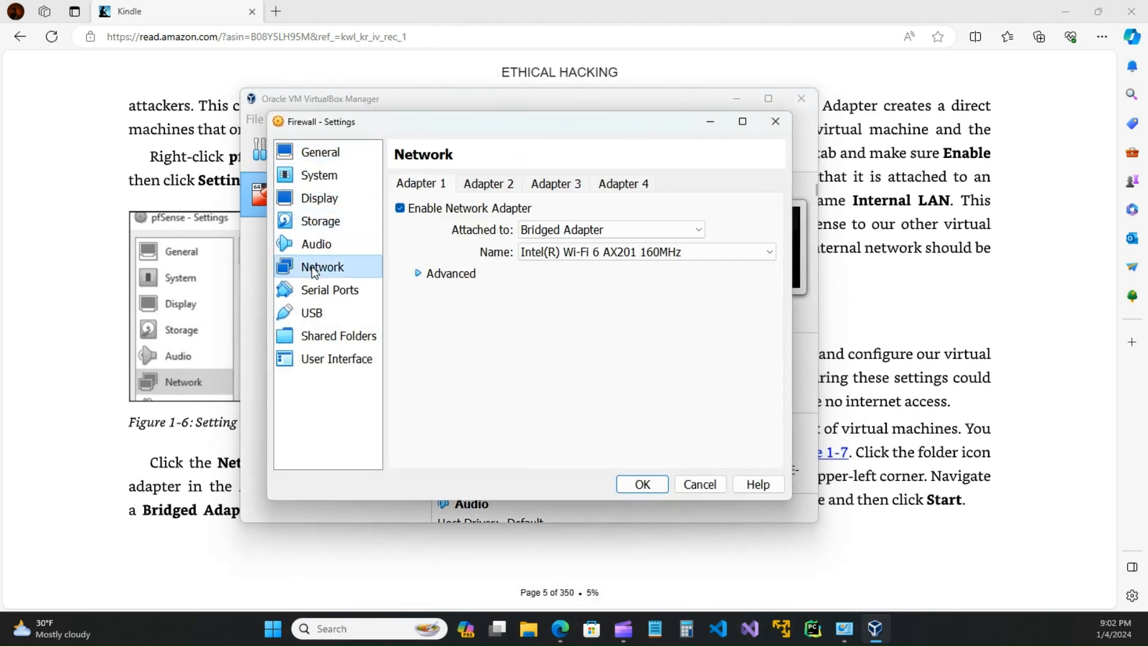
click(490, 183)
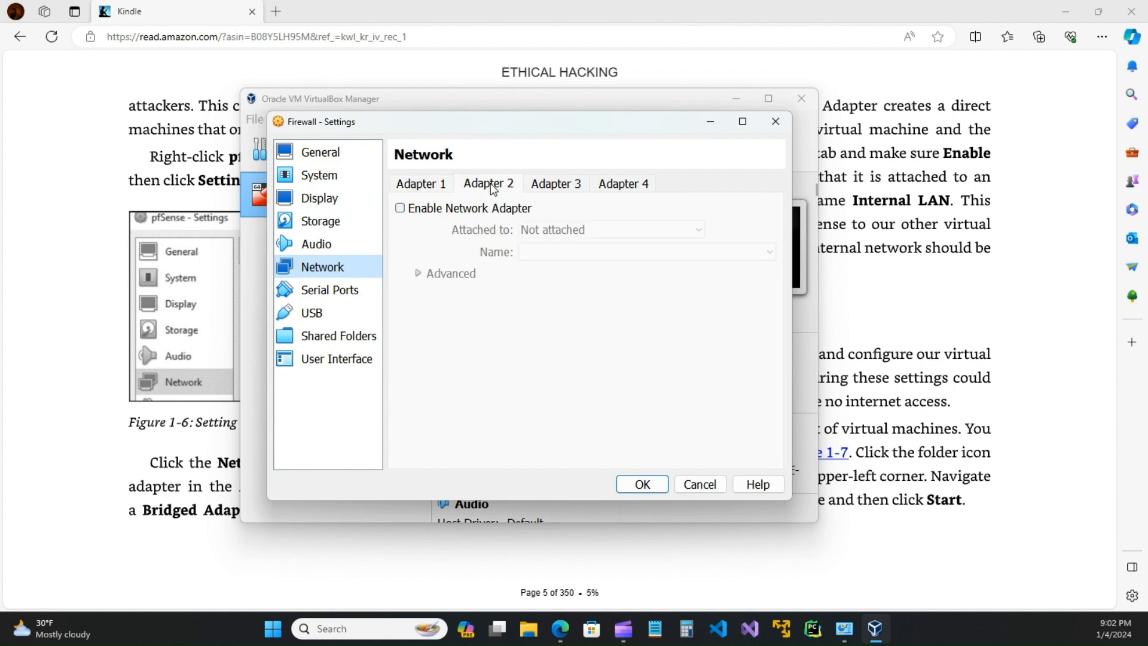
click(400, 207)
click(697, 229)
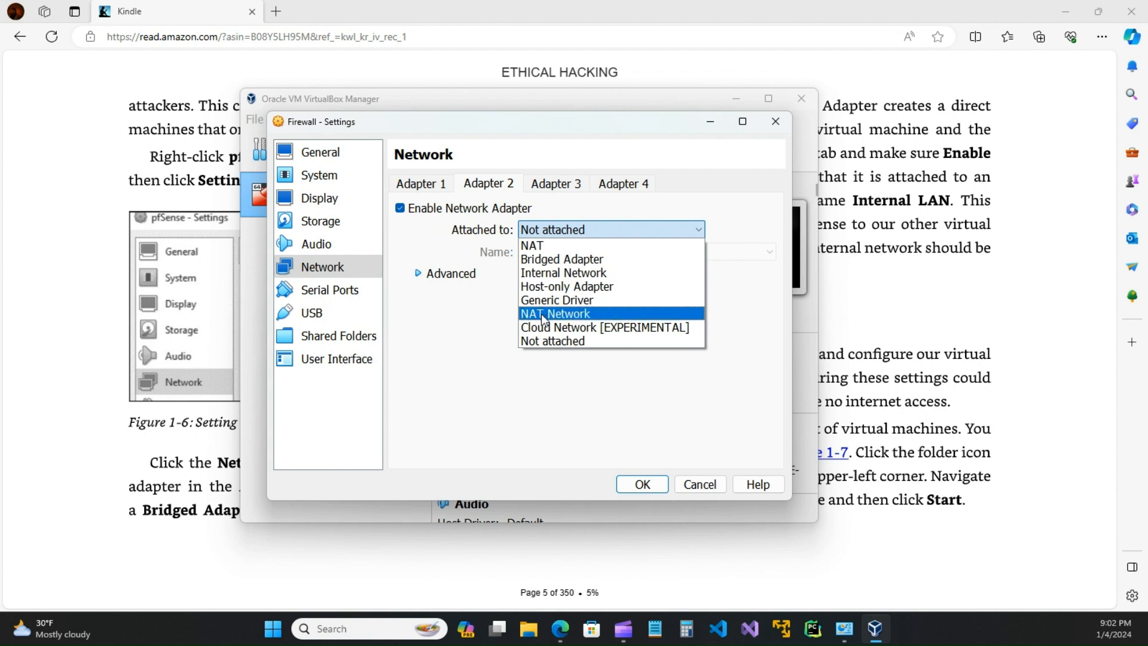
click(546, 274)
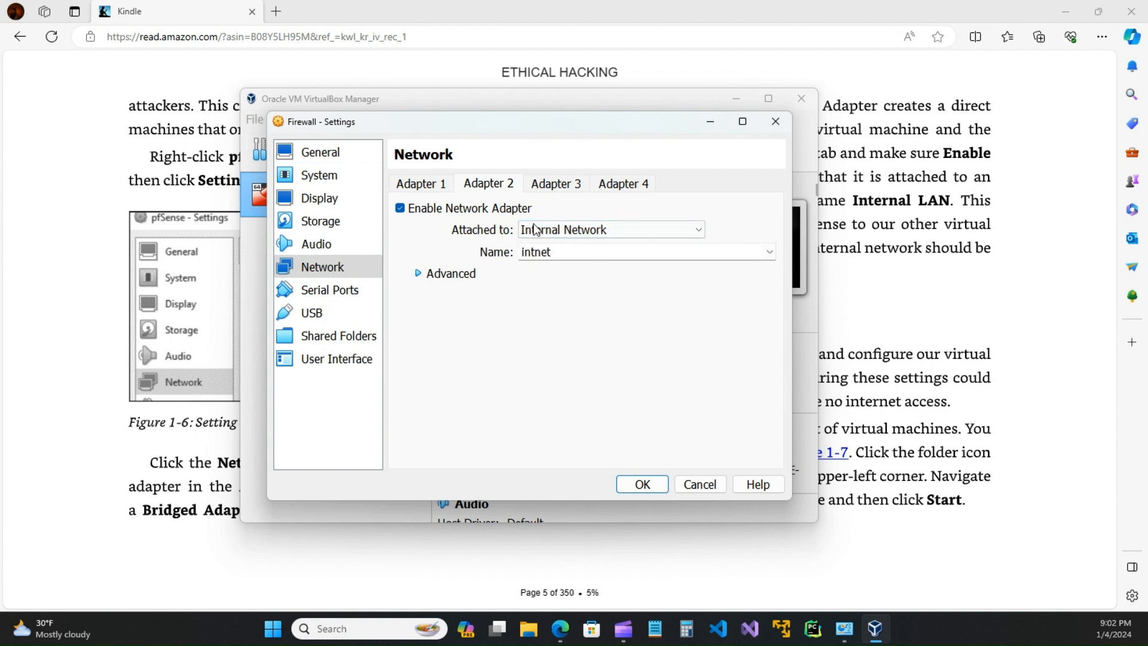
click(771, 251)
click(770, 251)
Step: Recheck Adapter 1, leaving it on the same host network card
click(426, 186)
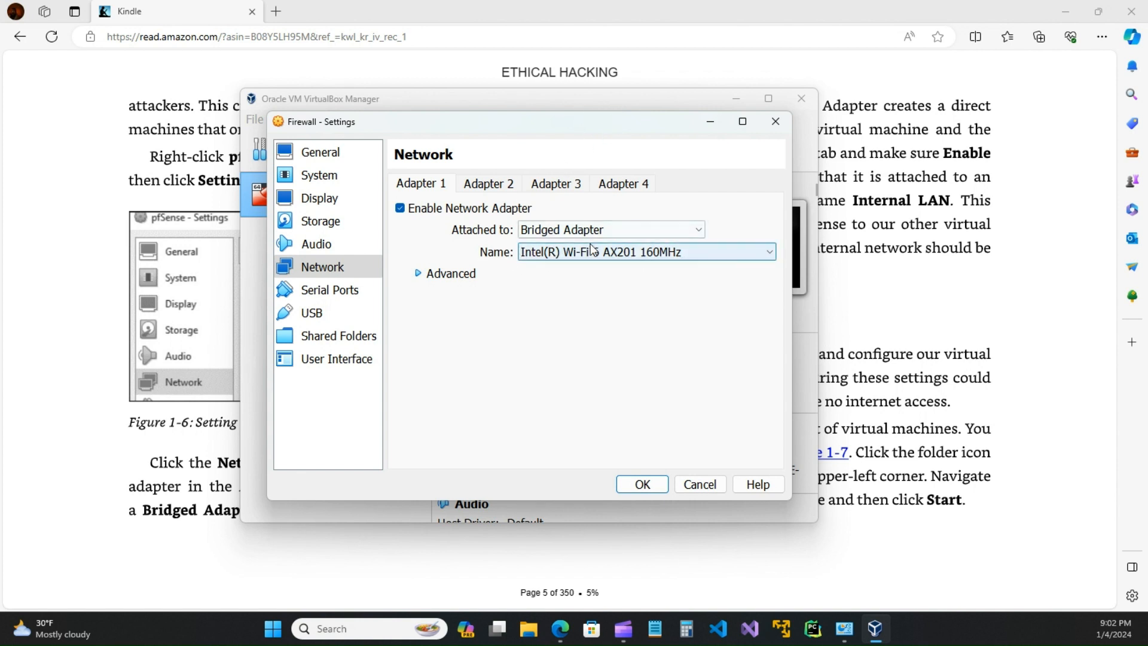
click(768, 251)
click(768, 251)
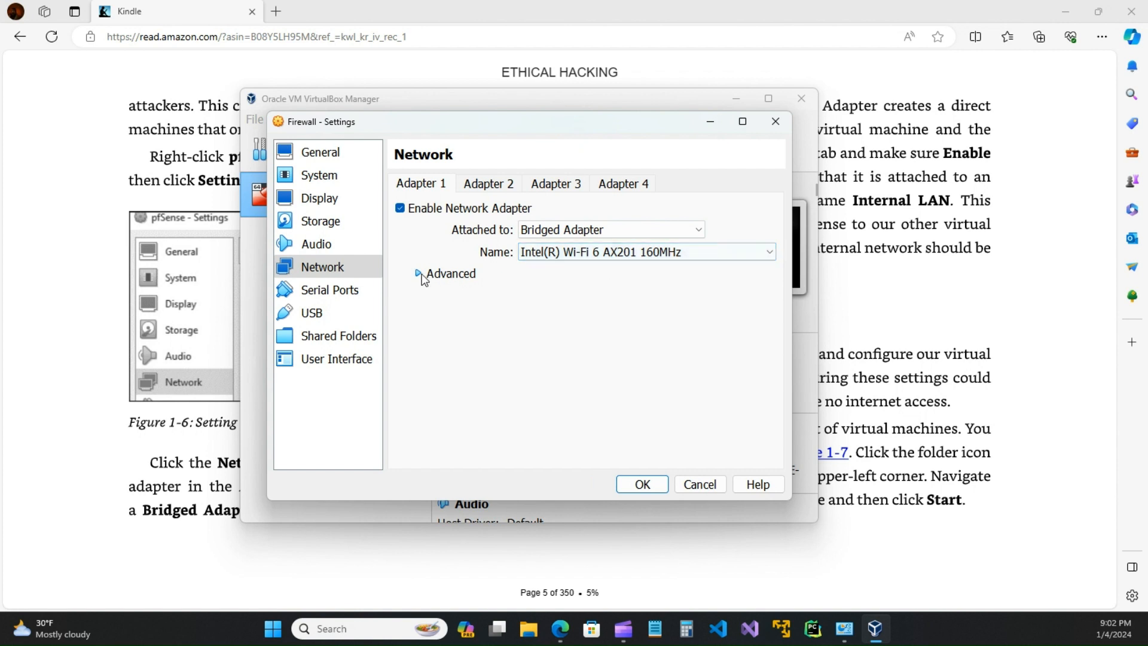
click(530, 255)
click(551, 260)
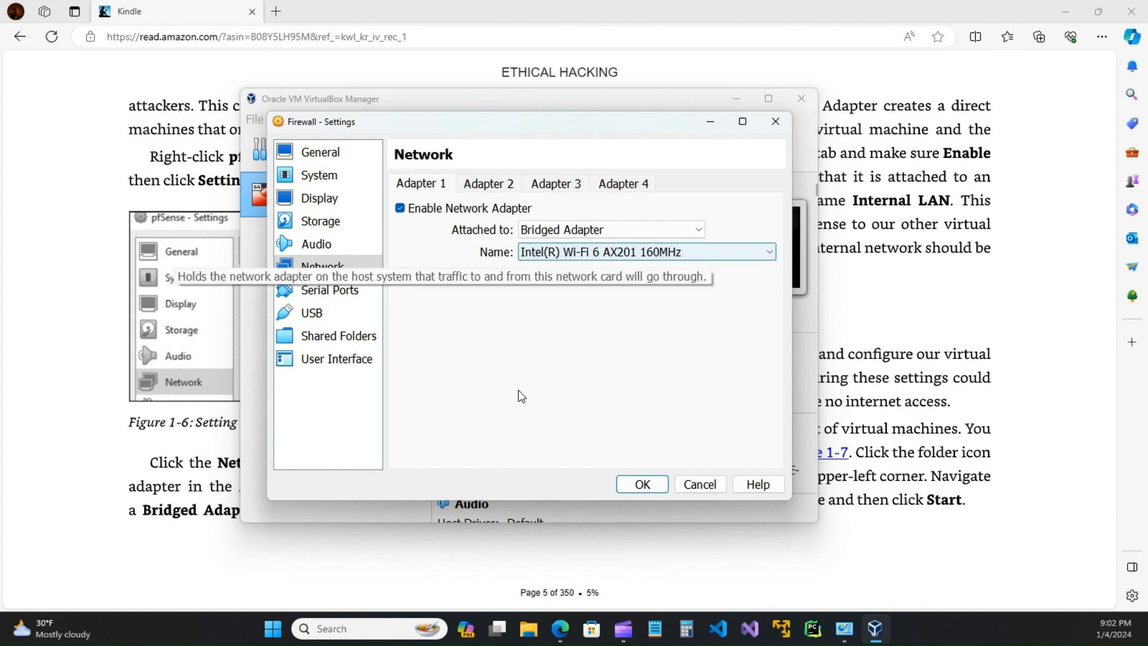
Step: On Adapter 2, confirm intnet, set promiscuous mode to Allow All, and save
click(485, 183)
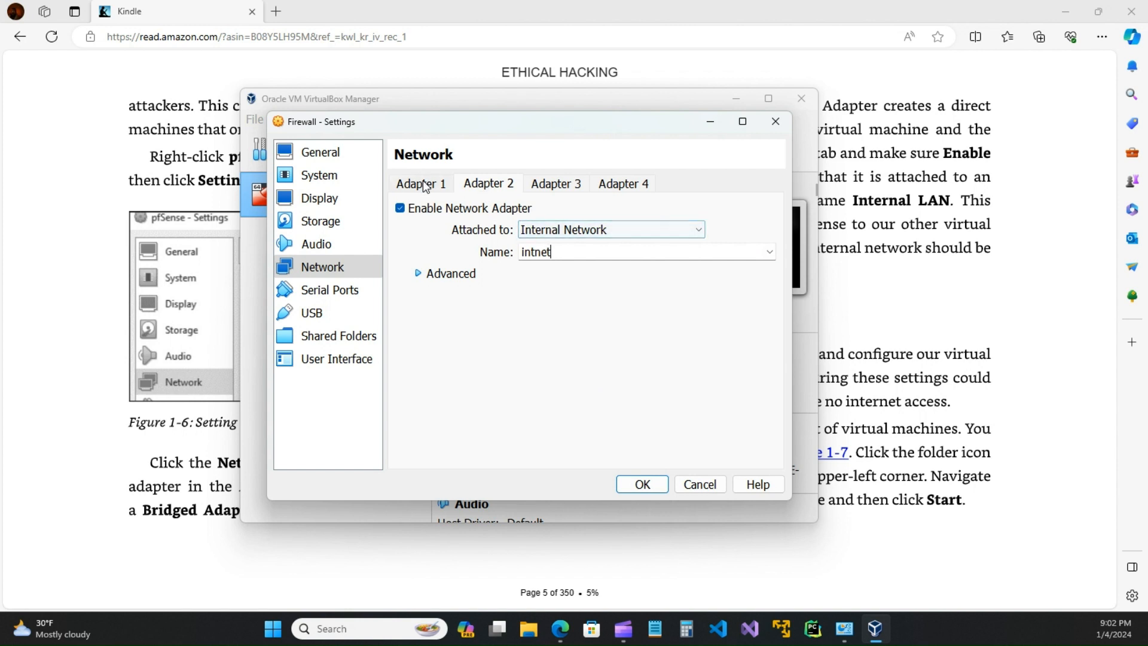
click(698, 231)
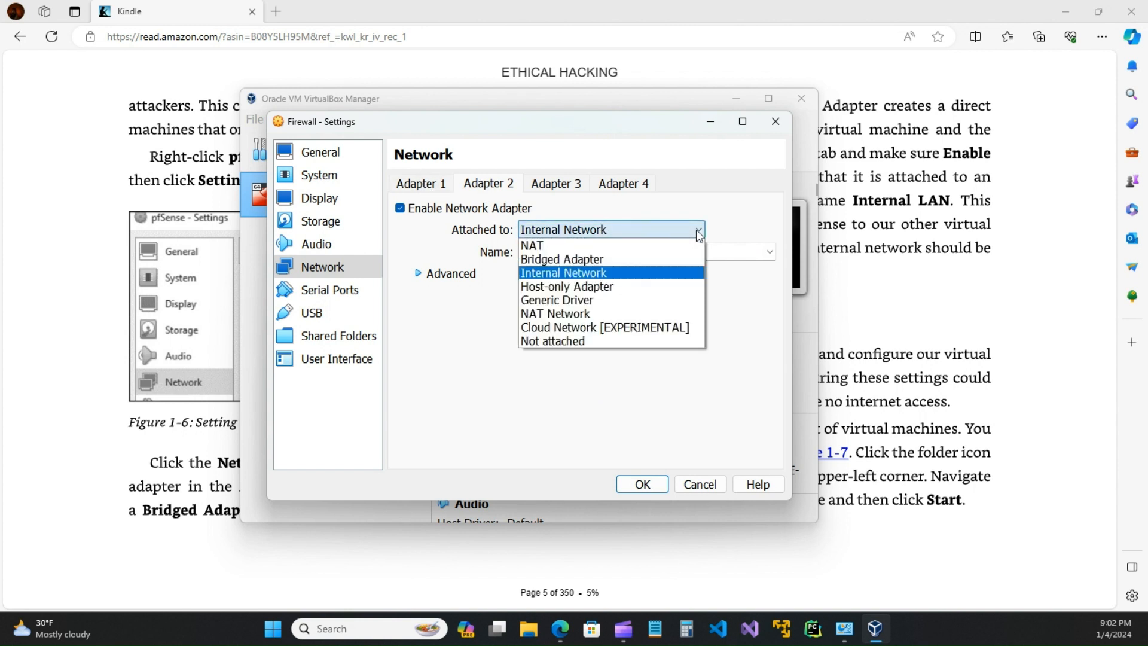
click(575, 274)
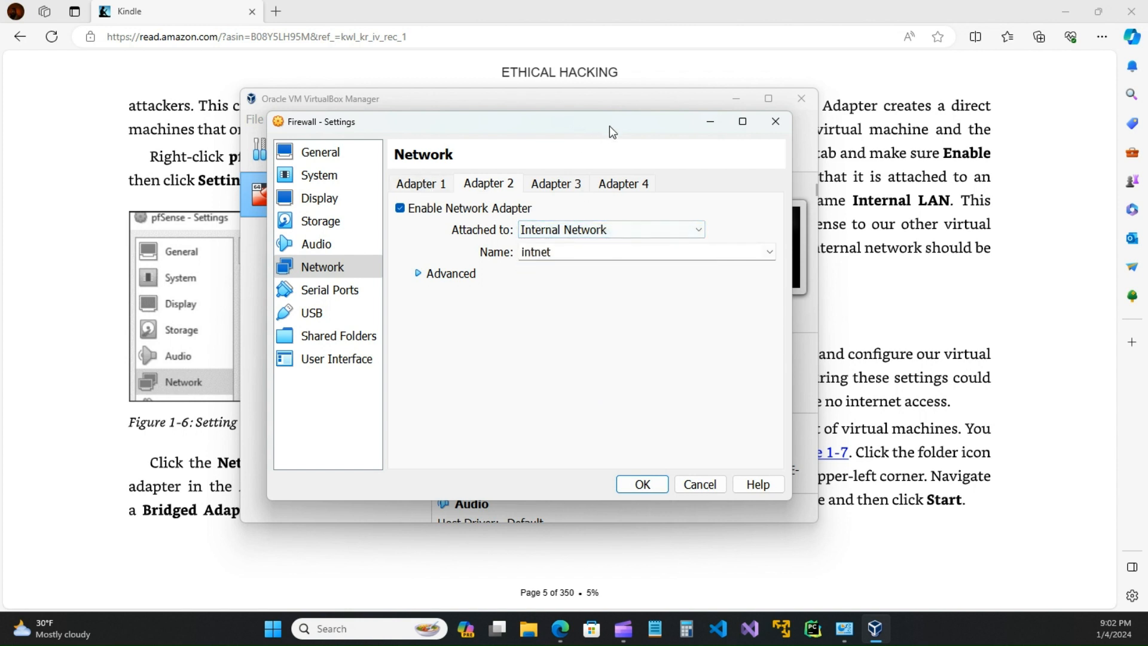
click(436, 275)
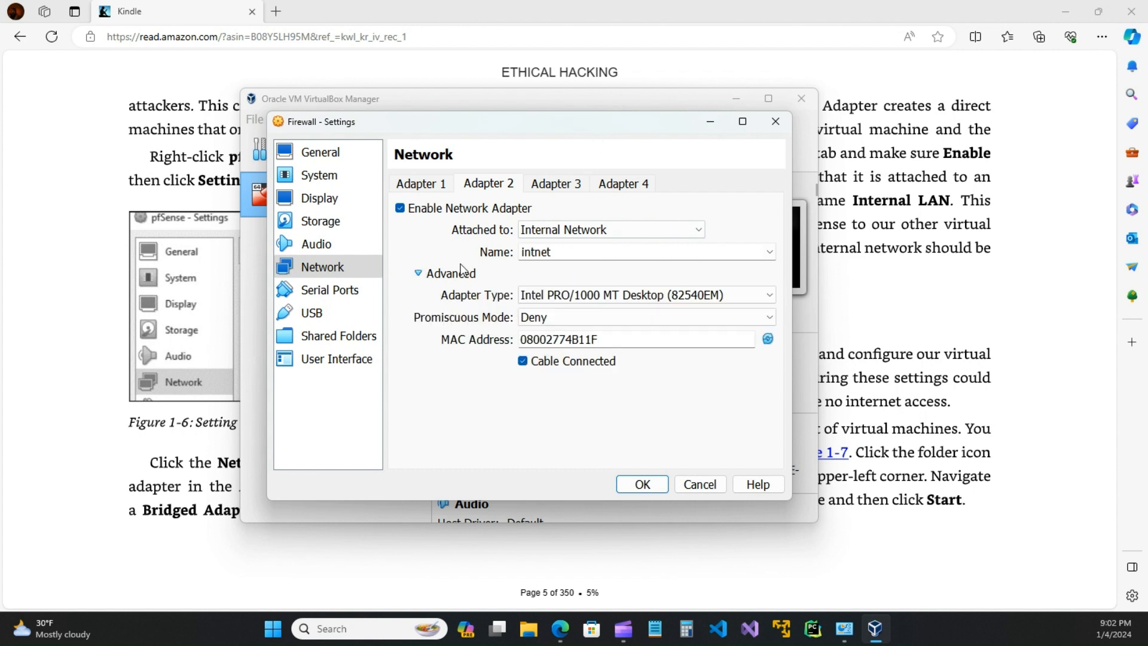
click(769, 253)
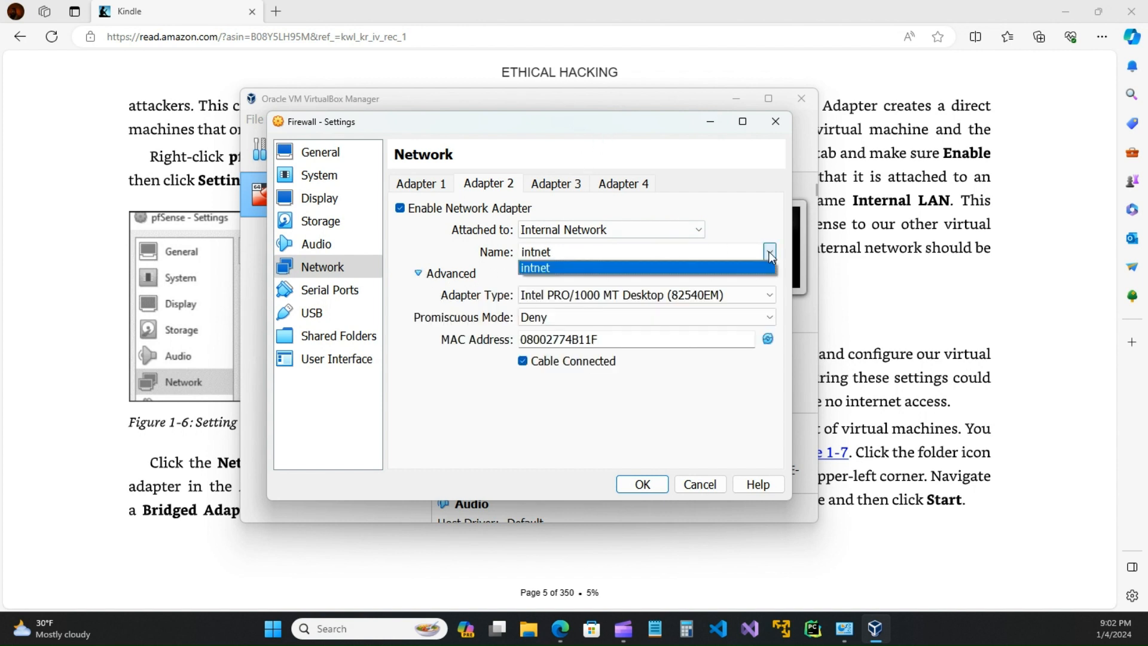
click(577, 267)
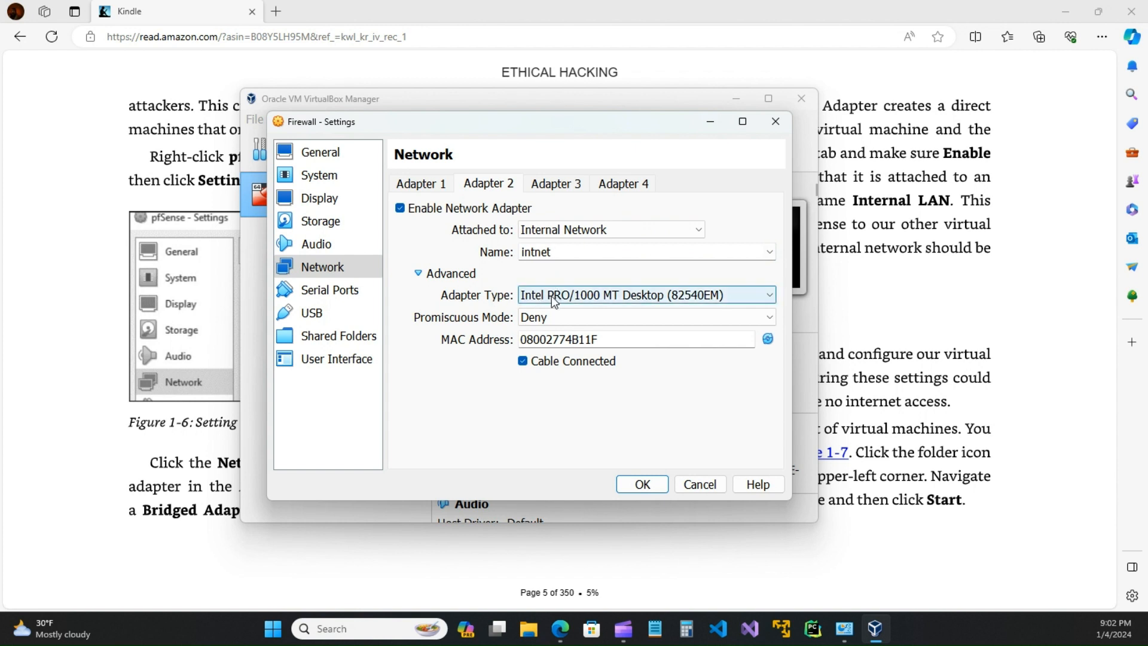
click(550, 318)
click(544, 359)
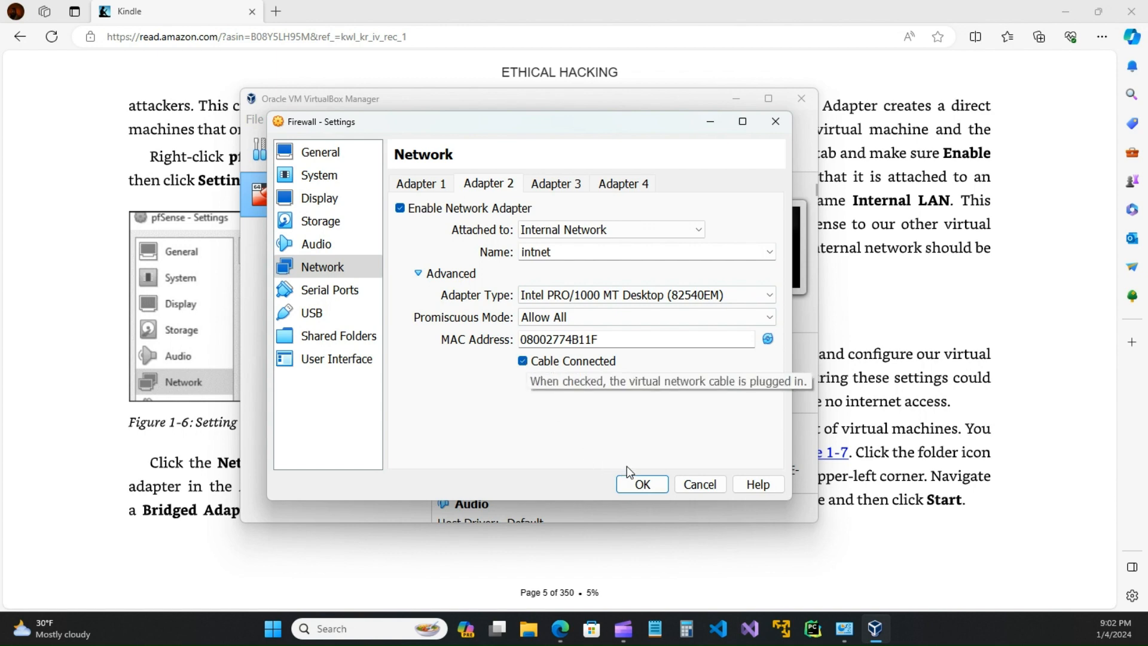
click(643, 484)
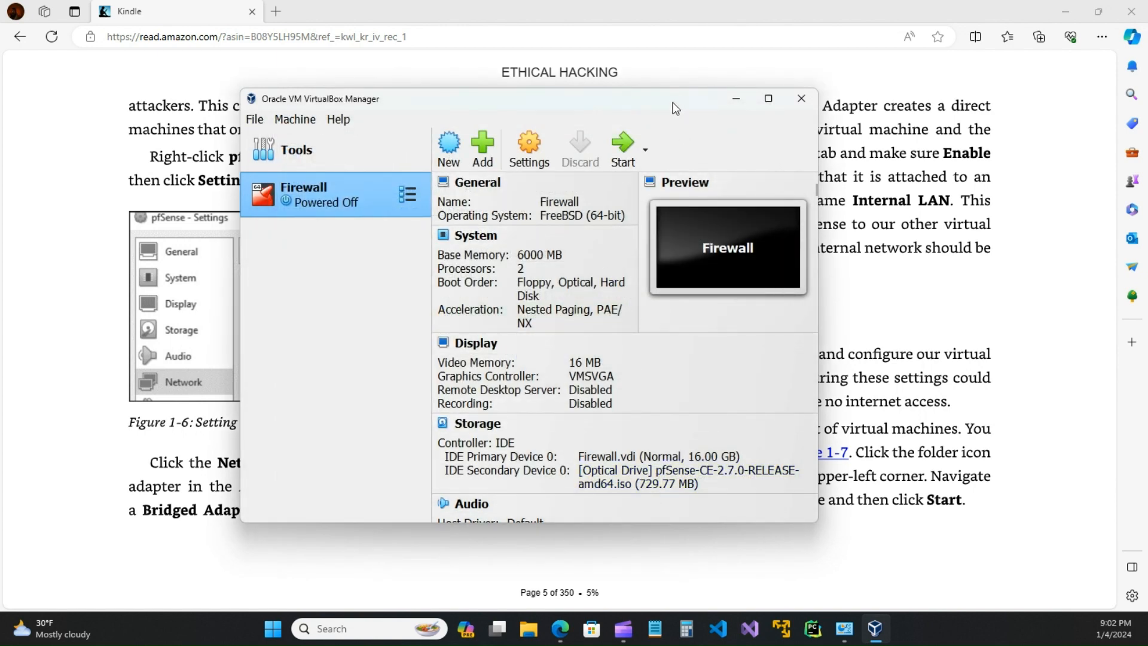
Step: Drag the VirtualBox window aside to read the book's Adapter 2 instructions
drag(673, 102, 734, 365)
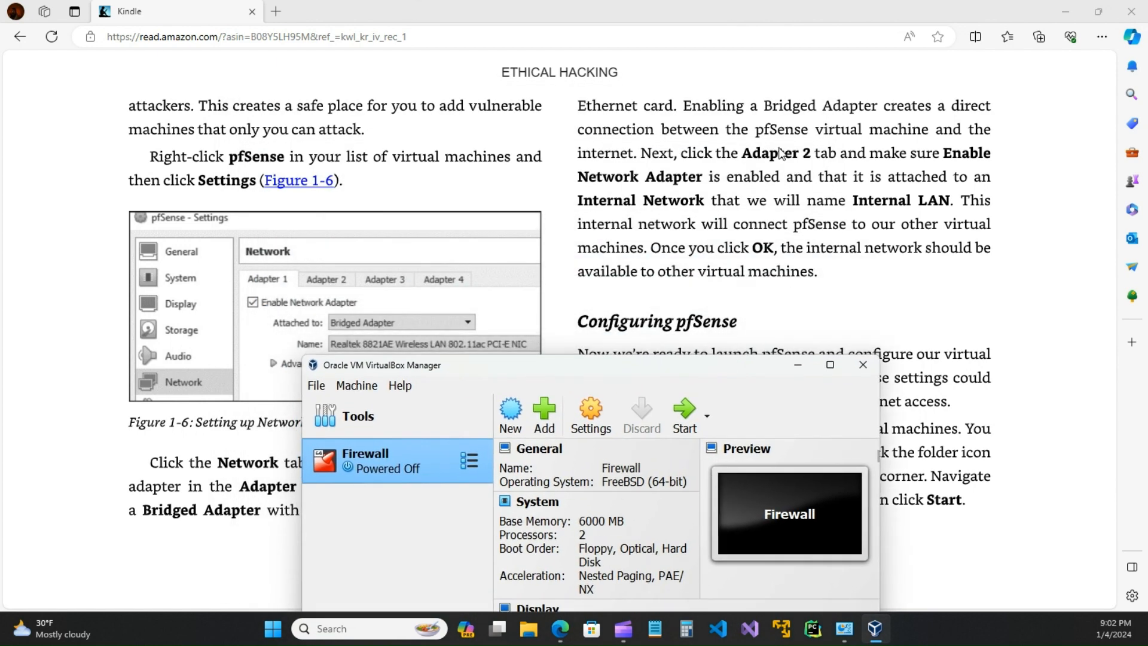
drag(592, 369, 500, 154)
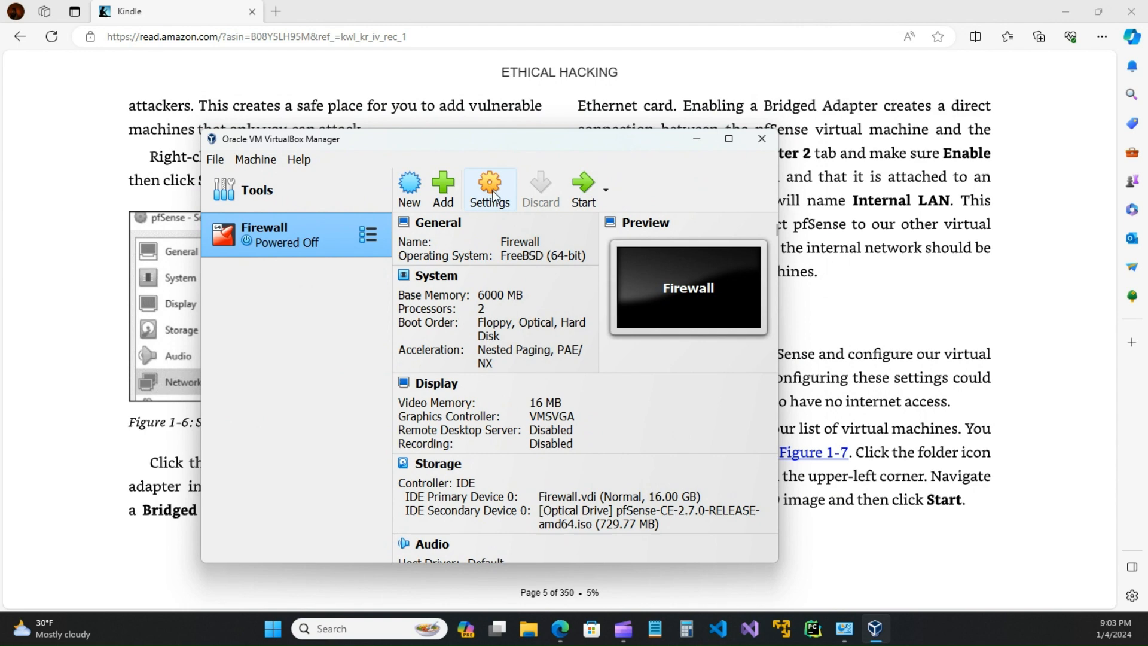
Step: Reopen Firewall's Network settings and compare Adapter 1 (bridged) with Adapter 2 (intnet)
click(491, 190)
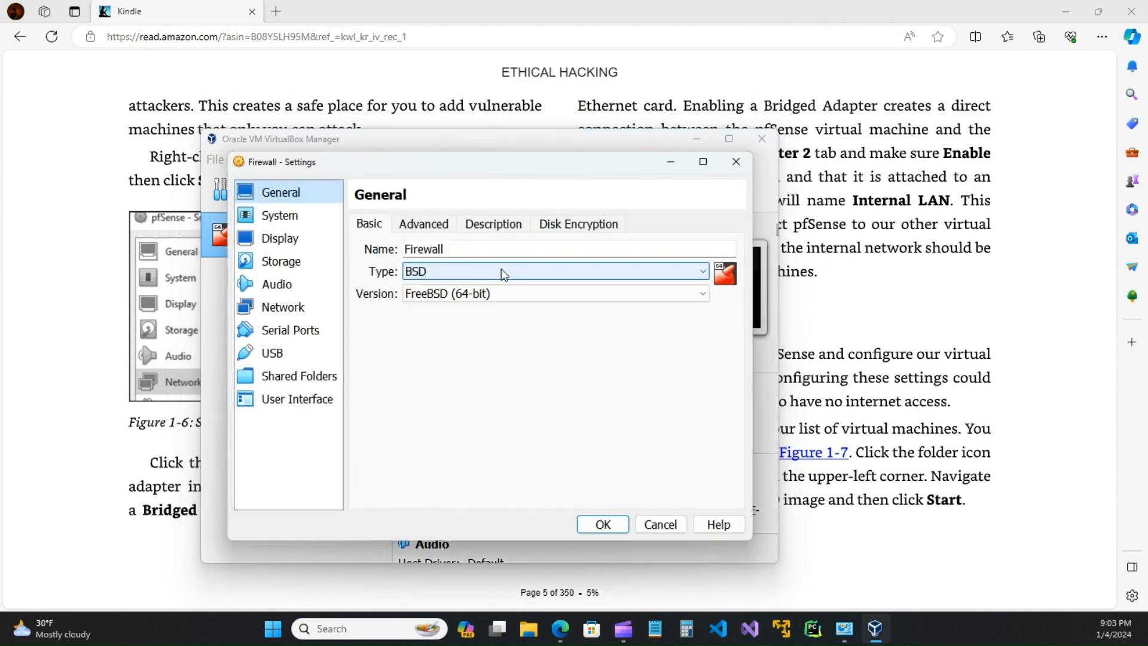
click(284, 308)
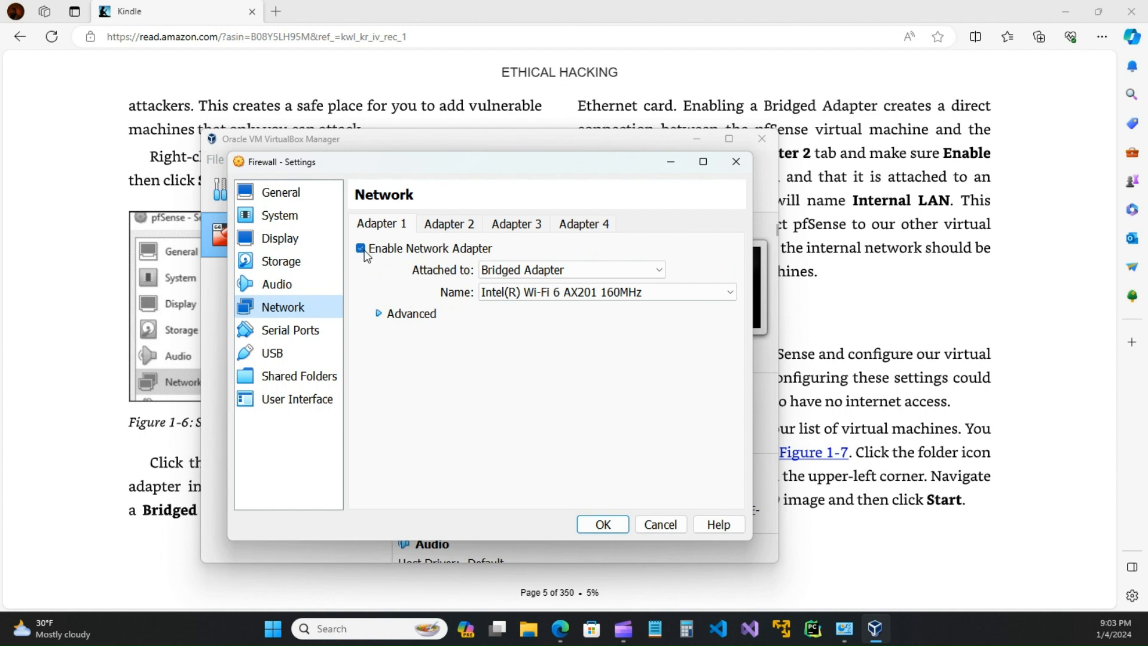
click(379, 313)
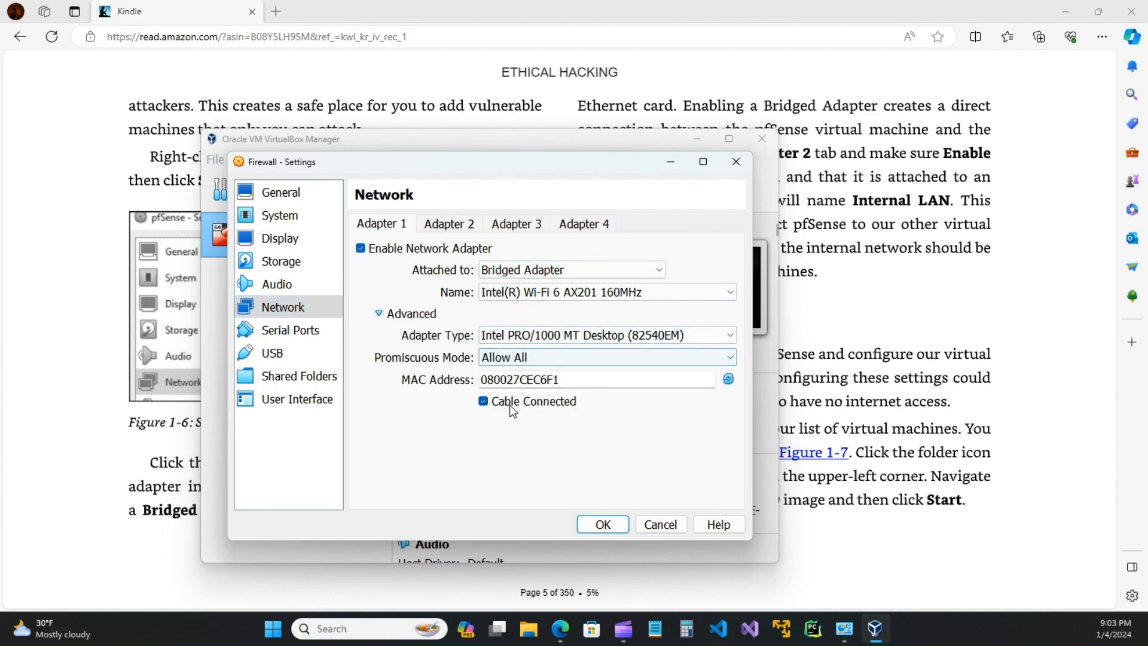
click(450, 226)
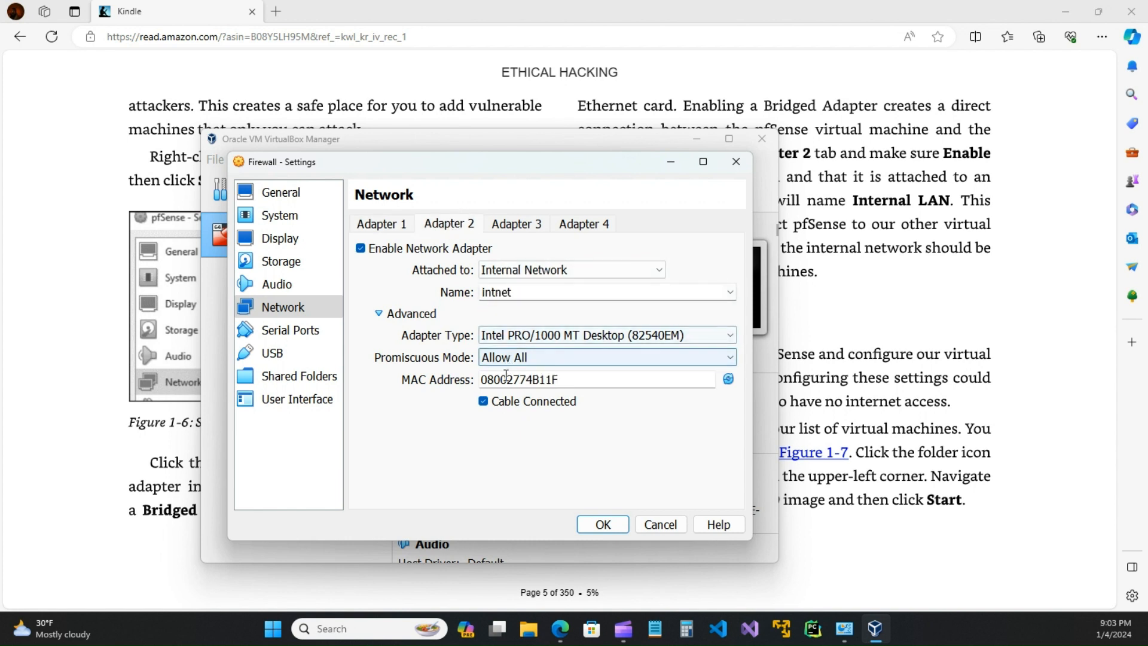
click(394, 224)
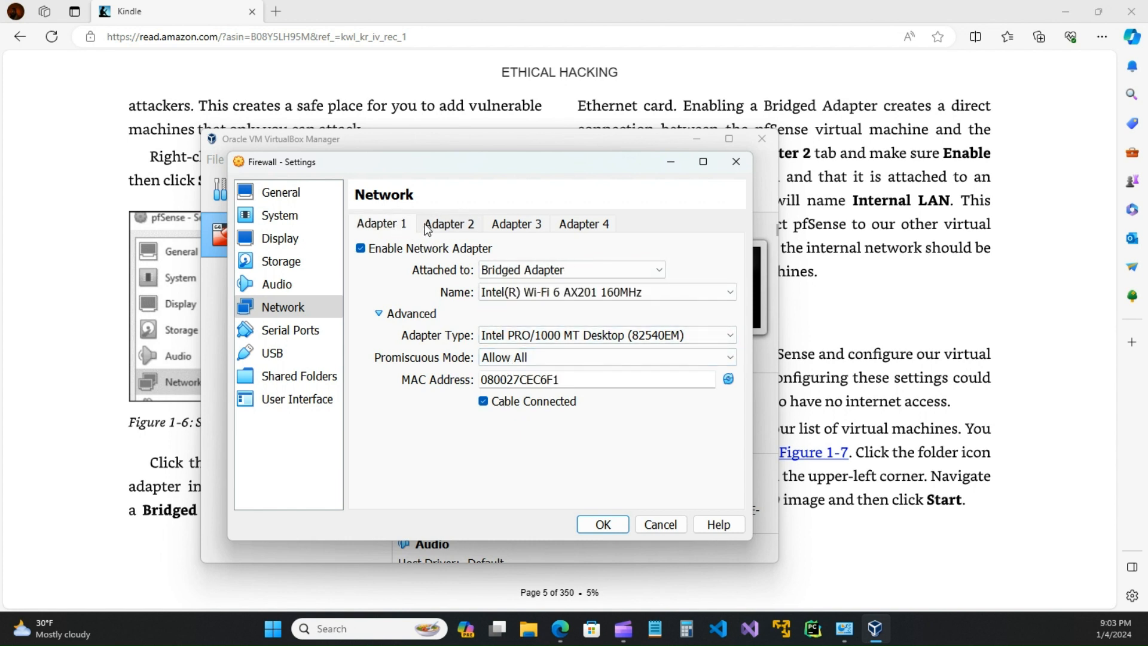
click(446, 227)
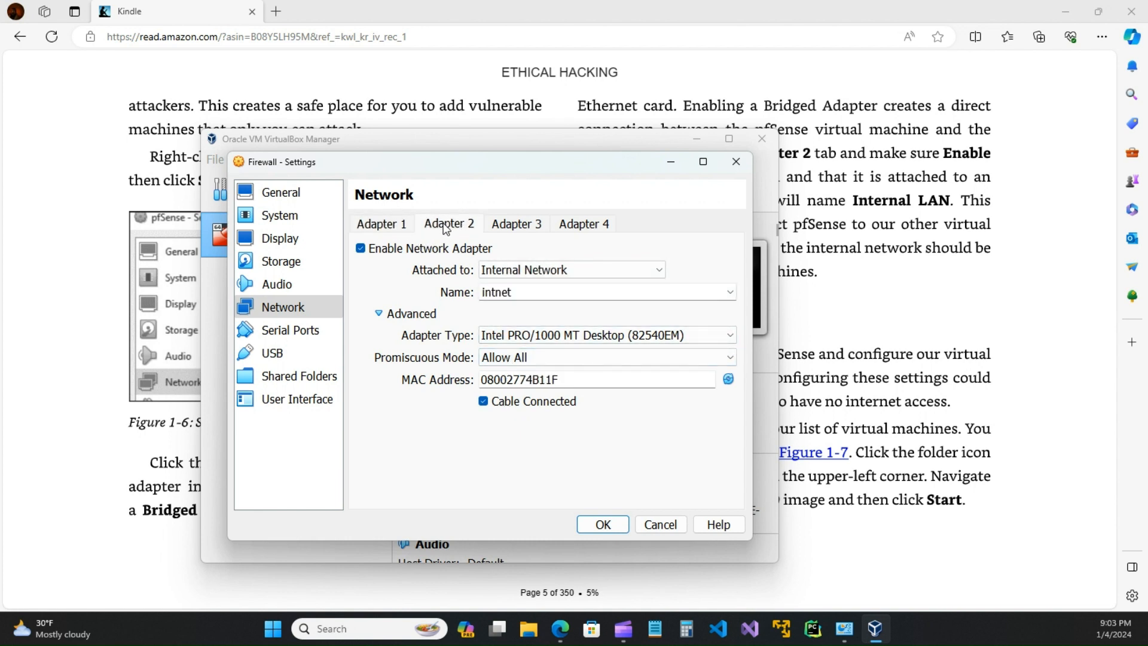
click(381, 227)
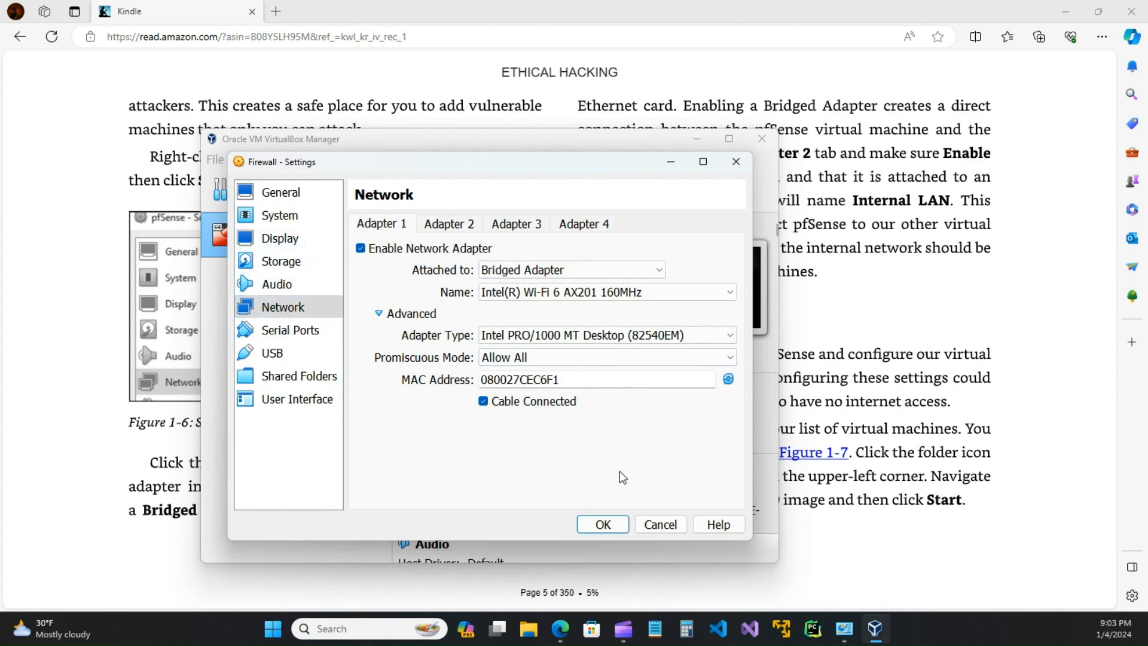
Step: Cancel Settings, start the Firewall VM, and dismiss the keyboard capture notice
click(661, 527)
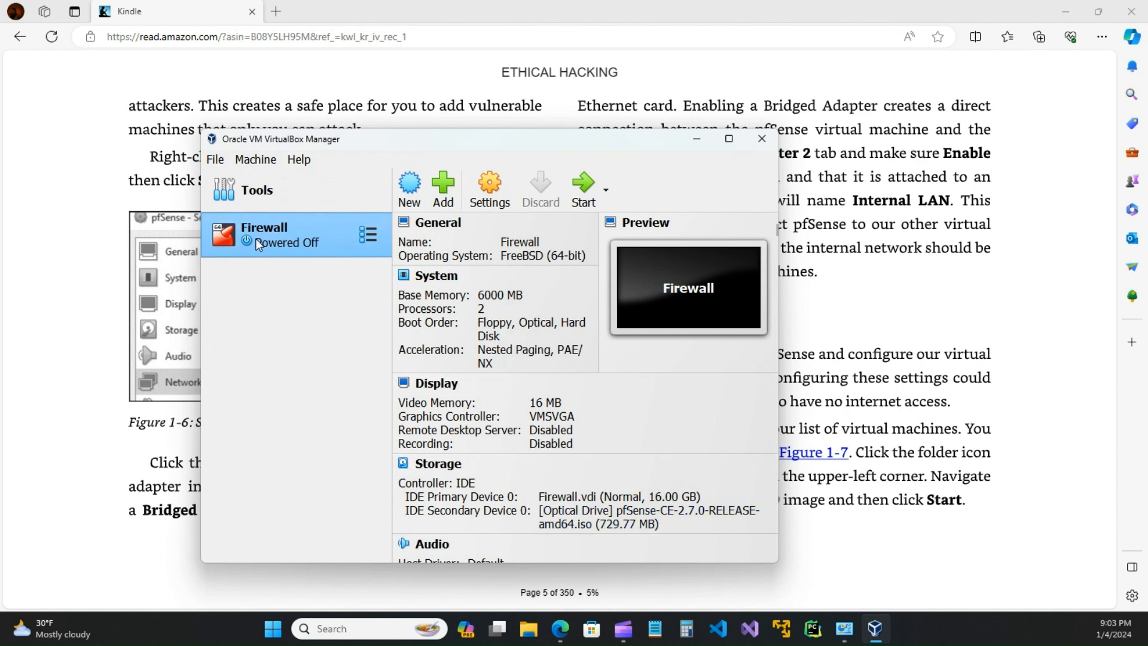
drag(578, 144, 661, 133)
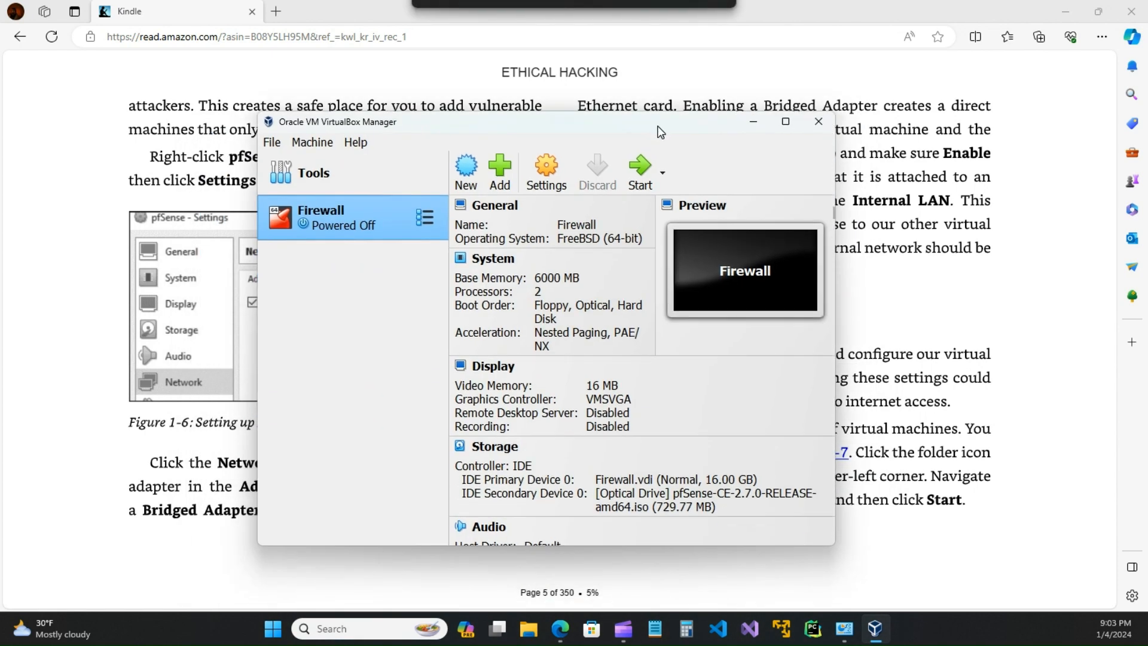
click(640, 171)
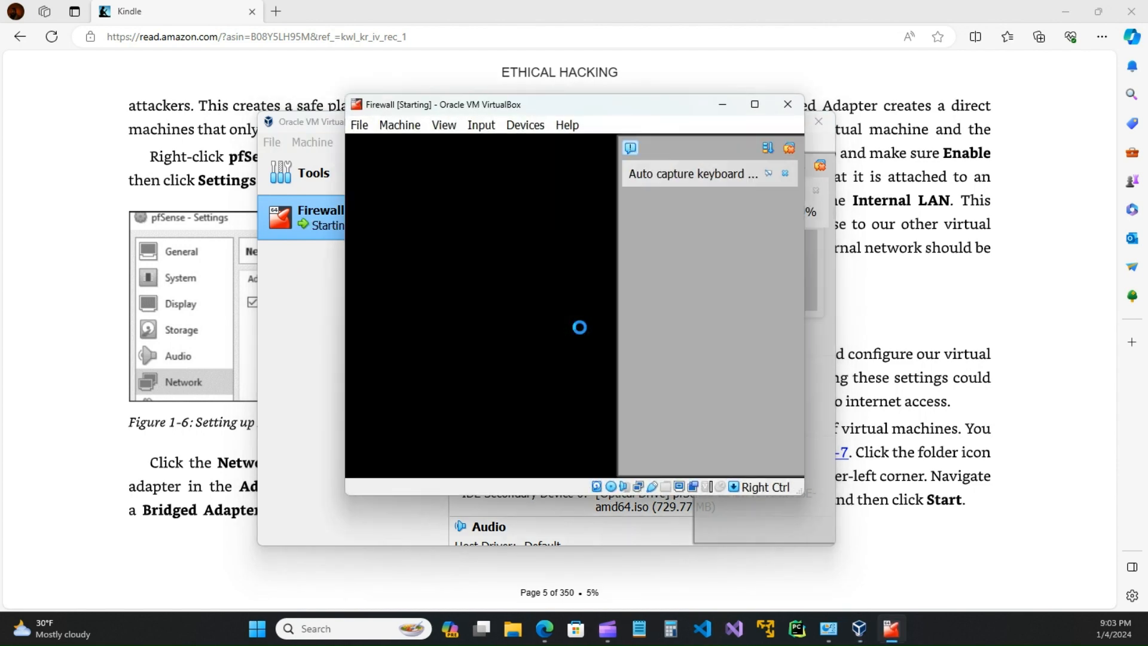
click(785, 173)
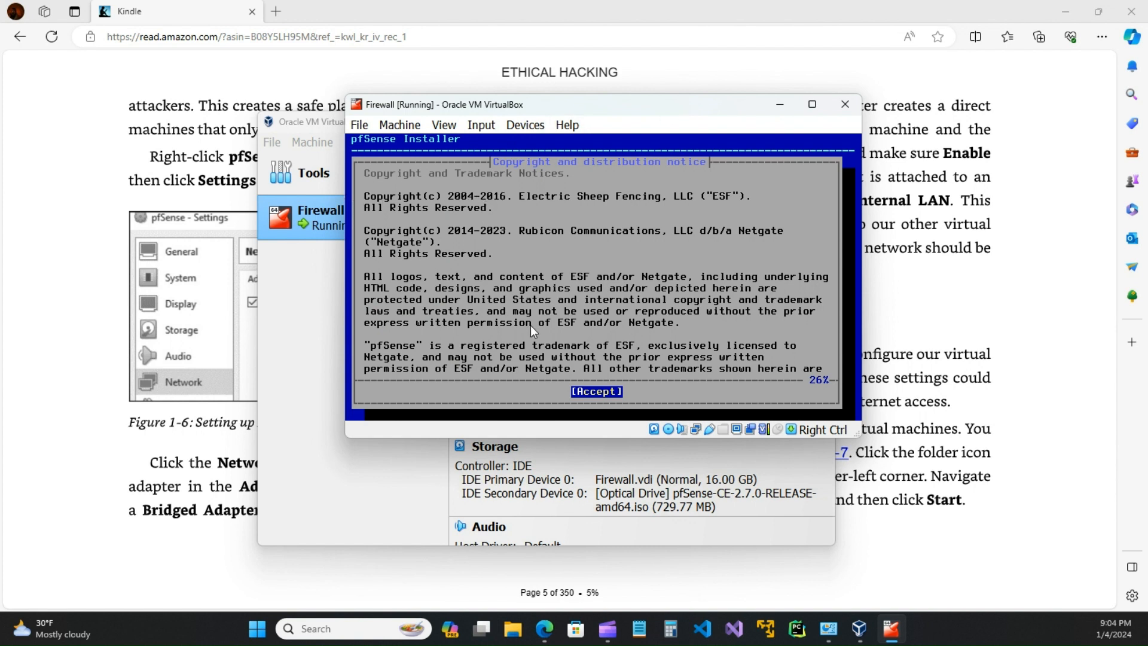
Step: Accept the notice, choose Install, and pick guided Root-on-ZFS with the stripe device type
key(Return)
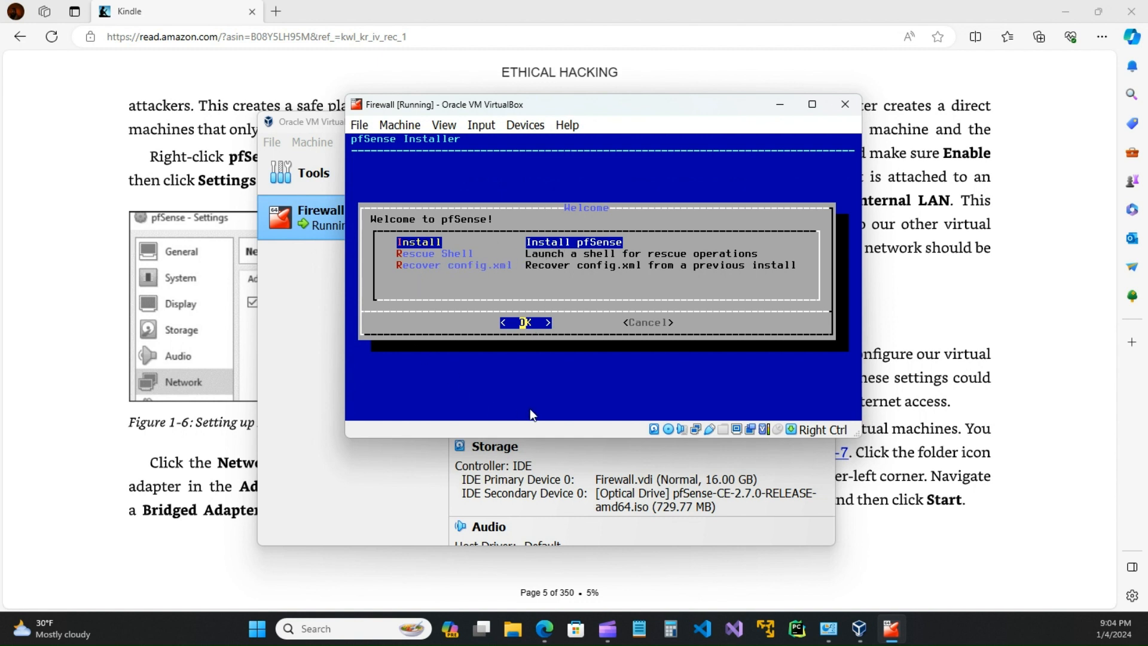
key(Return)
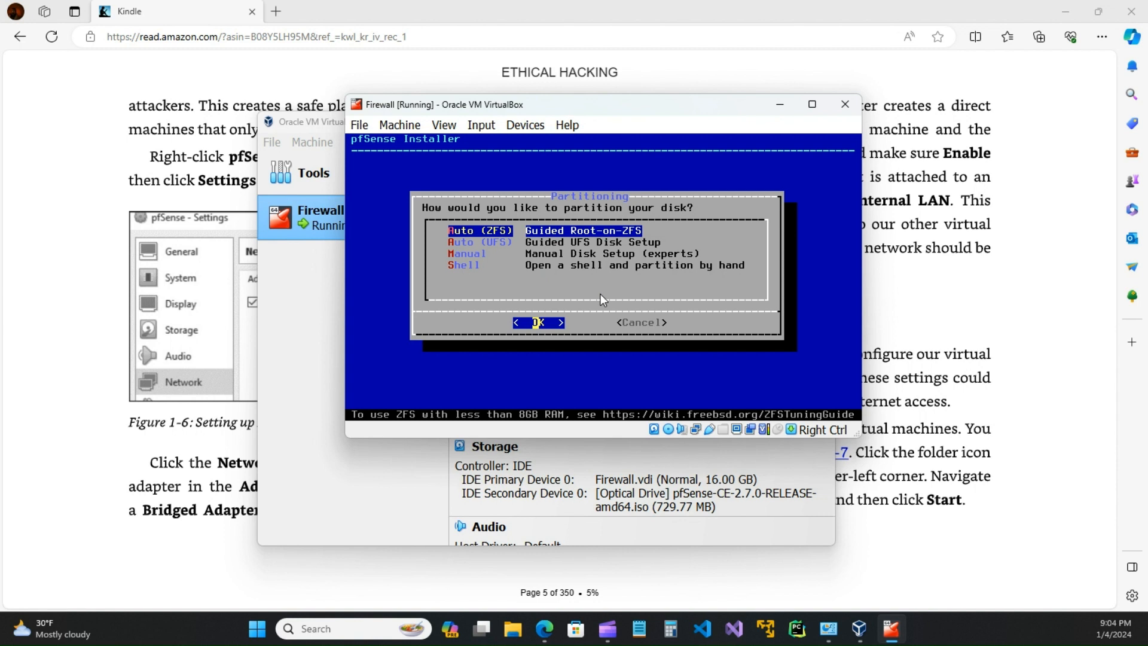
key(Return)
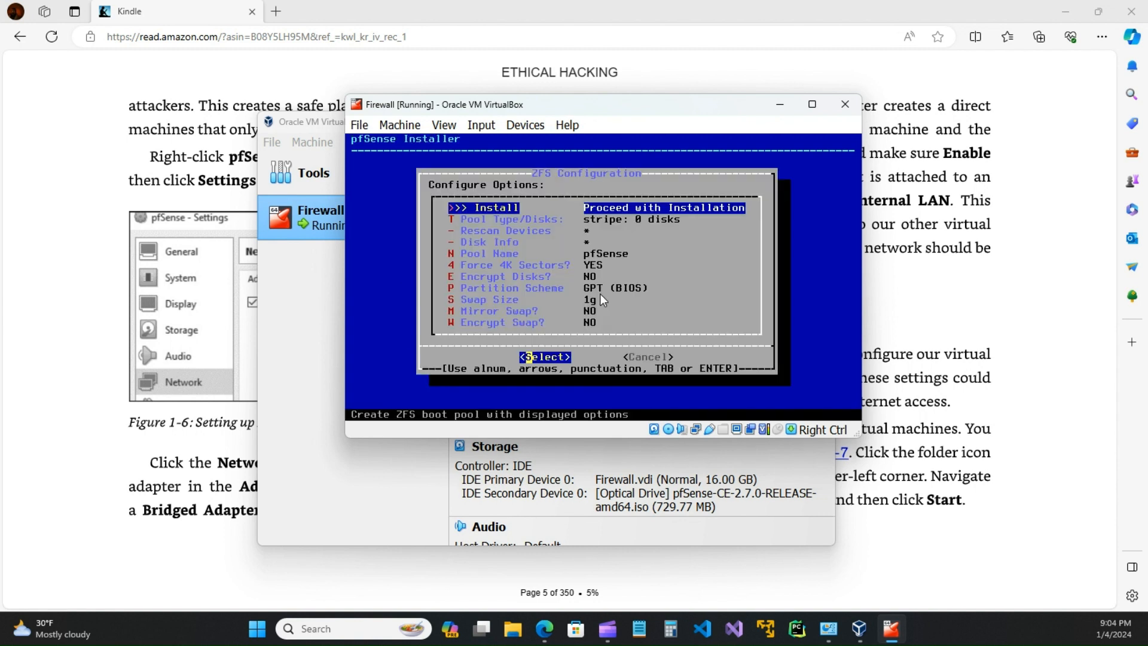
key(Return)
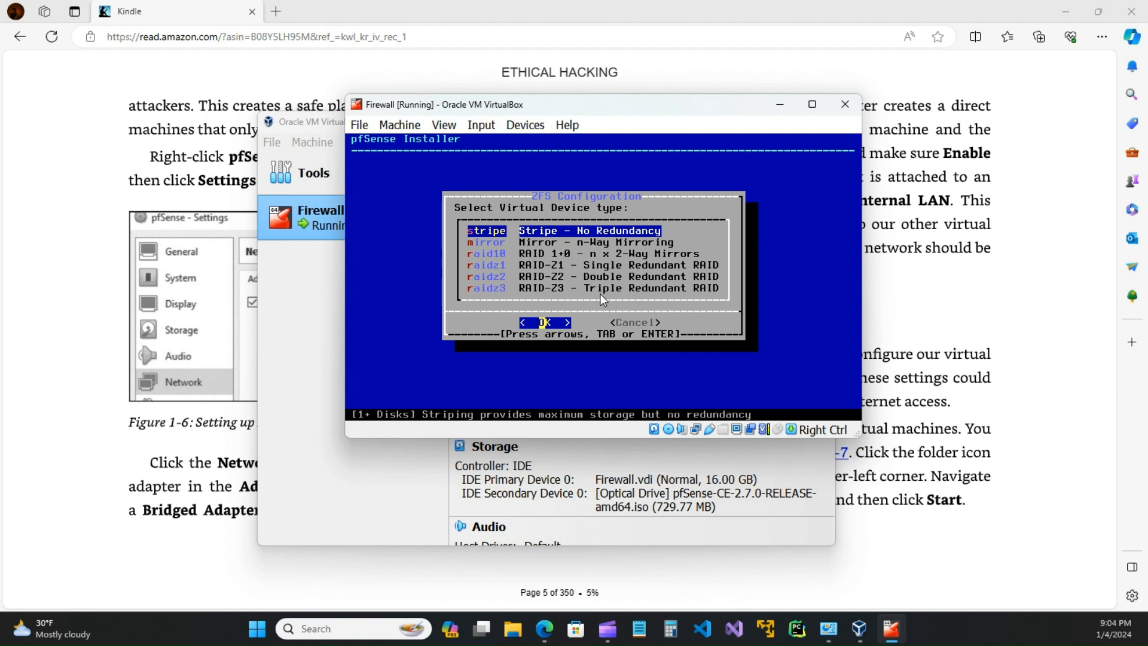
key(Return)
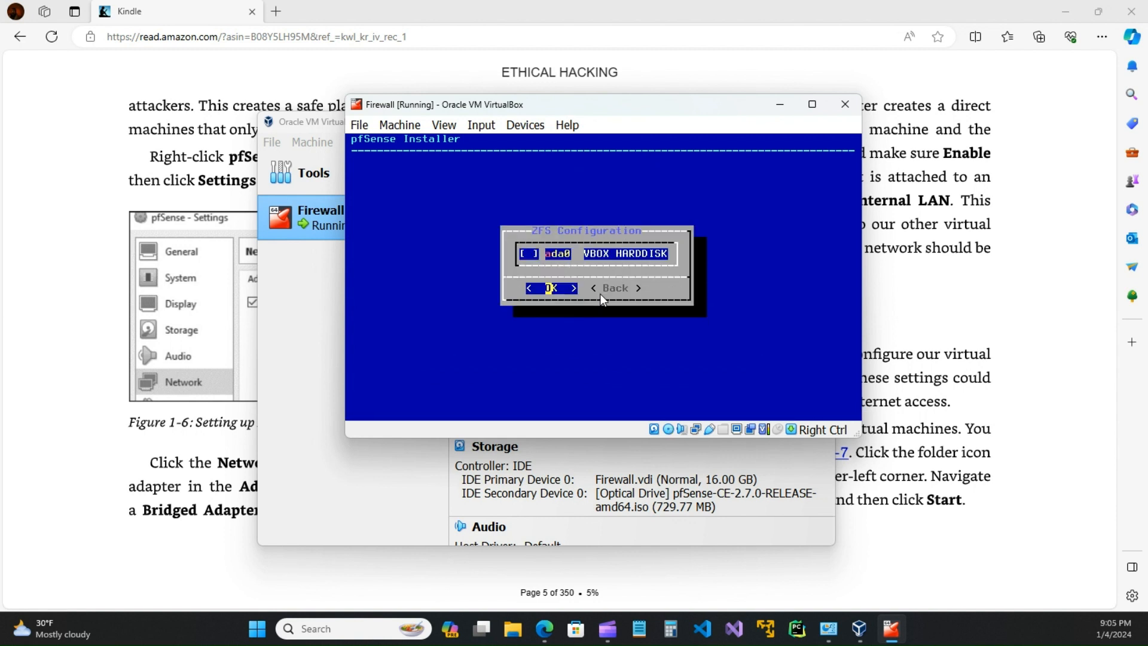
Step: Confirm the disk choice with no disk marked, then cancel out of the error
key(Return)
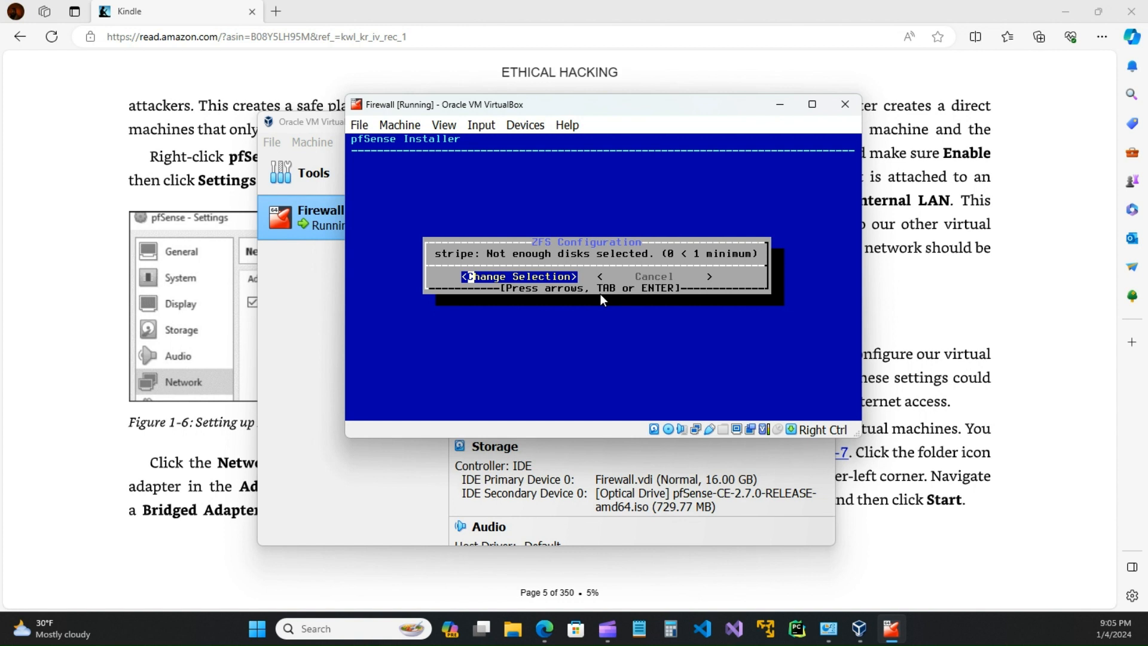
key(Return)
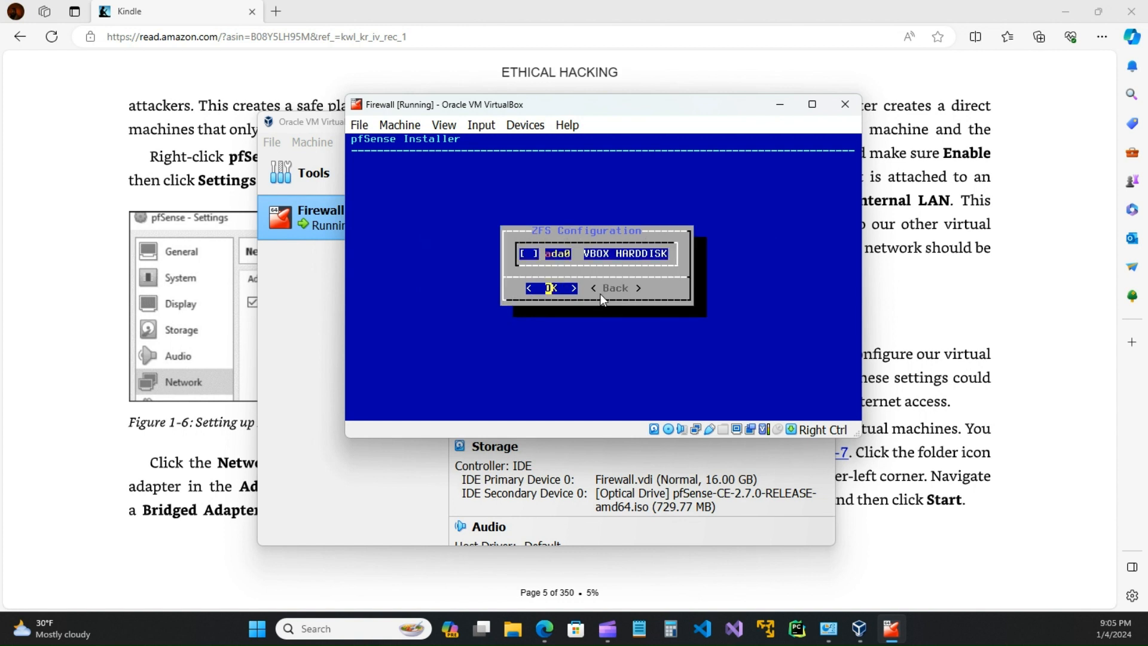
key(Return)
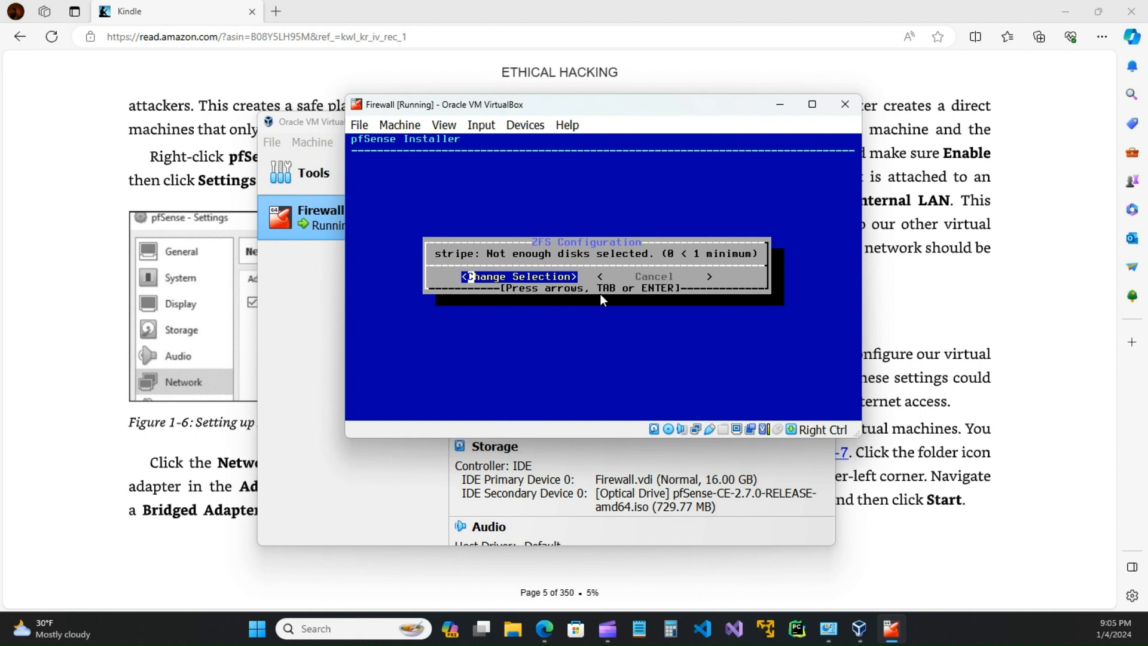
key(Right)
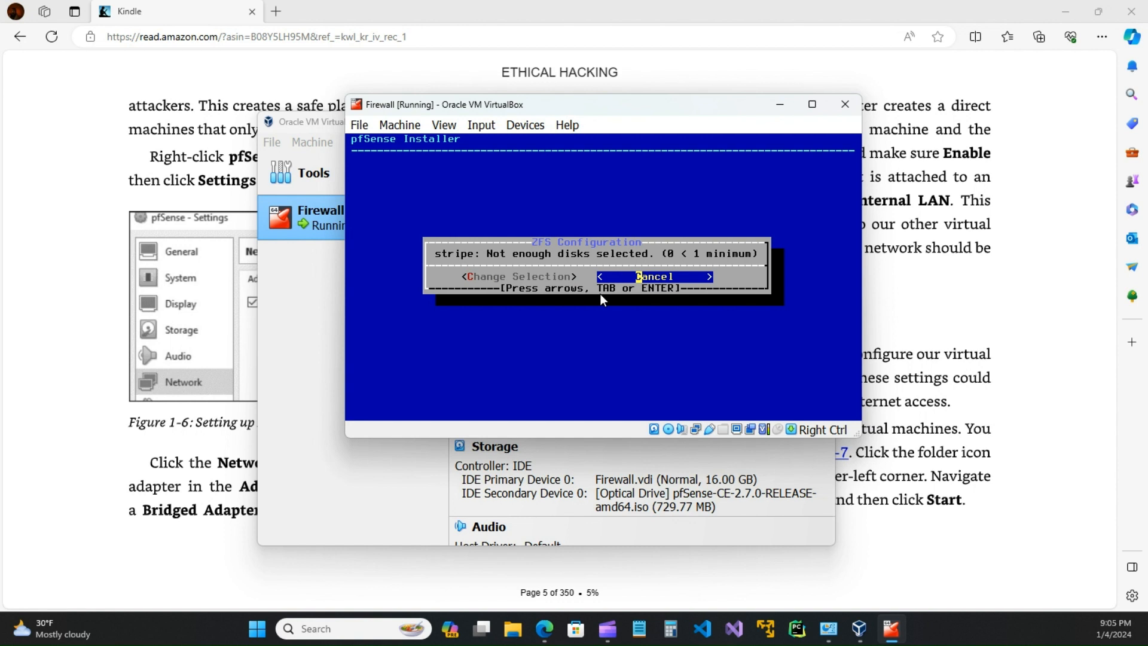
key(Left)
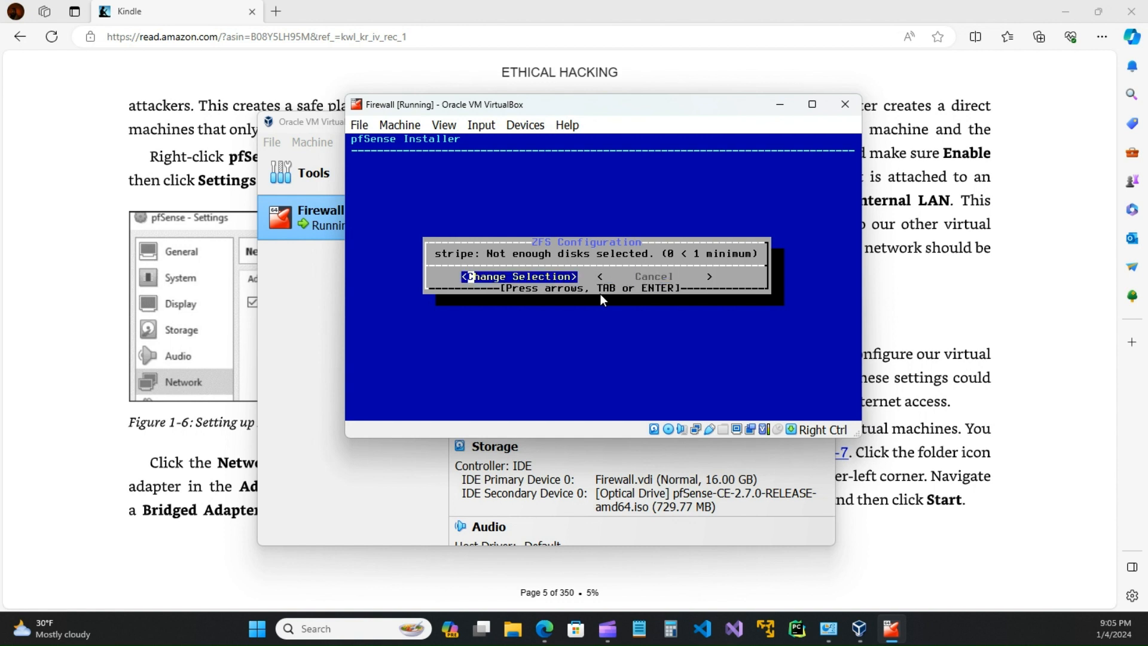
key(Right)
key(Left)
key(Right)
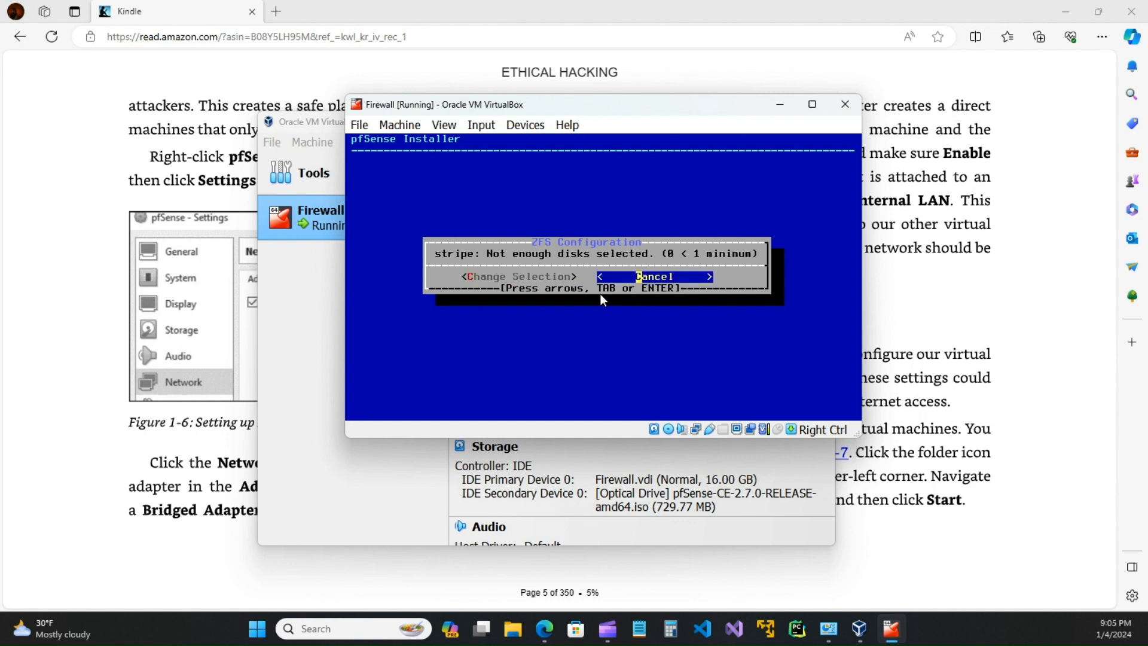
key(Return)
Step: Back out to the ZFS options and proceed with installation, hitting 'ZFS setup failed'
key(Down)
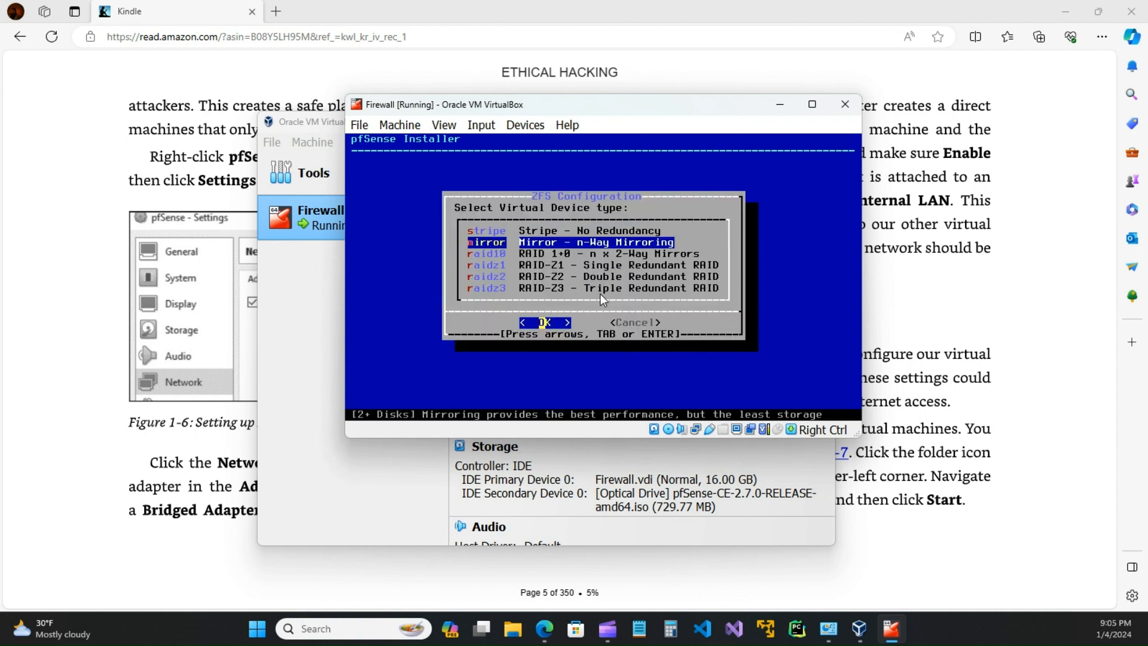
key(Up)
key(Right)
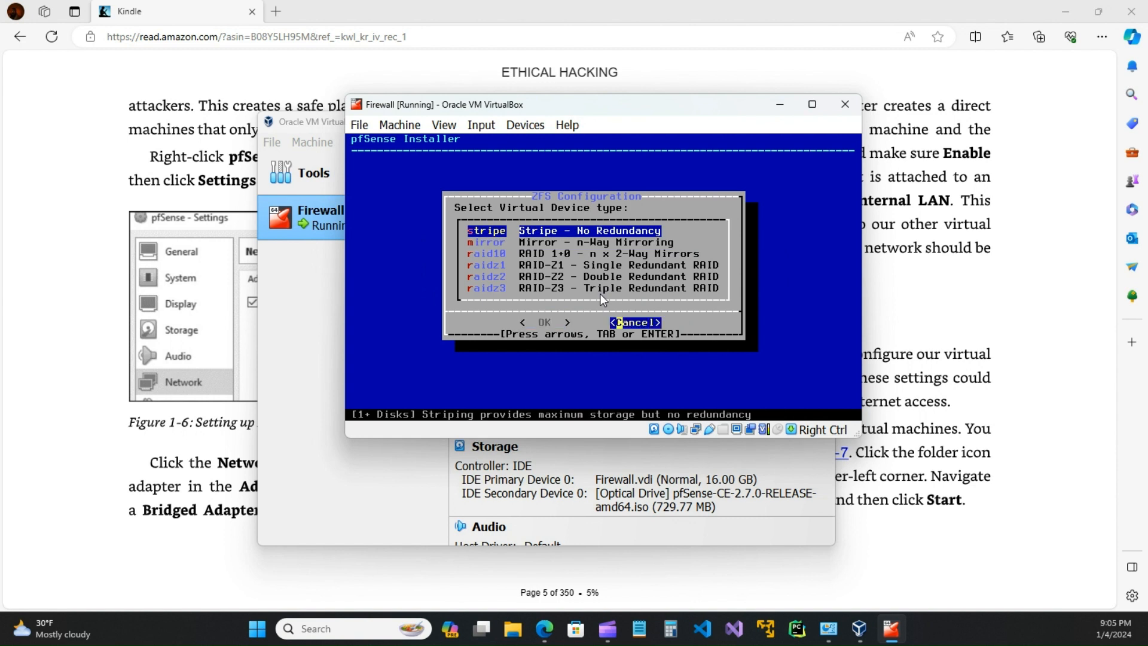
key(Return)
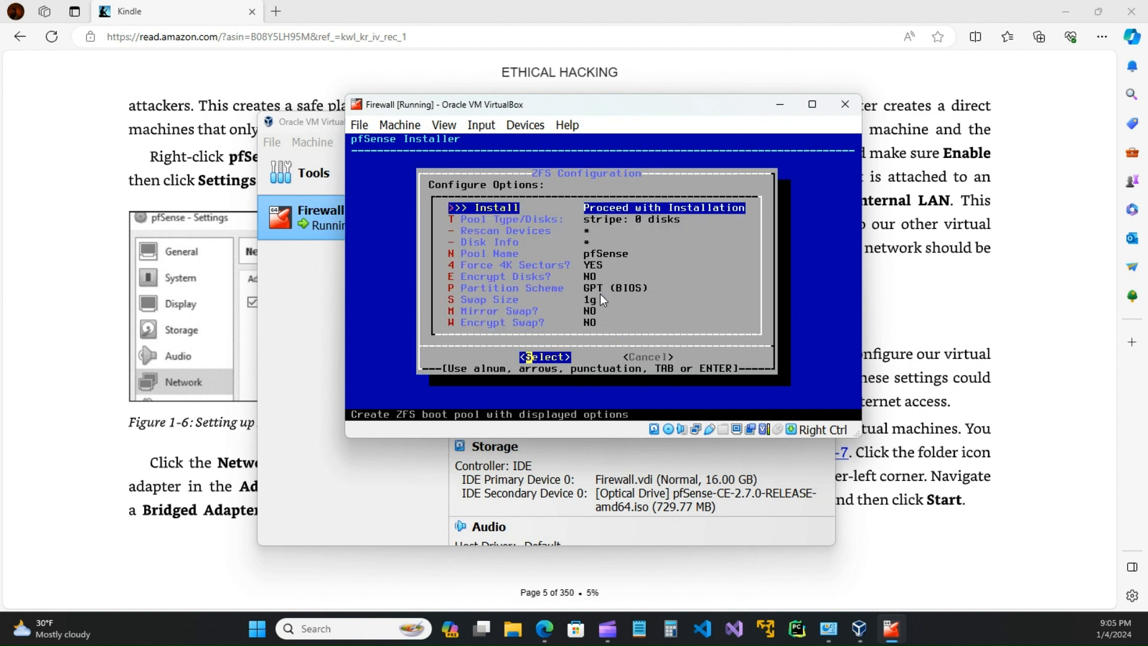
key(Return)
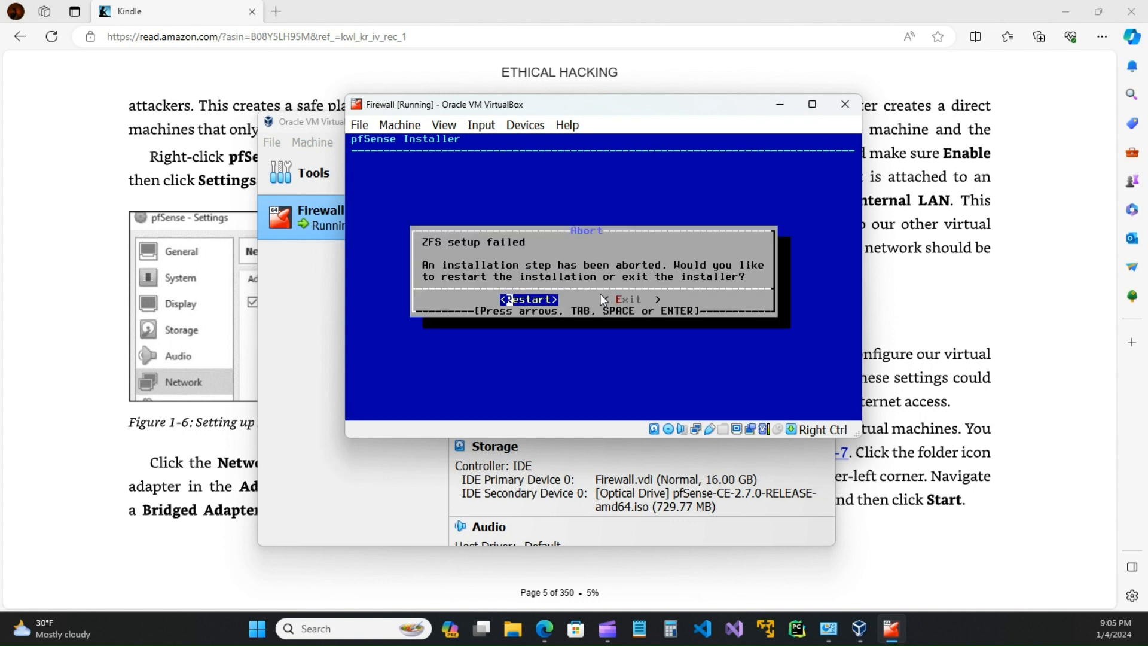
Step: Restart the installer, accept the notice, and choose Install with guided Auto (UFS)
key(Right)
key(Return)
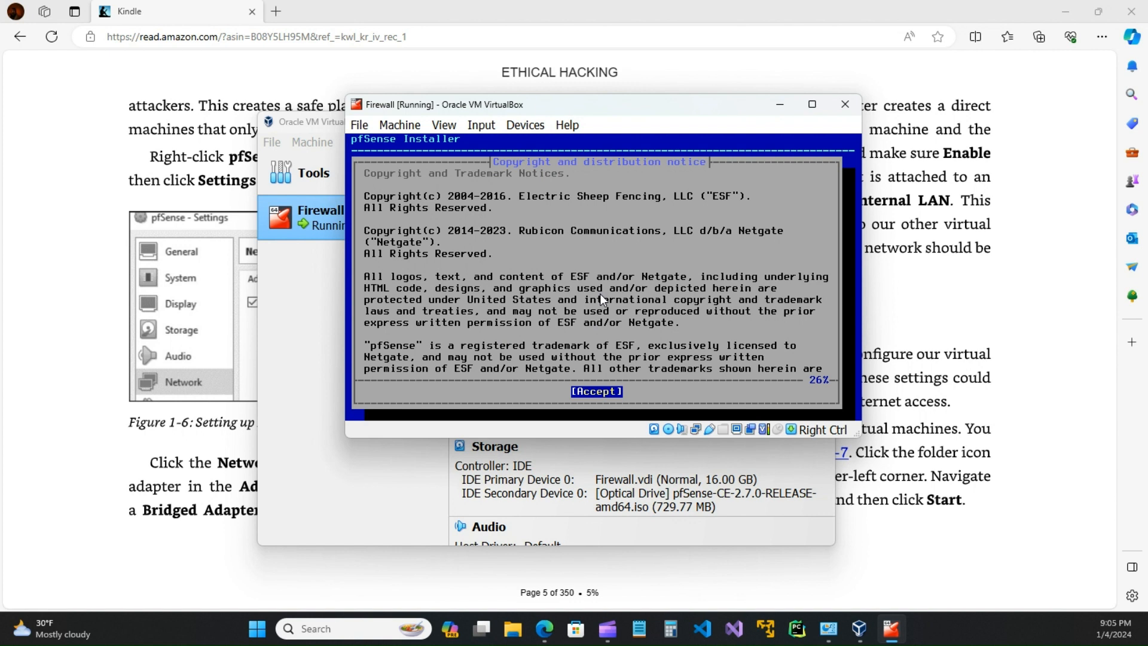
key(Return)
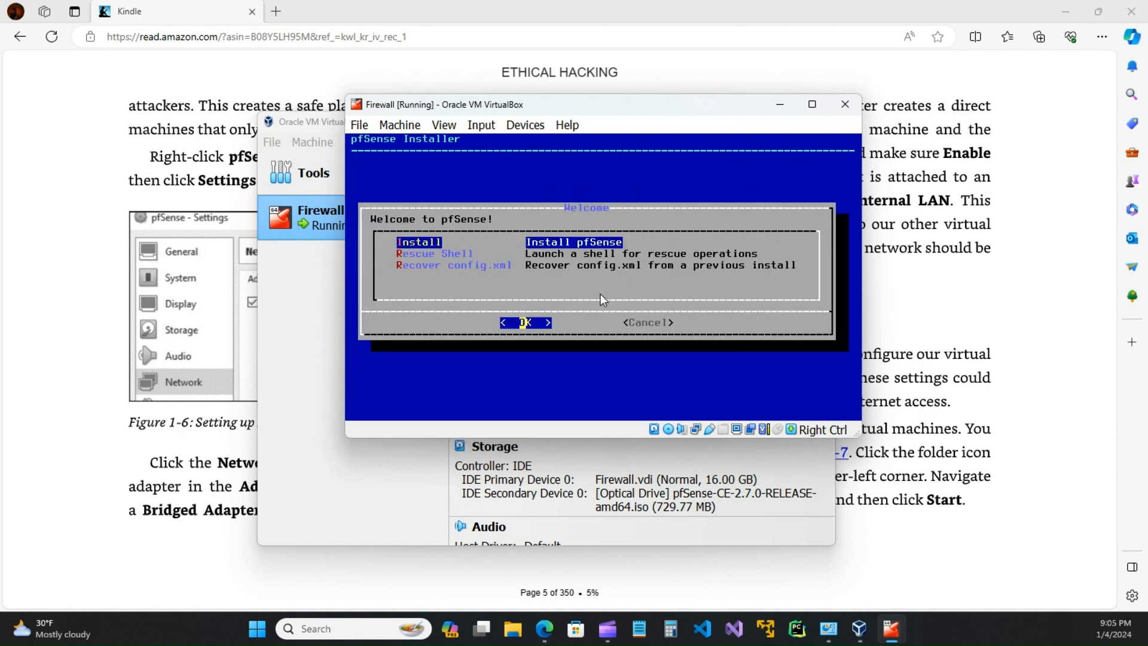
key(Return)
key(Down)
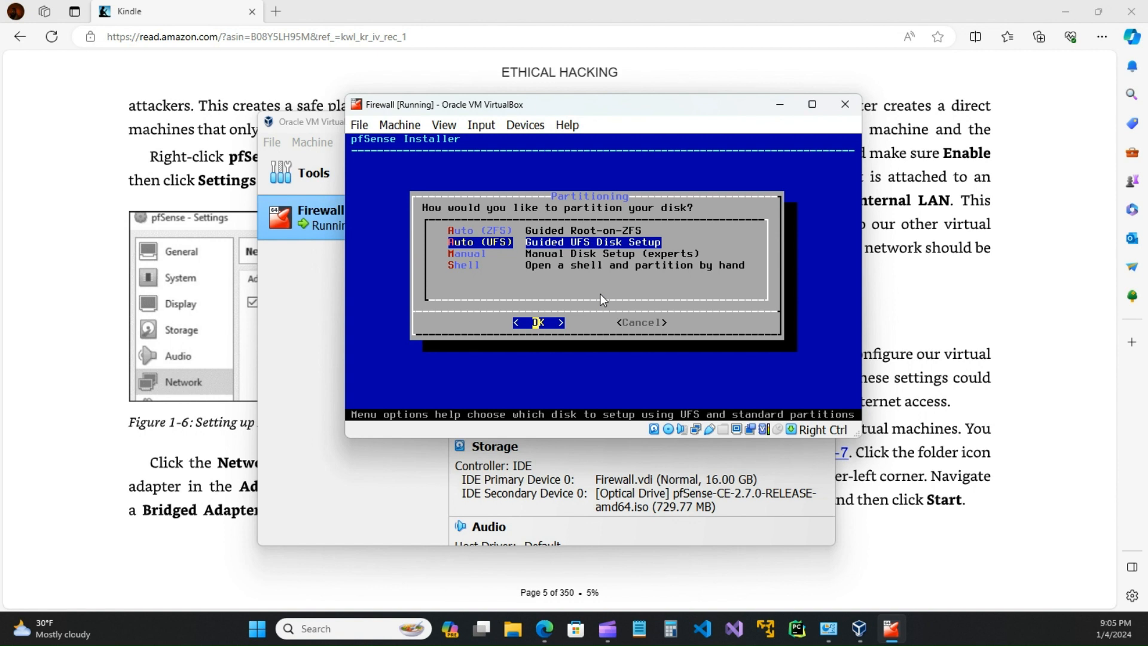
key(Return)
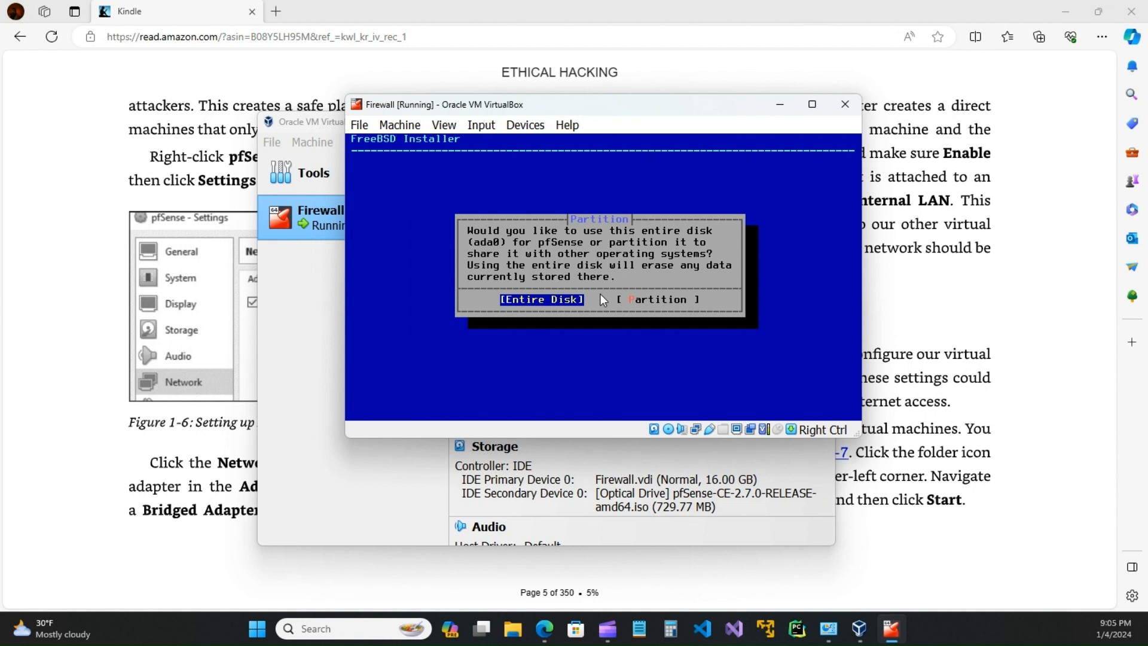
Step: Use the entire disk with the BSD Labels partition scheme
key(Return)
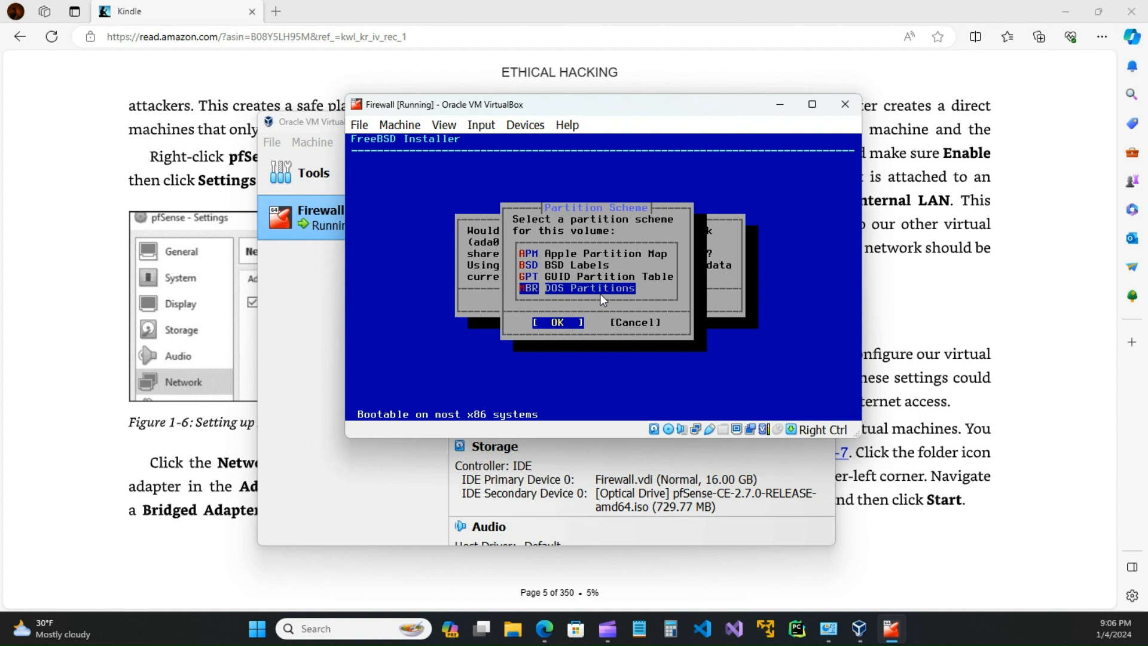
key(Up)
key(Up)
key(Up)
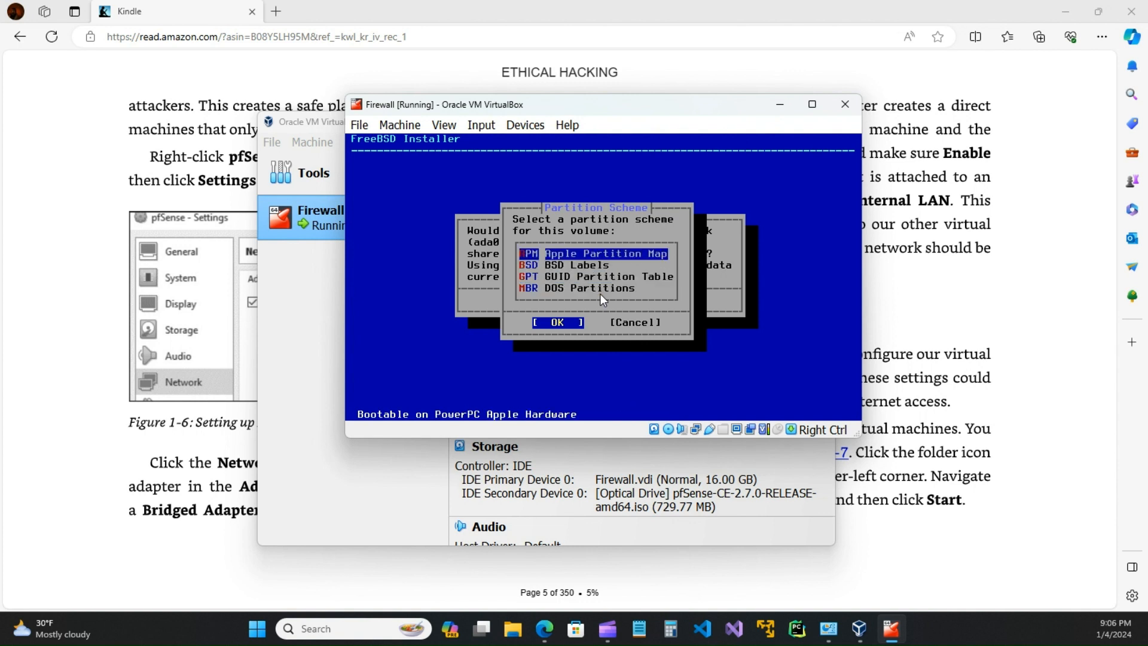
key(Down)
key(Down)
key(Down)
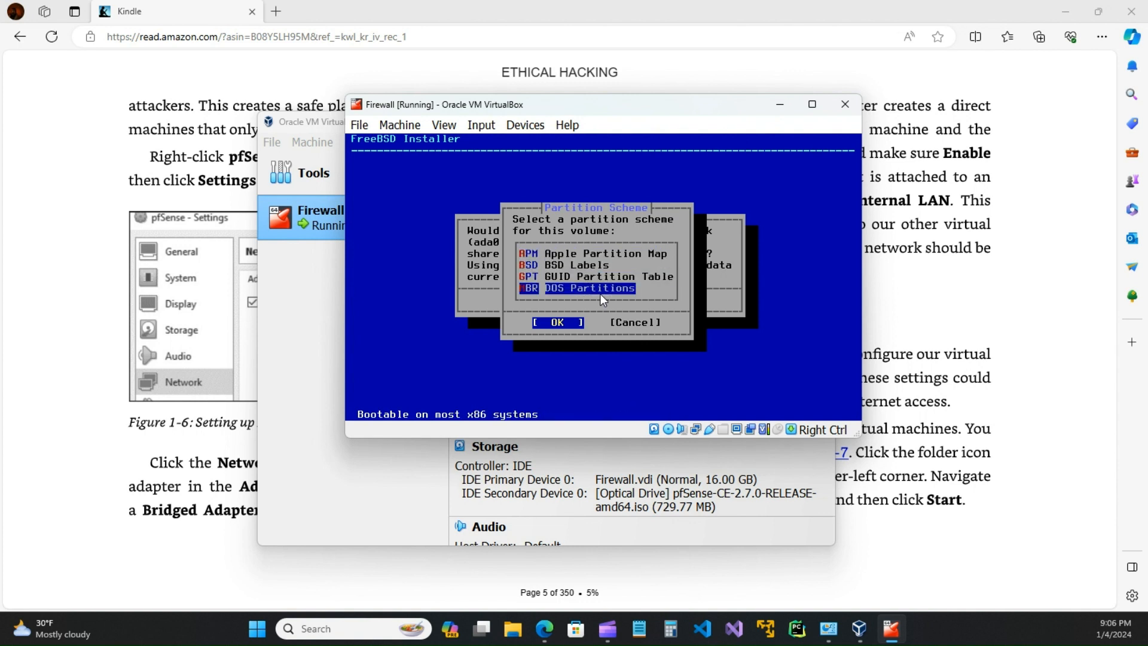
key(Up)
key(Up)
key(Return)
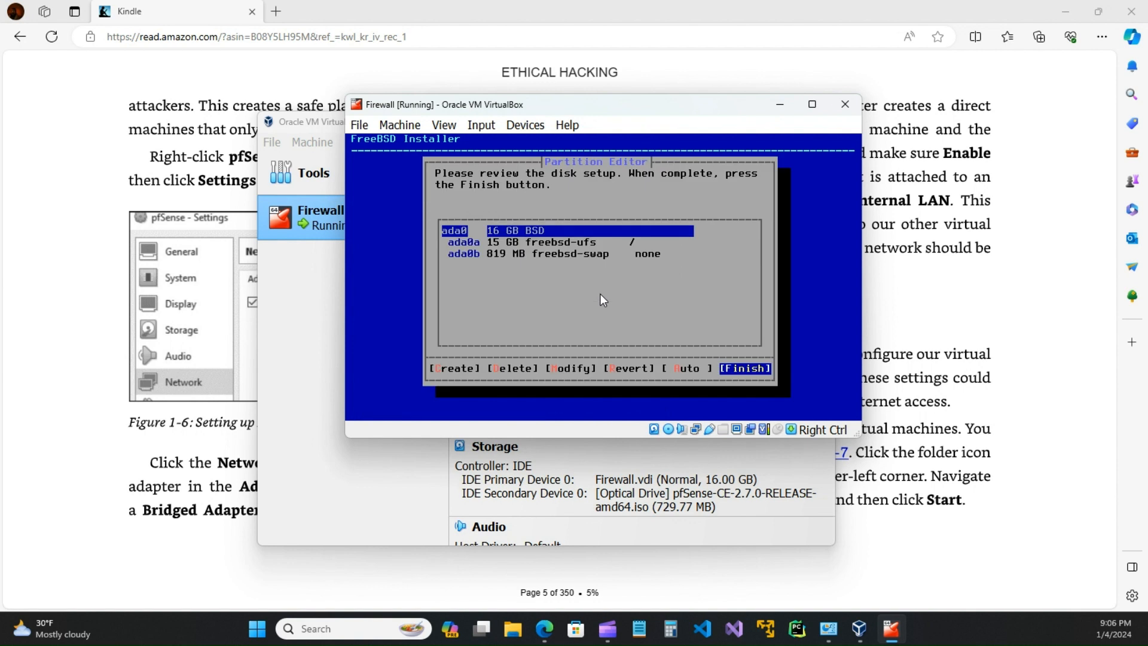
Step: Finish the Partition Editor and commit the partition changes to disk
key(Return)
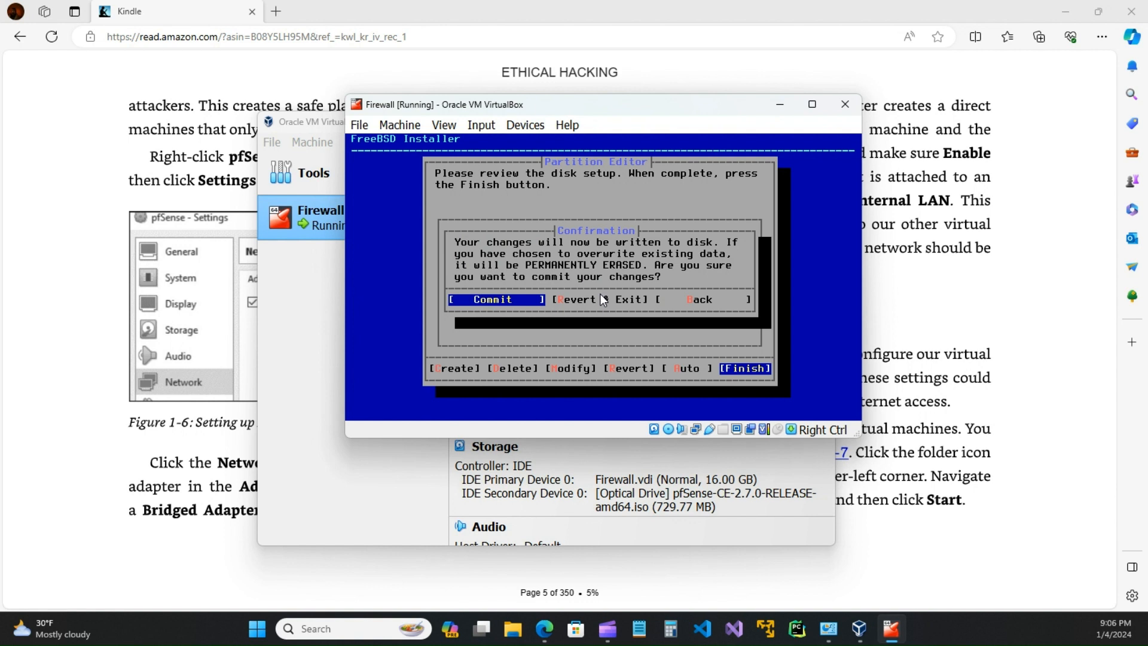
key(Return)
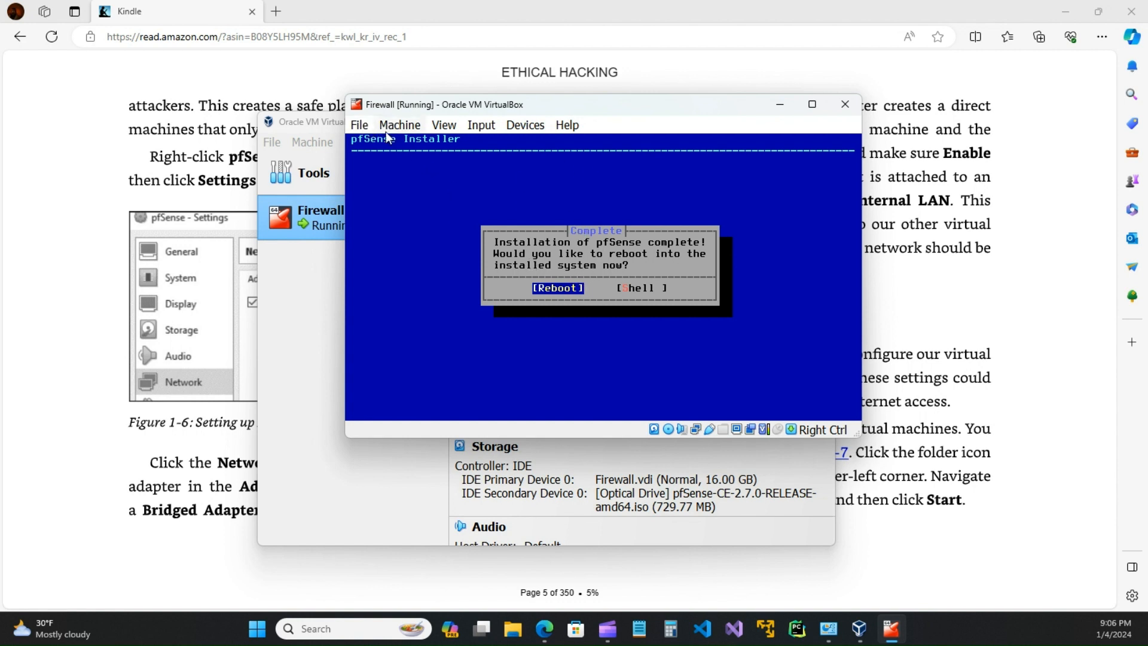
Step: Close the running Firewall VM by powering off the machine
click(361, 126)
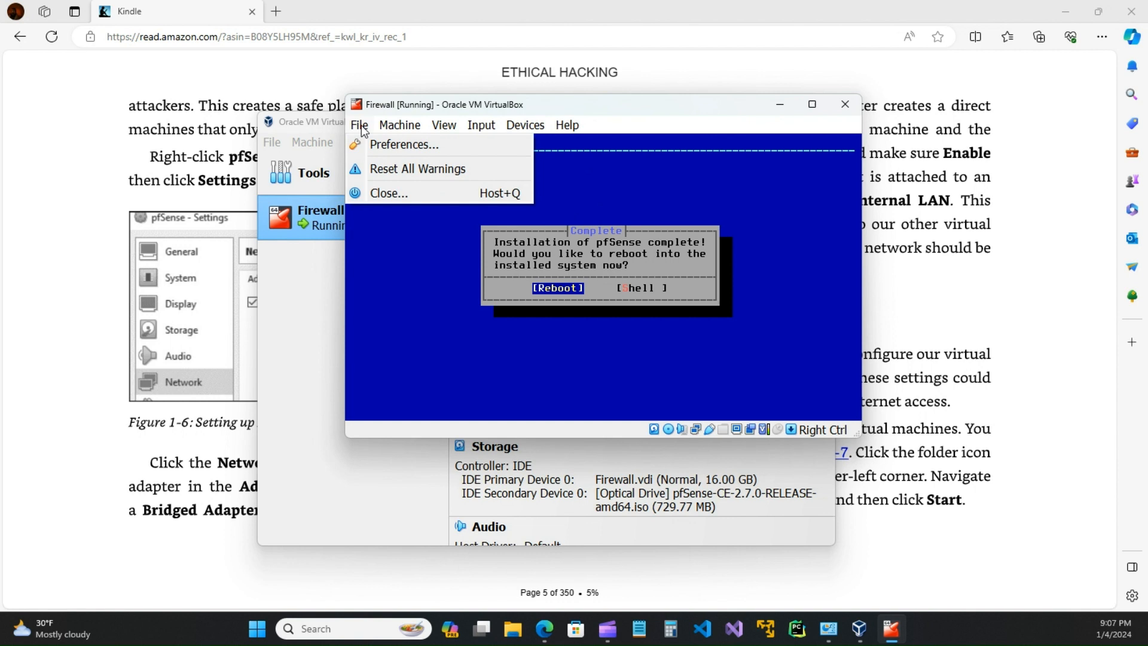
click(383, 194)
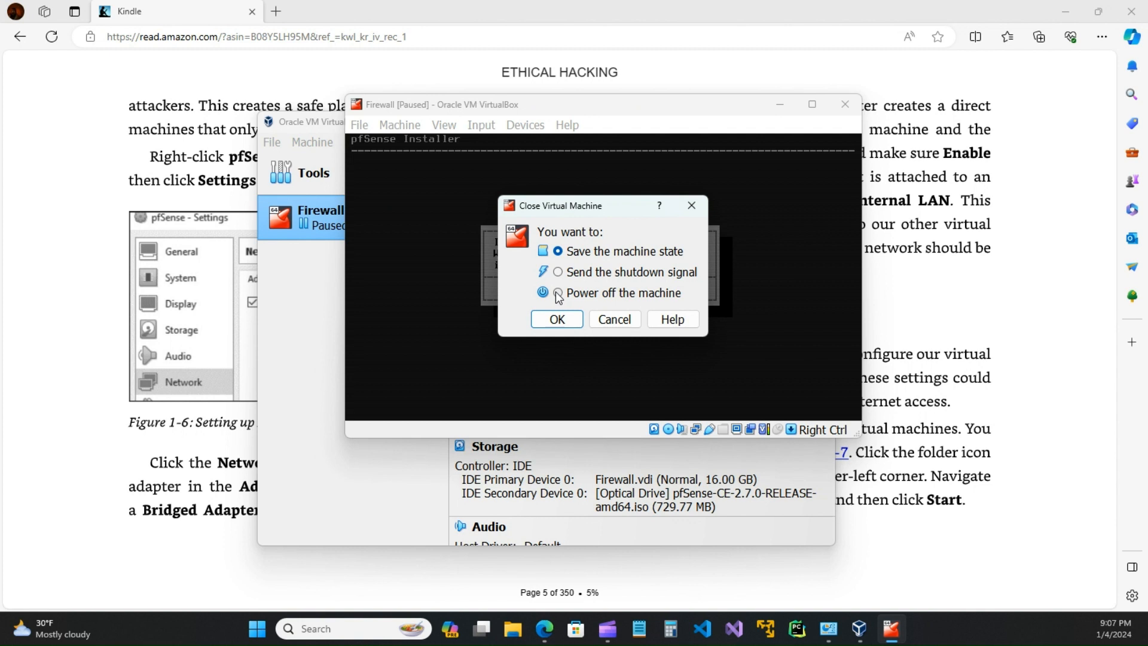
click(557, 292)
click(558, 319)
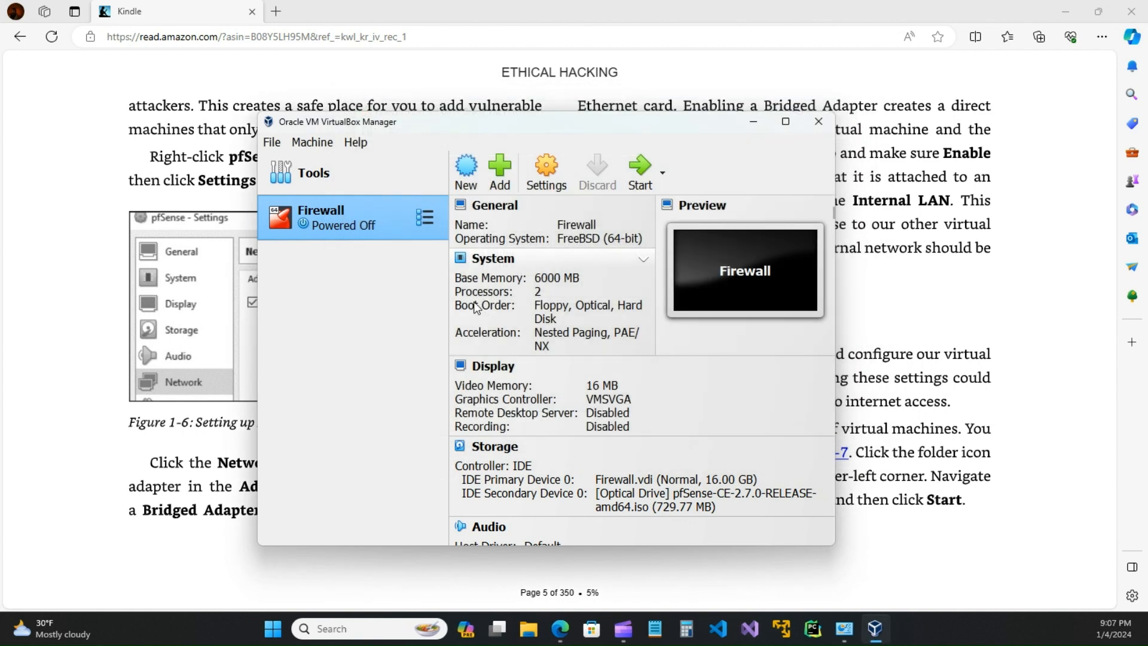
Step: Inspect Firewall's Storage settings, close them, and bring the Kindle book forward
click(547, 171)
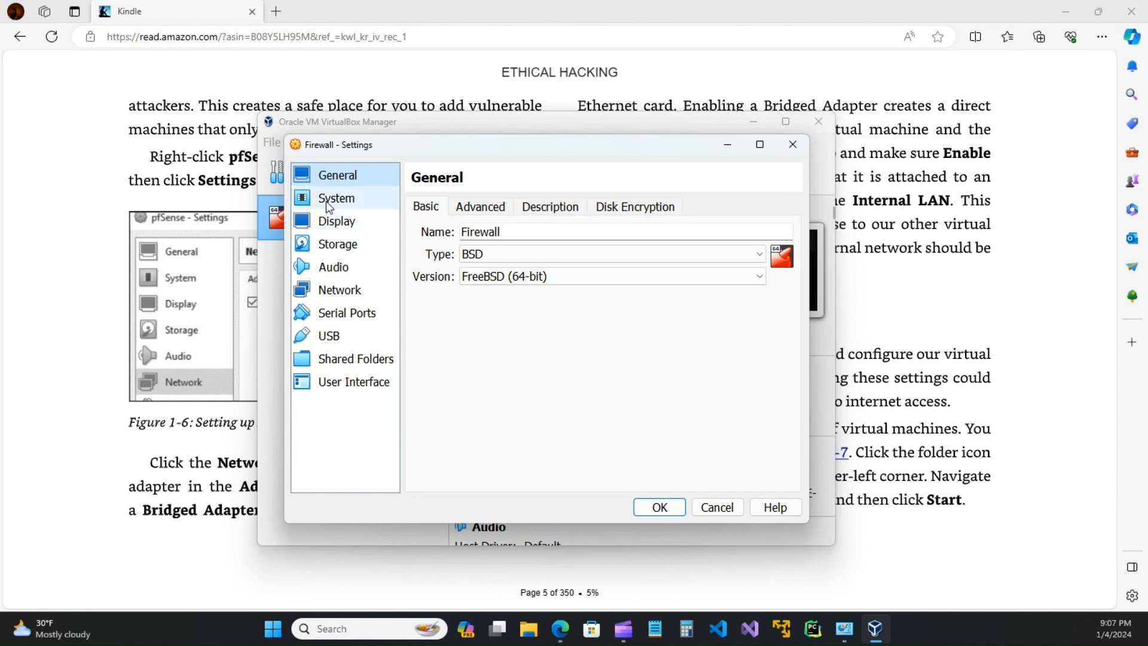
click(334, 242)
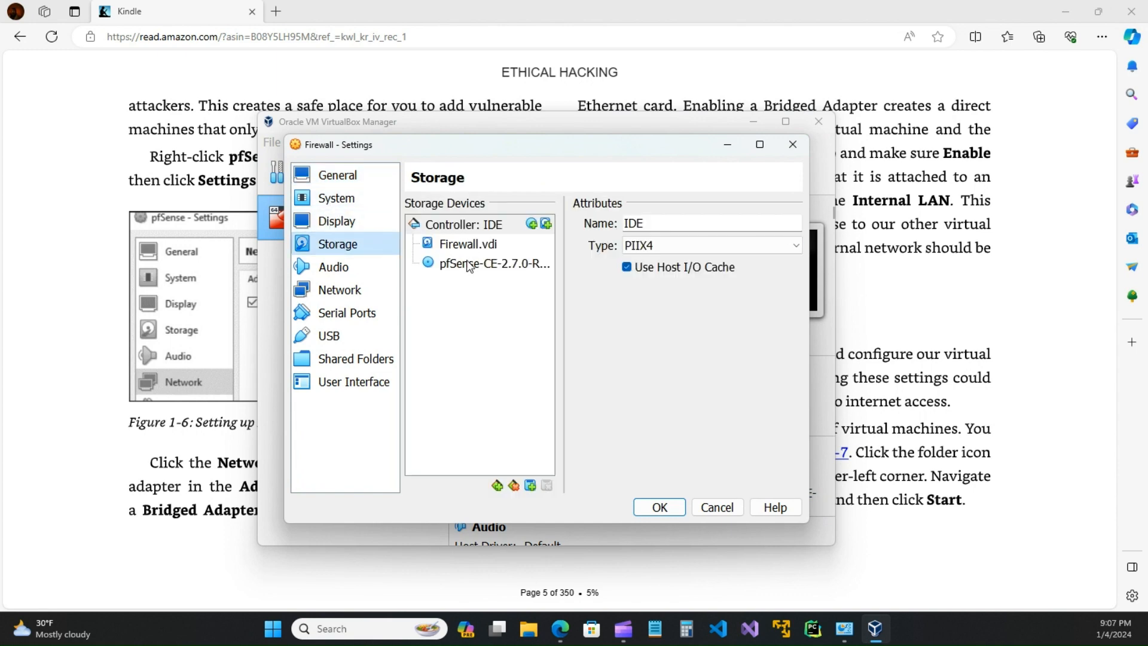
click(792, 144)
drag(695, 125, 711, 357)
click(800, 243)
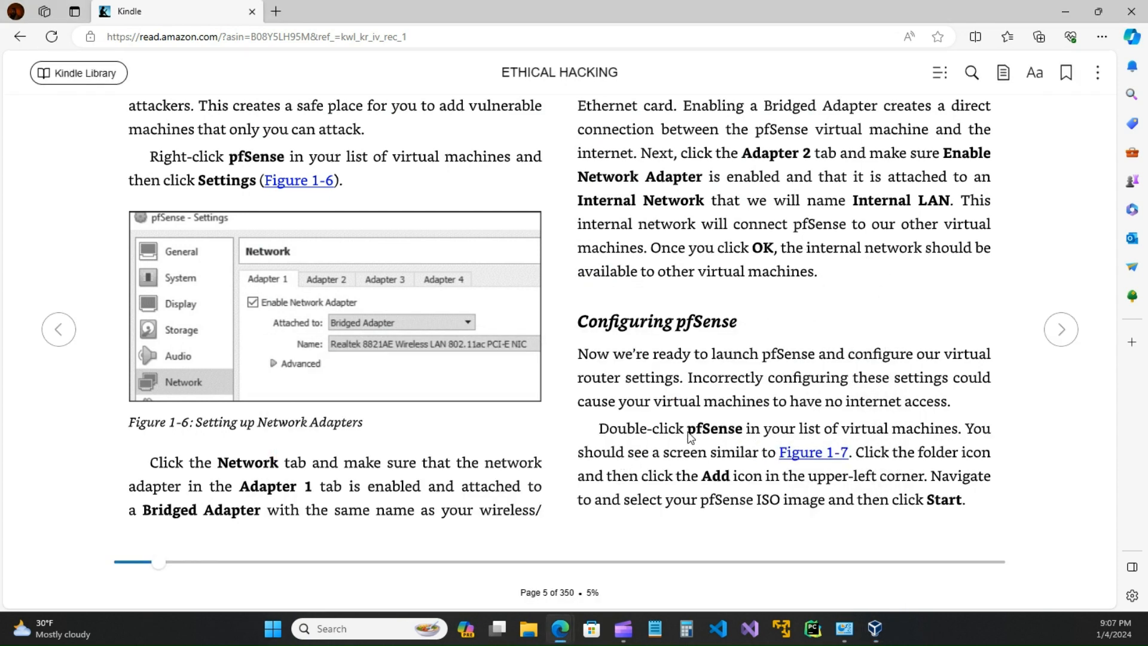
Step: Turn the book to page 7's pfSense ISO-removal steps and bring VirtualBox Manager back
click(1062, 331)
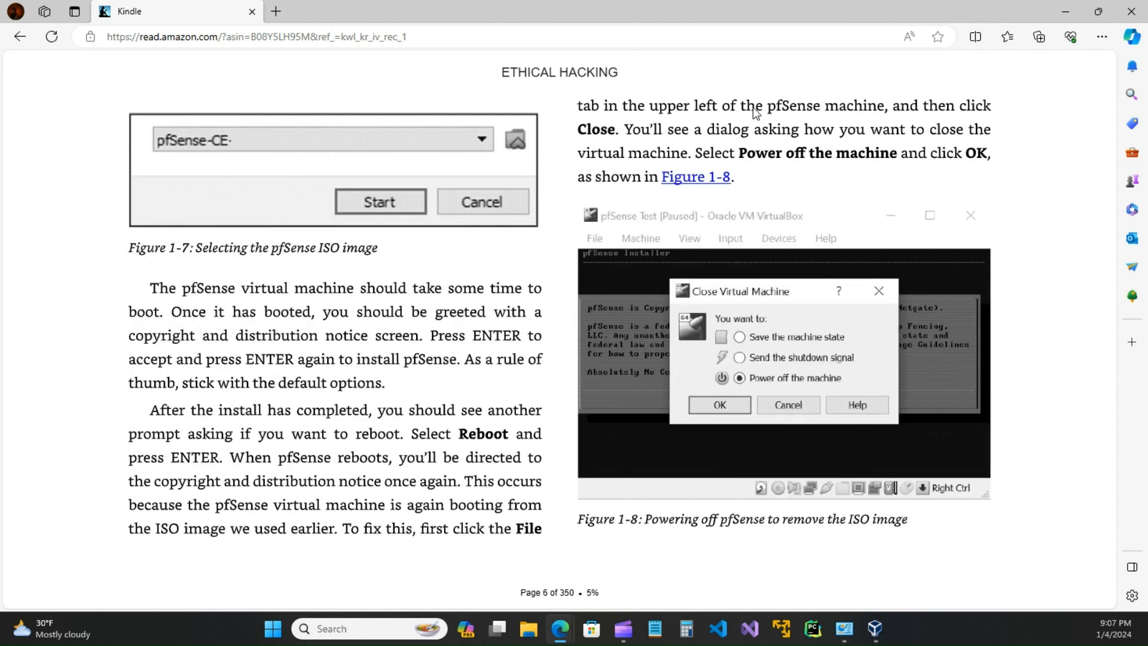
click(1064, 331)
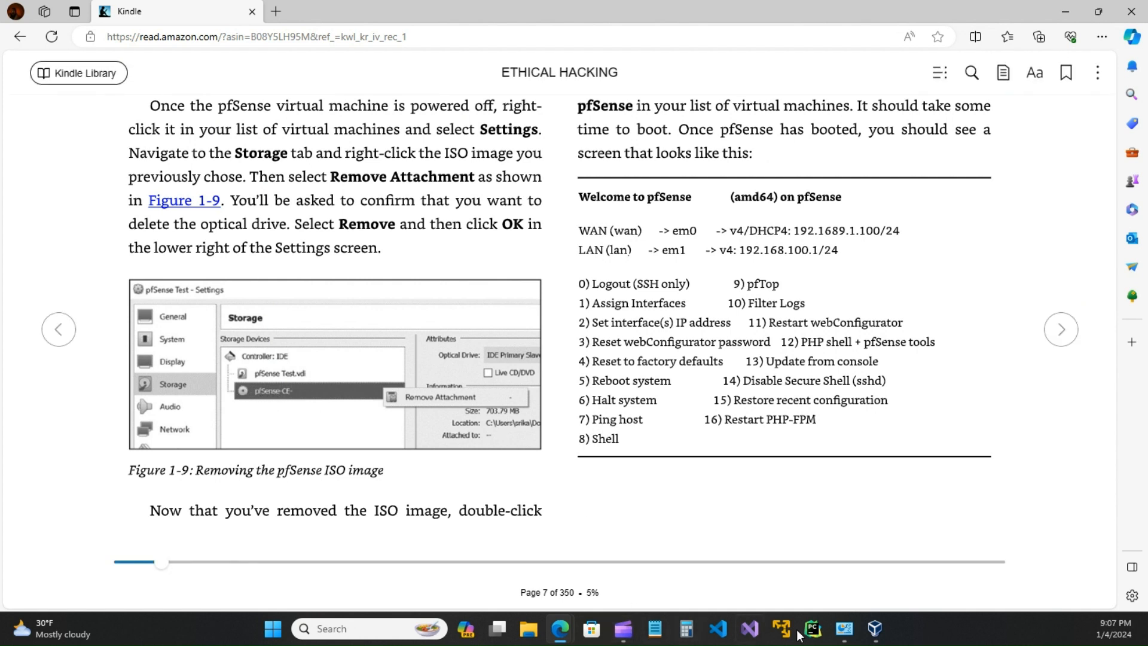
click(887, 636)
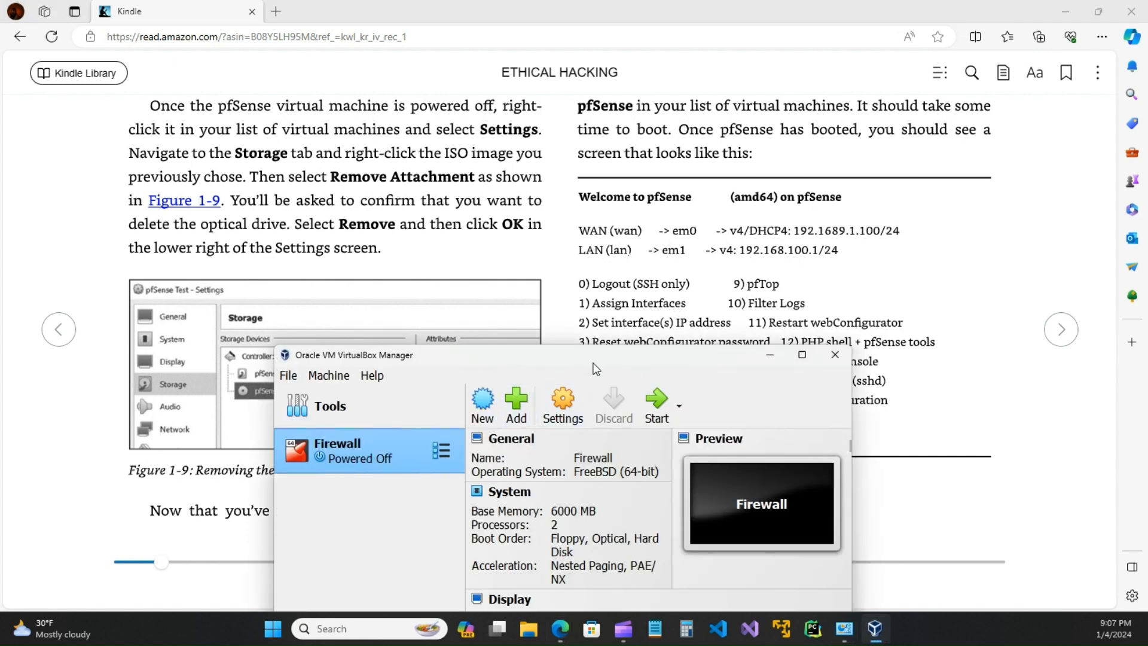
Step: Detach the pfSense ISO from the Firewall VM's storage so only Firewall.vdi stays under Controller: IDE
drag(585, 285, 662, 149)
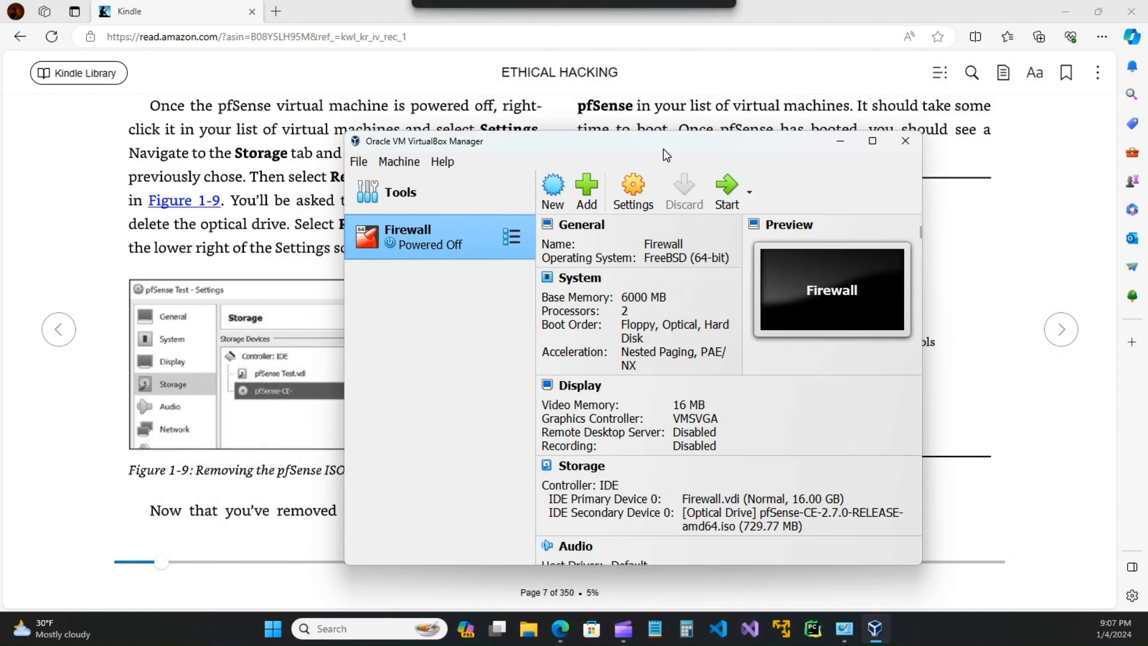
click(619, 200)
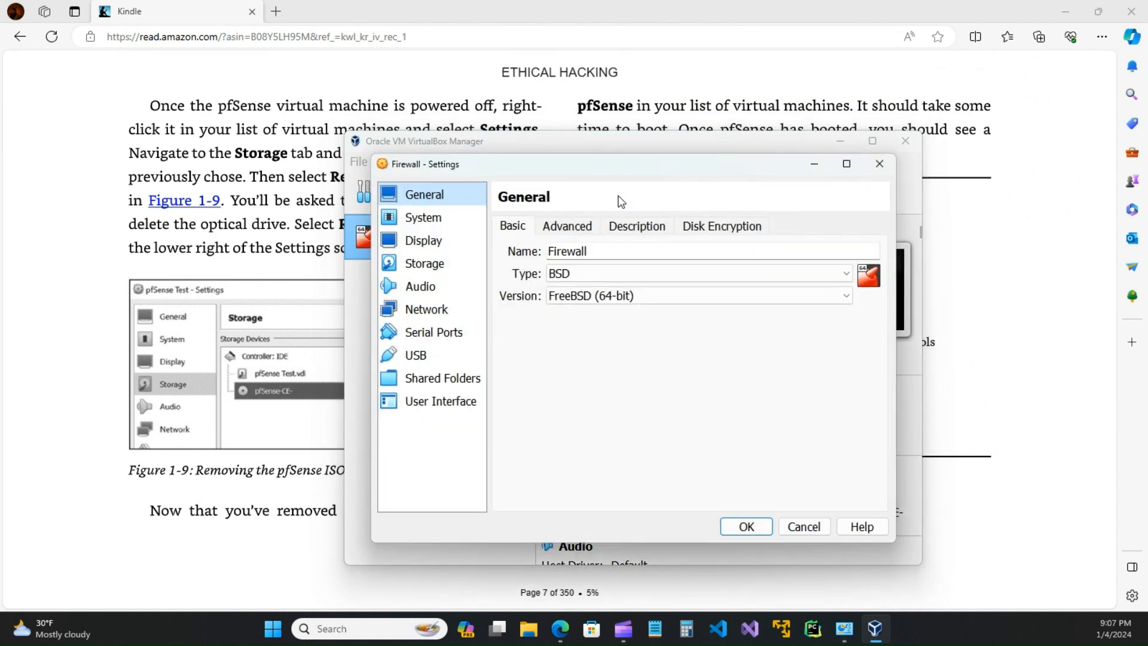
click(419, 267)
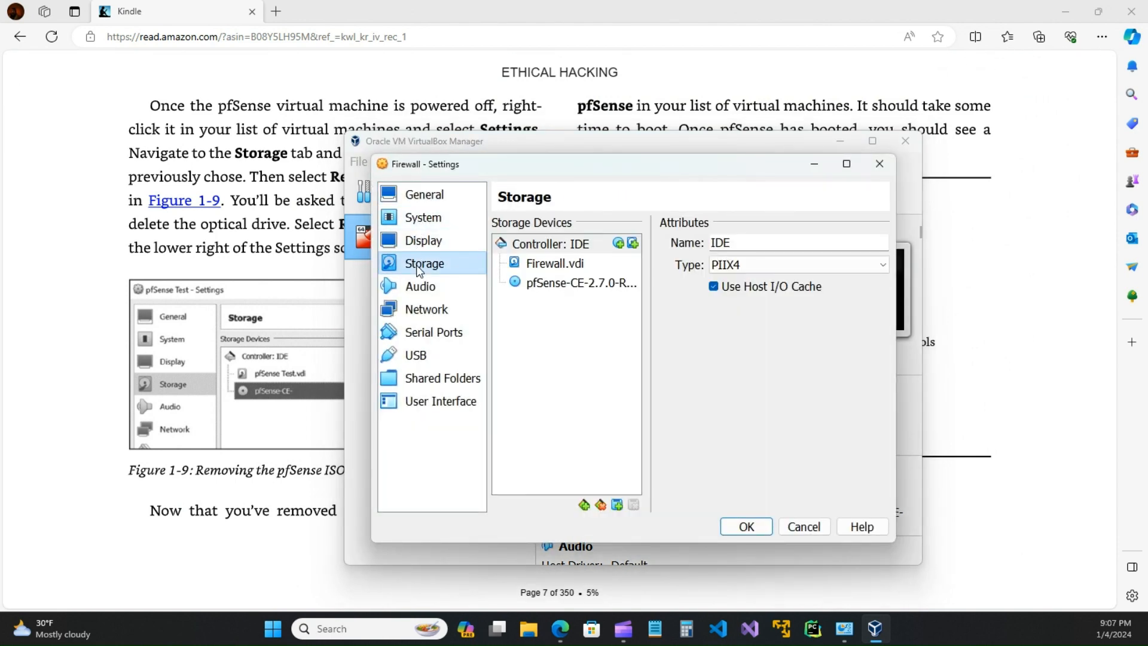
click(552, 285)
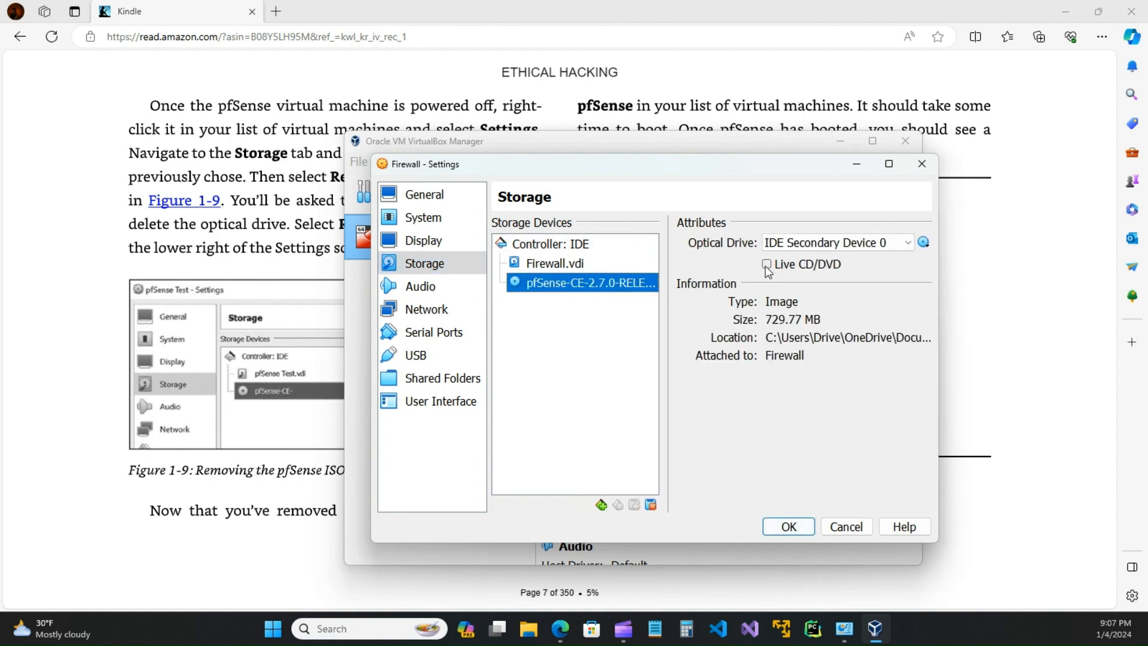
right_click(584, 284)
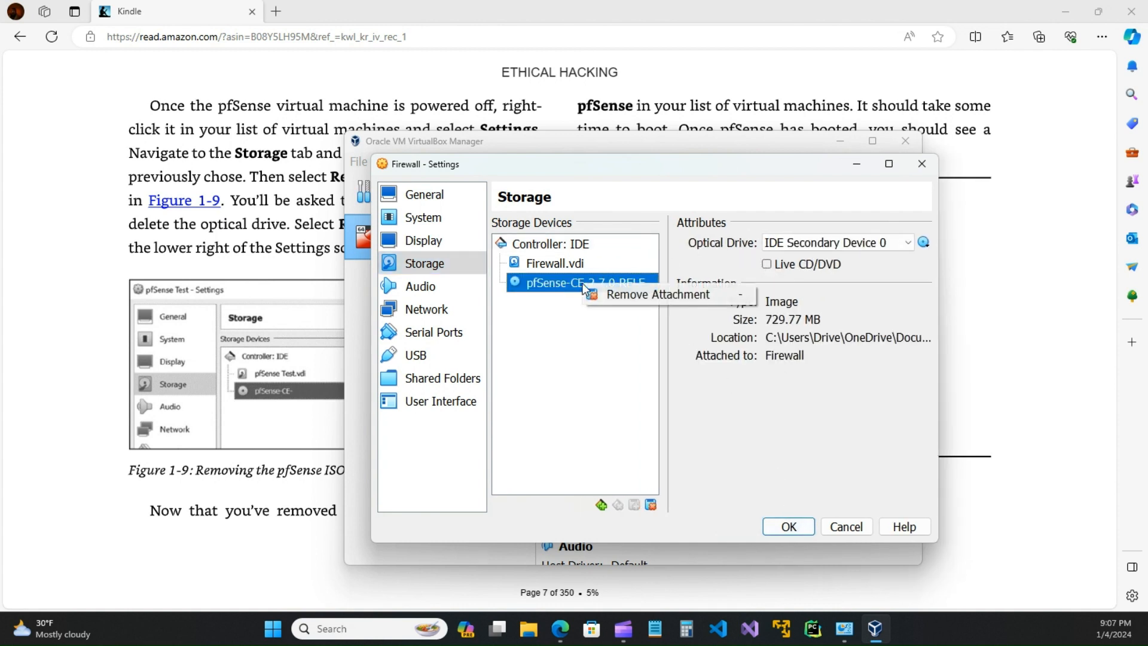
click(620, 294)
click(622, 419)
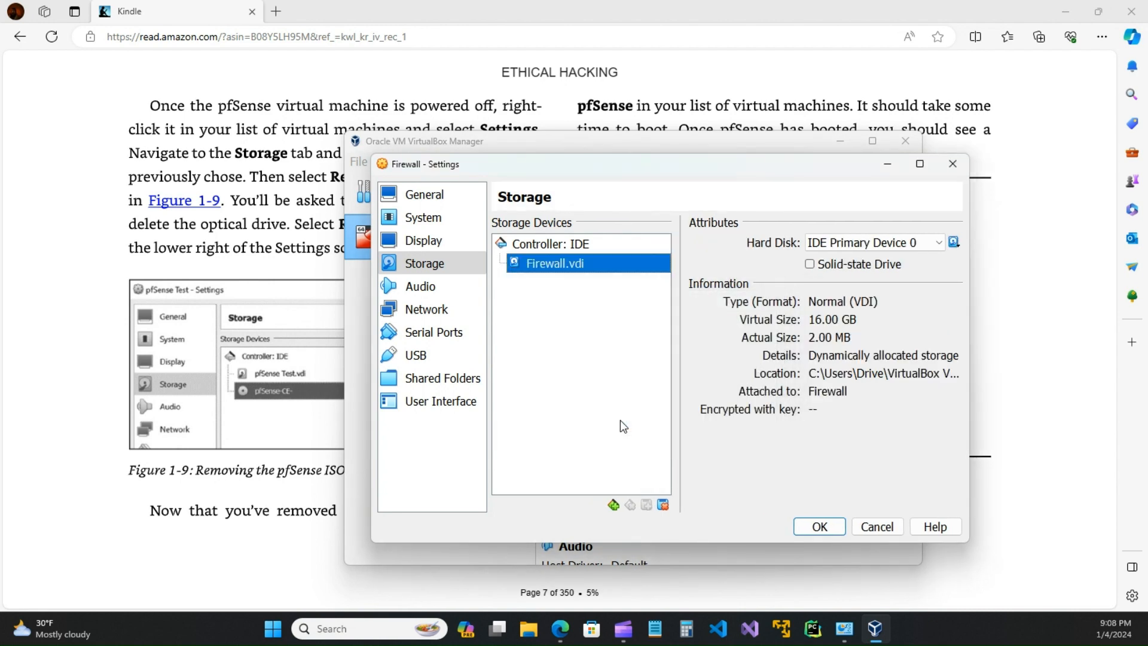
click(819, 526)
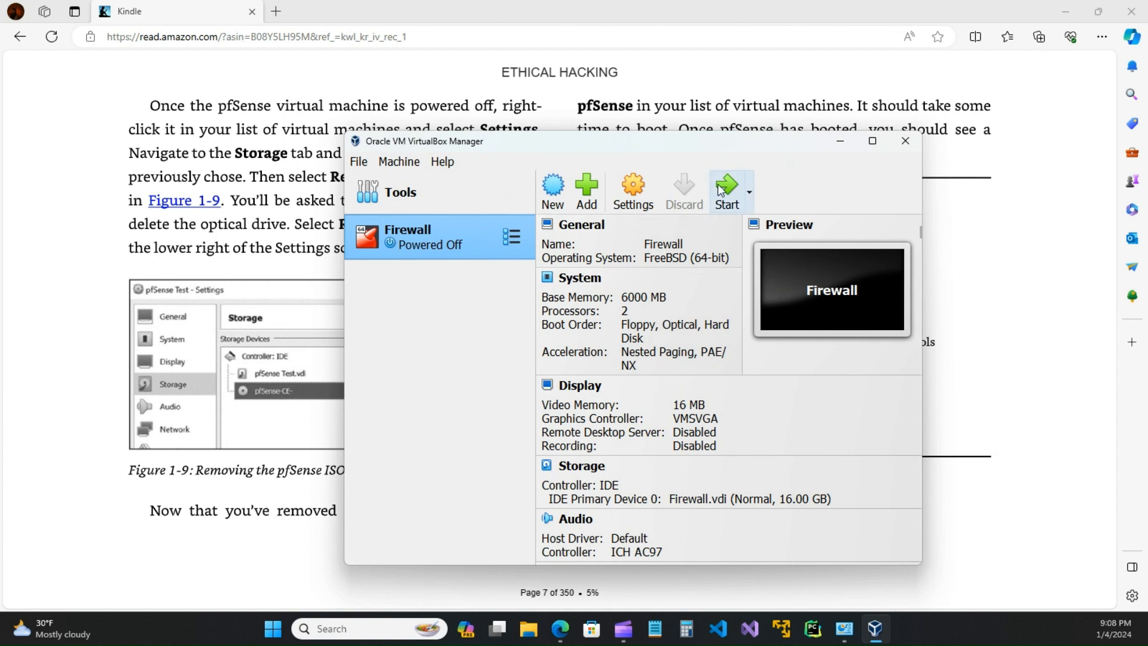
Step: Boot the Firewall VM into the pfSense 2.7.0 console menu and minimize its window
click(720, 189)
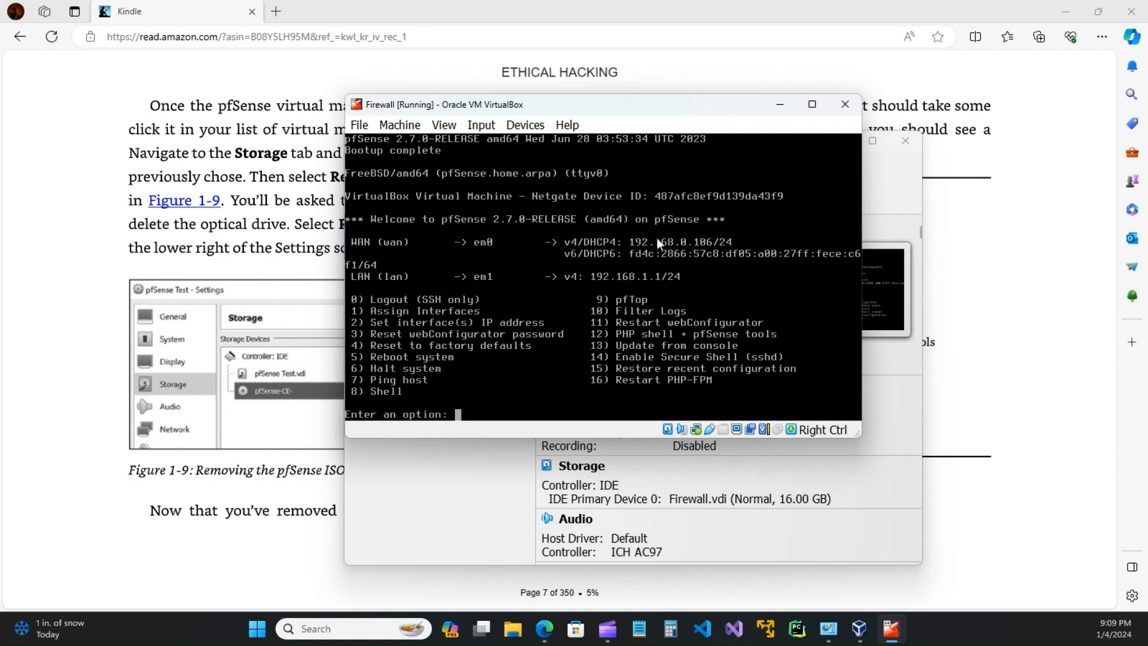
click(785, 106)
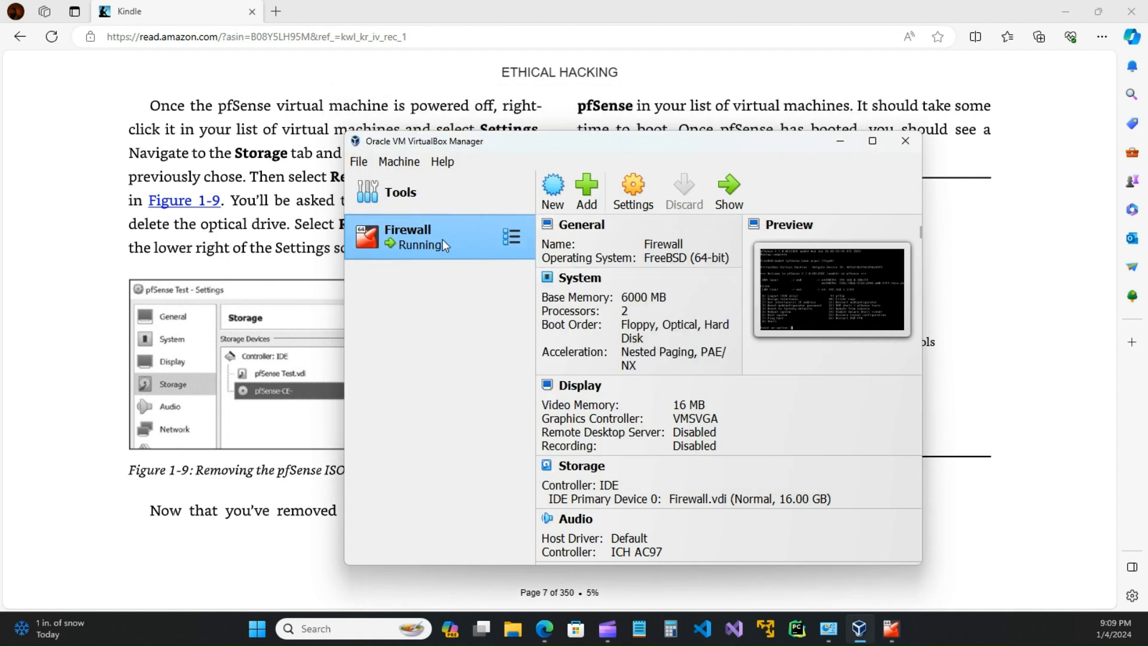
Step: Review the Firewall VM's System settings: processor, motherboard and display
click(634, 192)
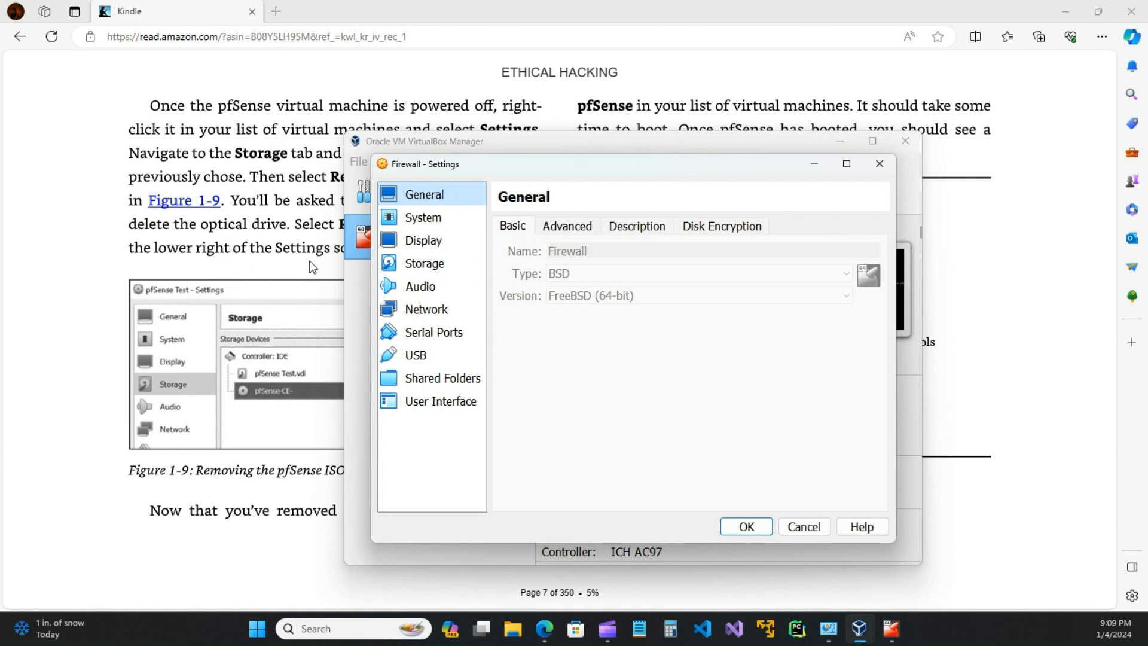
click(433, 226)
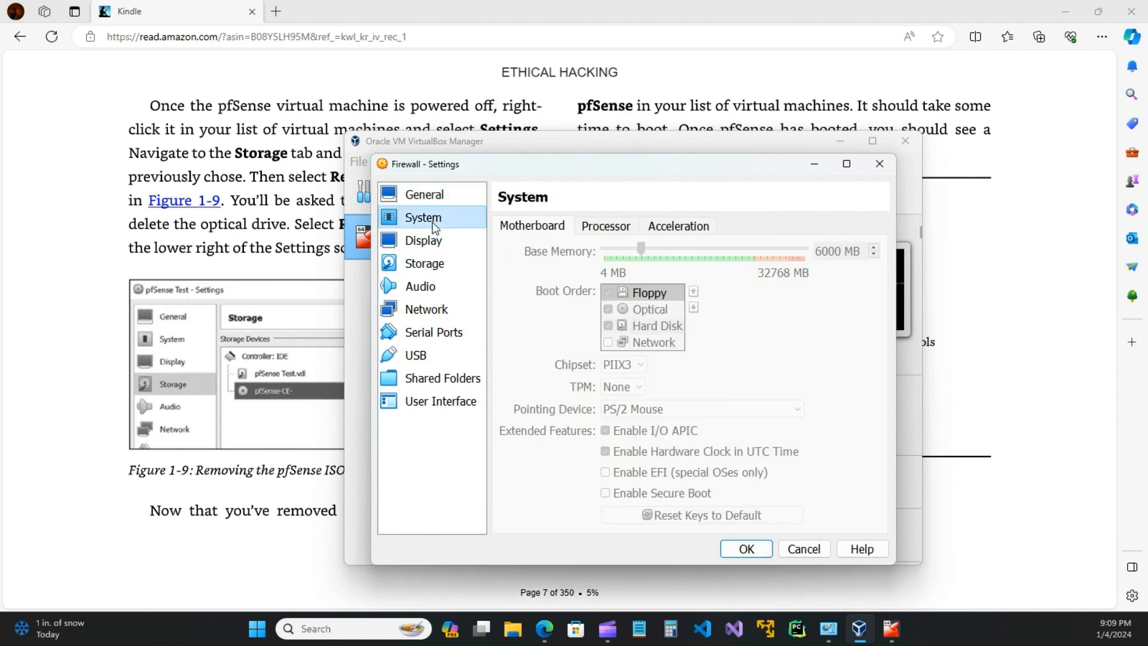
click(611, 234)
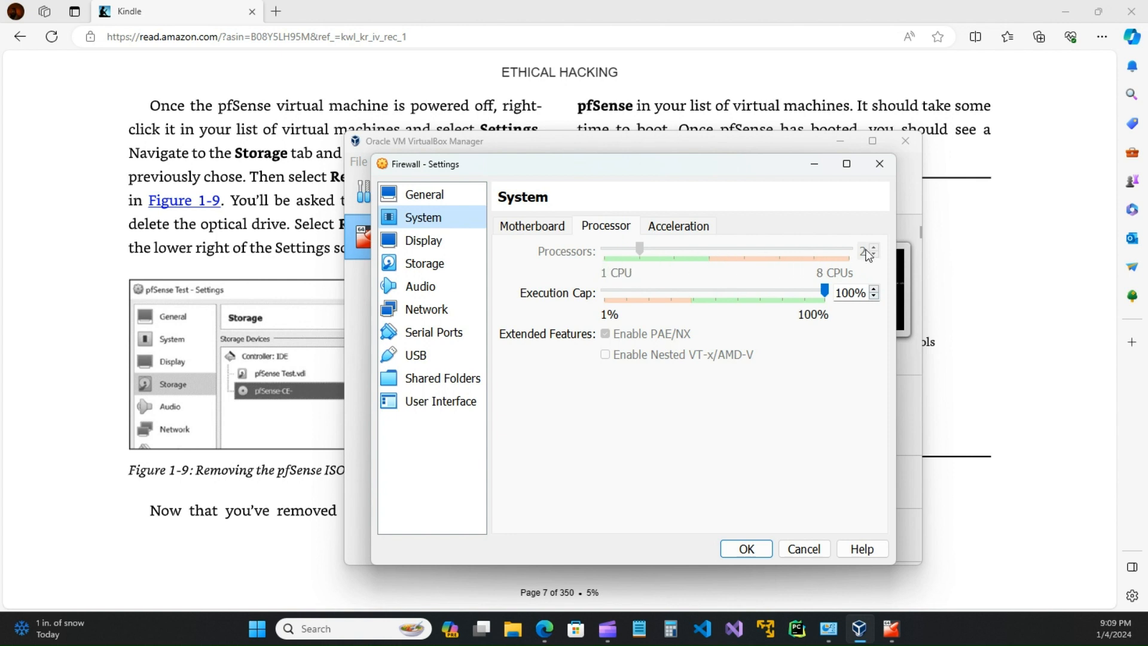
click(525, 227)
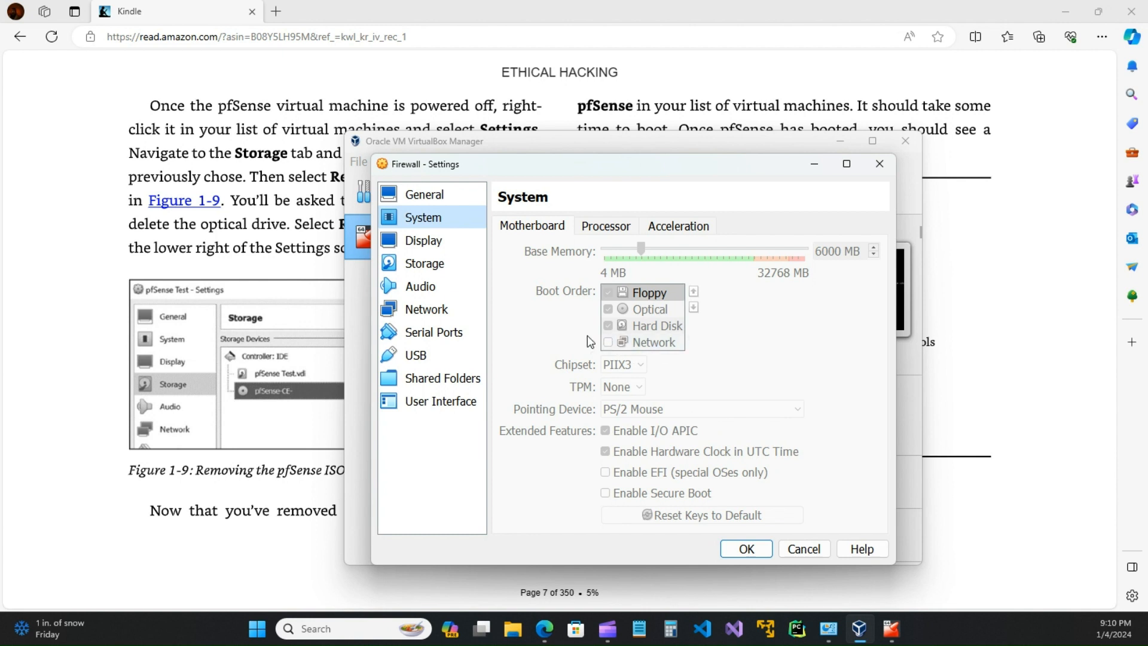
click(443, 247)
Step: Check storage, audio and both network adapters (Adapter 2 on intnet, Allow All), then cancel
click(432, 267)
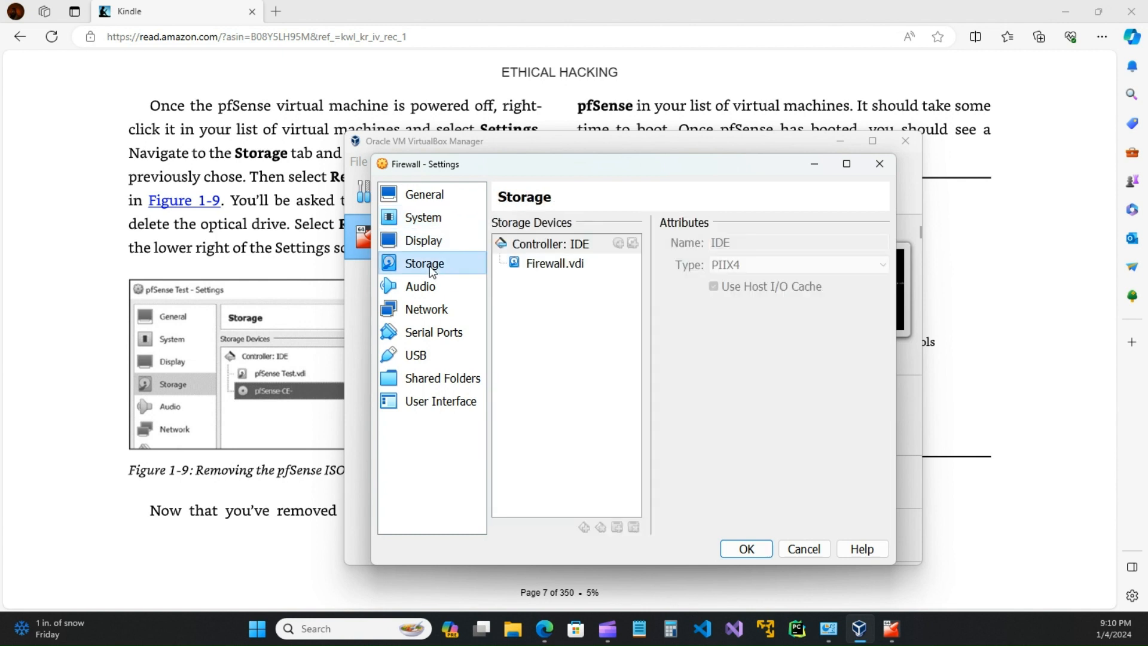
click(417, 289)
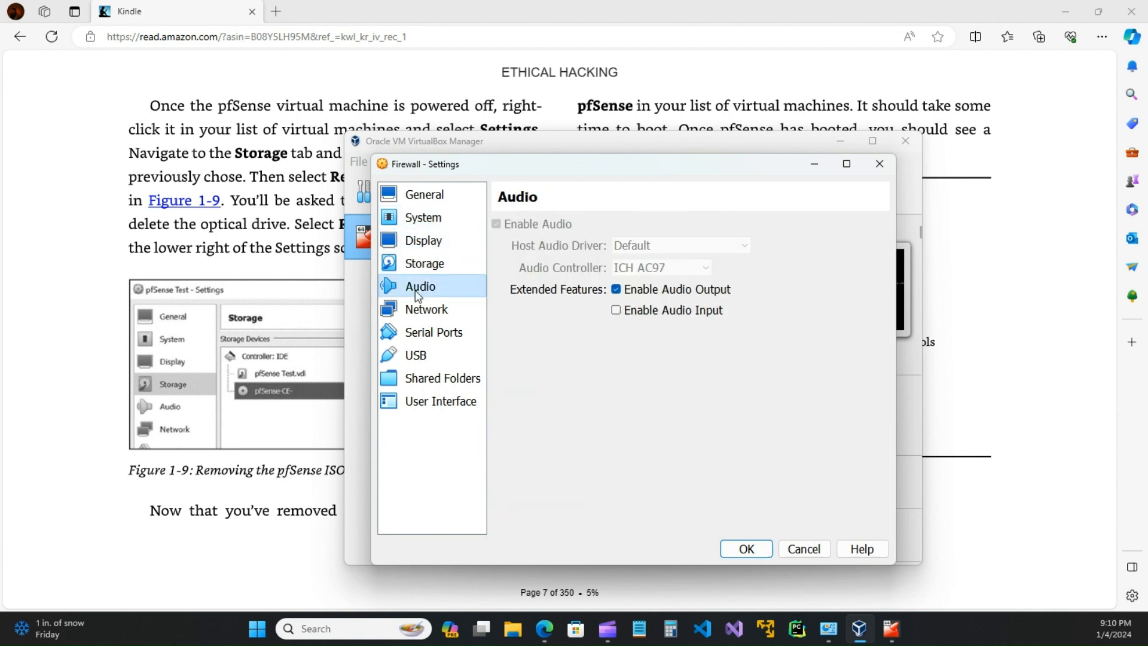
click(422, 308)
click(528, 226)
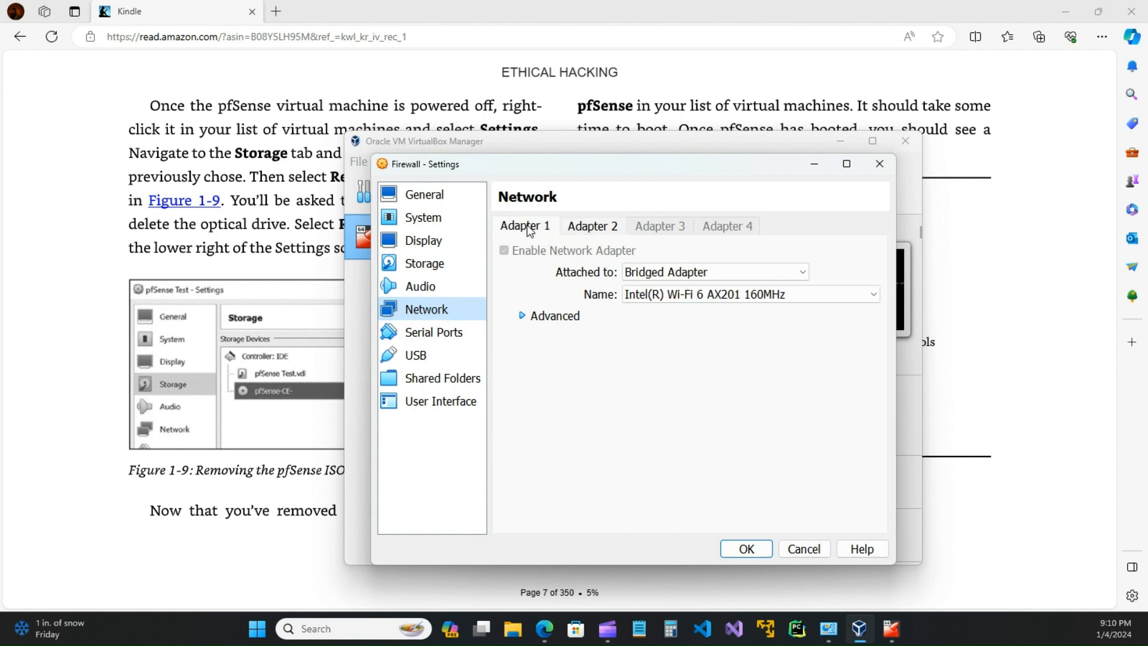
click(523, 315)
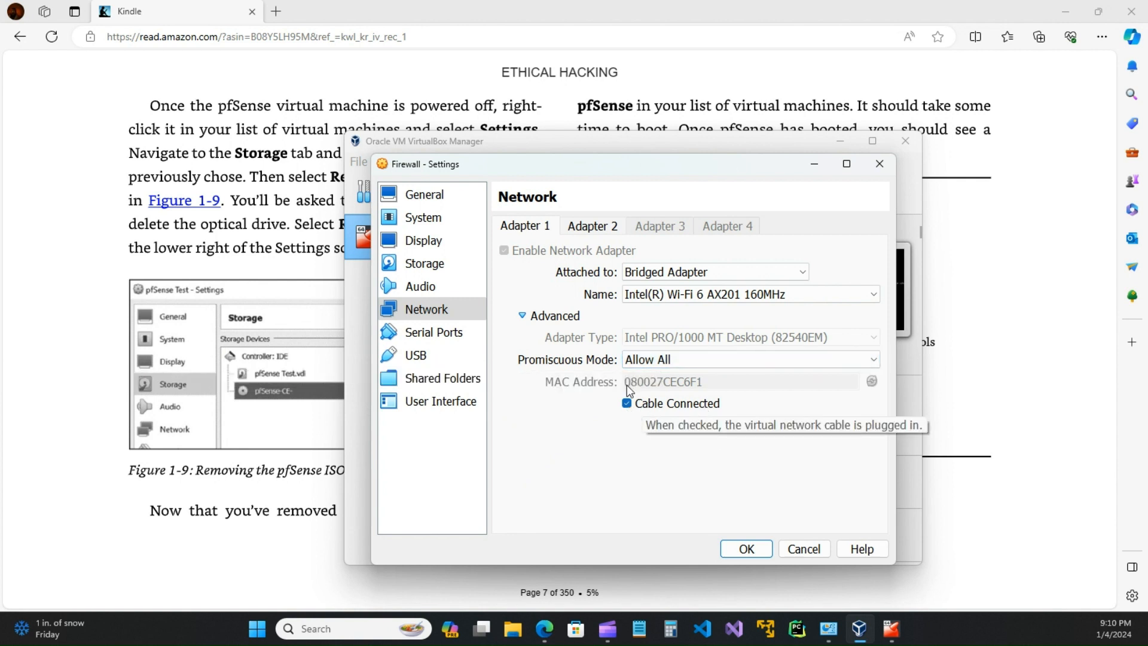
click(598, 229)
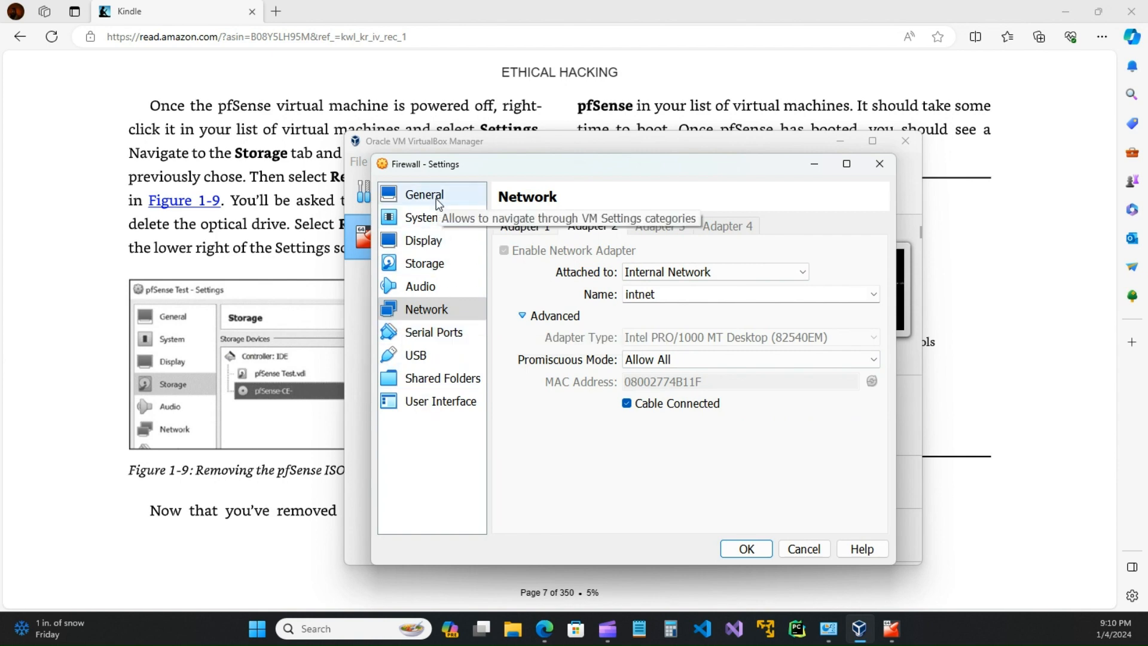
click(804, 548)
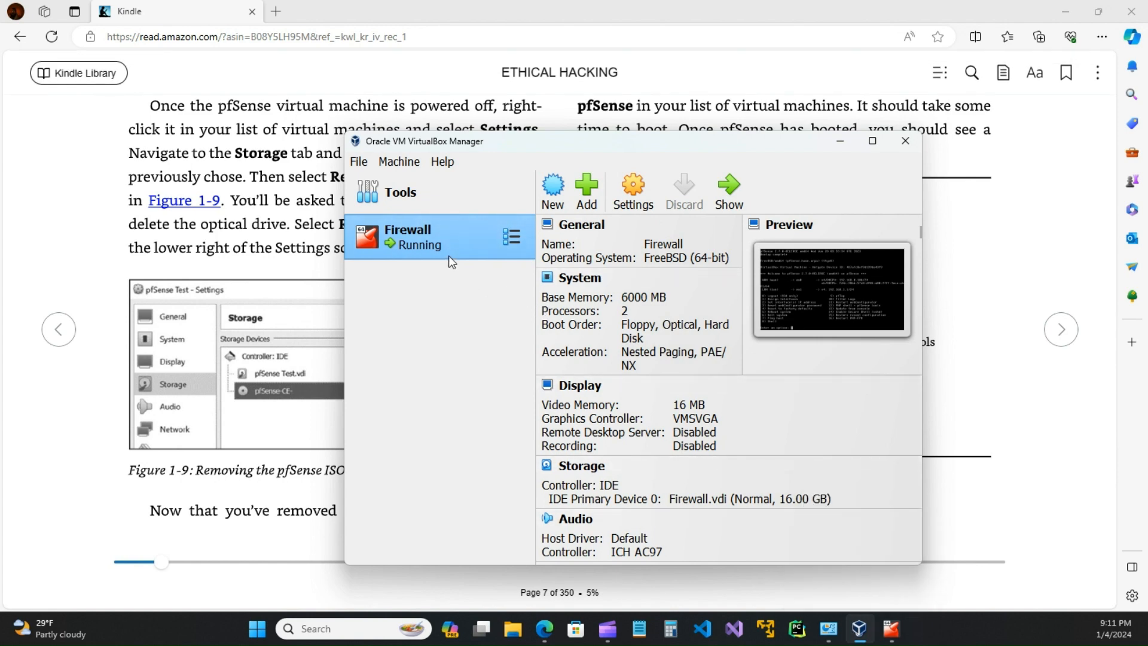
click(634, 196)
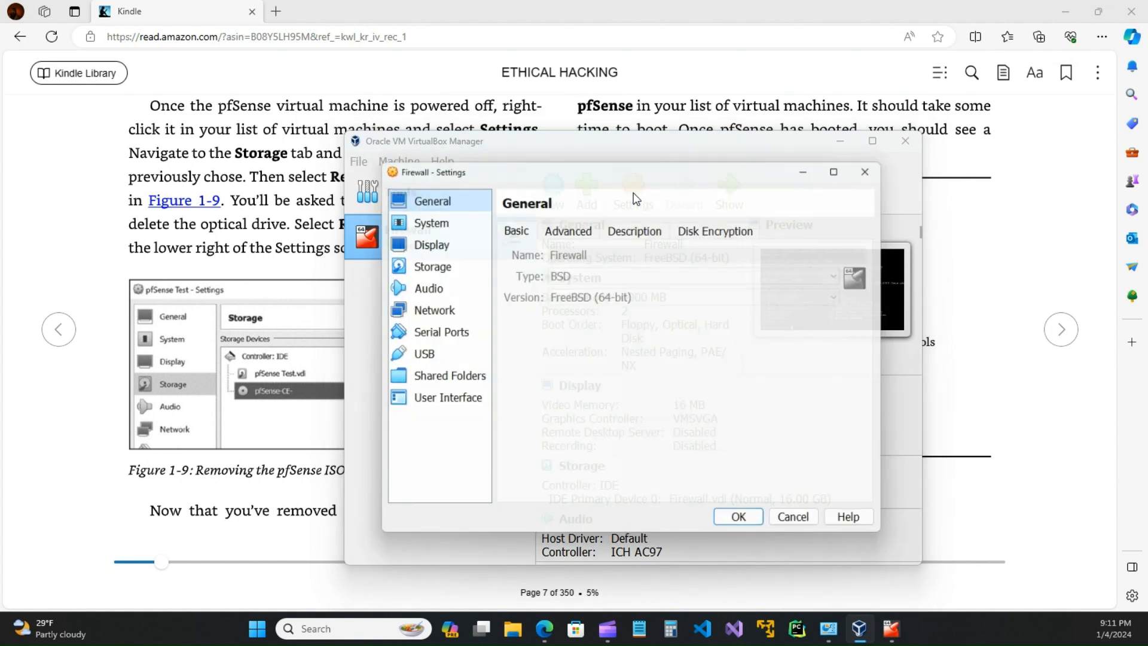
click(431, 264)
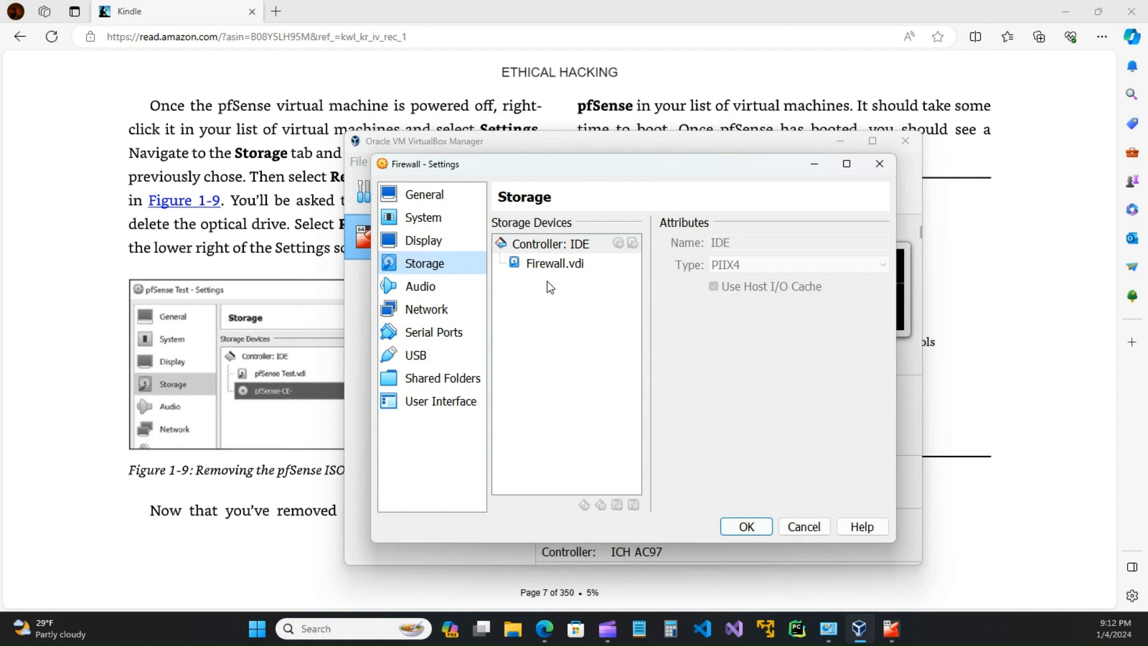
click(739, 526)
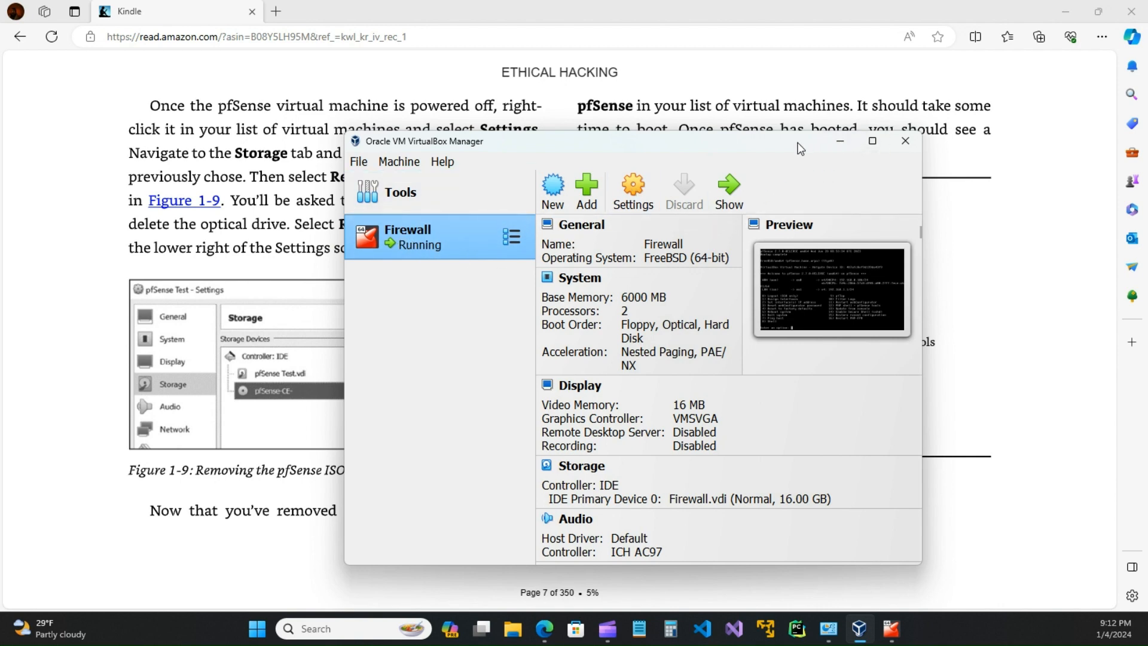
Step: Turn the book to page 8 and open the sourceforge.net/projects/metasploitable link in a new tab
drag(790, 147, 710, 185)
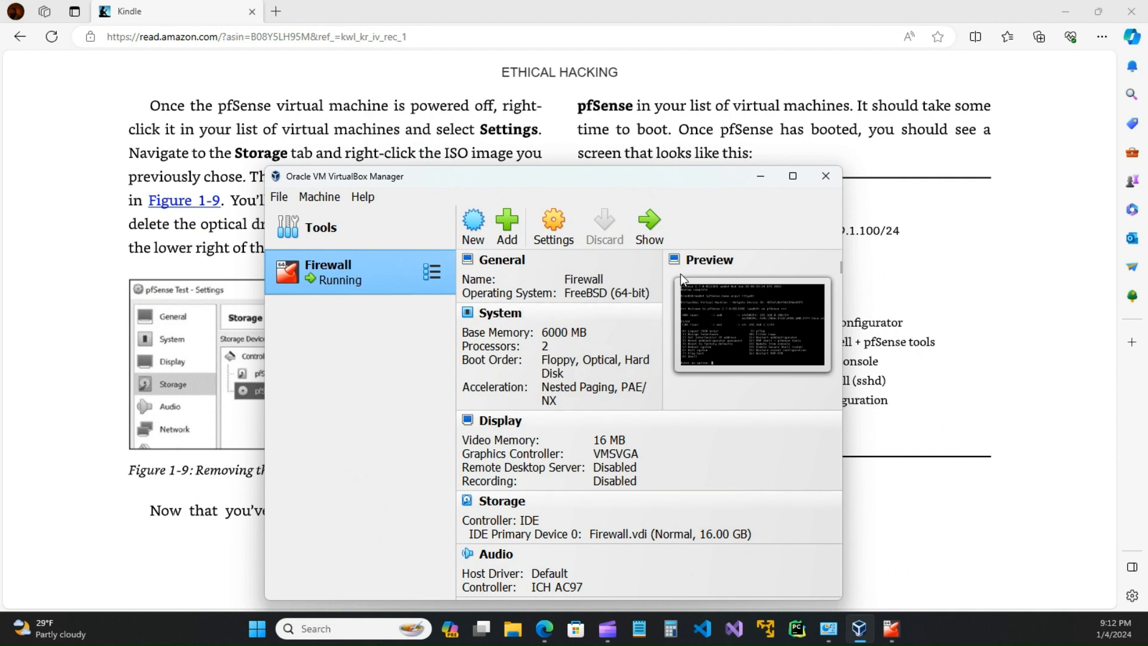
click(682, 136)
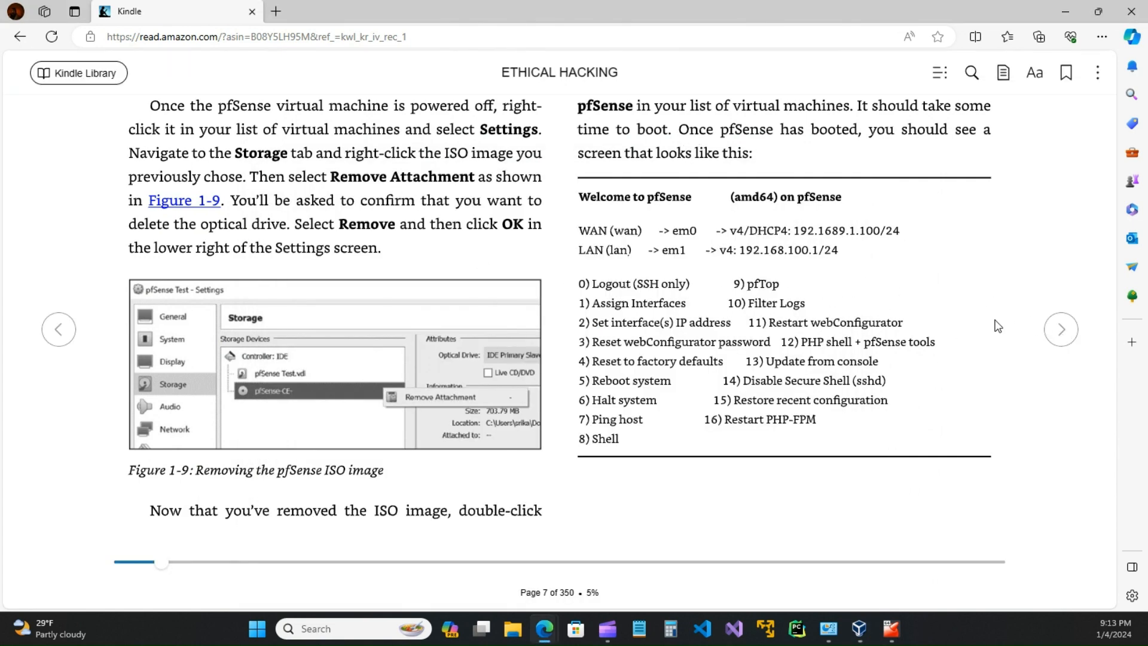
click(1065, 330)
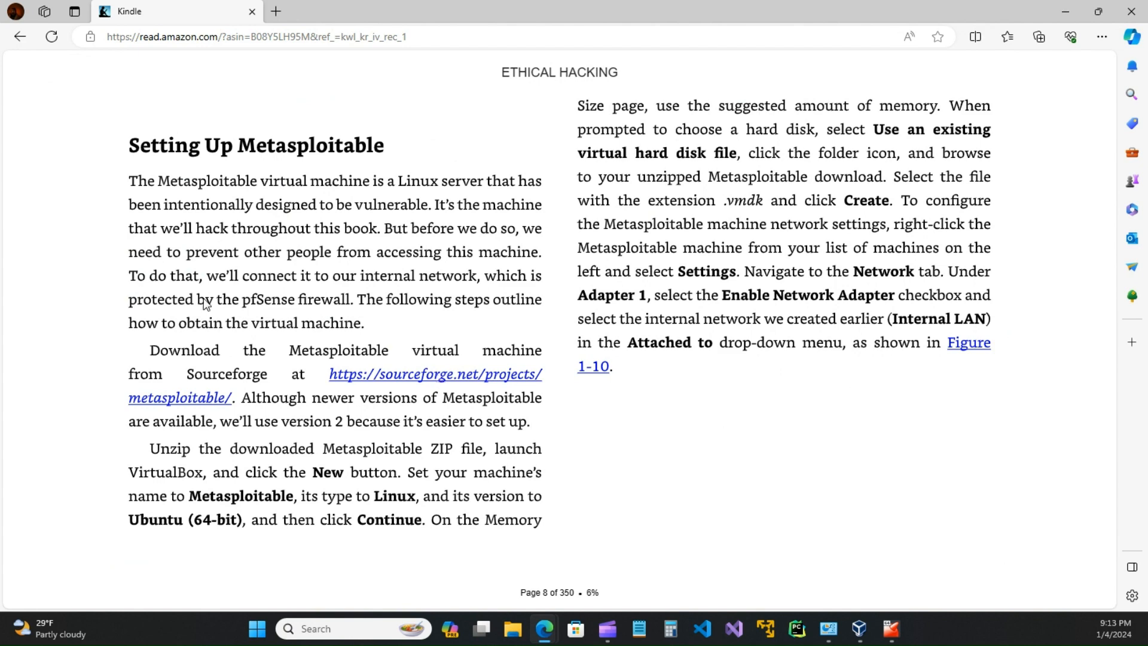
click(435, 380)
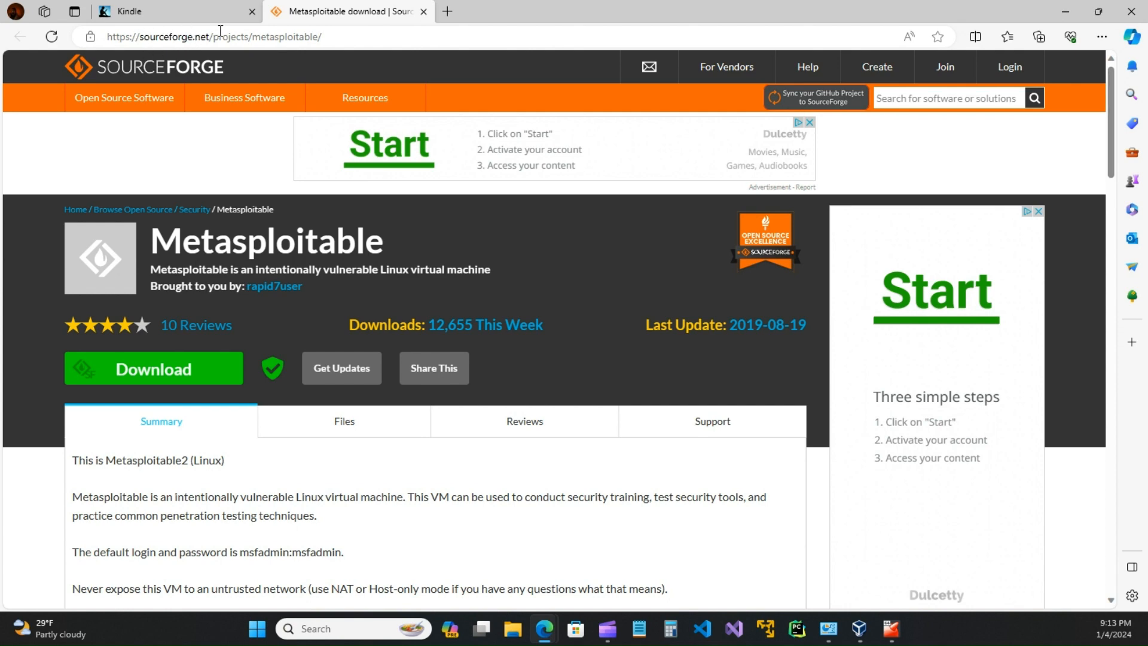
Step: Start downloading metasploitable-linux-2.0.0.zip (825 MB) from the SourceForge project page
click(178, 10)
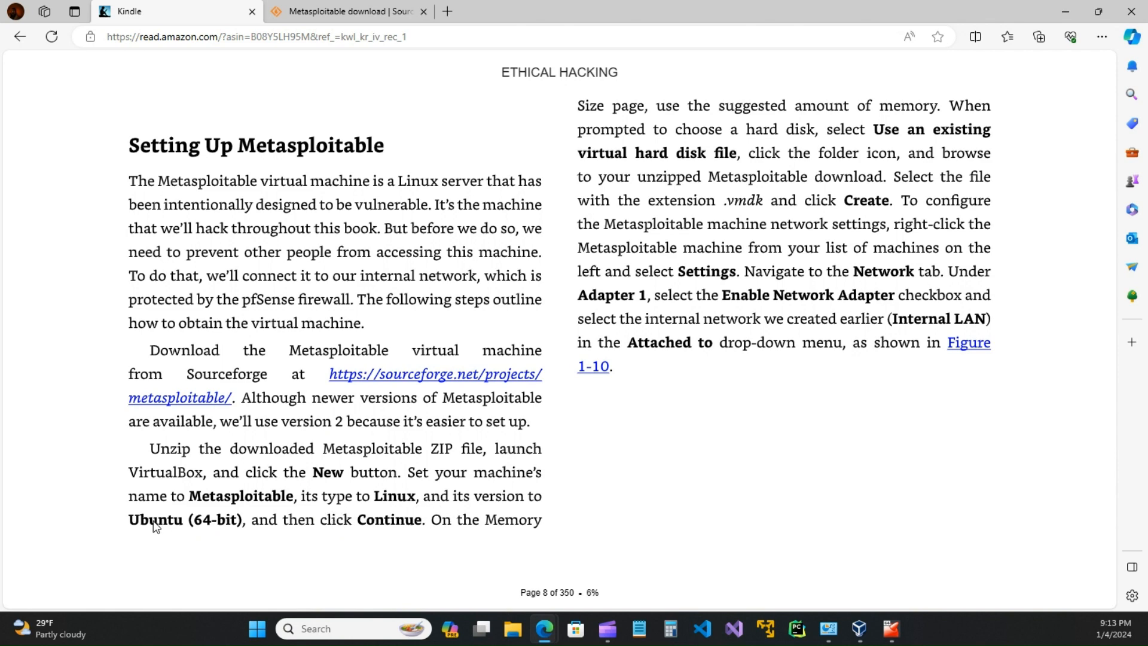
click(344, 10)
scroll(286, 329, down, 3)
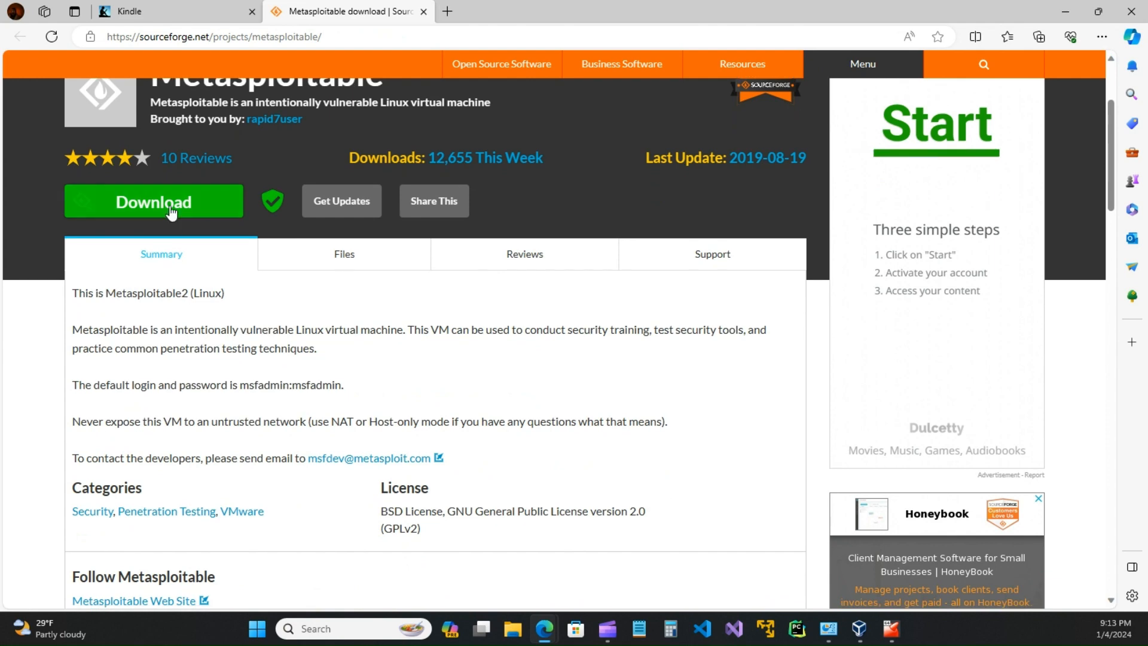
scroll(481, 473, up, 3)
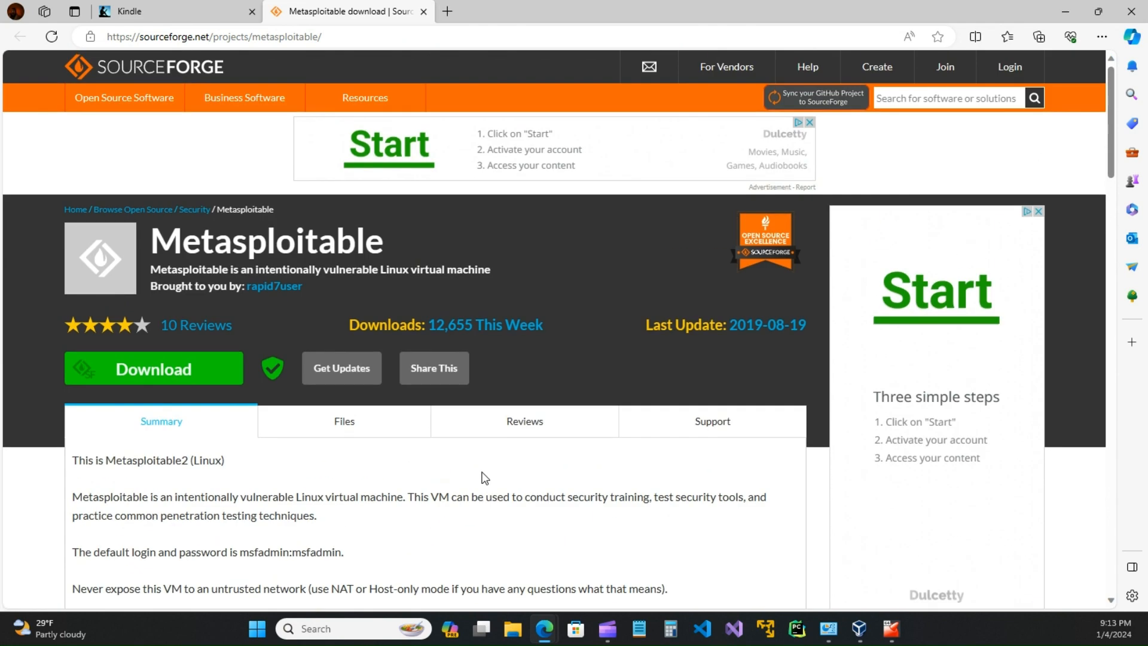
scroll(359, 497, down, 18)
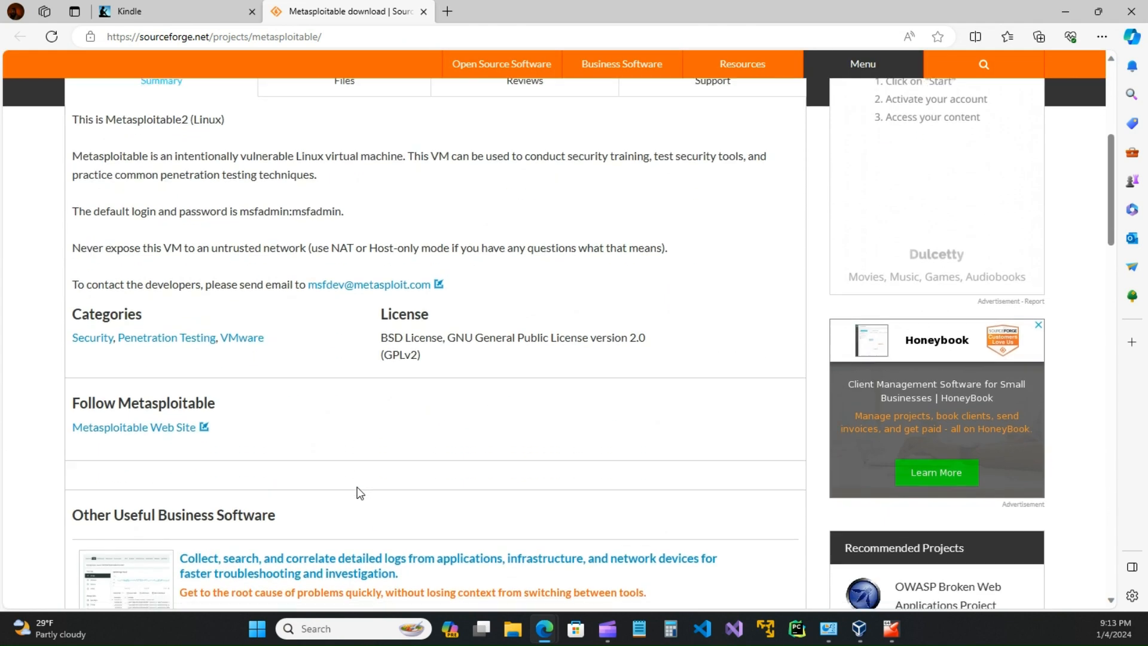
scroll(359, 488, down, 4)
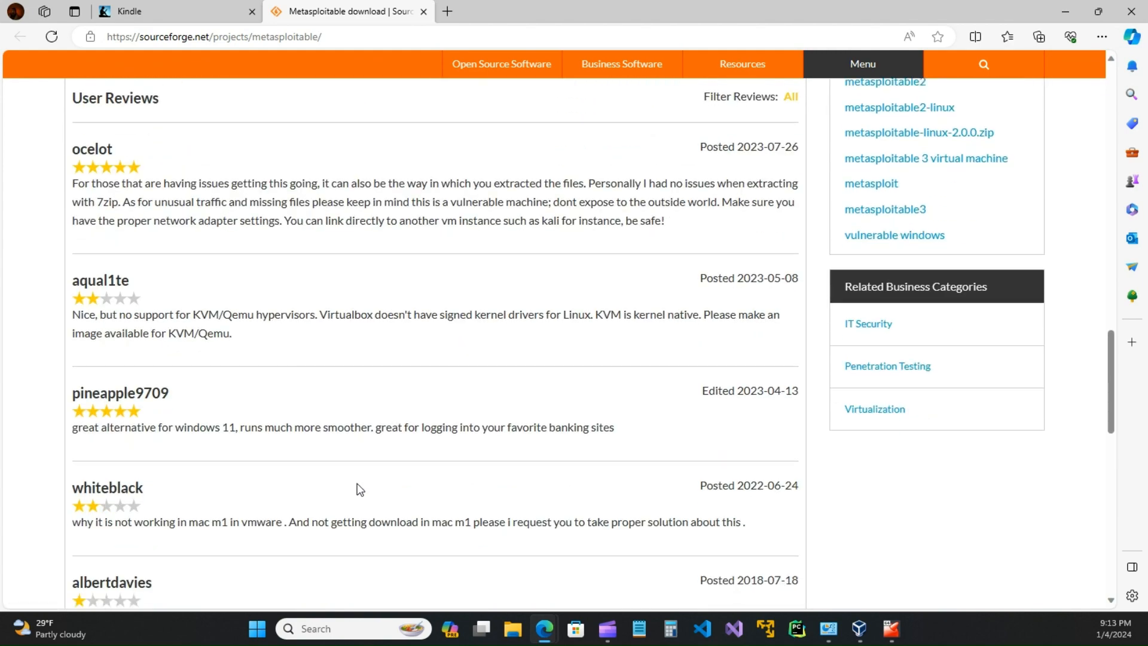
scroll(359, 488, up, 20)
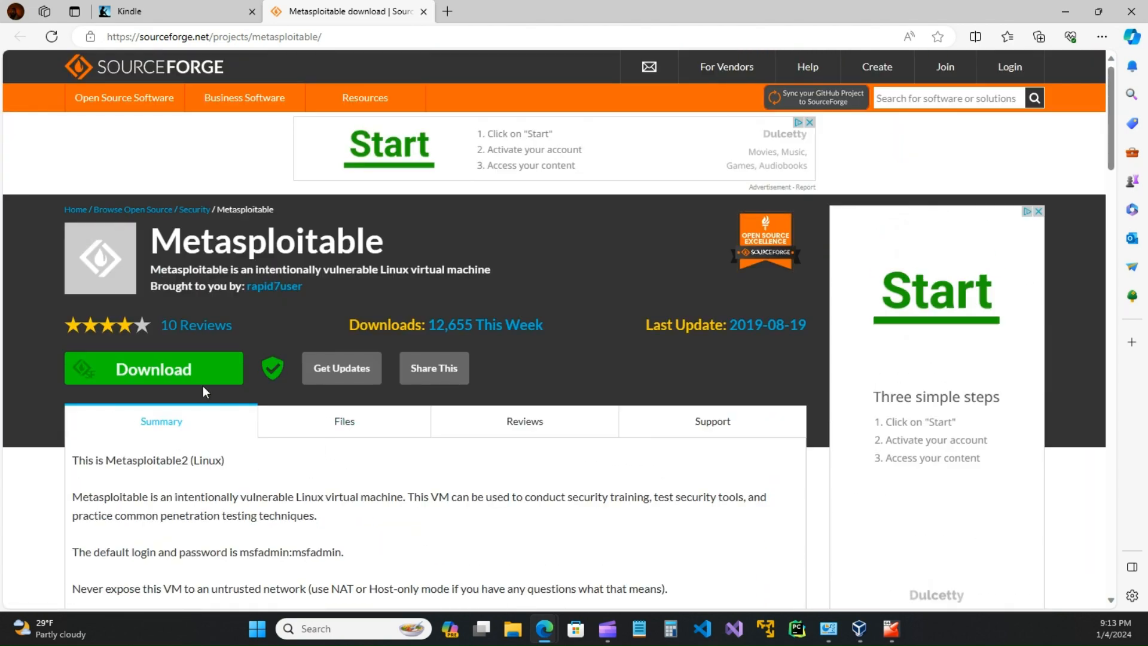
click(200, 377)
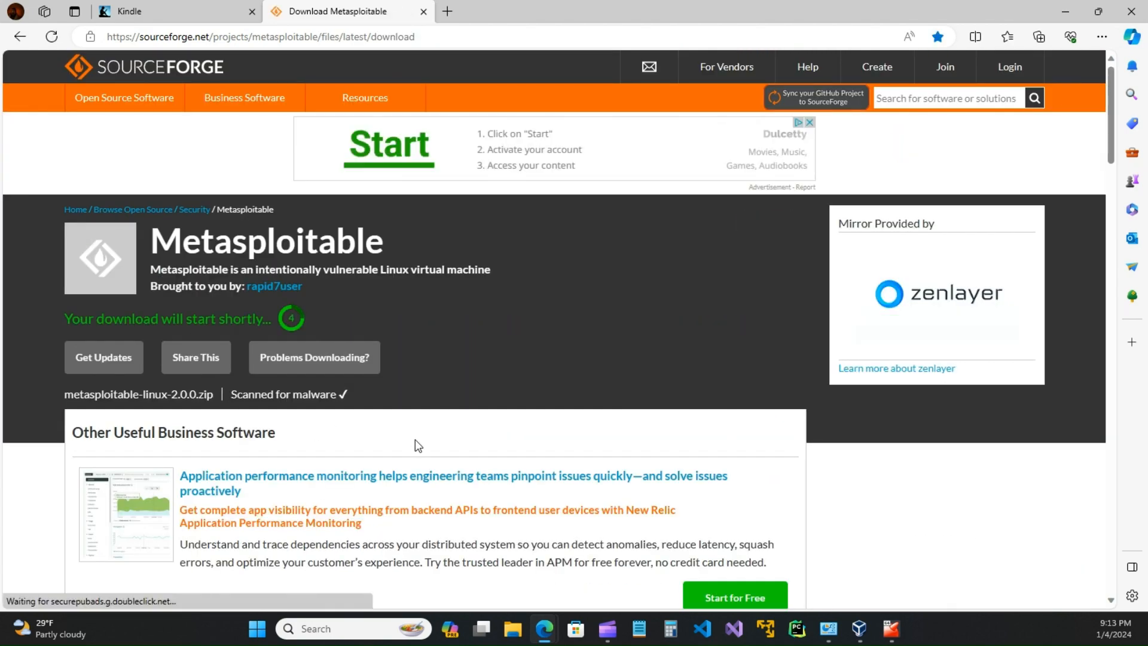
scroll(418, 446, down, 5)
scroll(415, 440, up, 4)
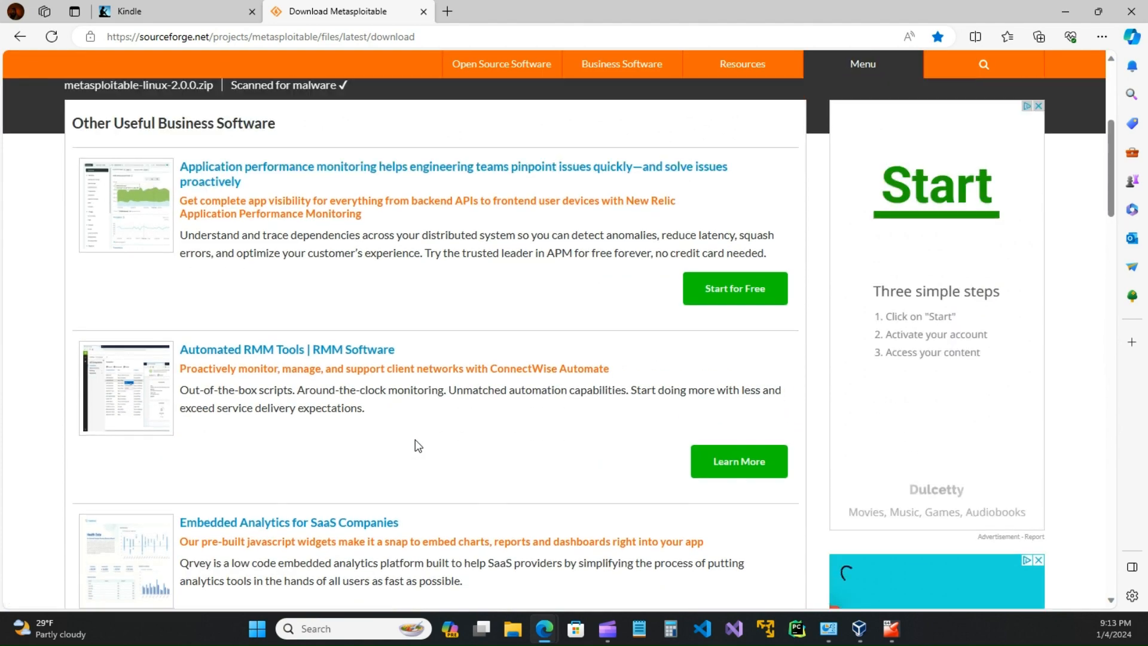
scroll(388, 447, down, 2)
scroll(388, 447, down, 3)
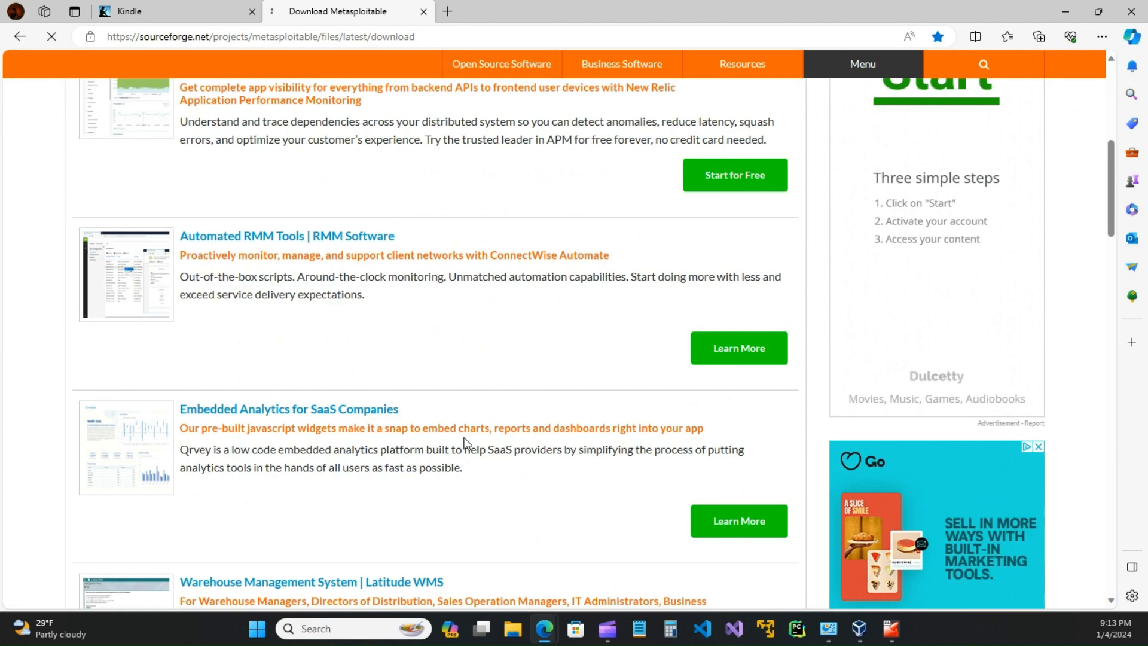
scroll(449, 409, down, 1)
scroll(453, 413, down, 2)
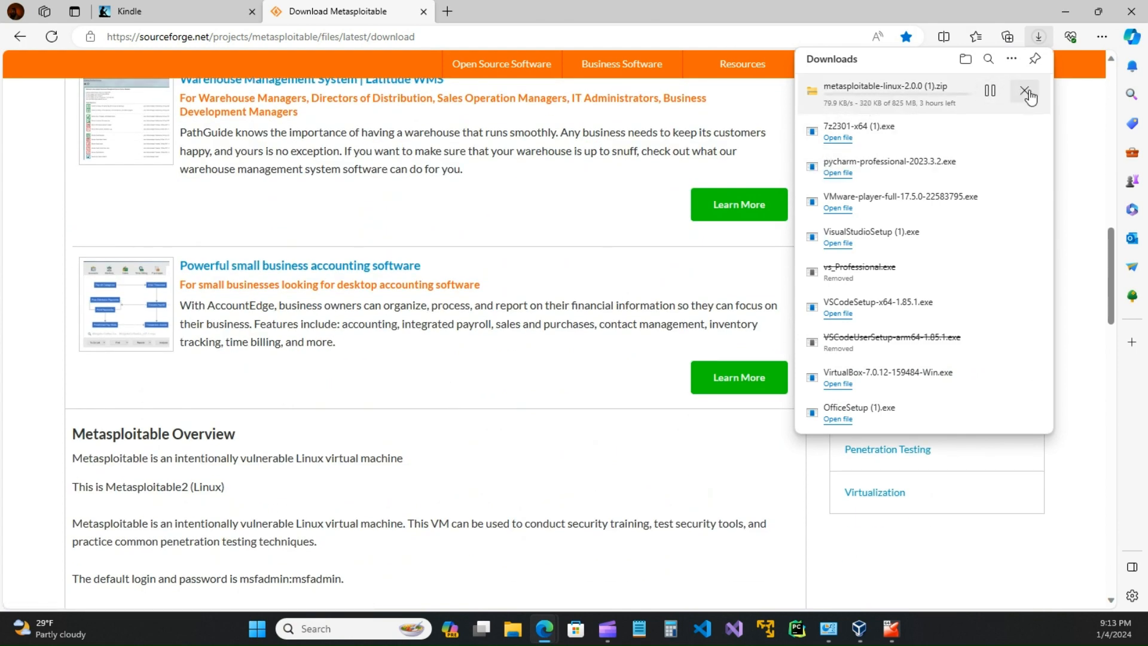
Step: Cancel the Metasploitable zip download, go back to the project page, and return to the book
click(1025, 92)
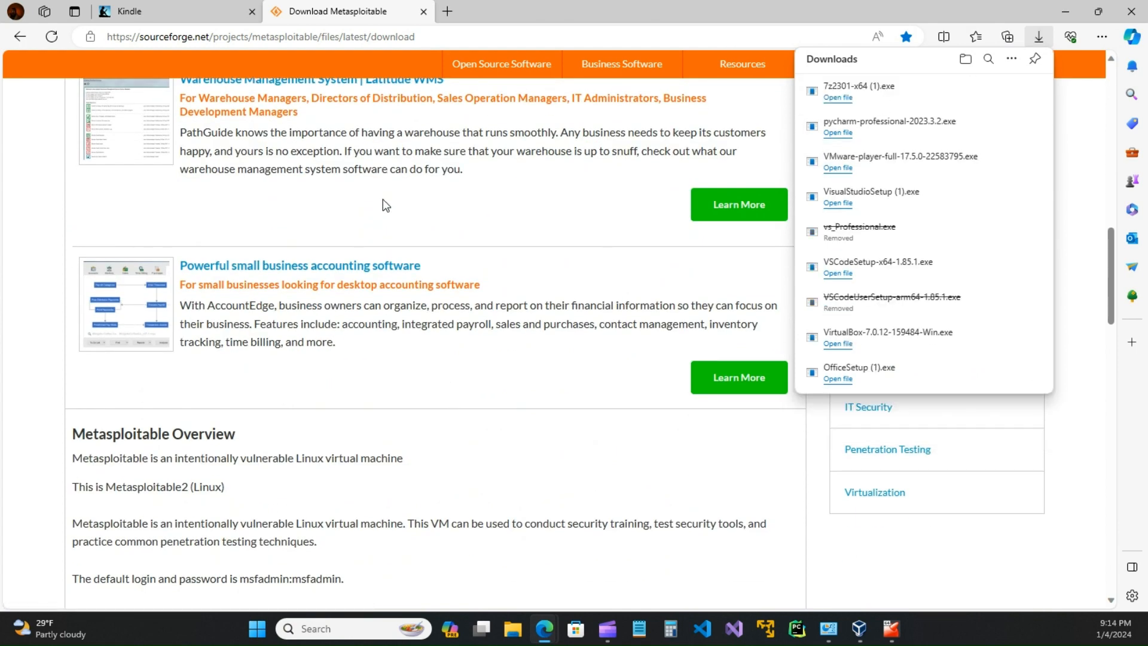
scroll(382, 207, up, 12)
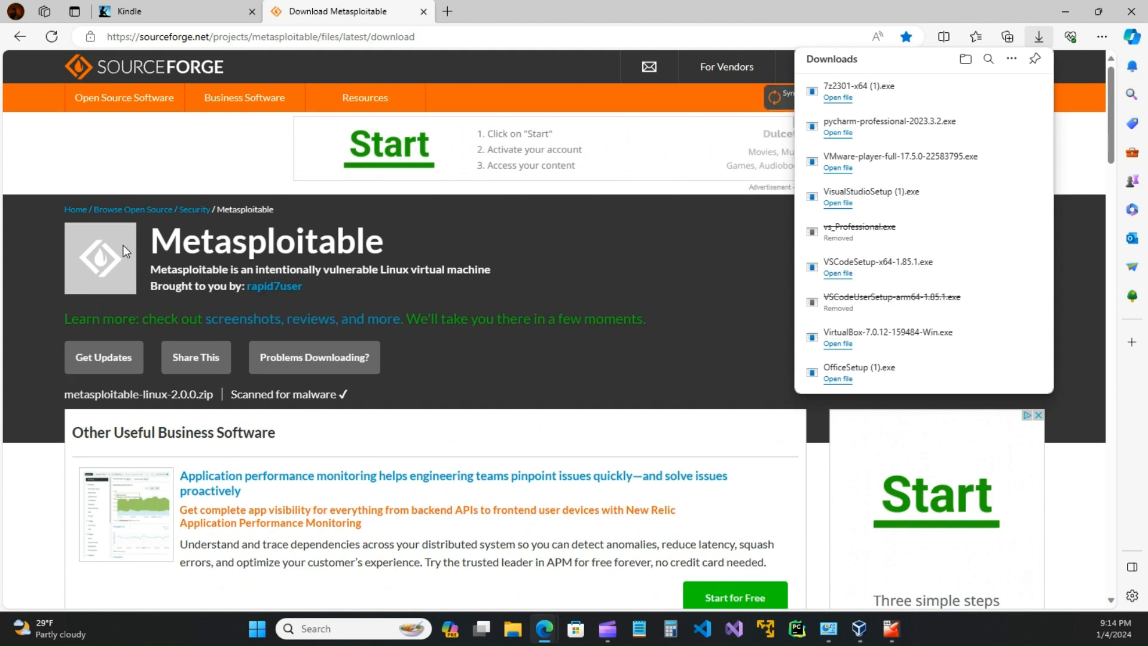
click(20, 36)
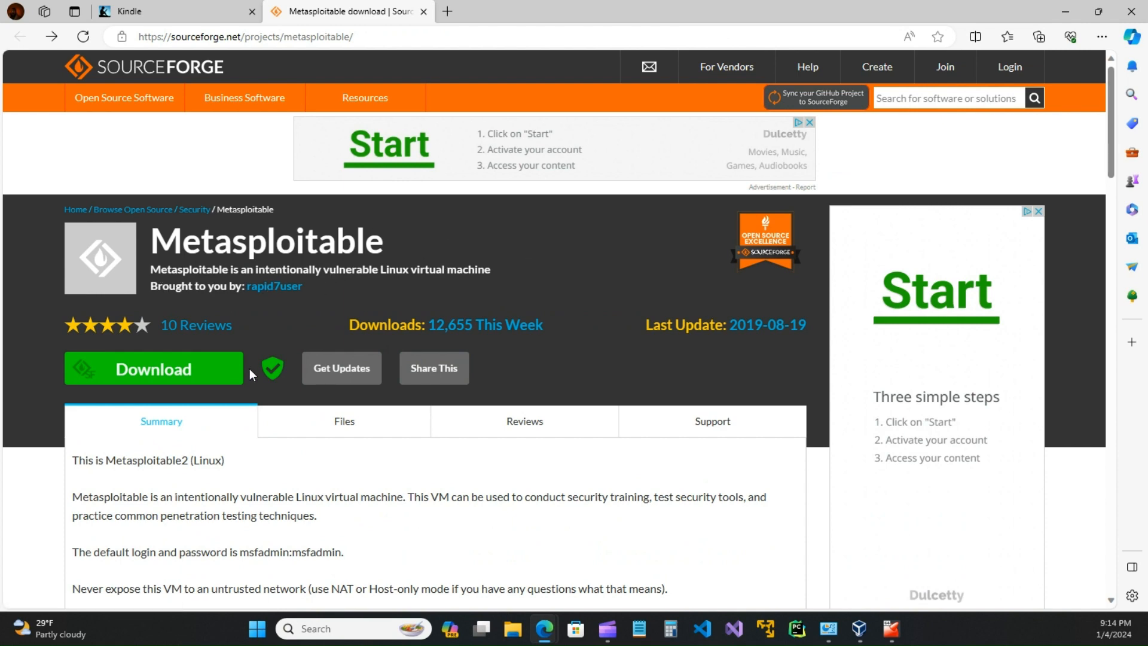
scroll(251, 375, down, 3)
scroll(260, 340, up, 3)
click(203, 15)
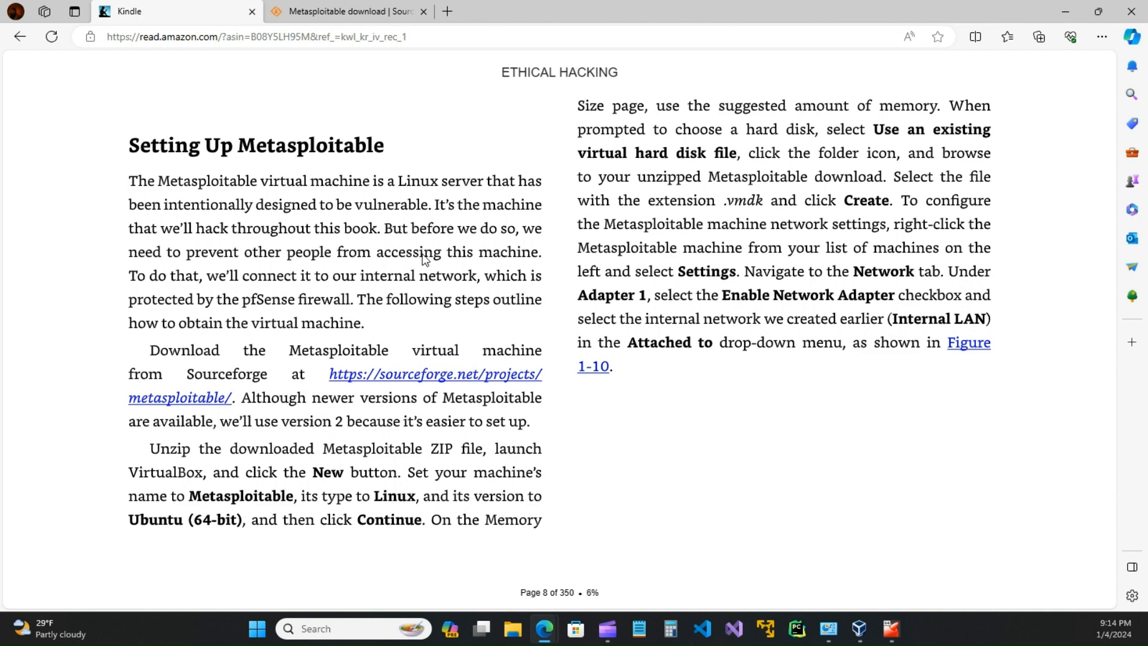
Step: Scroll through the SourceForge Metasploitable project summary, then return to the book's page 8
key(ctrl+Tab)
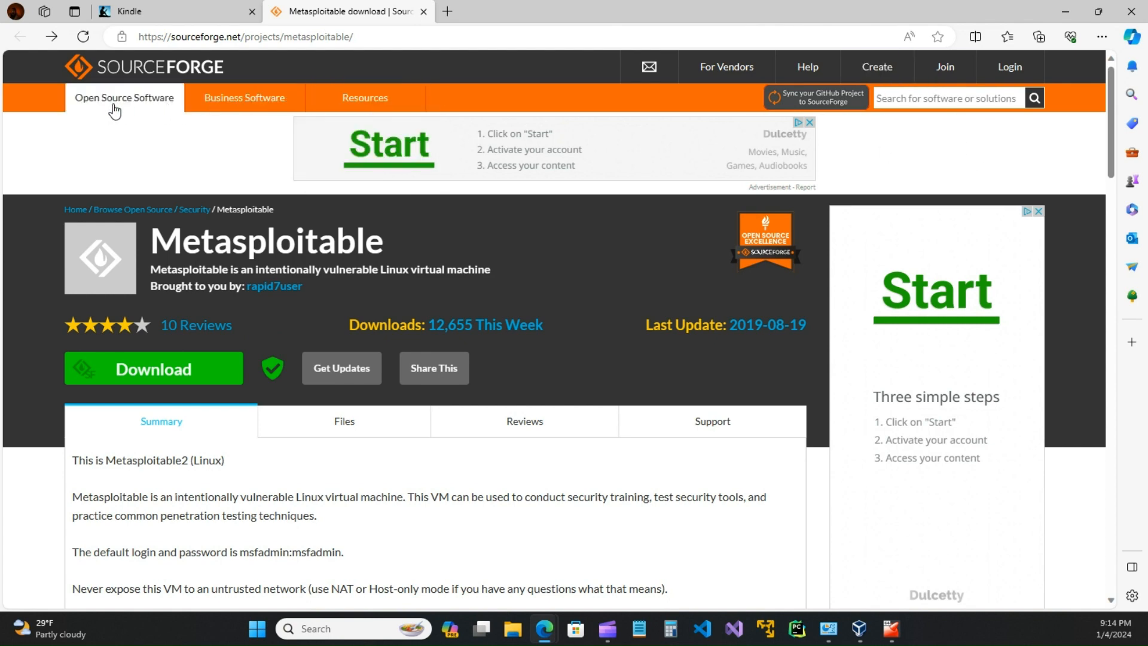
scroll(519, 253, down, 1)
scroll(518, 253, down, 3)
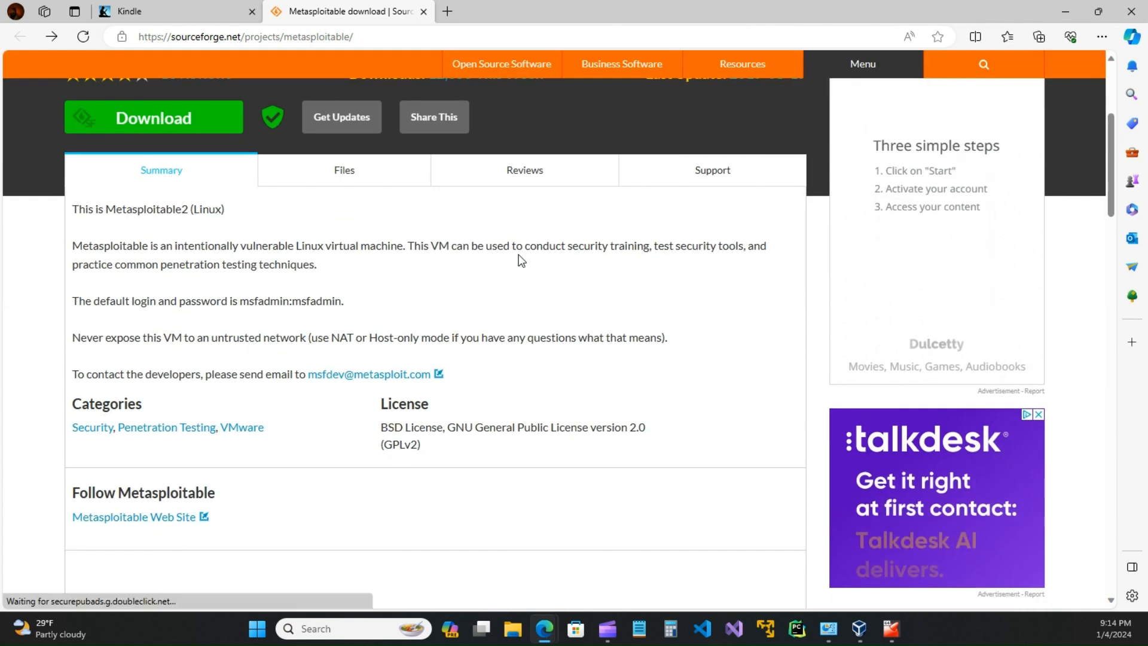
scroll(376, 292, down, 4)
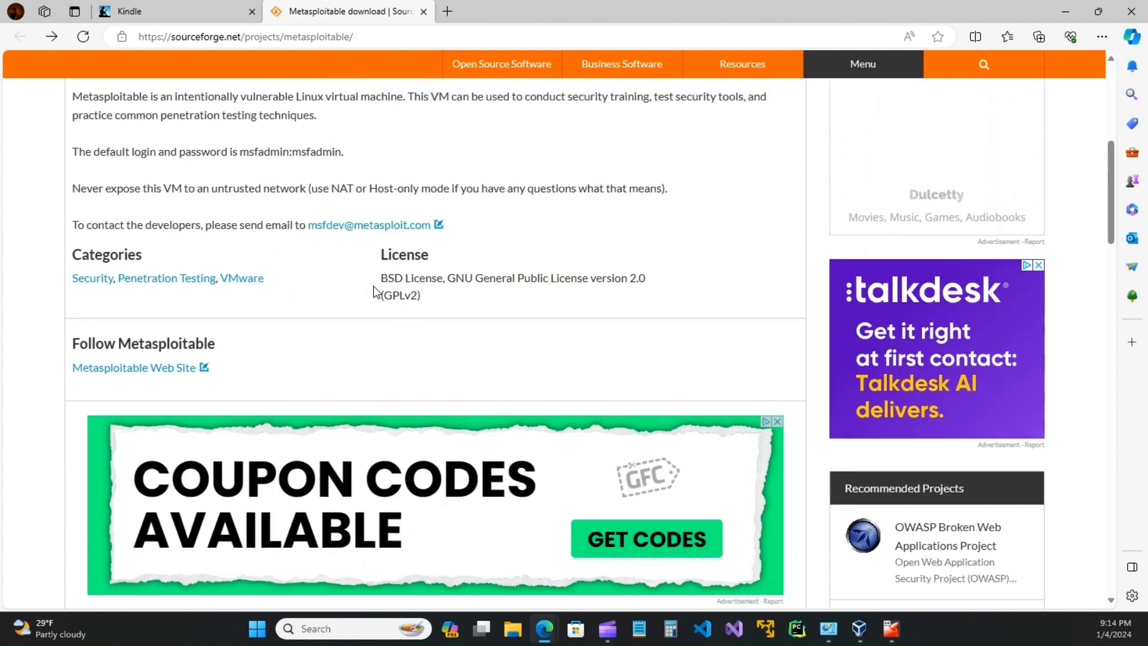
scroll(376, 292, up, 1)
scroll(376, 292, up, 3)
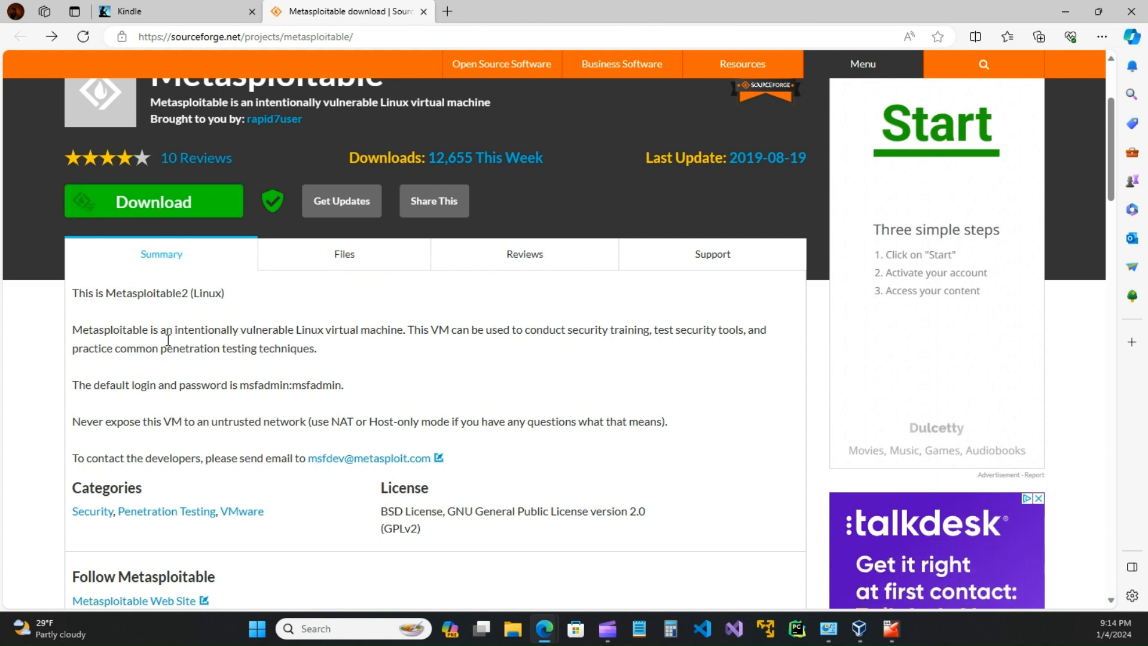
click(204, 11)
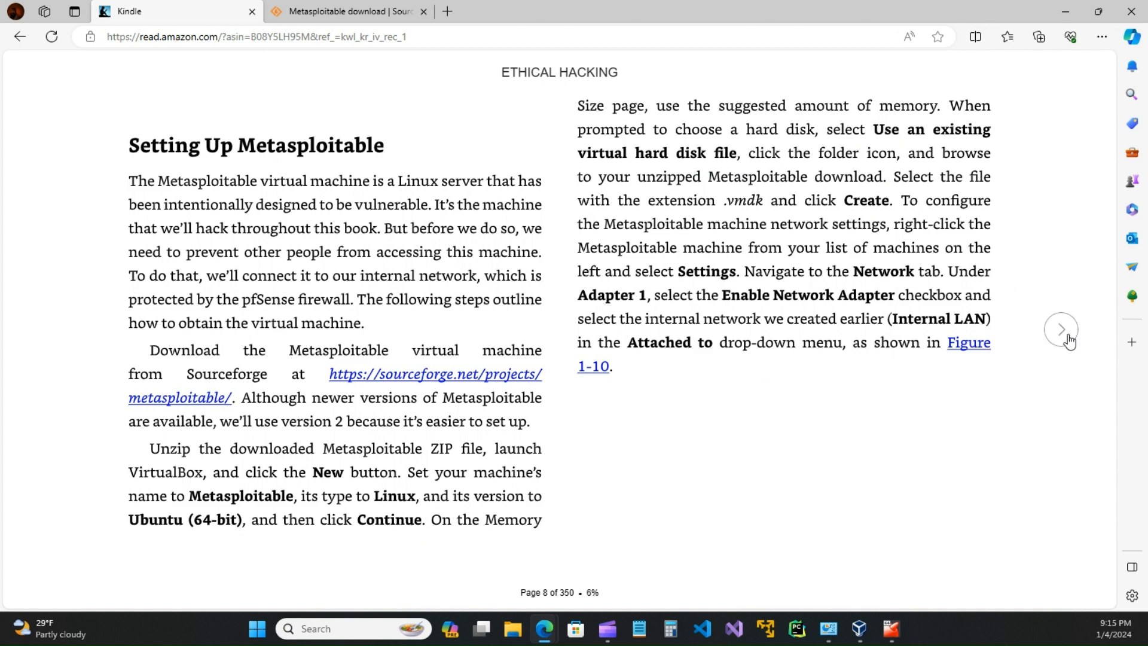
Step: Glance at the next page's figures, return to page 8, and raise VirtualBox Manager above it
click(1063, 334)
click(61, 329)
key(alt+Tab)
drag(505, 179, 541, 100)
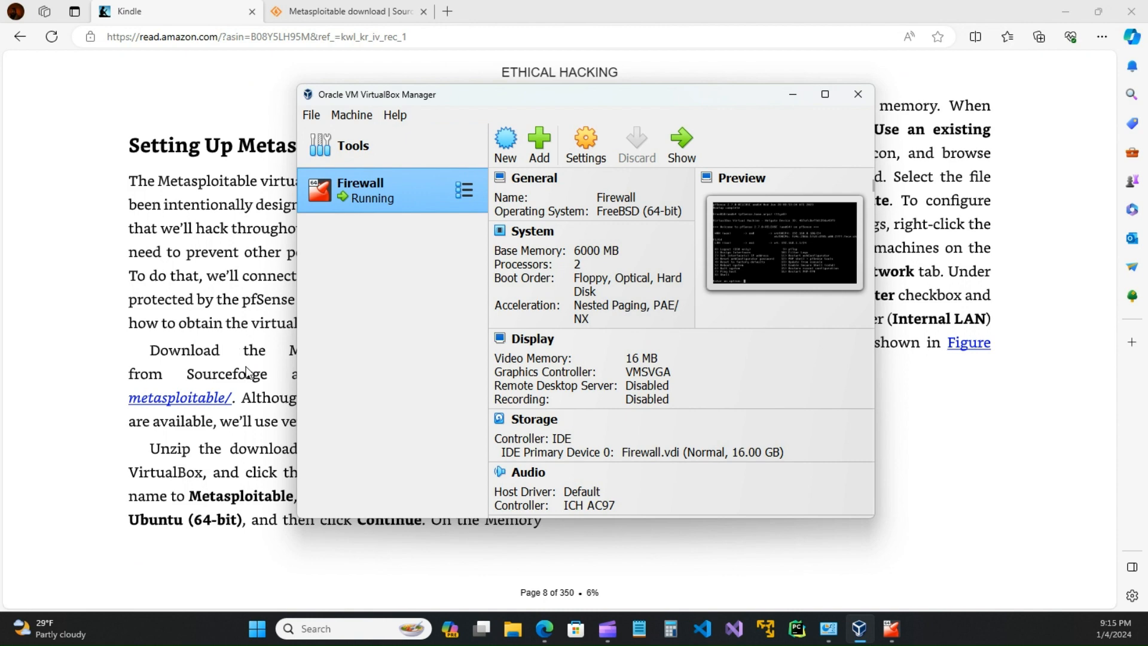
Step: Begin a new VM named MetaS with type Linux and version Ubuntu (64-bit)
click(504, 149)
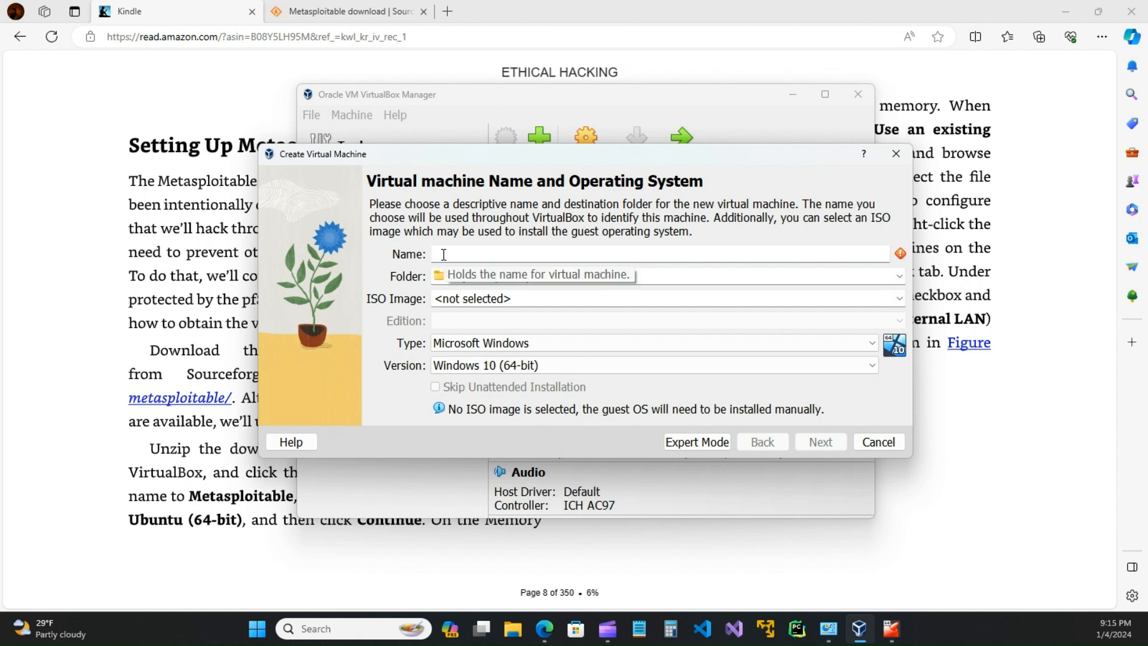
text(MetaS)
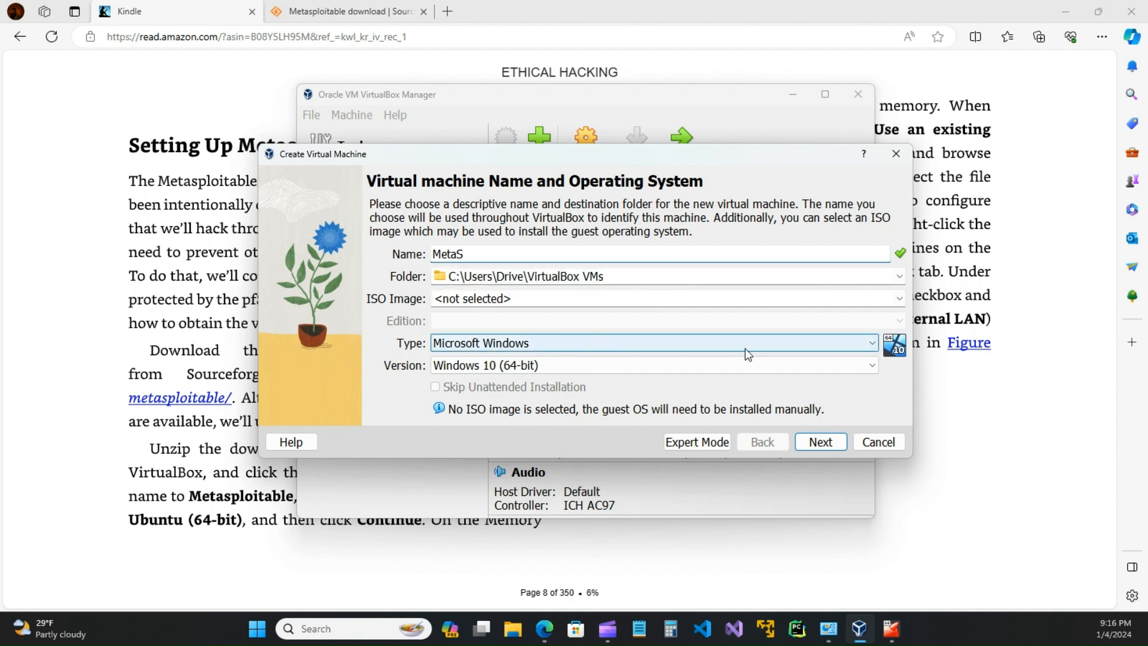
click(867, 343)
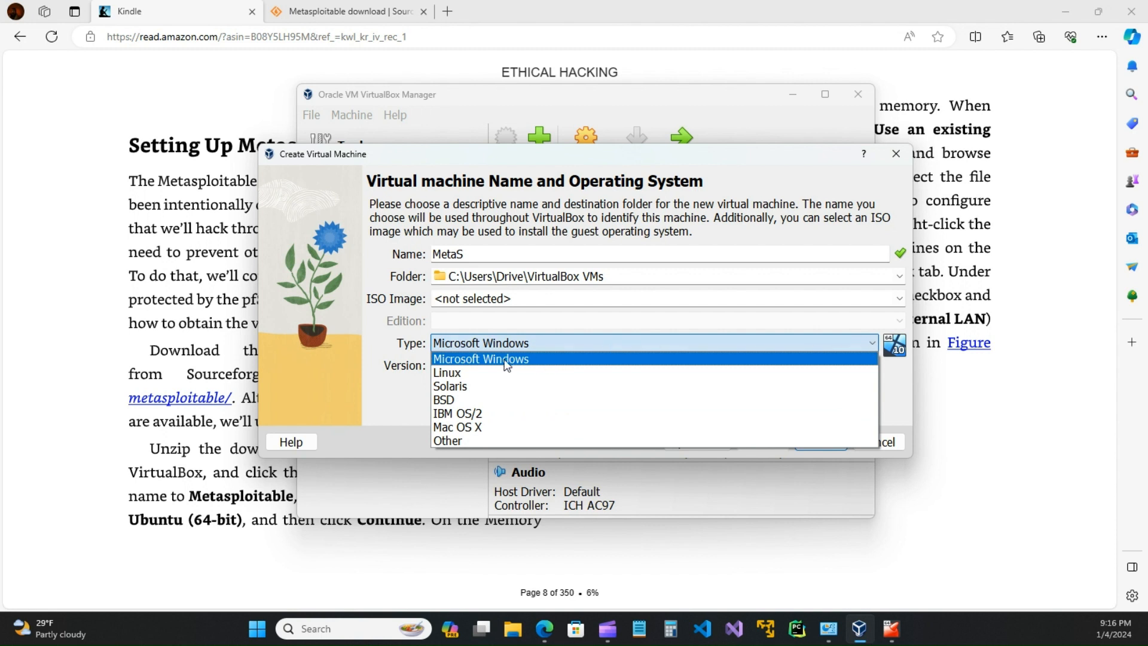
click(448, 372)
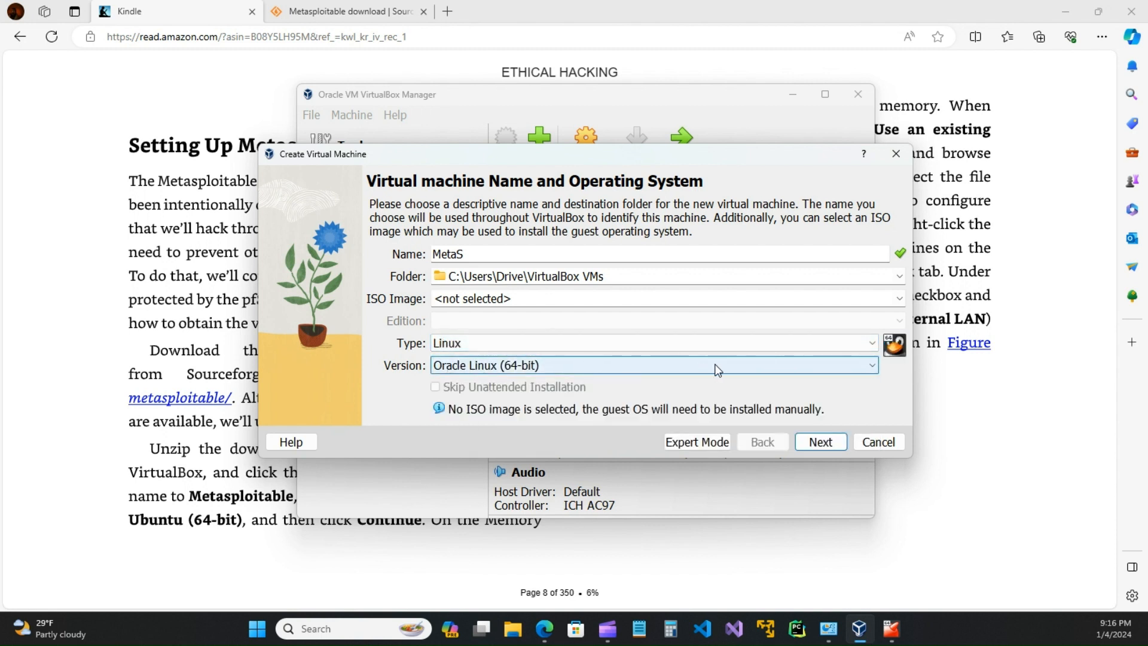
click(871, 365)
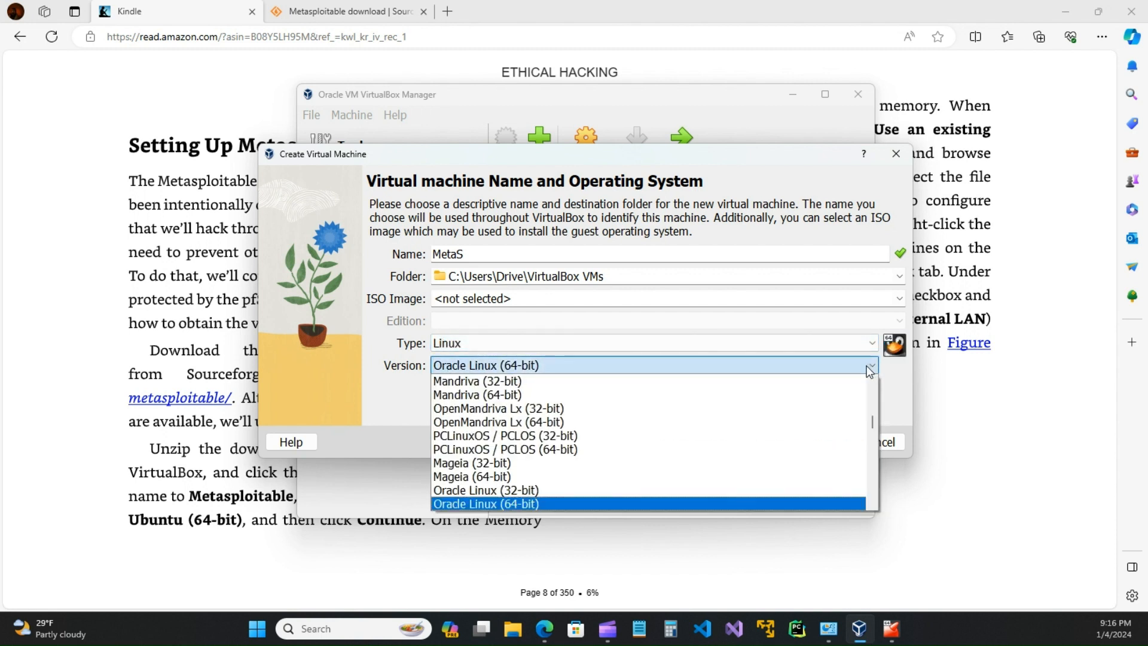
scroll(496, 485, down, 5)
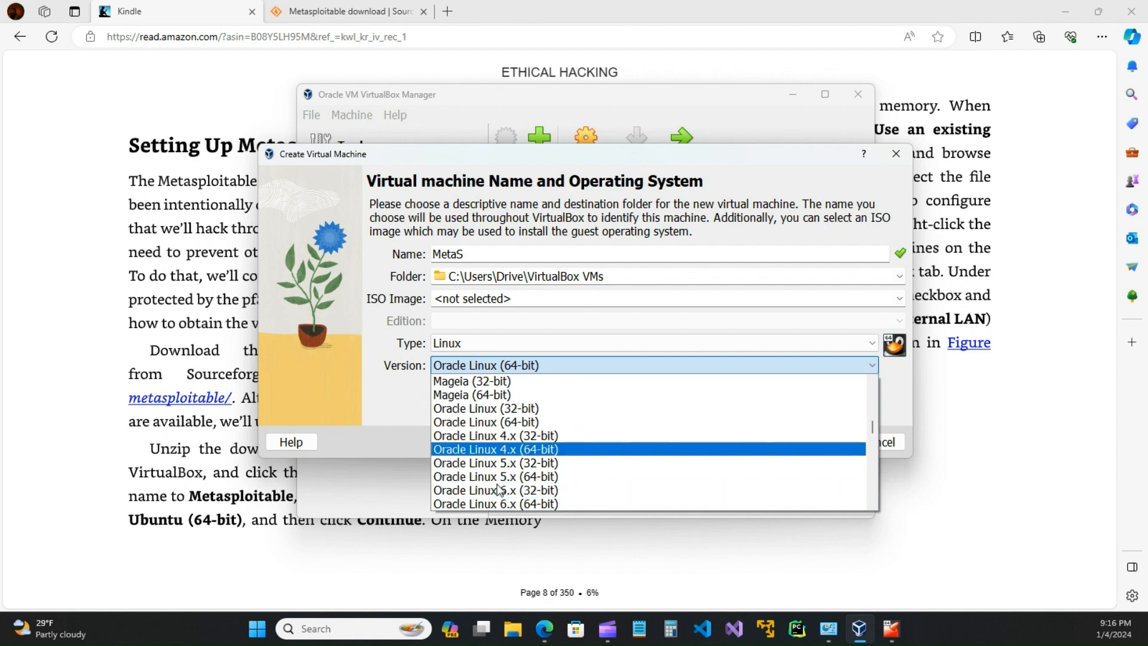
scroll(499, 489, down, 10)
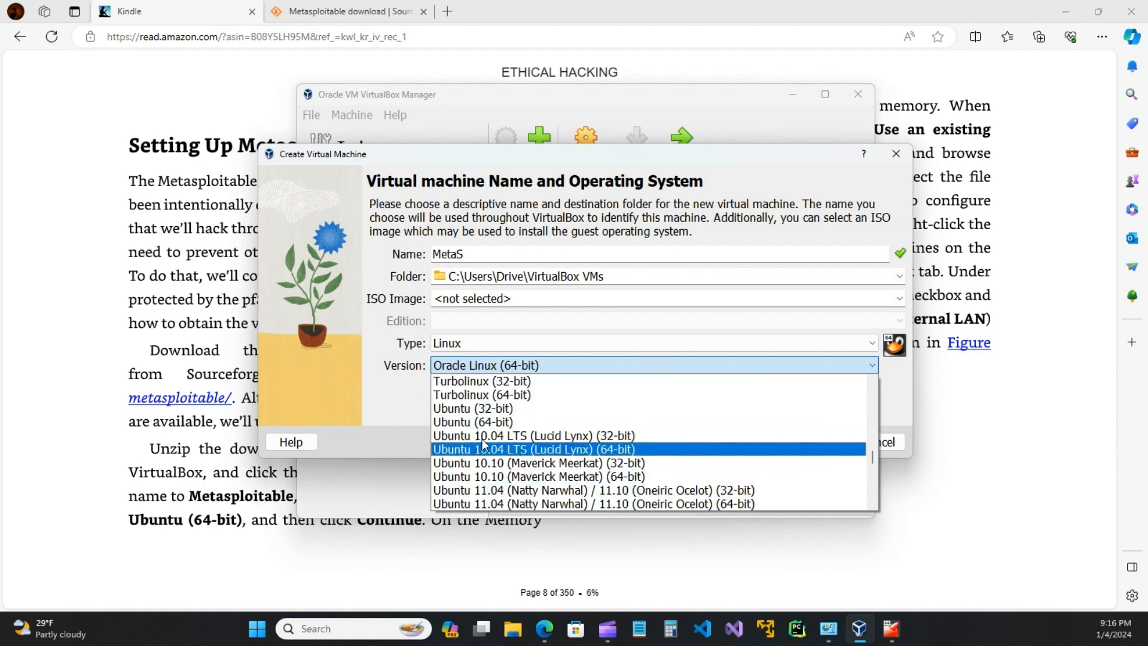
click(481, 423)
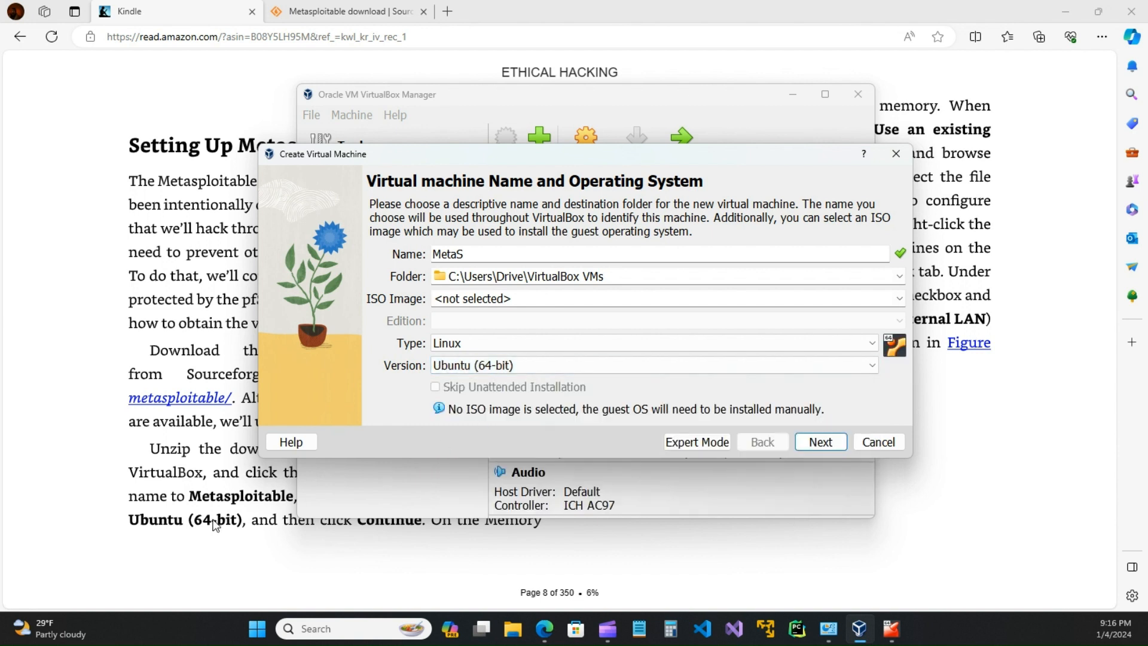
Step: Keep MetaS at 2048 MB base memory and 1 processor on the Hardware page
click(824, 443)
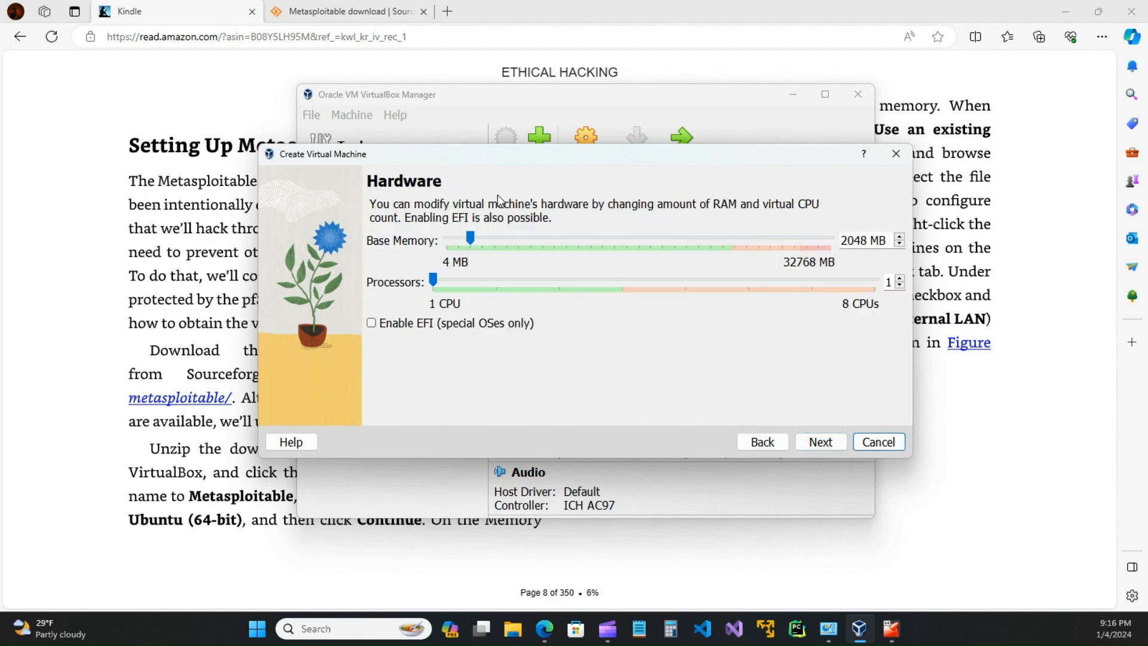
drag(616, 163, 616, 242)
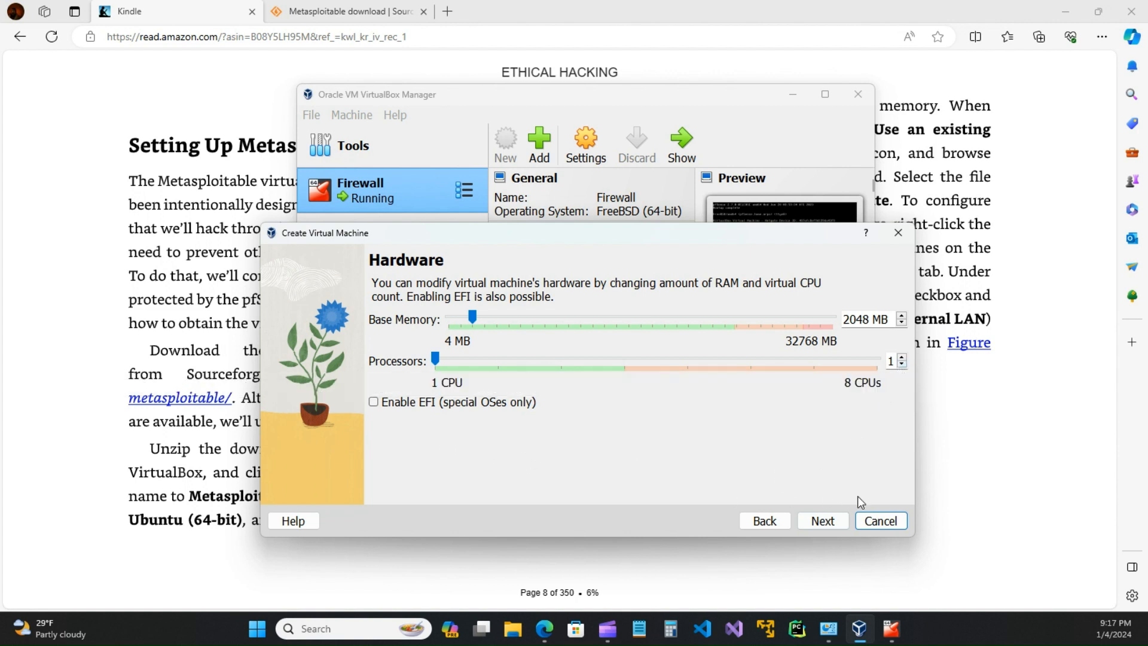
click(828, 523)
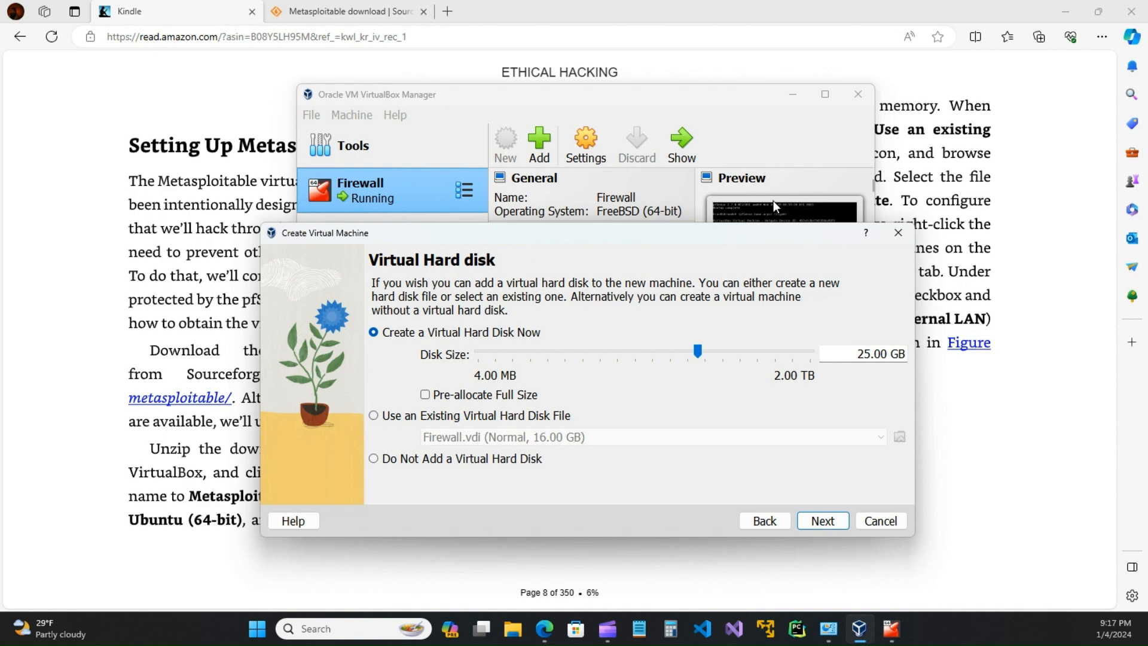
Step: Choose 'Use an Existing Virtual Hard Disk File' and bring up the Hard Disk Selector listing Firewall.vdi
click(979, 132)
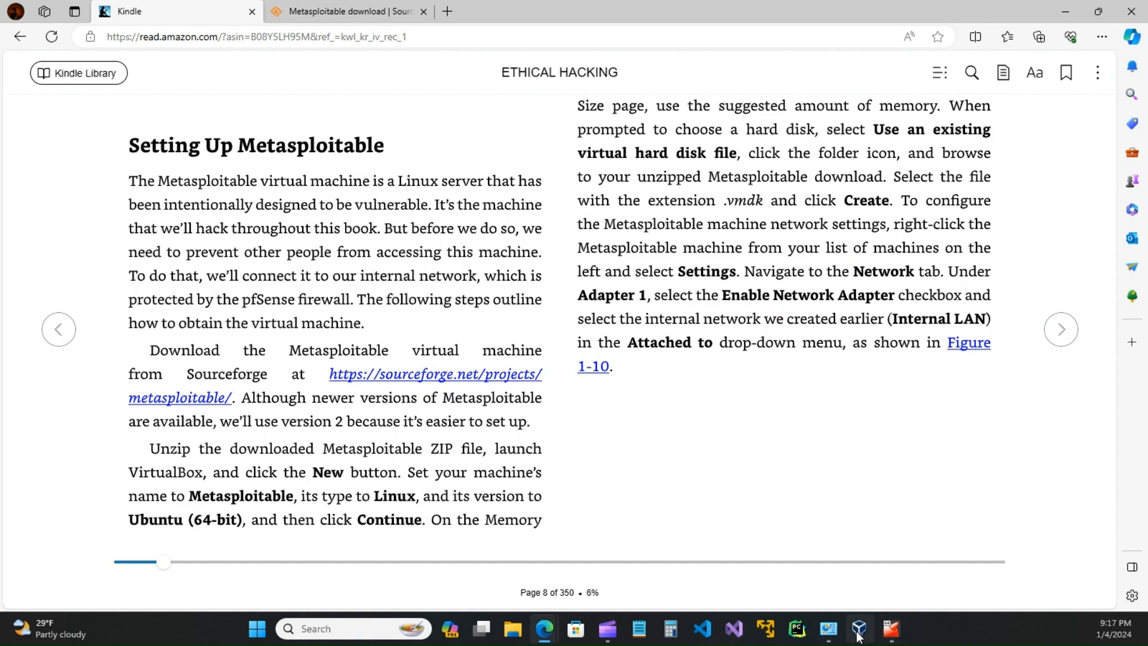
click(844, 608)
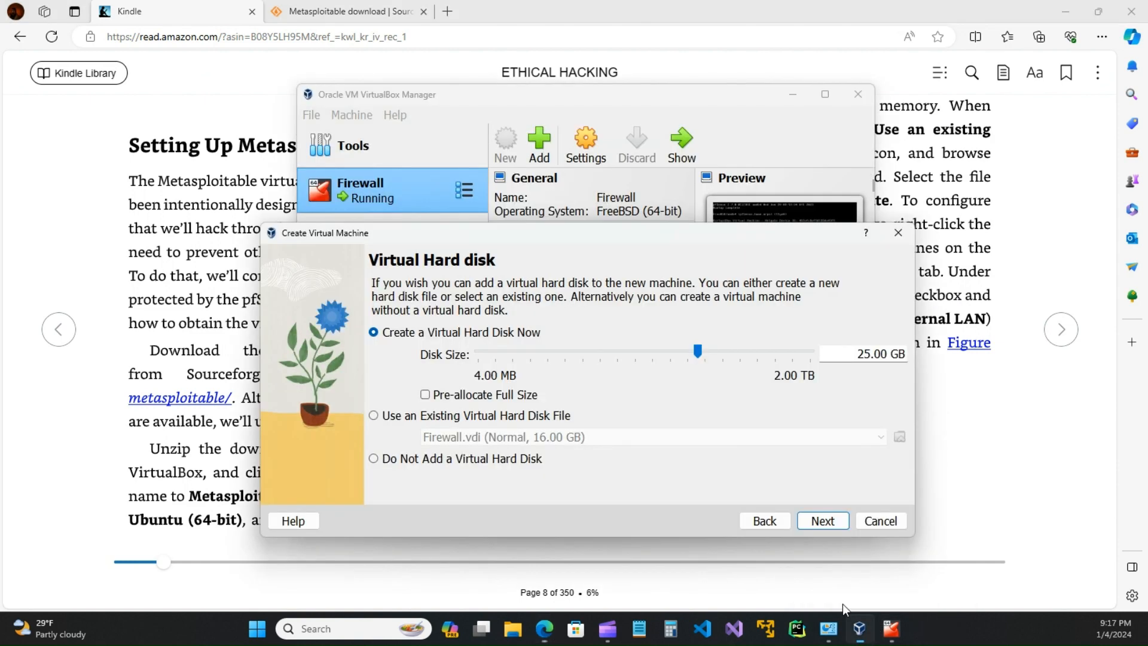
click(374, 416)
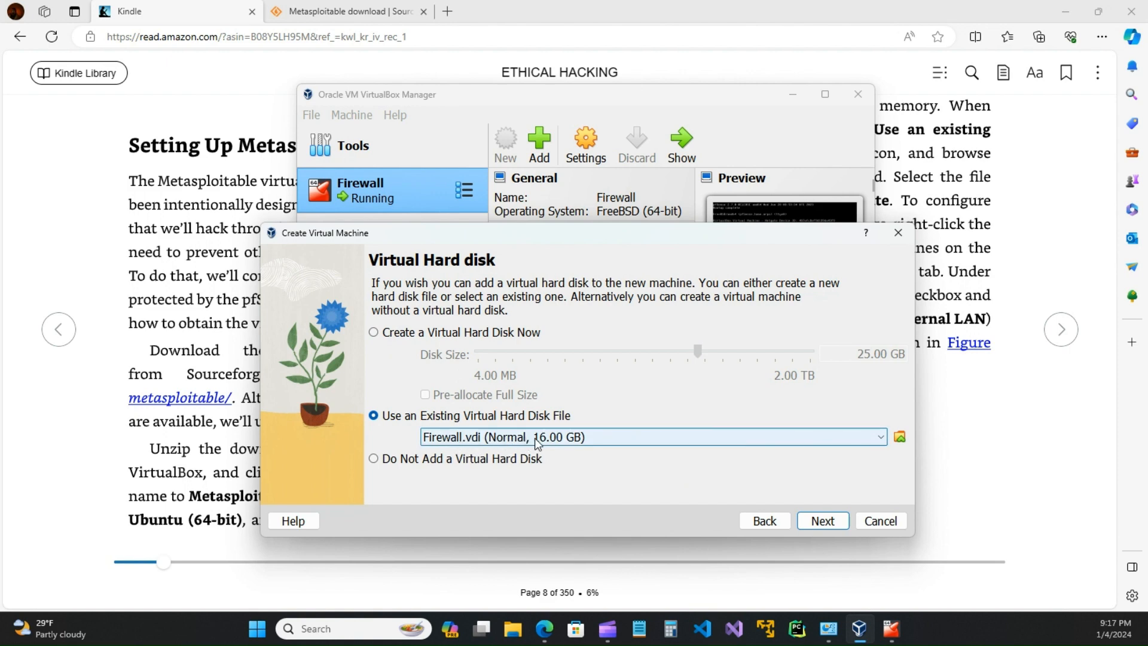
click(958, 162)
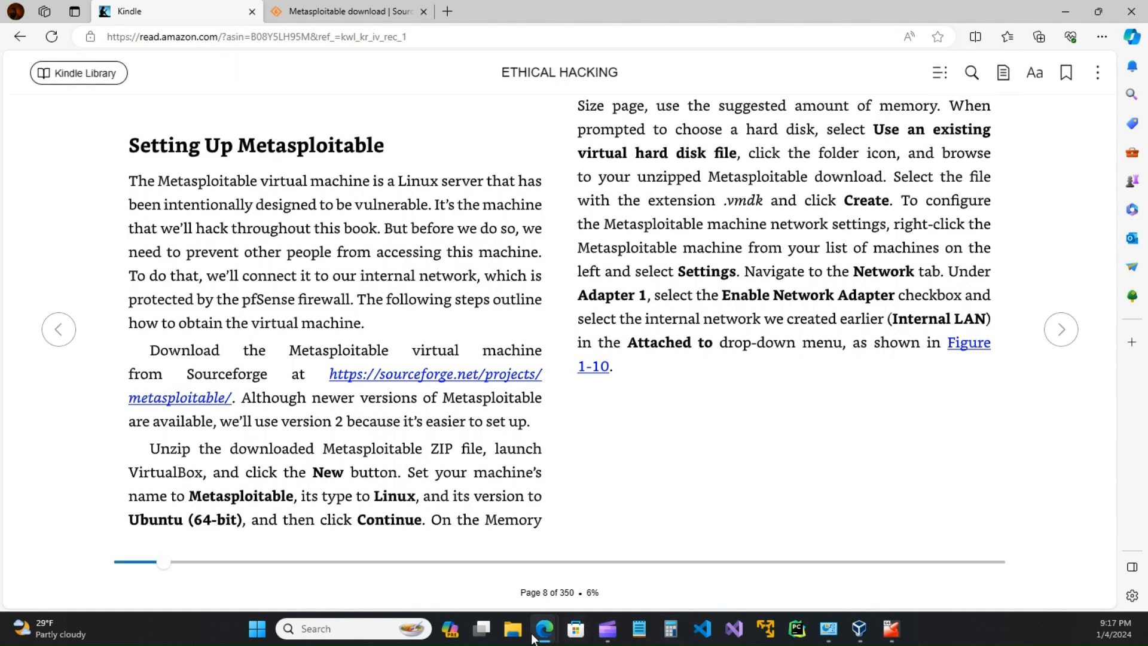
click(891, 629)
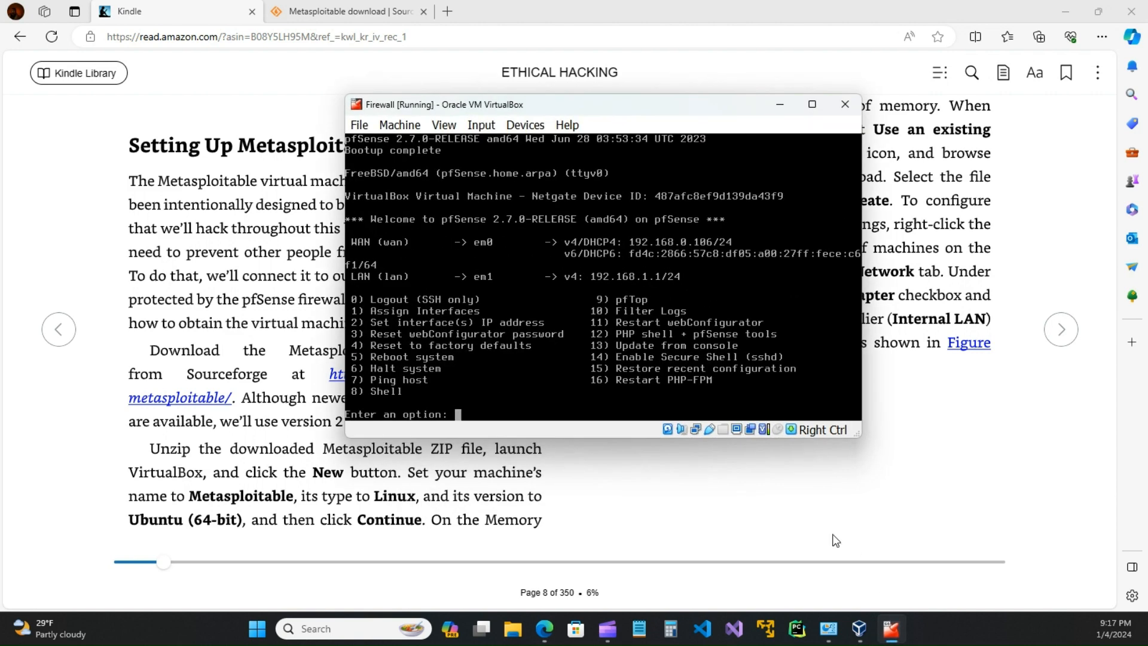
click(860, 628)
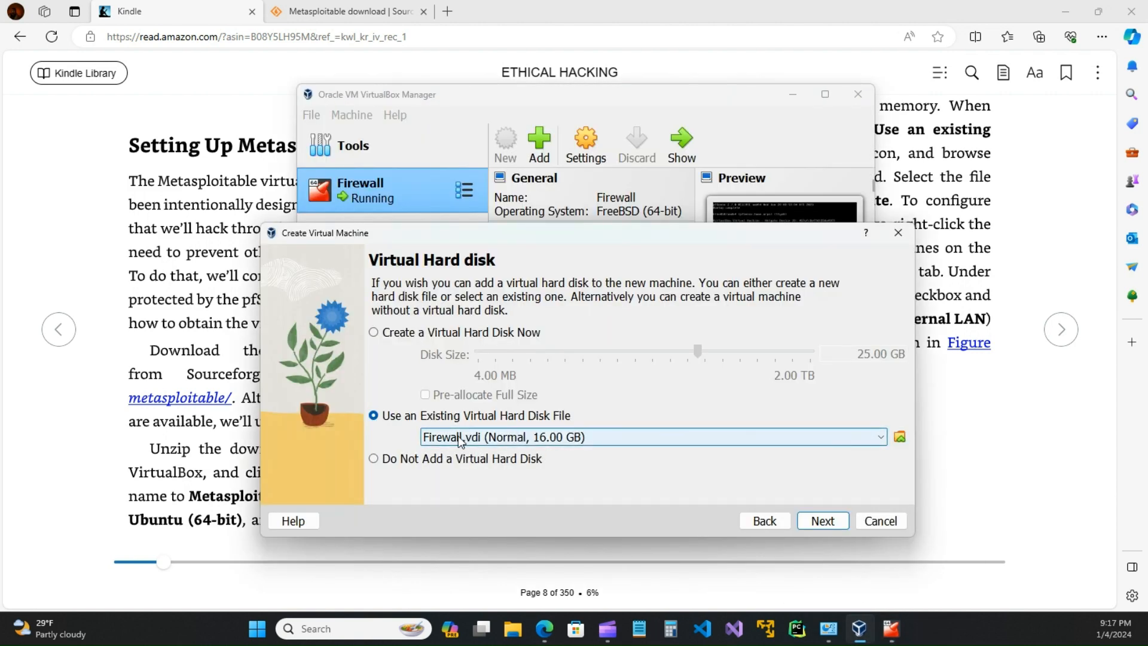
click(899, 436)
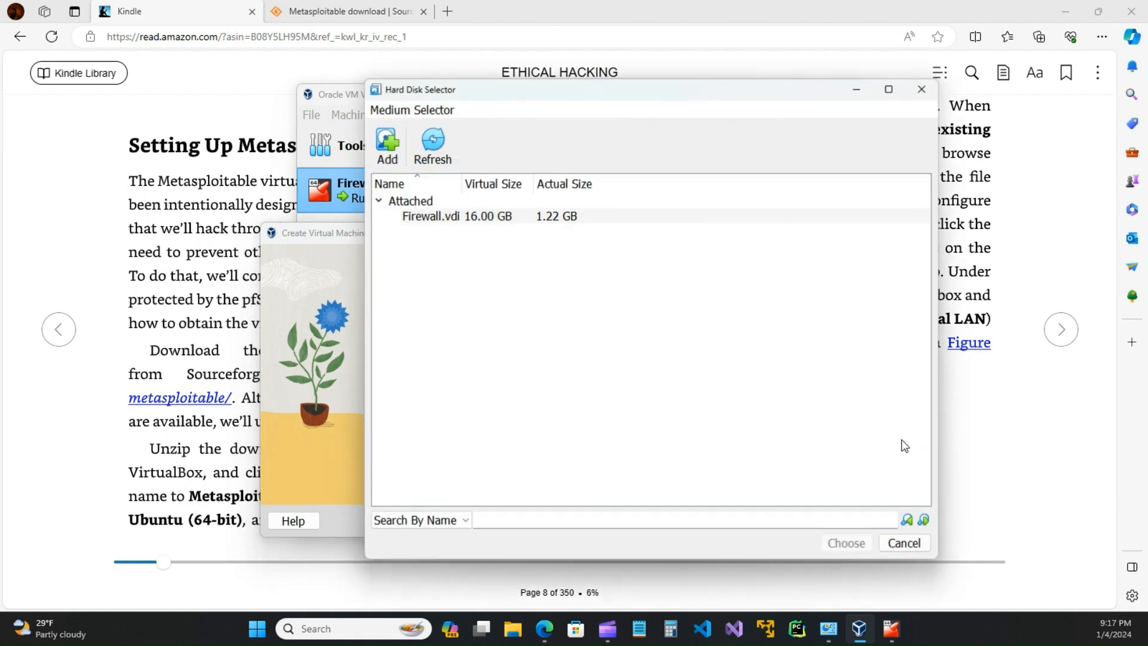
Step: Browse to Documents > Virtual Machines > metasploitable-linux-2.0.0 > Metasploitable2-Linux in the disk file chooser
click(387, 157)
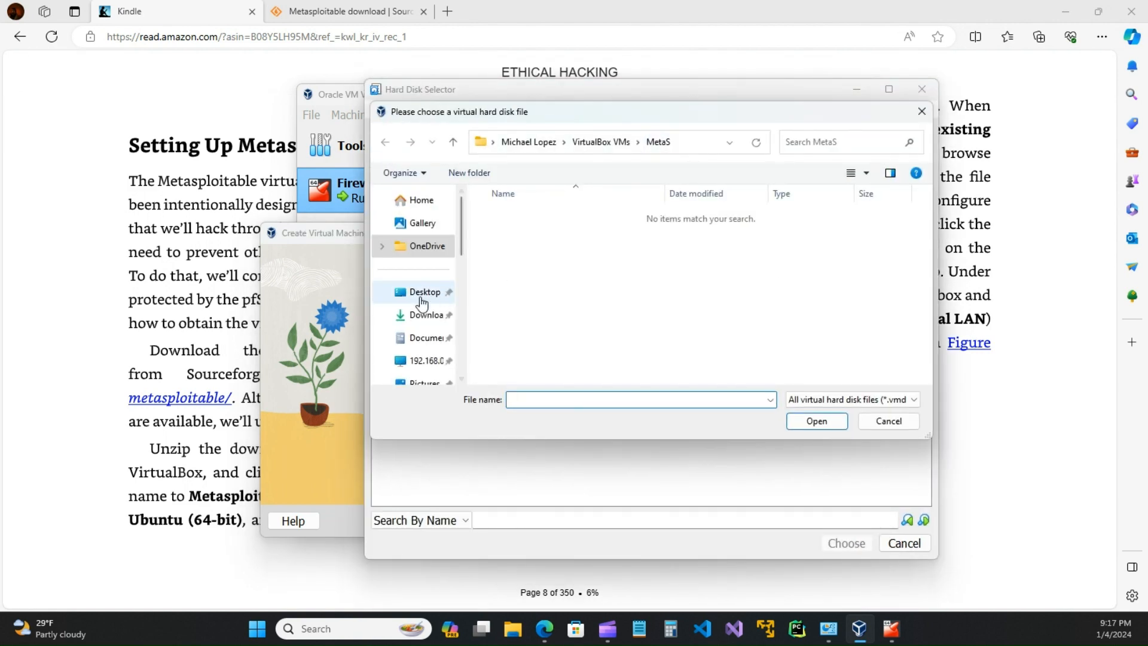
click(428, 337)
scroll(514, 299, down, 2)
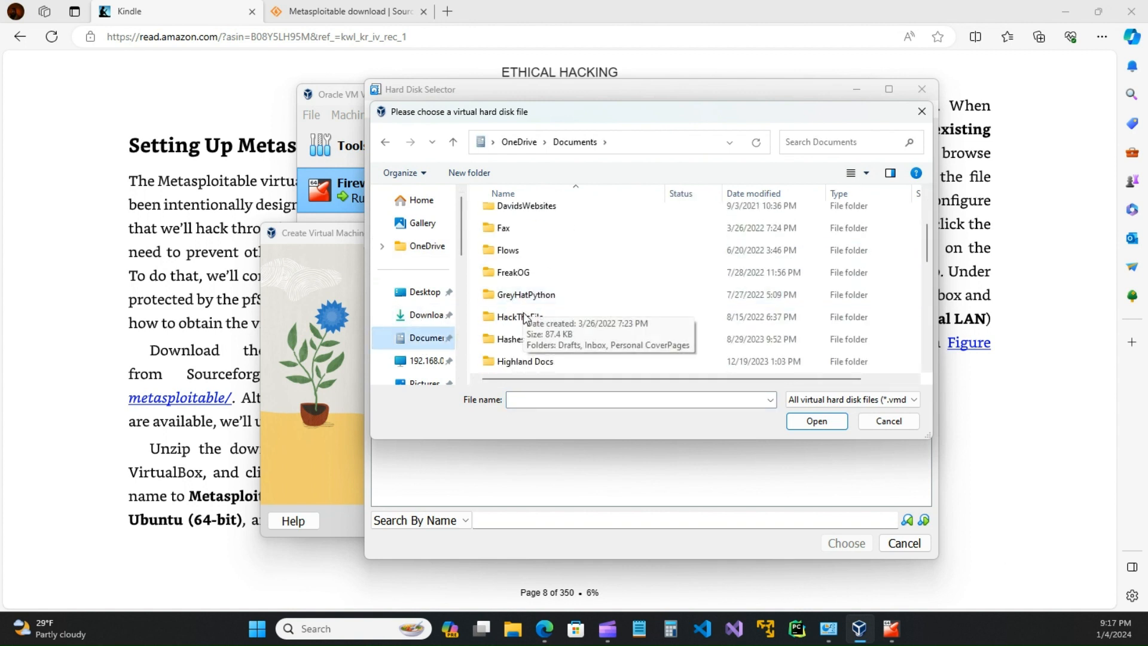
scroll(527, 359, down, 2)
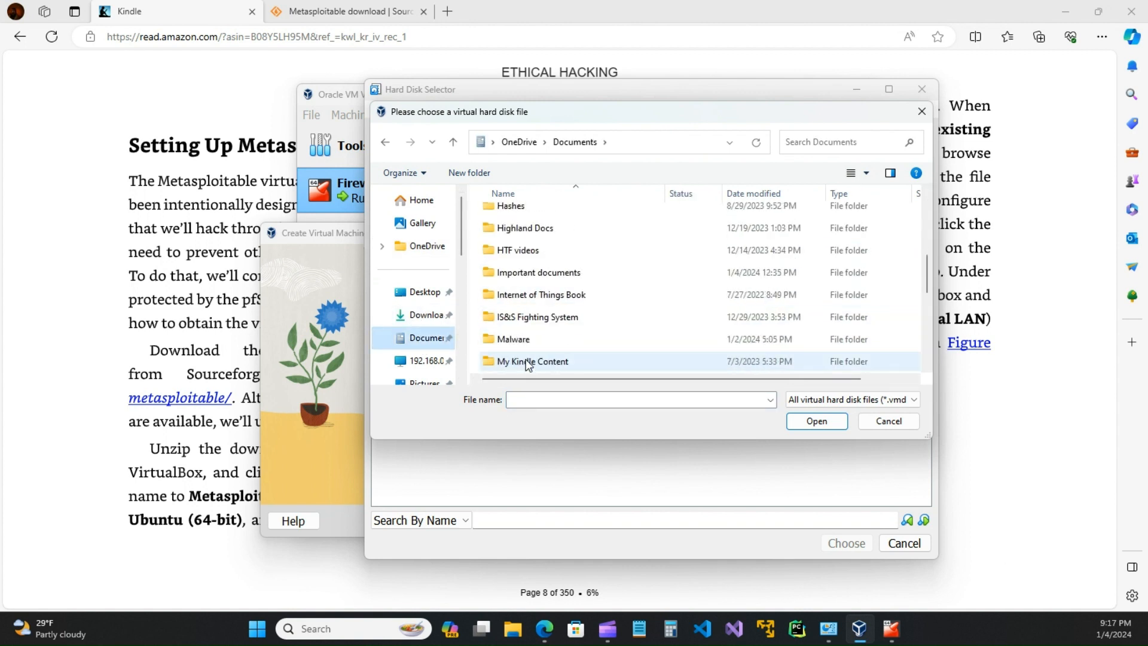
scroll(534, 346, down, 1)
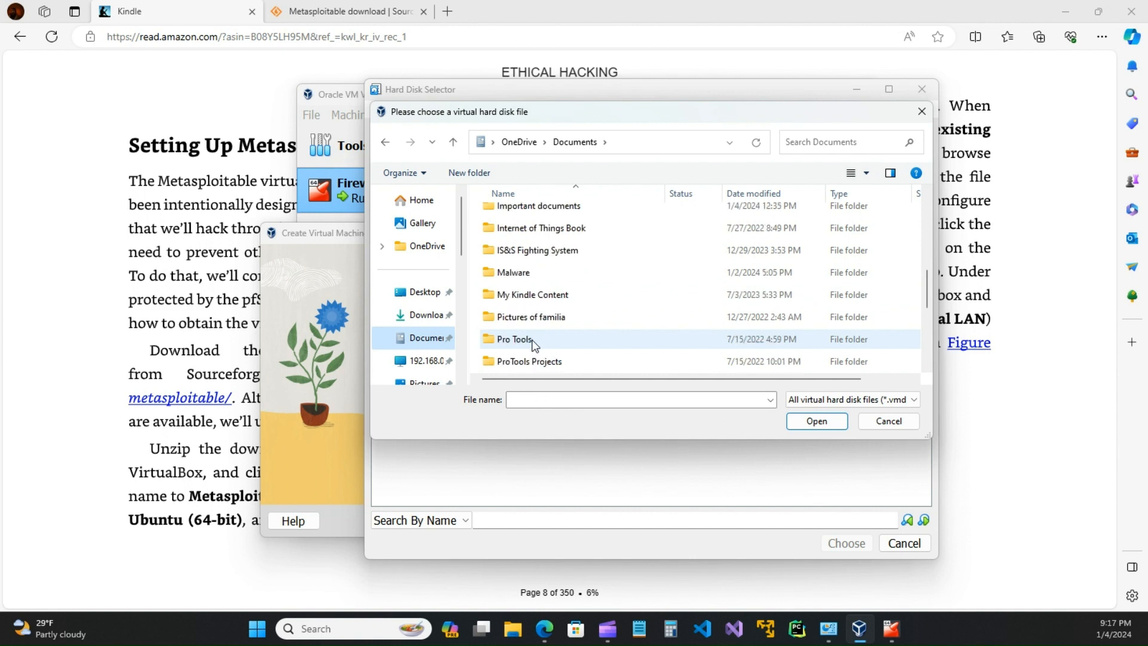
scroll(533, 346, down, 3)
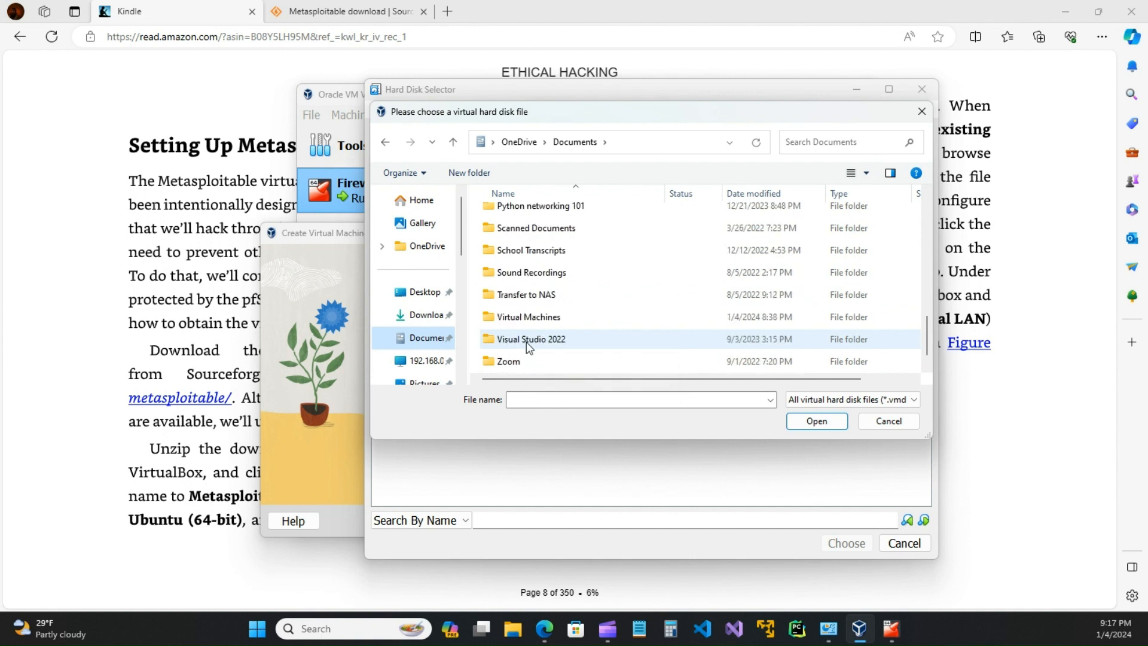
double_click(527, 317)
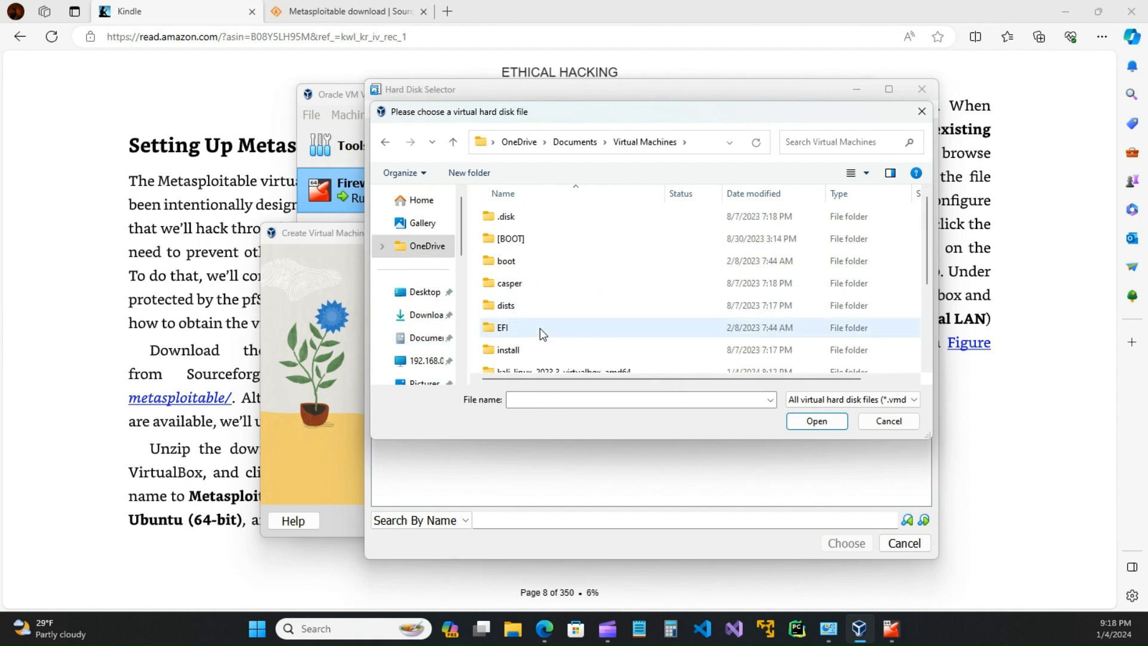
scroll(543, 333, down, 2)
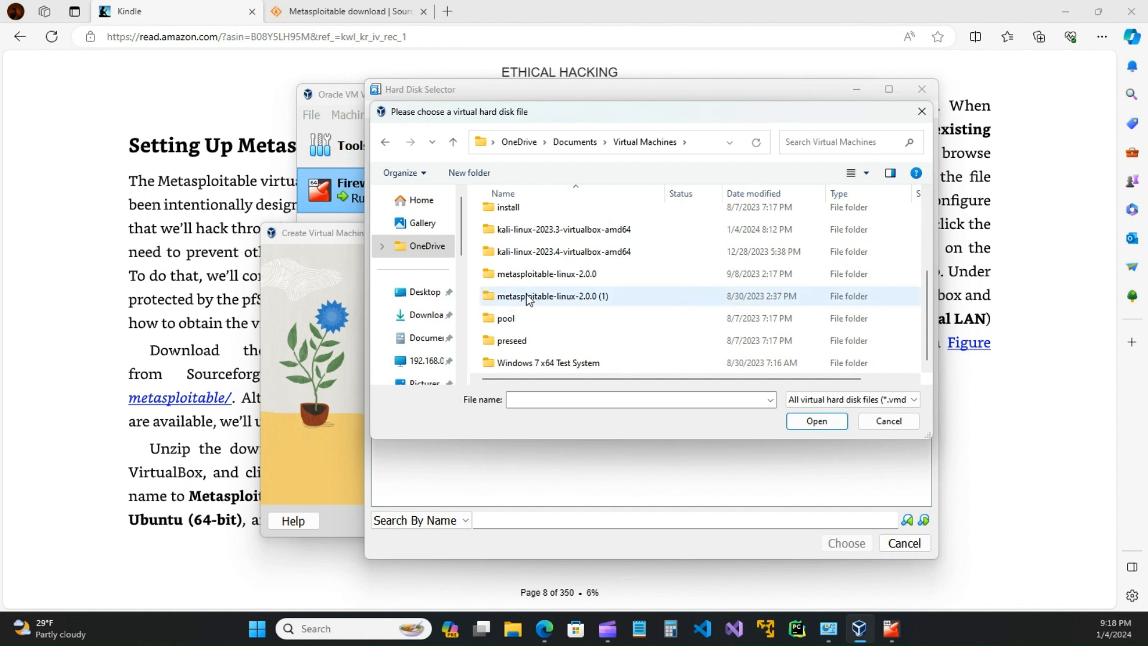
scroll(533, 319, up, 1)
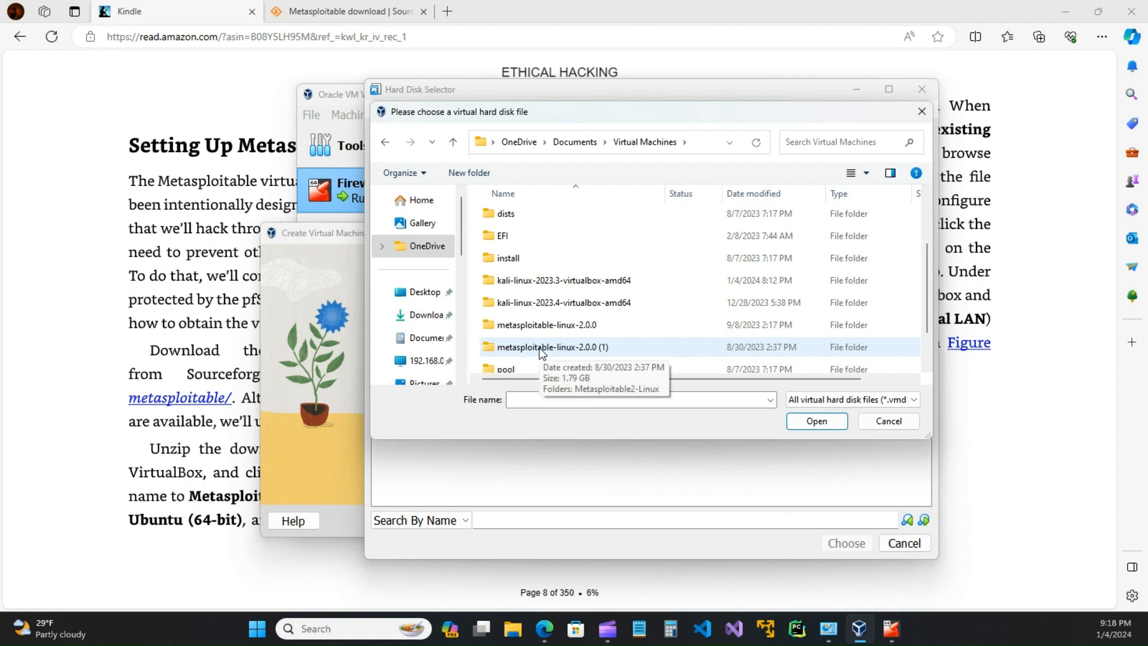
double_click(532, 327)
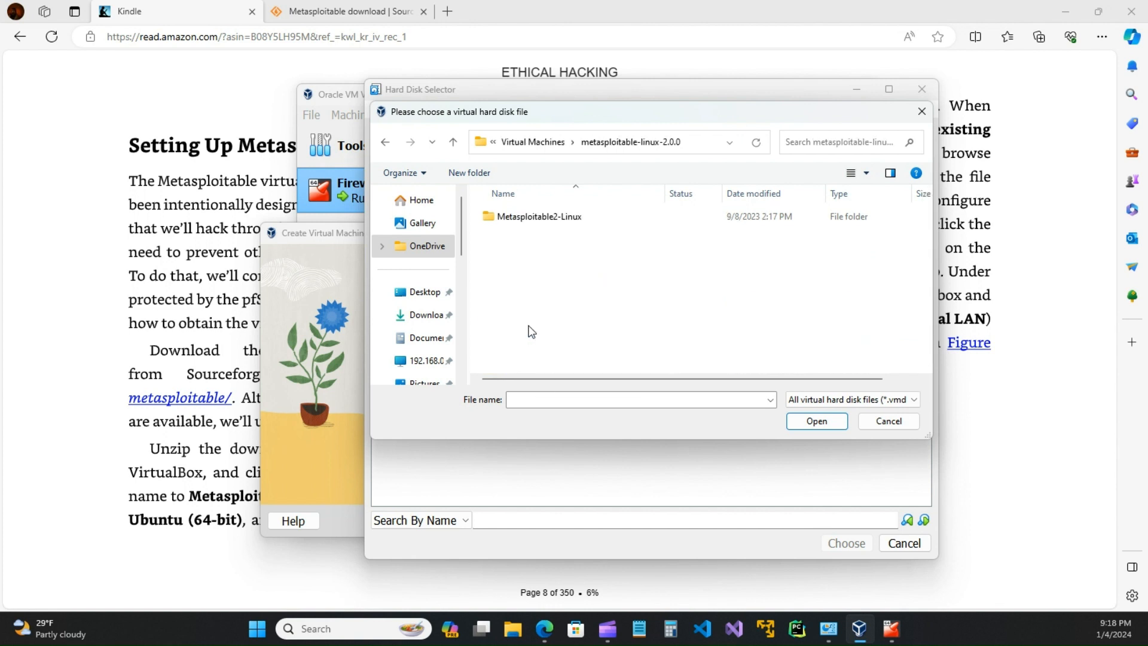
double_click(520, 218)
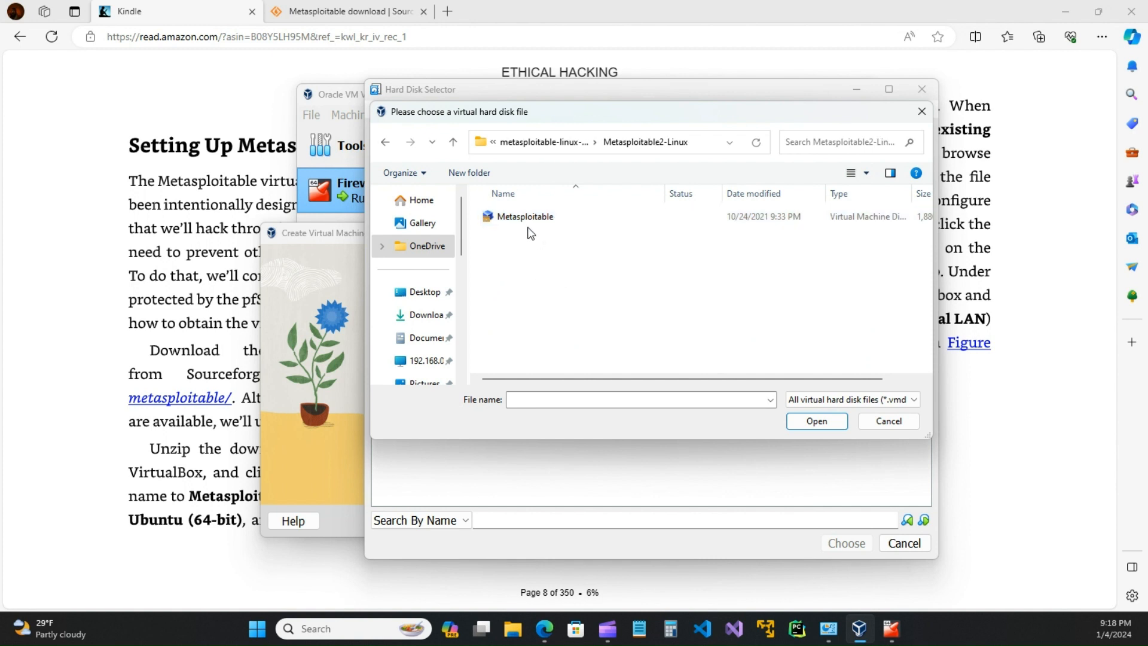
Step: Widen the Type column to read the Metasploitable disk file's full type and 1,880,512 KB size
drag(749, 379, 804, 384)
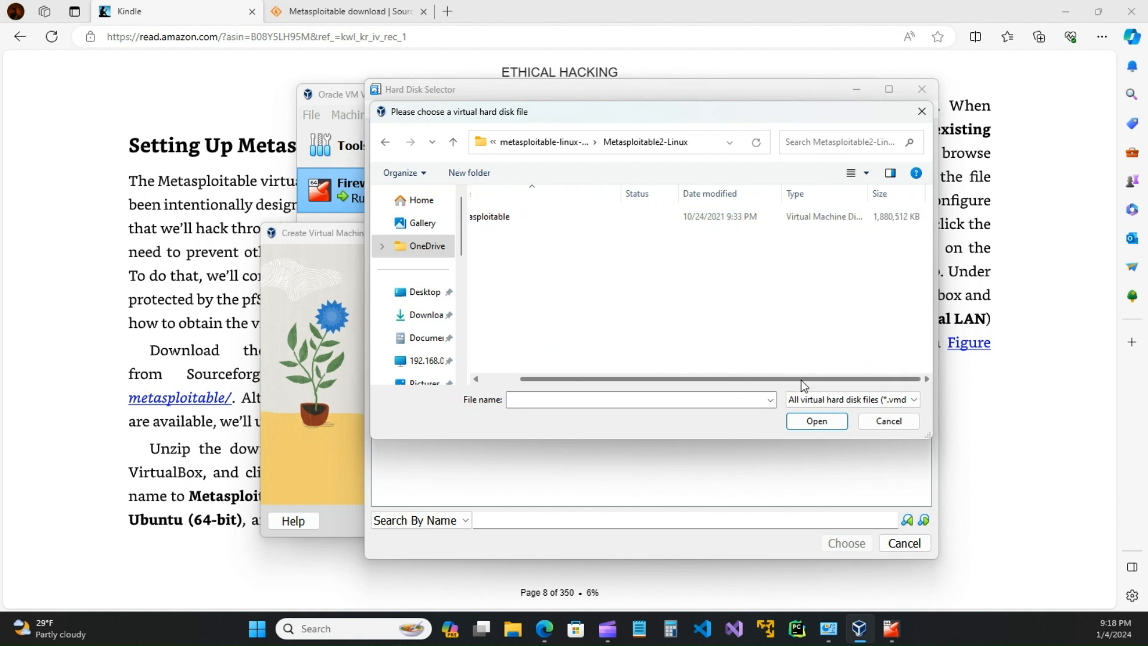
double_click(868, 198)
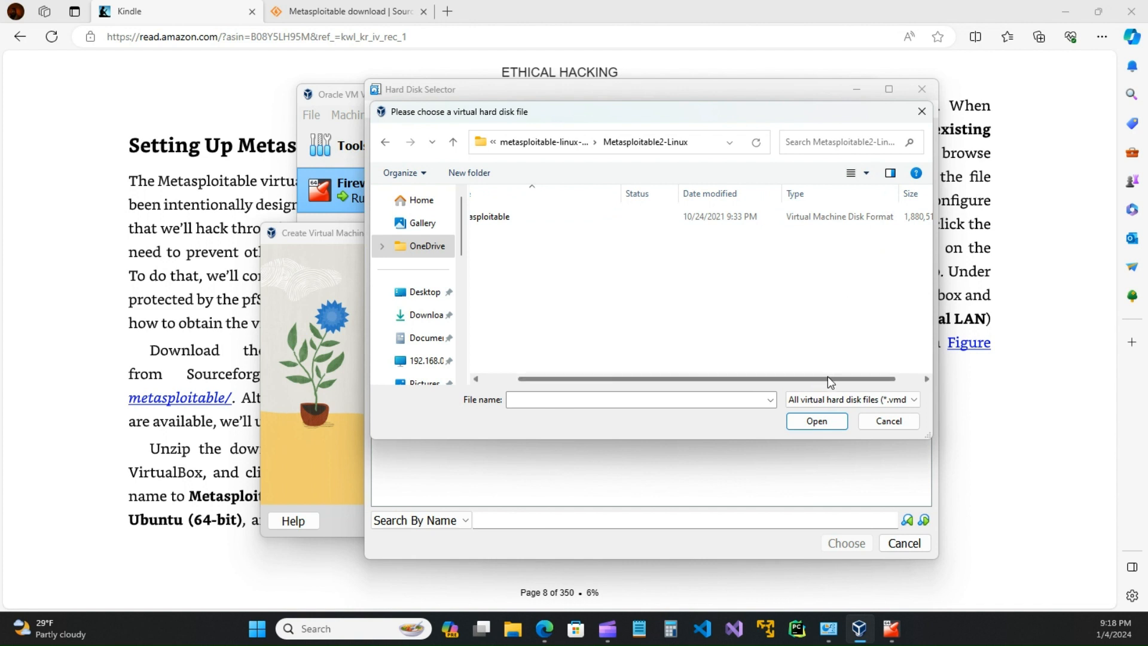
drag(840, 379, 703, 380)
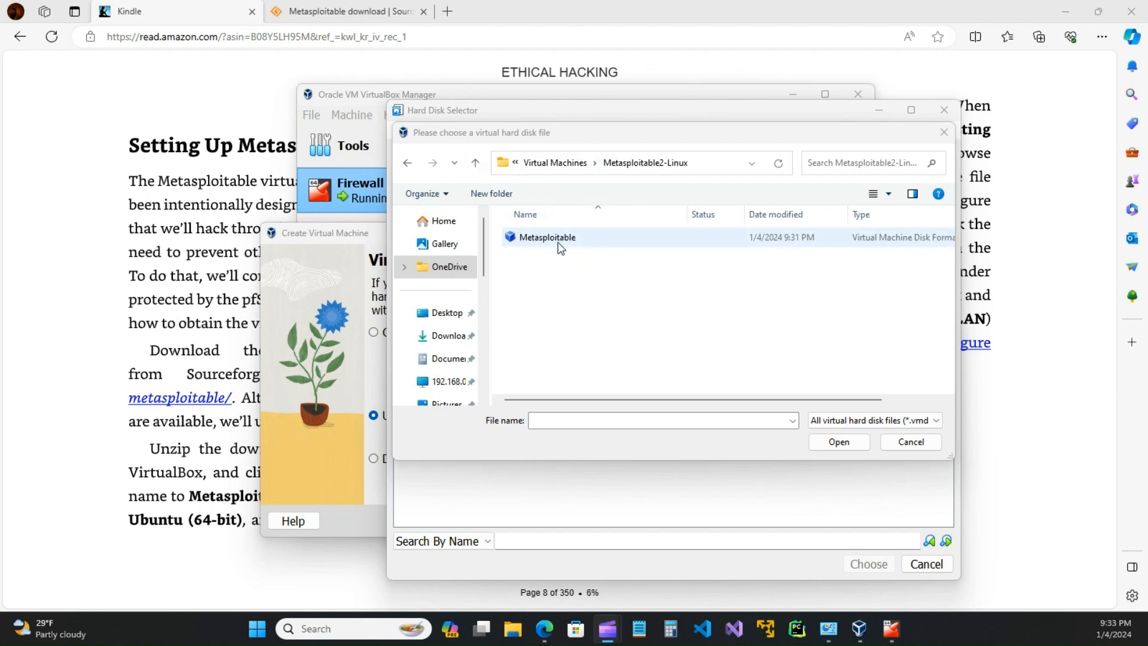
Step: Close the Metasploitable download page and File Explorer, then return to the wizard with Metasploitable.vmdk selected
click(358, 18)
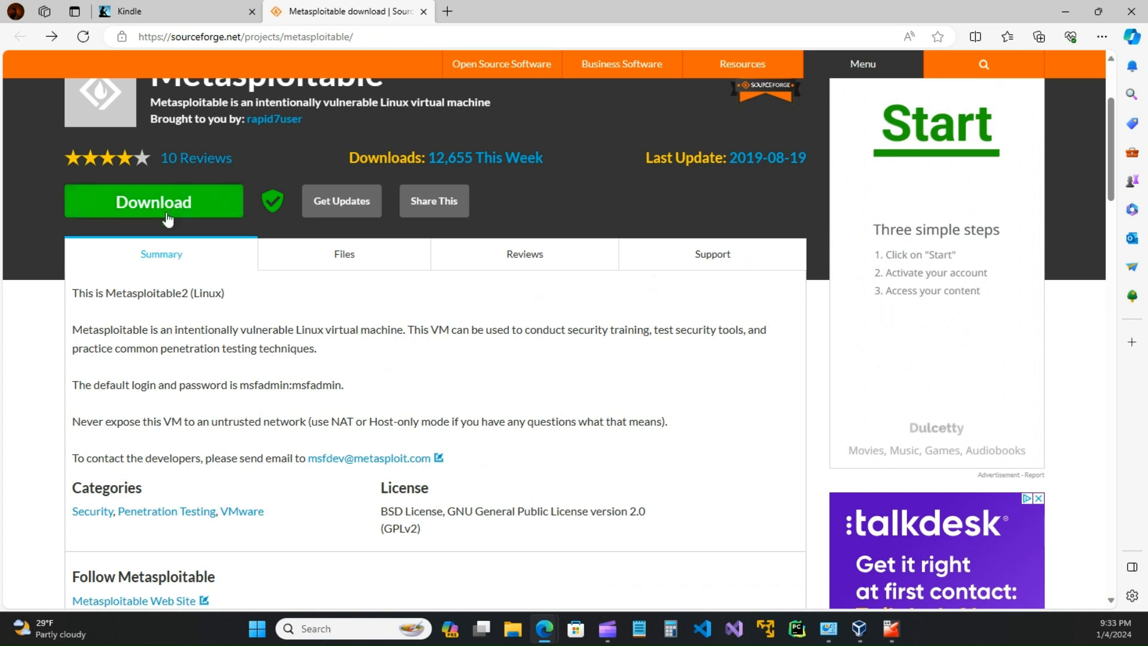
click(424, 12)
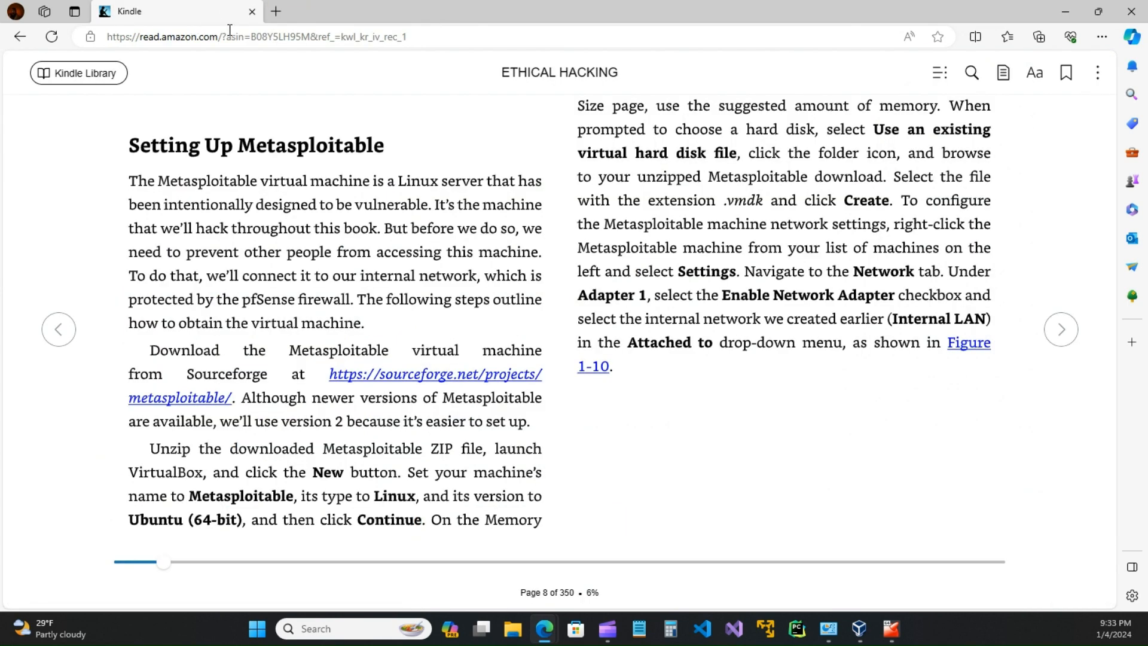
click(513, 628)
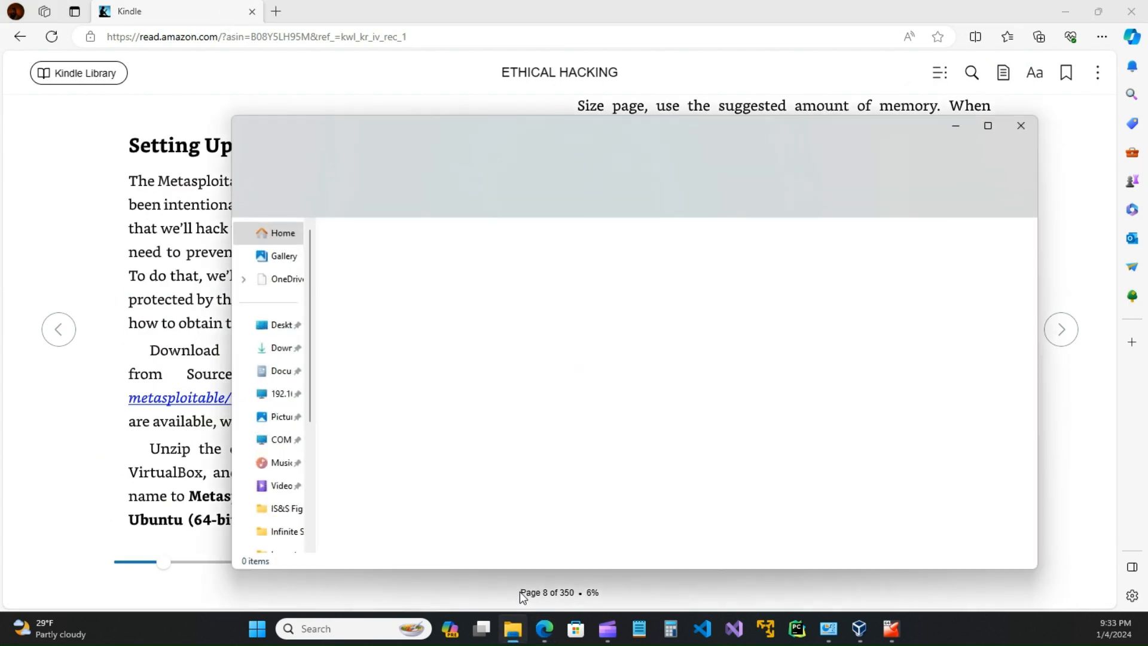
click(1030, 124)
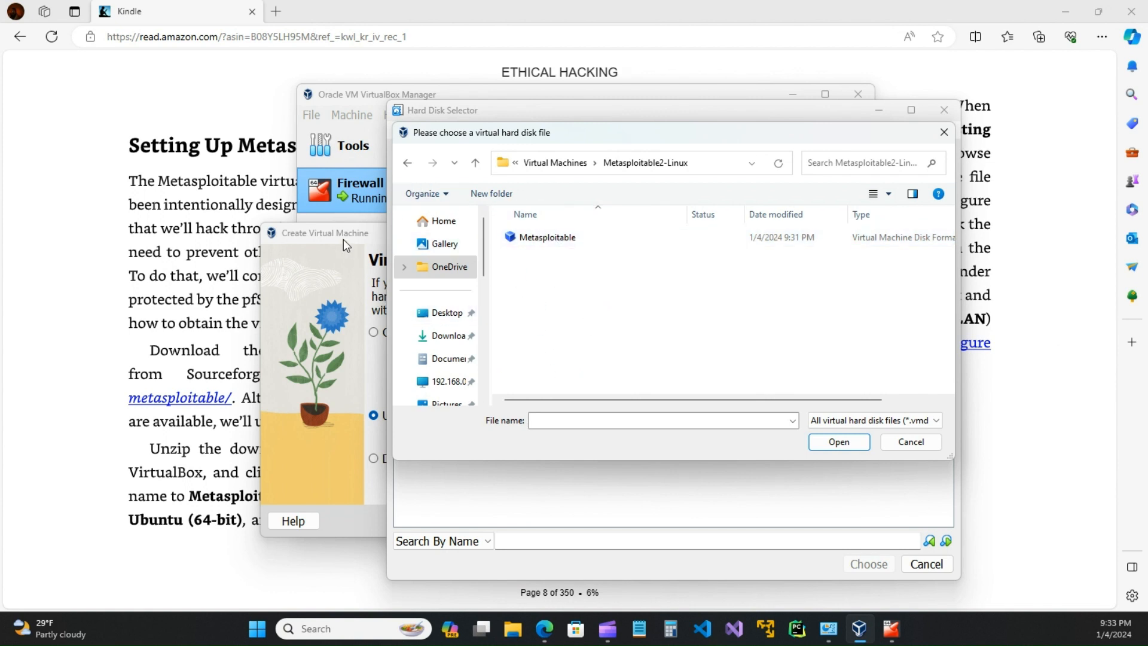
click(911, 441)
click(926, 564)
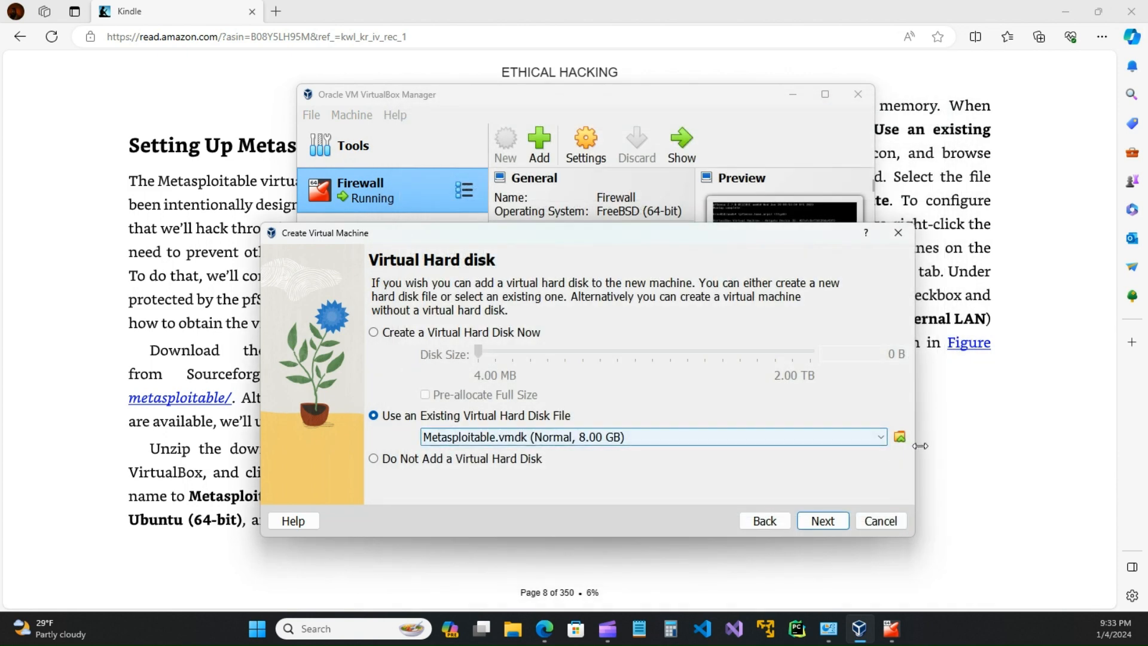
Step: Reopen the Hard Disk Selector and open a File Explorer window at Home with Win+E
click(900, 438)
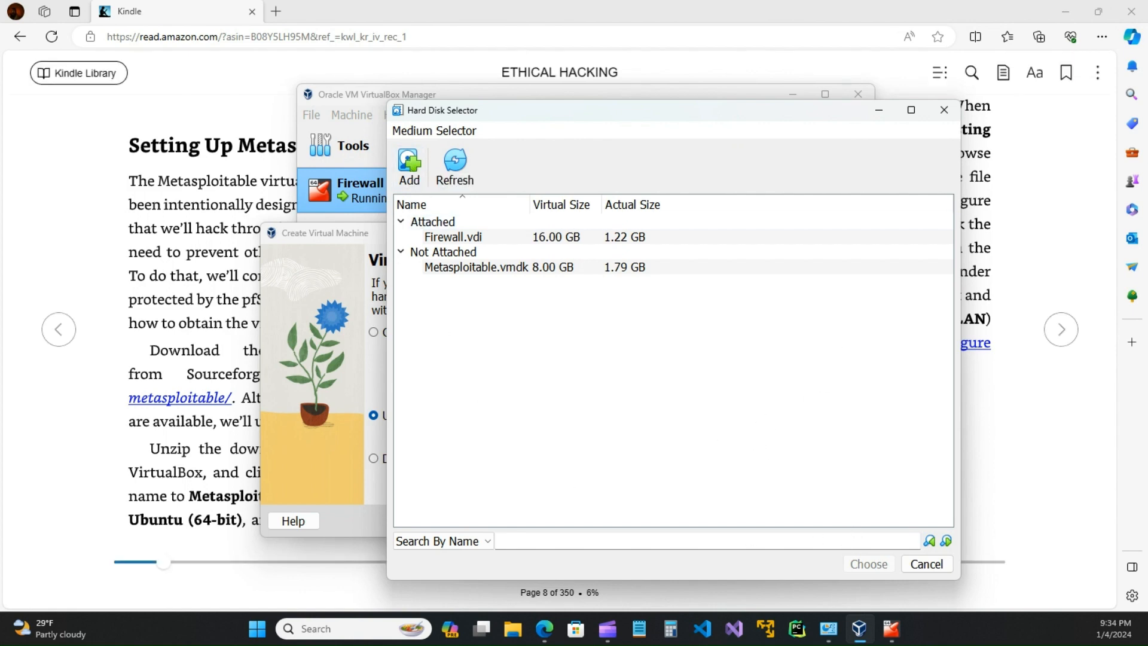
key(super+e)
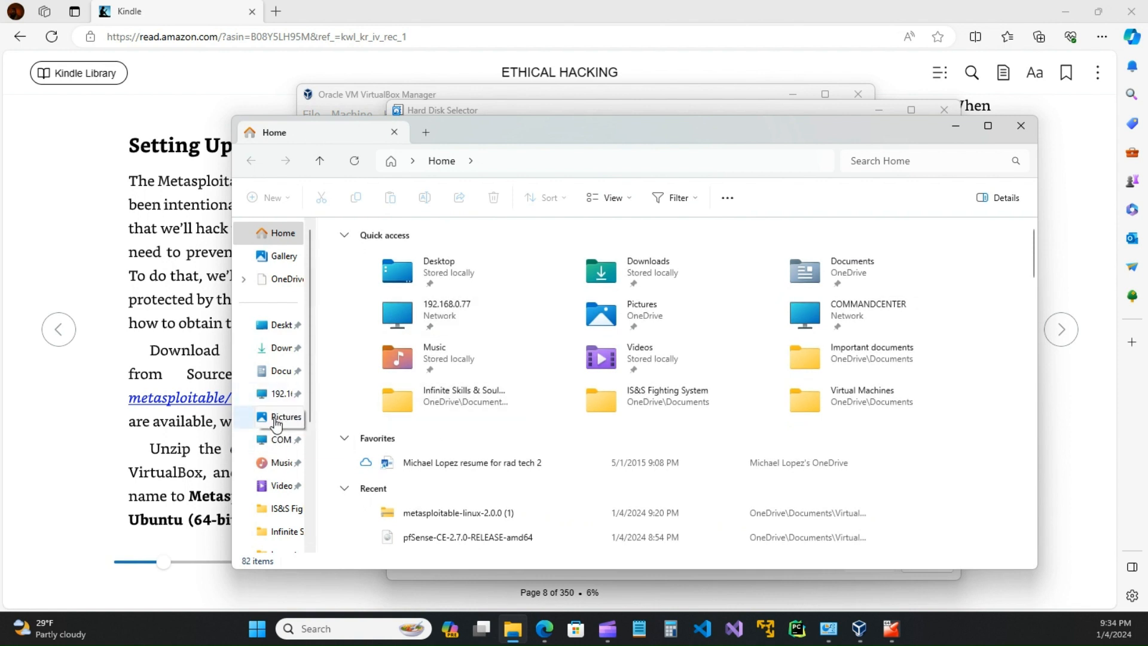
Step: Locate the metasploitable-linux-2.0.0 (1) zip in Documents > Virtual Machines, abandon Extract All, and close Explorer
click(268, 369)
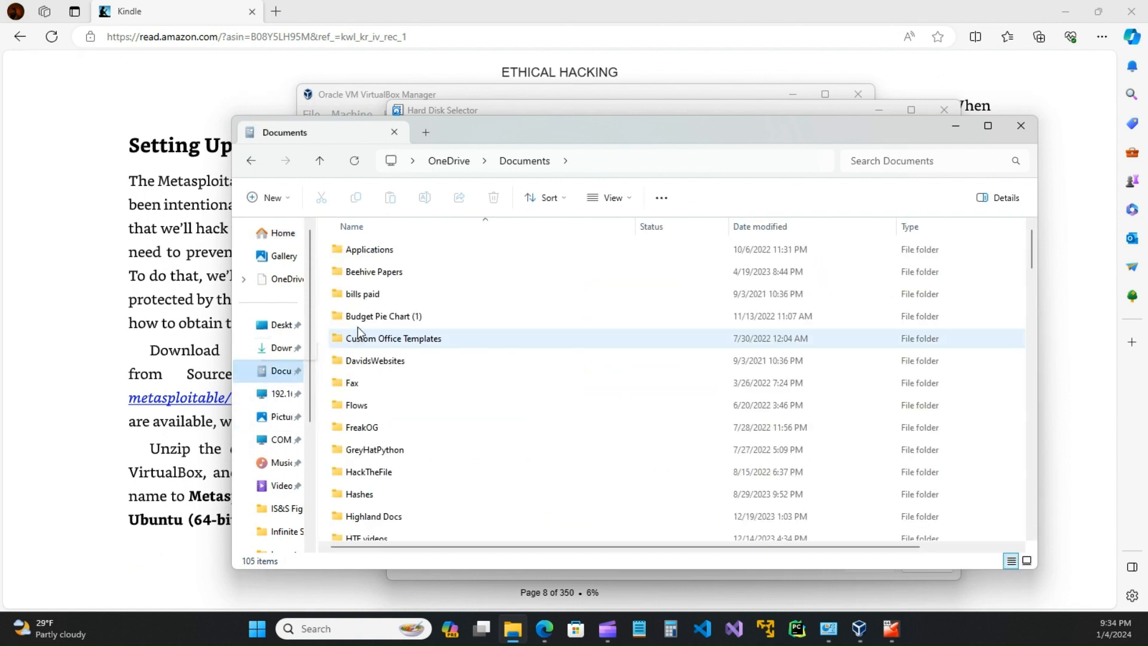
scroll(368, 477, down, 1)
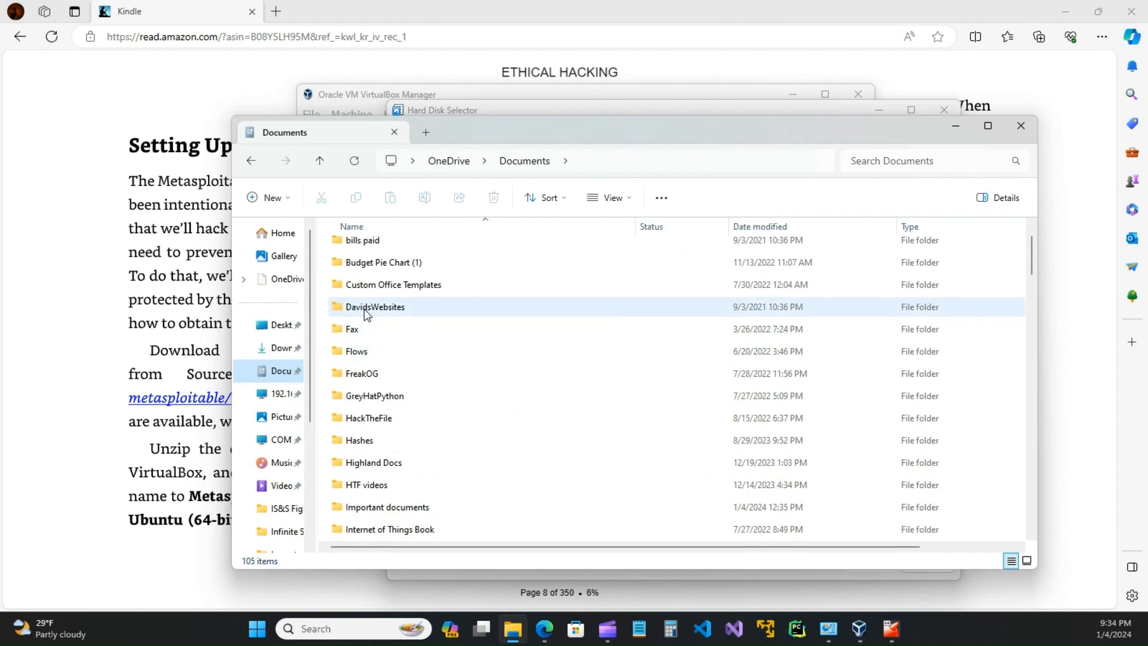
scroll(369, 521, down, 6)
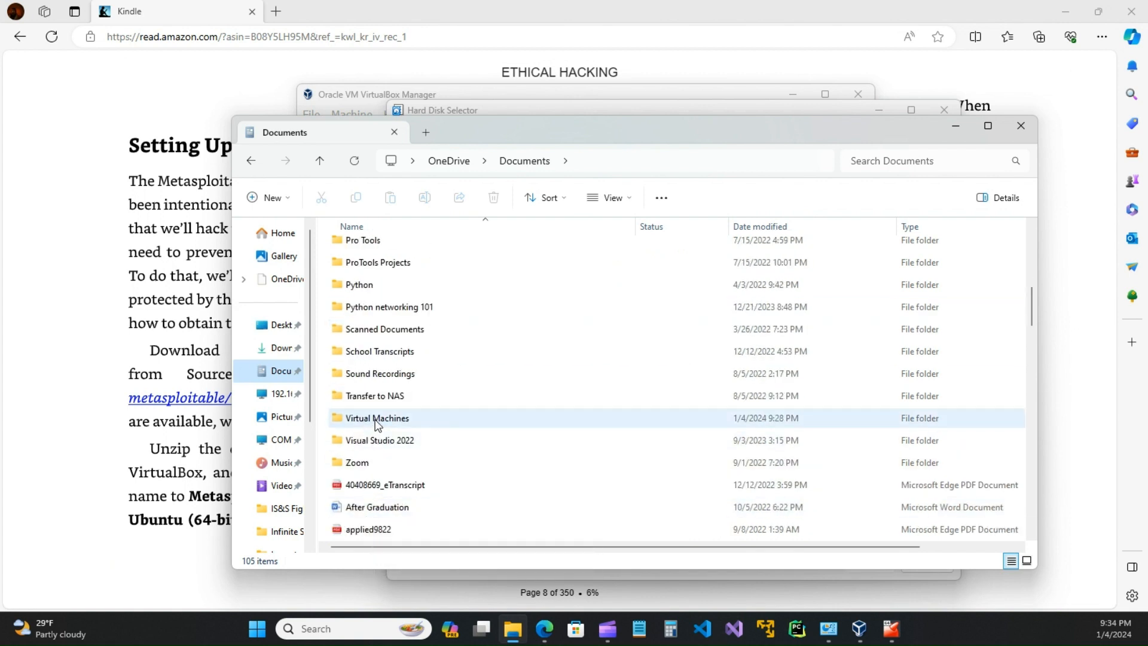
double_click(360, 421)
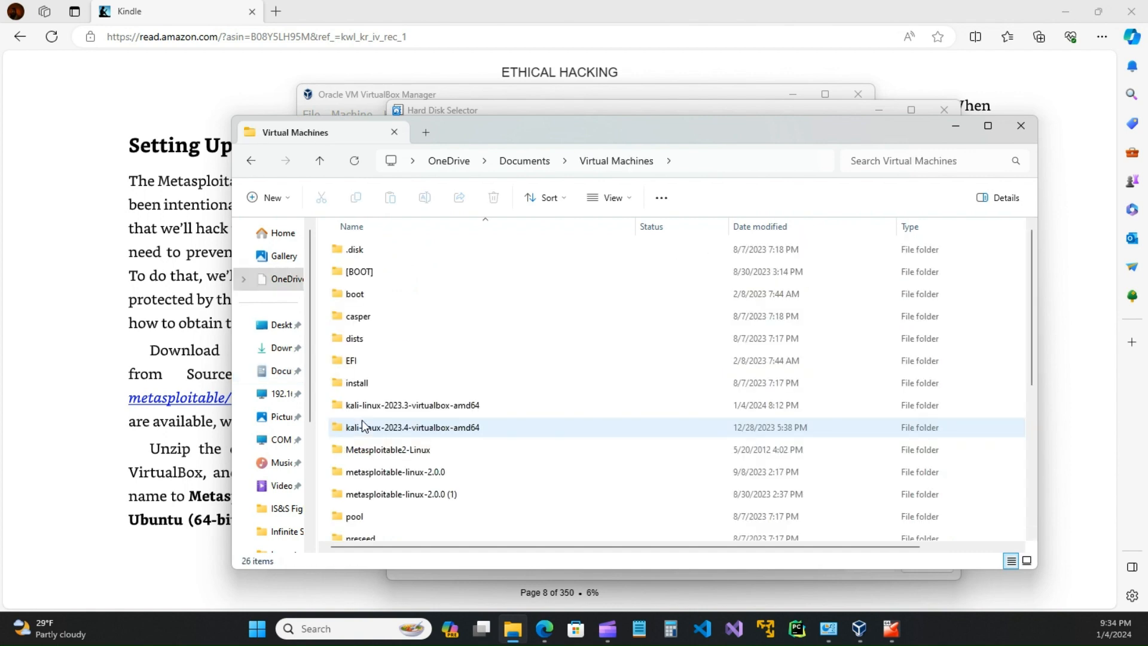
scroll(384, 497, down, 4)
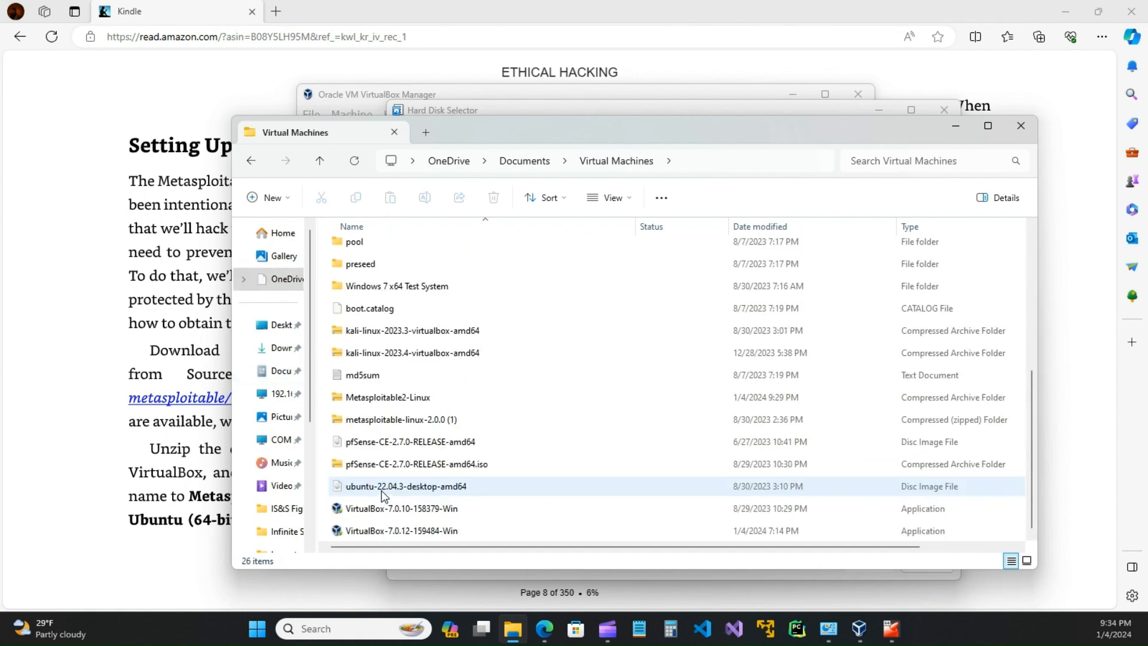
right_click(376, 424)
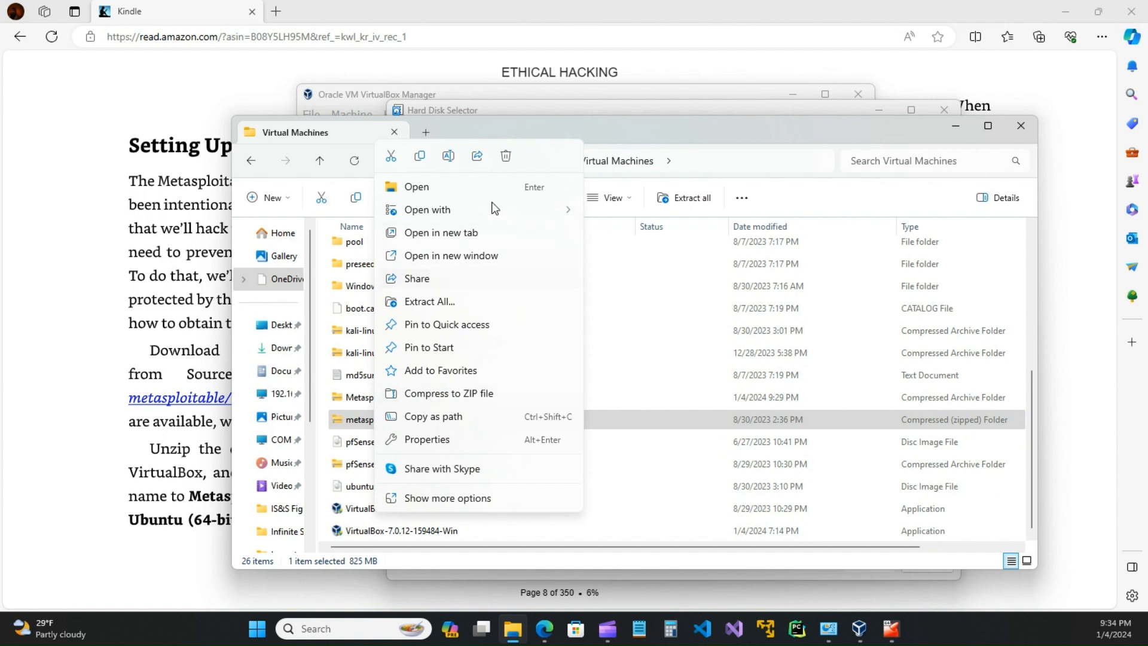
click(418, 303)
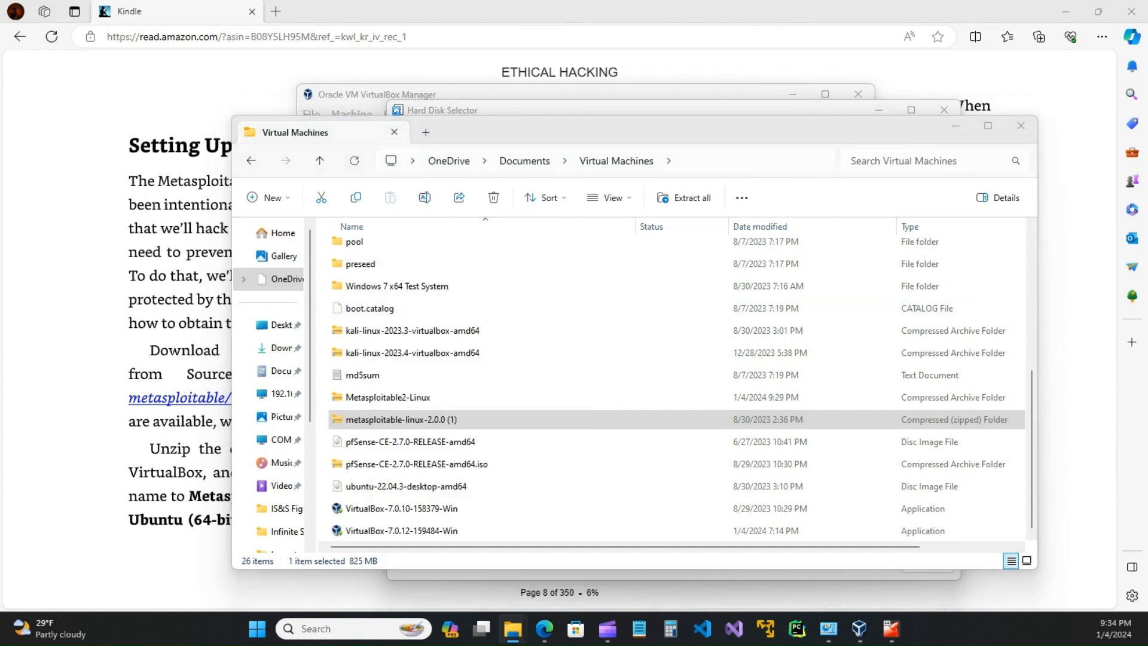
key(Escape)
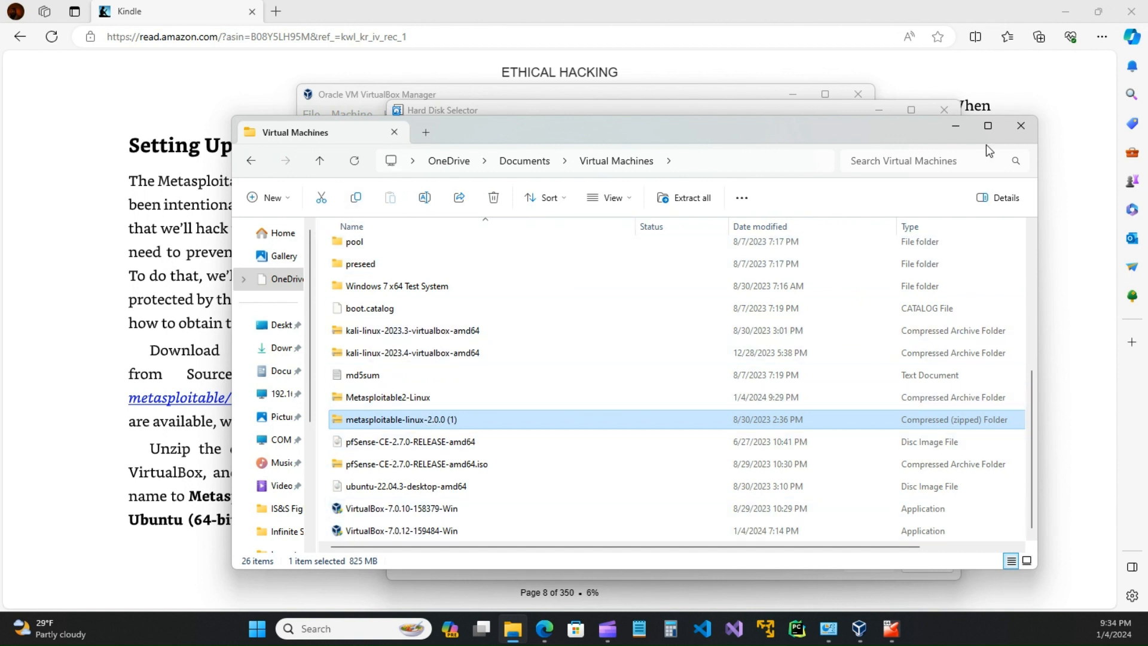
click(1021, 125)
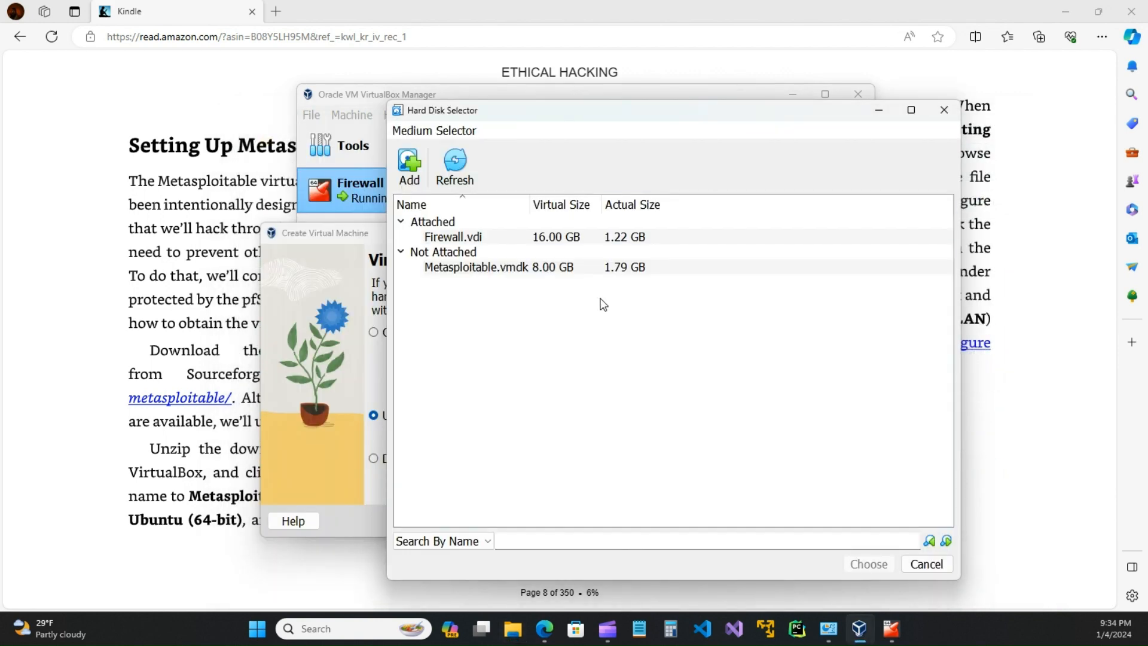
Step: Dismiss the disk file chooser and the Hard Disk Selector, keeping Metasploitable.vmdk
click(410, 167)
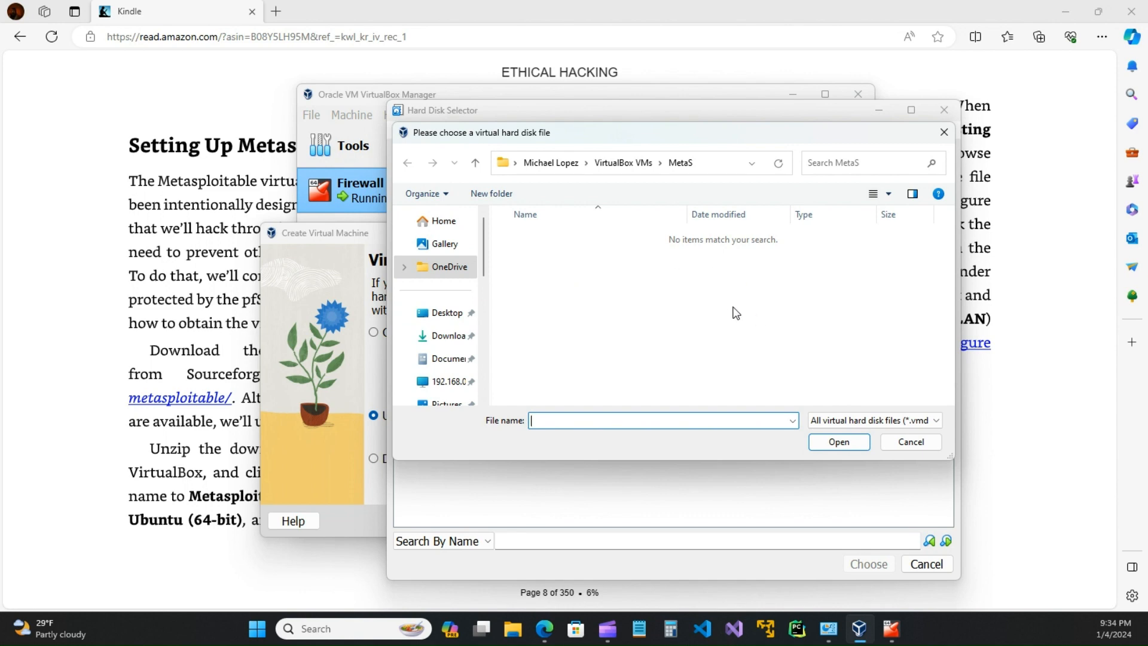
click(944, 132)
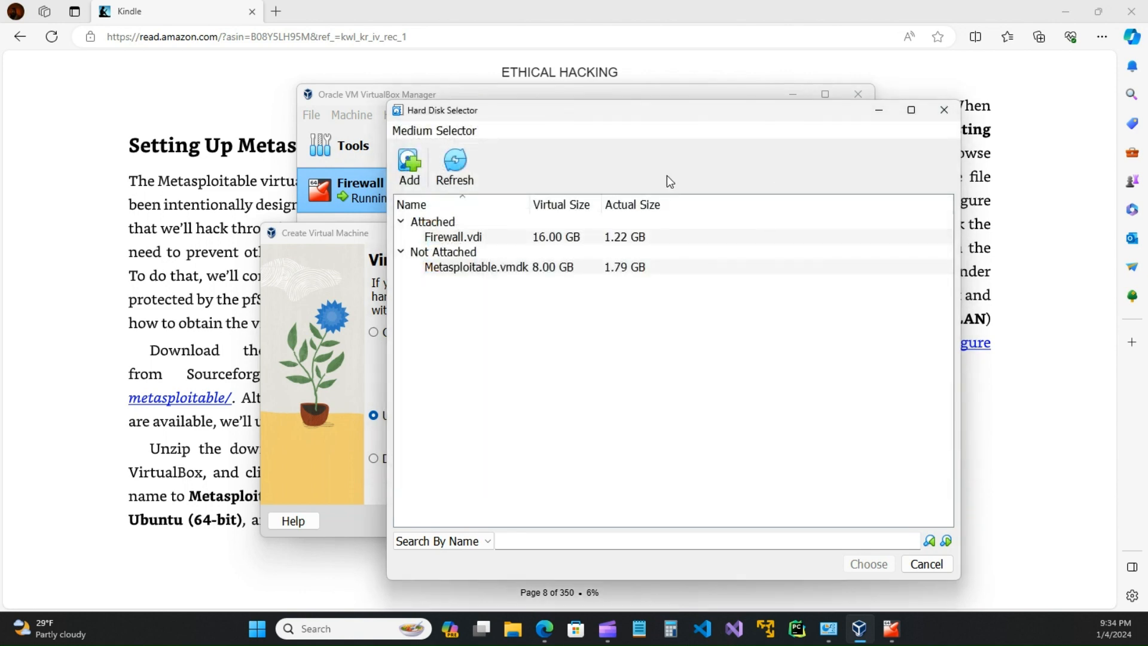
click(927, 570)
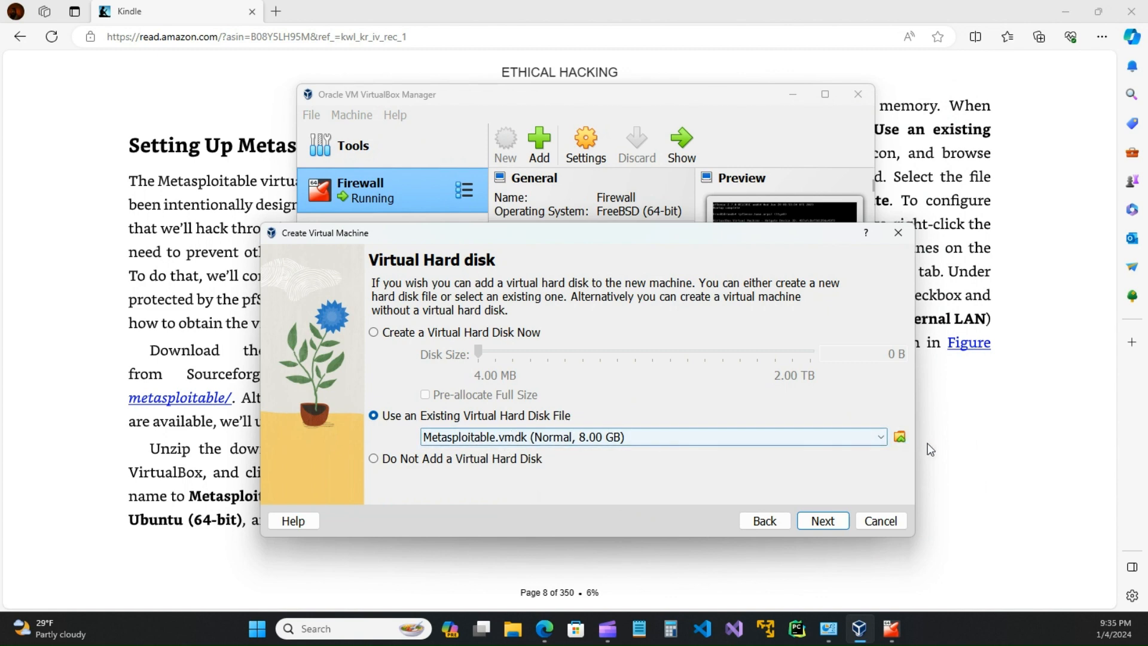
Step: Browse again to the Metasploitable2-Linux folder, check the listable disk file types, and cancel the browser
click(898, 439)
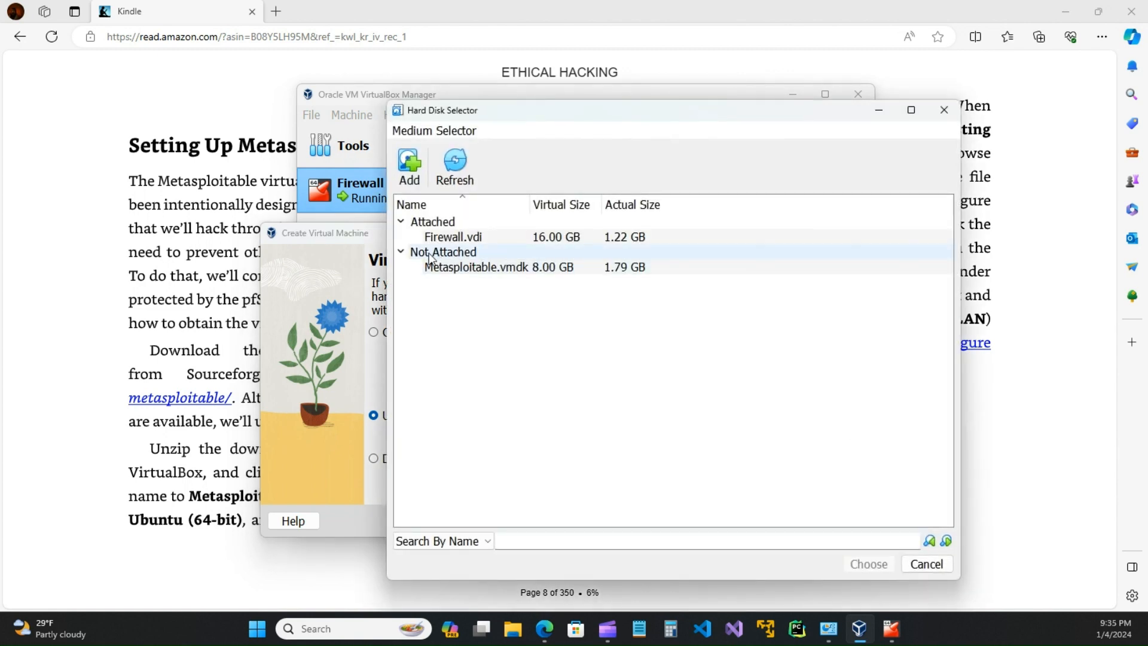
click(408, 164)
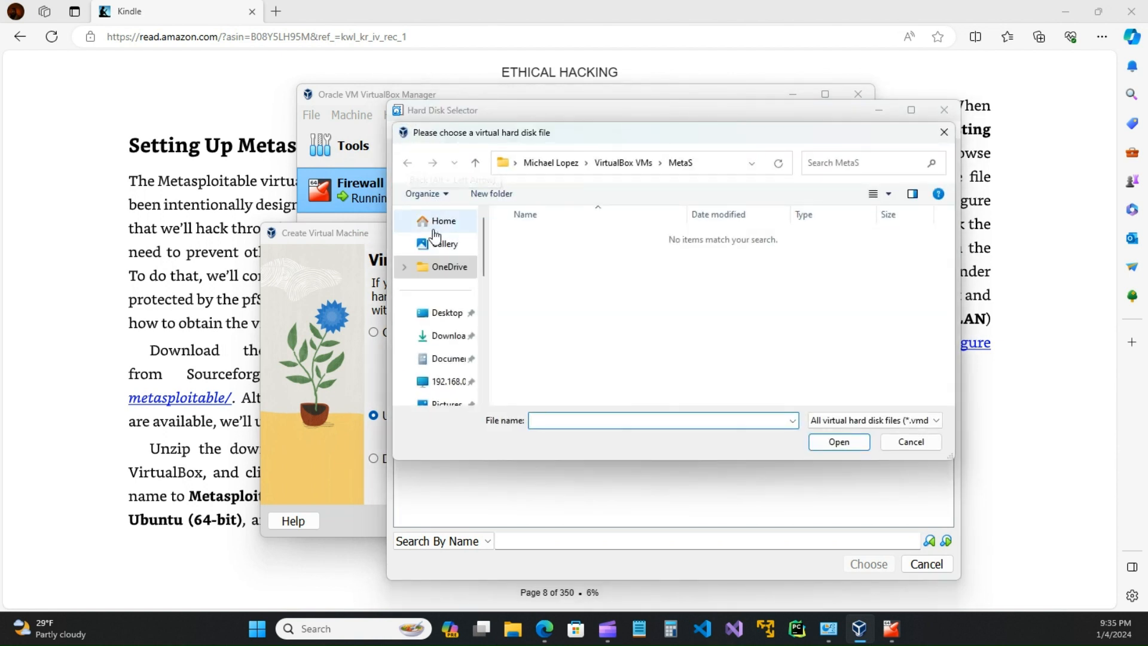
click(441, 358)
scroll(538, 358, down, 5)
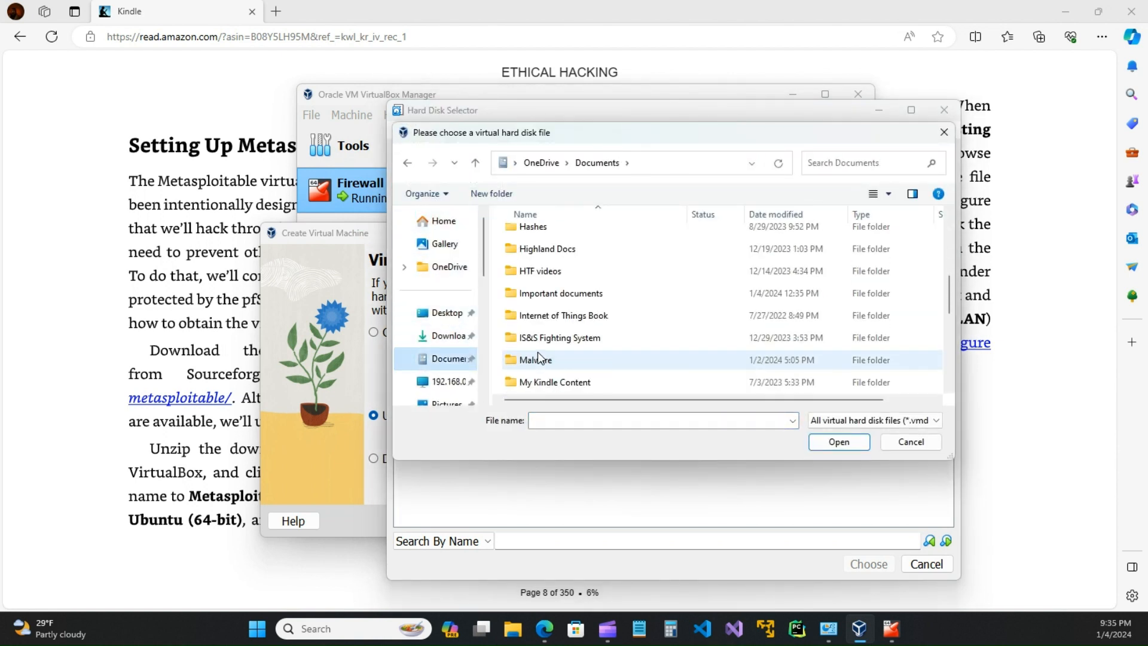
scroll(547, 372, down, 1)
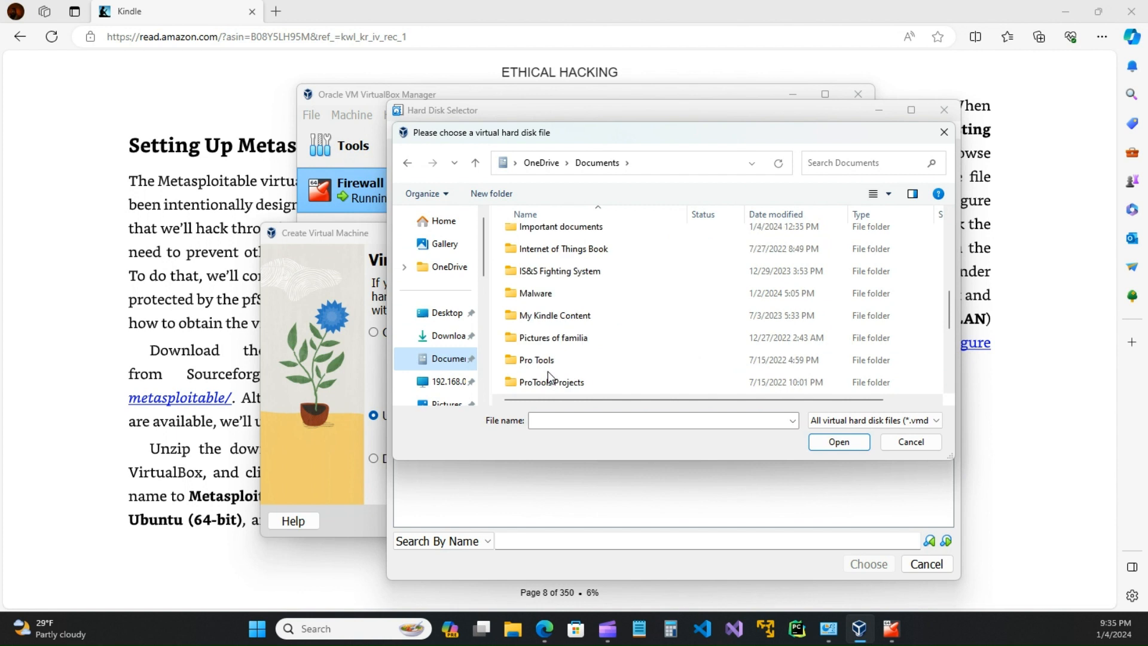
scroll(548, 372, down, 3)
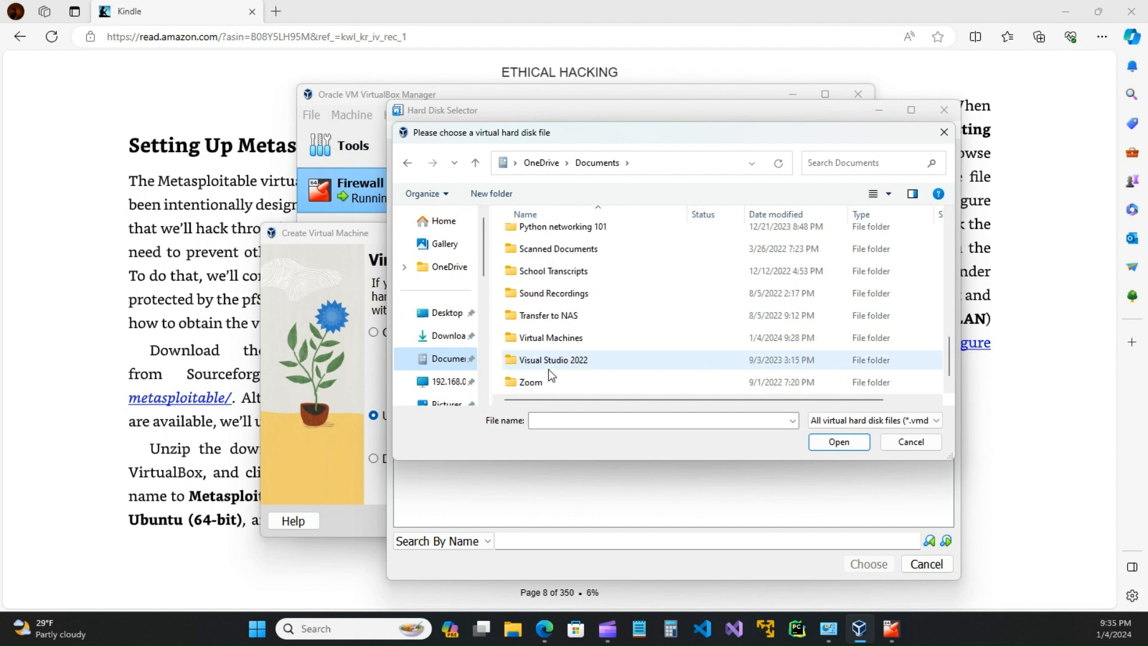
double_click(555, 317)
scroll(567, 319, down, 3)
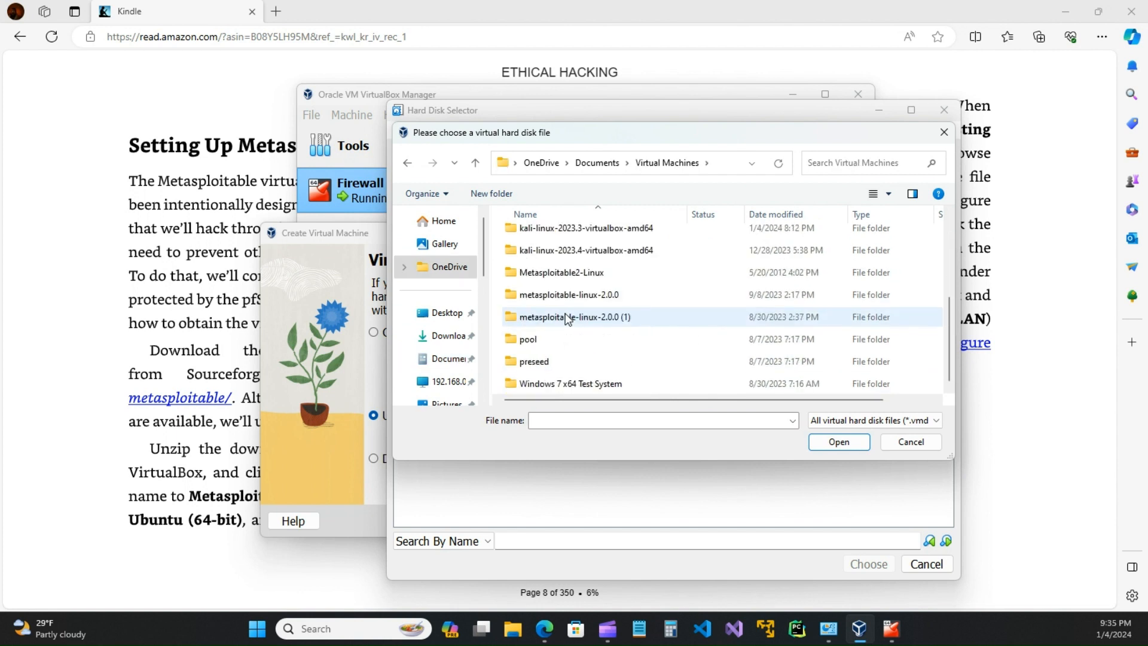
double_click(559, 272)
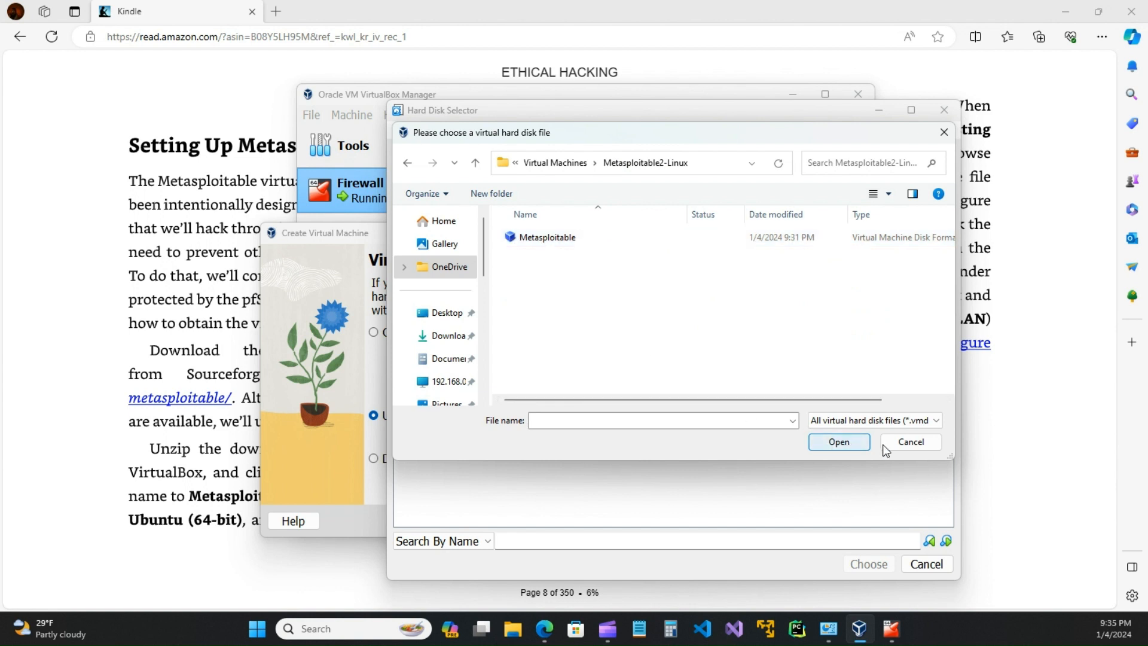
click(936, 422)
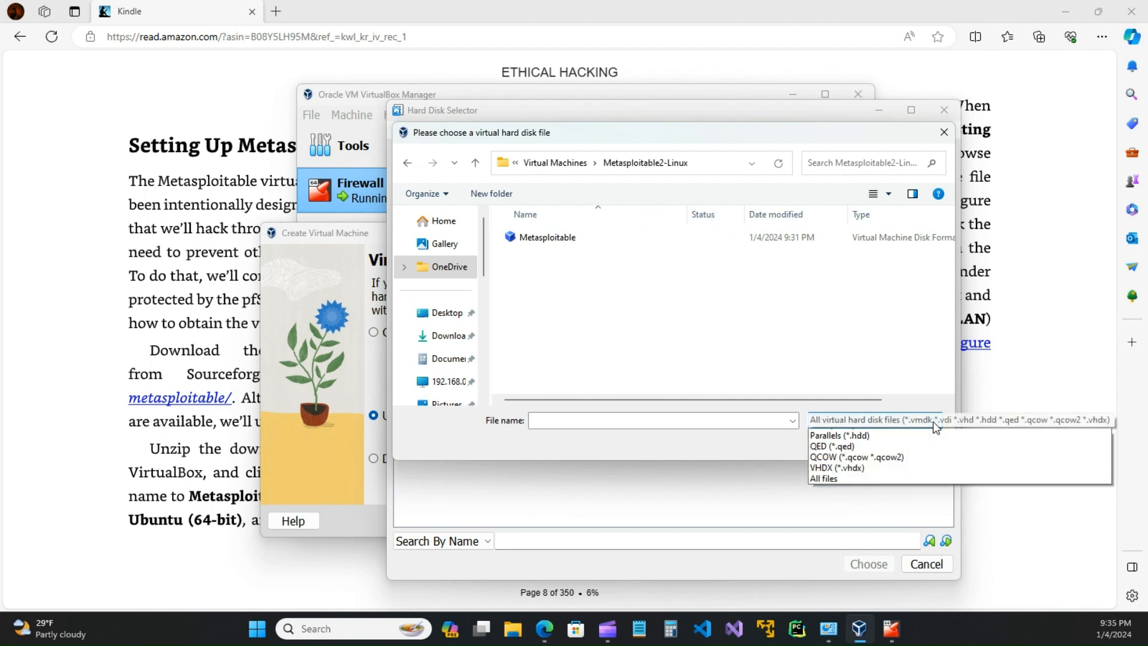
click(828, 437)
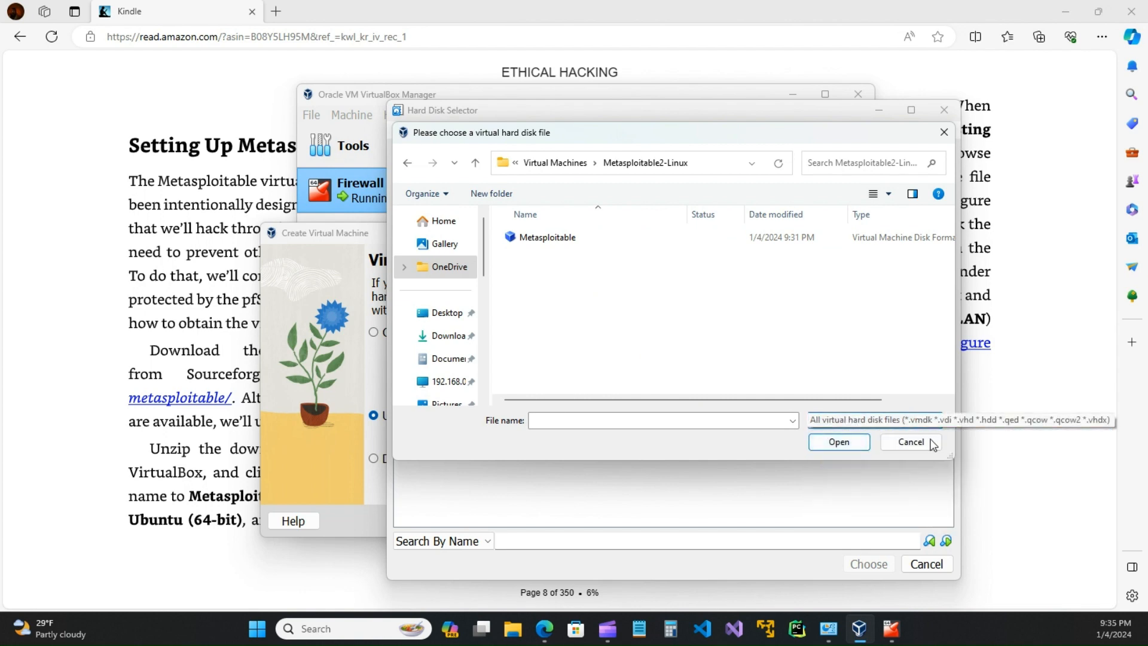
Step: Pick the unattached Metasploitable.vmdk in the Hard Disk Selector and confirm it with Choose
click(921, 441)
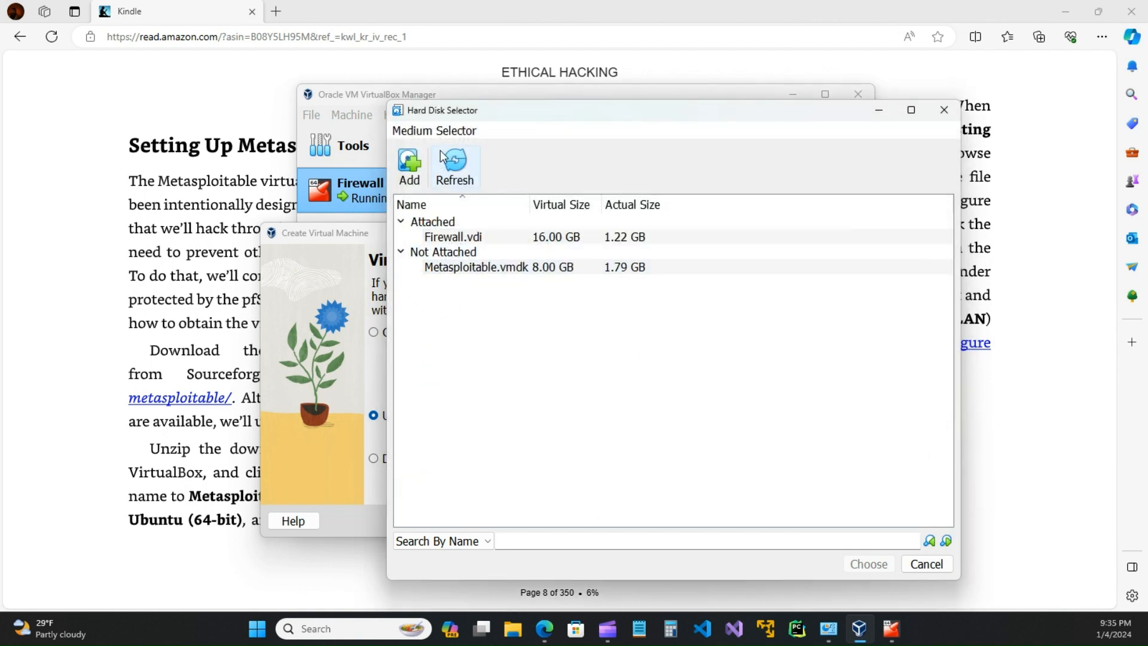
click(473, 273)
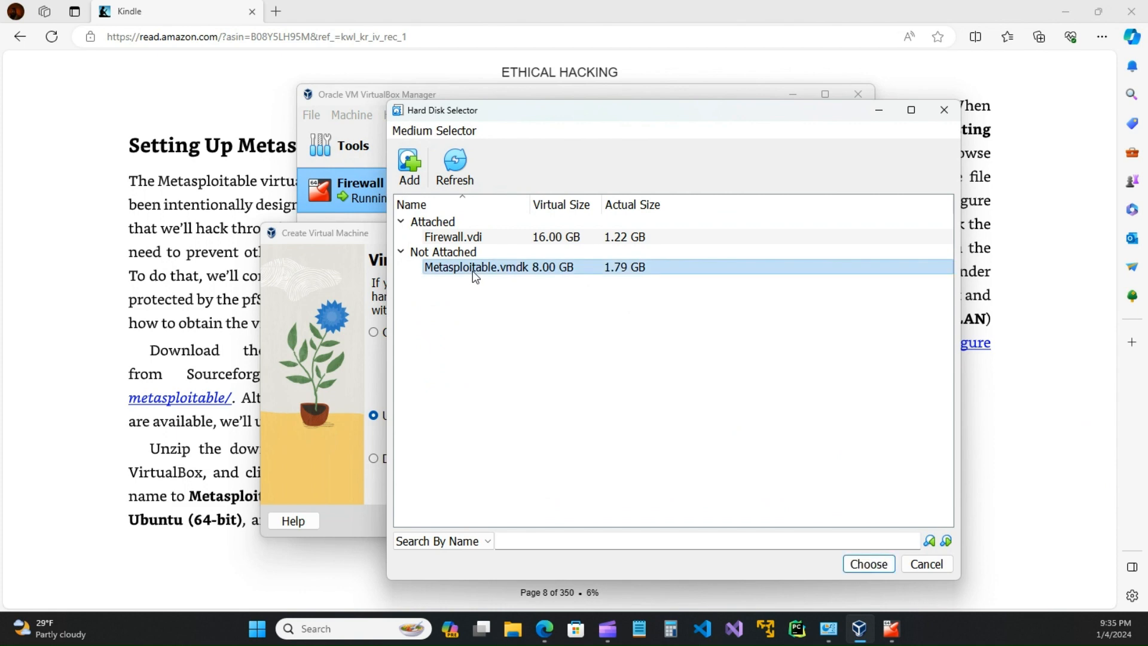
click(869, 564)
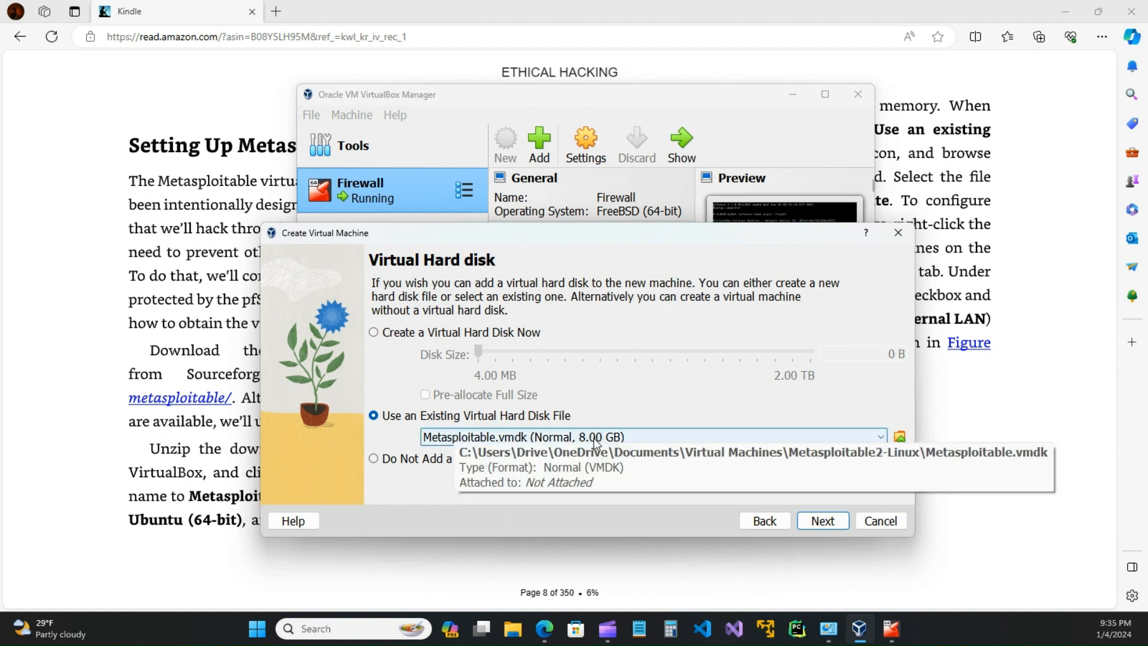
Step: Keep Metasploitable.vmdk as the existing disk, review the Summary, and finish creating MetaS
click(374, 332)
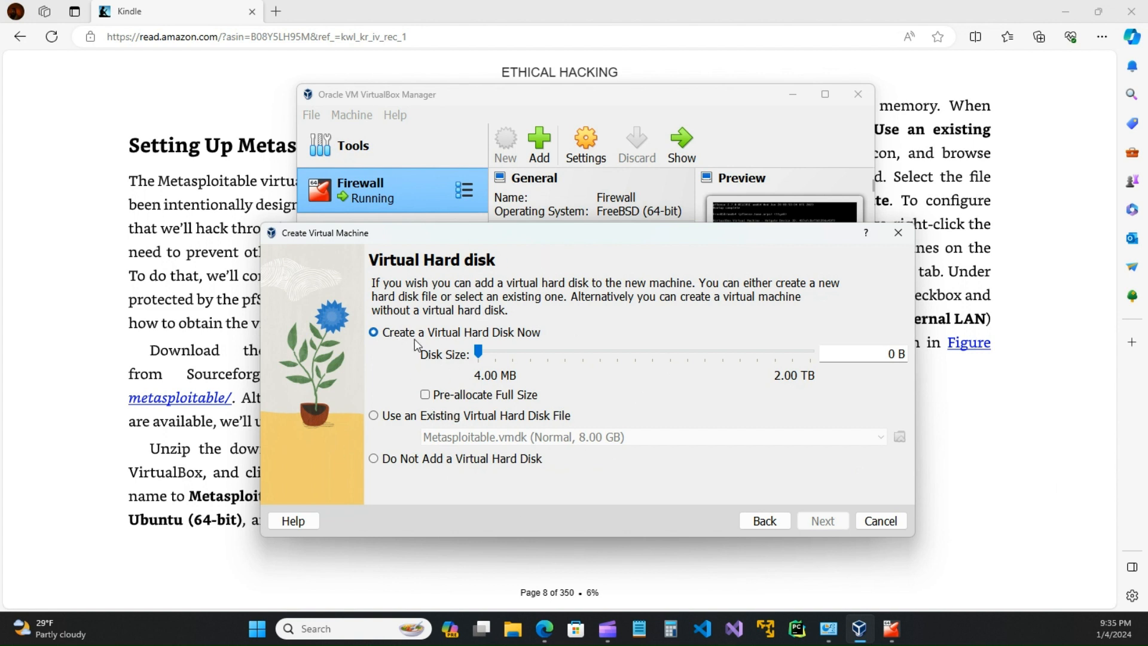
click(374, 417)
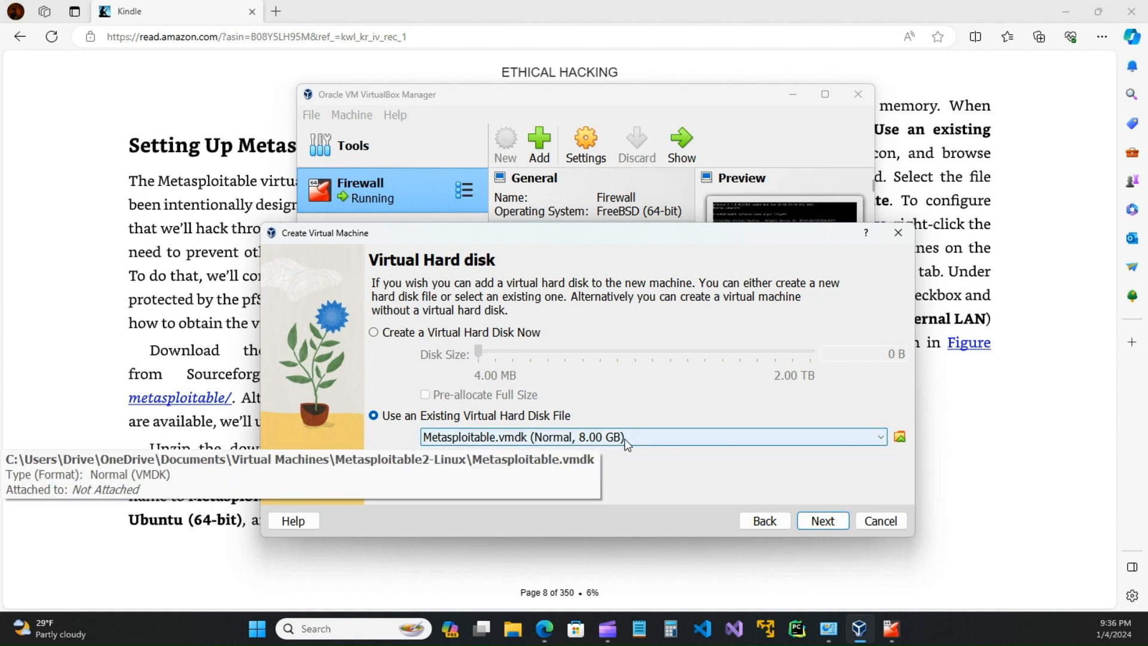
click(822, 524)
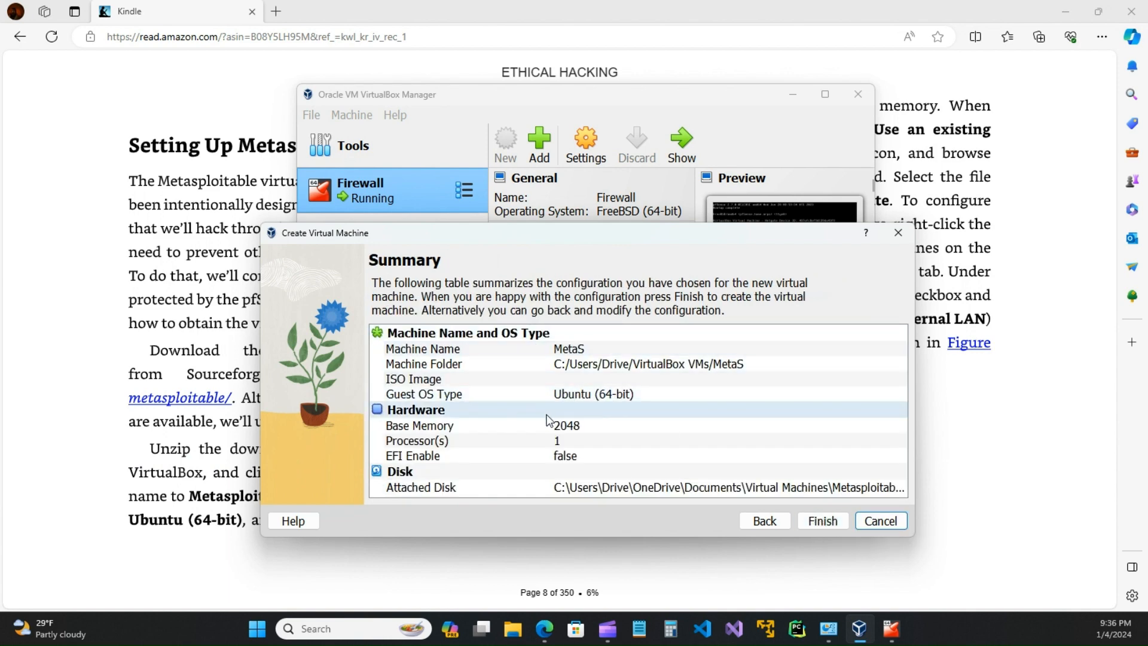
click(823, 521)
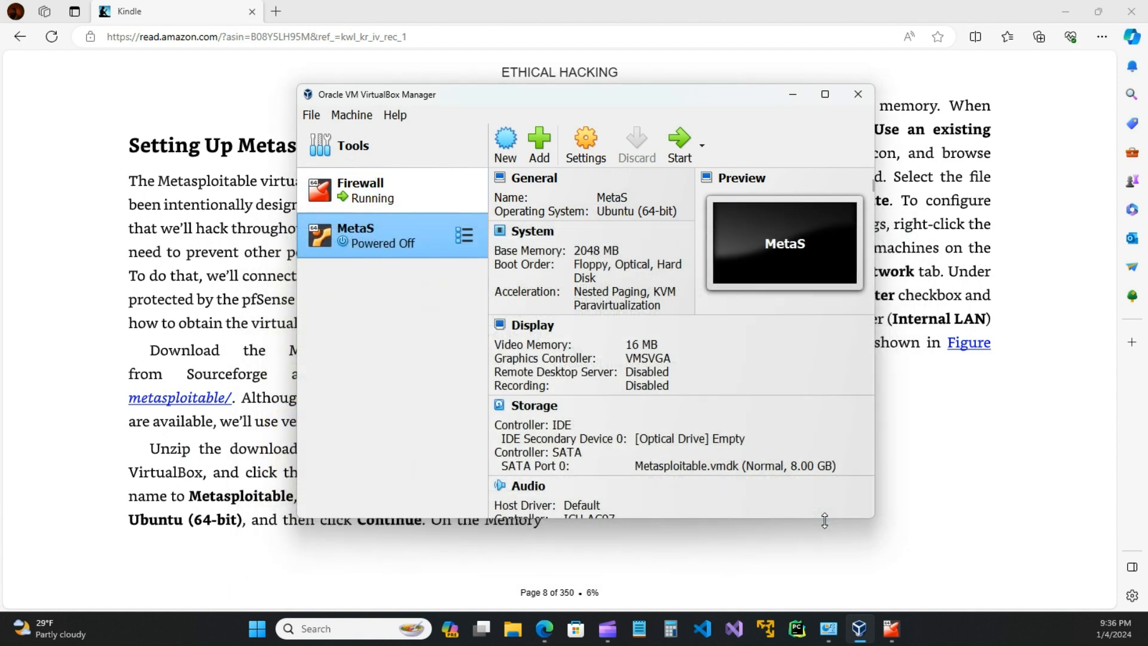
Step: Select the MetaS machine and open its Settings dialog
click(366, 200)
click(364, 240)
drag(726, 96, 760, 150)
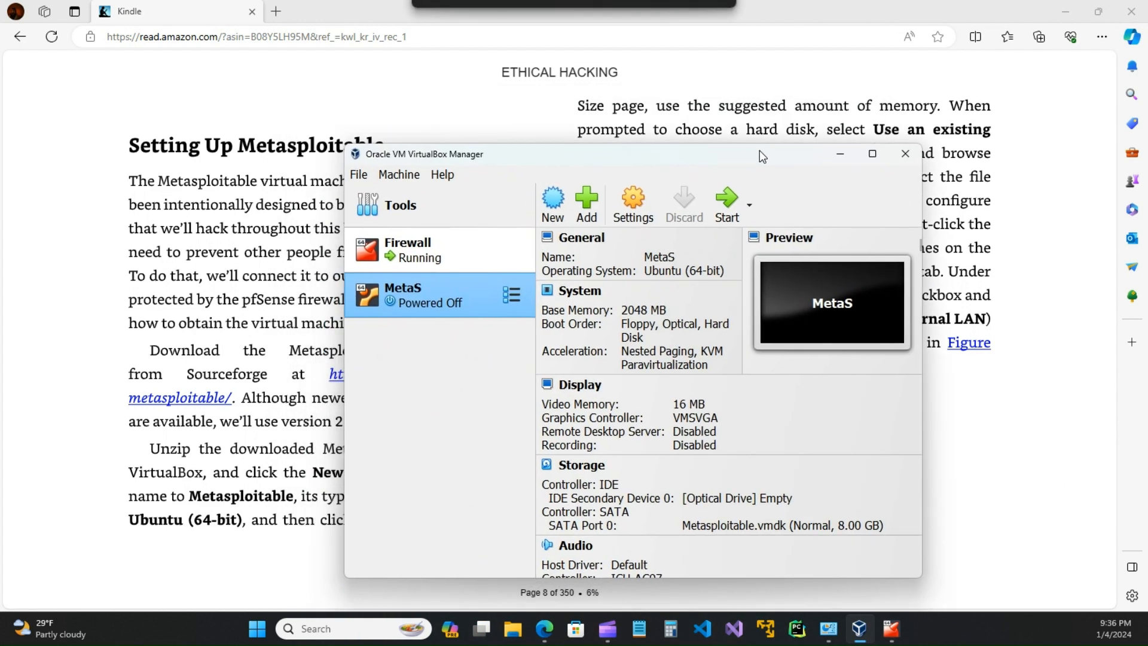
click(636, 207)
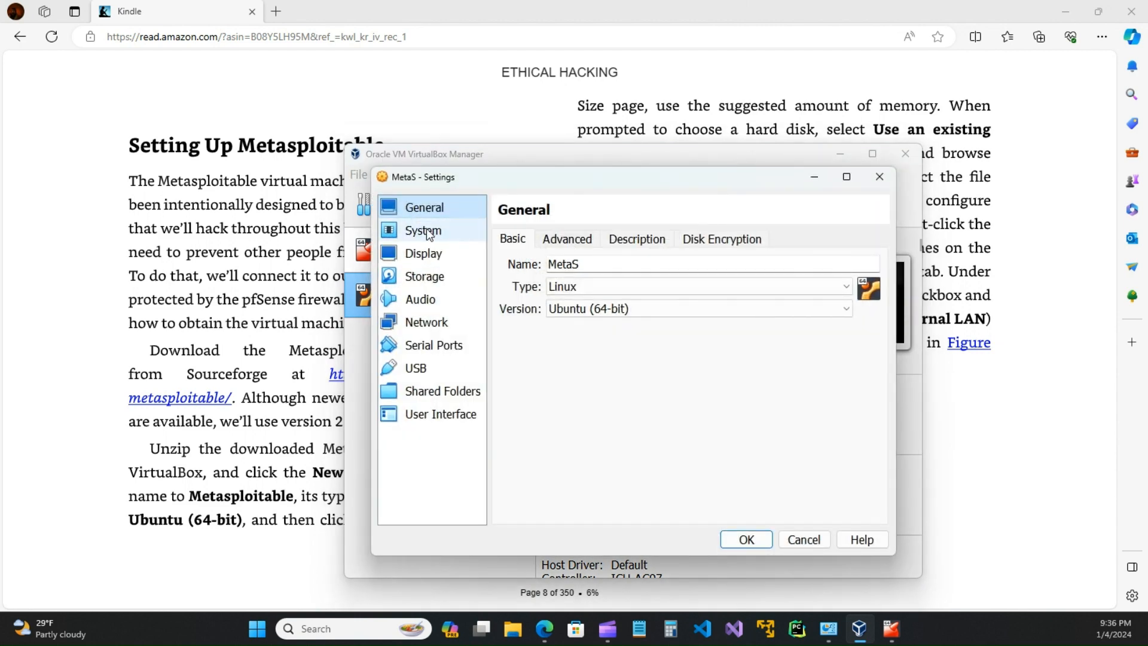
Step: Review MetaS's General, System, Display and Storage pages, ending on the Network page
click(426, 231)
click(429, 213)
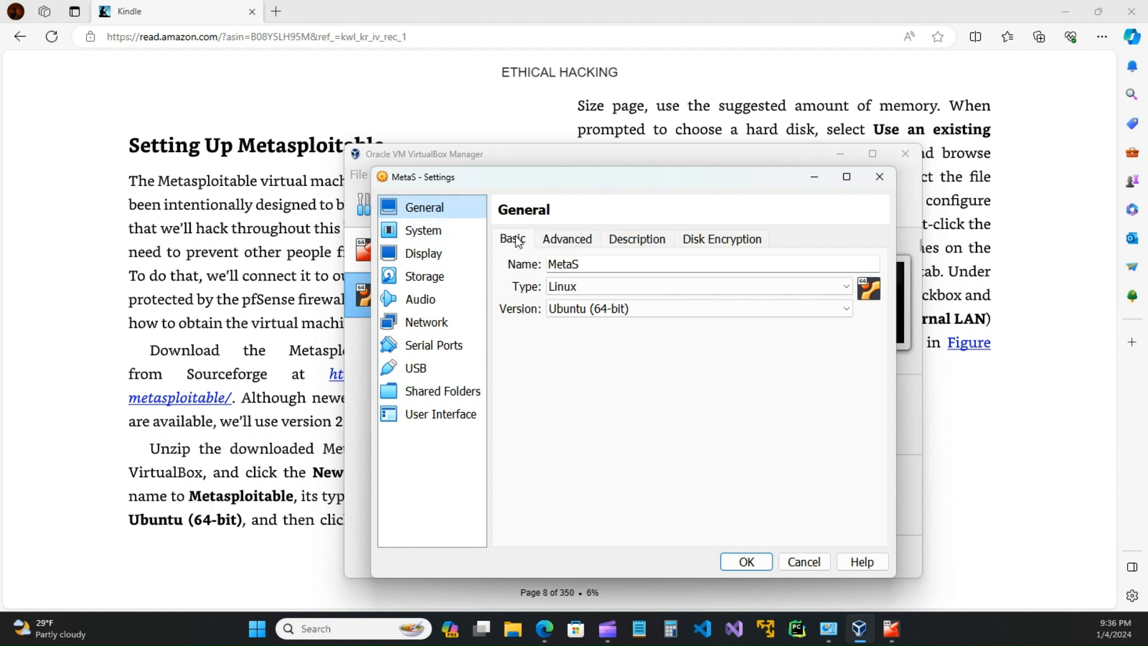
click(567, 240)
click(639, 240)
click(714, 240)
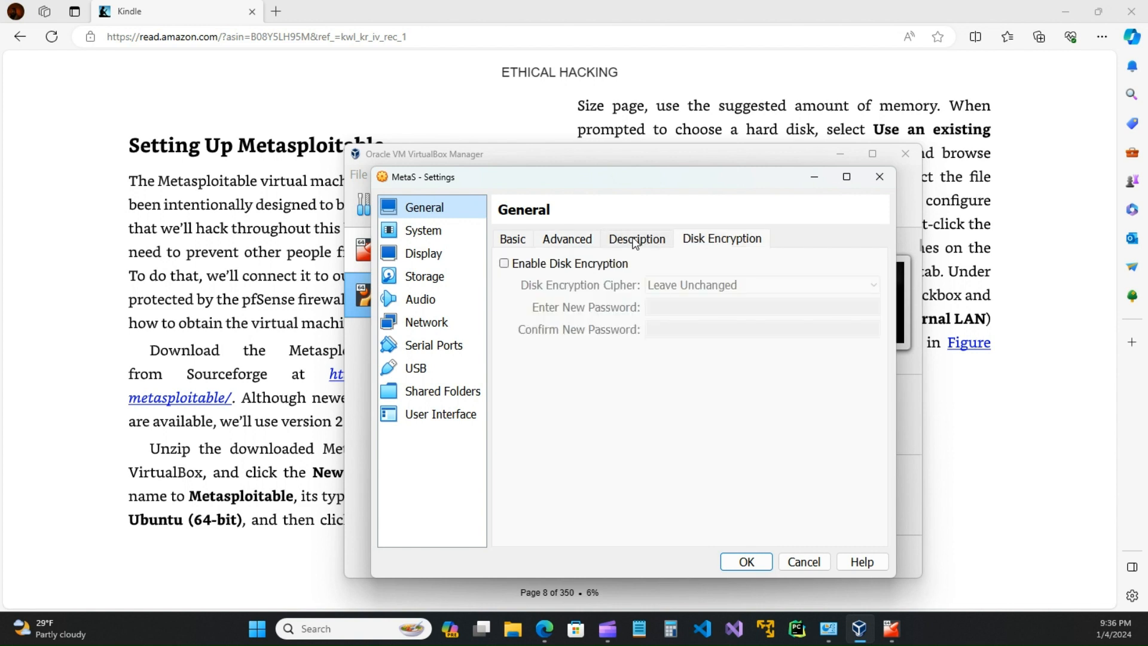
click(409, 234)
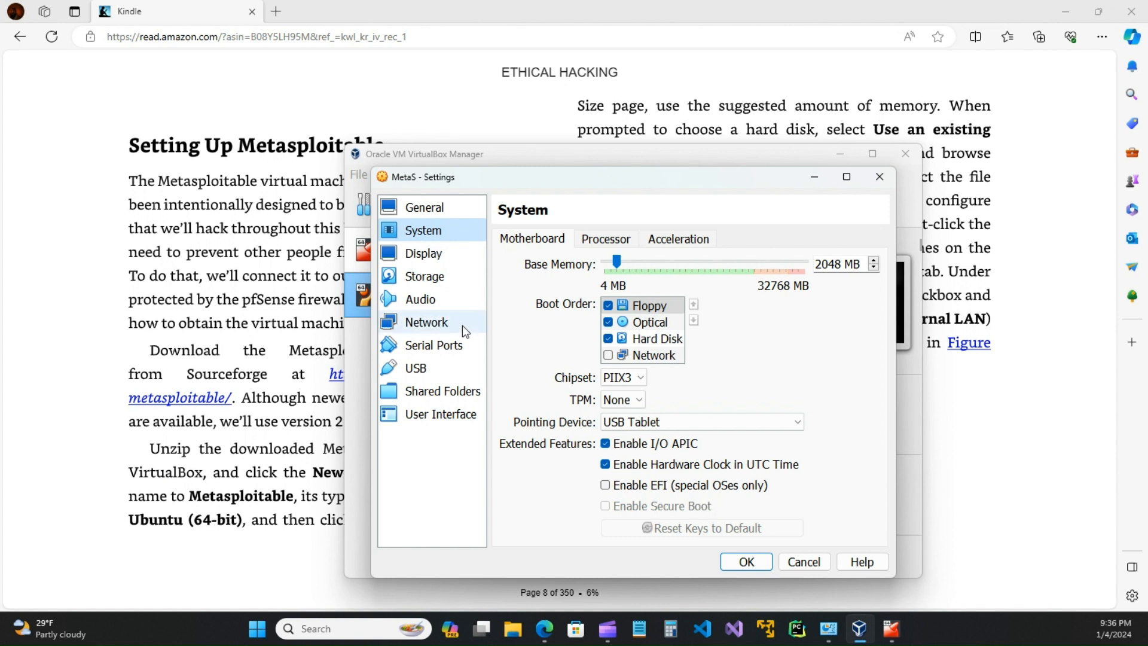
click(415, 258)
click(424, 280)
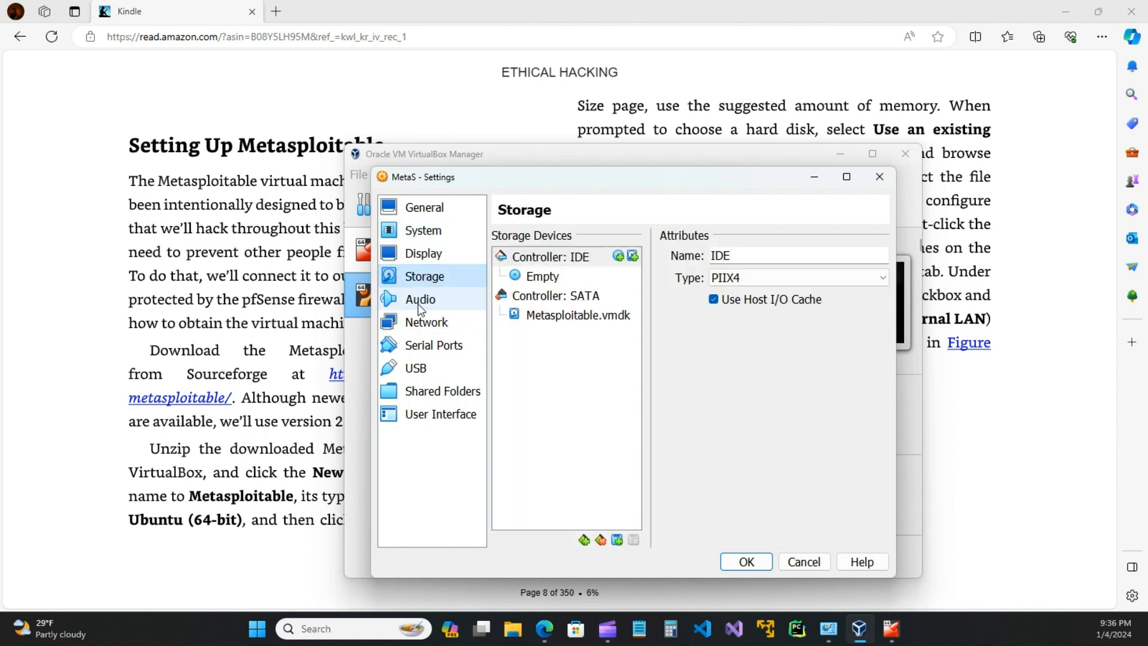
click(421, 323)
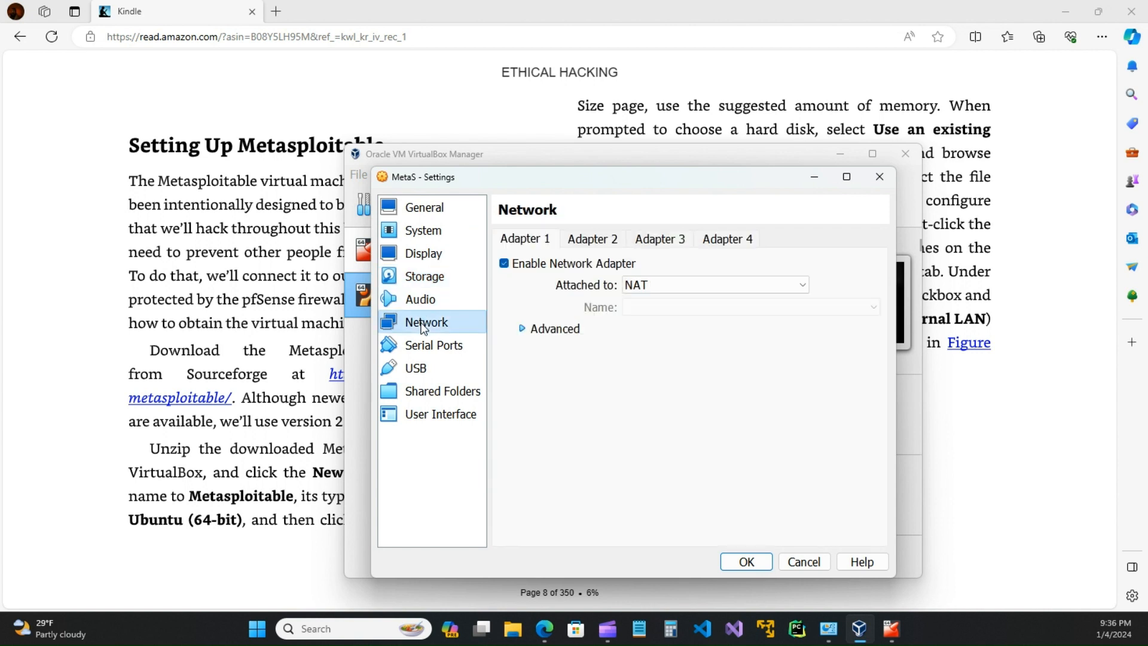
Step: Attach Adapter 1 to Internal Network 'intnet' with Promiscuous Mode Allow All, and save with OK
click(735, 281)
click(652, 329)
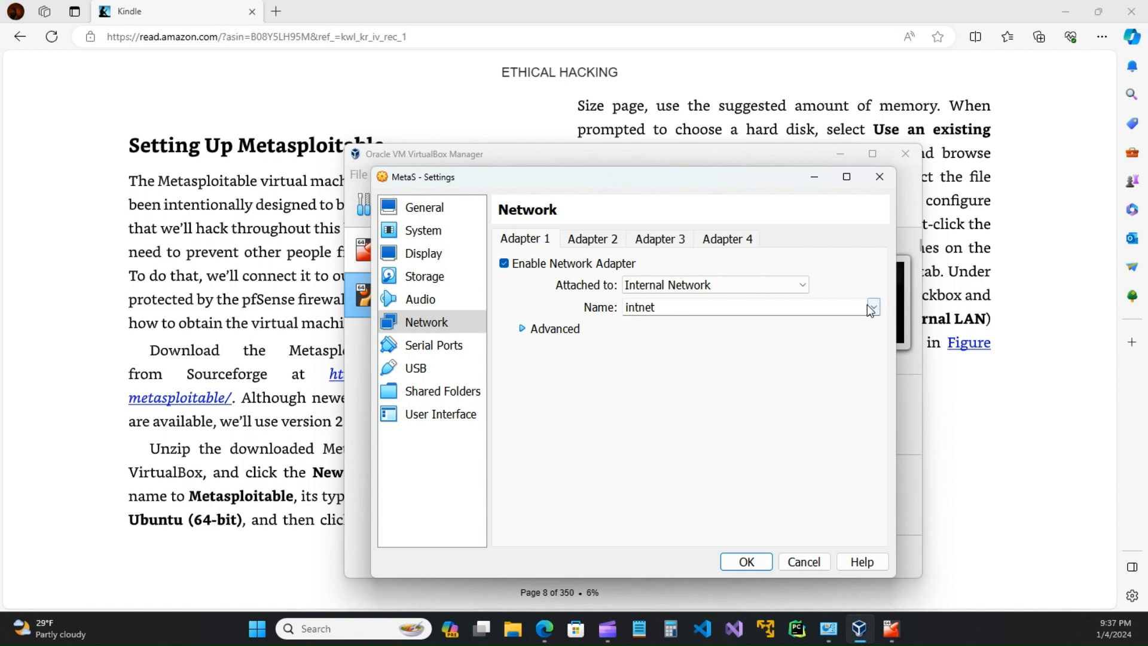
click(522, 329)
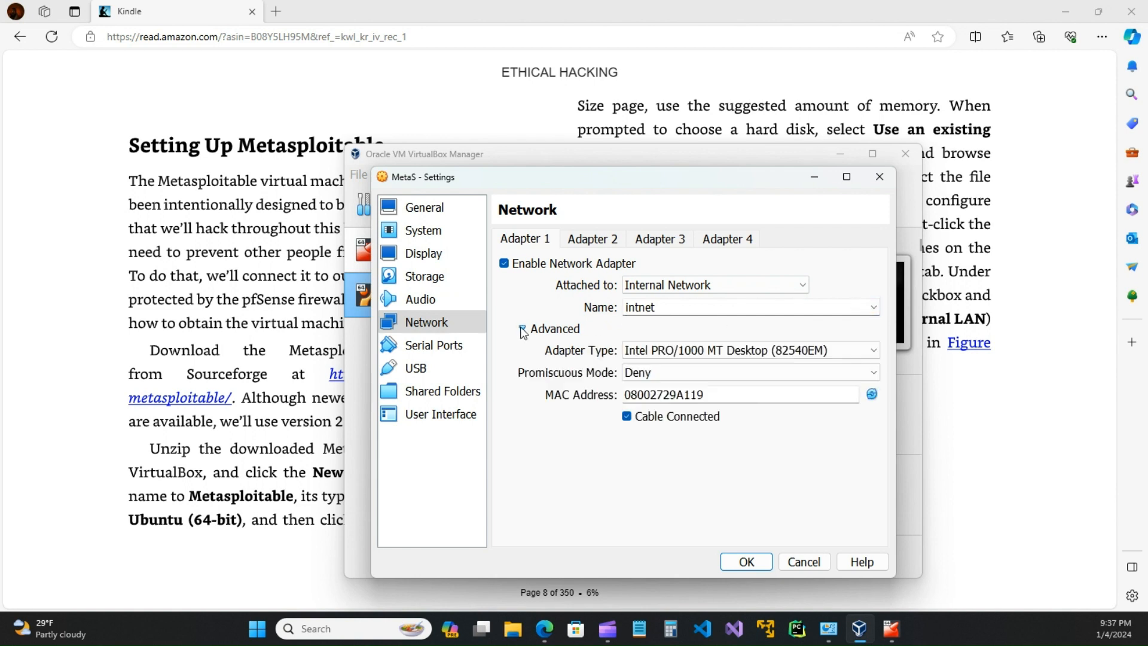
click(645, 373)
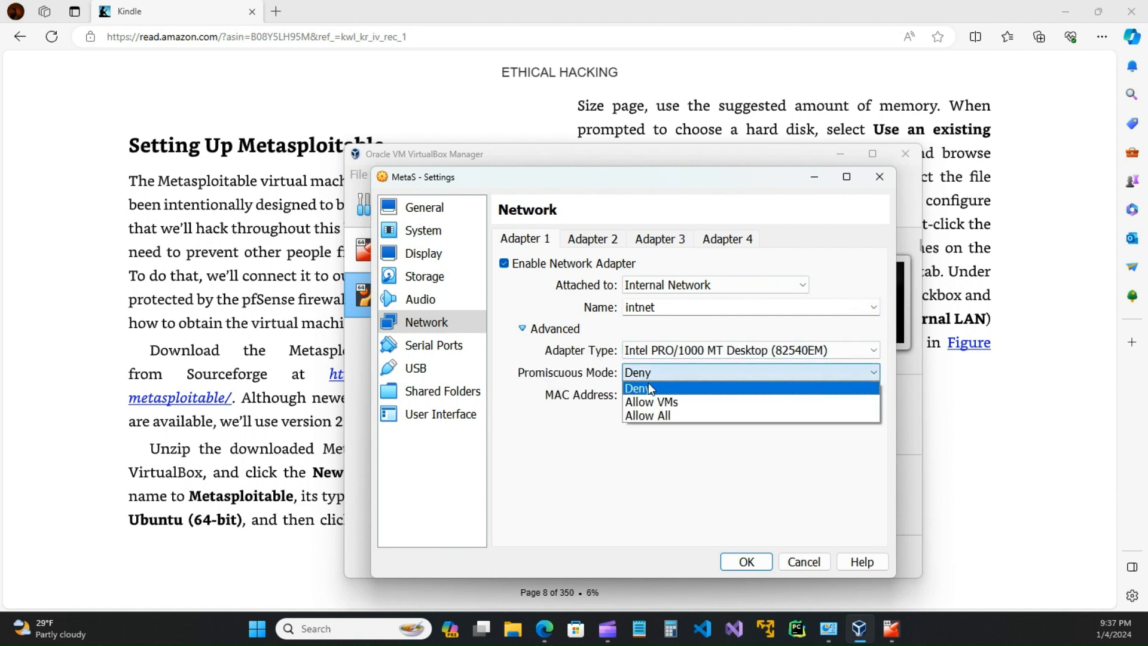
click(648, 415)
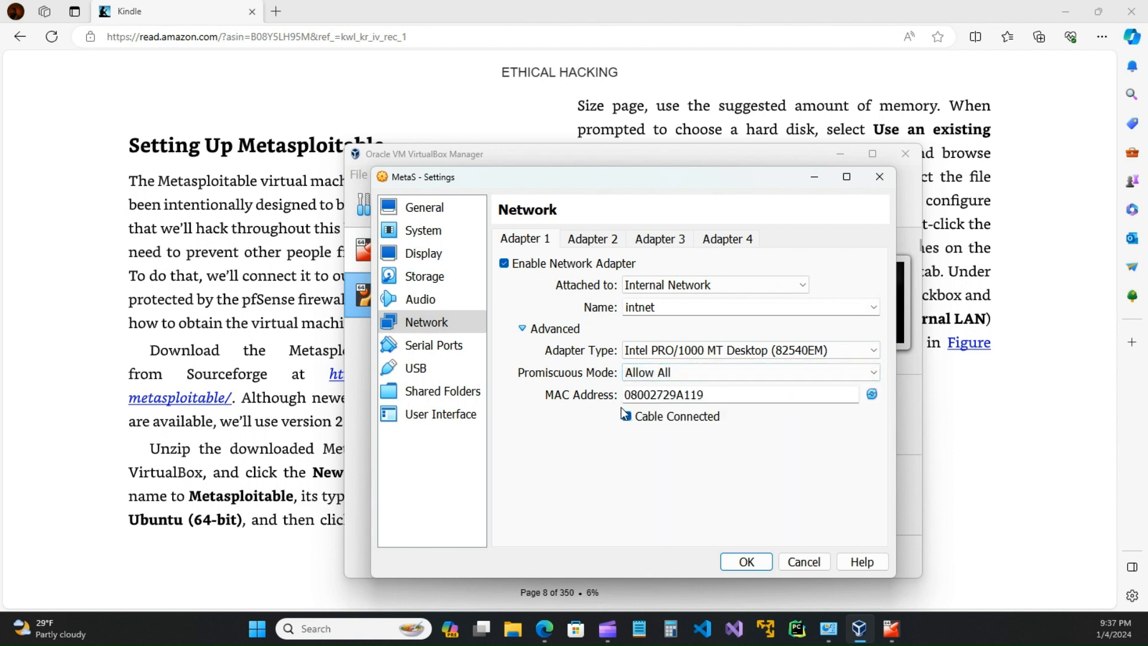
click(747, 563)
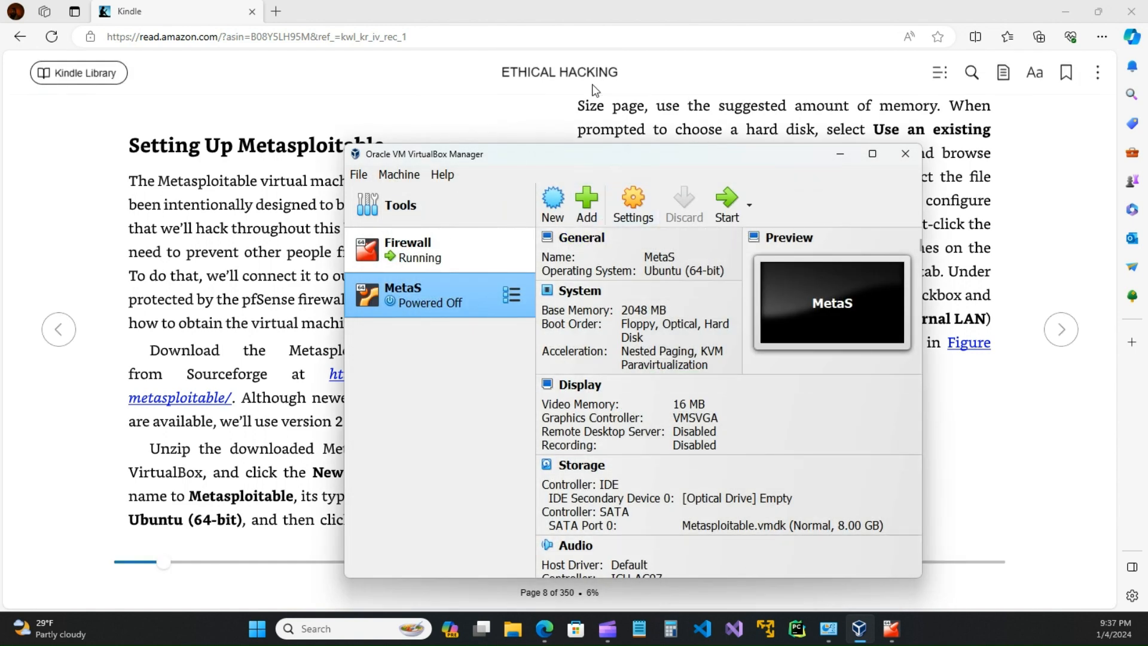
Step: Turn two Kindle pages to the page 9 'Setting Up Kali Linux' section, then start the MetaS VM
click(815, 94)
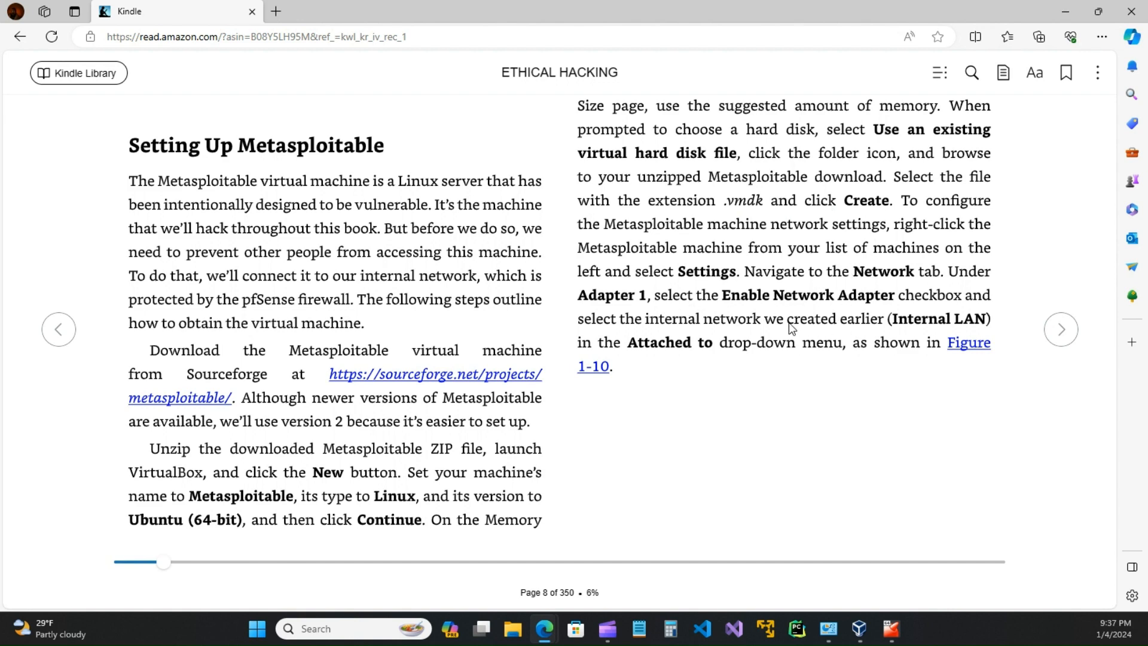
click(1062, 330)
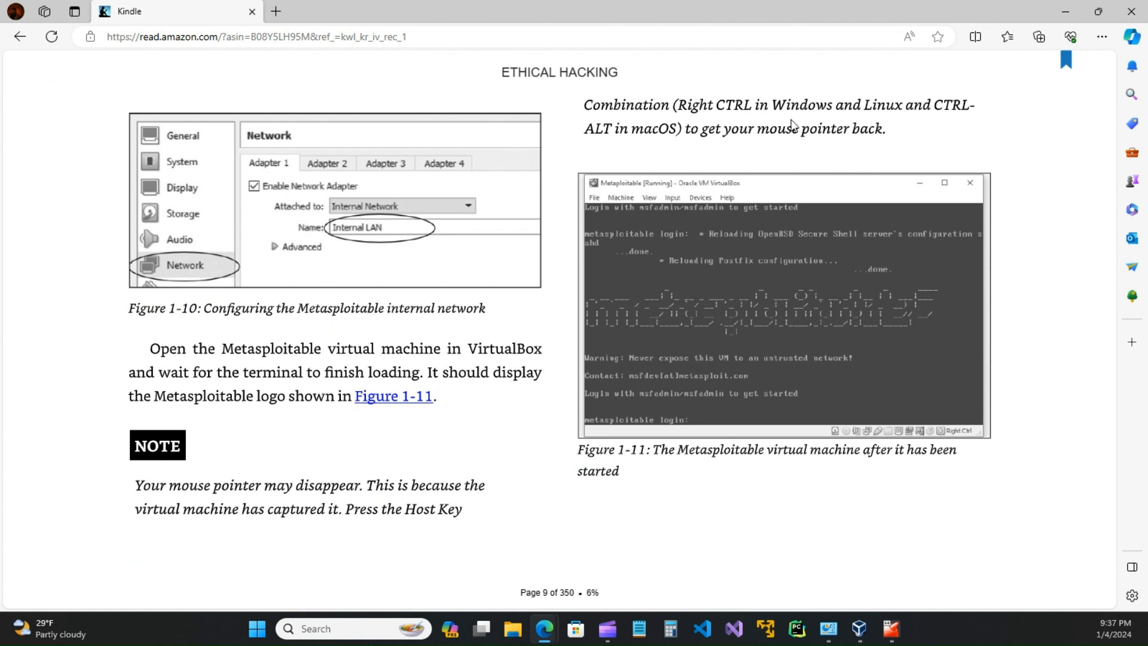
click(1062, 330)
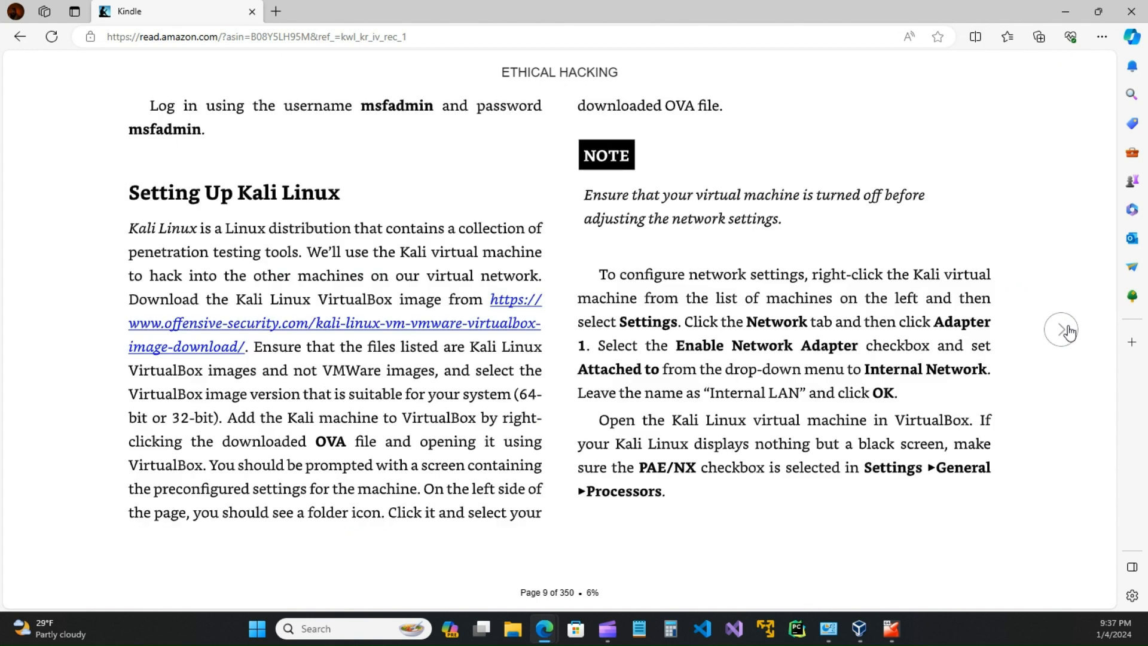
click(861, 633)
click(729, 201)
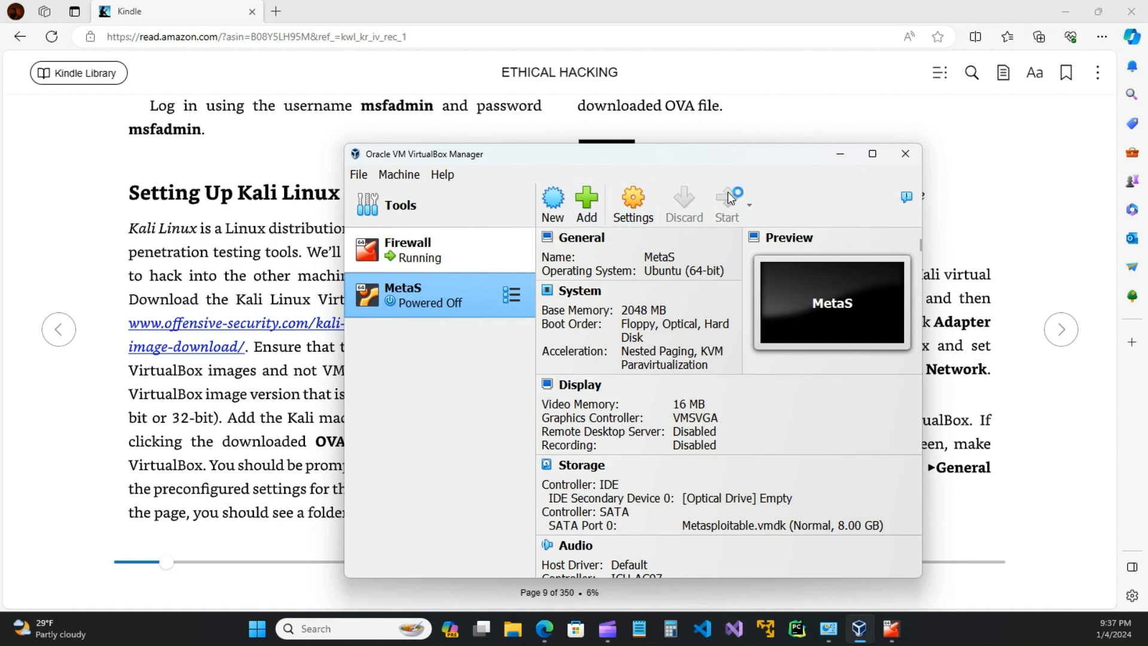
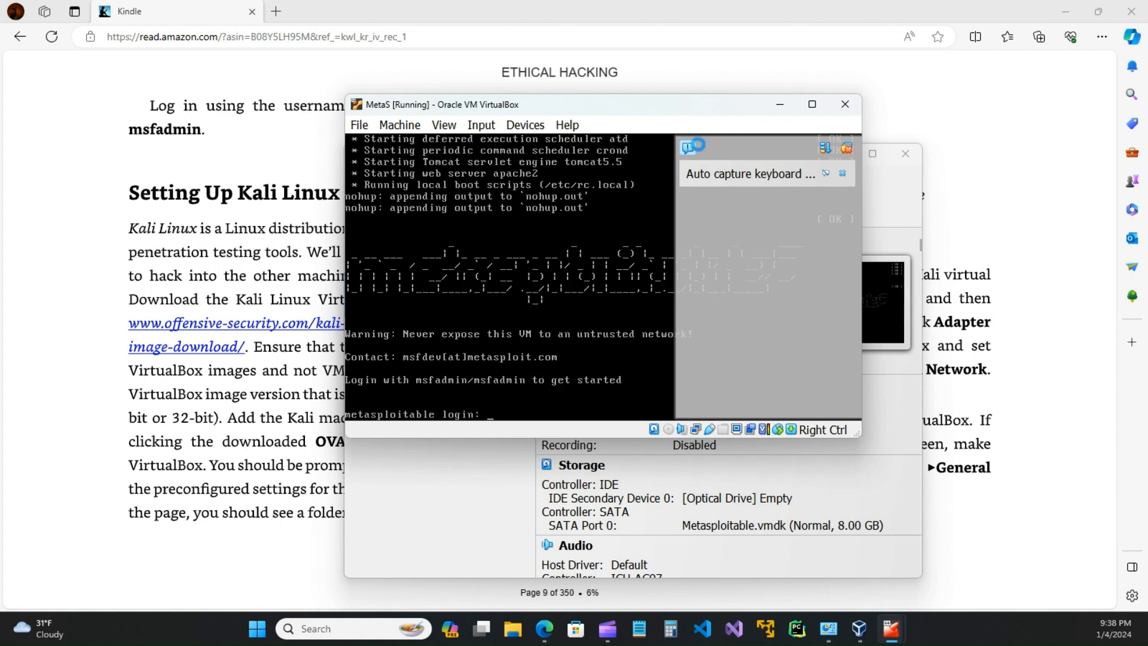
Step: Log in to the Metasploitable console as msfadmin with the default password
click(845, 174)
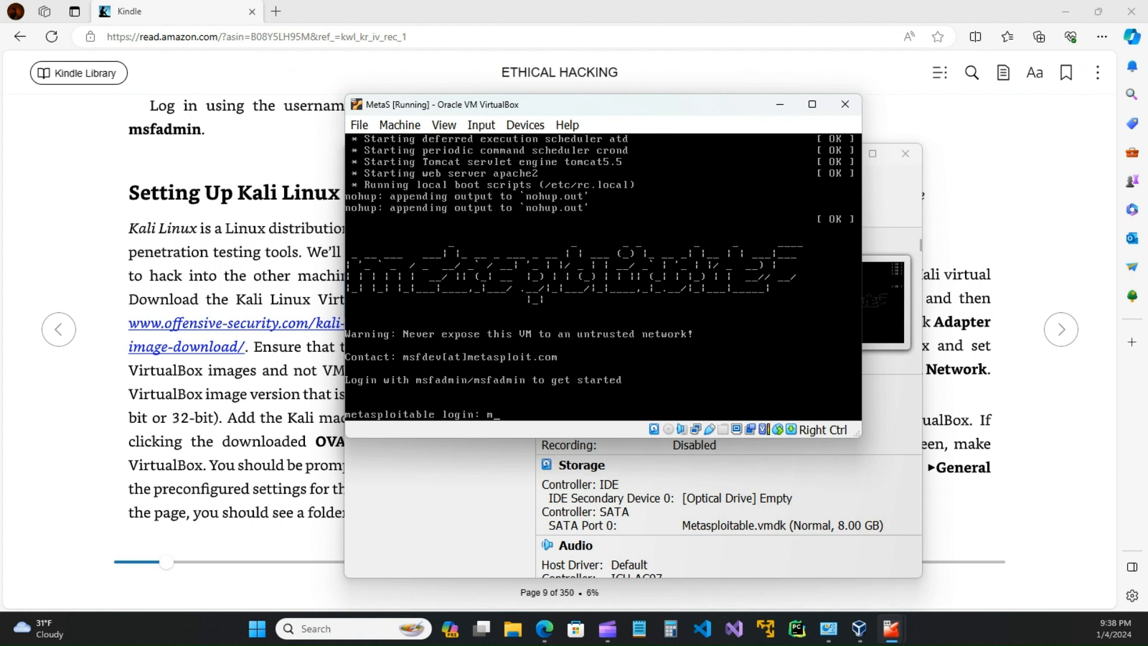
text(msfadmin)
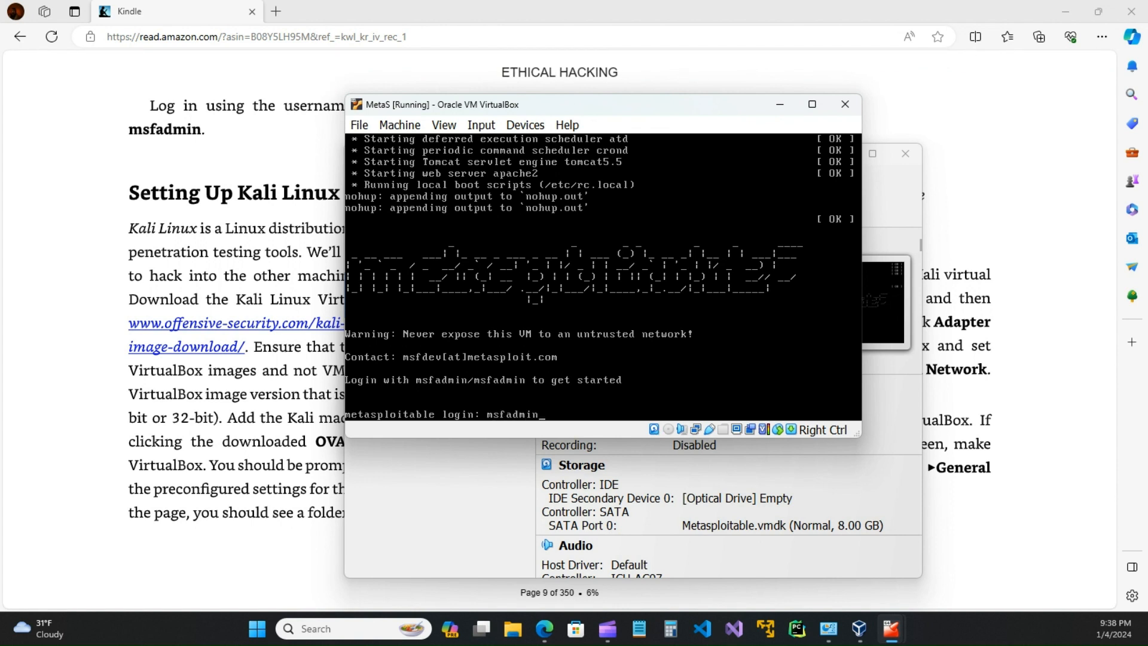
key(Return)
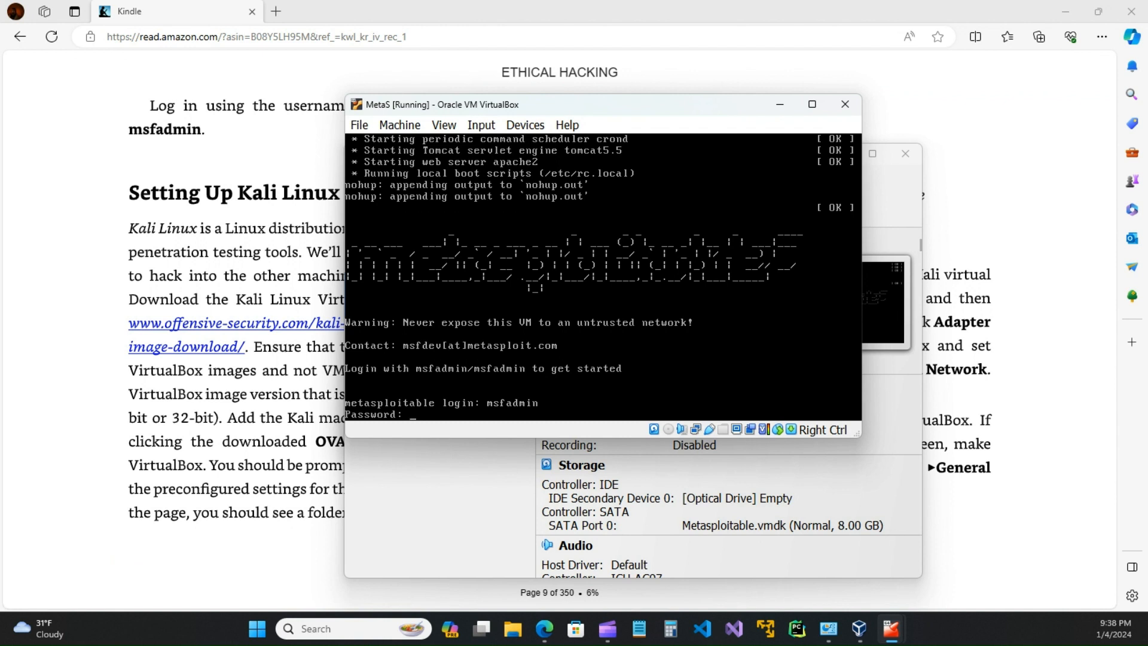
key(Return)
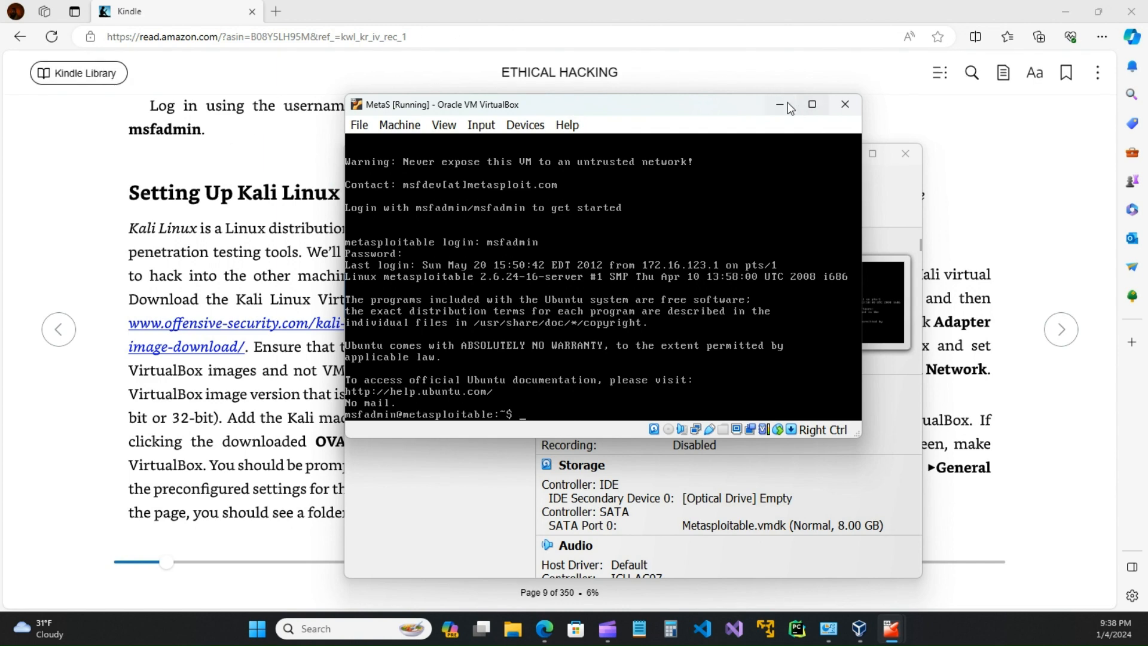
Step: Minimize the MetaS console and shift VirtualBox Manager aside to reveal the Kindle book
drag(728, 110, 757, 206)
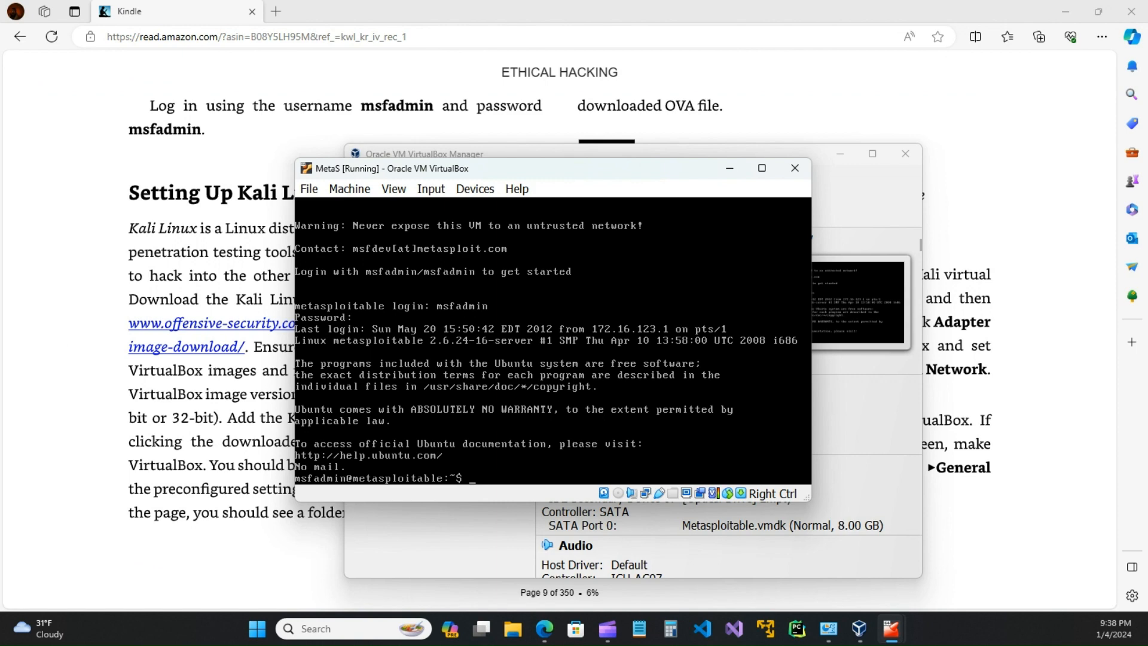
drag(674, 168, 771, 207)
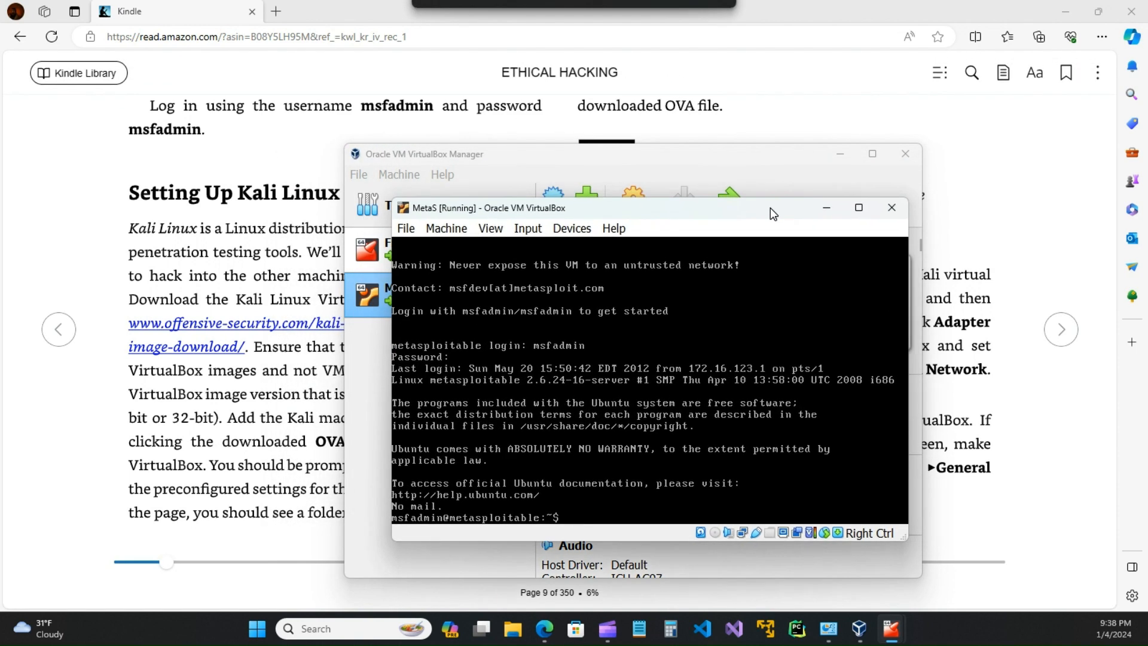
click(826, 208)
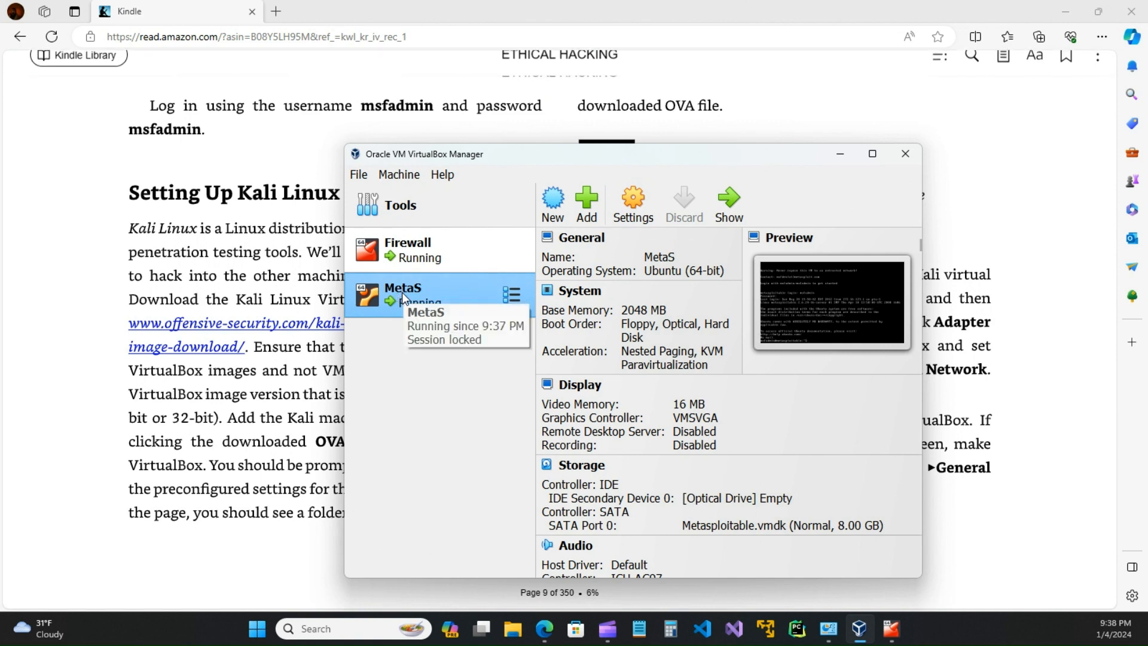
drag(658, 153, 736, 120)
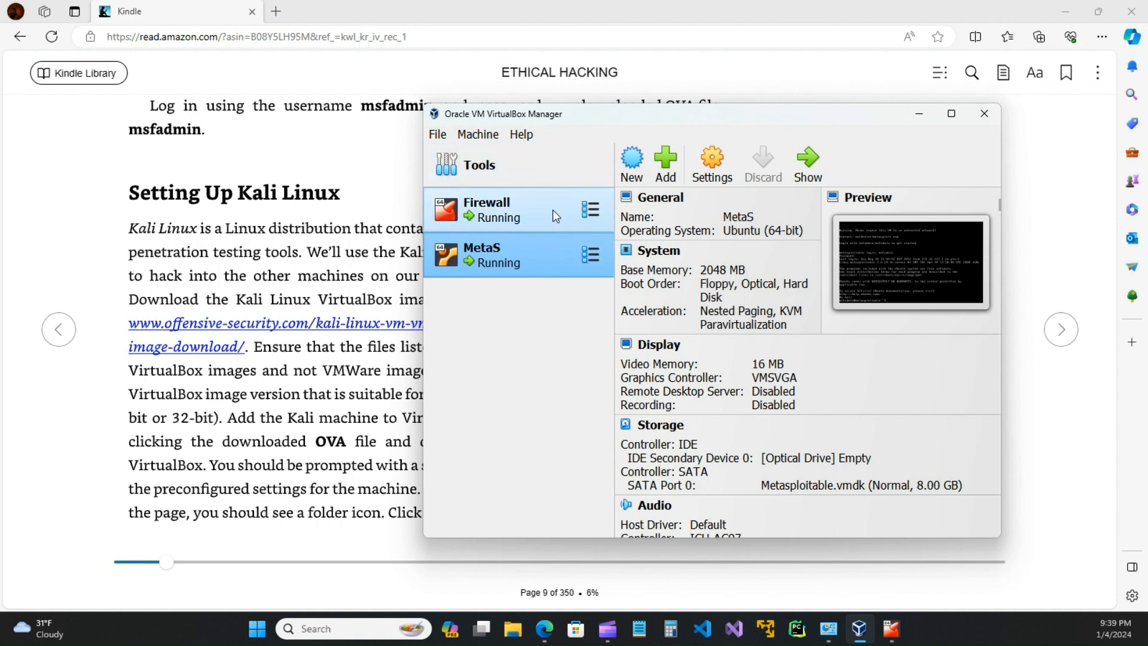
click(326, 166)
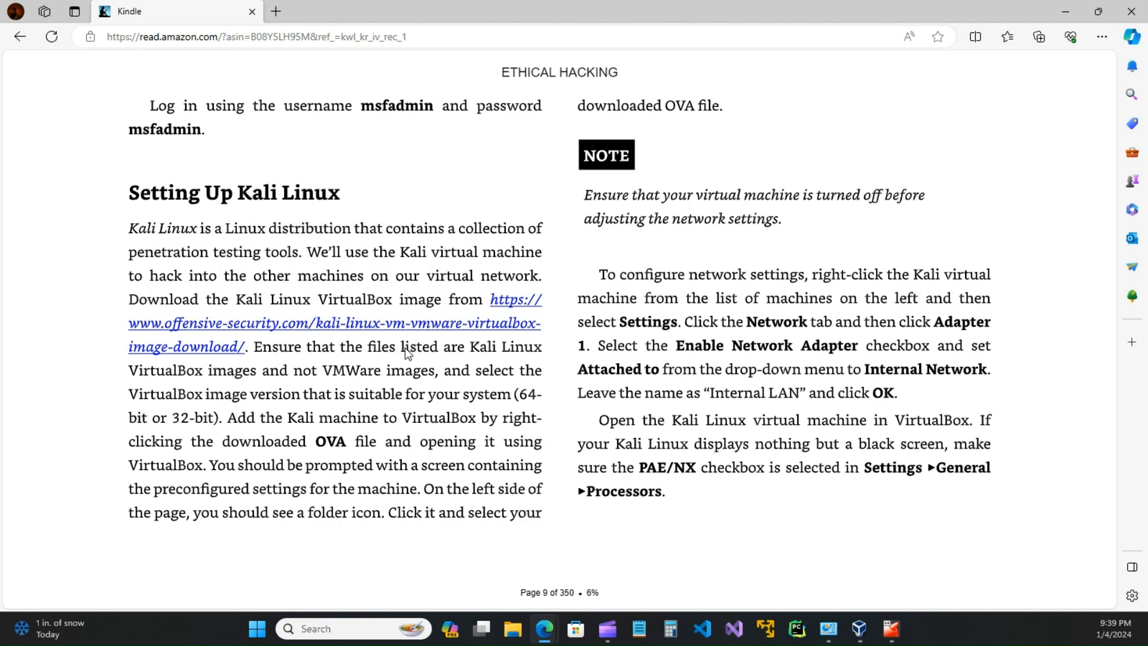
Step: Check the Firewall and MetaS VM details, then open the book's offensive-security.com Kali download link
mouse_move(1070, 547)
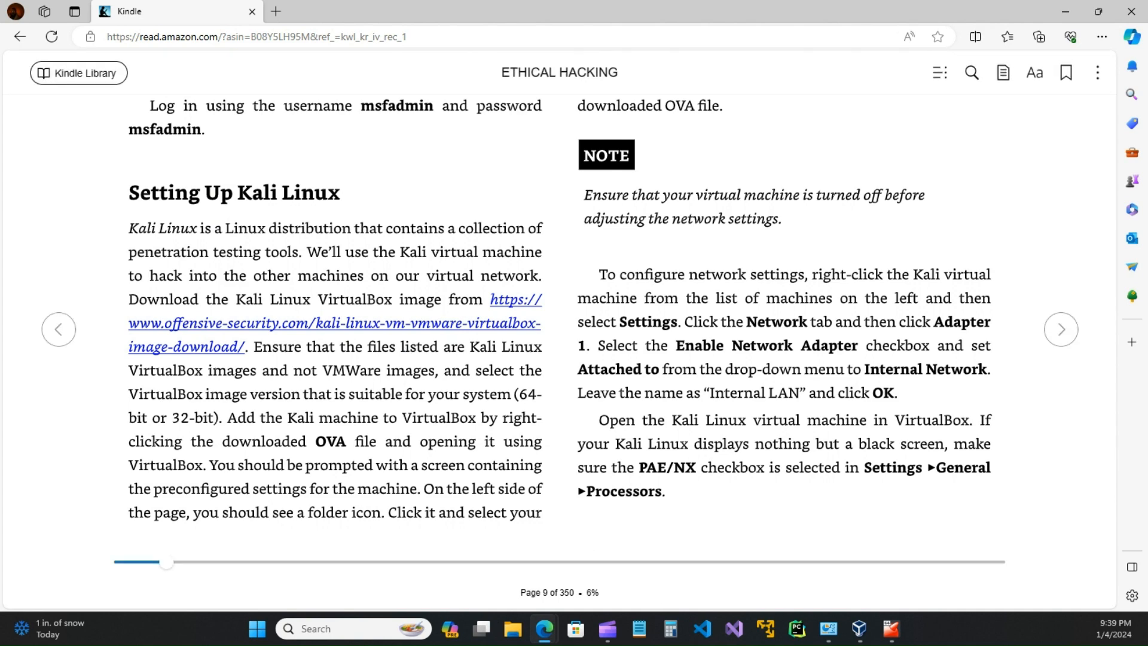
key(alt+Tab)
click(479, 216)
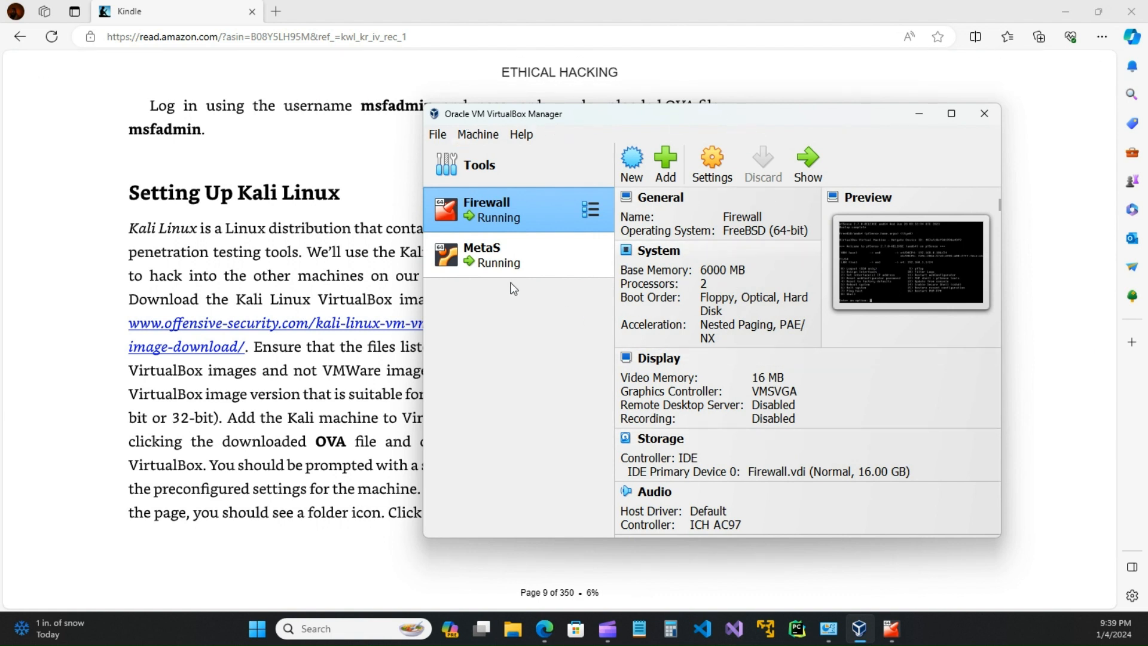
click(502, 263)
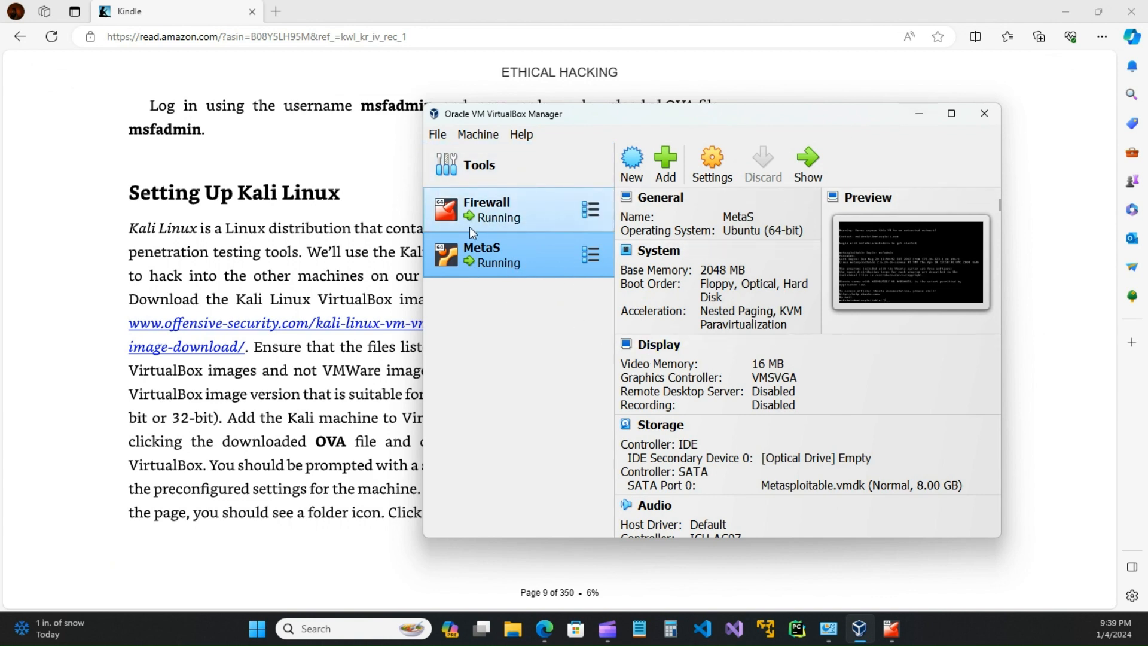
click(922, 115)
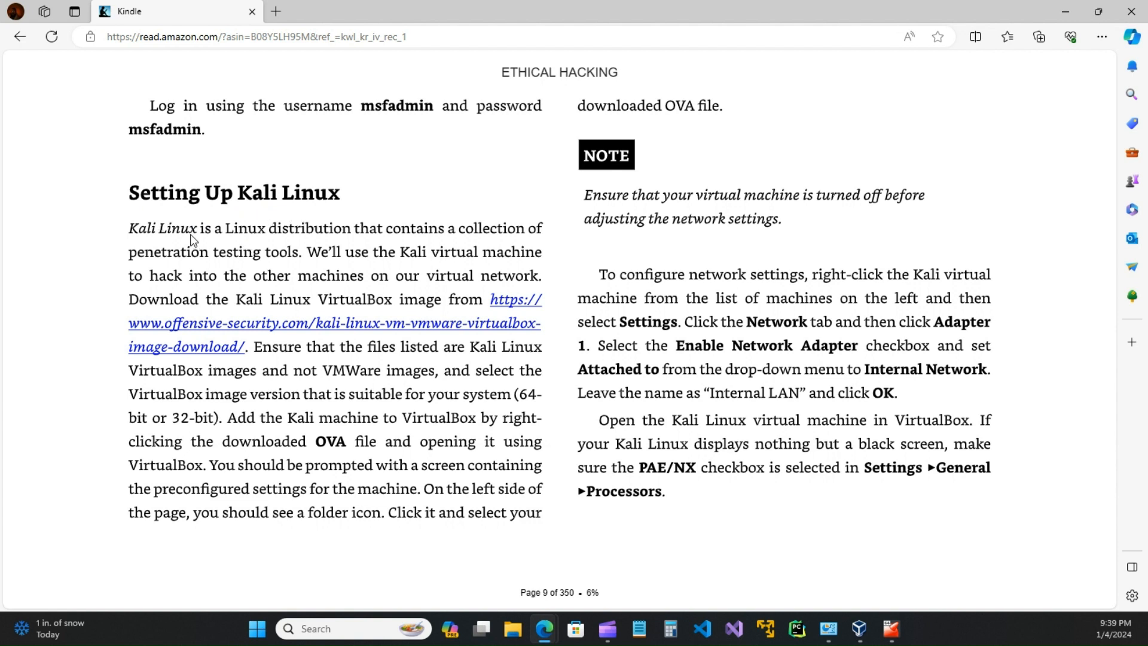
click(499, 325)
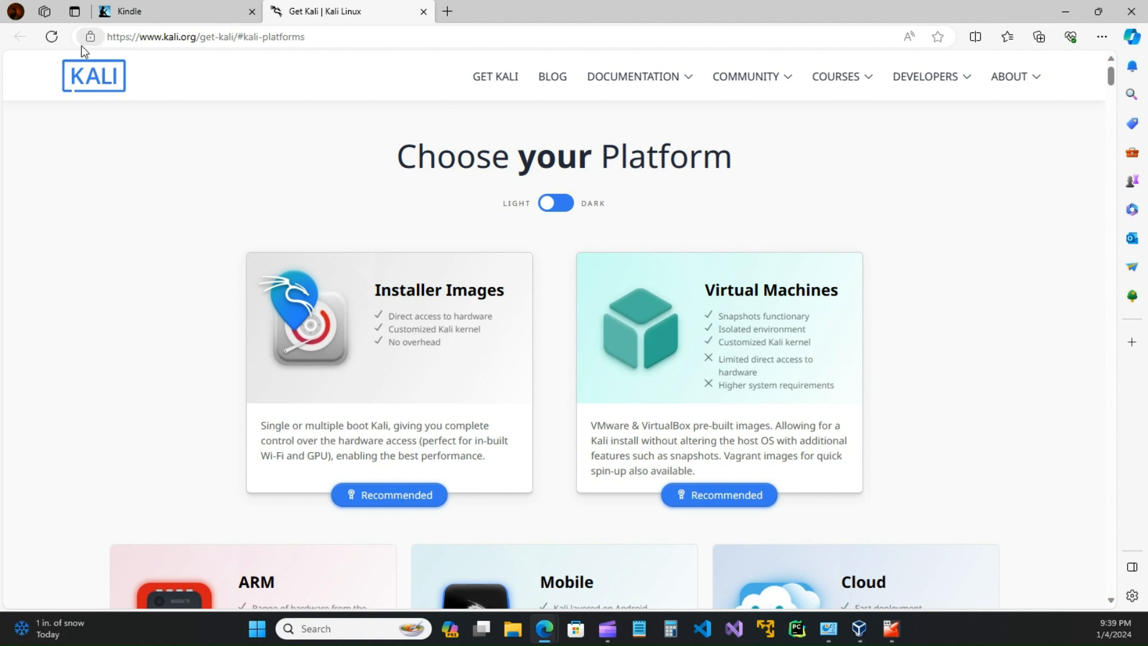
click(123, 11)
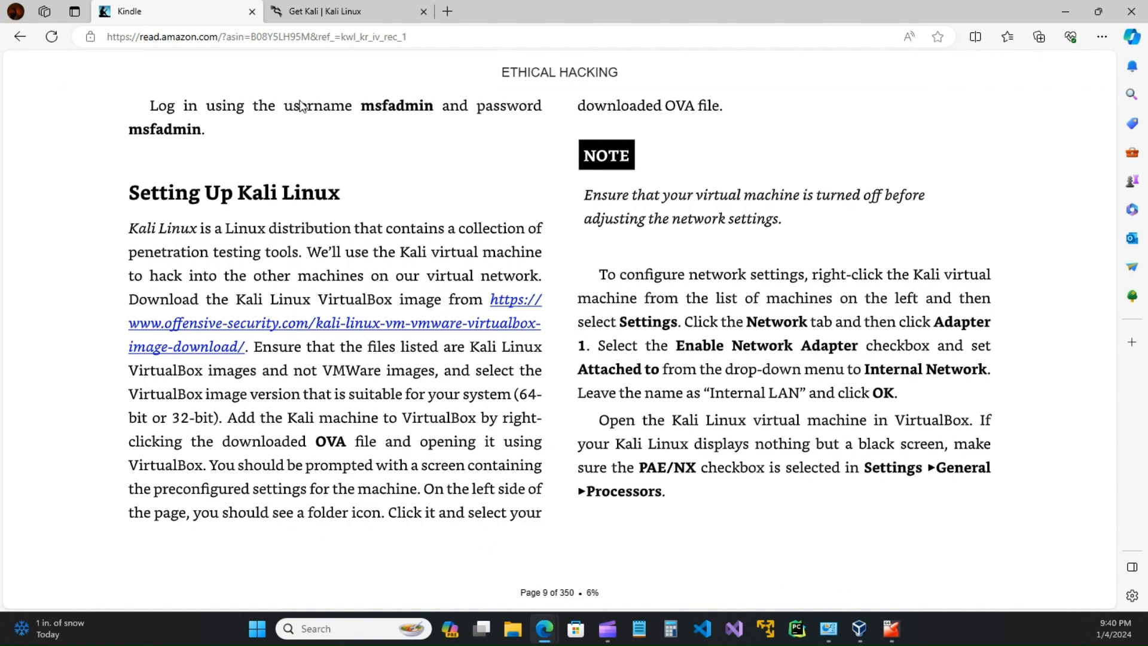
click(359, 12)
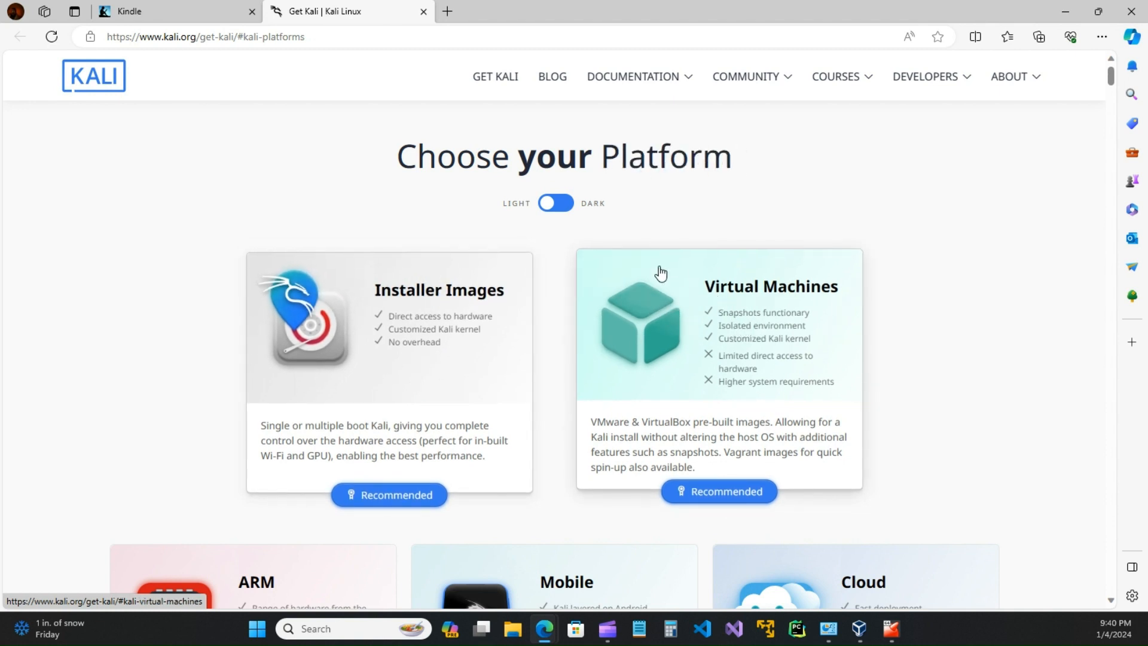
Step: Browse Kali's pre-built VirtualBox virtual machine downloads, then close the Get Kali tab
click(713, 328)
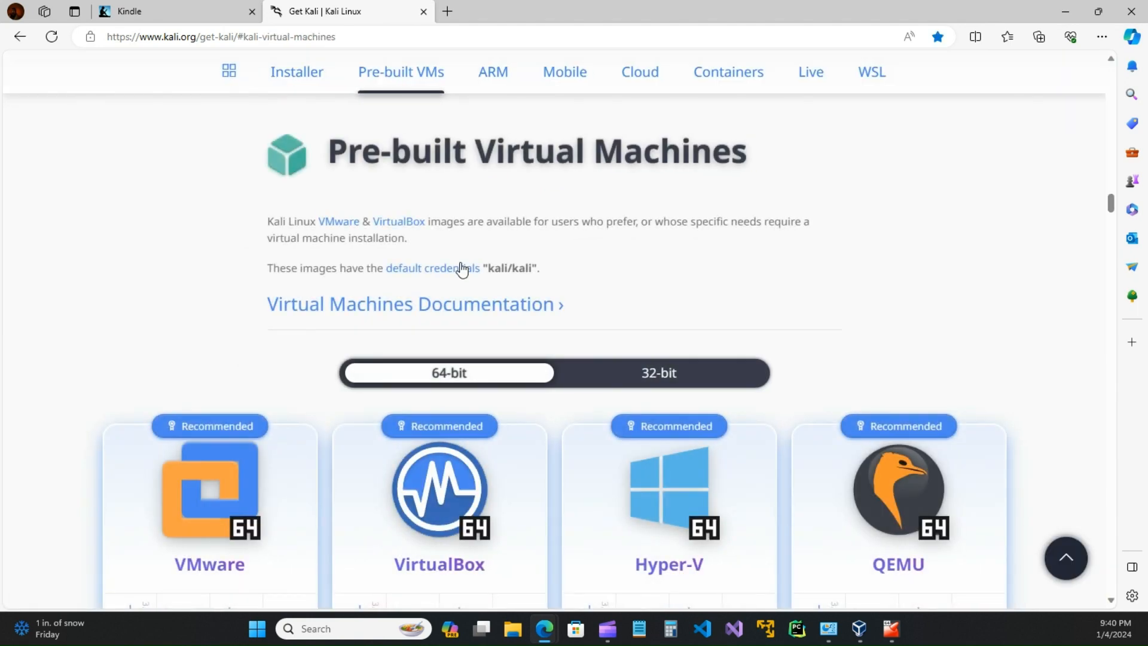
scroll(342, 295, down, 3)
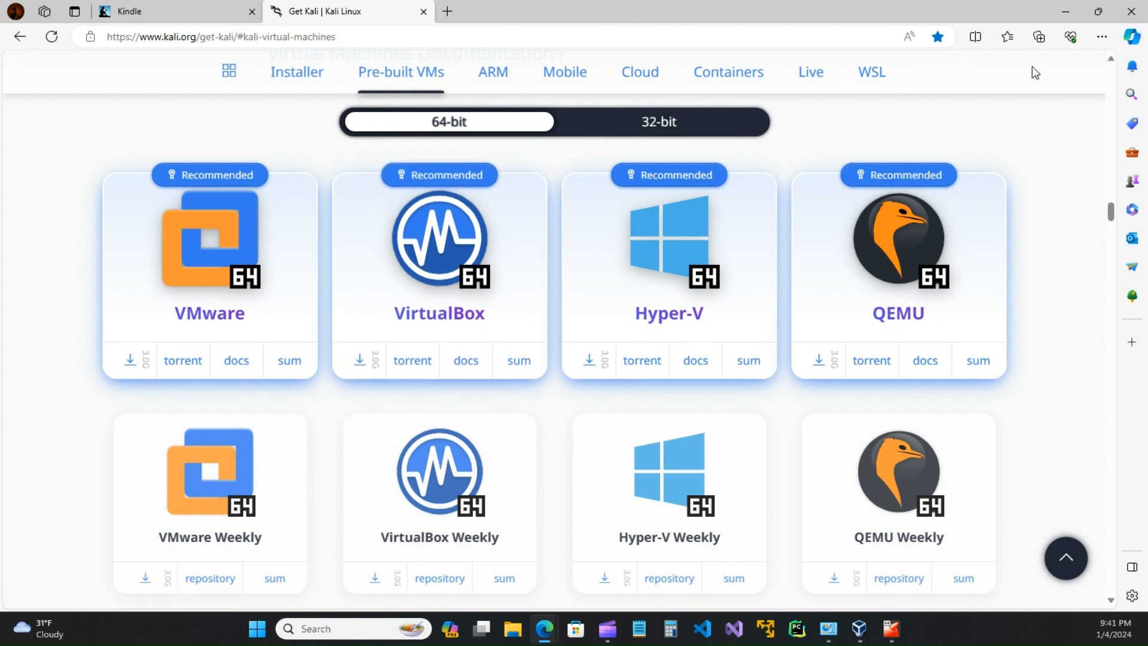
click(423, 11)
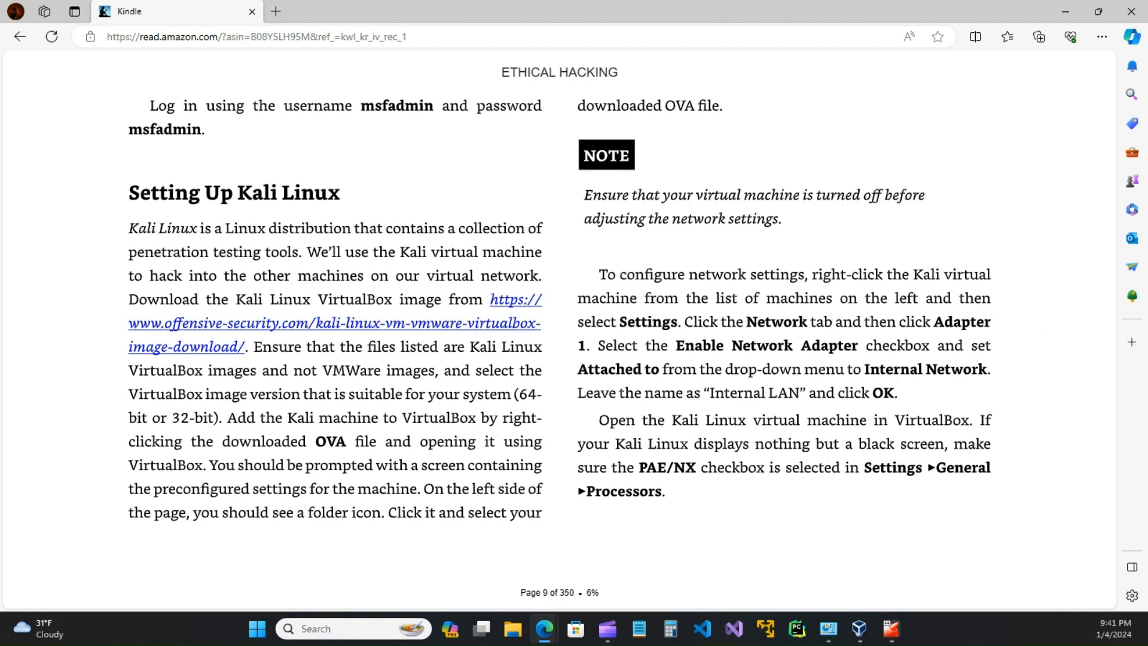
Step: Begin creating a new virtual machine in VirtualBox Manager, typing 'H' as its name
key(alt+Tab)
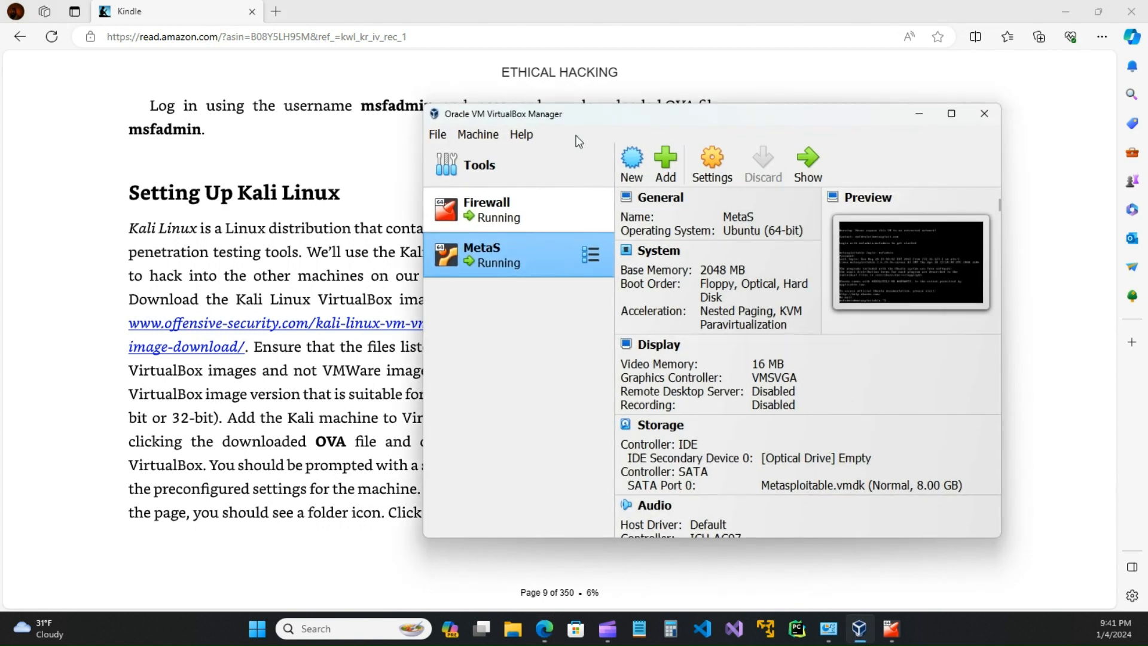
drag(687, 119, 449, 114)
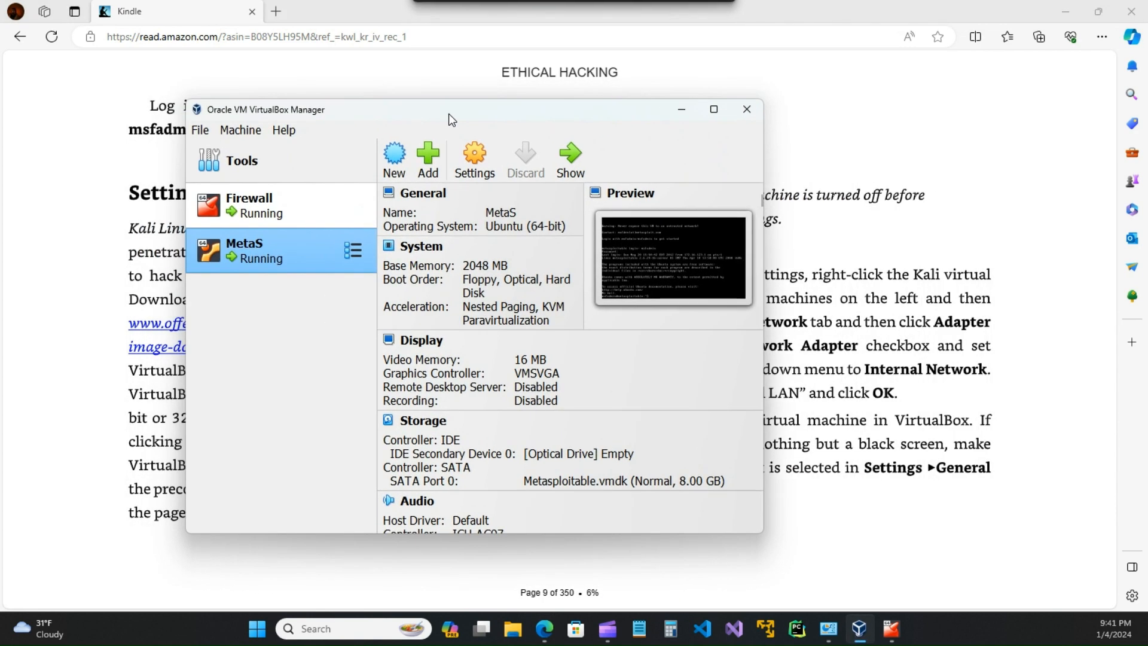
click(395, 156)
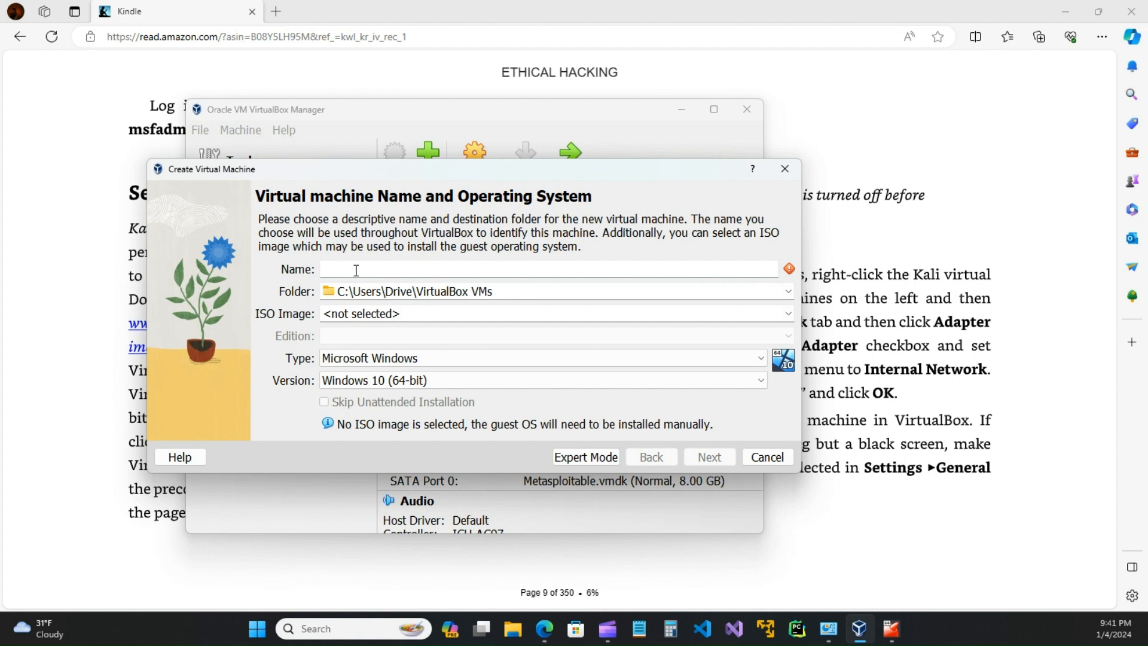
text(HackerBox)
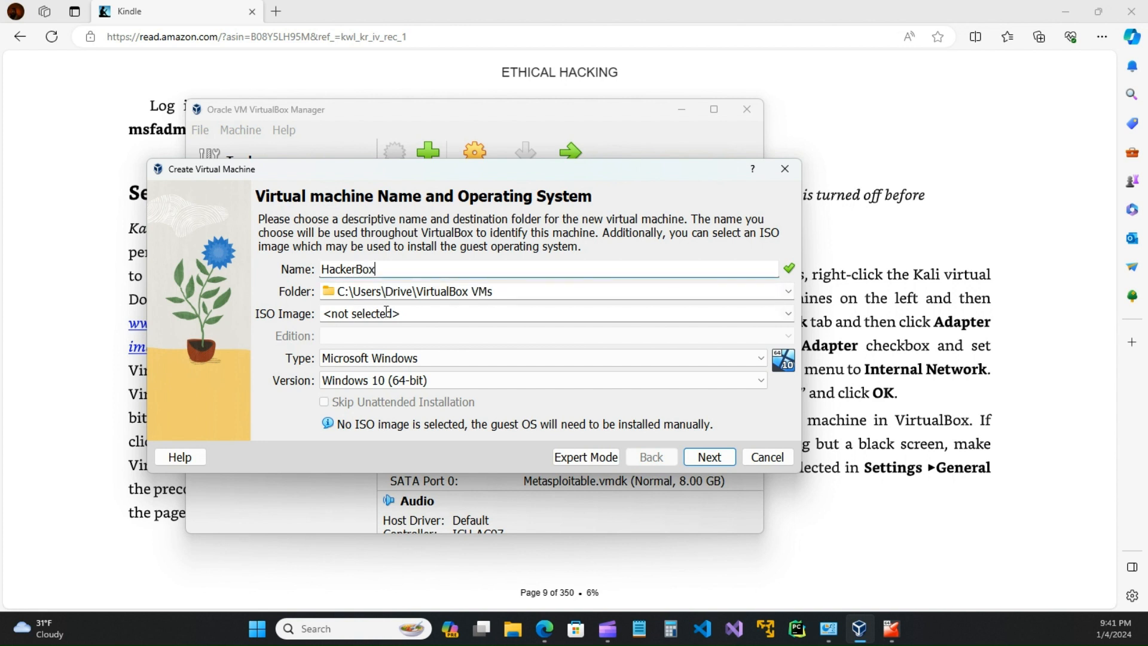
Step: Browse the kali-linux-2023.4-virtualbox-amd64 folder for an ISO, cancel without choosing, and return to the book
click(785, 317)
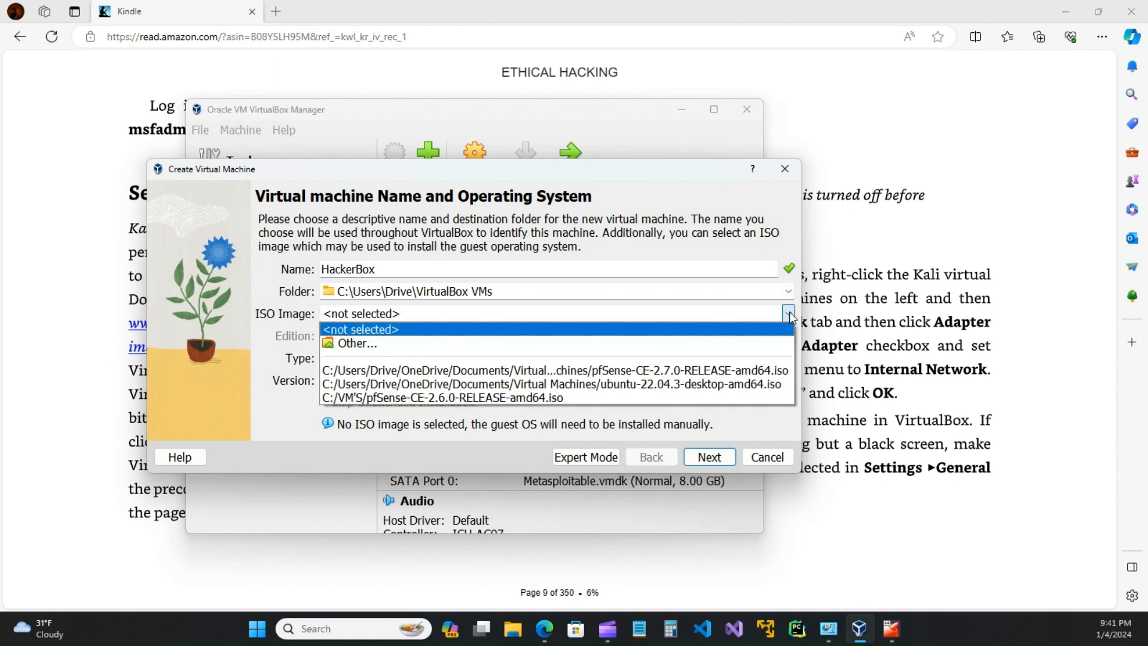
click(365, 345)
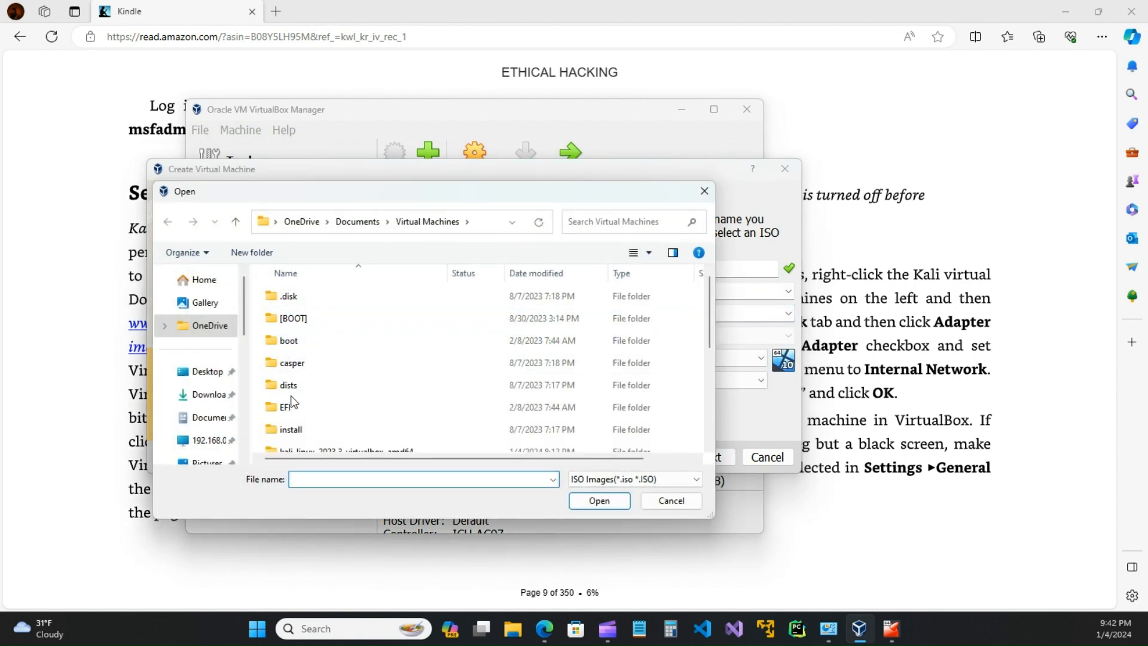
scroll(293, 399, down, 3)
scroll(293, 399, down, 1)
scroll(292, 401, up, 1)
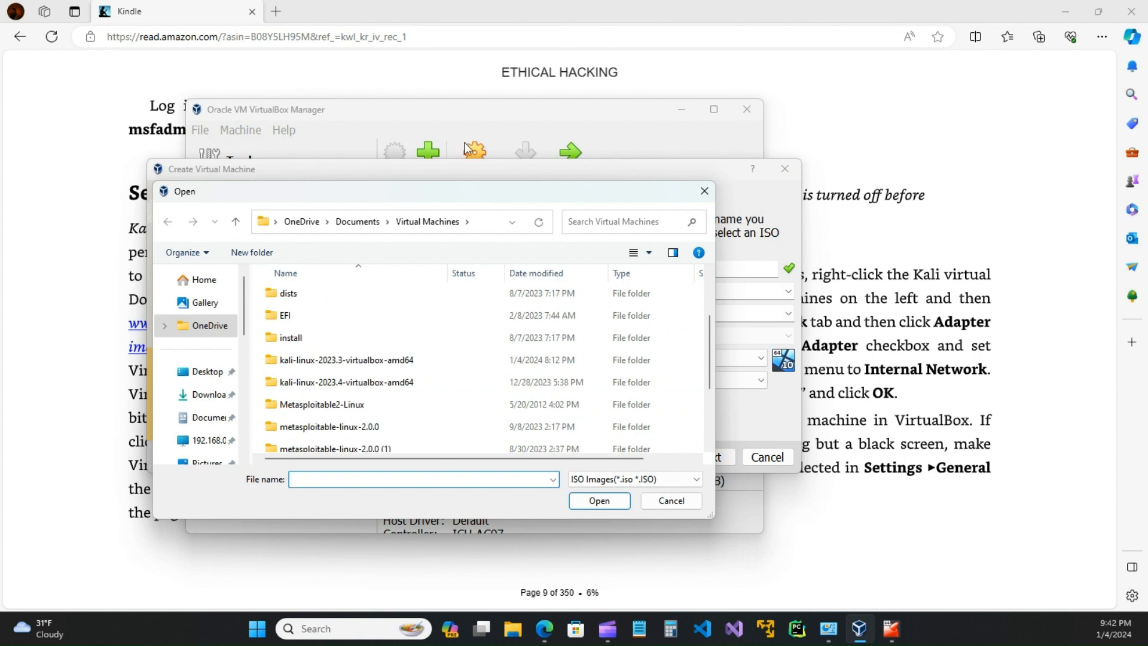
click(340, 384)
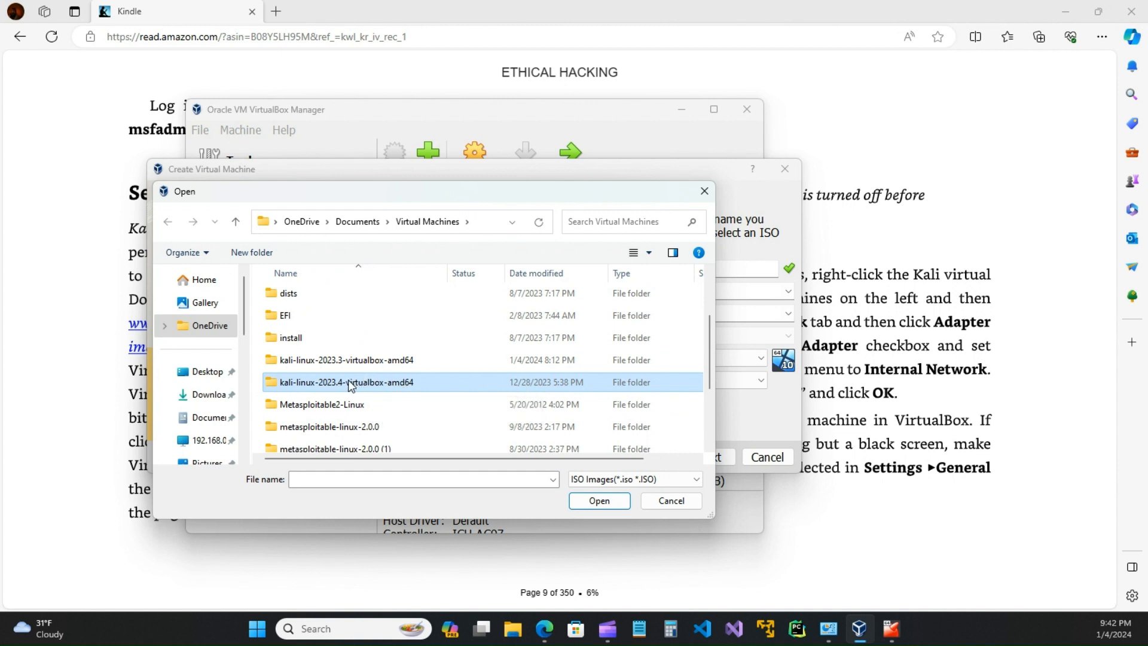
double_click(351, 383)
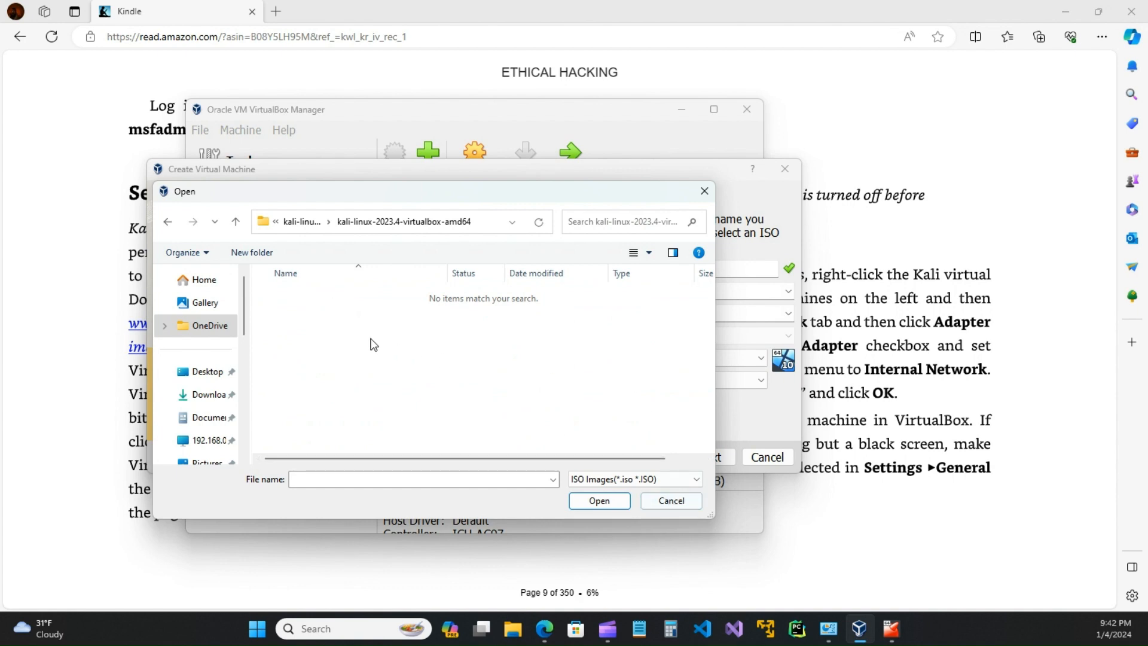
click(667, 507)
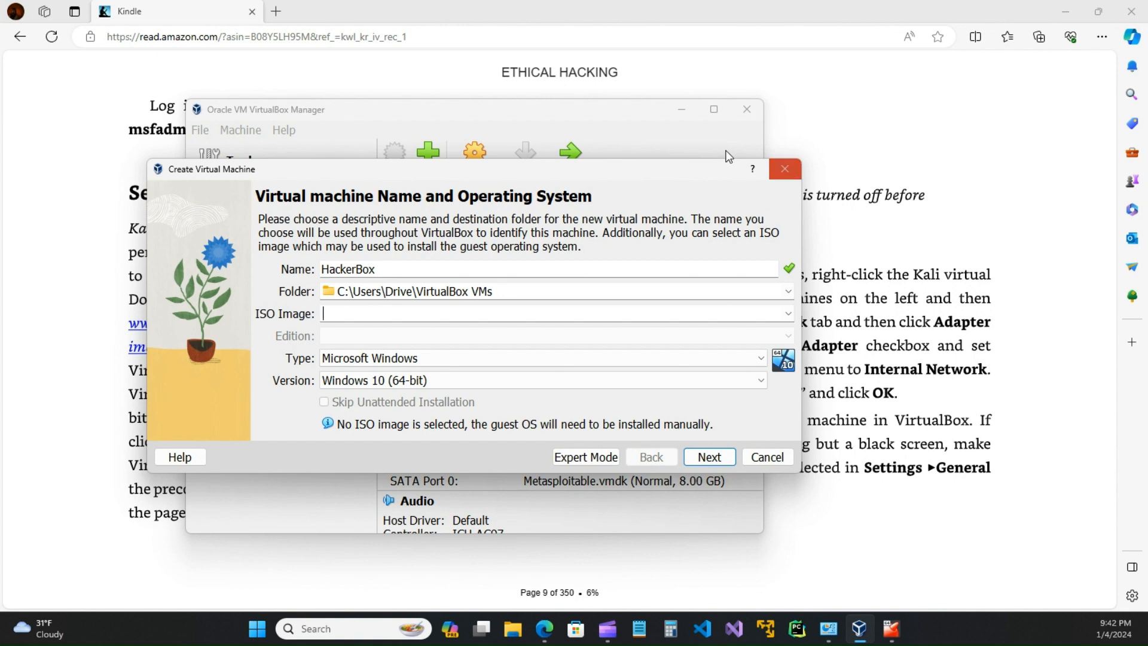
click(874, 133)
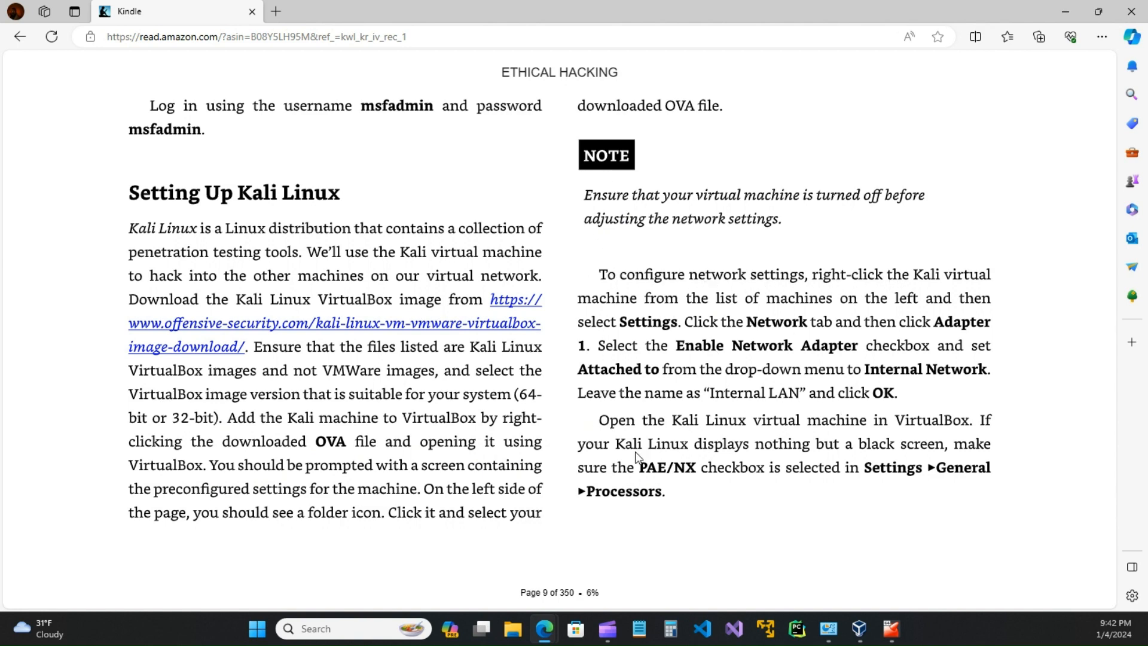
Step: Preview page 10's Ubuntu Desktop setup, go back to page 9, and return to VirtualBox
click(1059, 332)
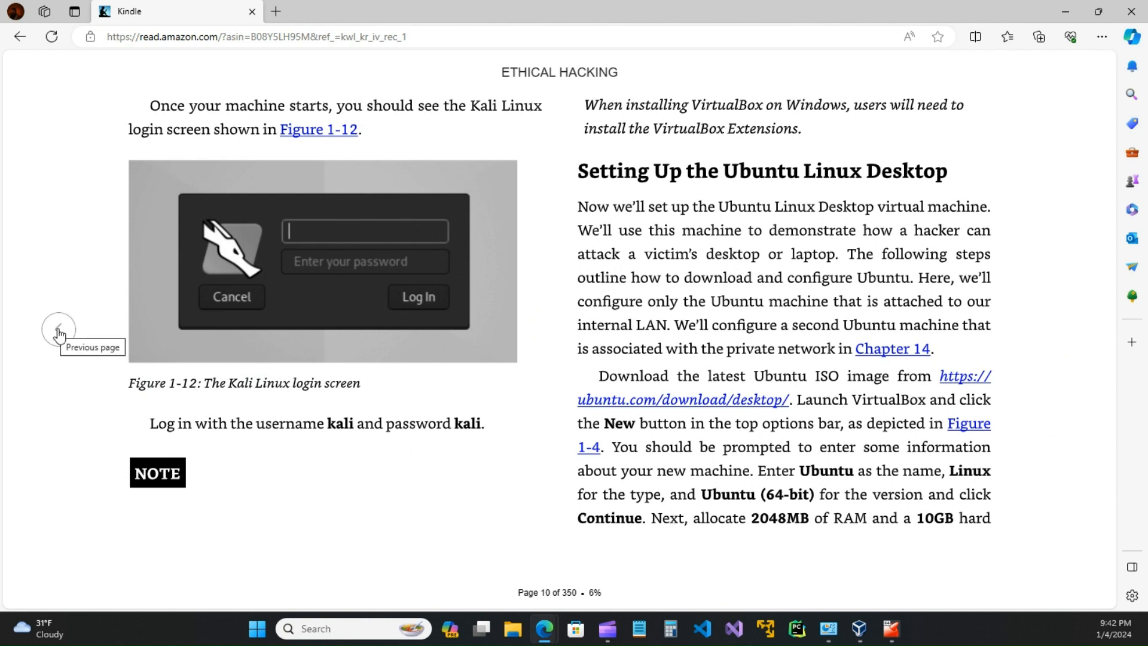
click(59, 333)
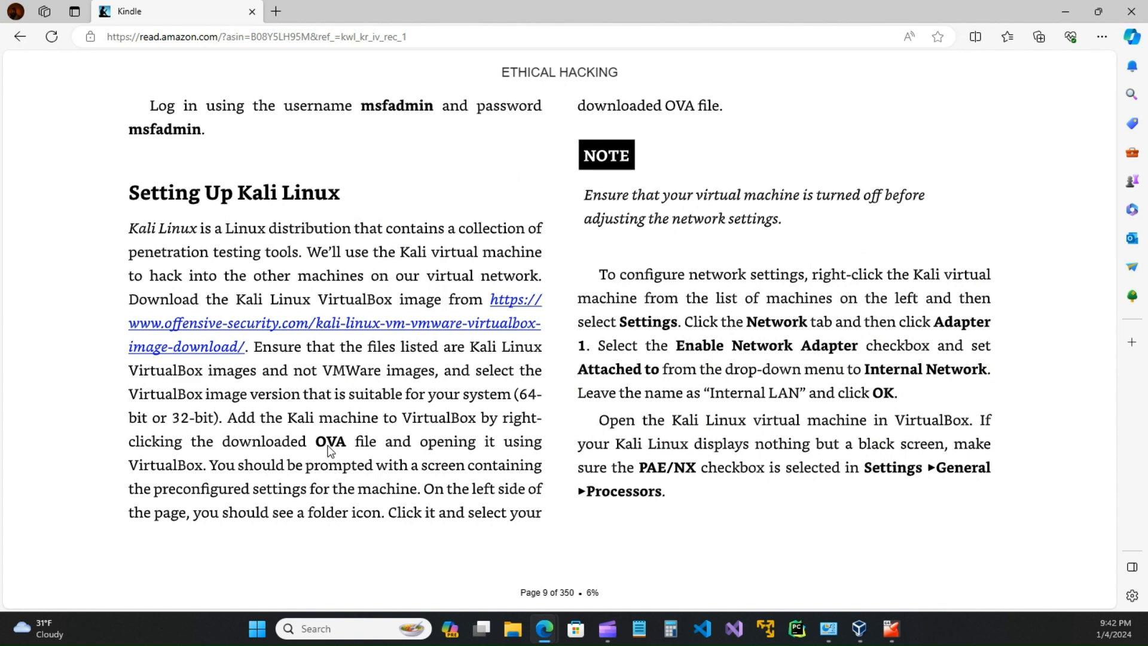
click(860, 629)
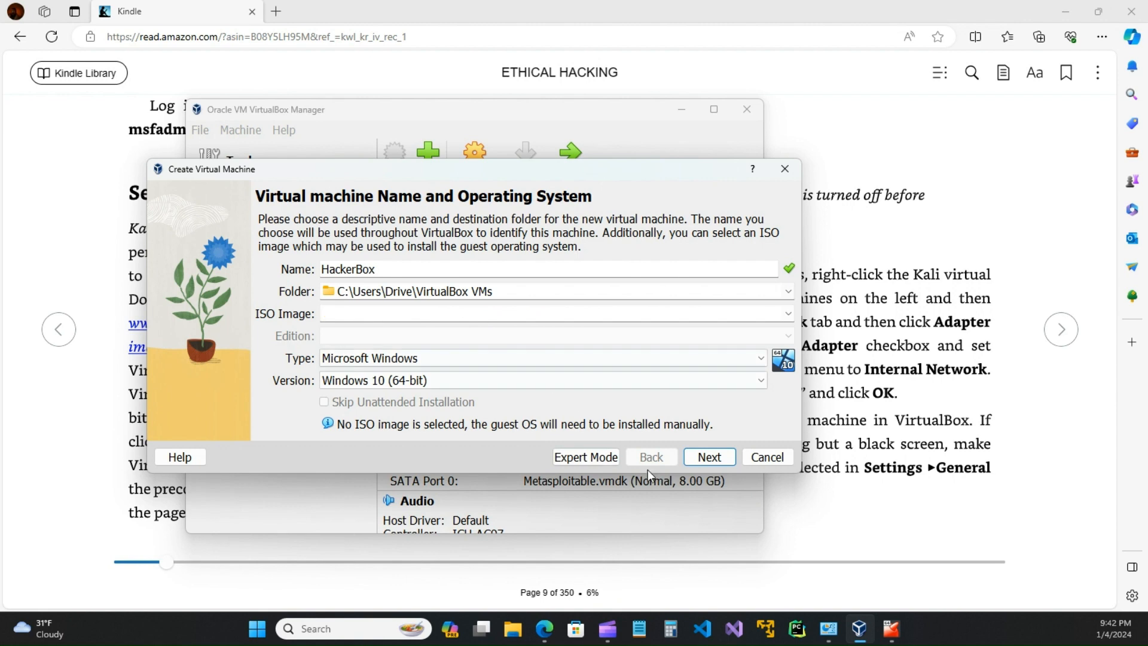
Step: Cancel the new-machine wizard and add the existing Hacker Box.vbox machine from its folder
click(766, 457)
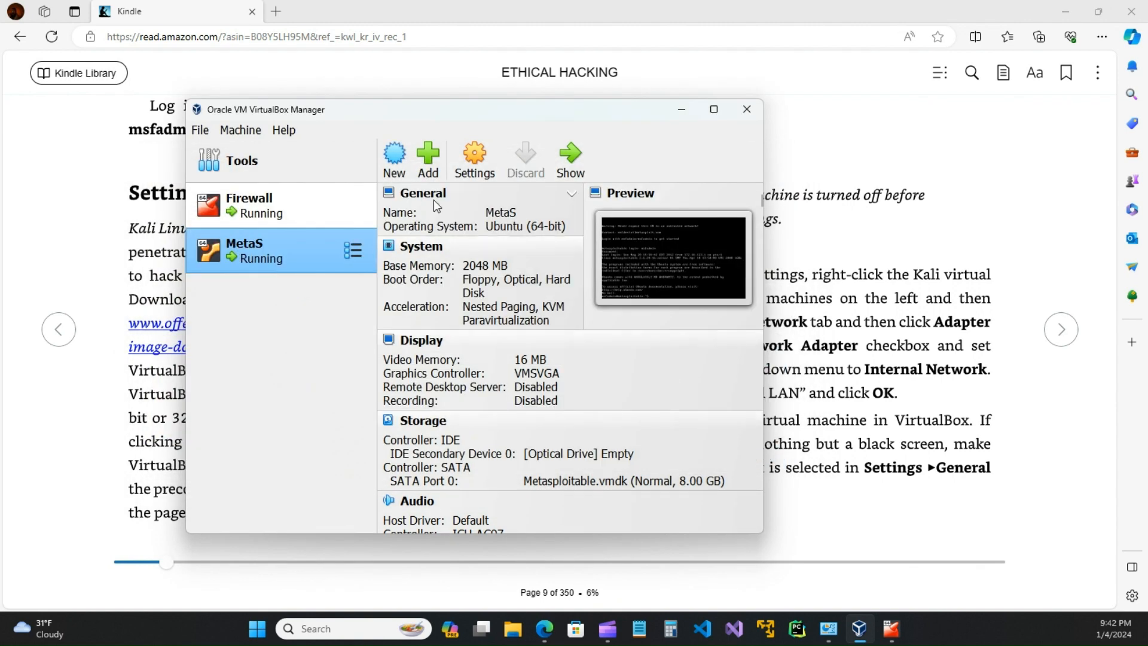
click(428, 170)
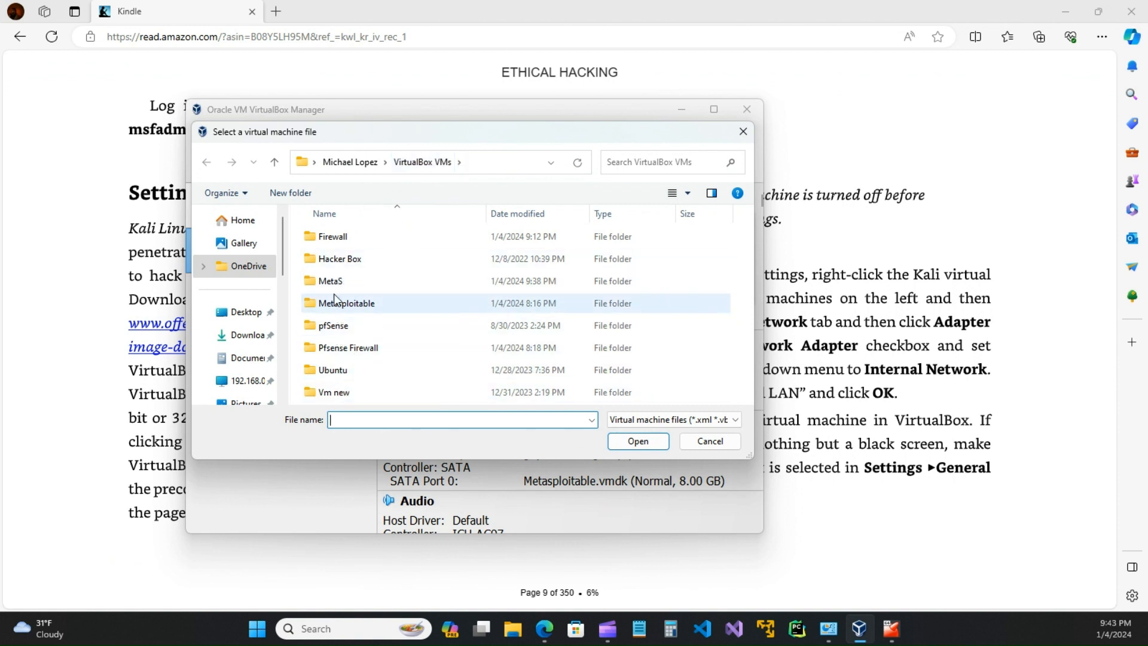
double_click(344, 264)
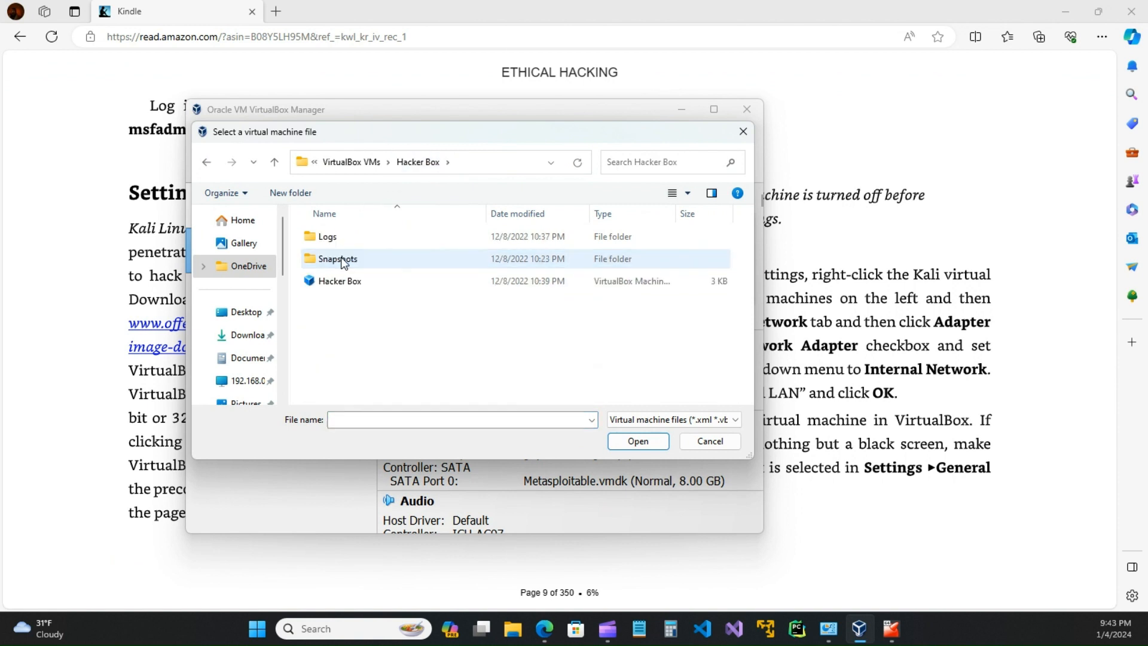
click(343, 283)
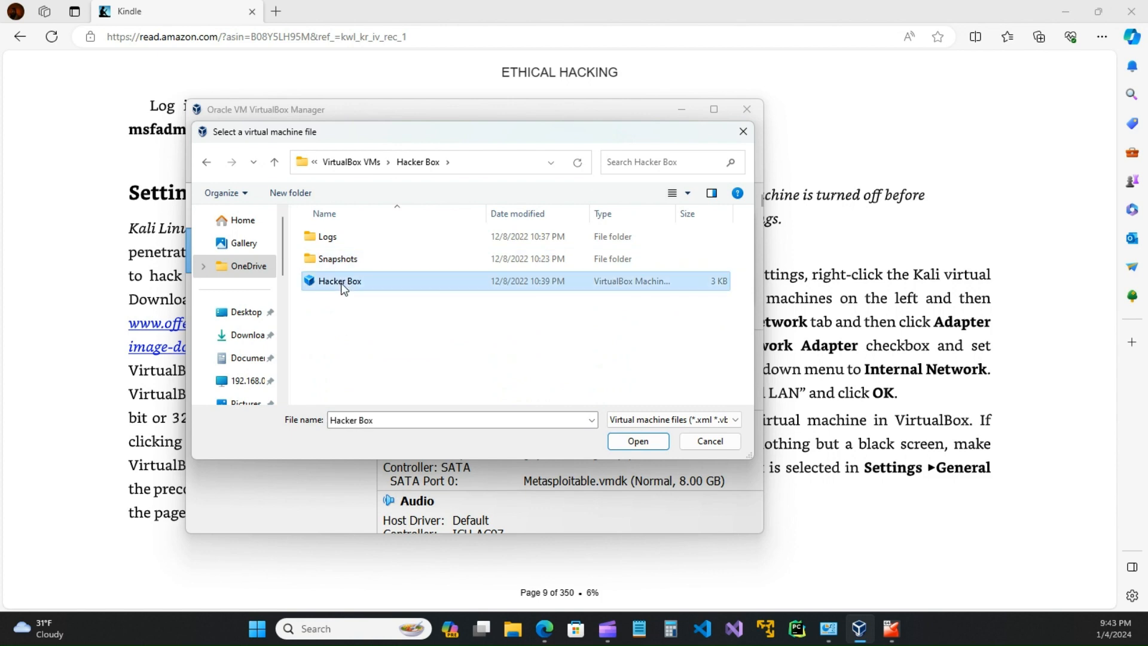
click(640, 443)
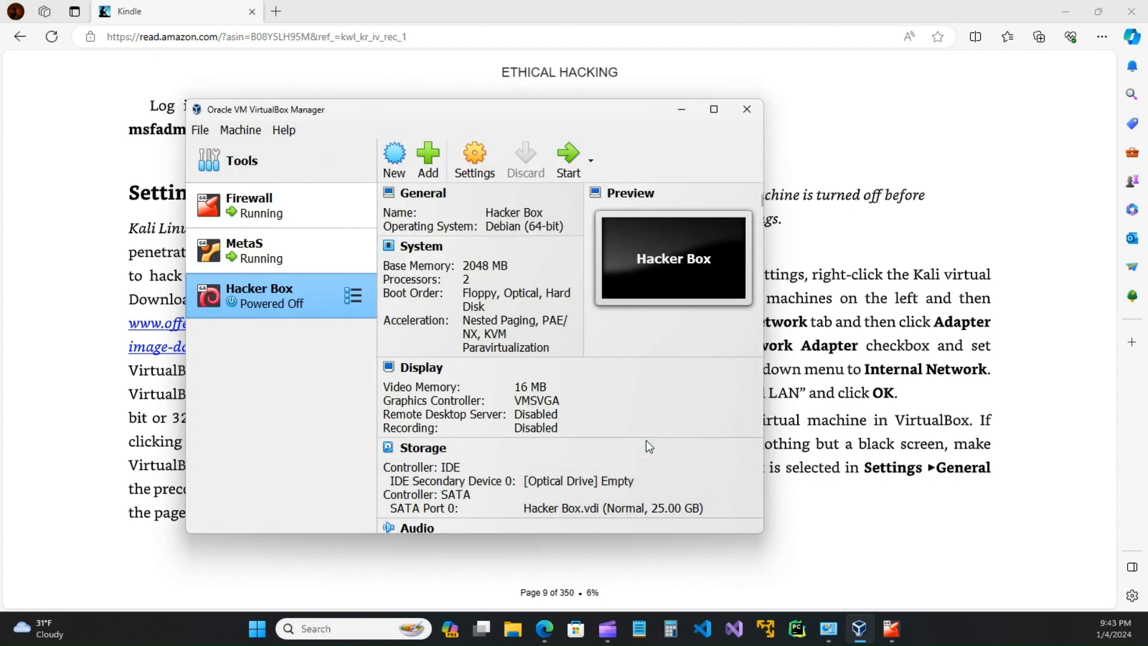
click(272, 253)
click(271, 289)
scroll(487, 434, down, 3)
scroll(488, 433, up, 3)
right_click(256, 297)
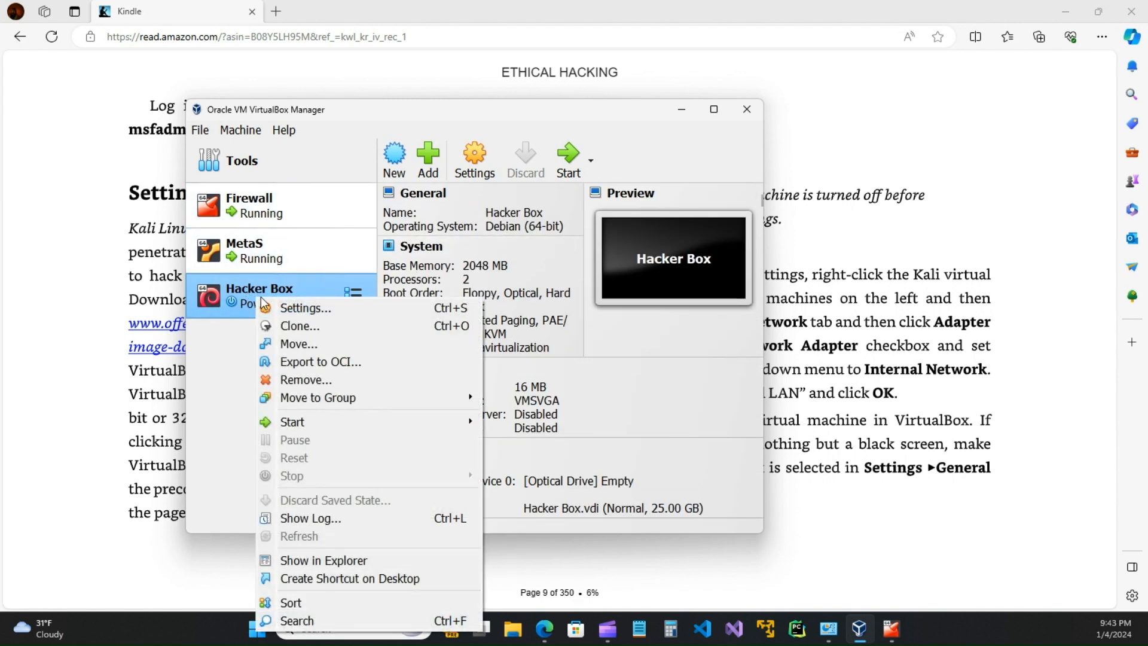
click(266, 293)
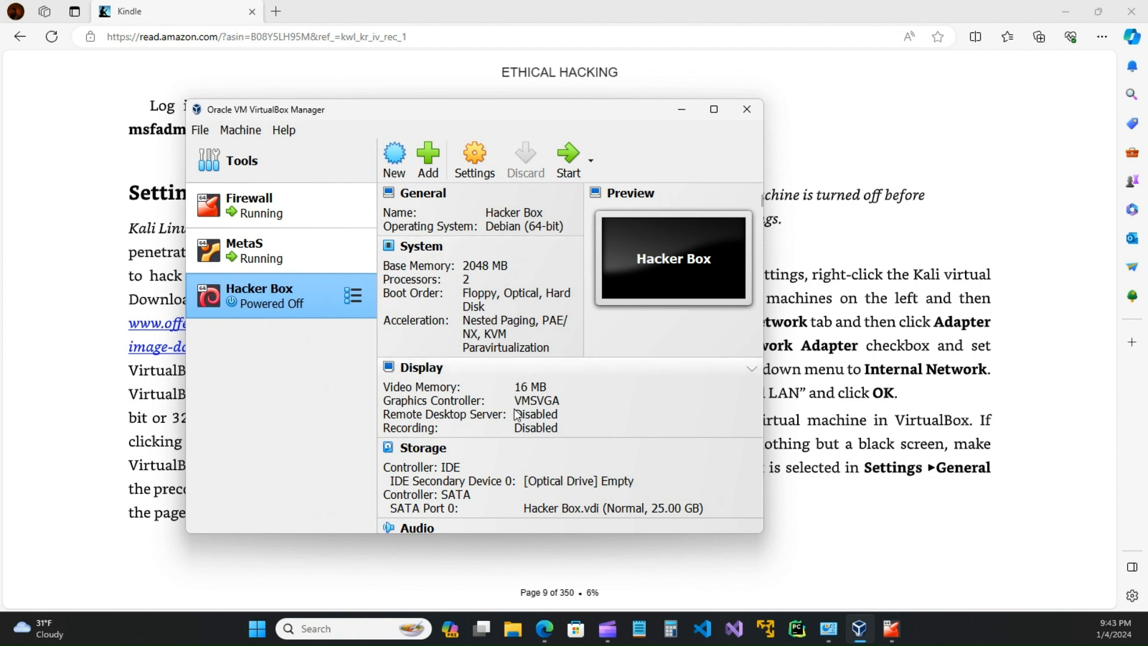
scroll(505, 471, down, 3)
scroll(501, 485, down, 4)
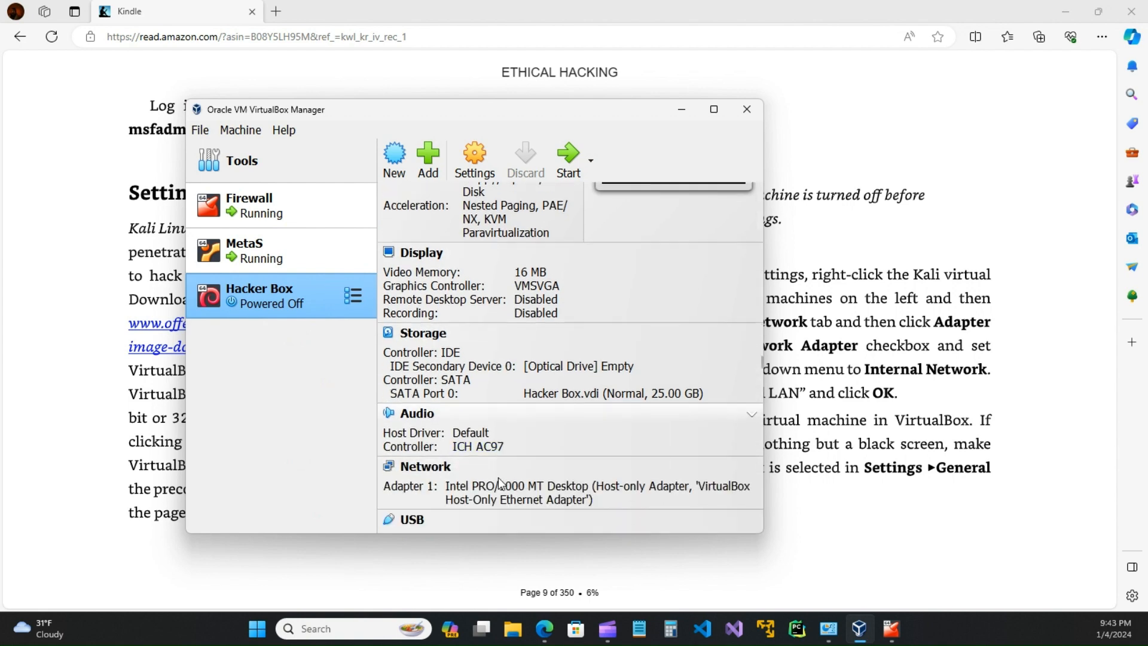
scroll(501, 483, up, 7)
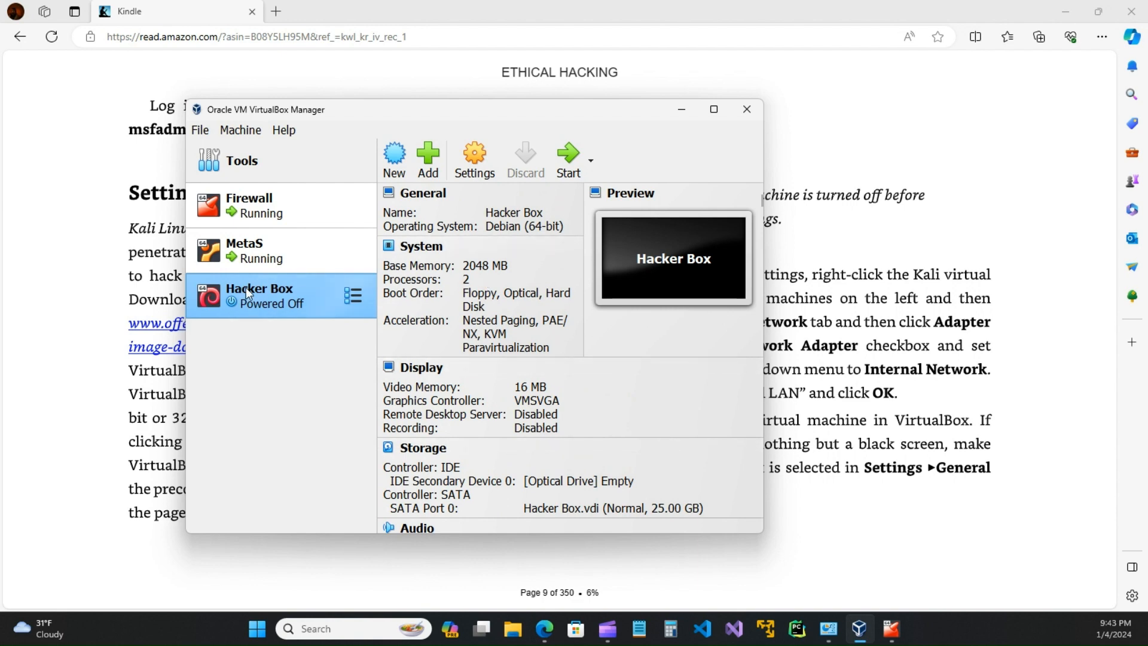
Step: Remove Hacker Box from the list only, keeping its files, and minimize the manager
right_click(262, 303)
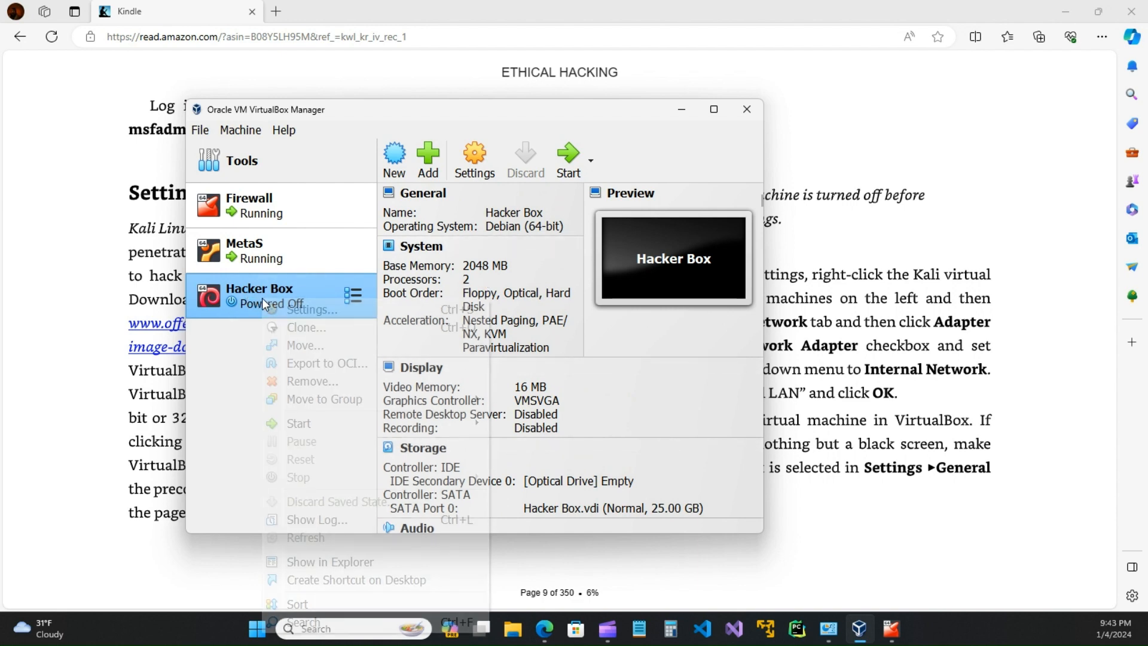
click(321, 383)
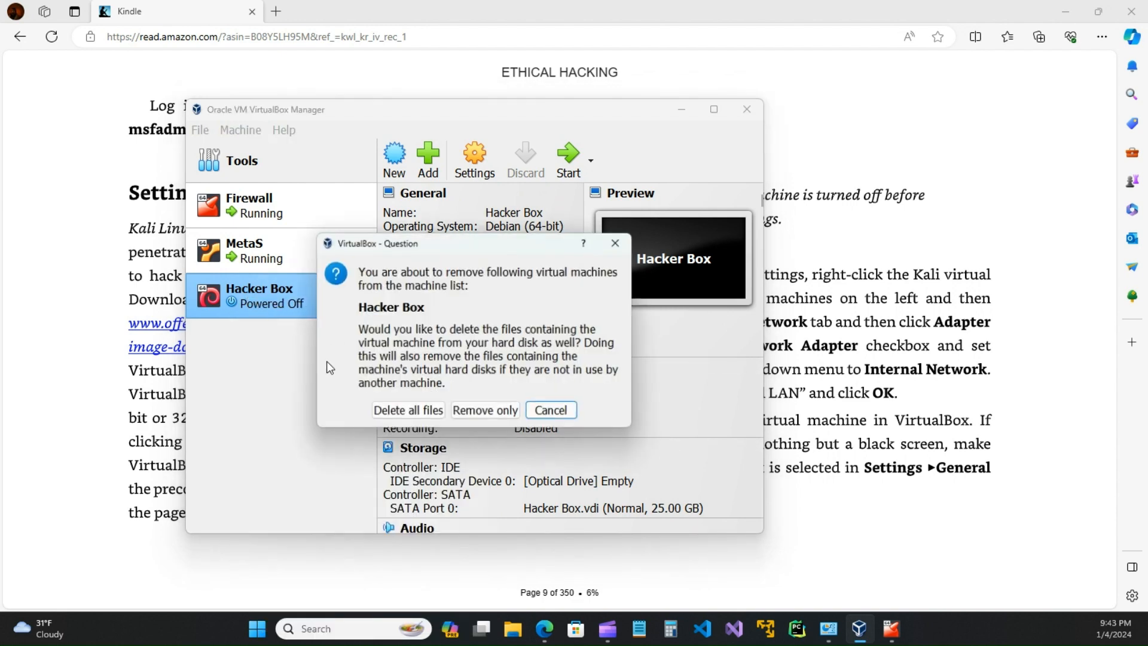
click(489, 413)
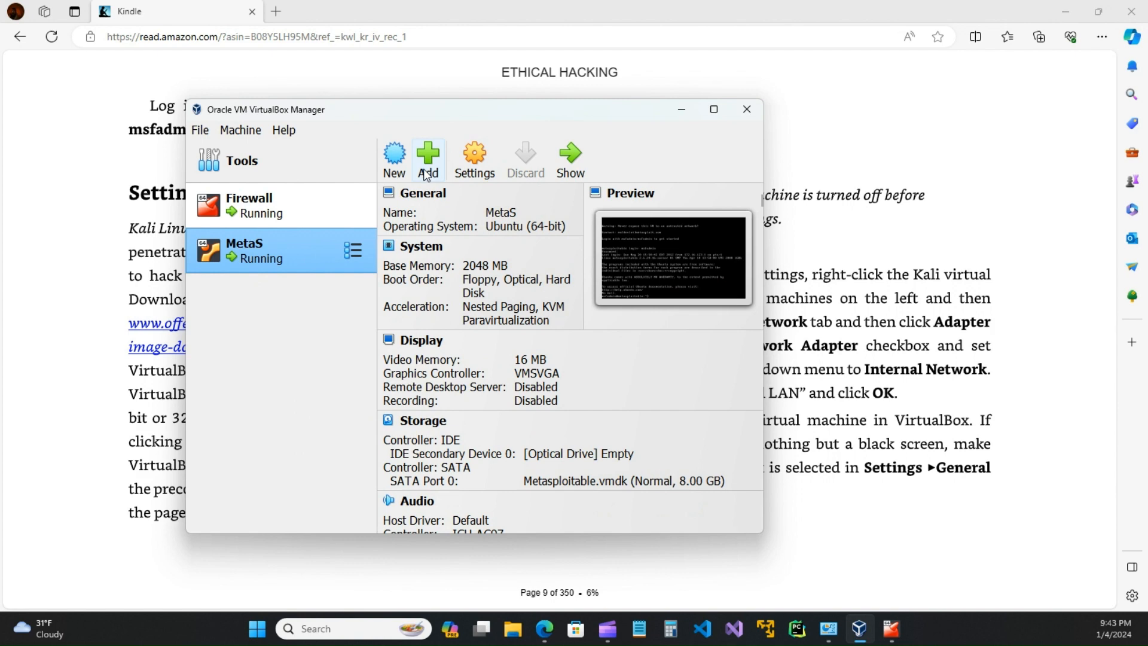
drag(572, 110, 699, 462)
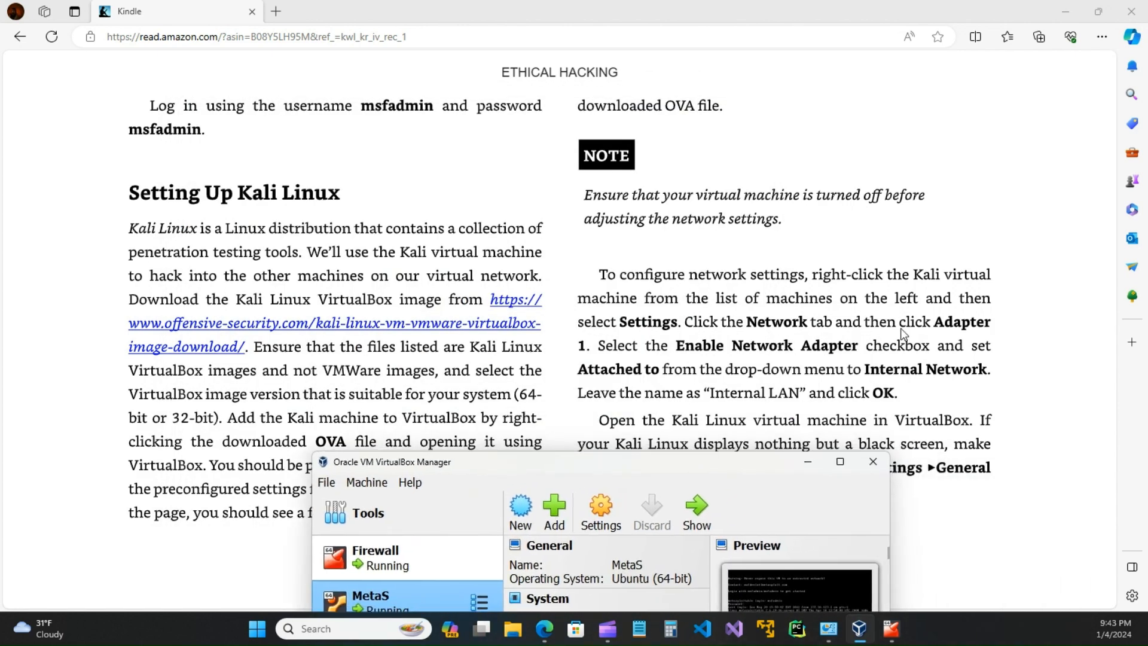
drag(757, 463, 719, 170)
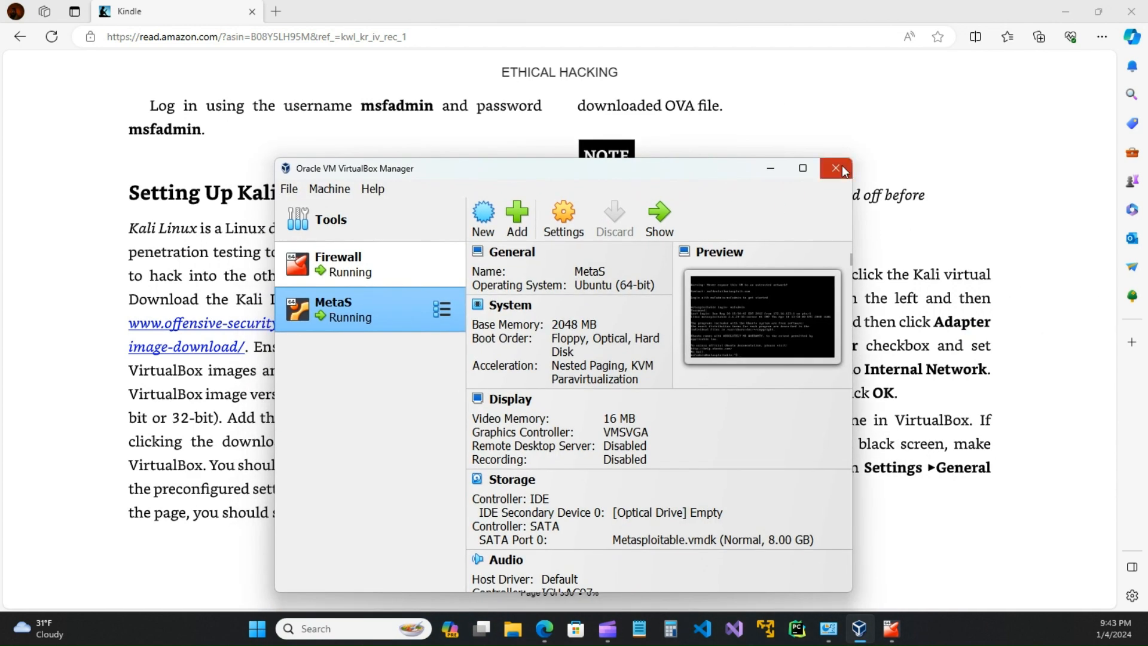
click(769, 173)
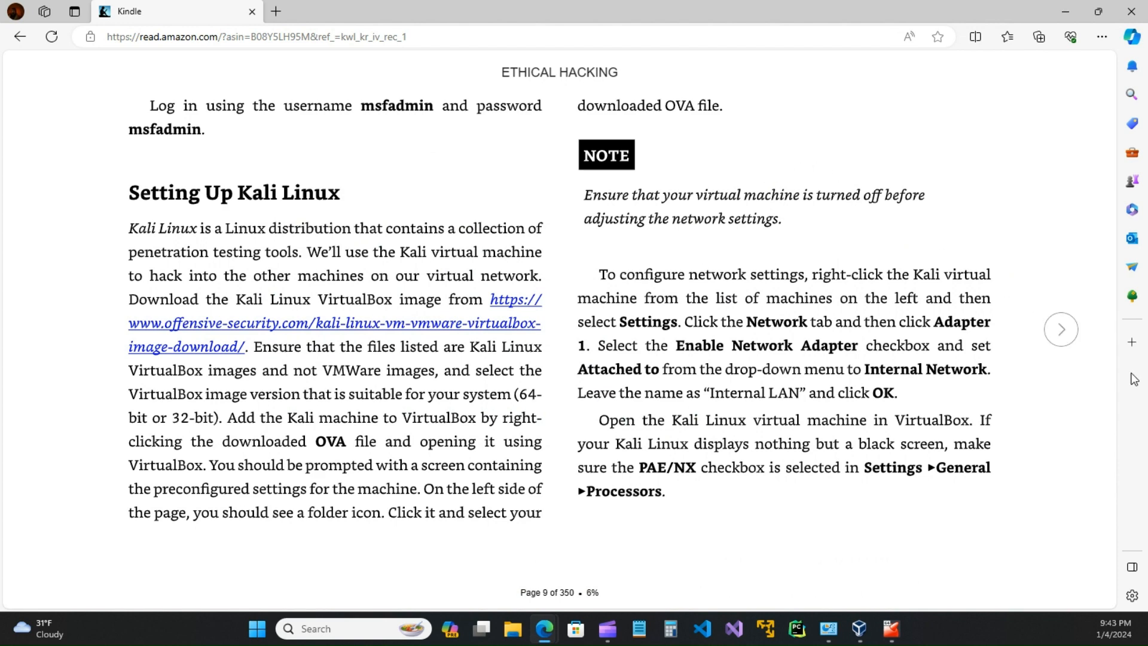
Step: Navigate Documents > Virtual Machines > kali-linux-2023.4-virtualbox-amd64 and its inner folder in File Explorer
key(super+e)
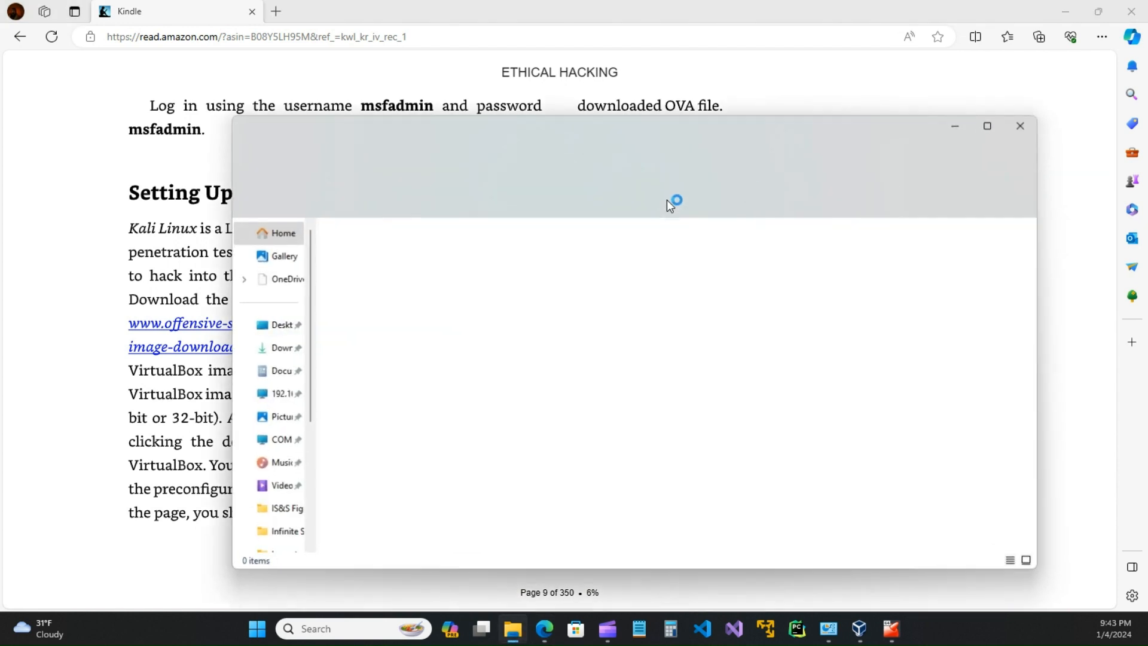
click(278, 371)
scroll(393, 464, down, 2)
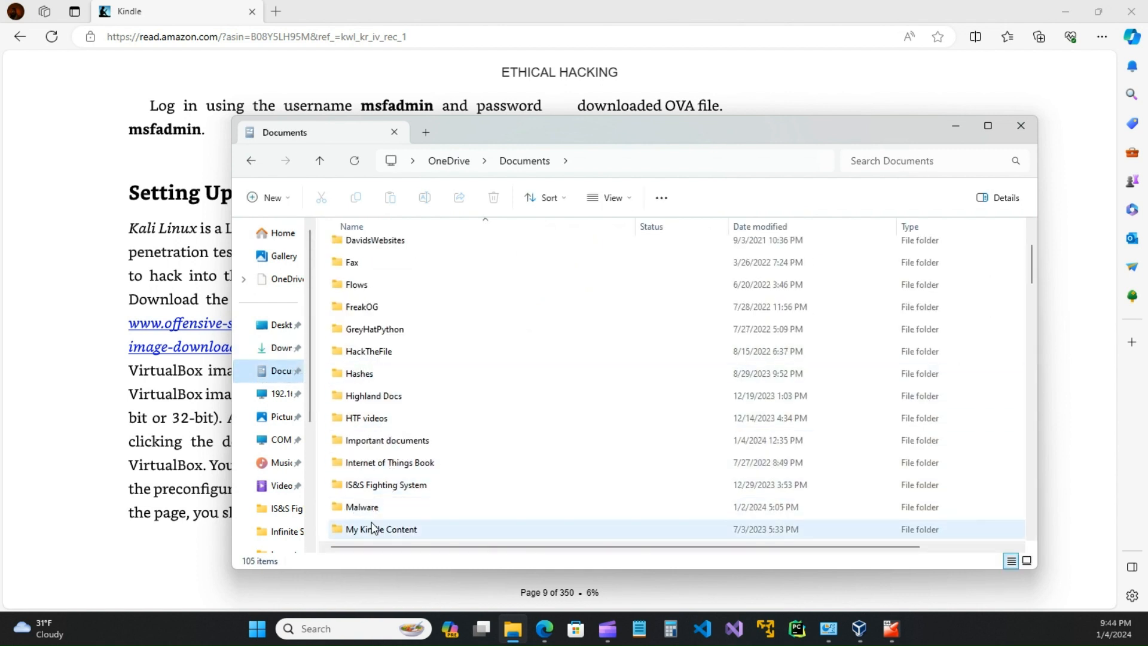
scroll(370, 488, down, 2)
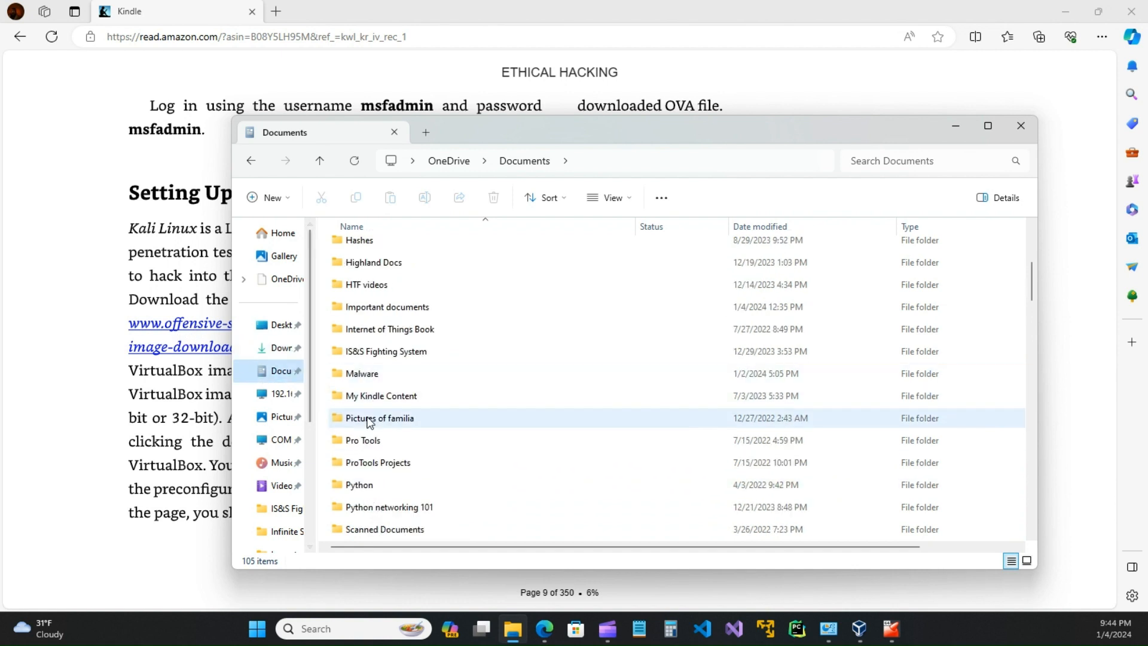
scroll(390, 507, down, 2)
double_click(379, 485)
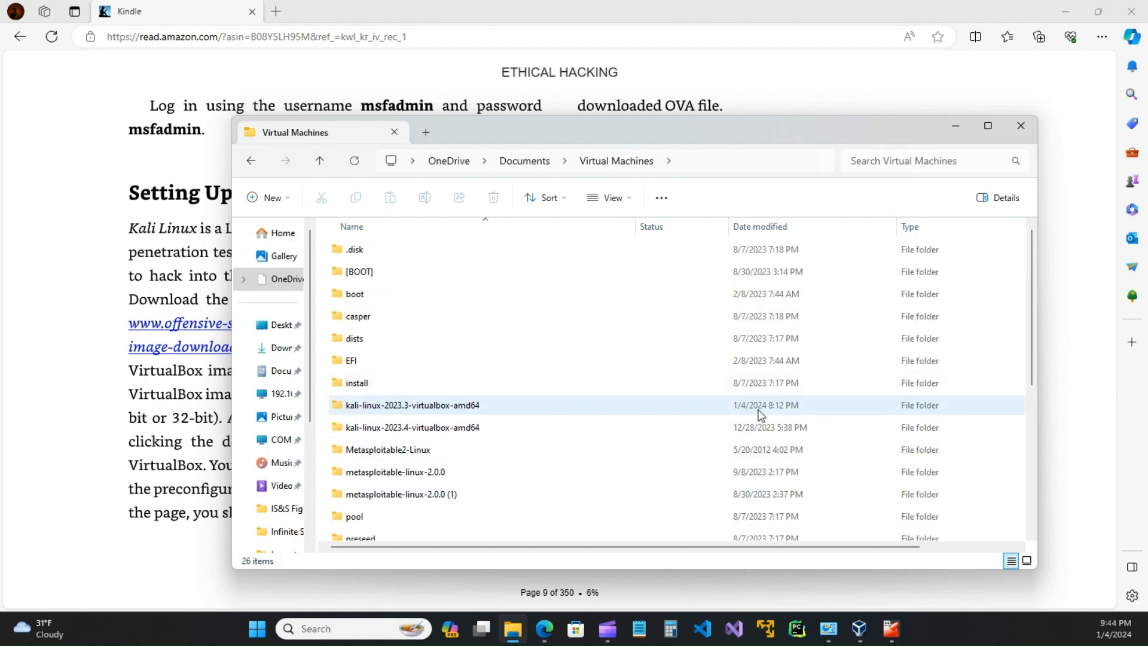
click(392, 412)
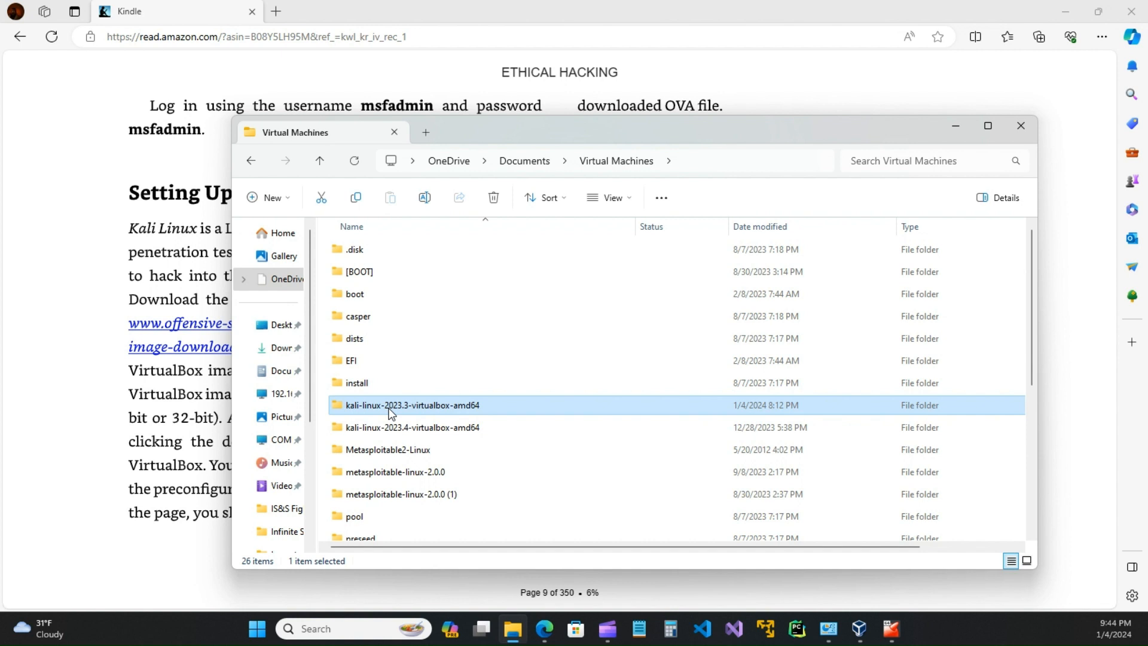
click(391, 432)
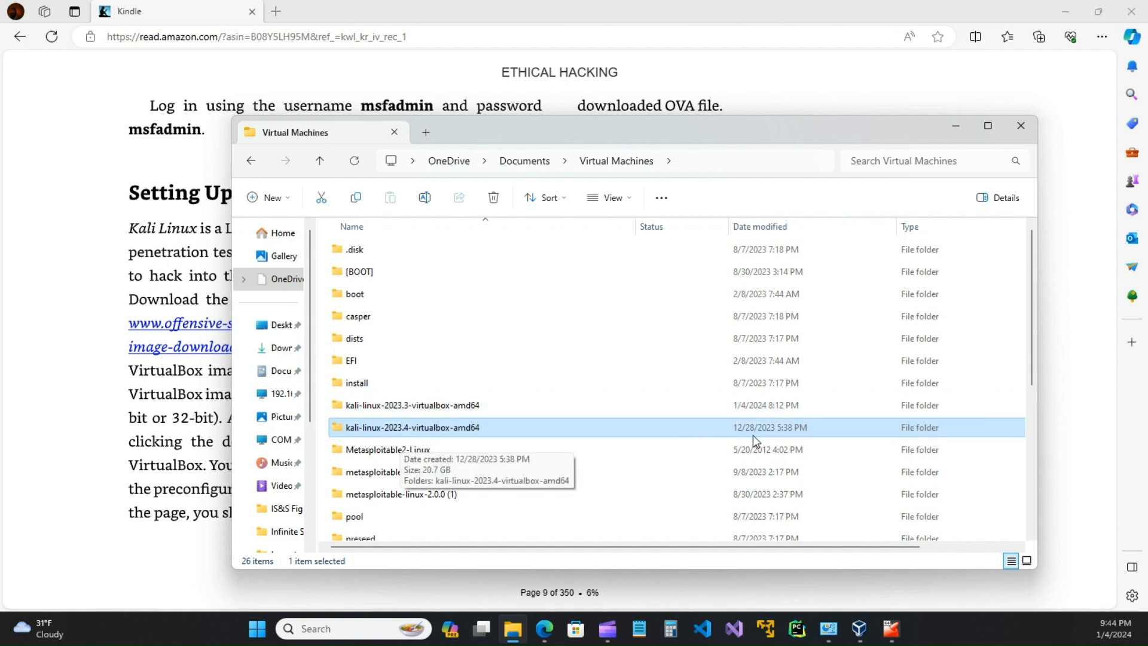
double_click(396, 428)
double_click(391, 251)
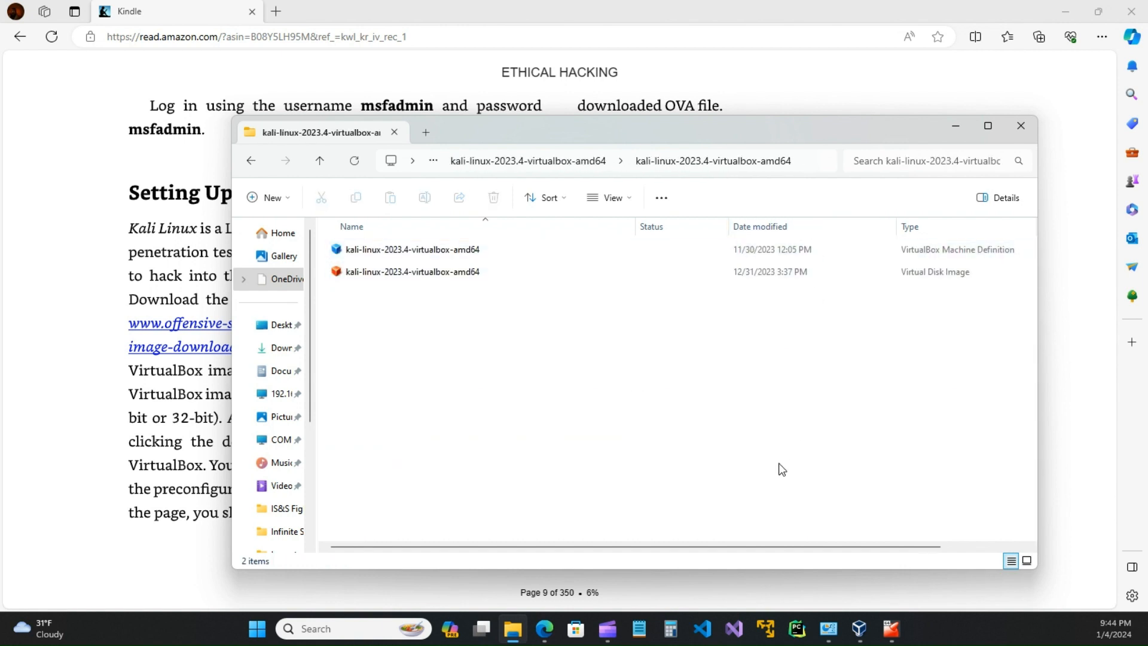
Step: Open the Kali machine definition file, not the .vdi, to add kali-linux-2023.4-virtualbox-amd64 to VirtualBox
drag(757, 545, 850, 539)
drag(810, 131, 730, 523)
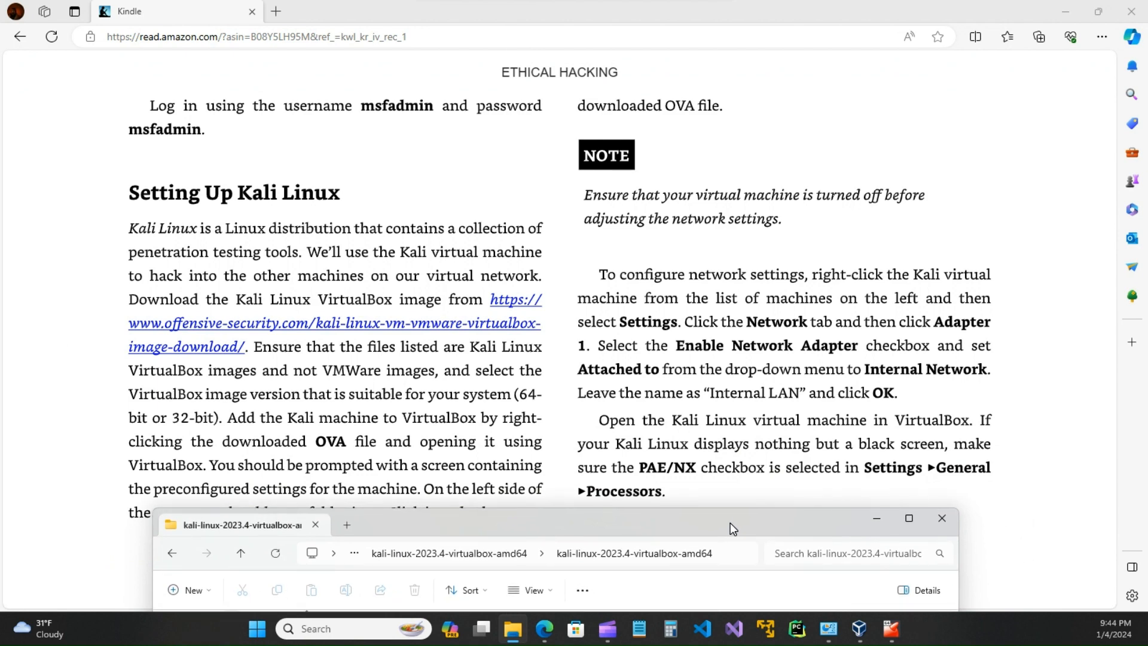
drag(731, 523, 707, 134)
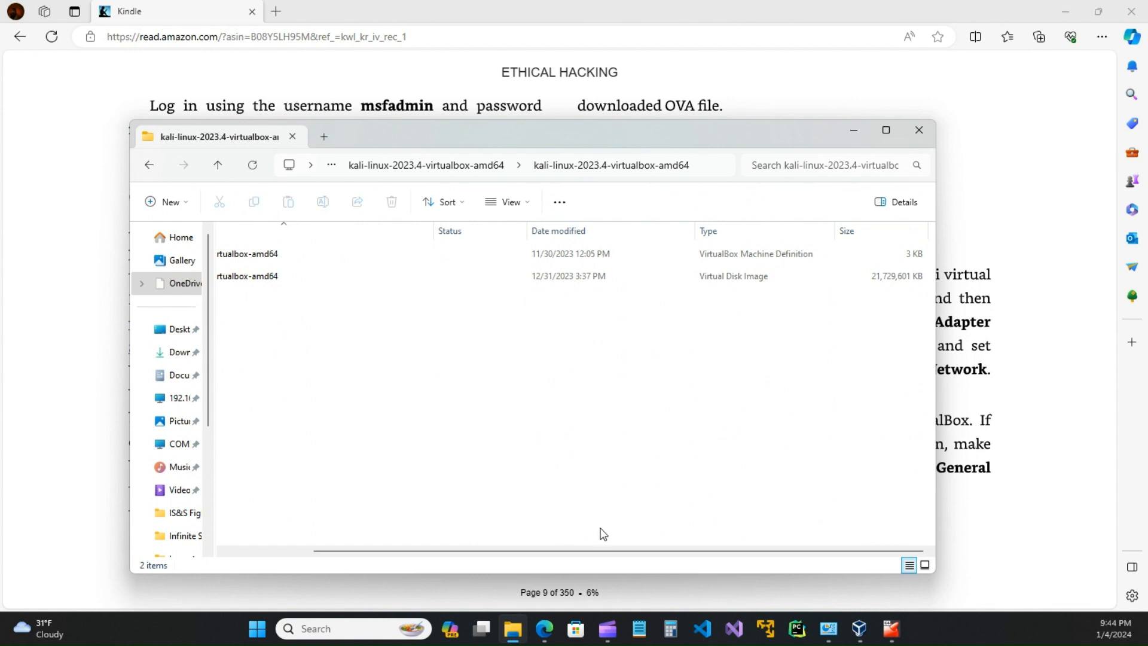
drag(638, 551, 490, 551)
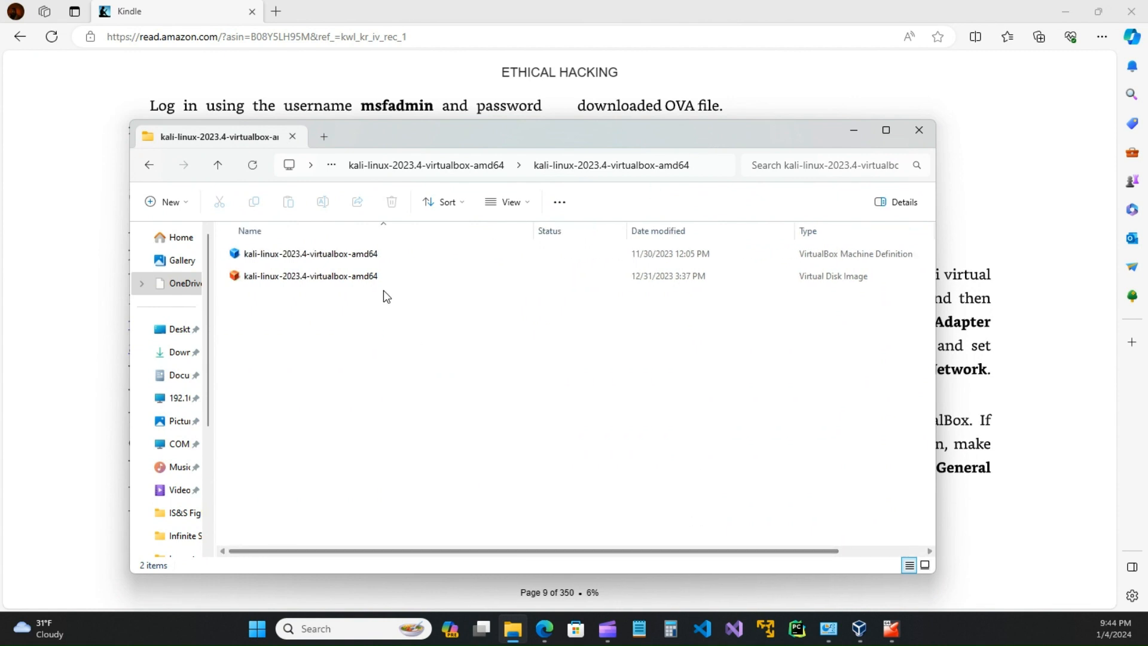
click(344, 281)
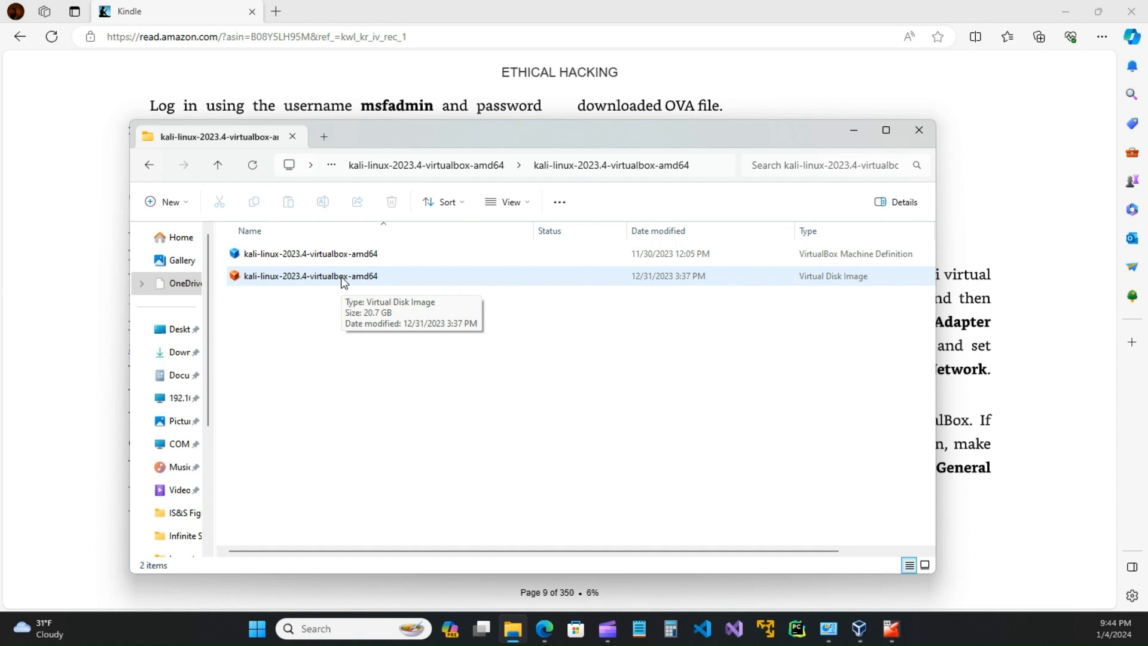
click(343, 256)
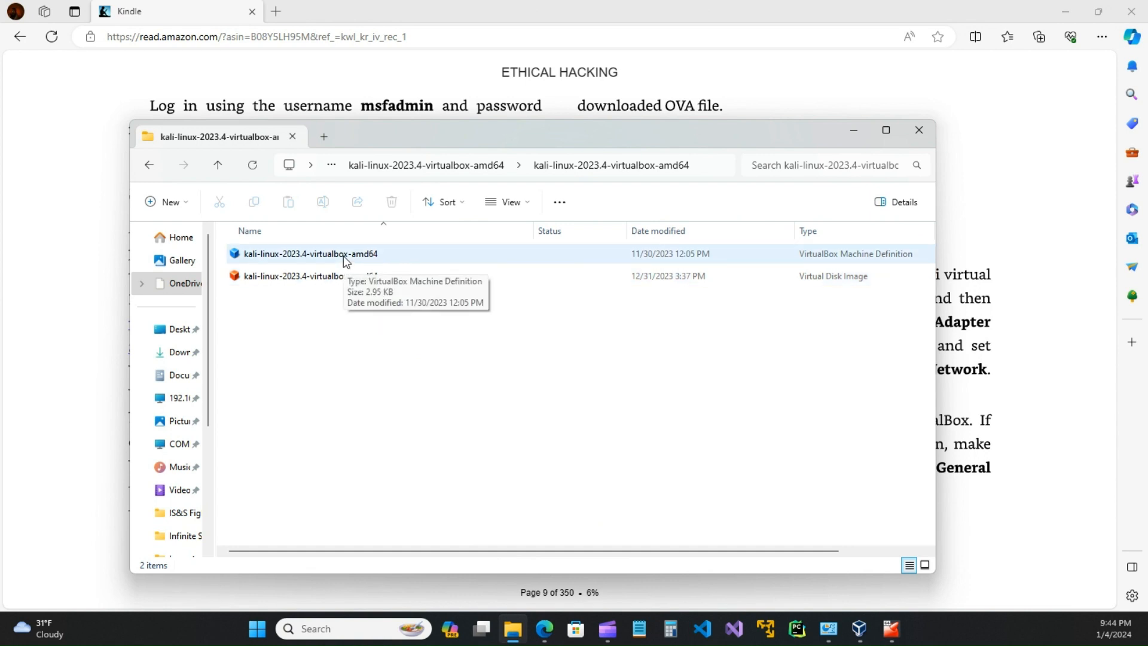
drag(520, 551, 702, 551)
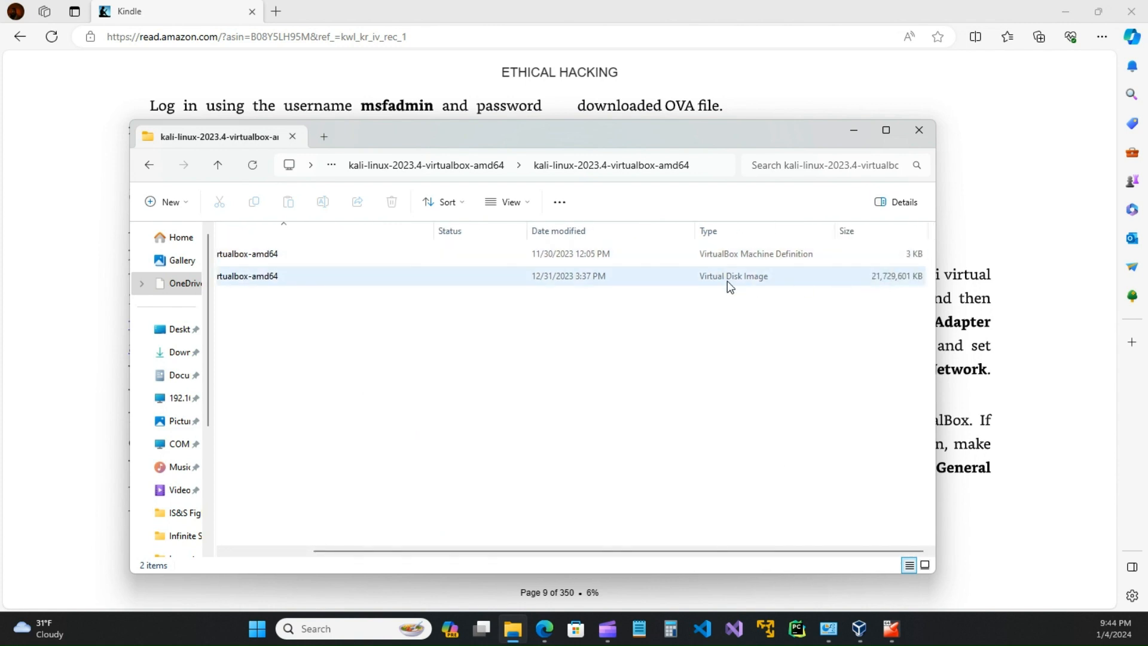
double_click(585, 285)
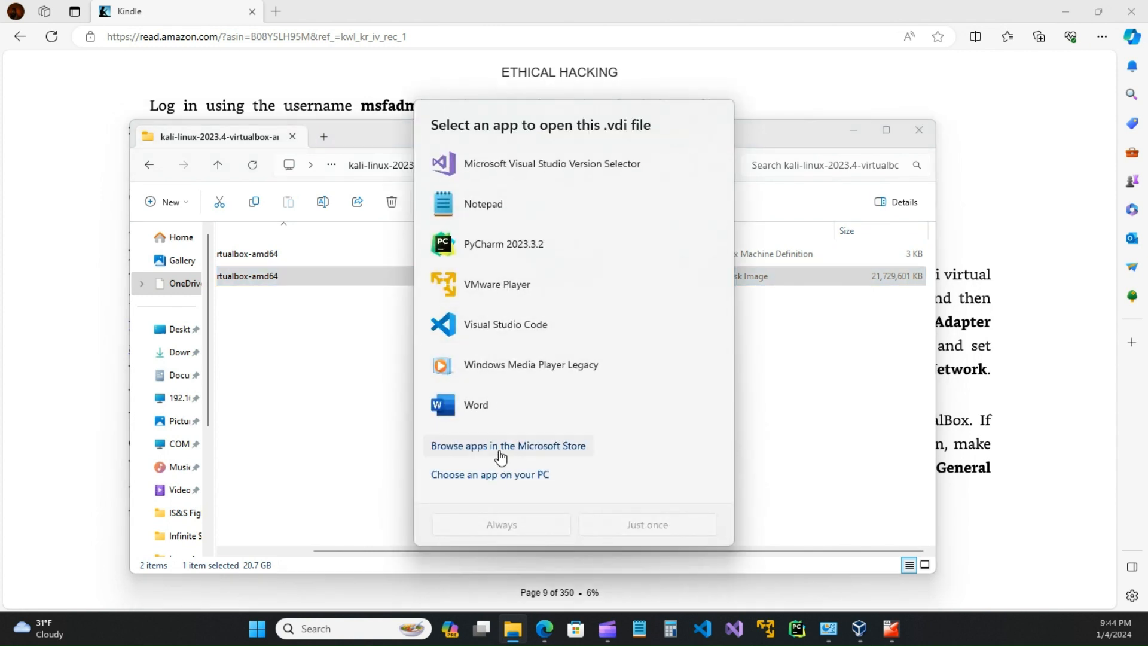
click(789, 397)
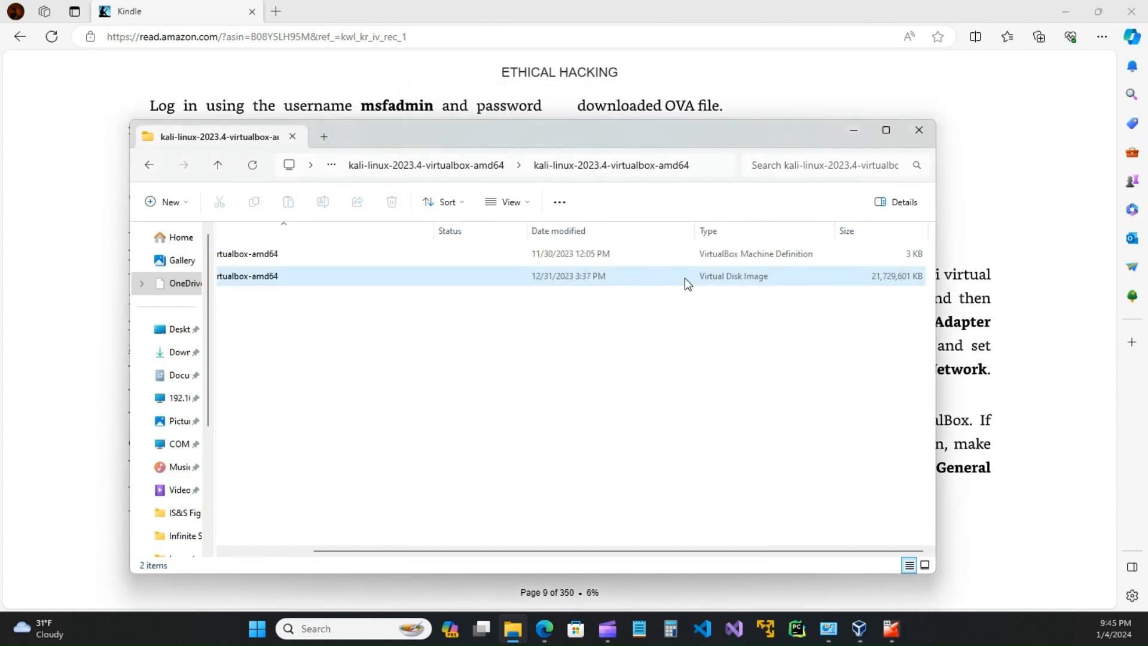
click(607, 261)
double_click(605, 259)
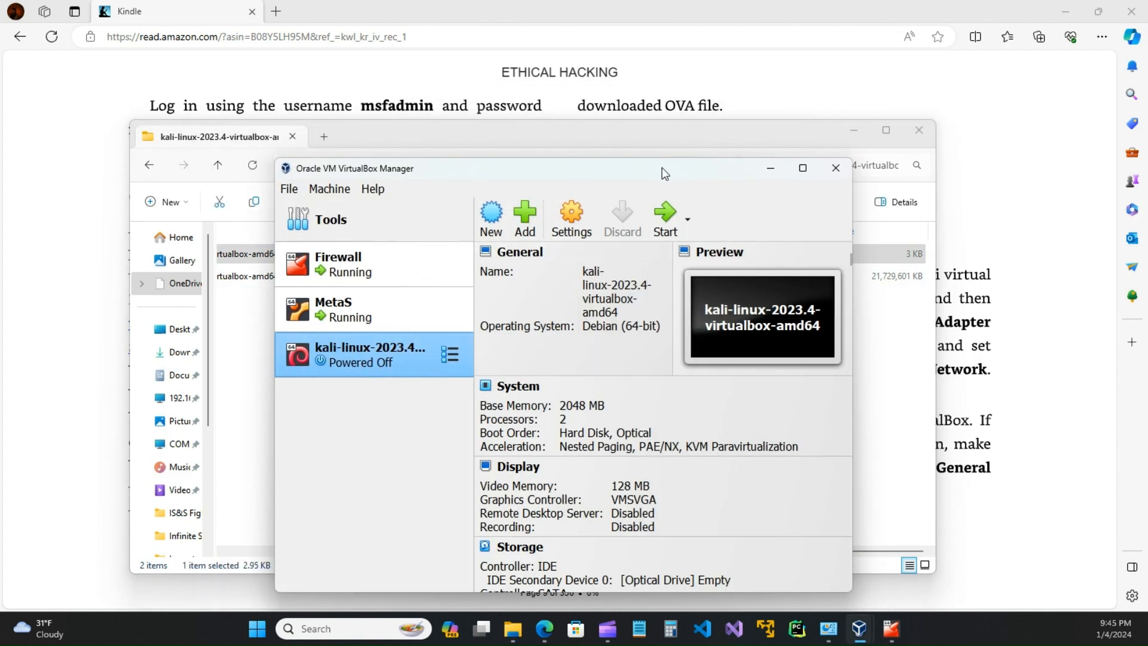
Step: Close the Kali download folder window and move the VirtualBox Manager back into place
drag(662, 167, 684, 373)
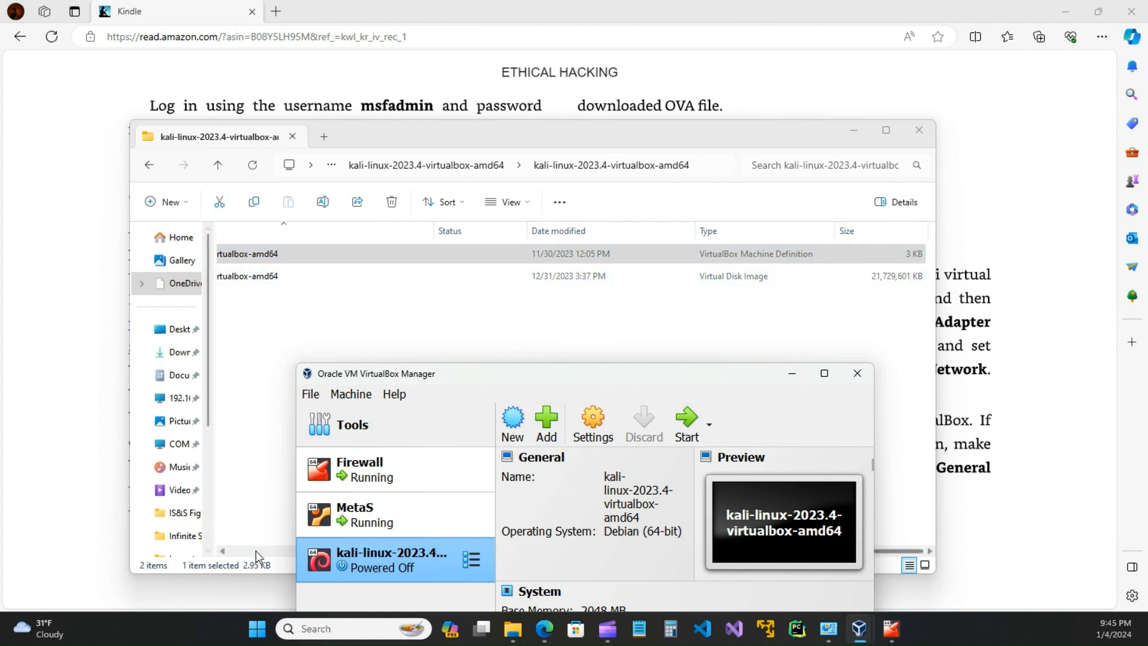
click(225, 554)
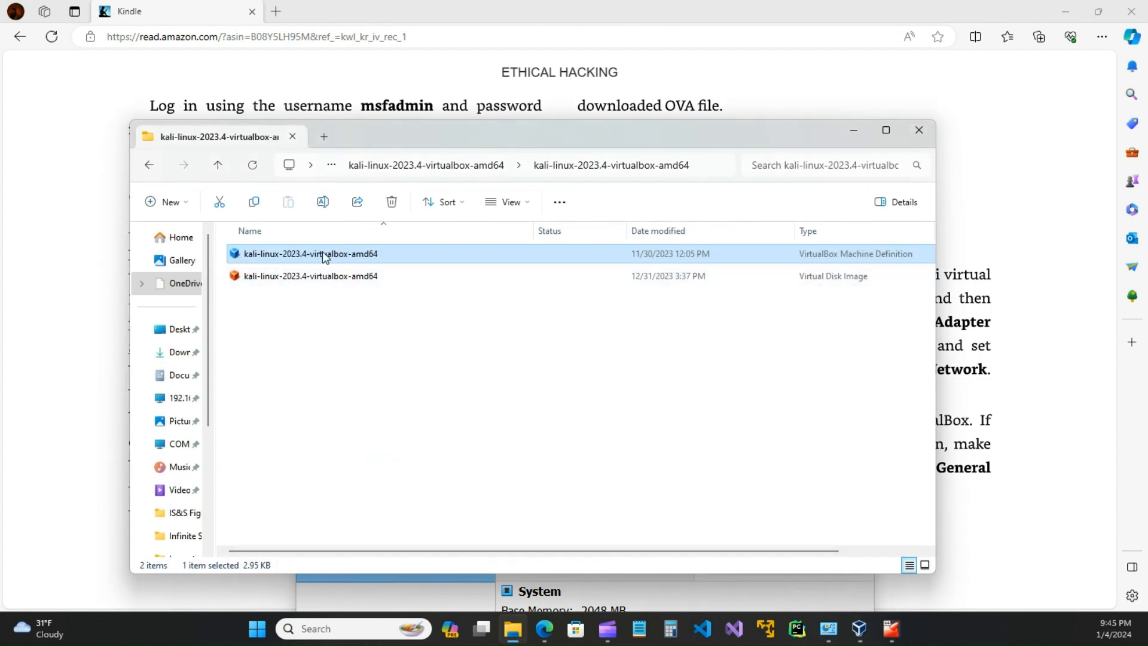
click(918, 132)
drag(705, 366, 774, 145)
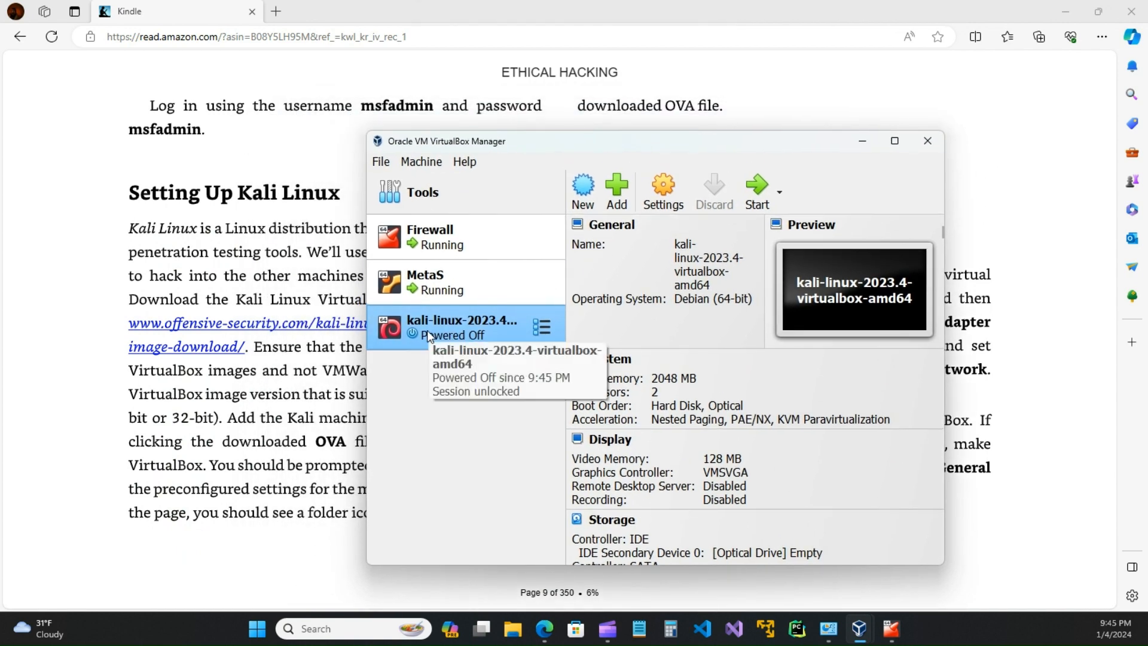
drag(773, 142, 749, 459)
drag(750, 459, 758, 182)
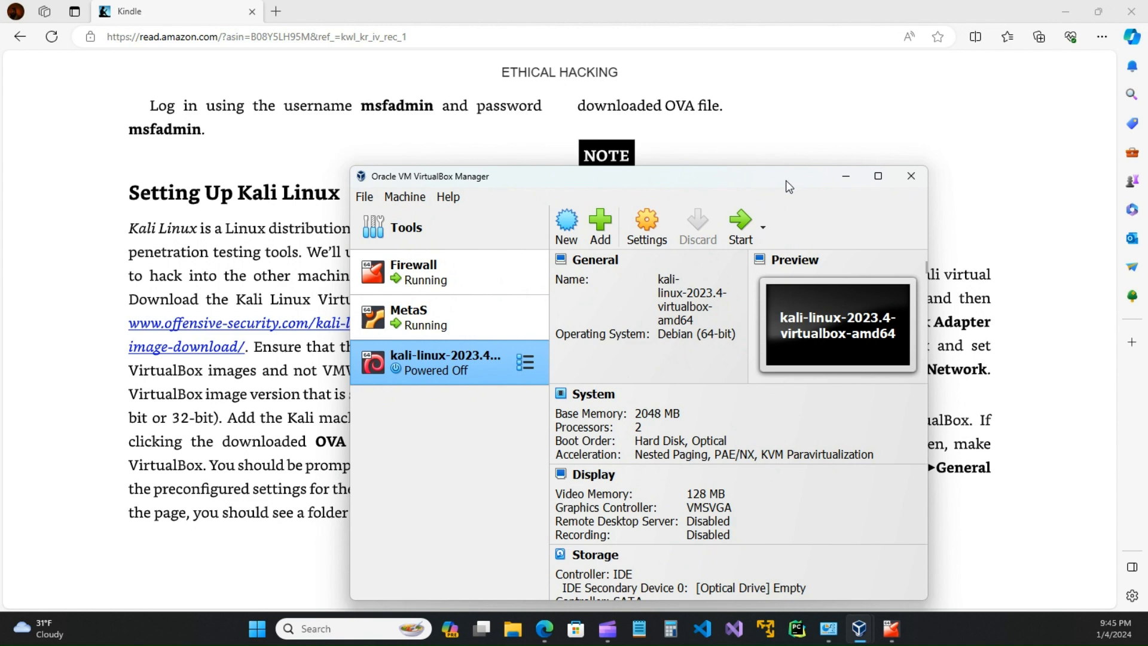
Step: Open the kali-linux VM's Settings and browse General Advanced, Description, Display and System pages
click(643, 230)
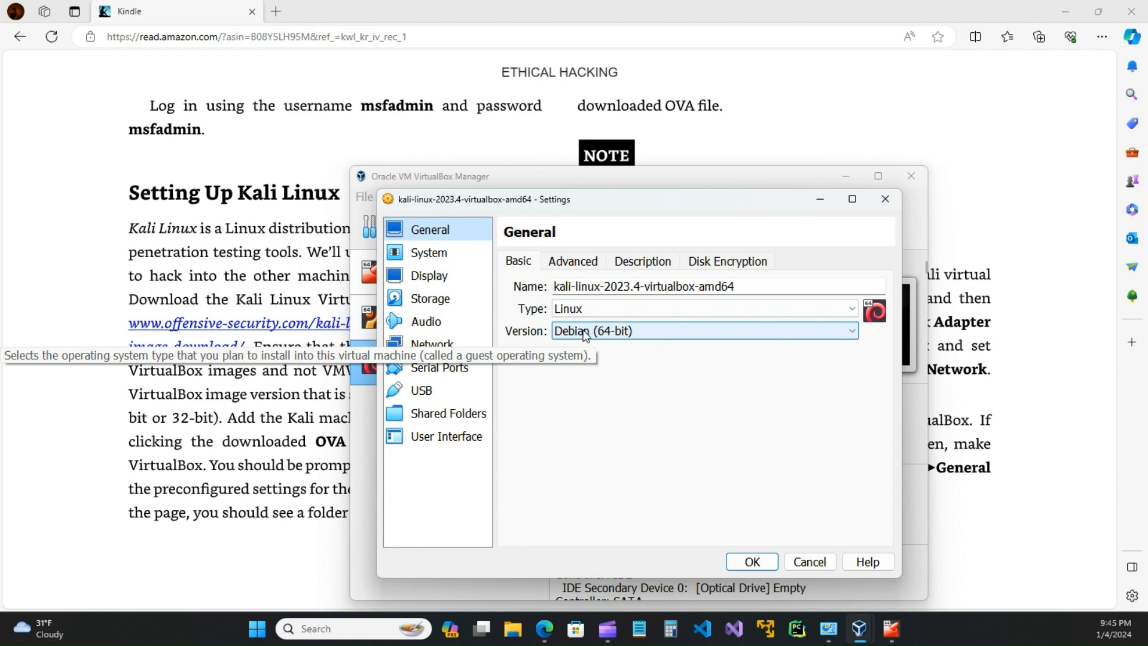
click(583, 264)
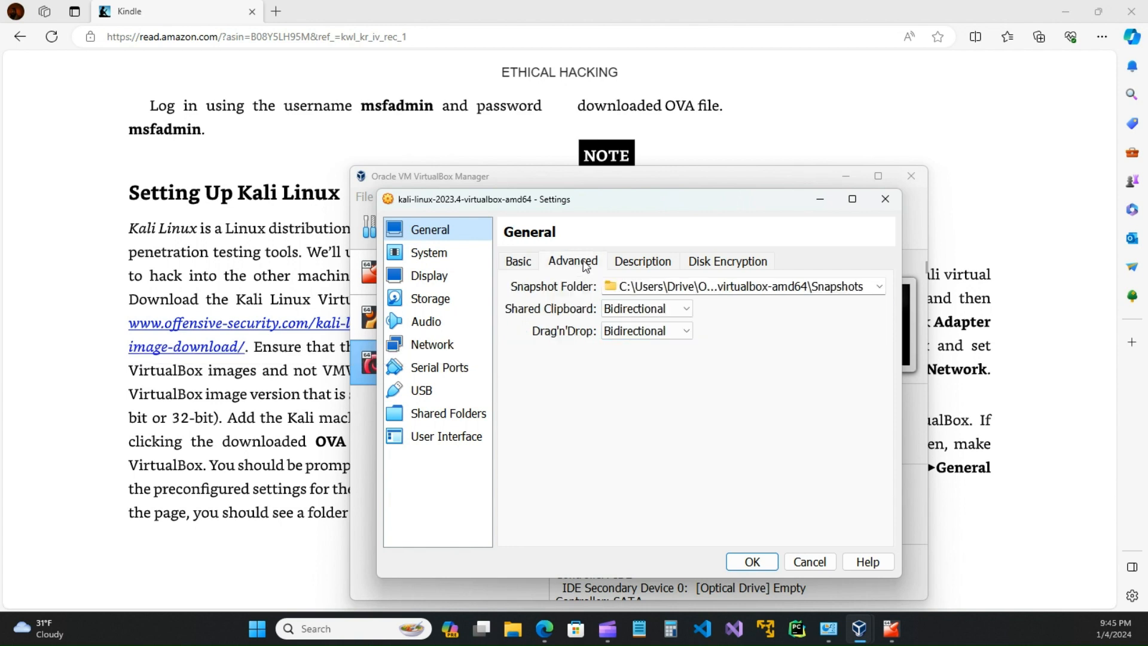
click(647, 263)
click(436, 265)
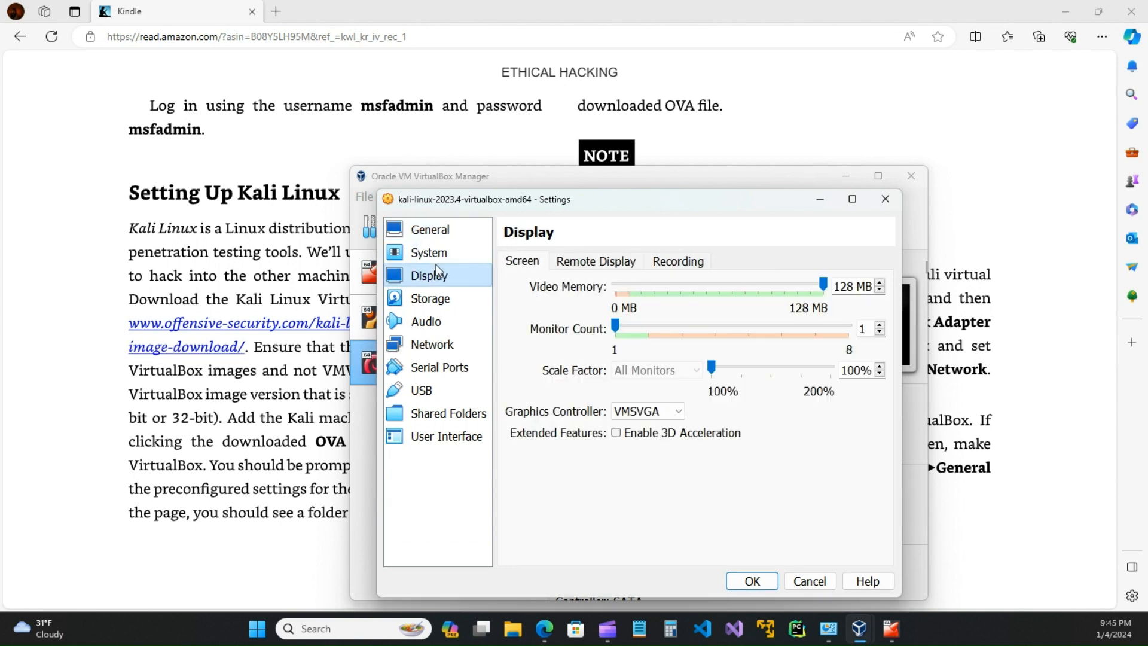
click(436, 255)
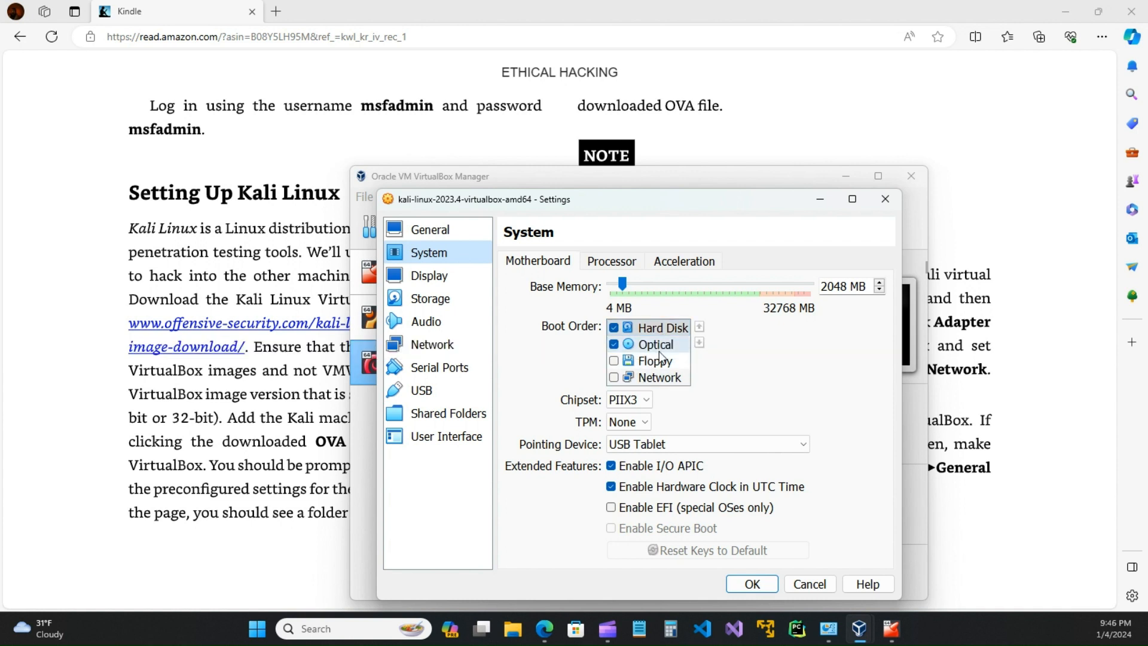
Step: Set the Kali VM's pointing device to PS/2 Mouse and look over the Processor tab
scroll(767, 442, down, 1)
scroll(743, 447, up, 1)
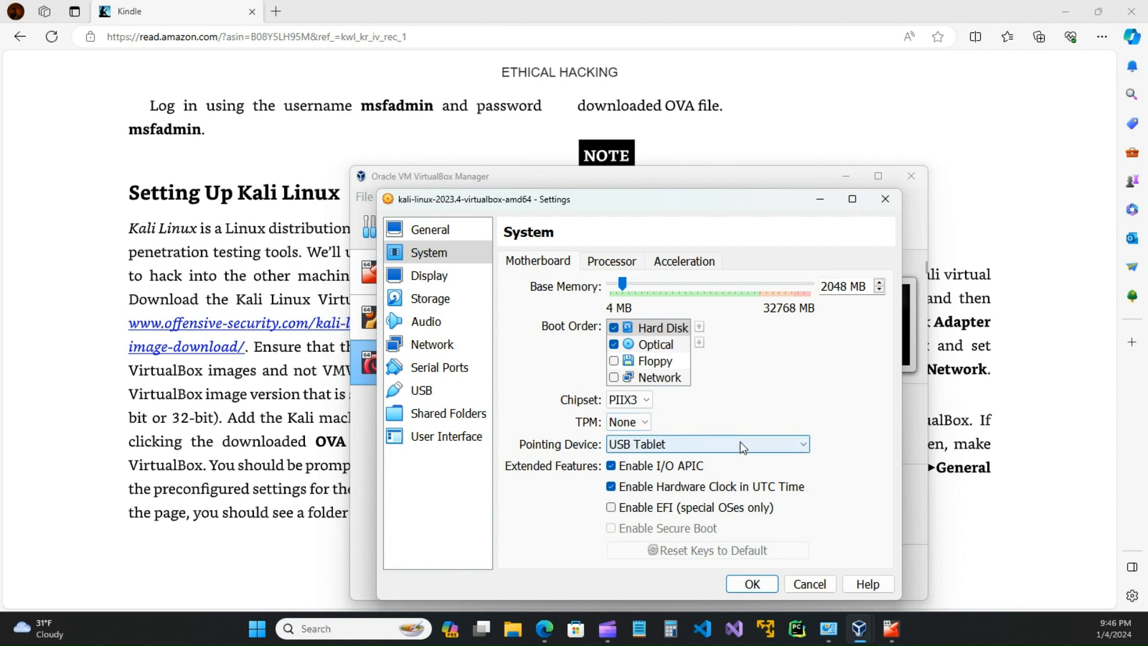
scroll(756, 453, up, 1)
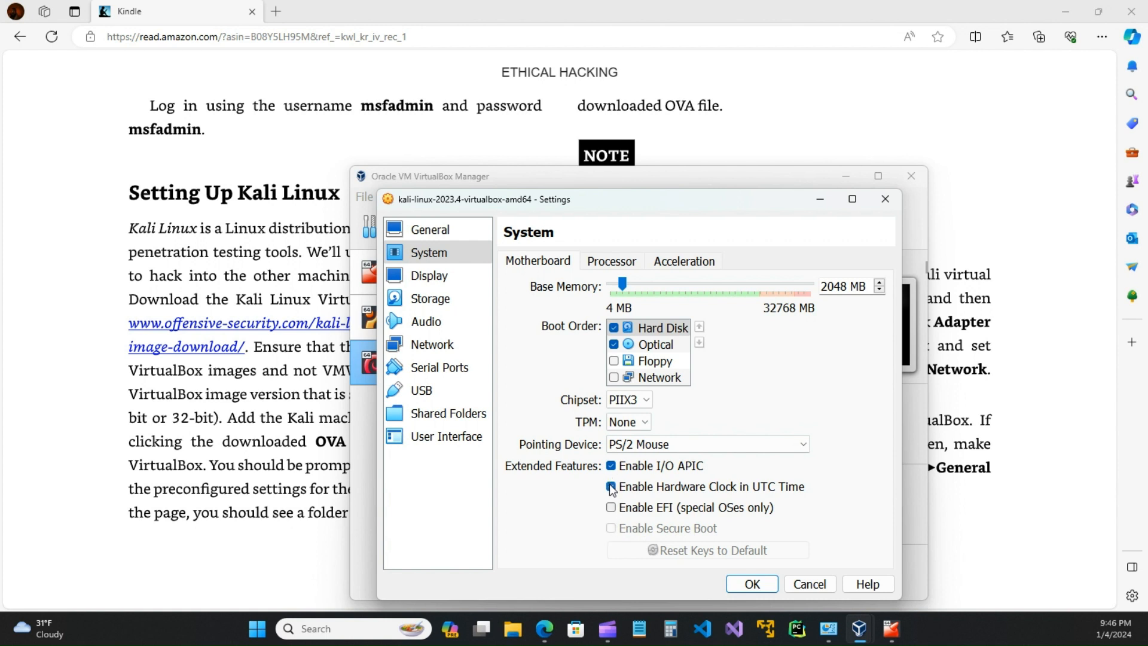
click(621, 265)
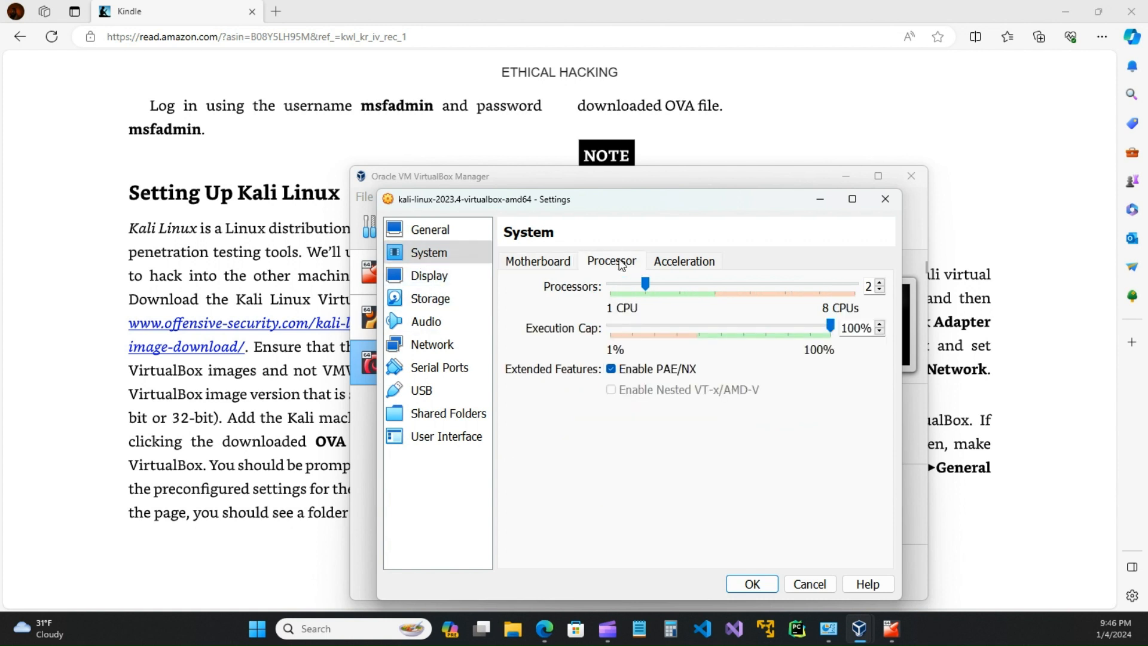
click(547, 263)
click(617, 263)
Step: Review the Display and Storage pages, with the Kali disk on the SATA controller
click(540, 262)
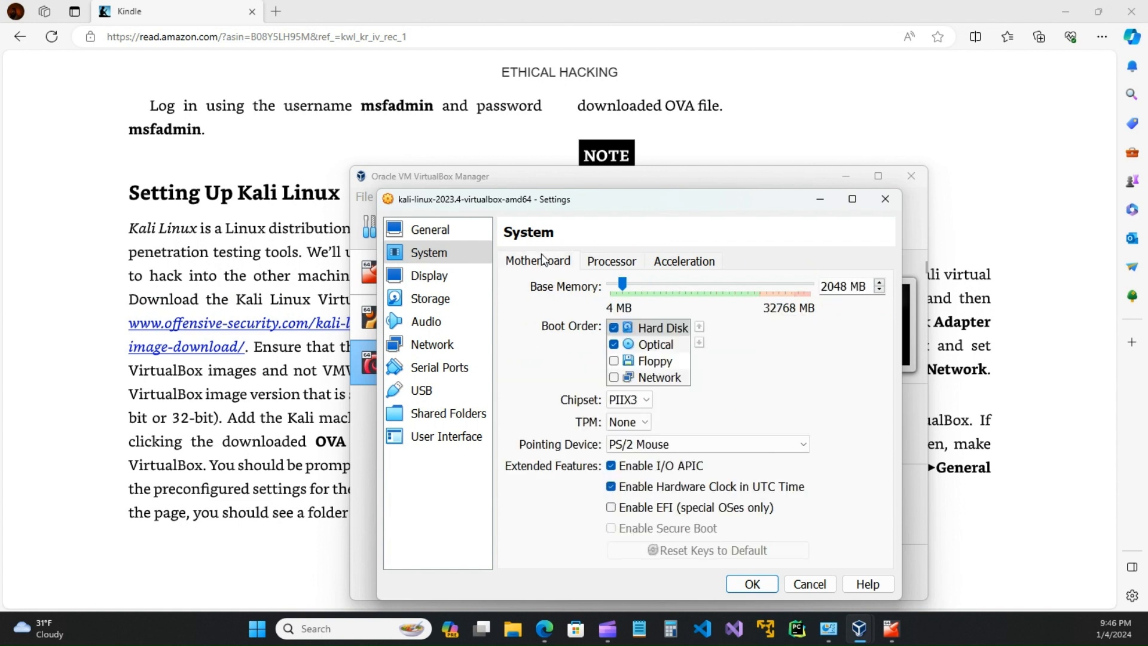
click(423, 276)
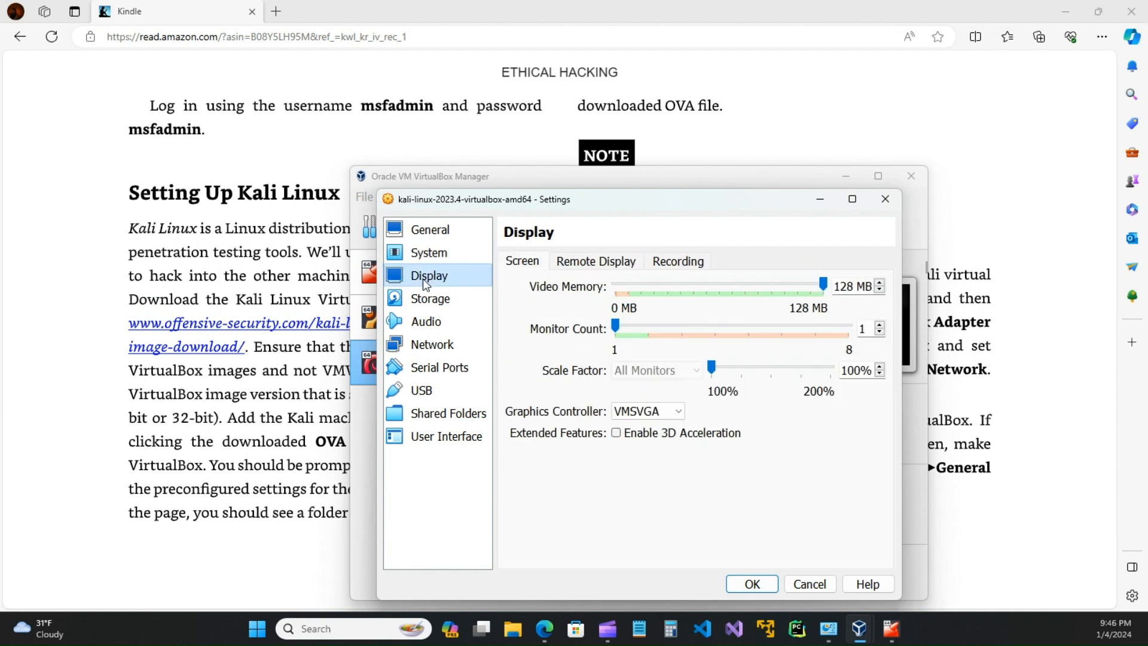
click(426, 302)
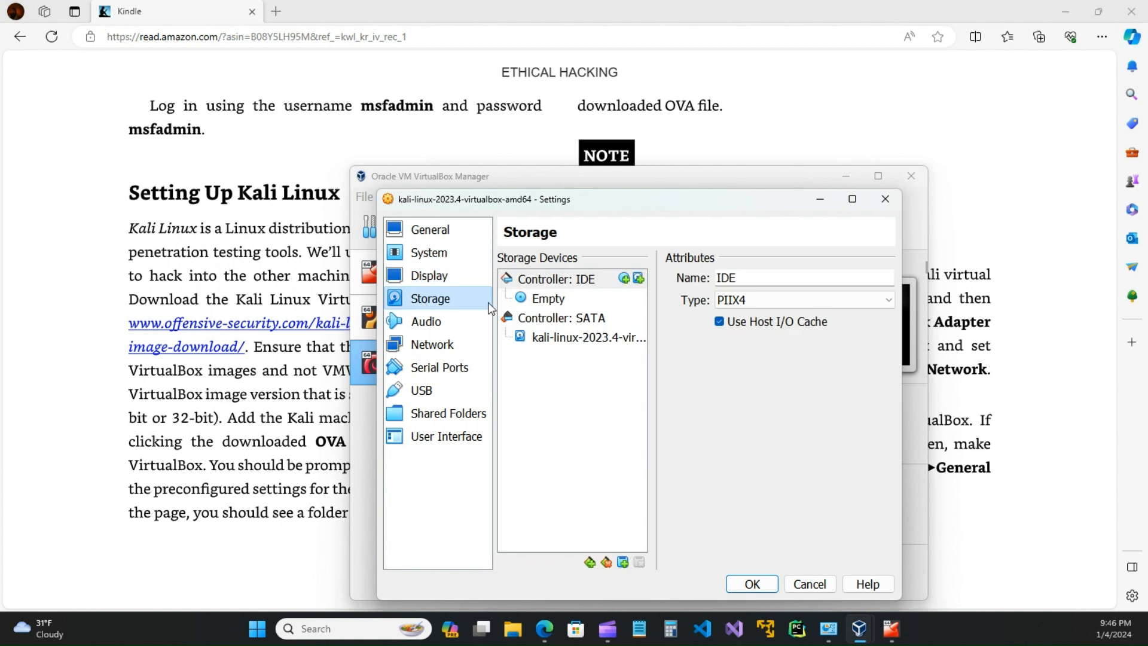
Step: Attach the Kali VM's Adapter 1 to Internal Network 'intnet'
click(439, 326)
click(425, 344)
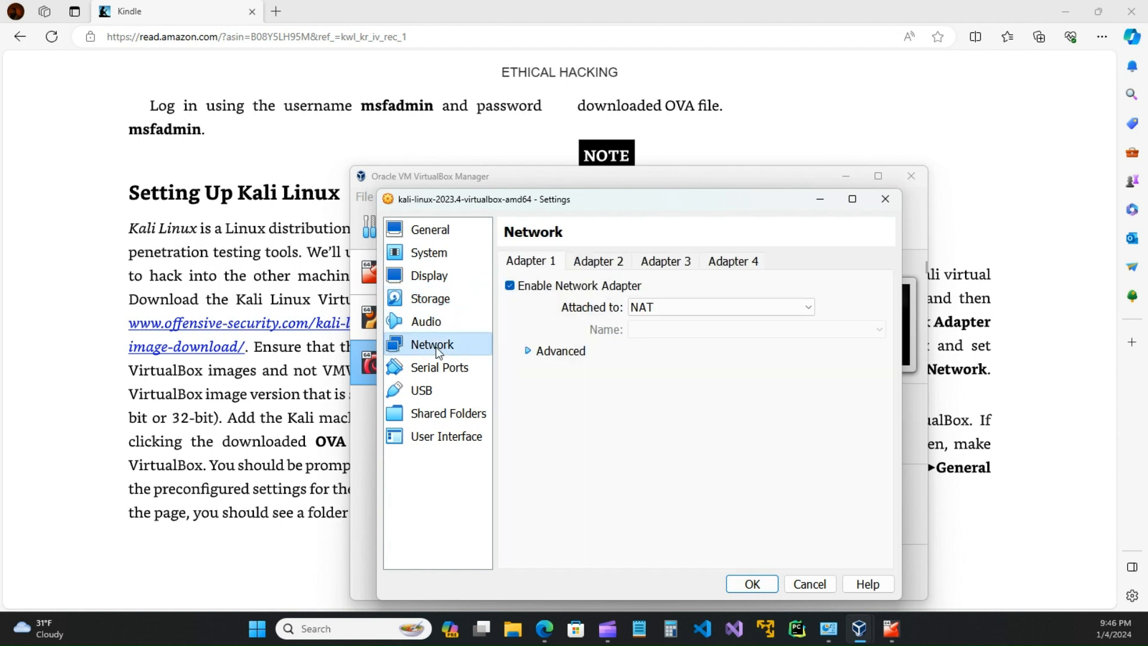
click(800, 308)
click(648, 350)
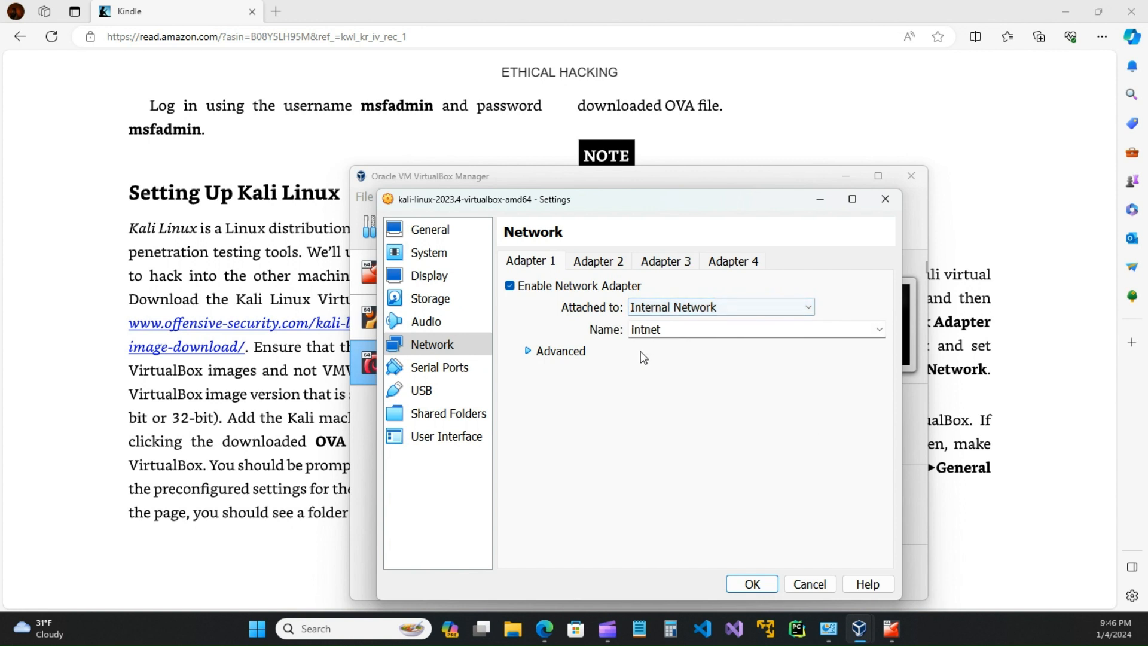
Step: Set Adapter 1's promiscuous mode to Allow All and save the network settings
click(542, 354)
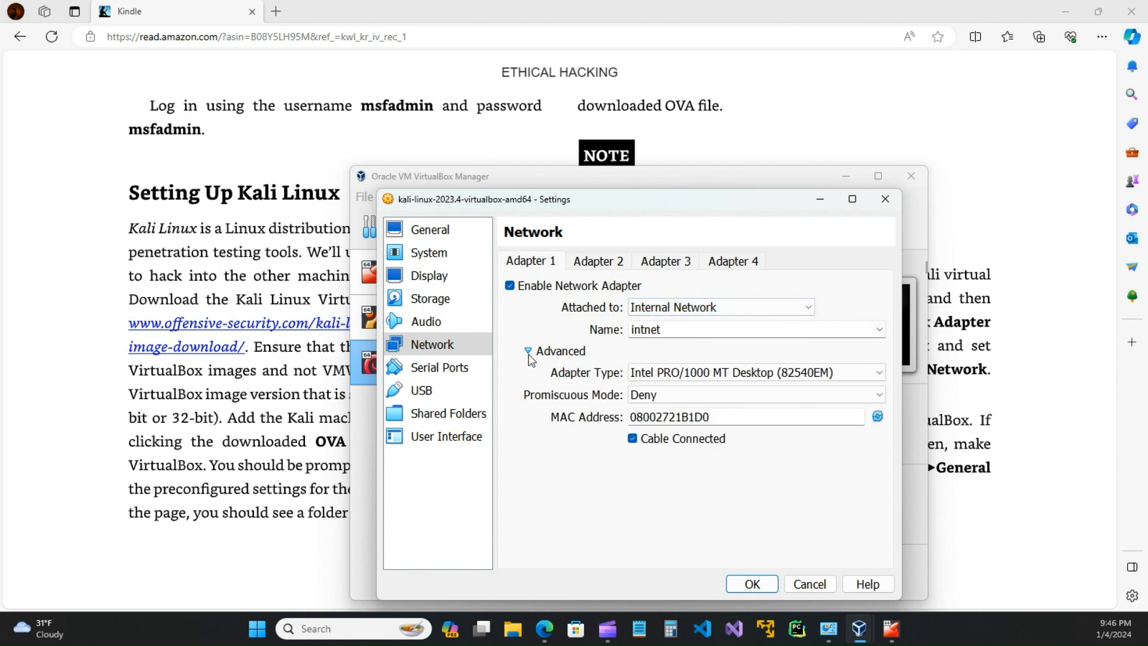
click(663, 395)
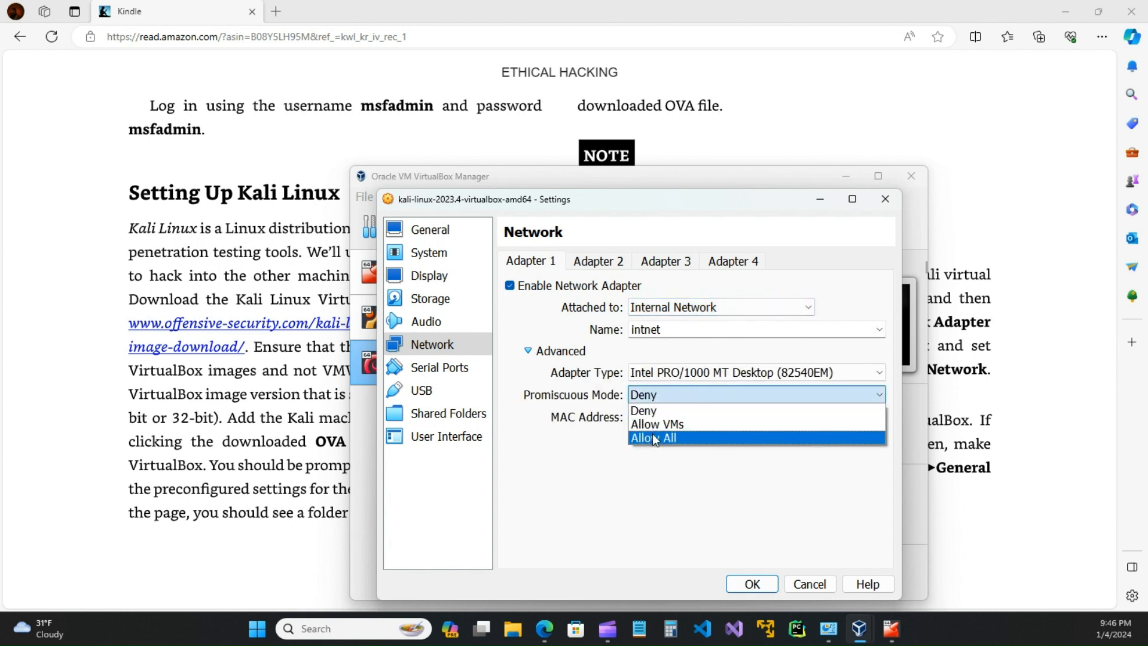
click(652, 436)
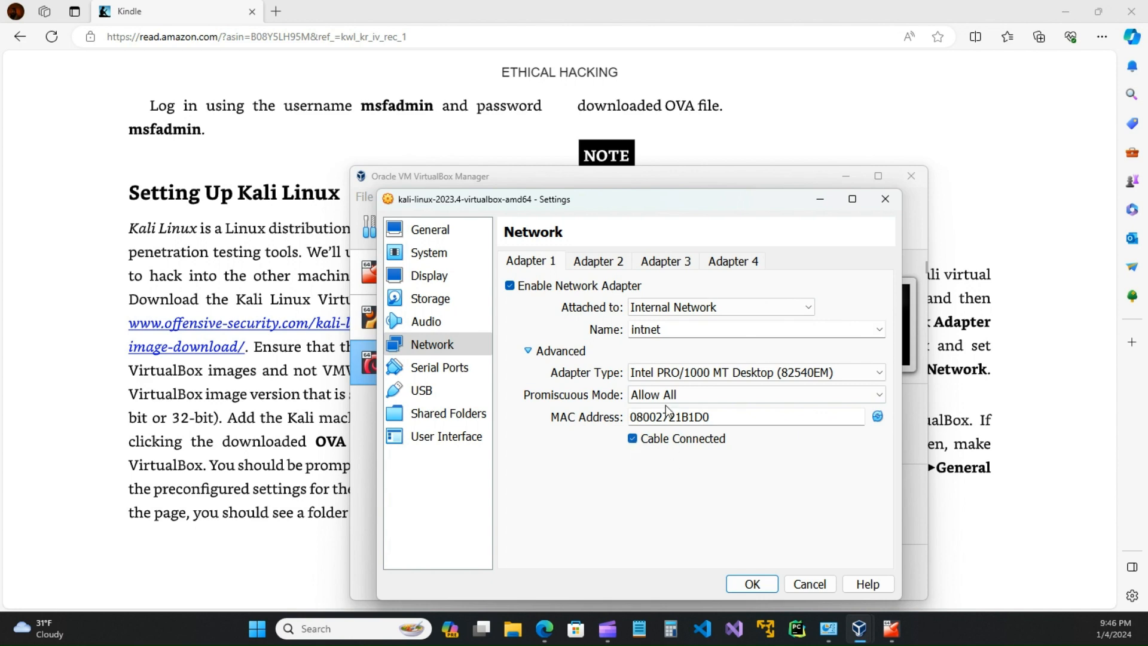
click(598, 261)
click(544, 264)
click(751, 584)
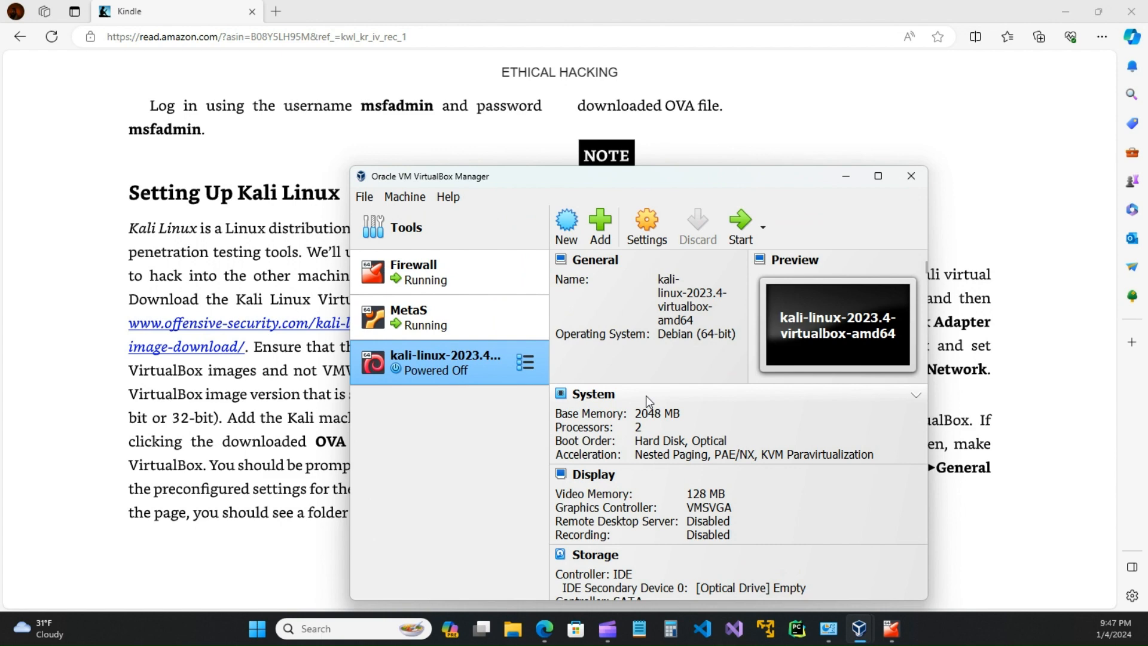
click(647, 227)
click(429, 254)
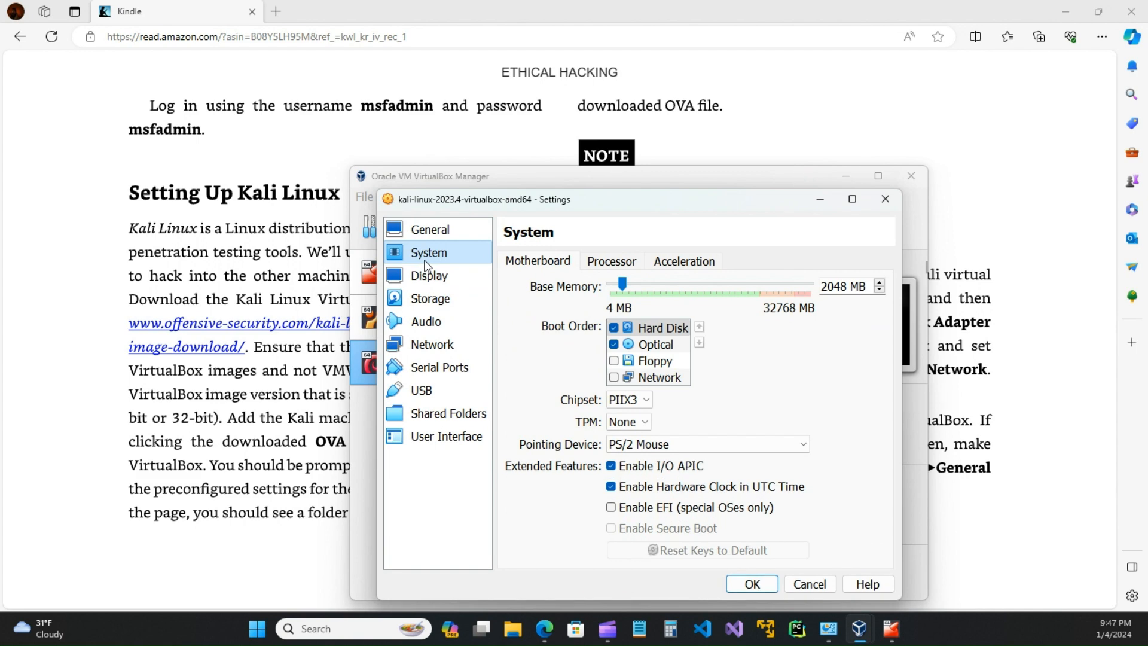
click(753, 585)
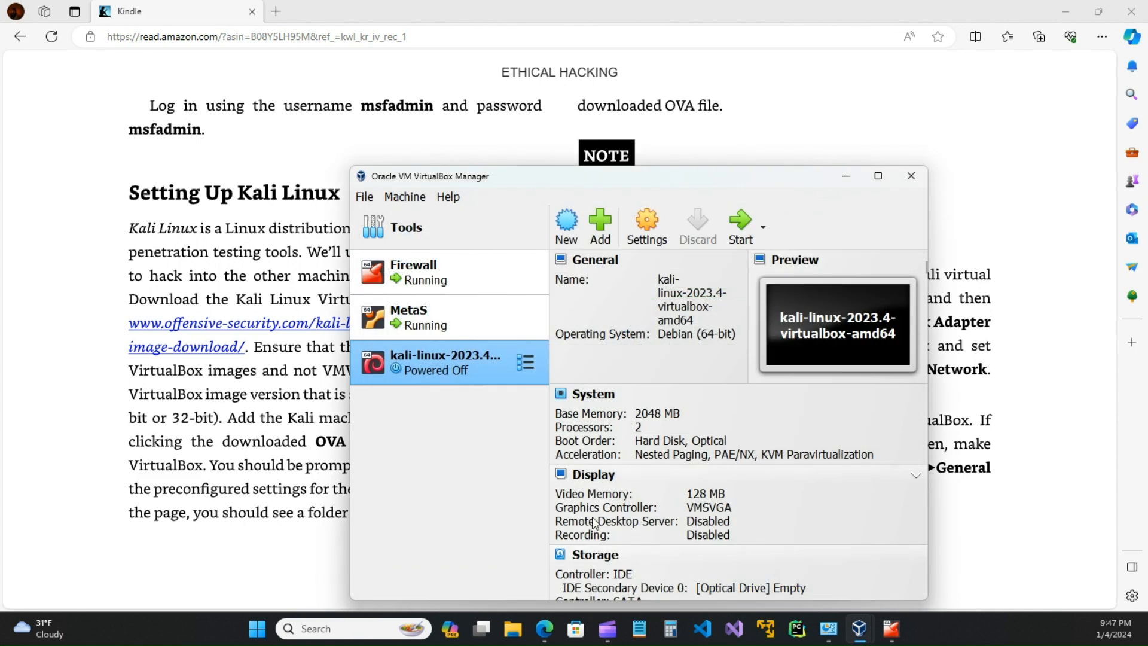
right_click(449, 367)
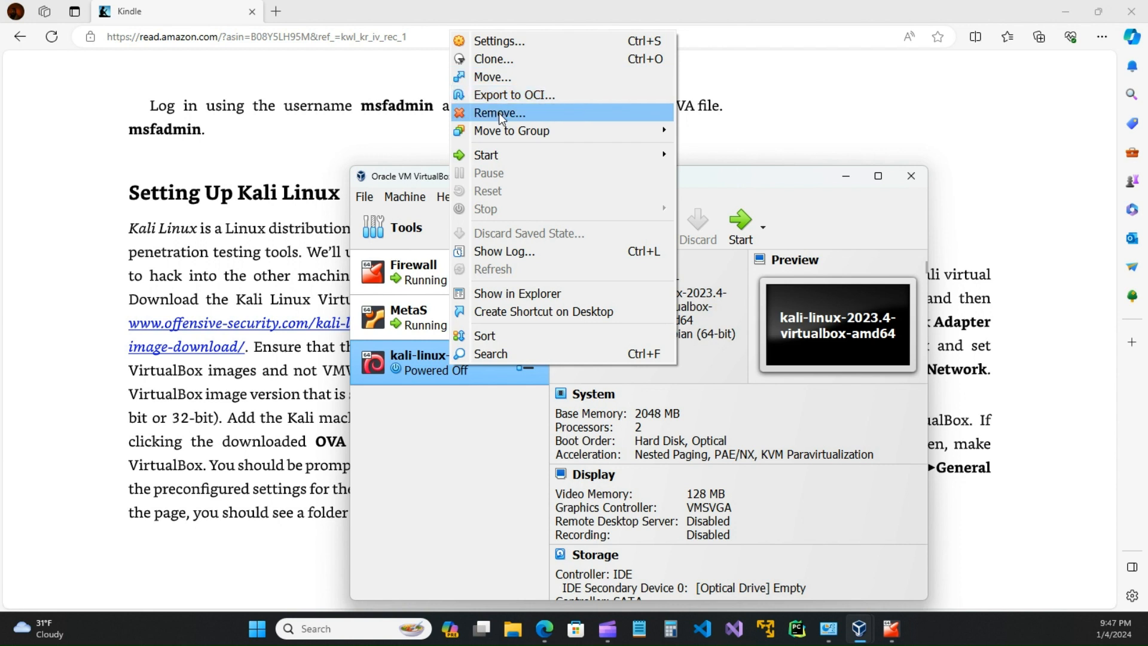
mouse_move(502, 135)
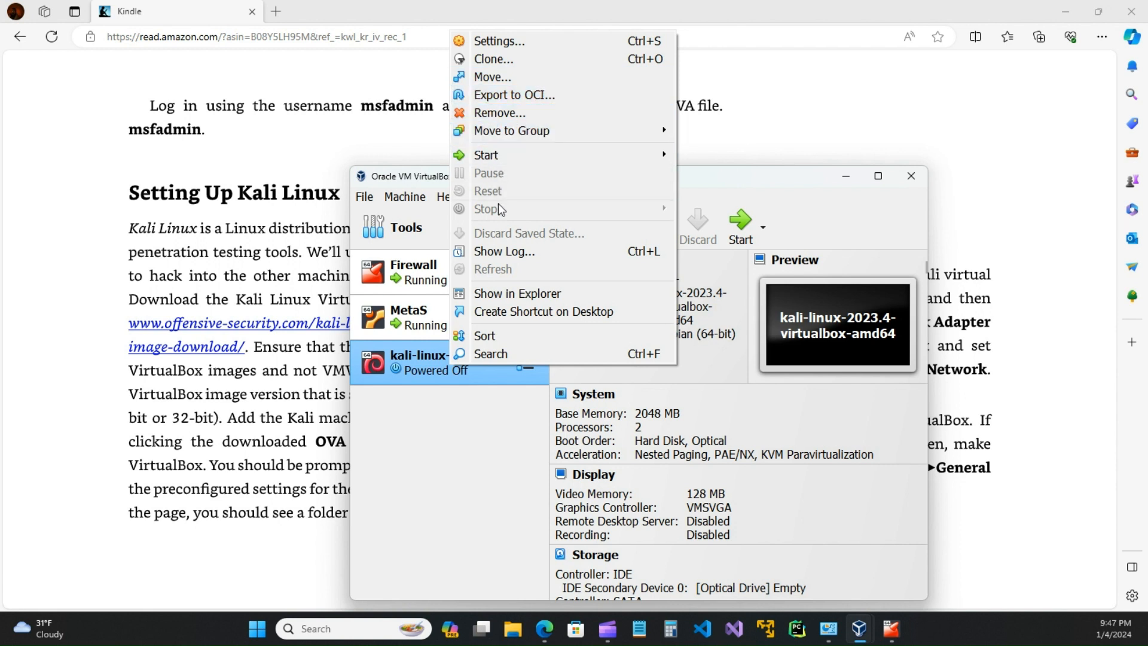
click(483, 416)
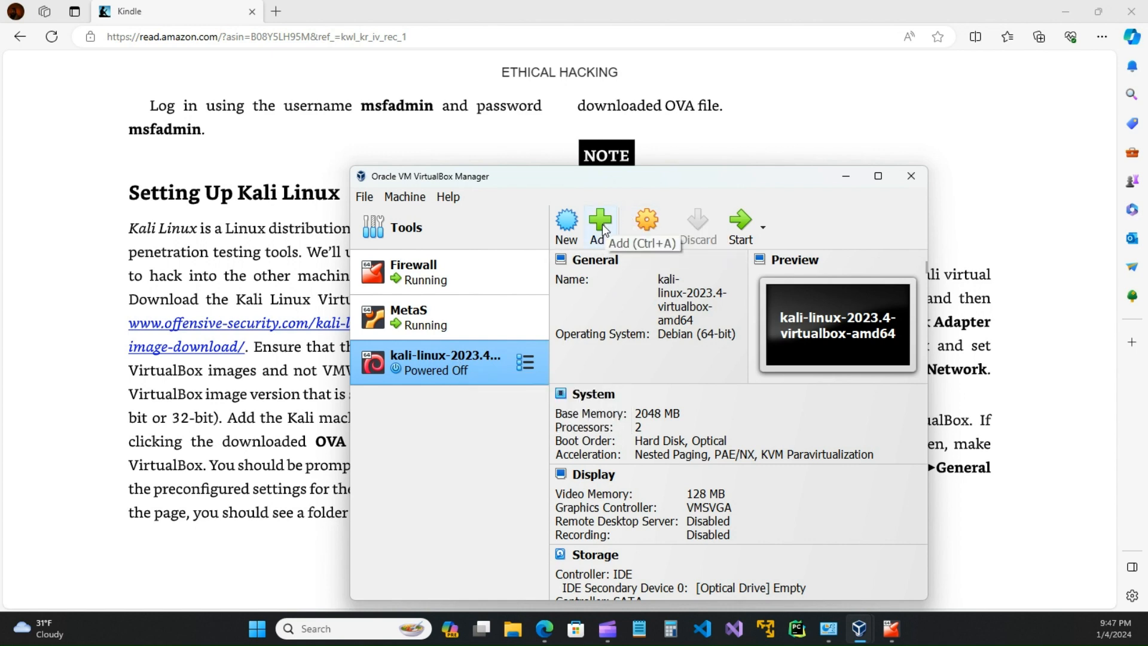
click(568, 230)
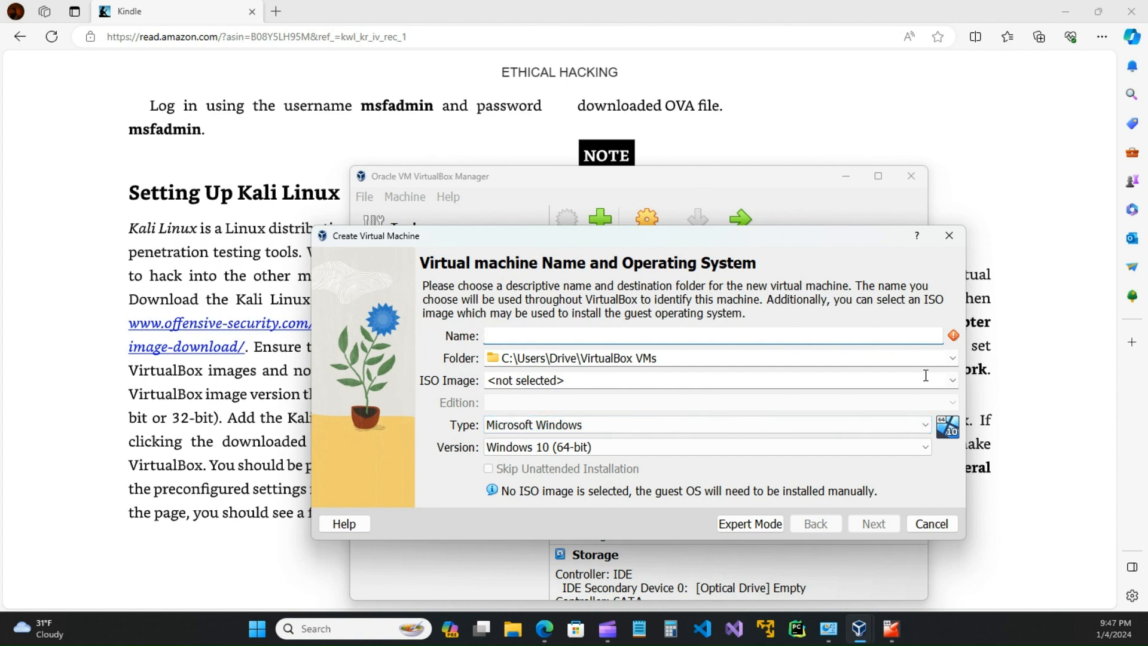
click(954, 385)
click(534, 412)
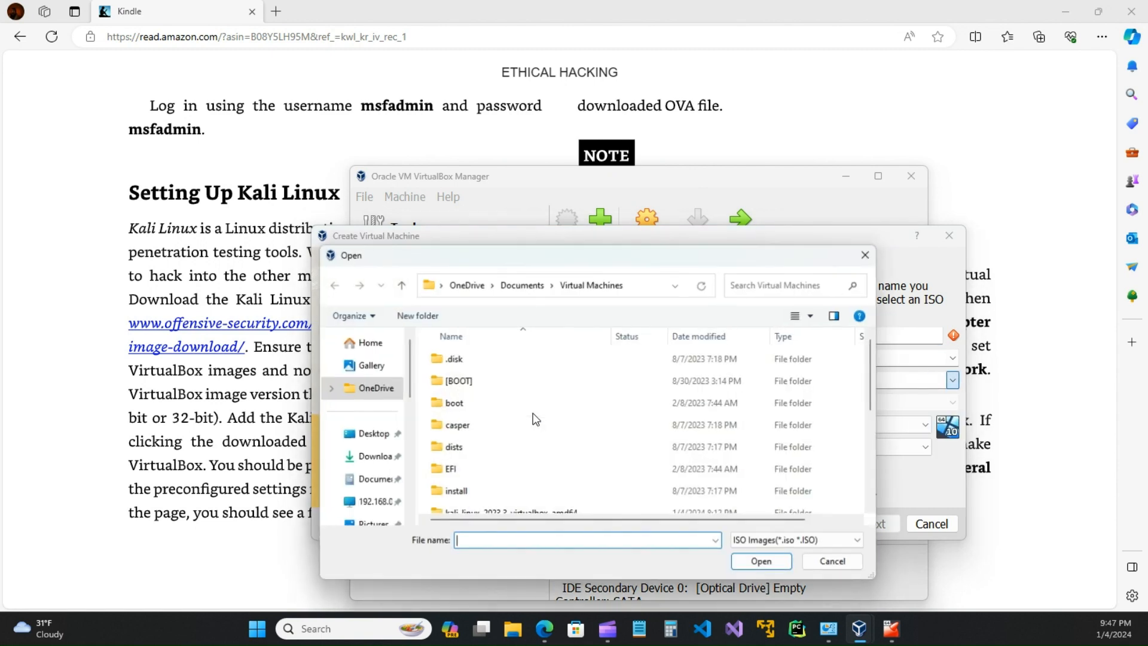
scroll(478, 371, down, 3)
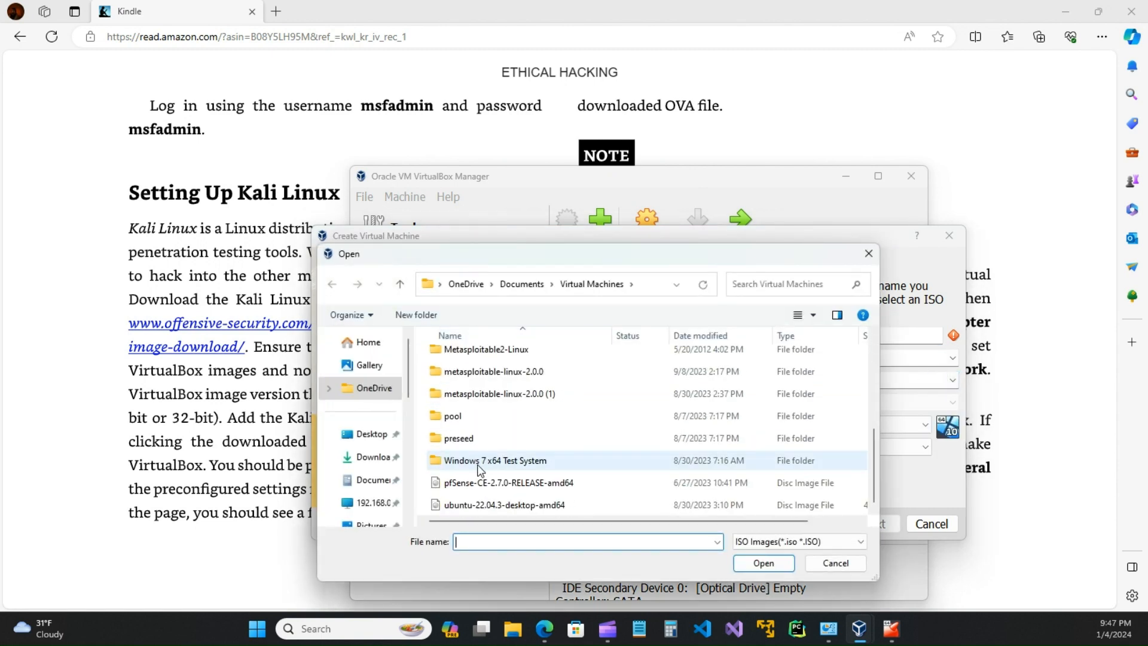
scroll(470, 401, up, 2)
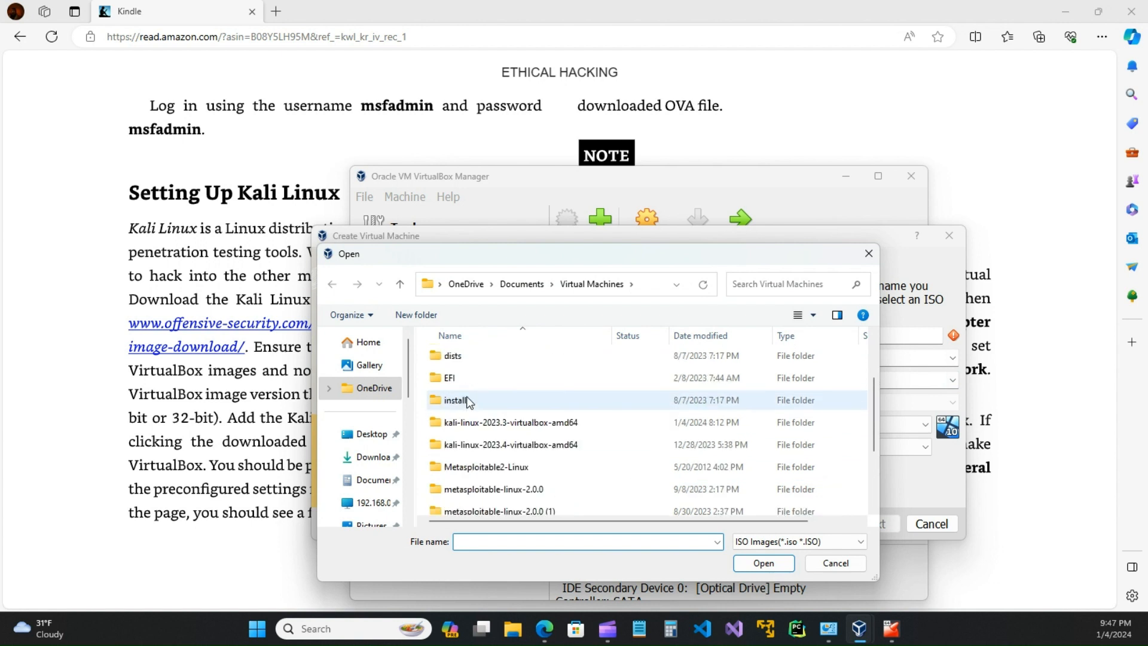
double_click(476, 444)
double_click(480, 362)
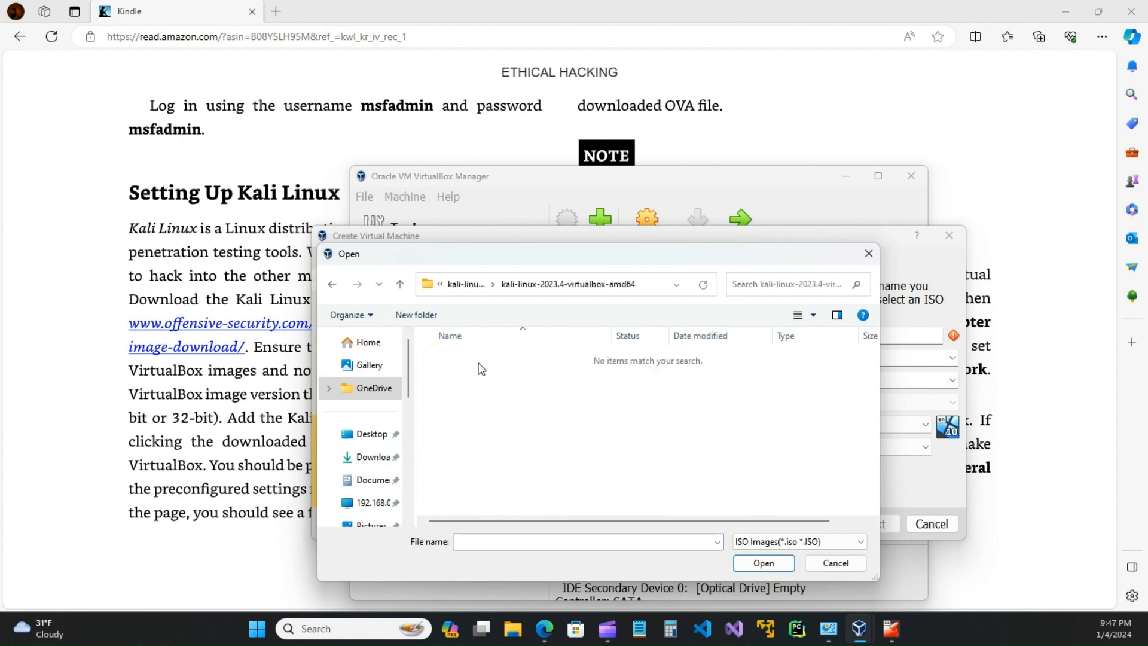
click(860, 542)
click(862, 543)
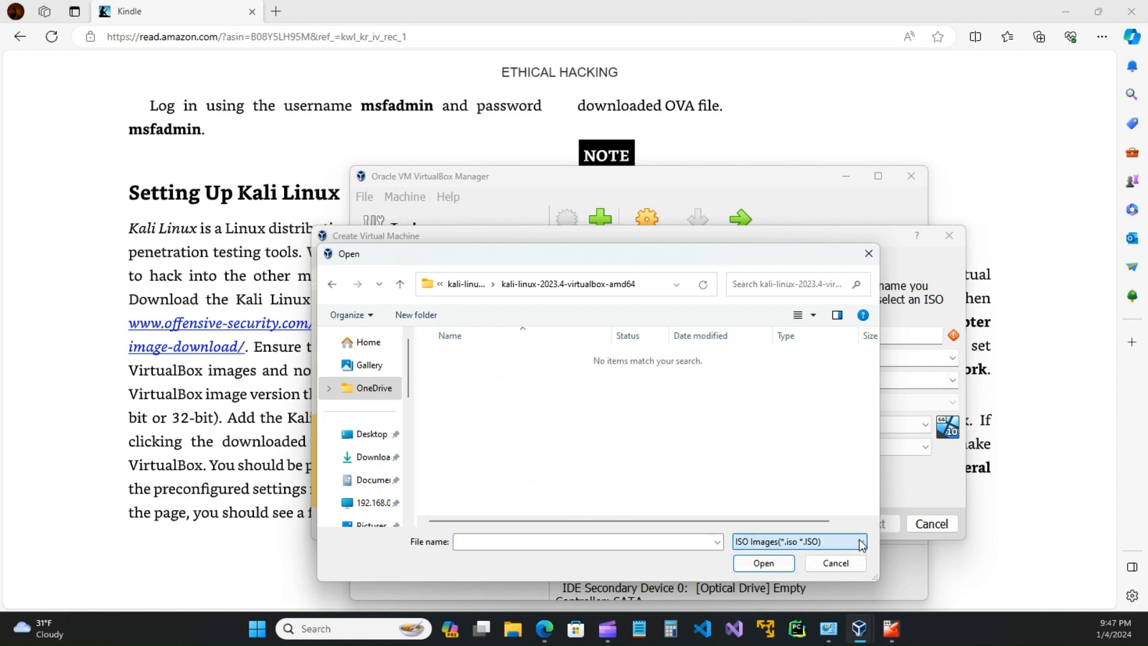
click(868, 254)
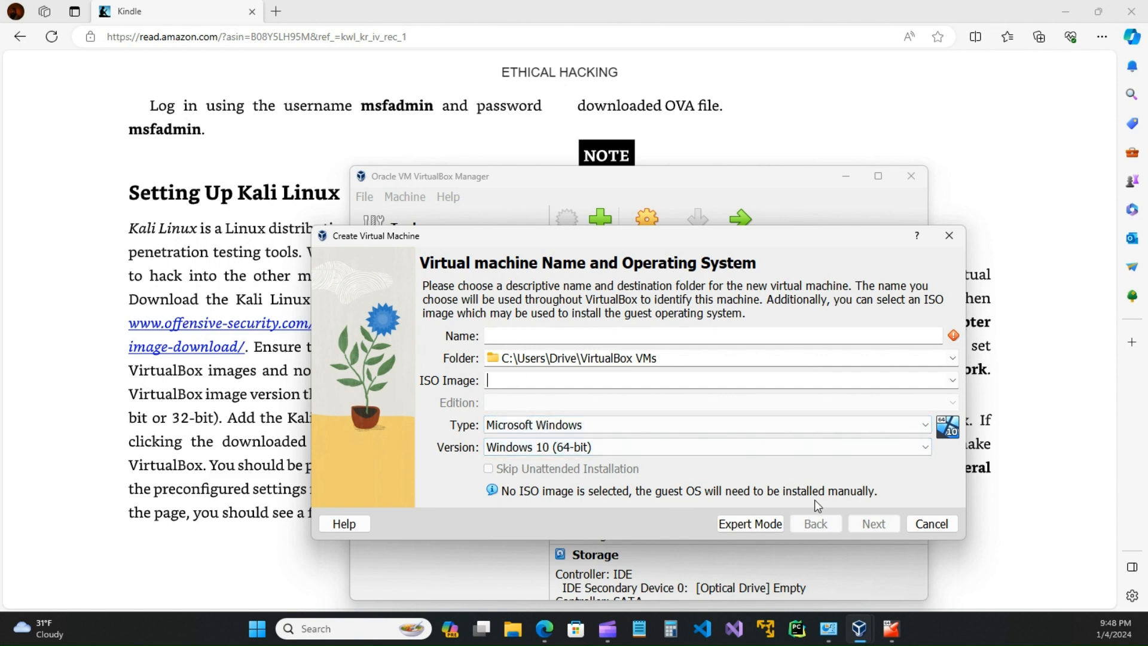
click(932, 524)
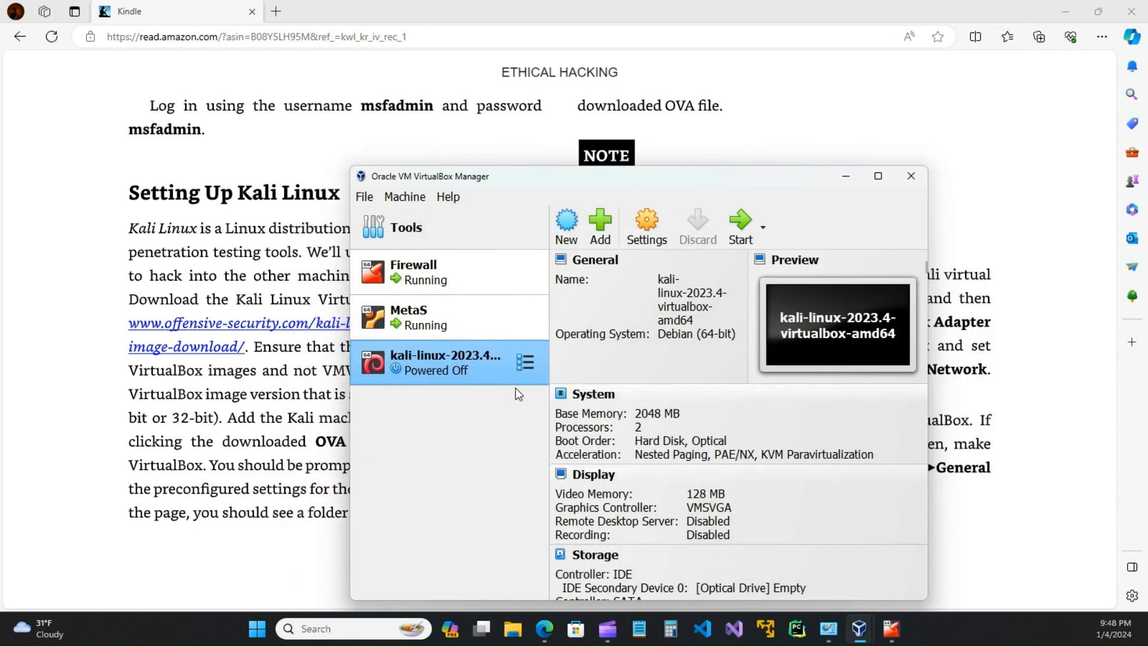
Step: Start the kali-linux VM, dismiss the auto-capture notice, and move its window down-left
click(440, 323)
click(466, 356)
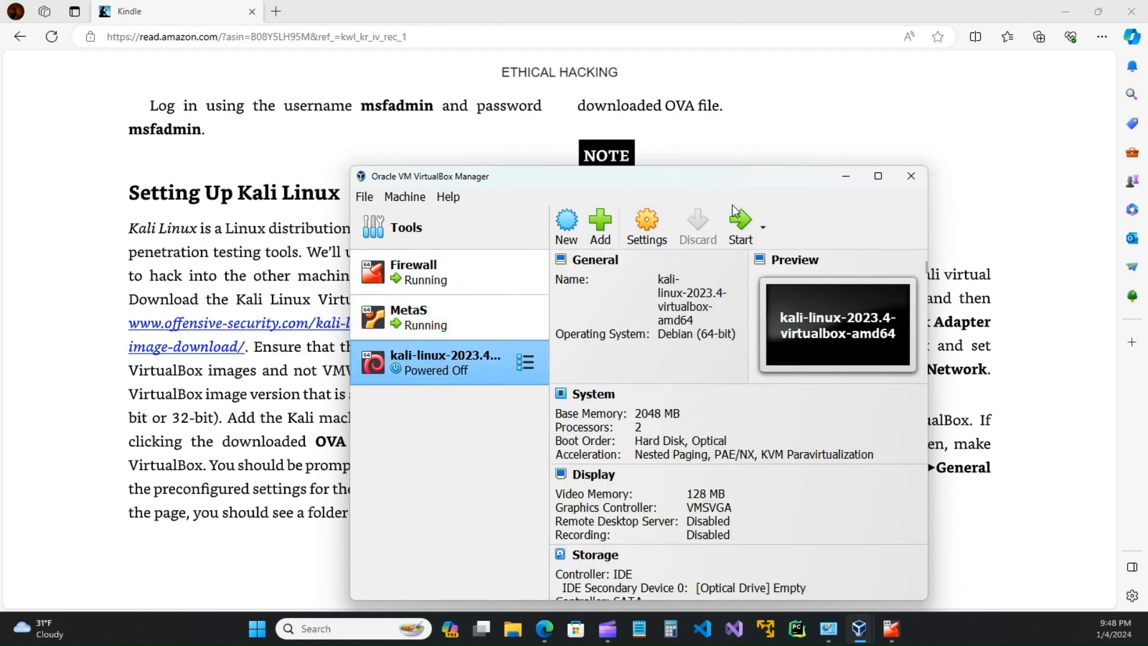
click(742, 225)
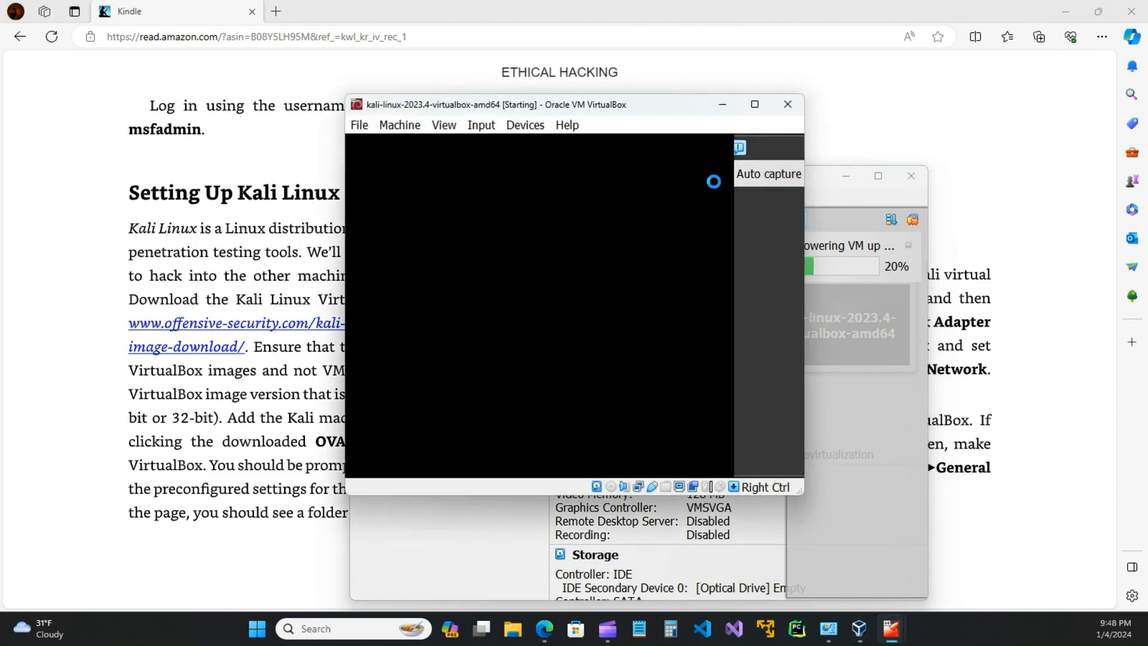
click(786, 174)
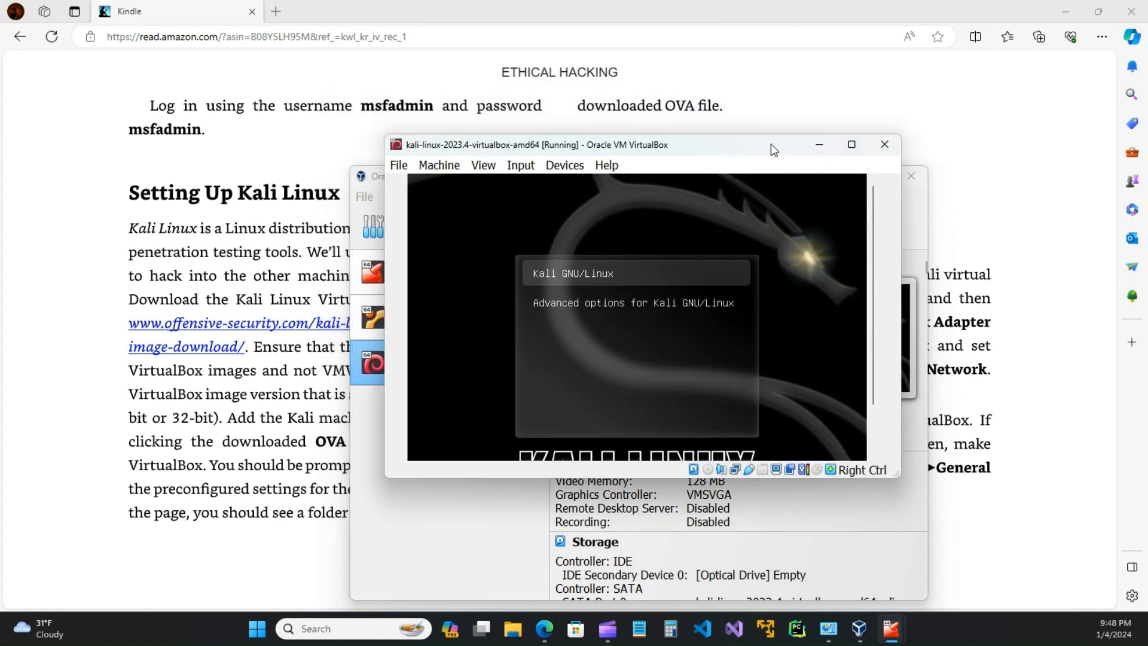
drag(771, 143, 699, 459)
click(647, 232)
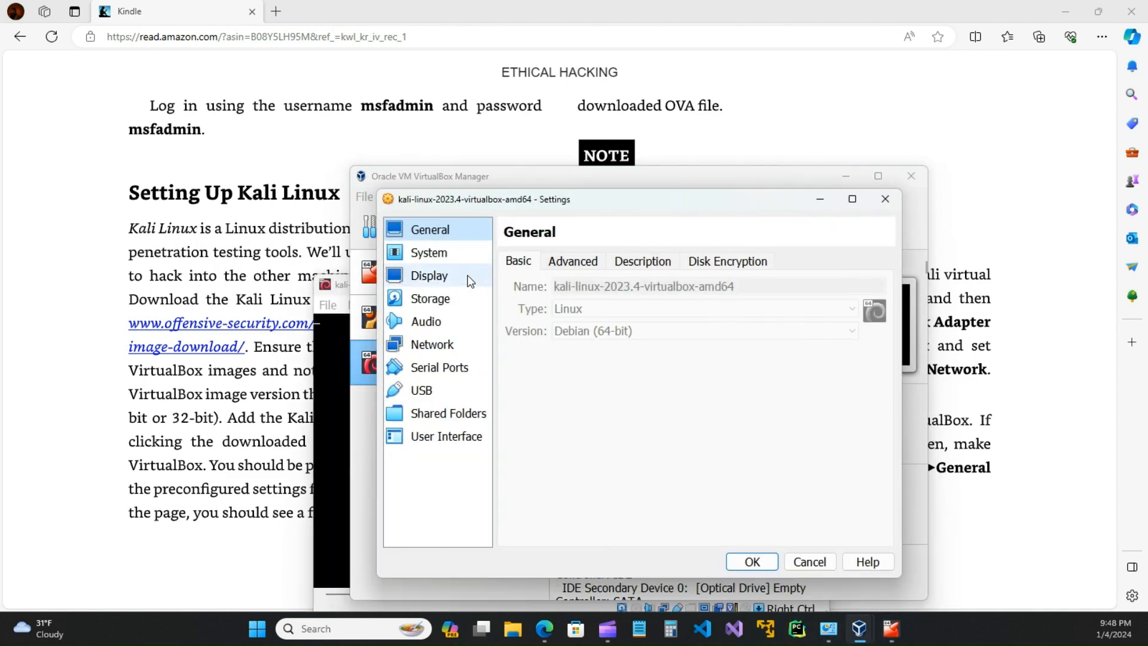
click(426, 252)
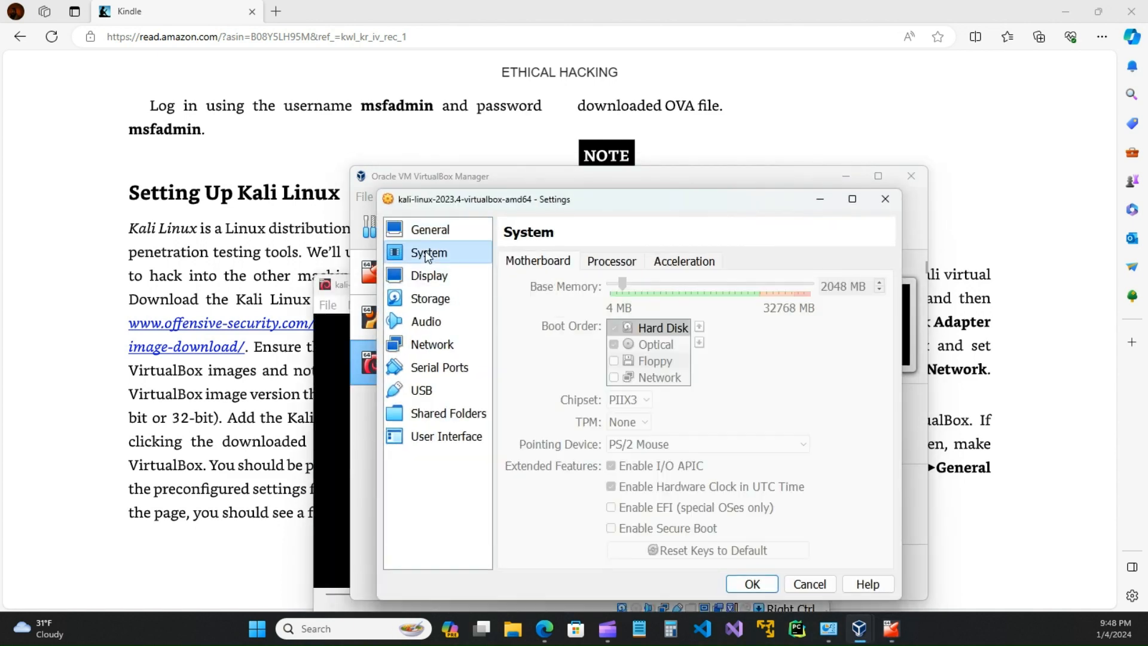
click(633, 263)
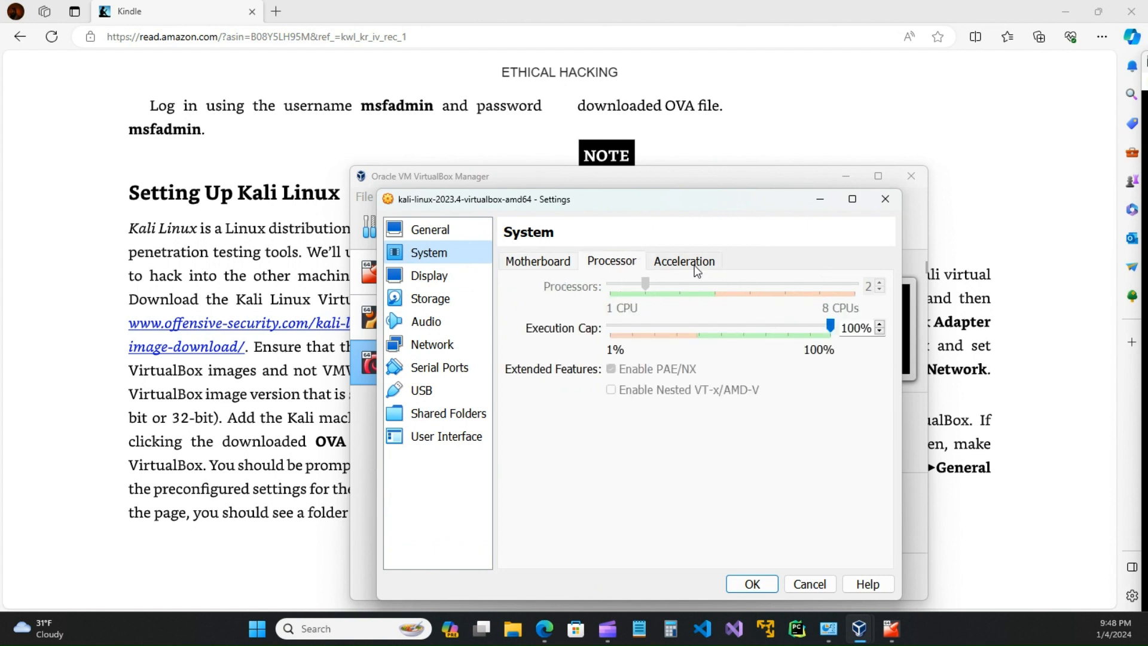
click(539, 263)
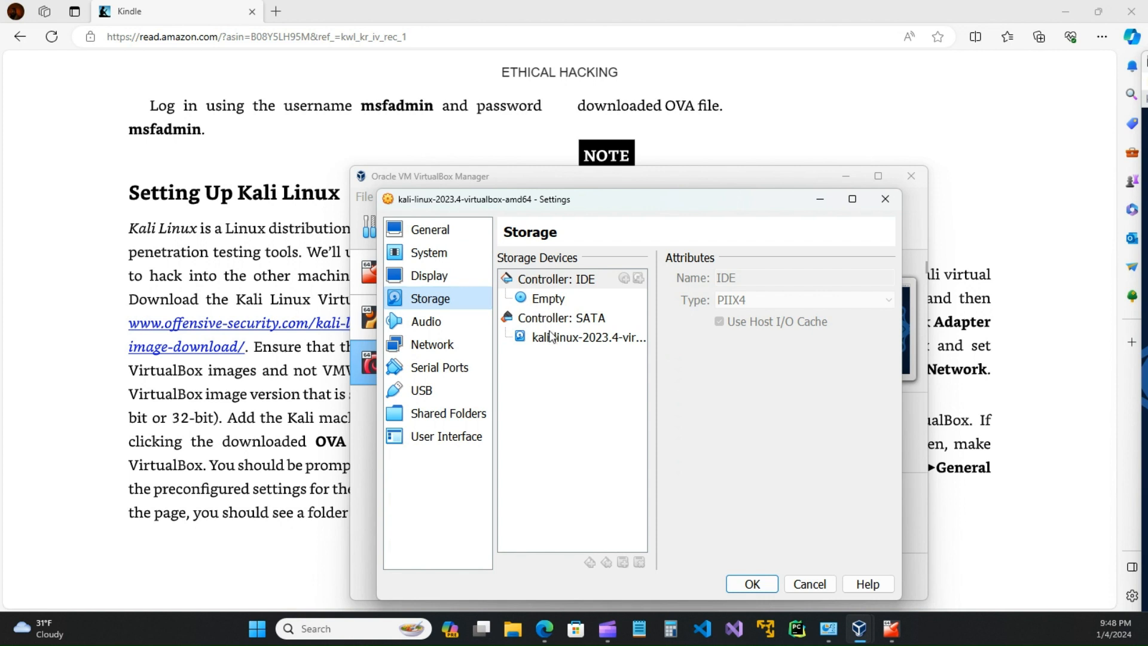
click(554, 339)
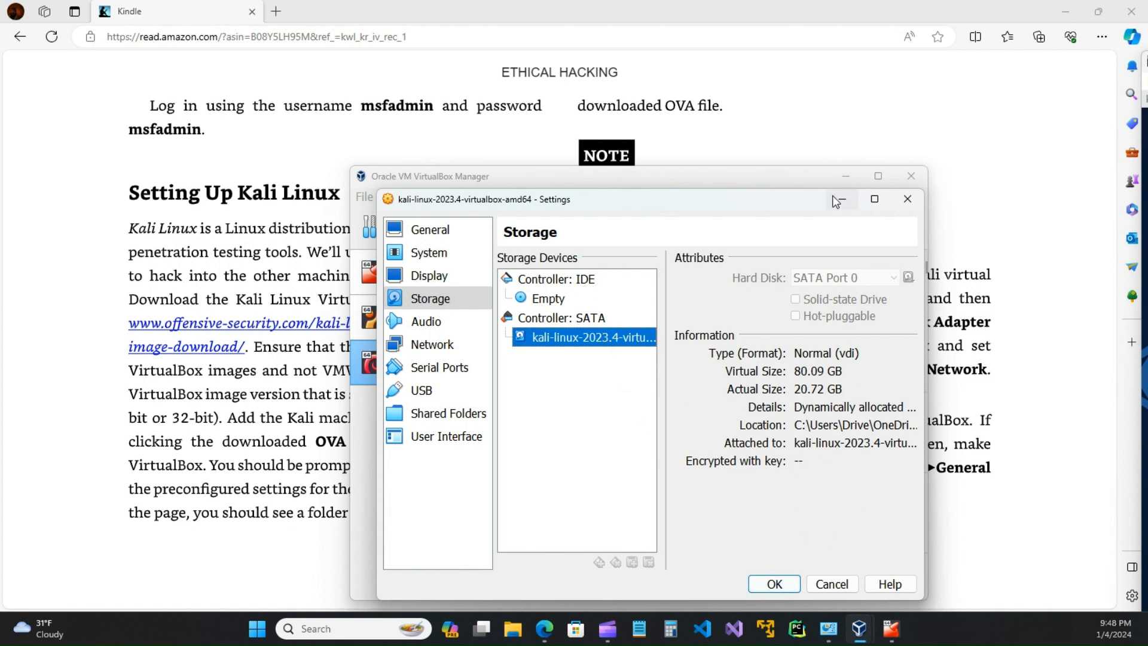
click(908, 199)
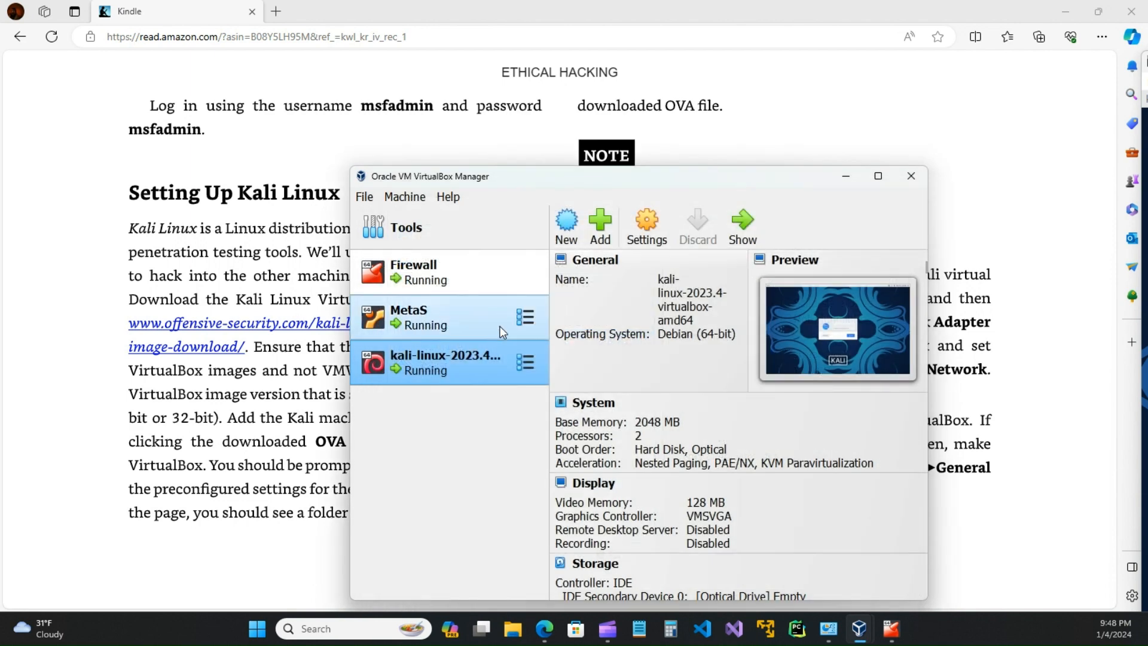
Step: Centre the Kali VM window and log in with the Kali username and password
drag(702, 177, 694, 113)
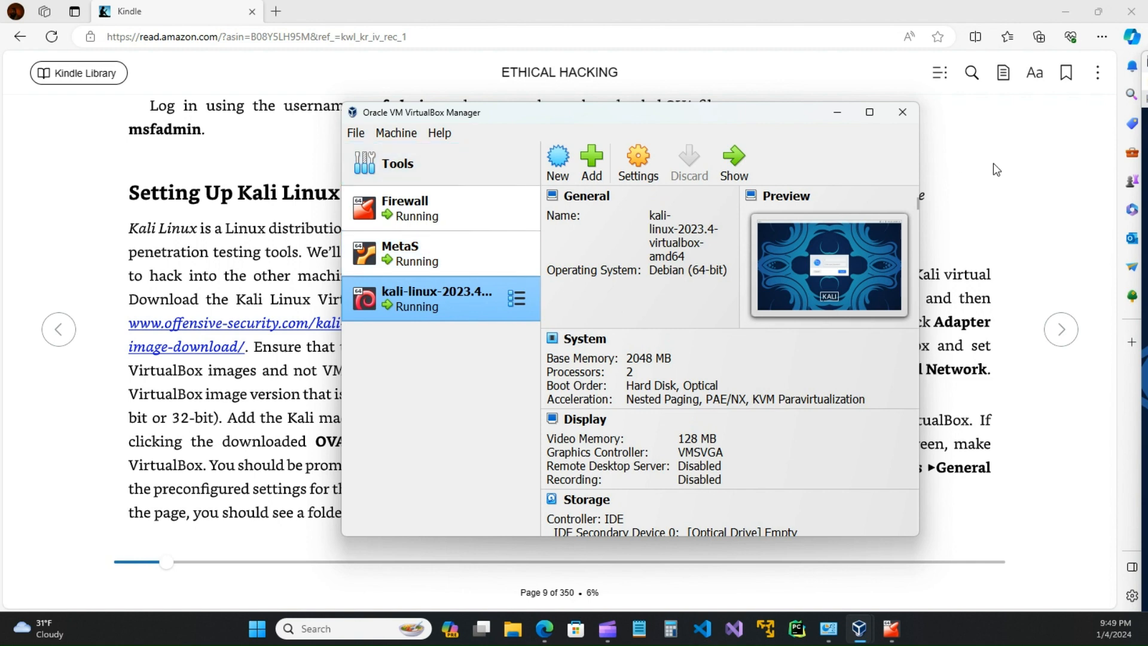
drag(1146, 61, 577, 52)
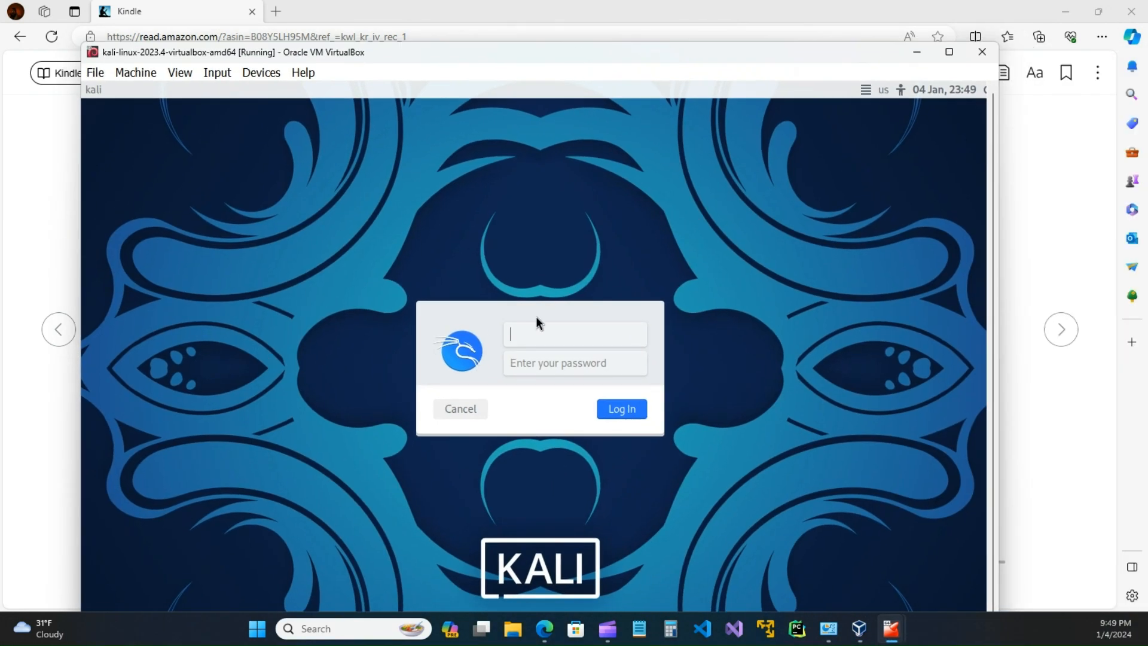
text(kali)
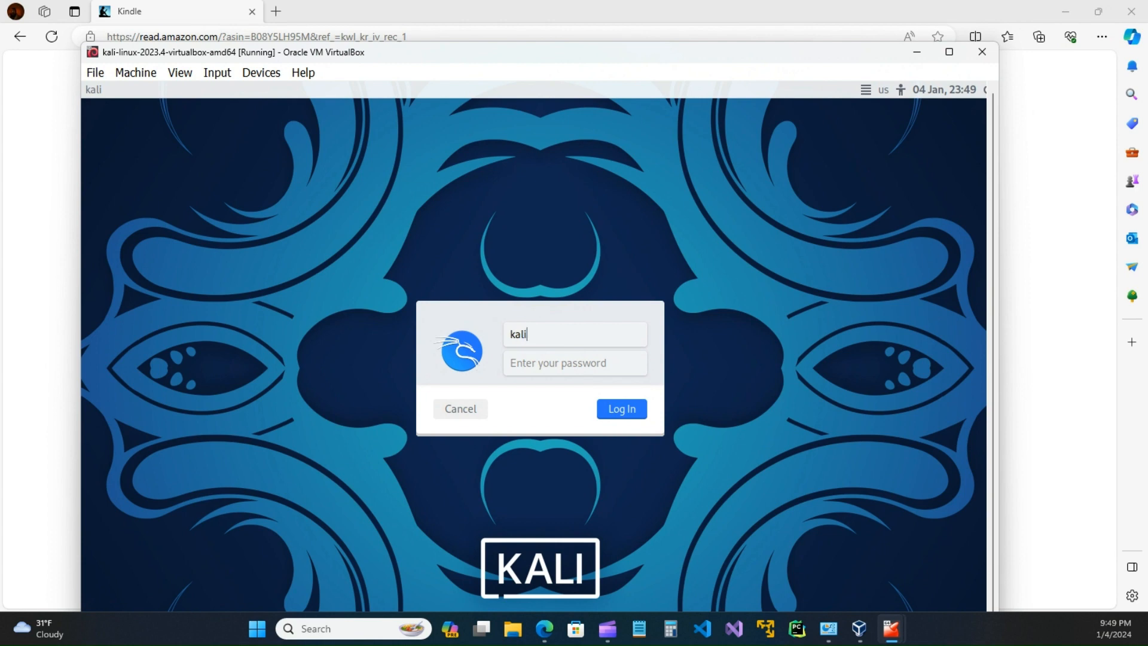
key(Tab)
text(kali)
key(Return)
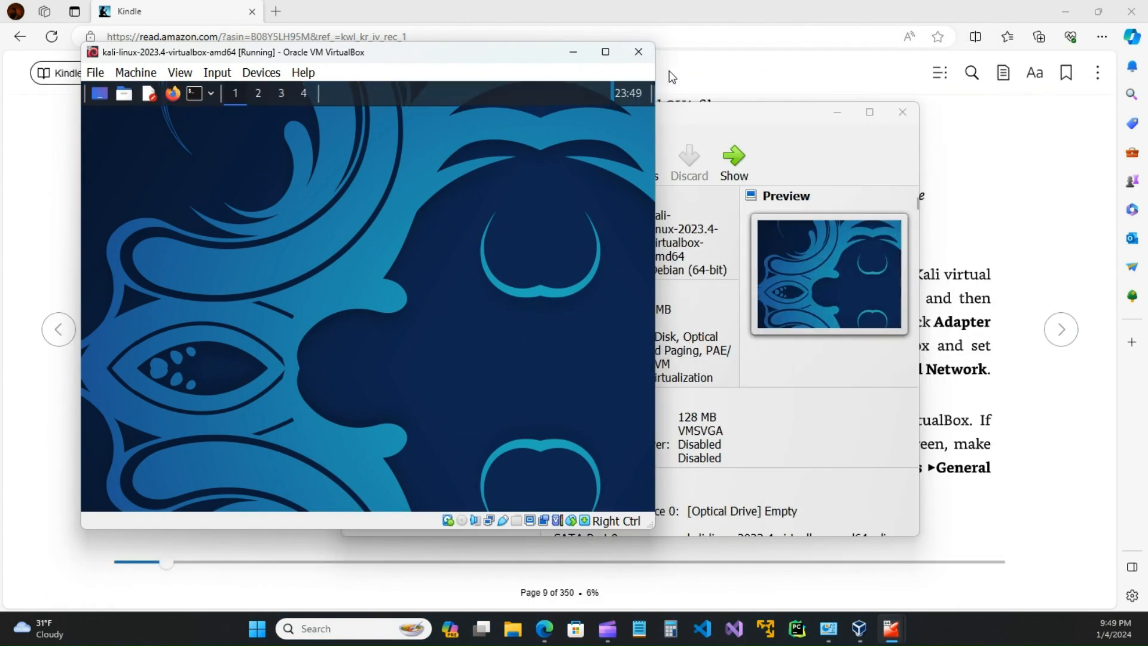
Step: Switch the Kali VM window to full-screen mode via the View menu
click(607, 51)
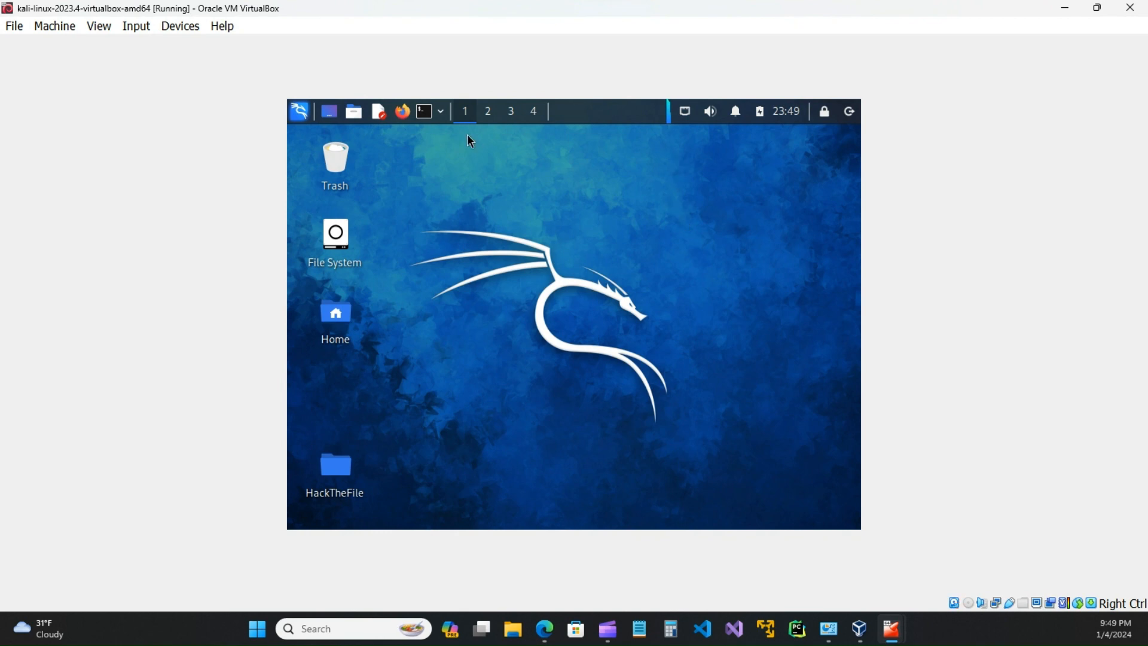
click(108, 31)
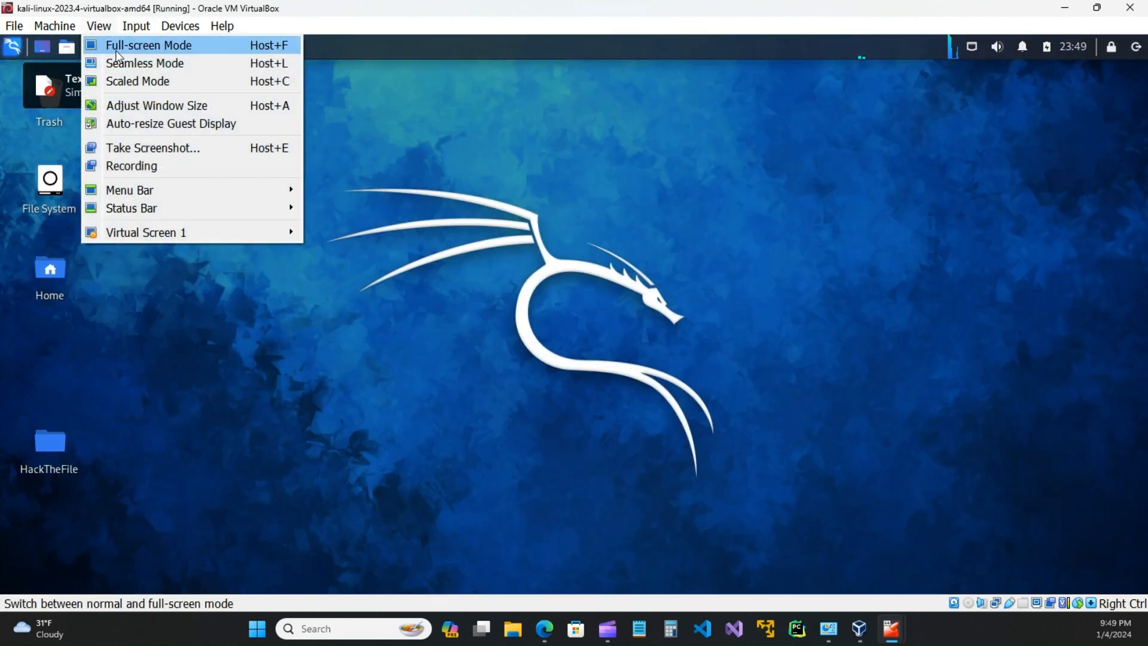
click(125, 46)
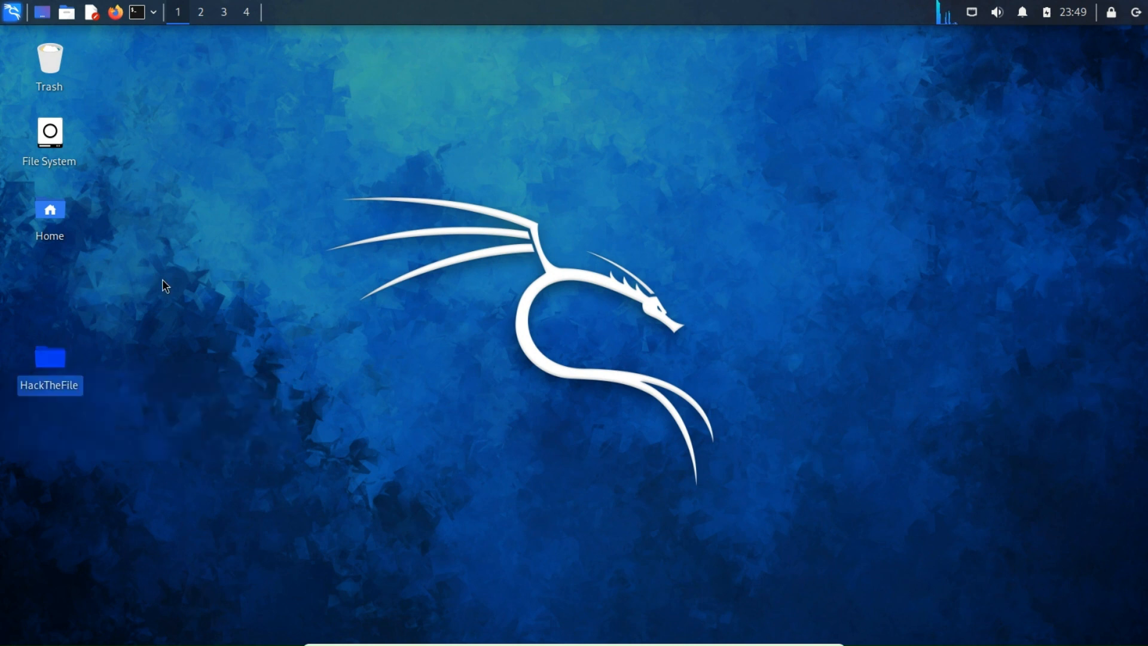
Step: Open and close the HackTheFile folder on the Kali desktop, then minimize the VM
click(391, 217)
double_click(50, 359)
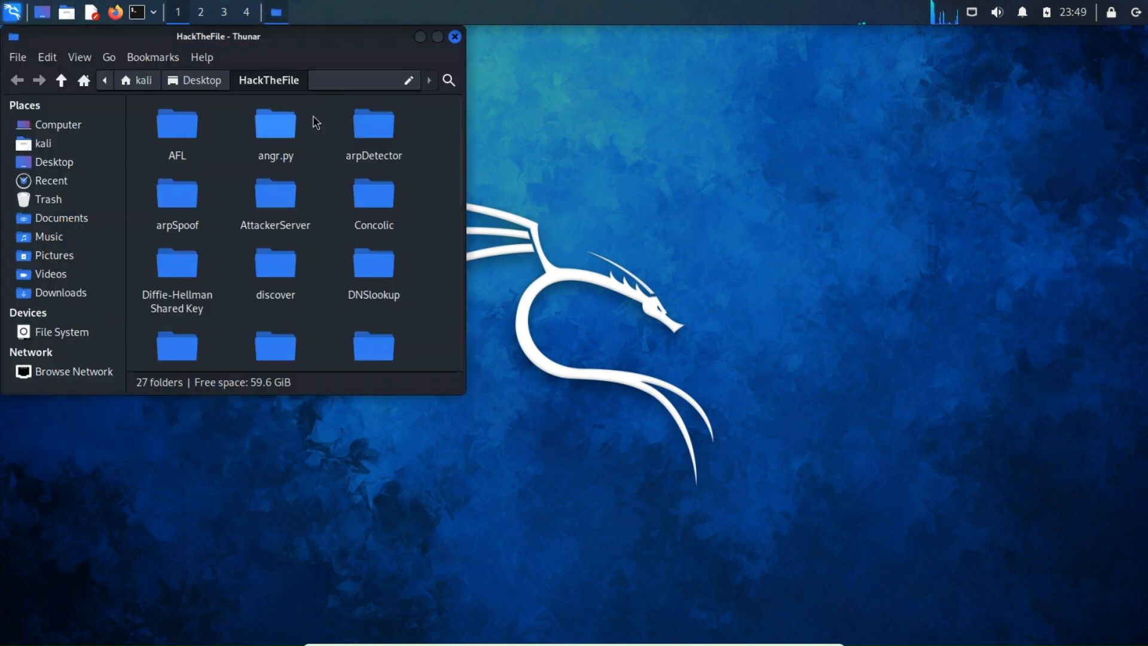
click(455, 37)
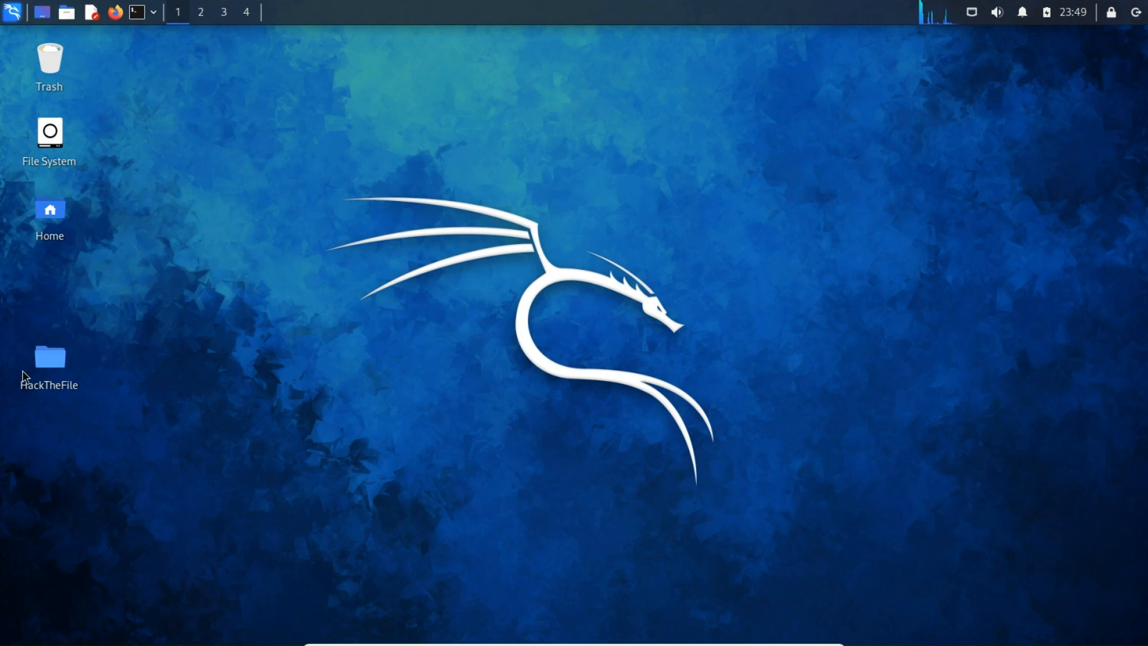
drag(115, 360, 37, 407)
click(217, 350)
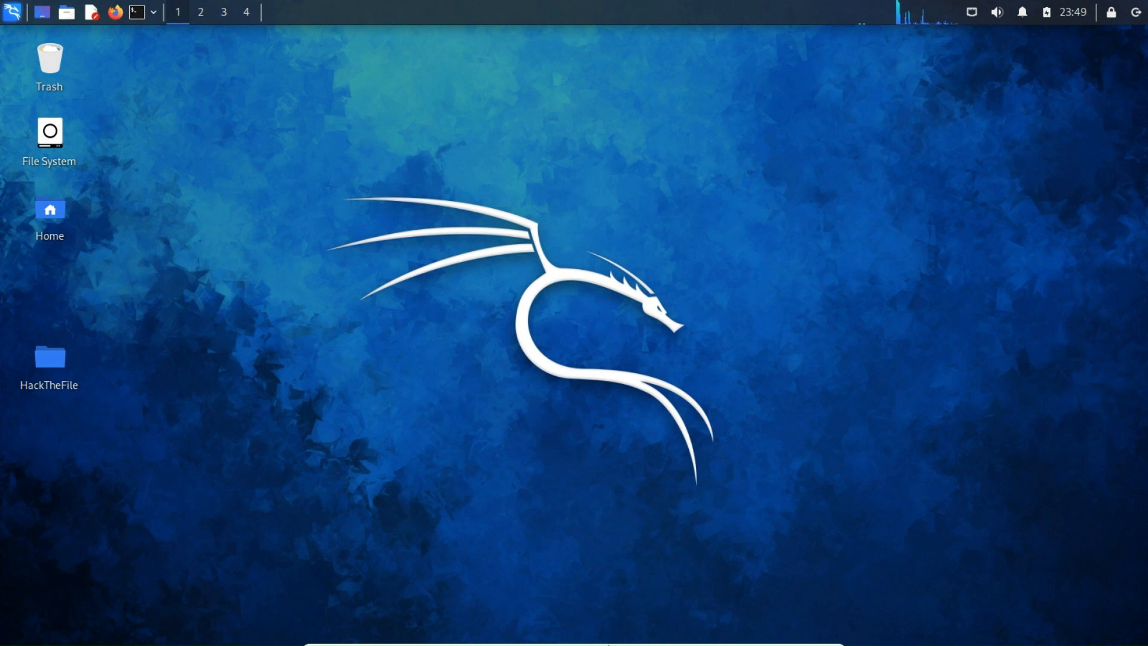
mouse_move(609, 644)
click(802, 637)
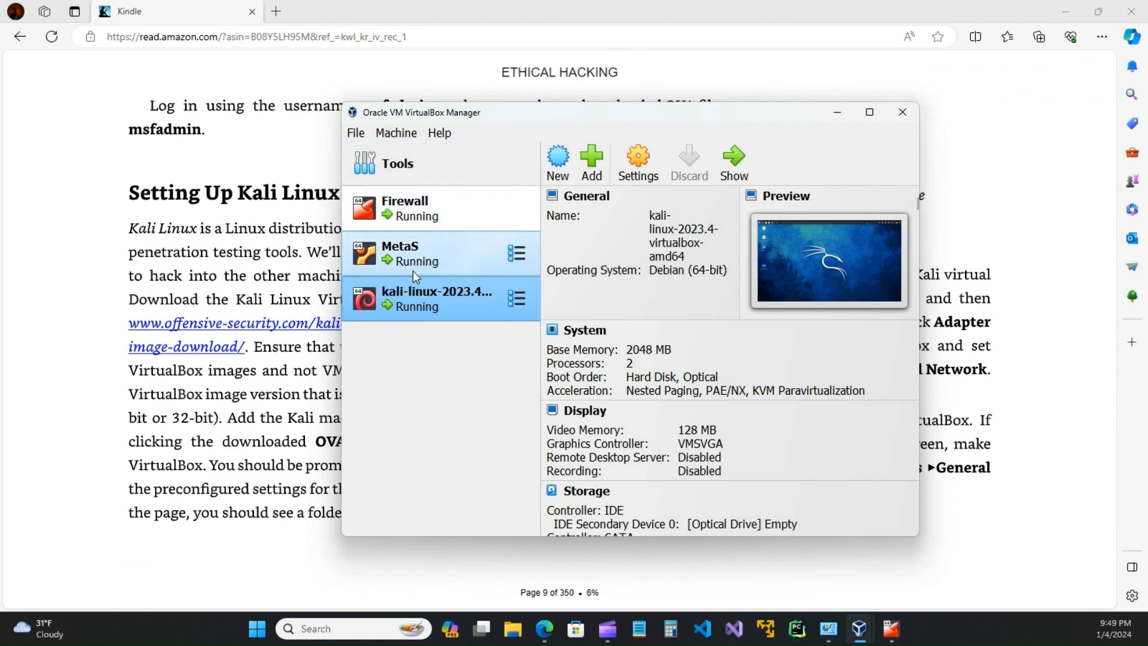
Step: Check the MetaS and Firewall VMs' details and shift the Manager window lower-left
click(421, 254)
click(425, 216)
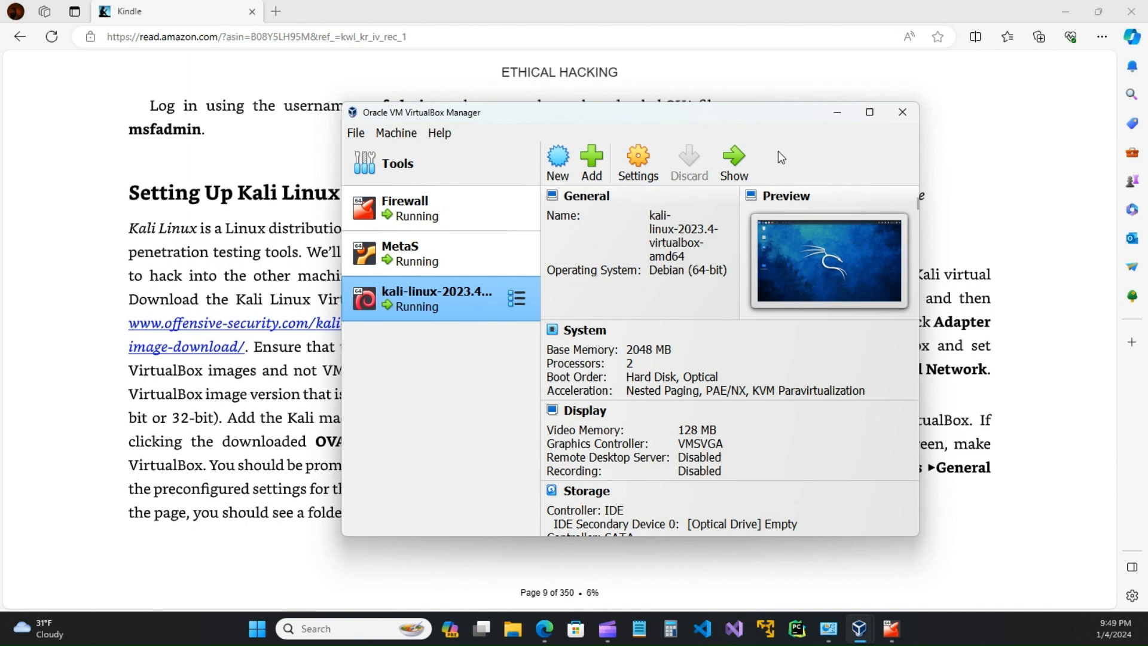
drag(684, 113, 641, 134)
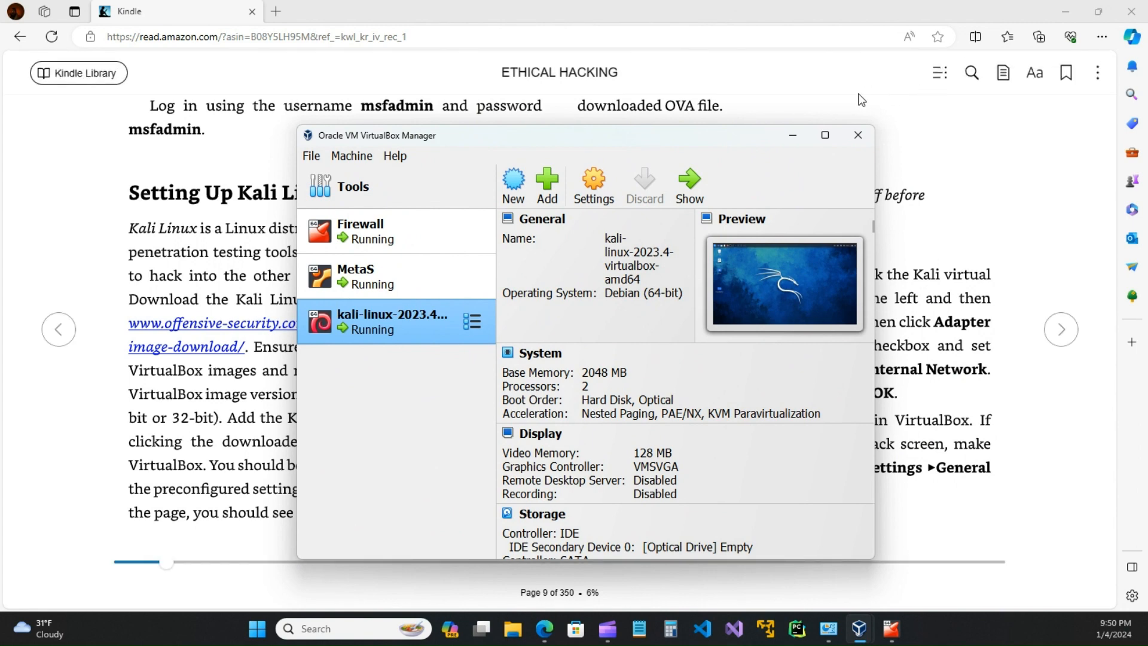
Step: Turn the Kindle book to page 10 and follow the ubuntu.com/download/desktop link
click(986, 177)
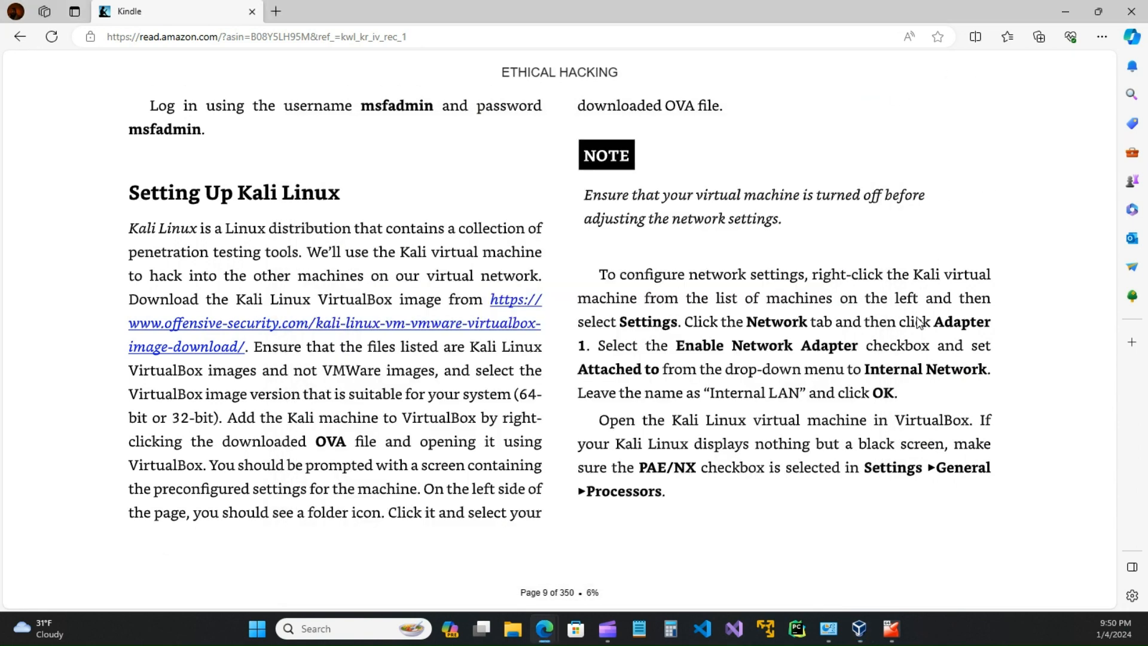
mouse_move(1026, 330)
click(1062, 334)
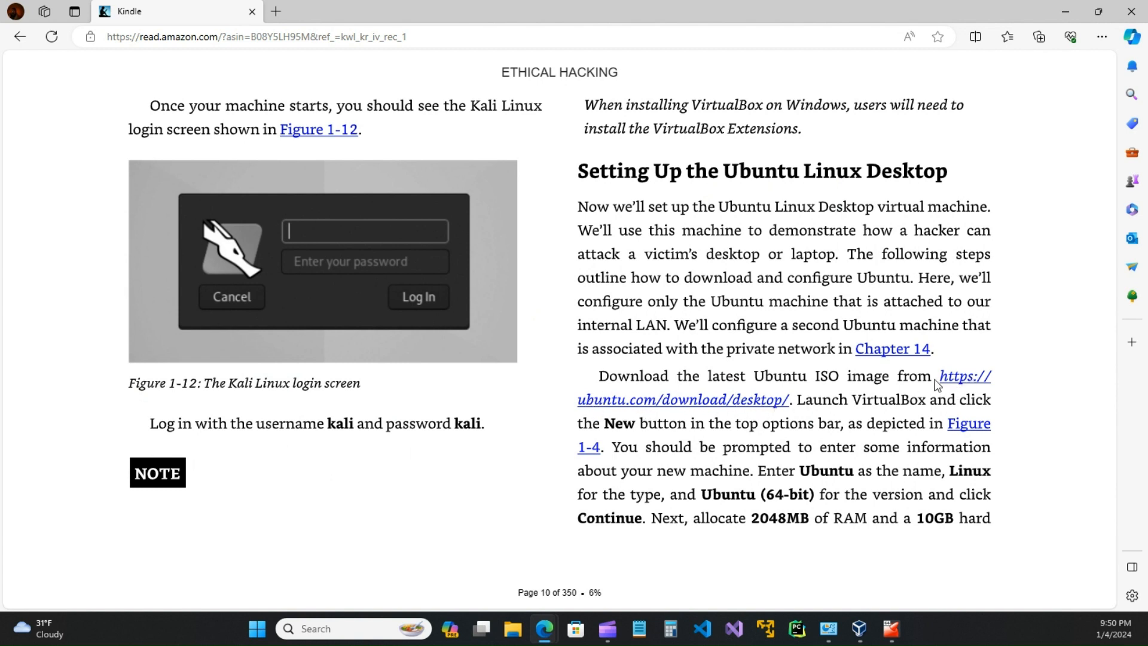
click(971, 378)
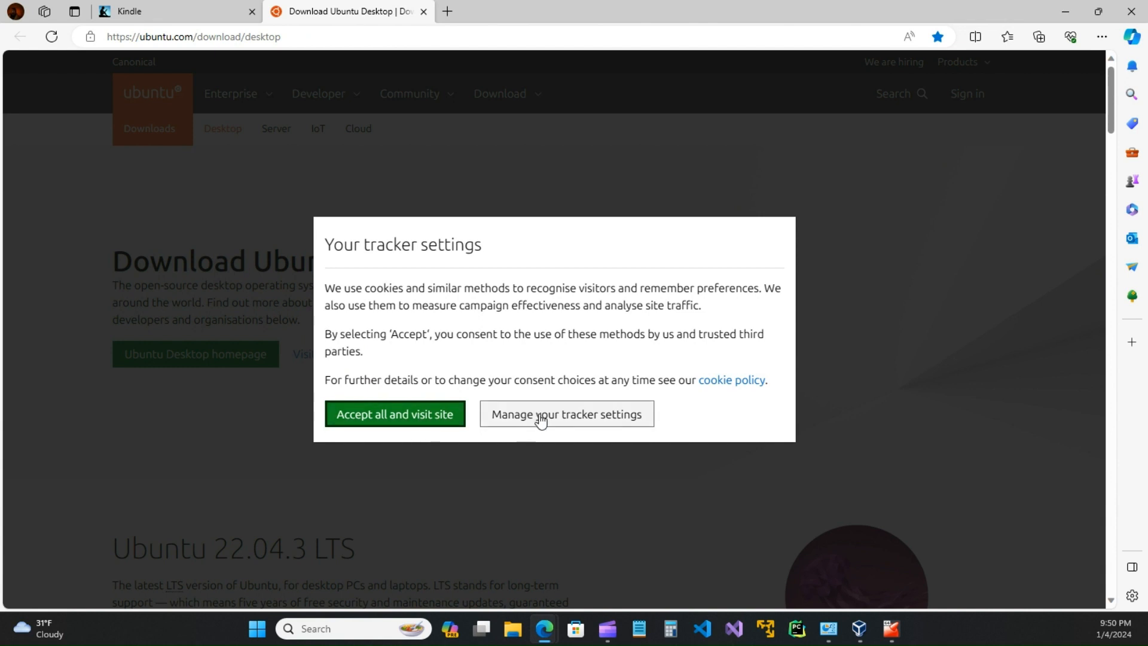
Step: Accept all trackers on ubuntu.com and inspect the site's secure connection details
click(417, 416)
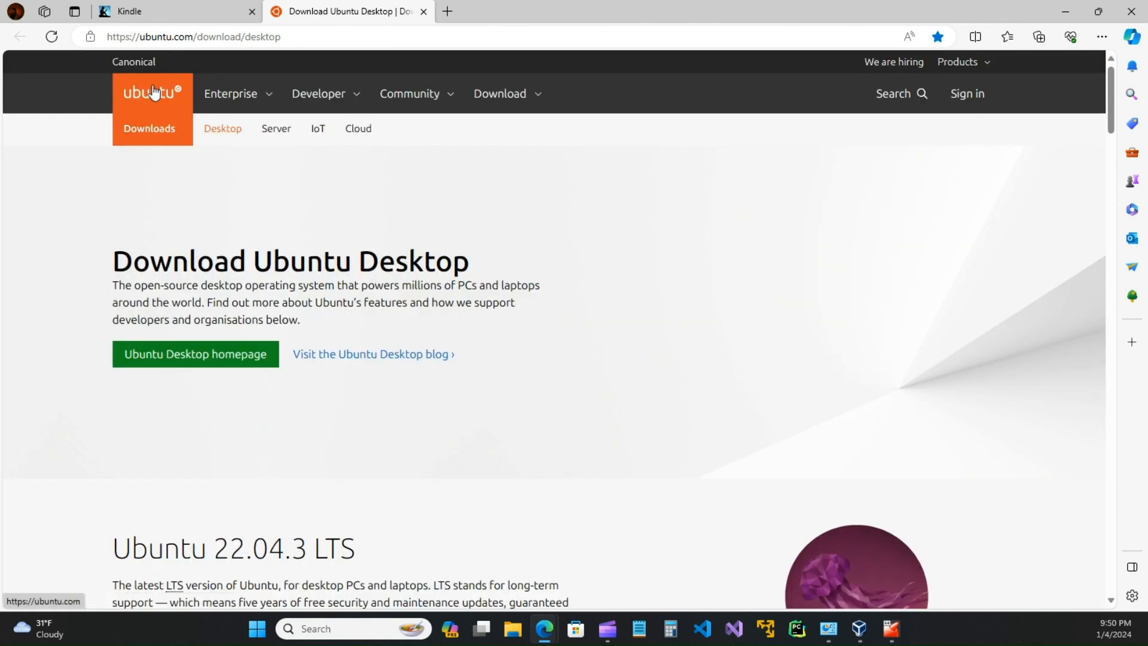
click(91, 37)
click(114, 92)
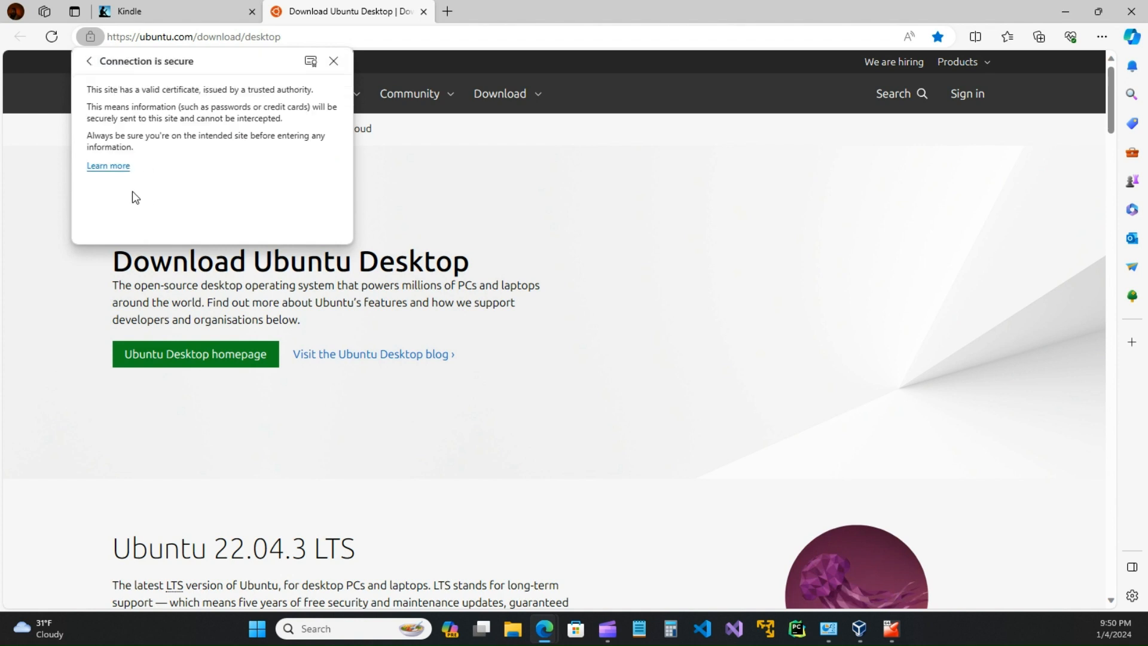
click(89, 62)
click(539, 239)
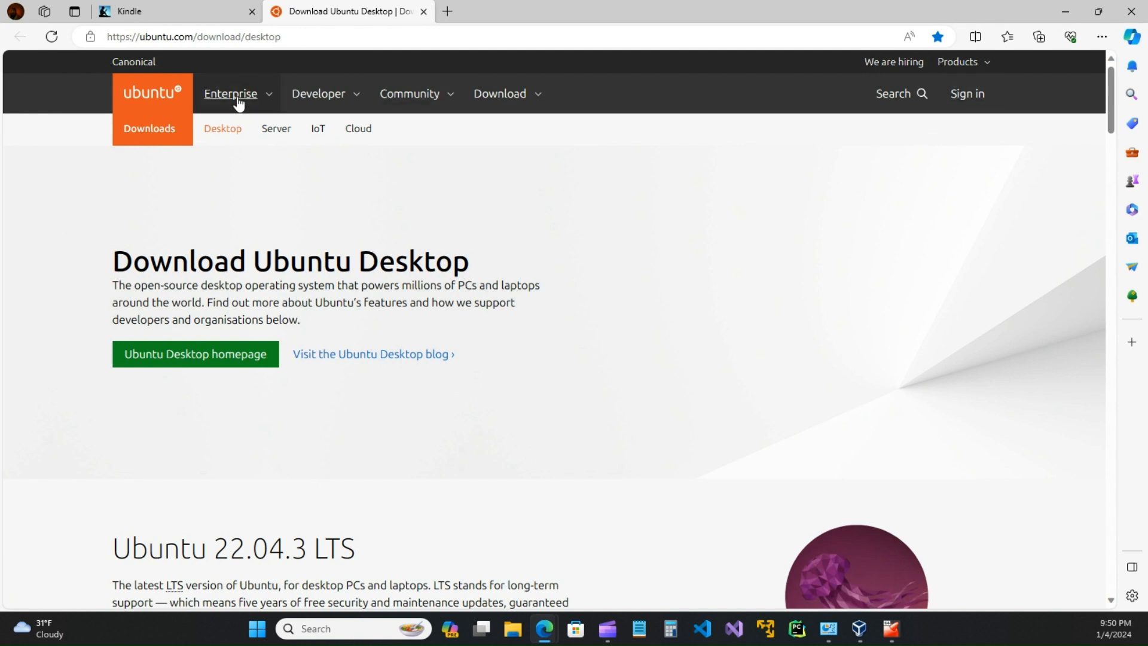
Step: Scroll down the download page and choose the Ubuntu 22.04.3 LTS download
scroll(52, 316, down, 5)
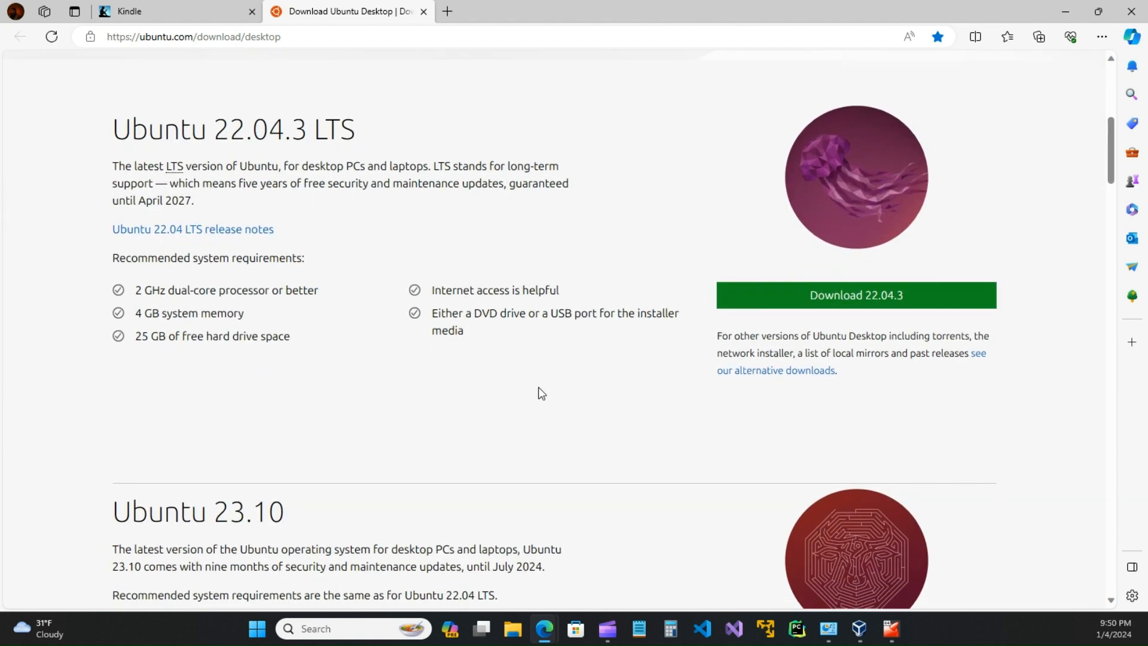
scroll(601, 359, down, 2)
scroll(606, 359, up, 3)
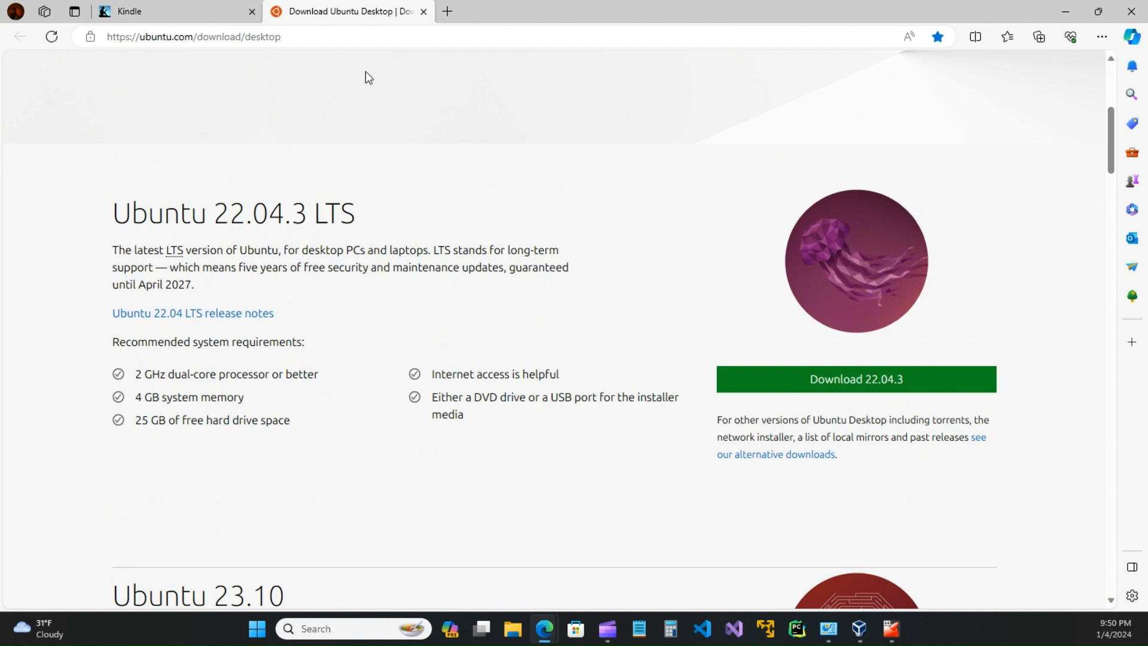
scroll(659, 300, down, 3)
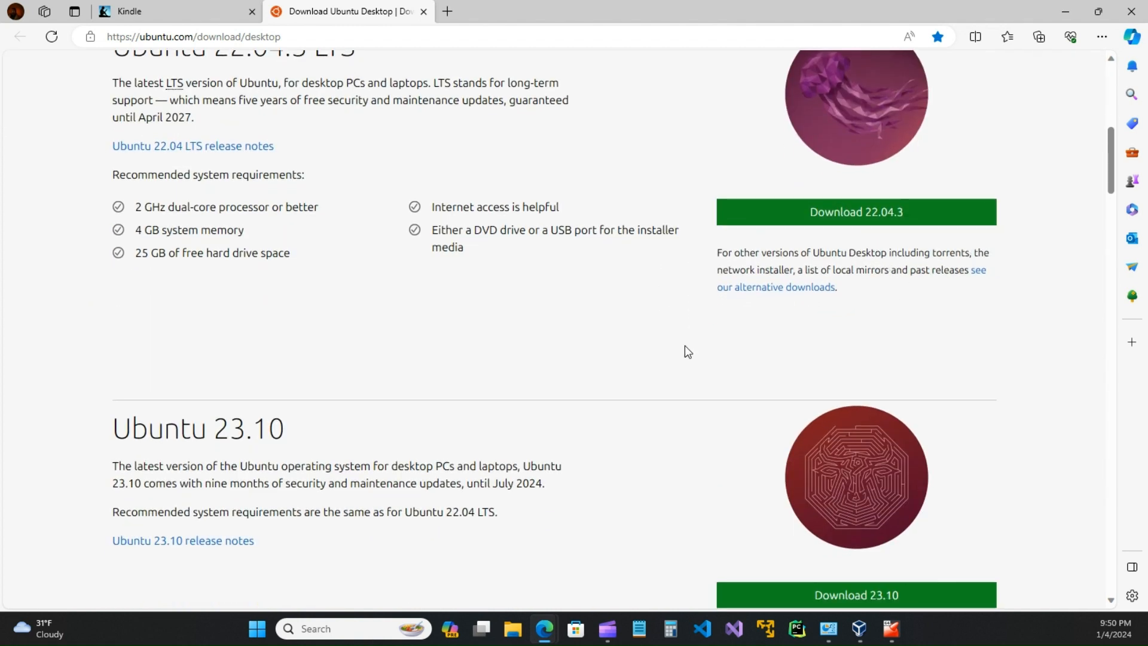
scroll(684, 346, down, 7)
scroll(682, 346, up, 15)
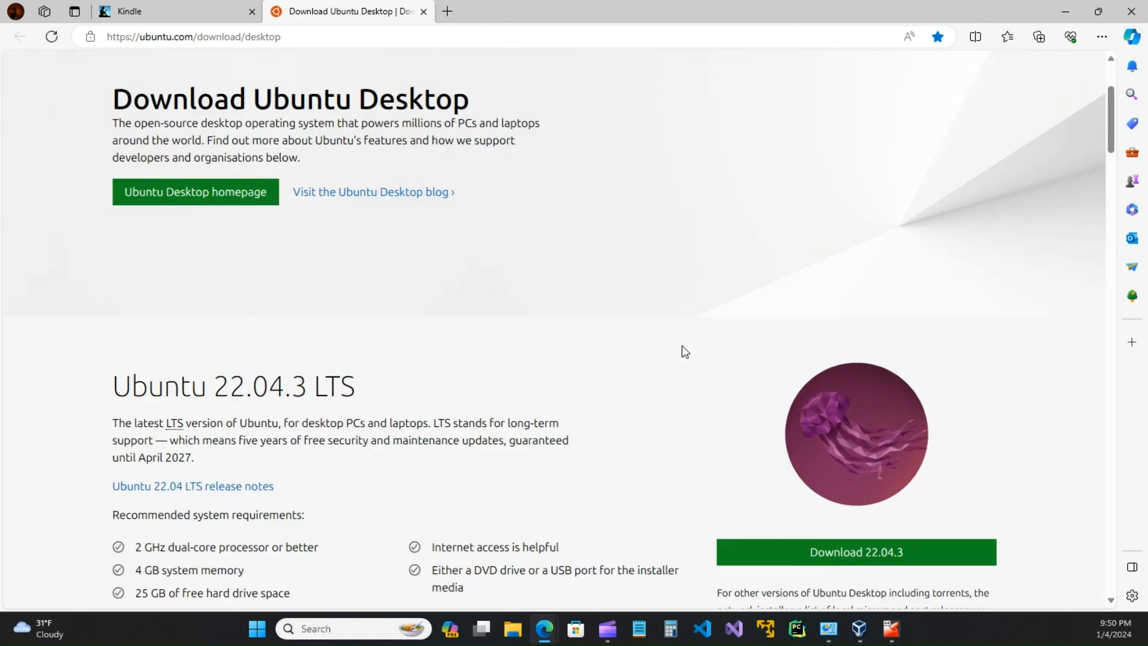
scroll(675, 352, down, 4)
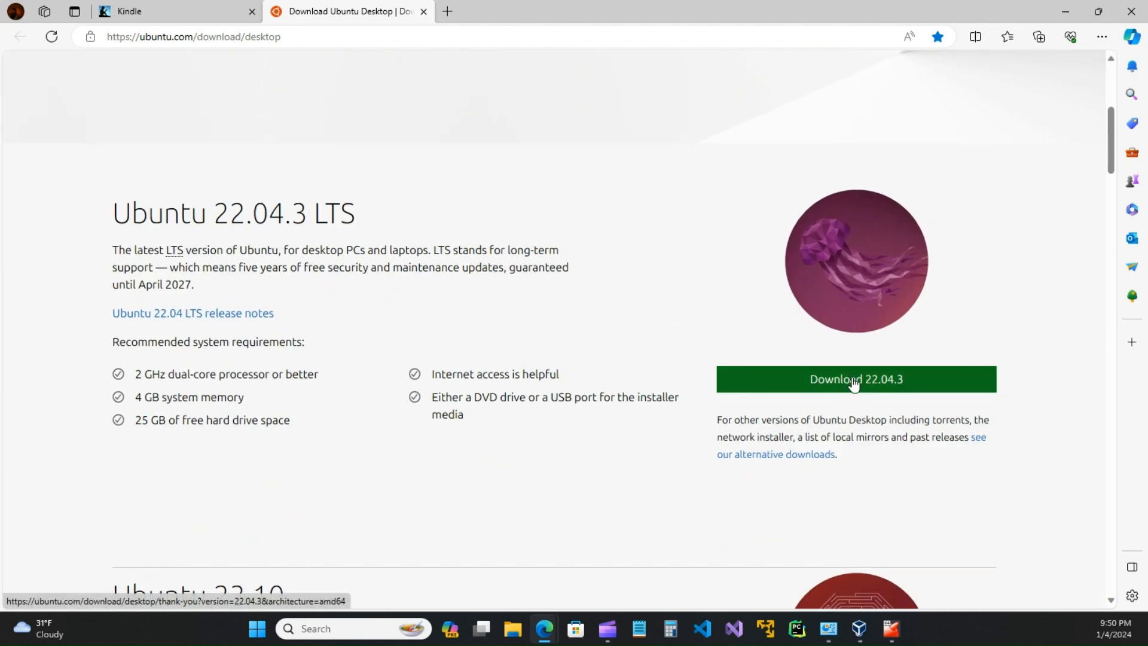
click(423, 12)
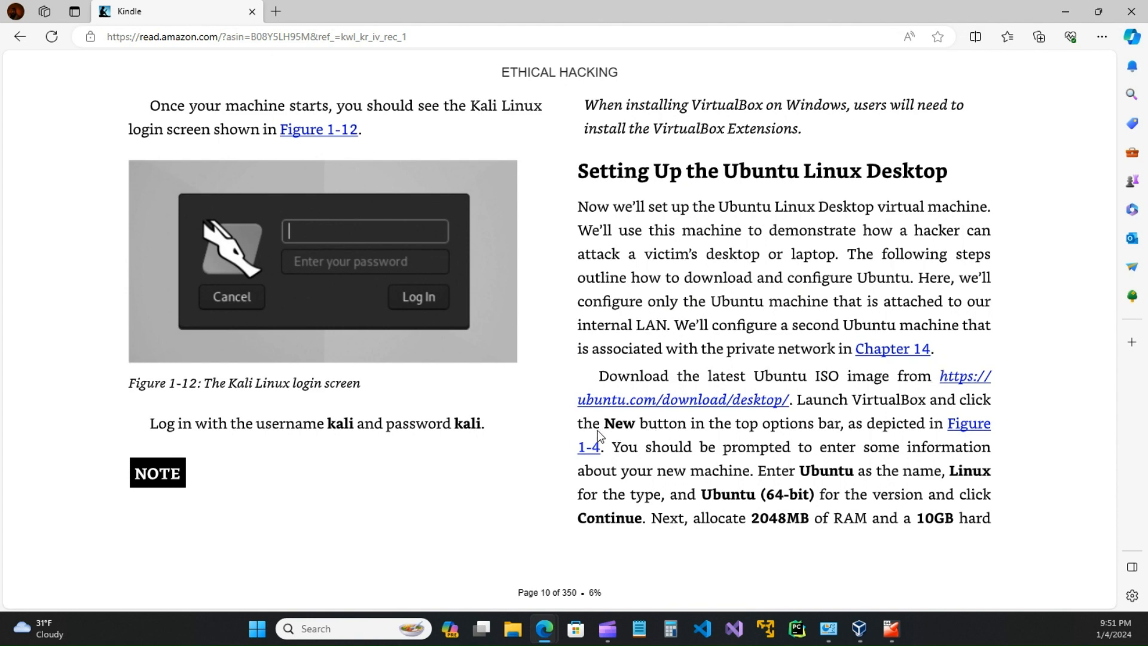
Step: Start a new VM named UbuntuVictim, Linux Ubuntu (64-bit), and advance to the Hardware step
mouse_move(859, 628)
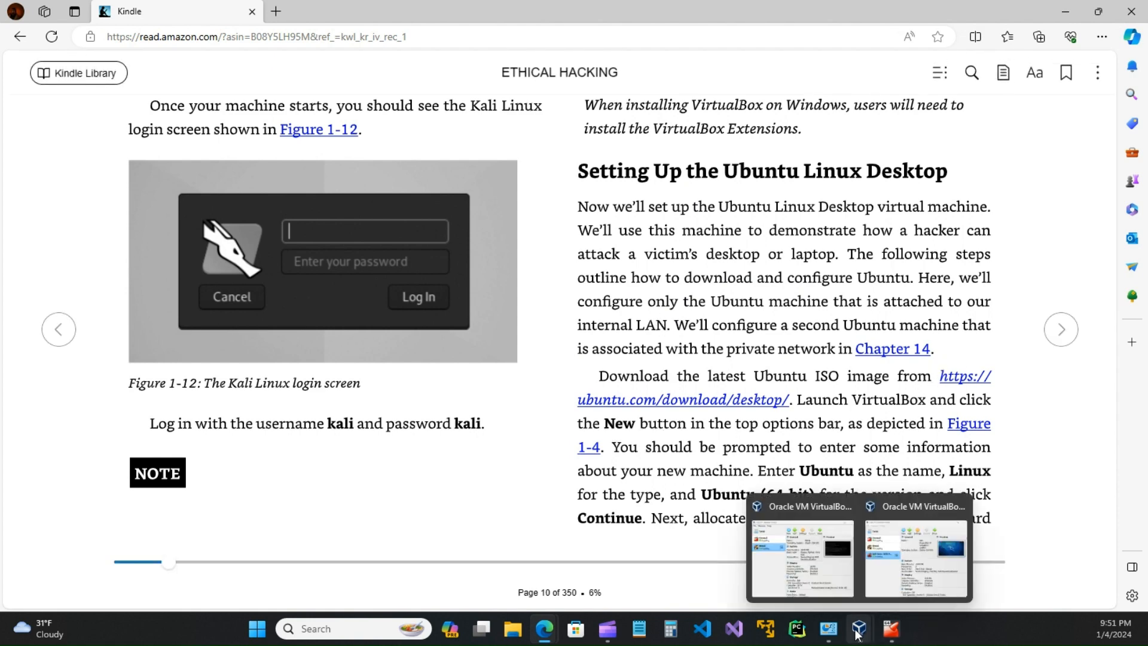
click(906, 567)
click(906, 567)
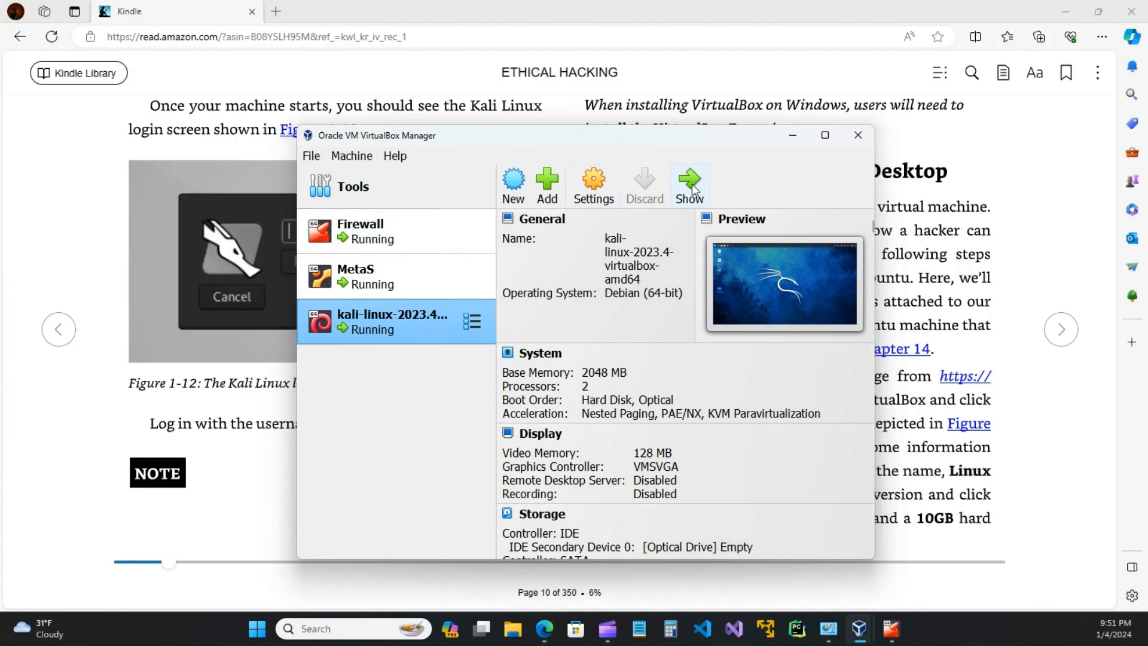
click(514, 191)
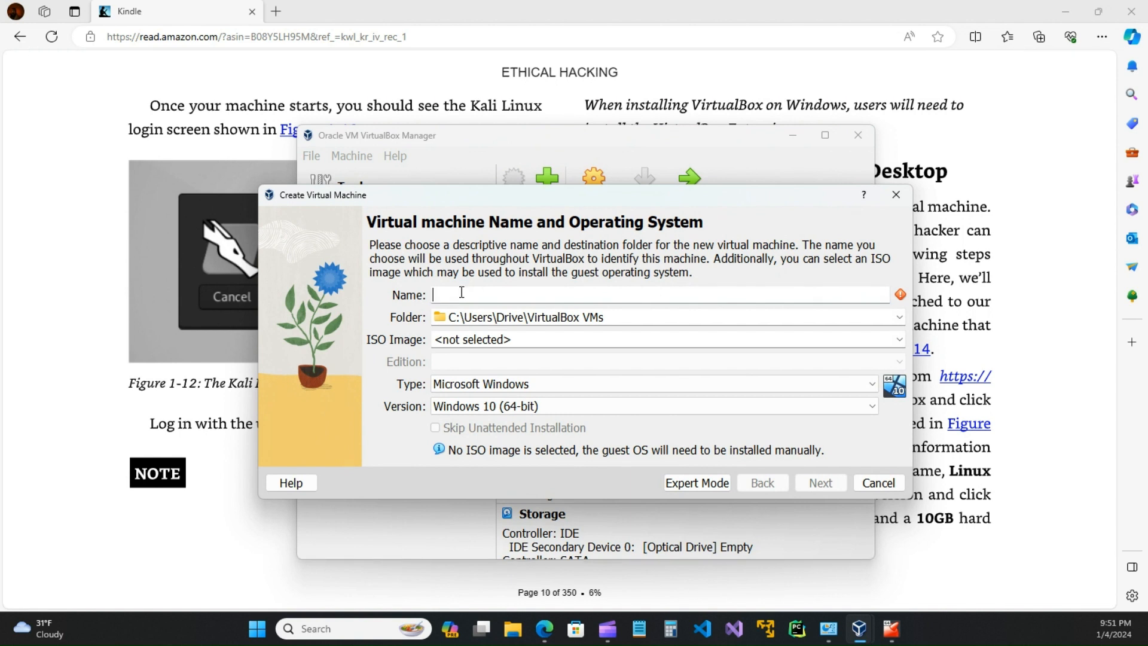
text(U)
text(buntuVictim)
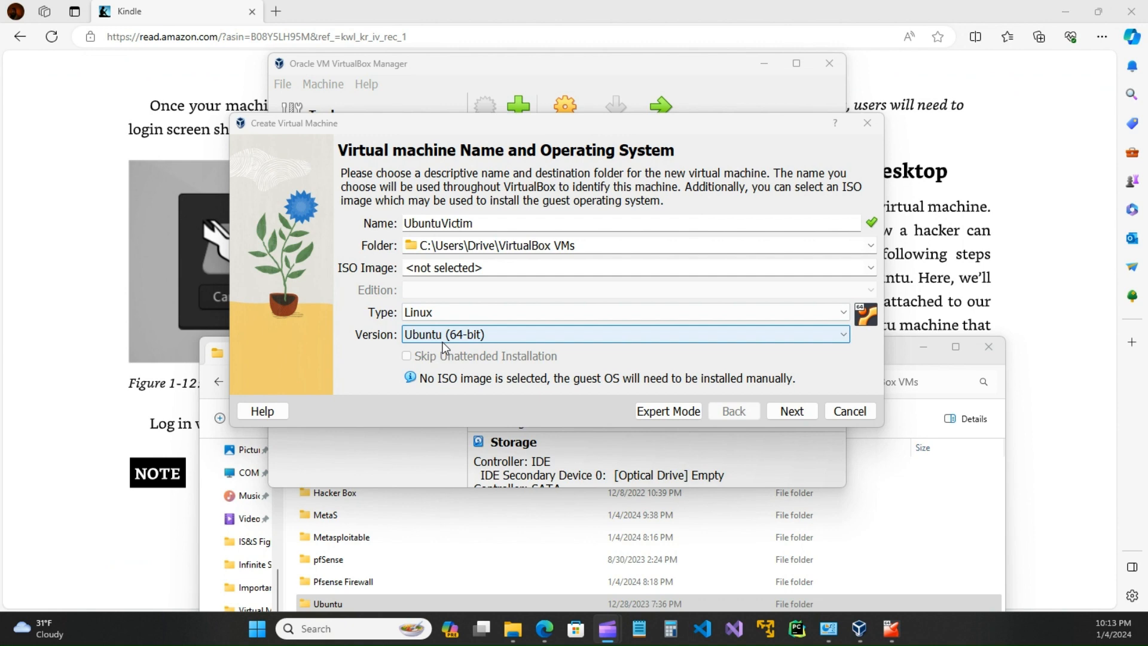
click(795, 412)
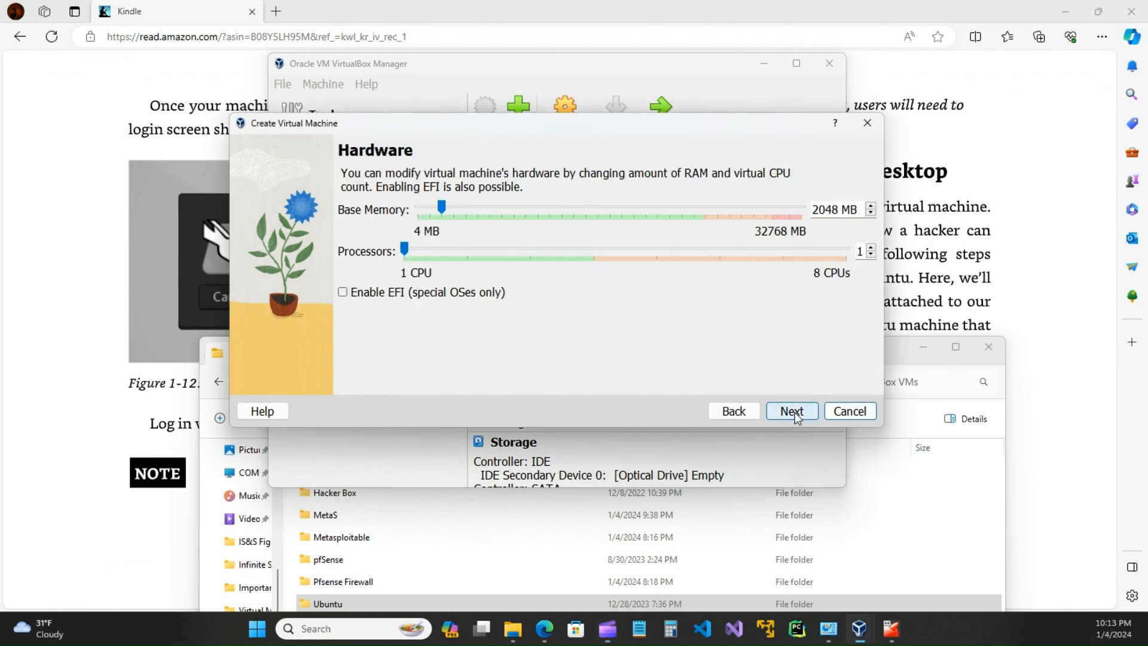
click(984, 89)
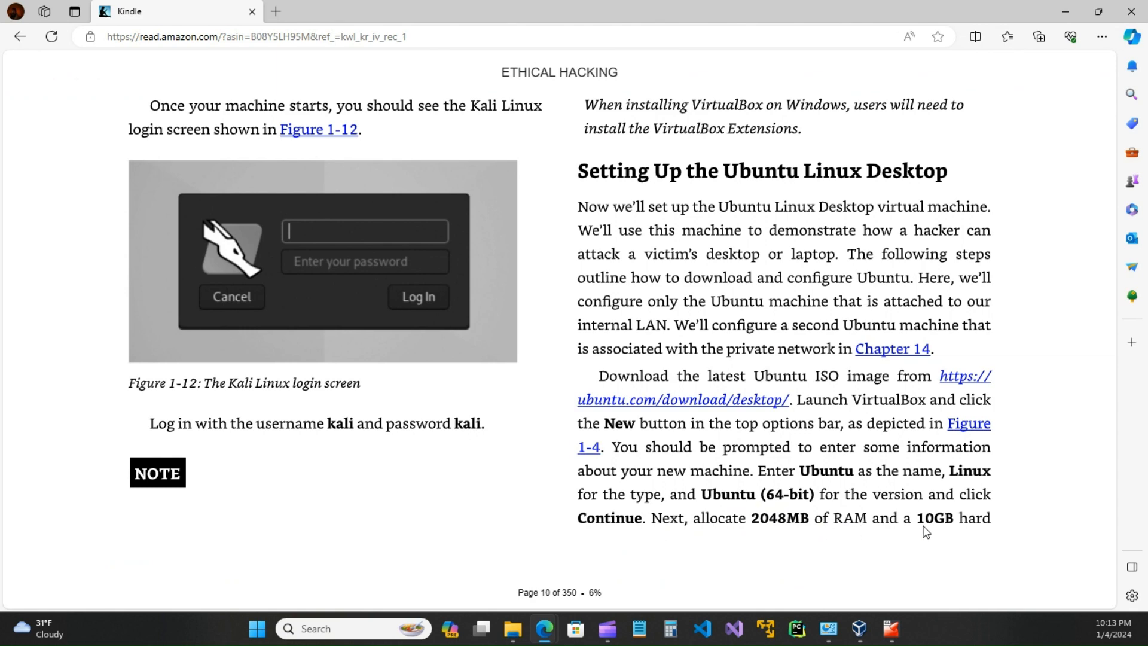
Step: Turn the book to page 11, then bring back the VirtualBox wizard's Hardware step (2048 MB, 1 CPU)
click(1062, 330)
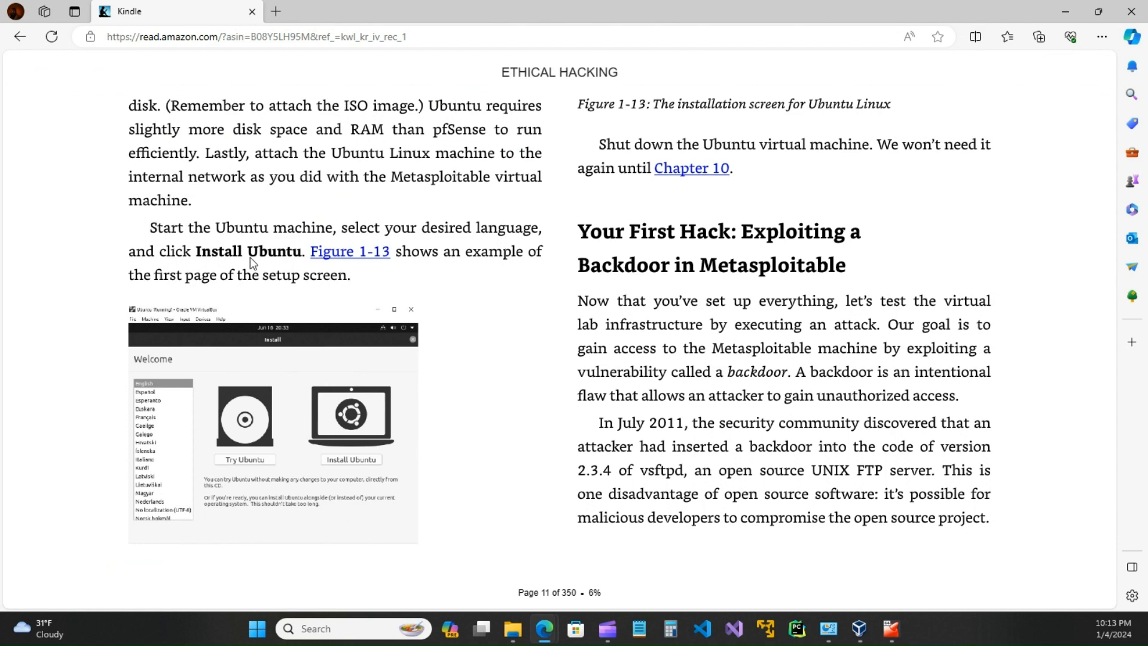
mouse_move(890, 634)
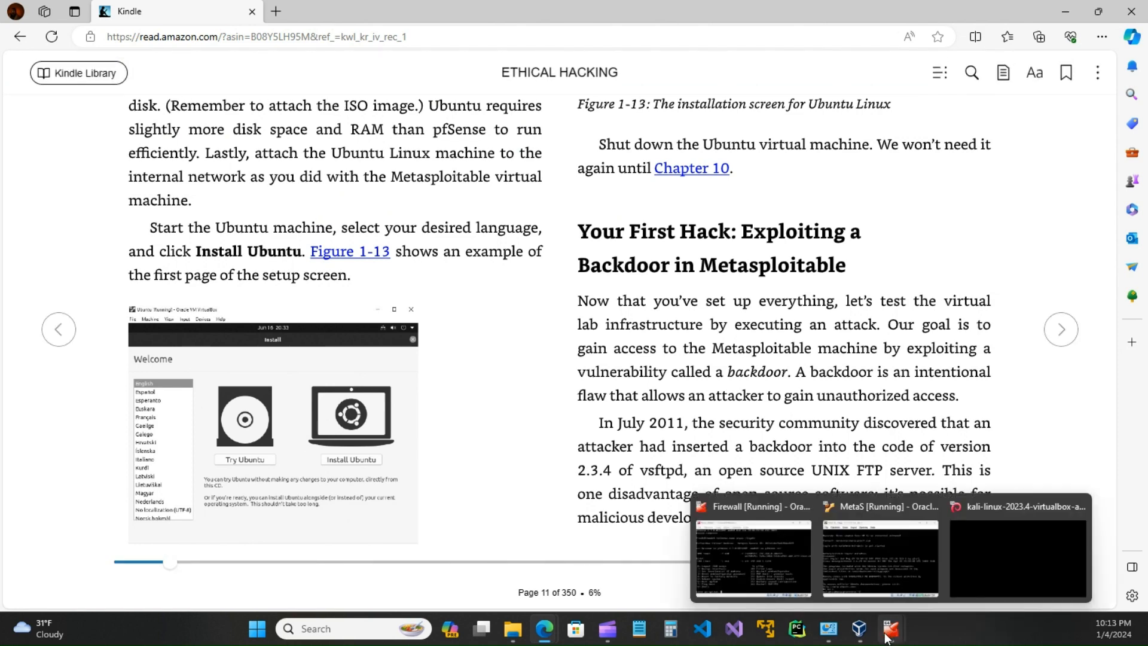
click(942, 565)
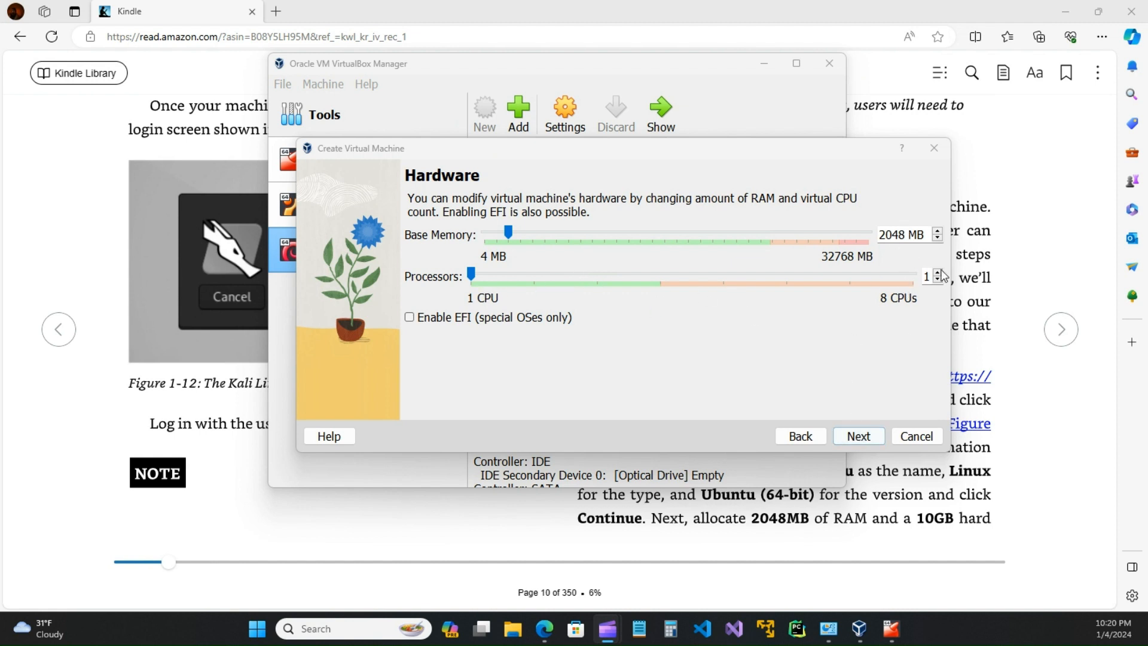
Step: Go to the virtual hard disk step, choose Use an Existing Virtual Hard Disk File and open the disk selector
click(870, 436)
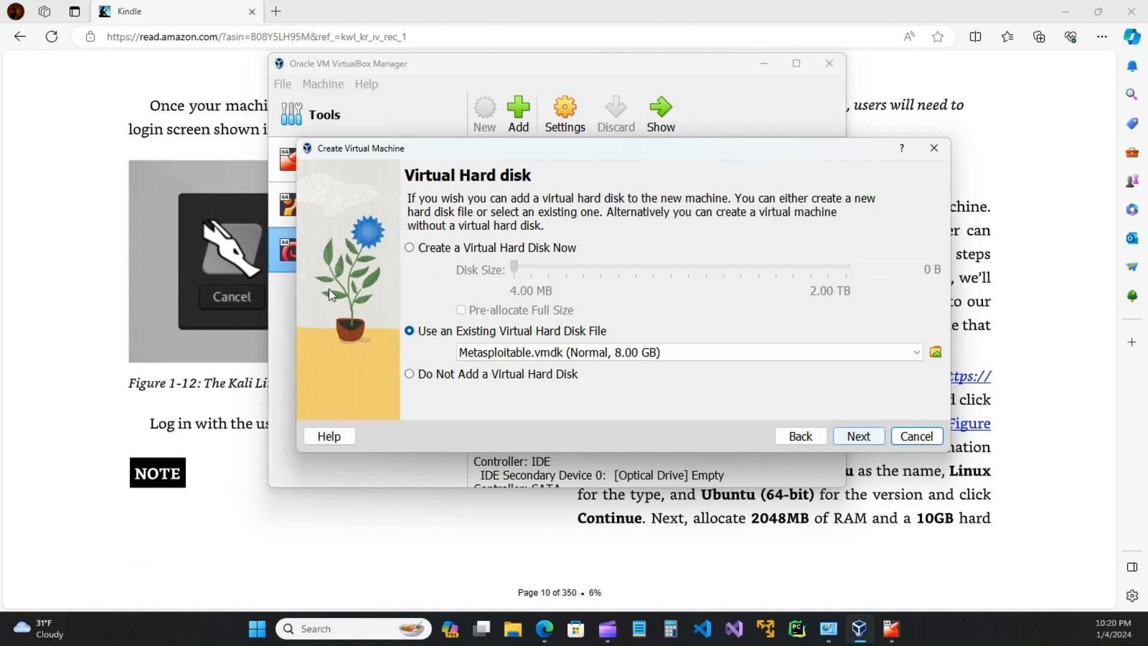
click(409, 248)
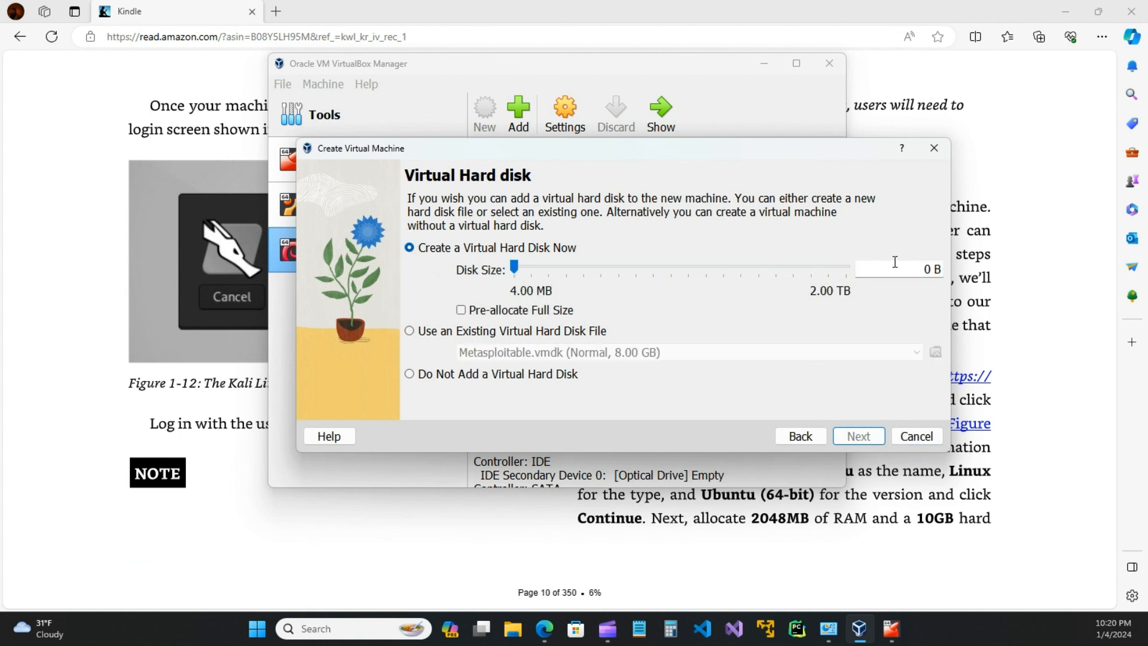
click(420, 329)
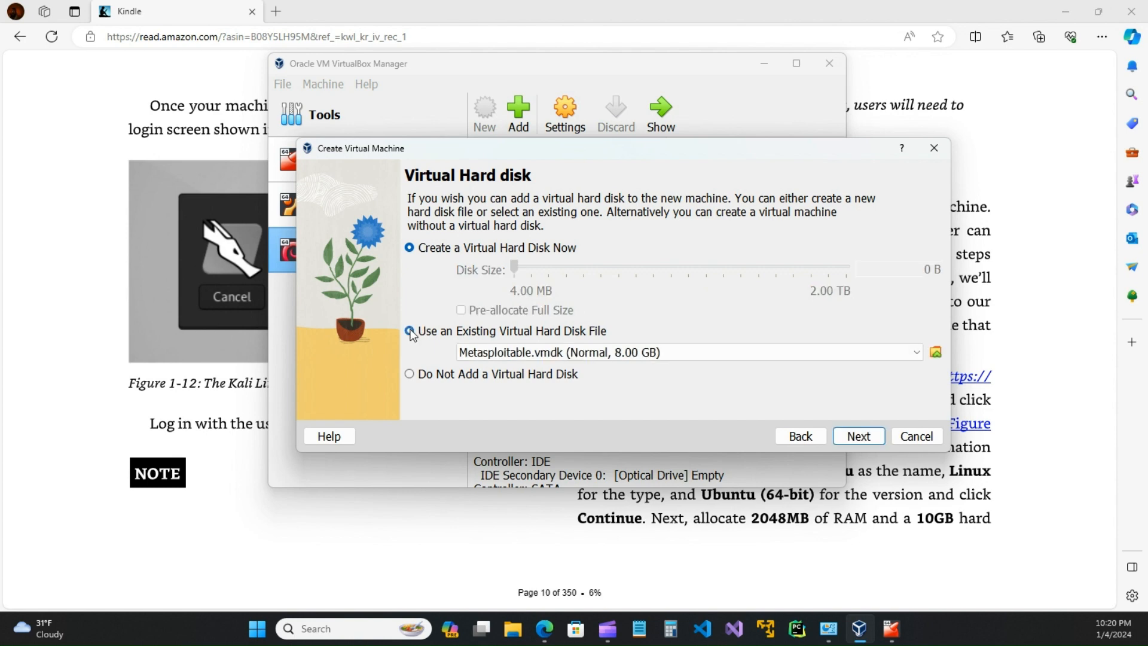
click(935, 354)
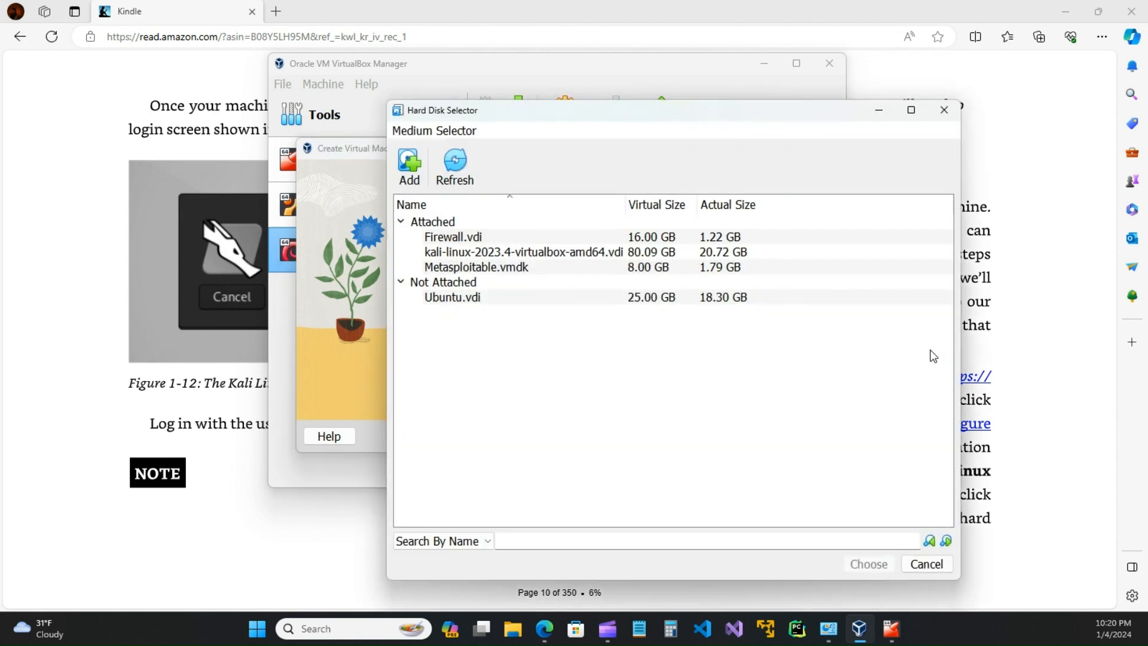
click(410, 167)
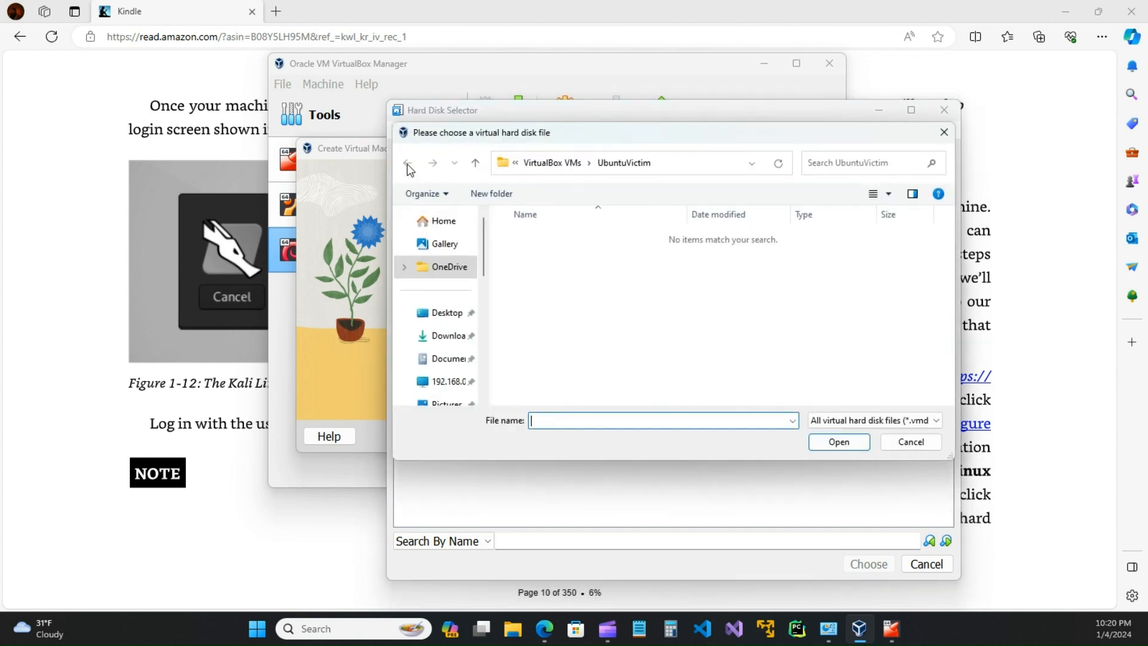
Step: Browse Documents to the Virtual Machines folder, then close the file browser without adding a disk
click(465, 362)
scroll(576, 351, down, 3)
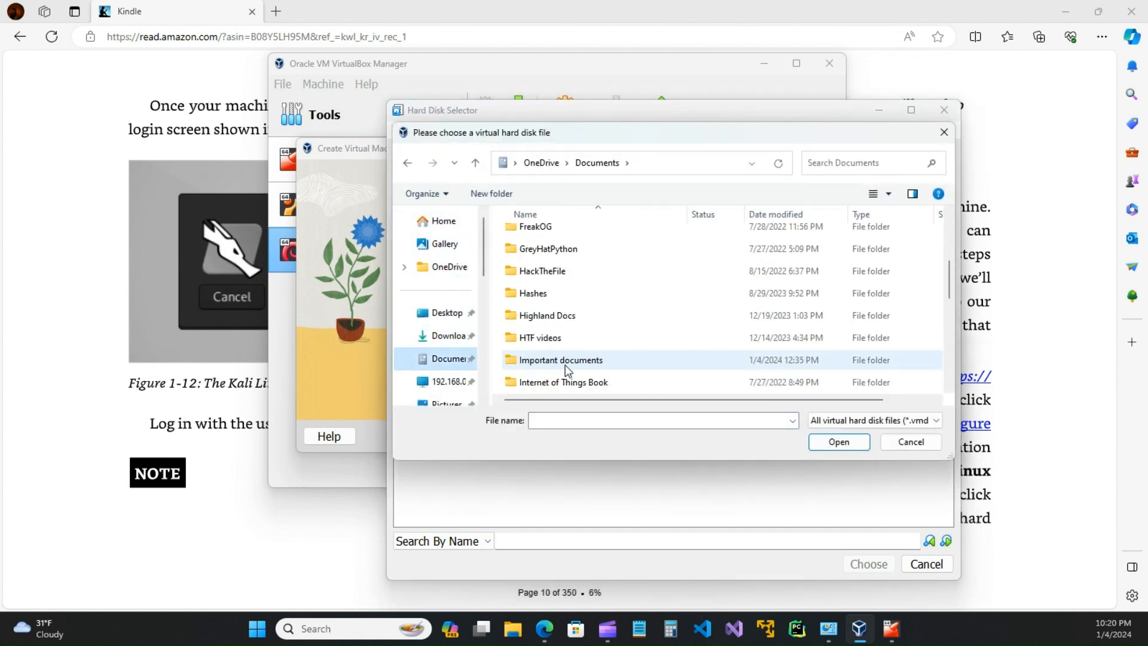
scroll(566, 369, down, 1)
scroll(566, 369, down, 2)
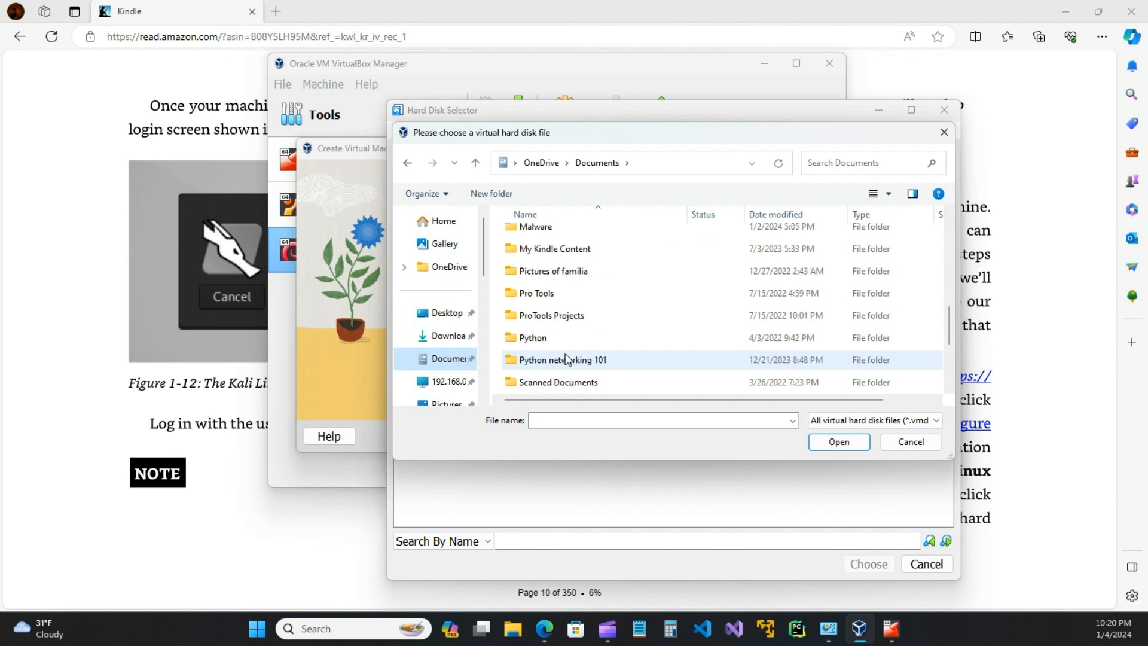
scroll(565, 357, down, 2)
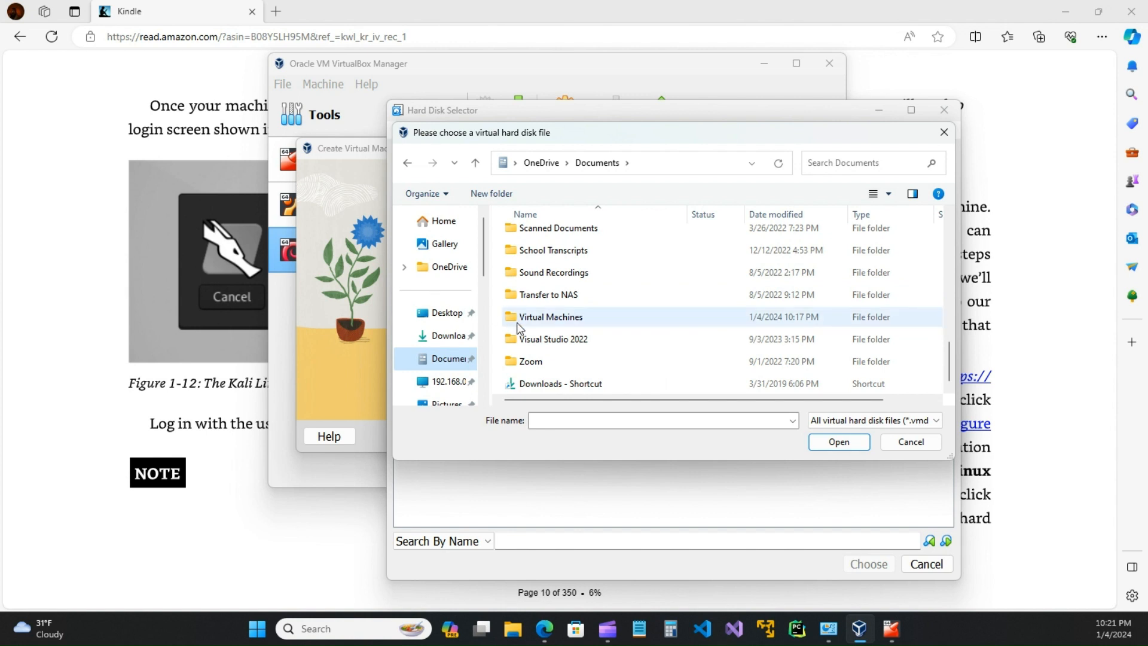
double_click(537, 320)
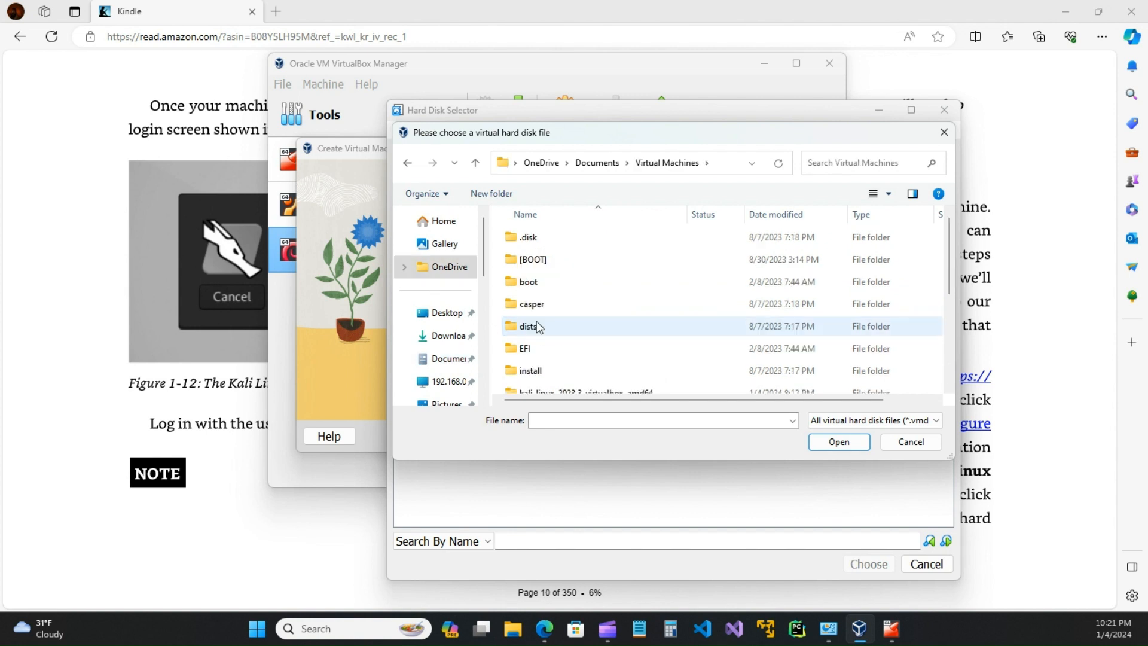
scroll(573, 311, down, 2)
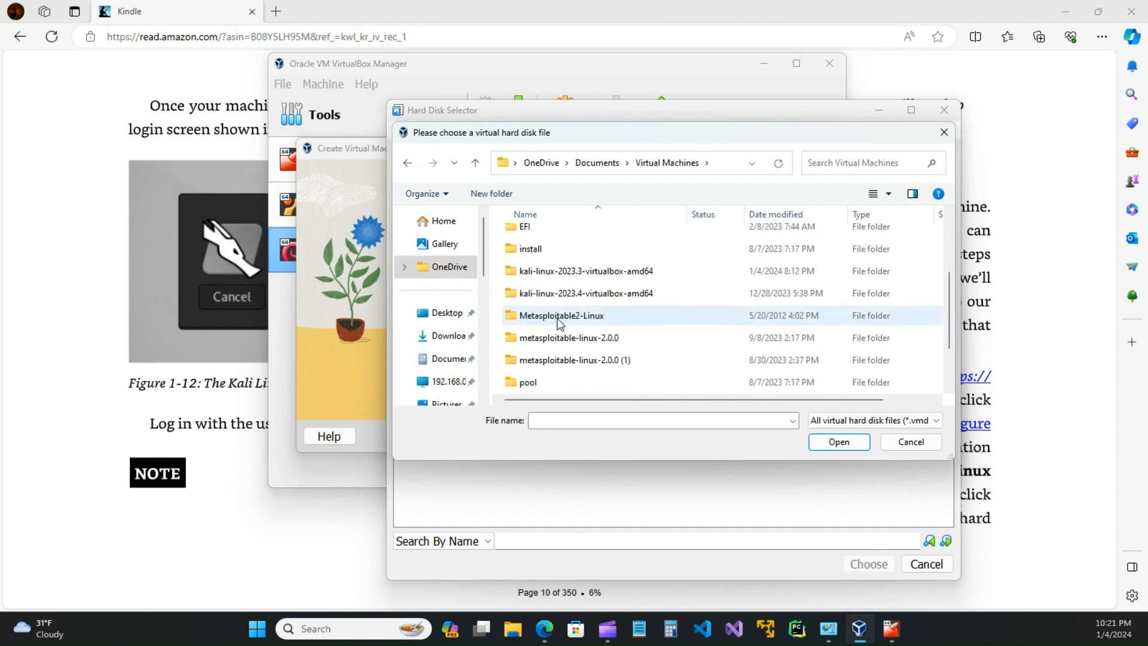
scroll(559, 324, down, 1)
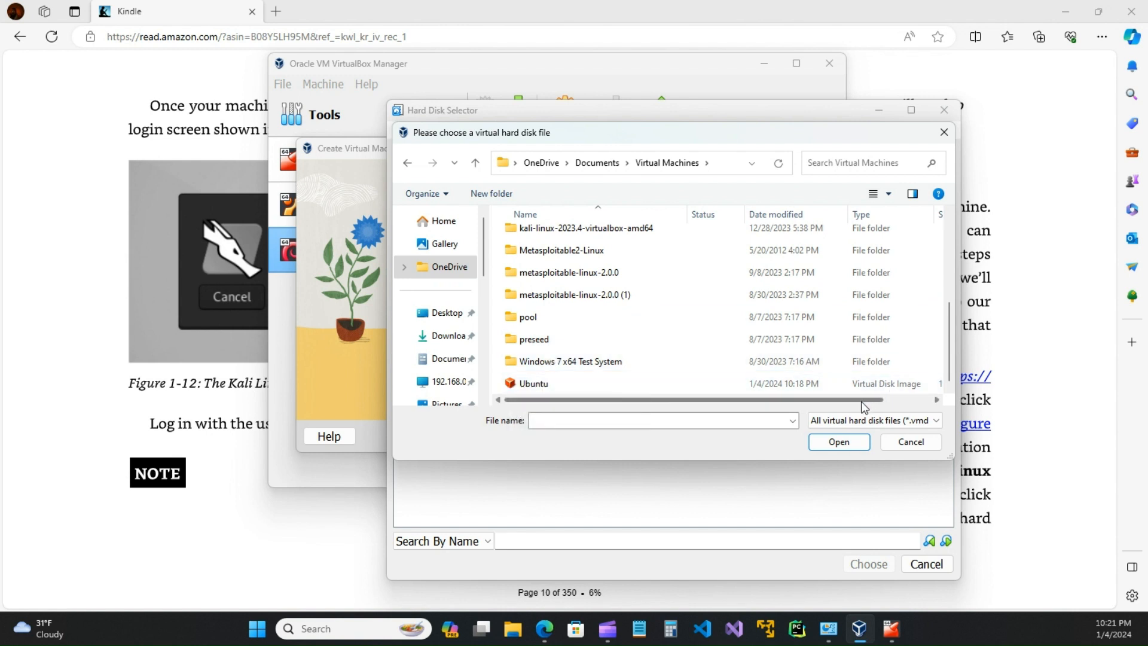
drag(862, 402, 736, 401)
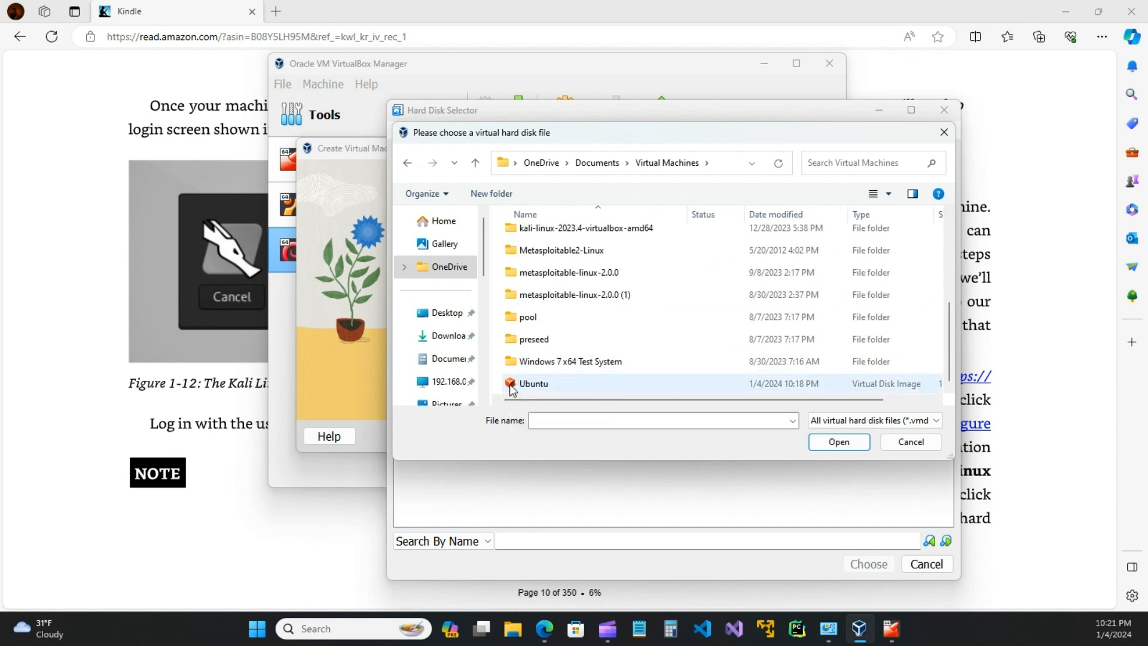
click(910, 443)
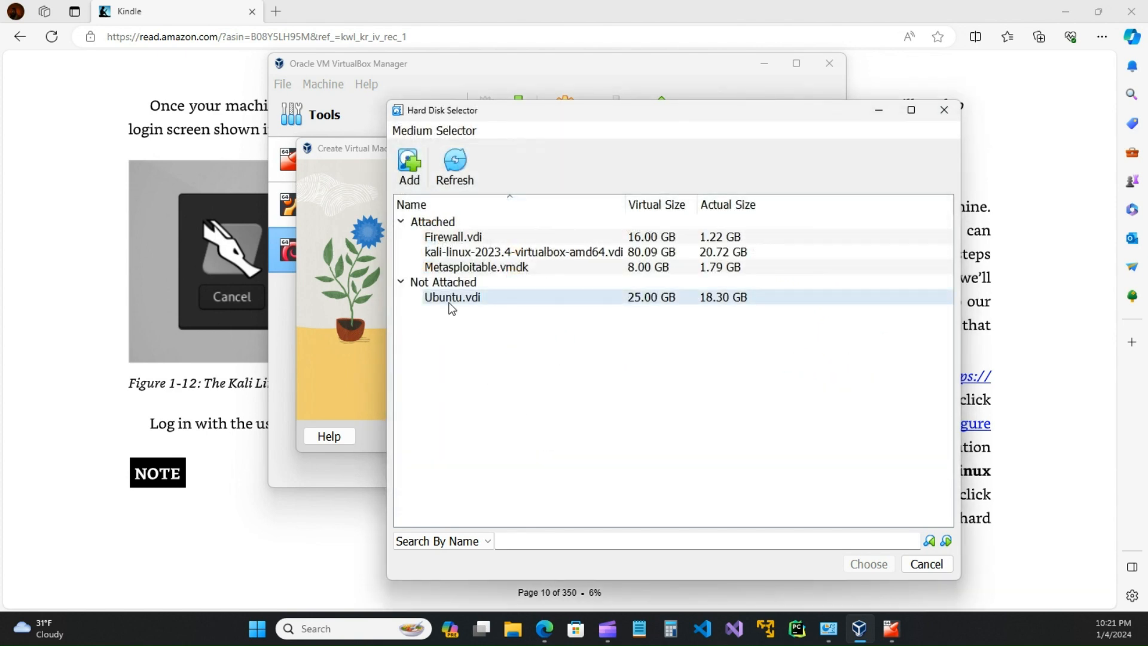
Step: Select the unattached Ubuntu.vdi disk and finish creating the UbuntuVictim machine
click(456, 302)
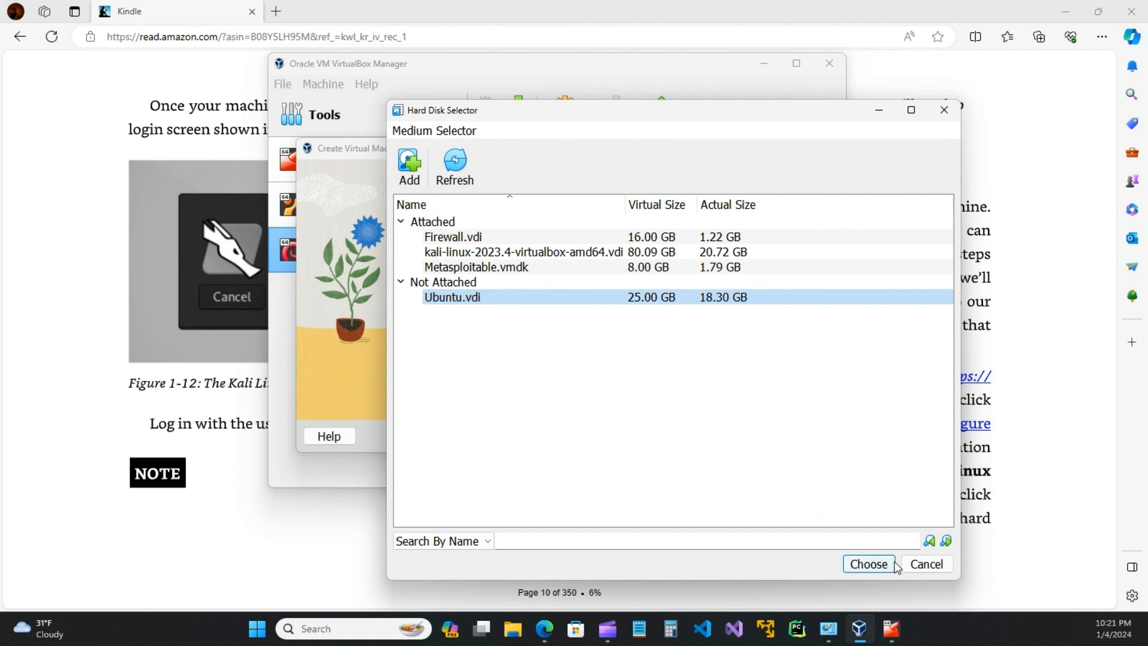
click(874, 564)
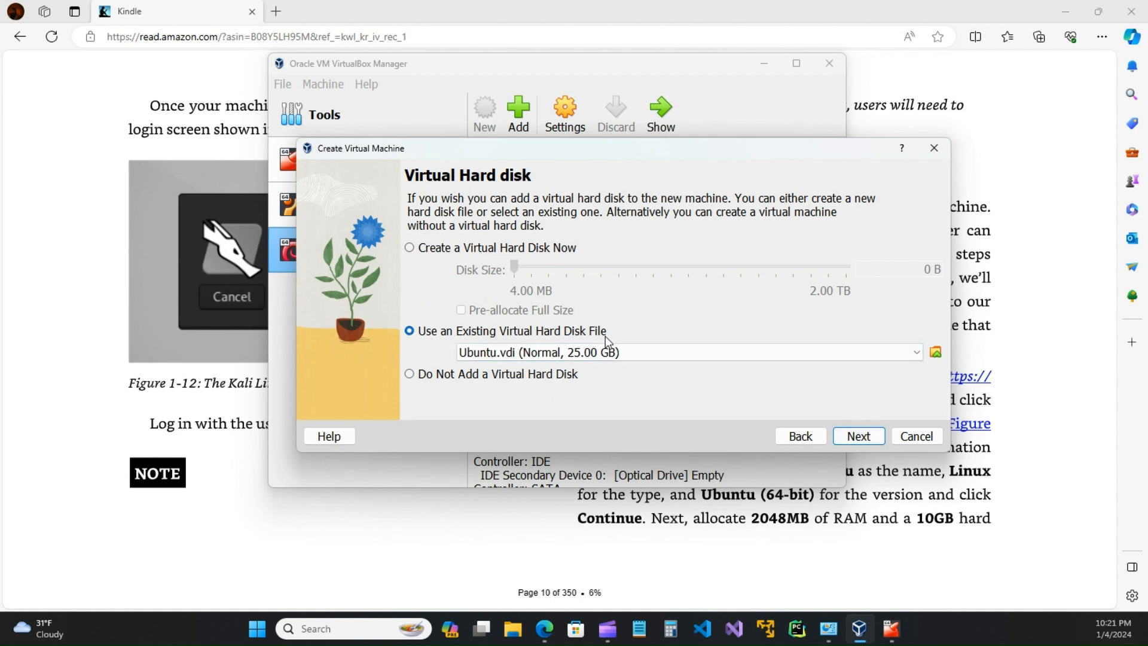
click(863, 438)
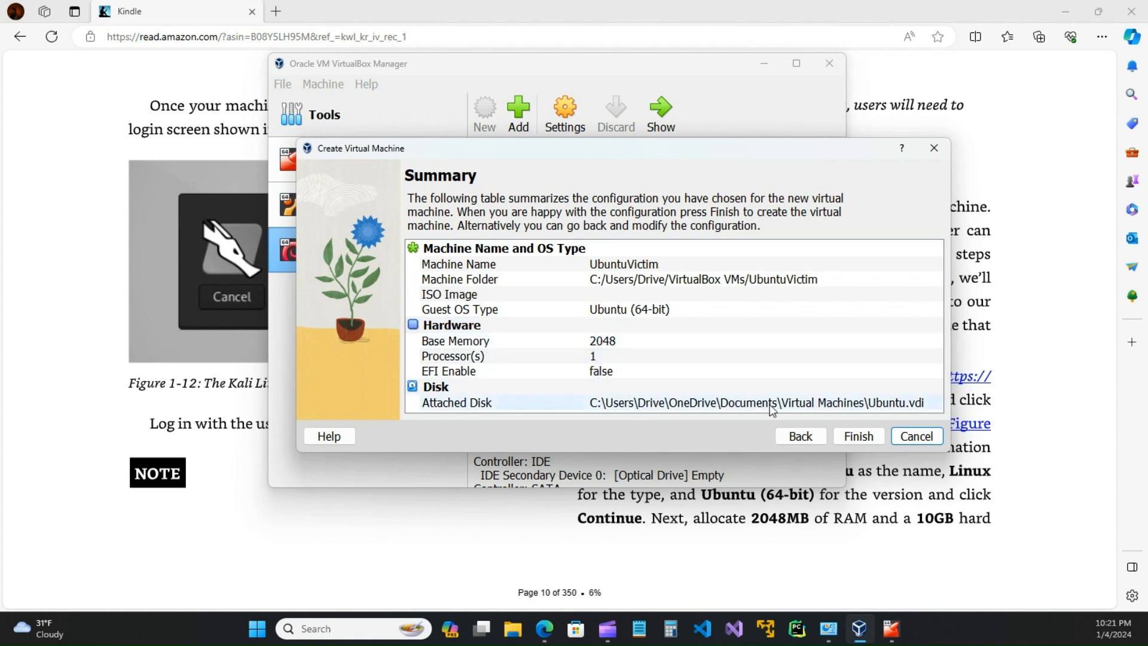
click(859, 437)
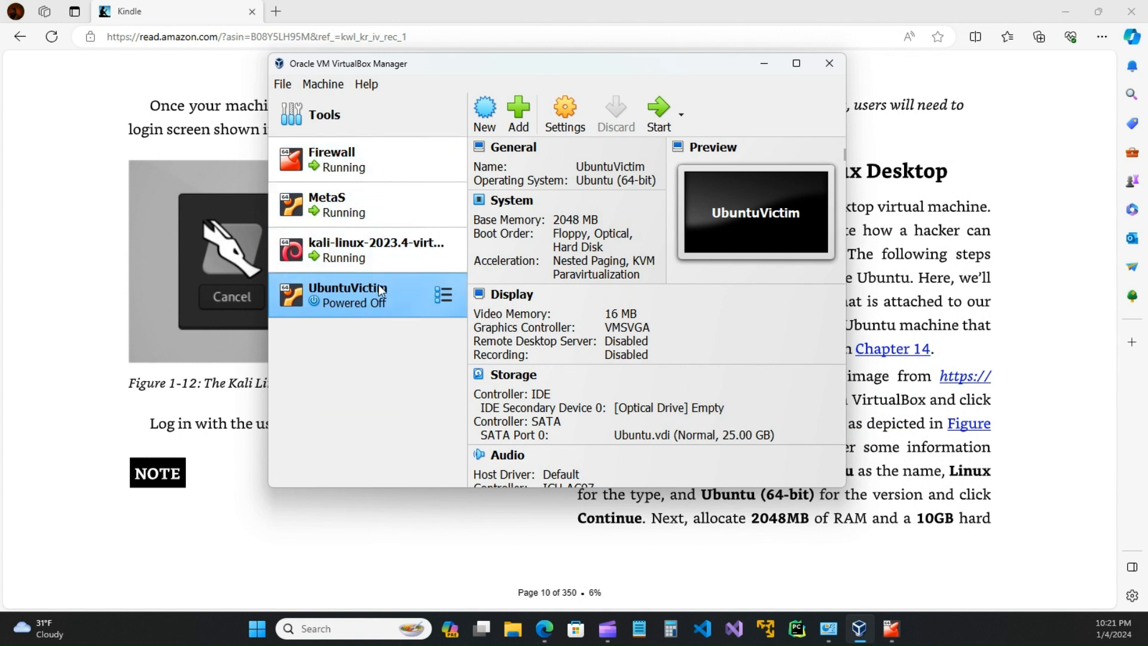
Step: Boot UbuntuVictim, maximize its window and dismiss the keyboard capture notice
click(659, 113)
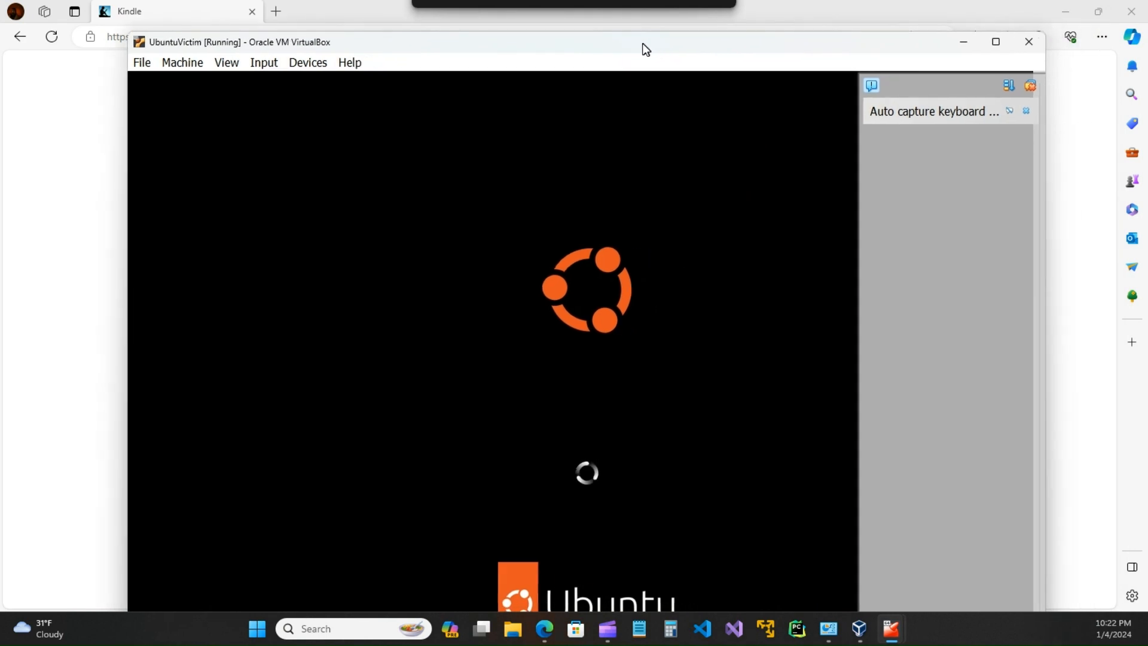
click(996, 42)
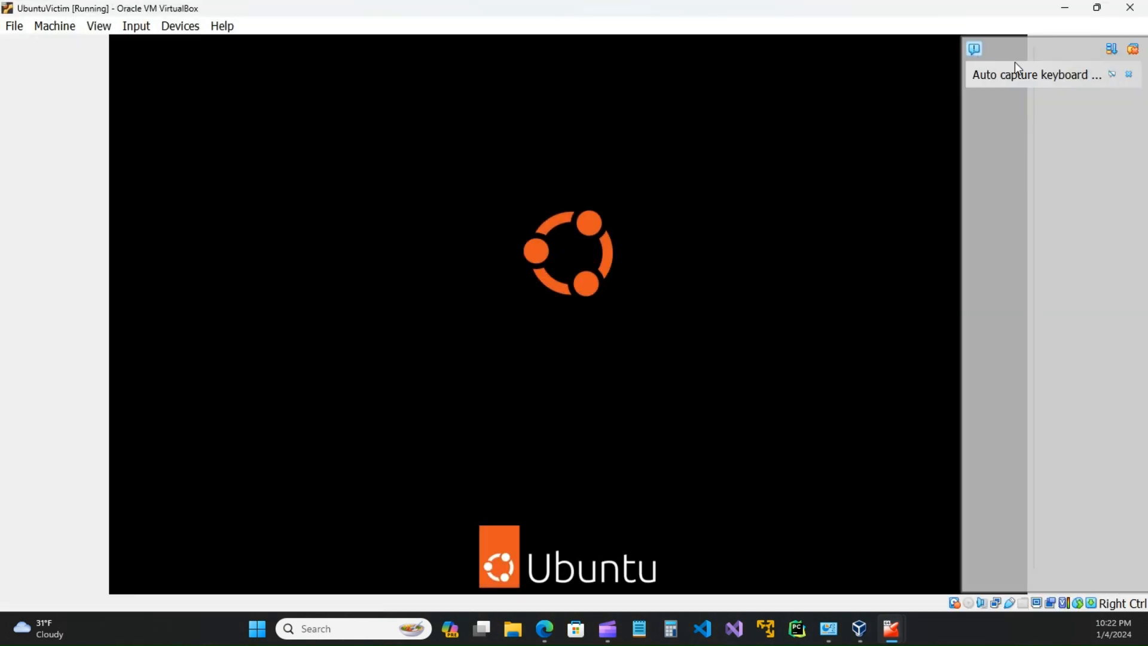
click(1130, 75)
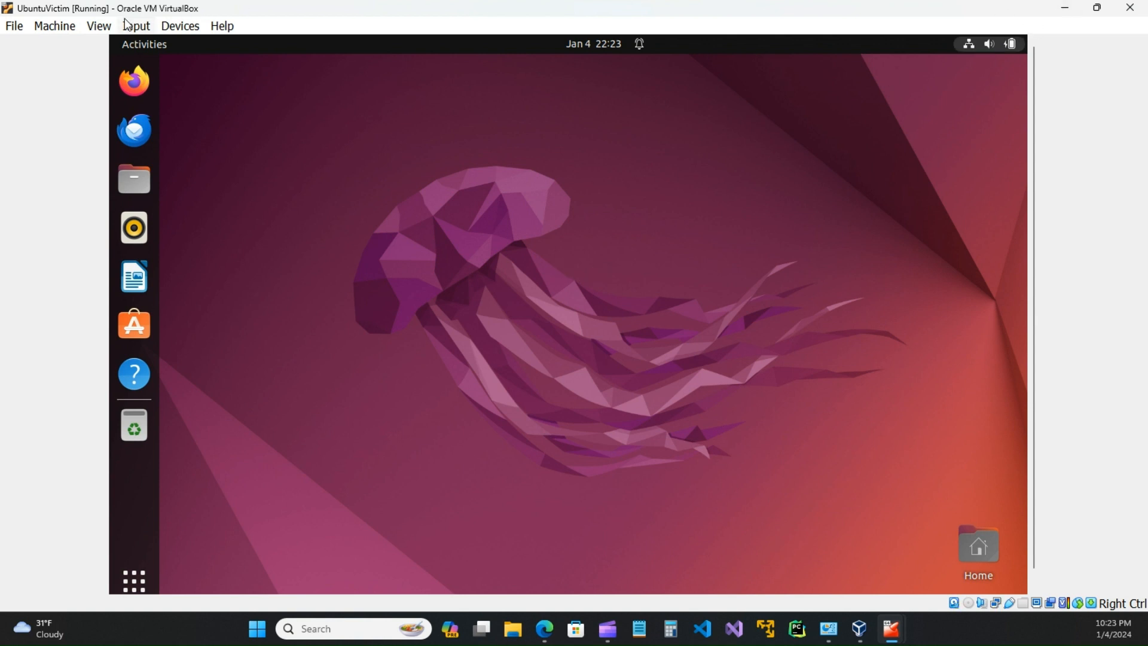
Step: Put UbuntuVictim into full-screen mode, then minimize it from the mini toolbar
click(93, 25)
click(108, 43)
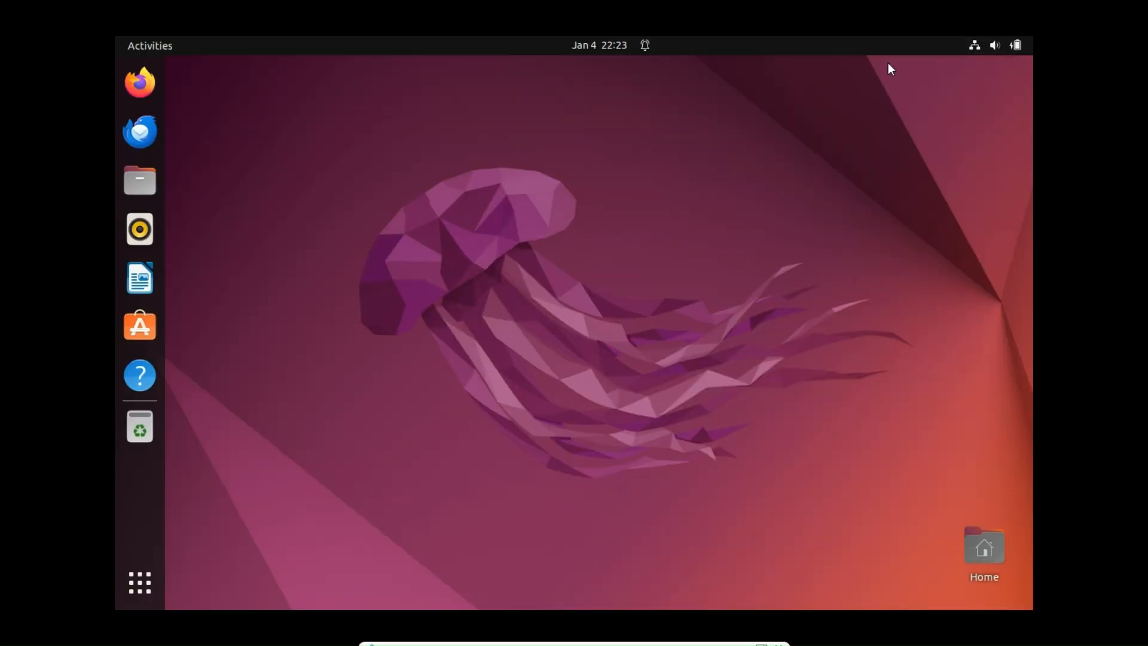
mouse_move(555, 638)
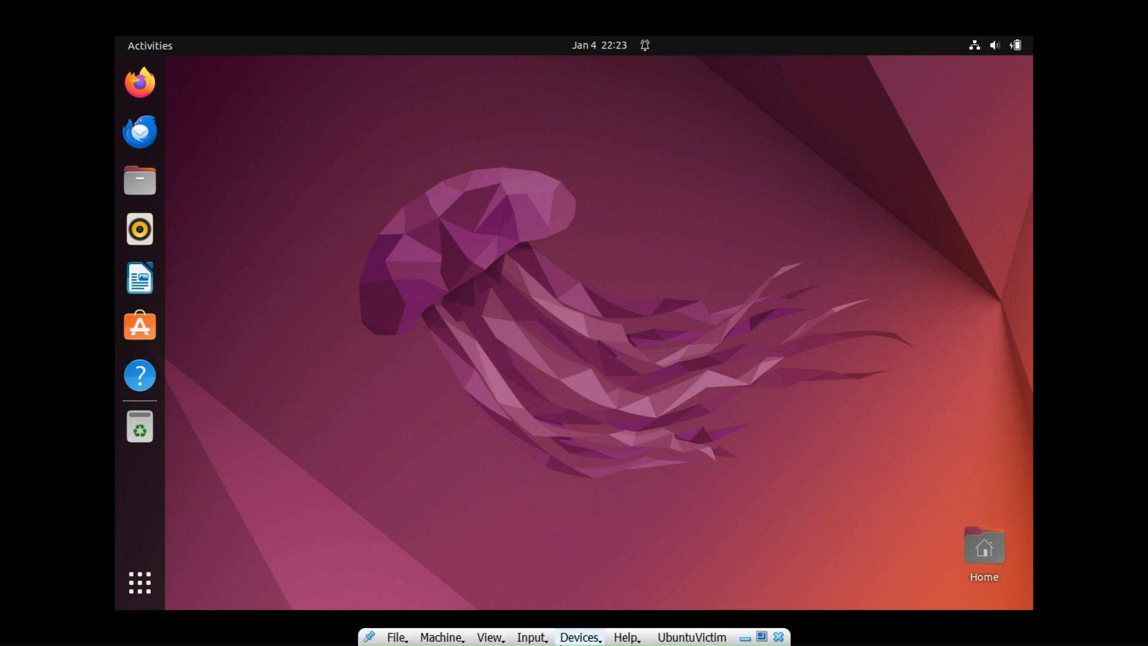
click(745, 638)
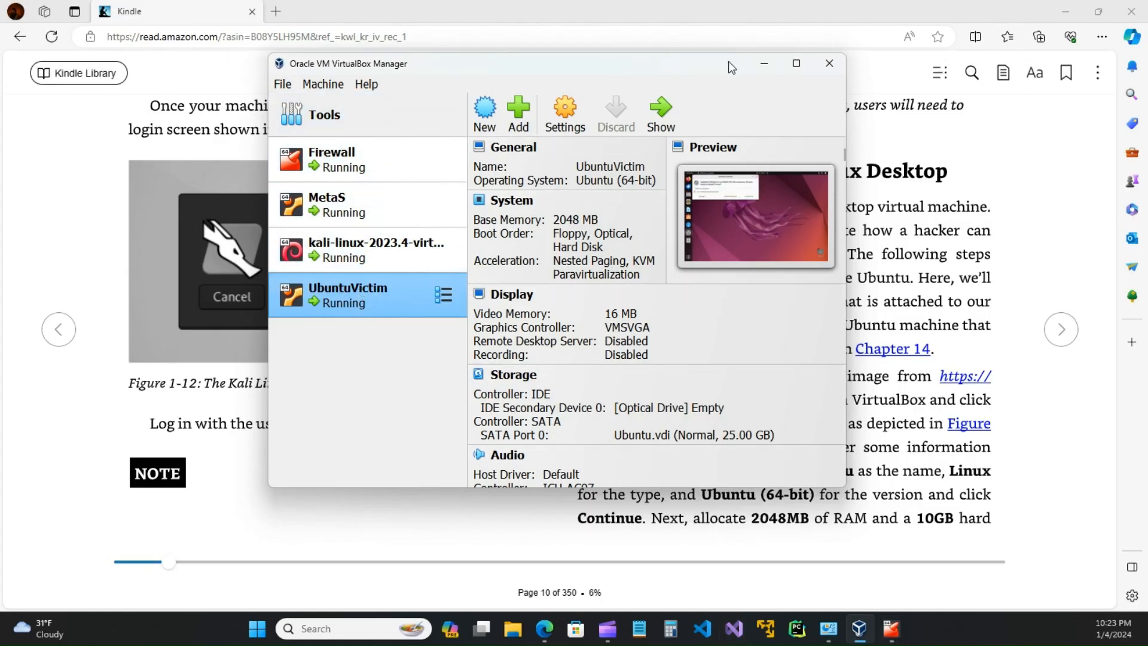
Step: Turn the Kindle book to page 11, then switch back to VirtualBox Manager with Alt+Tab
click(927, 180)
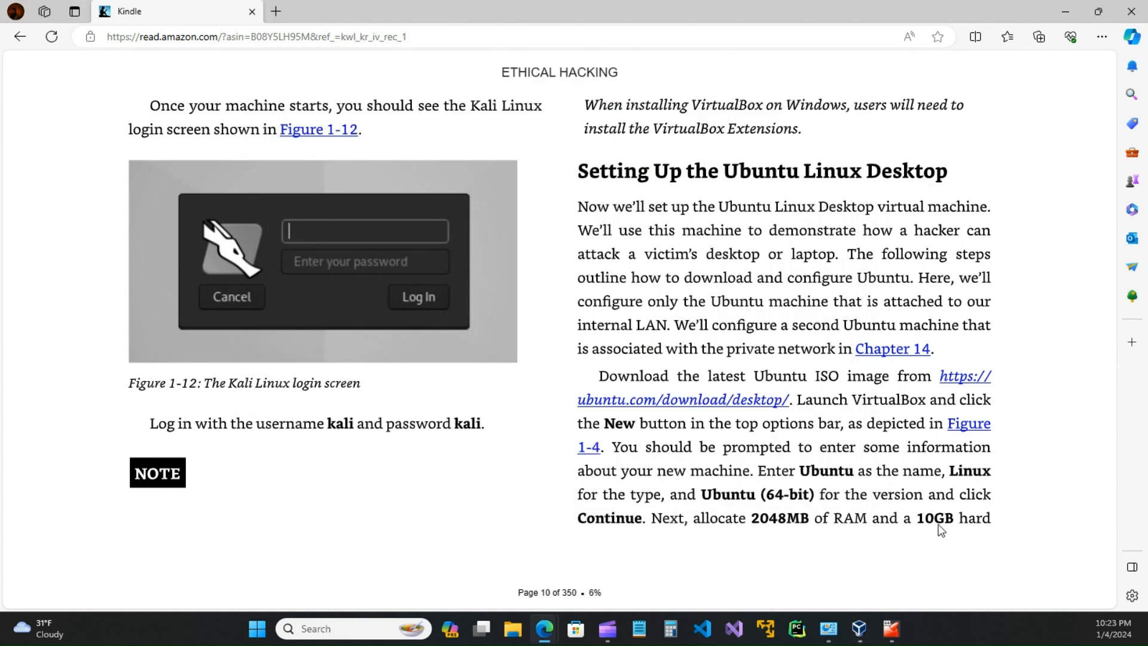
click(1060, 327)
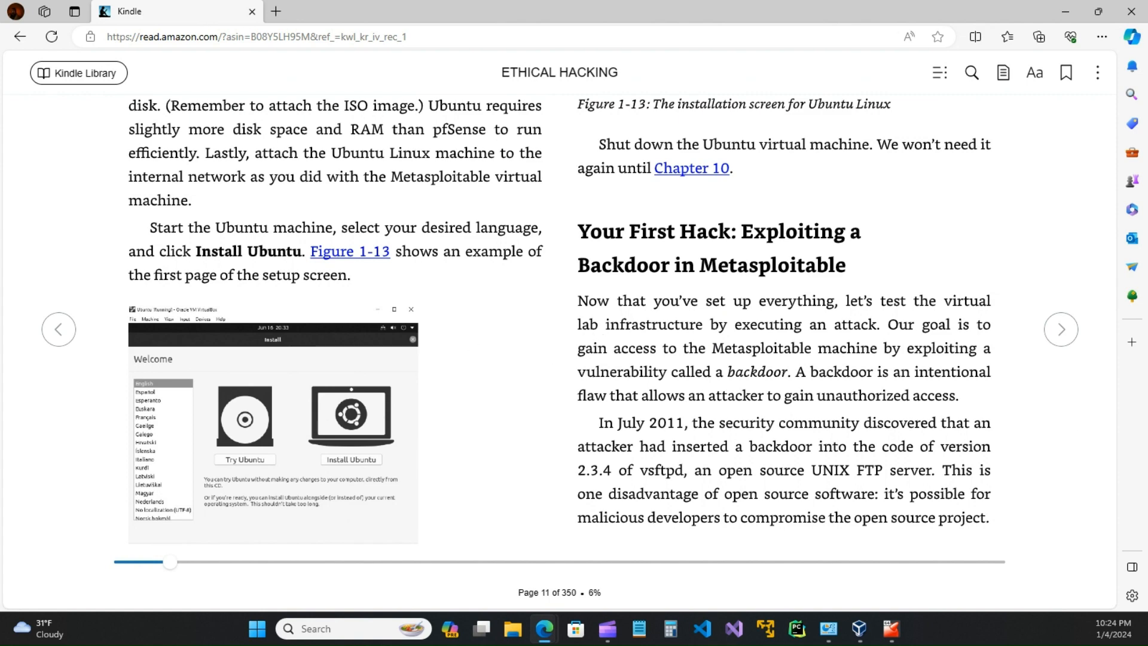
key(alt+Tab)
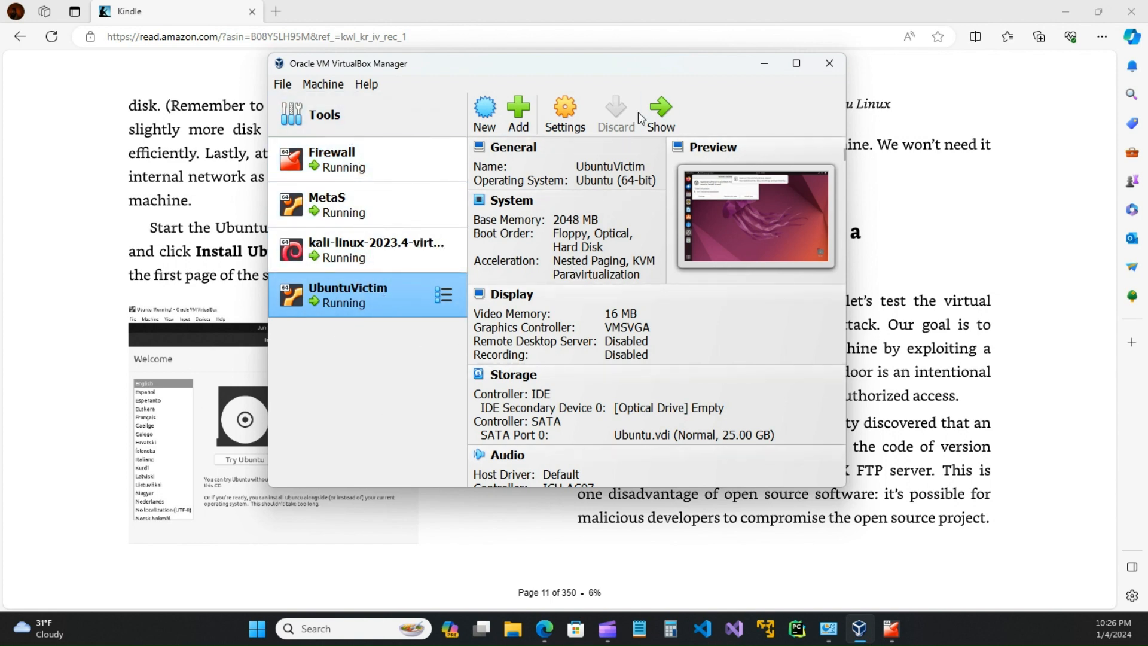
Step: Reposition the VirtualBox Manager window several times, then return to the Kindle library's All Titles shelf
drag(650, 66, 651, 138)
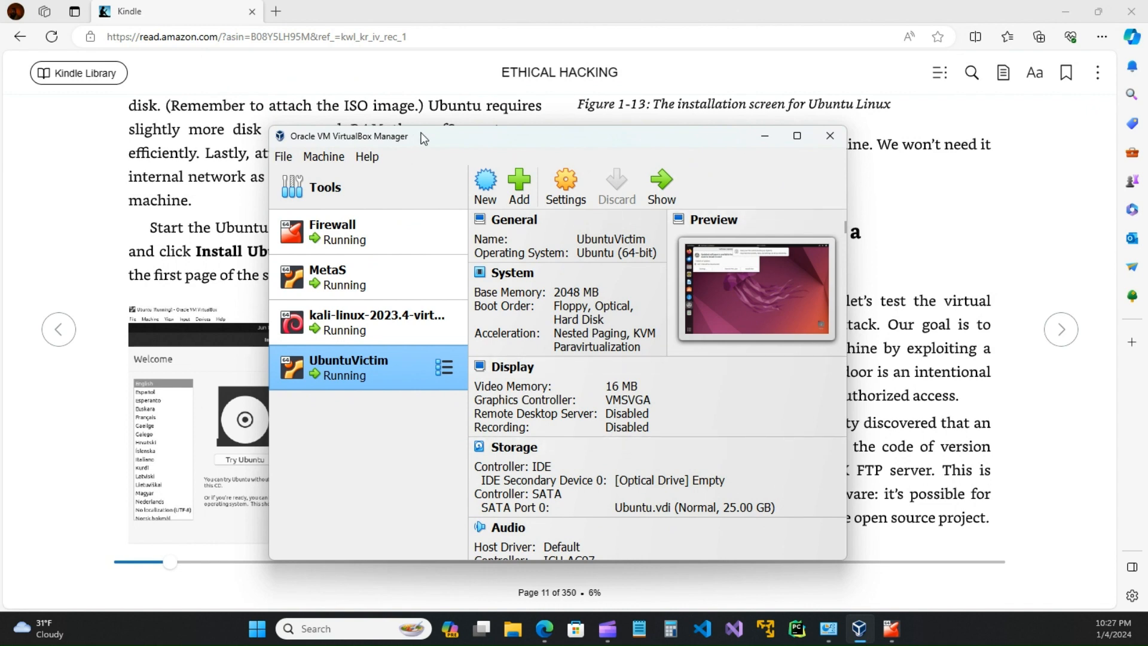
drag(513, 143, 612, 126)
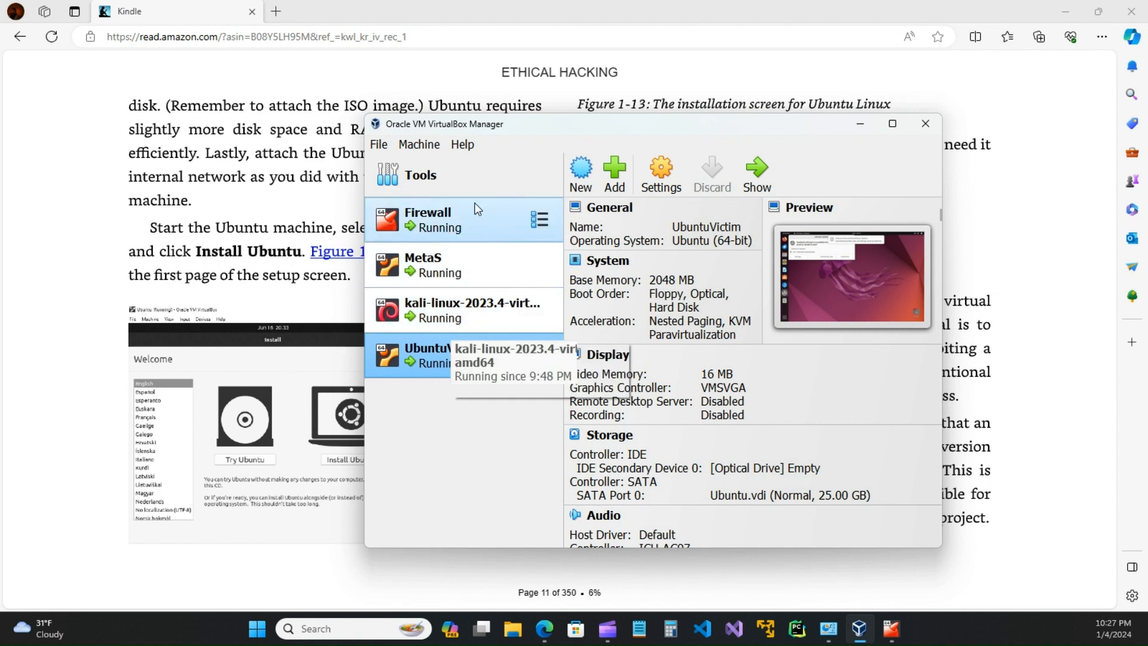
drag(760, 127, 737, 99)
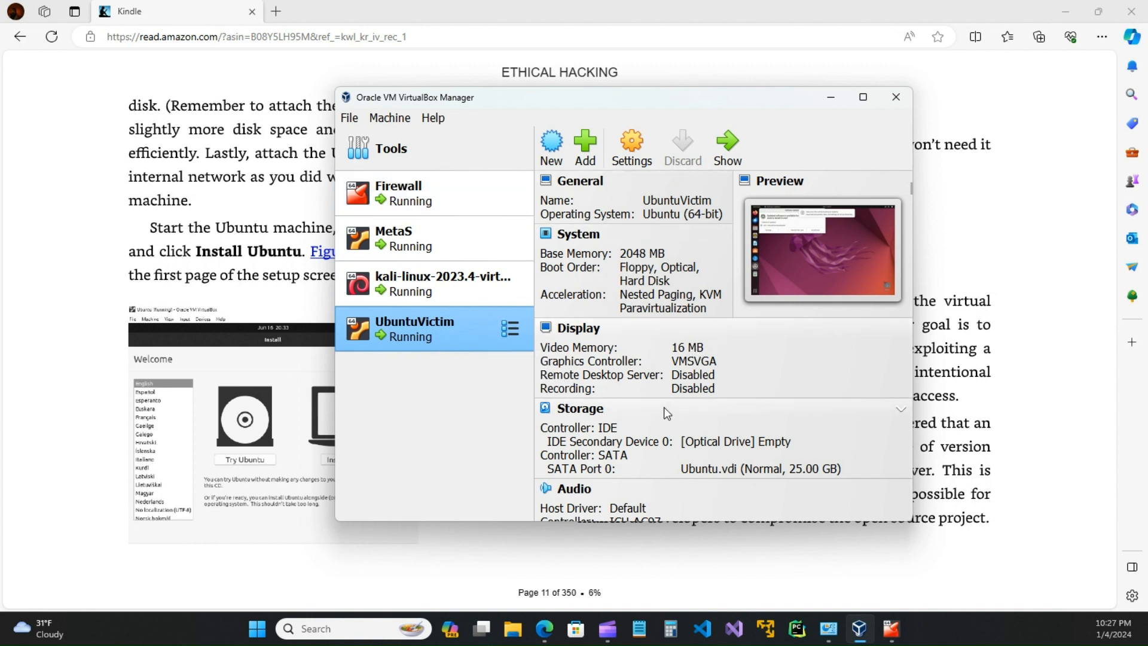
scroll(668, 412, down, 5)
scroll(669, 406, up, 5)
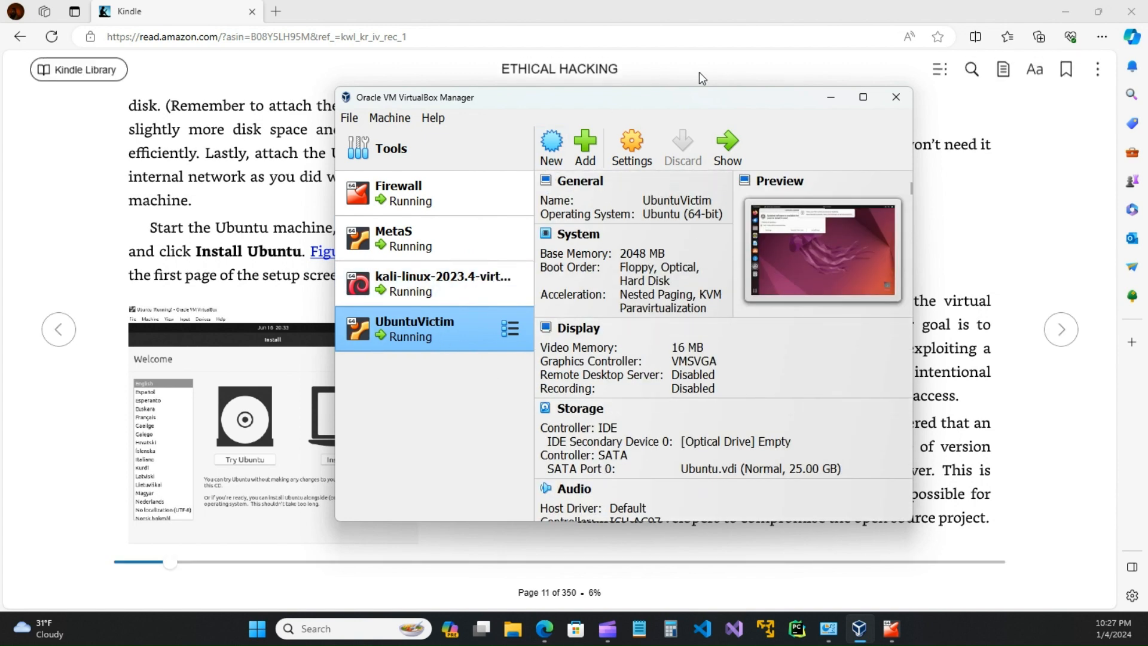
drag(694, 104, 734, 106)
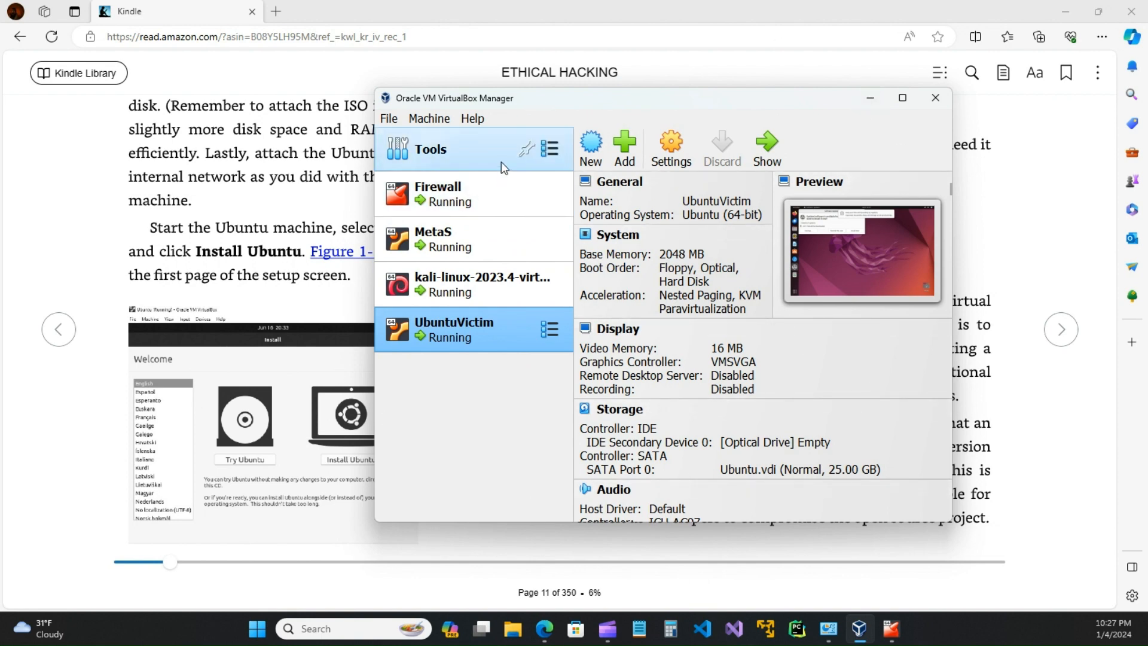
drag(628, 102, 604, 119)
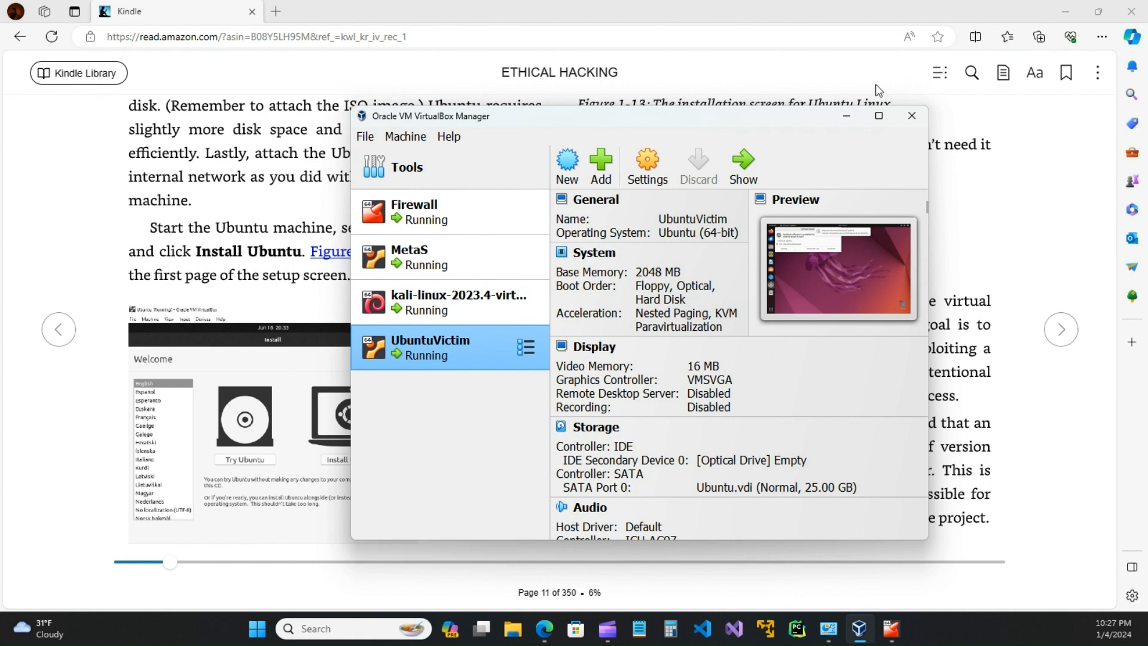
click(114, 80)
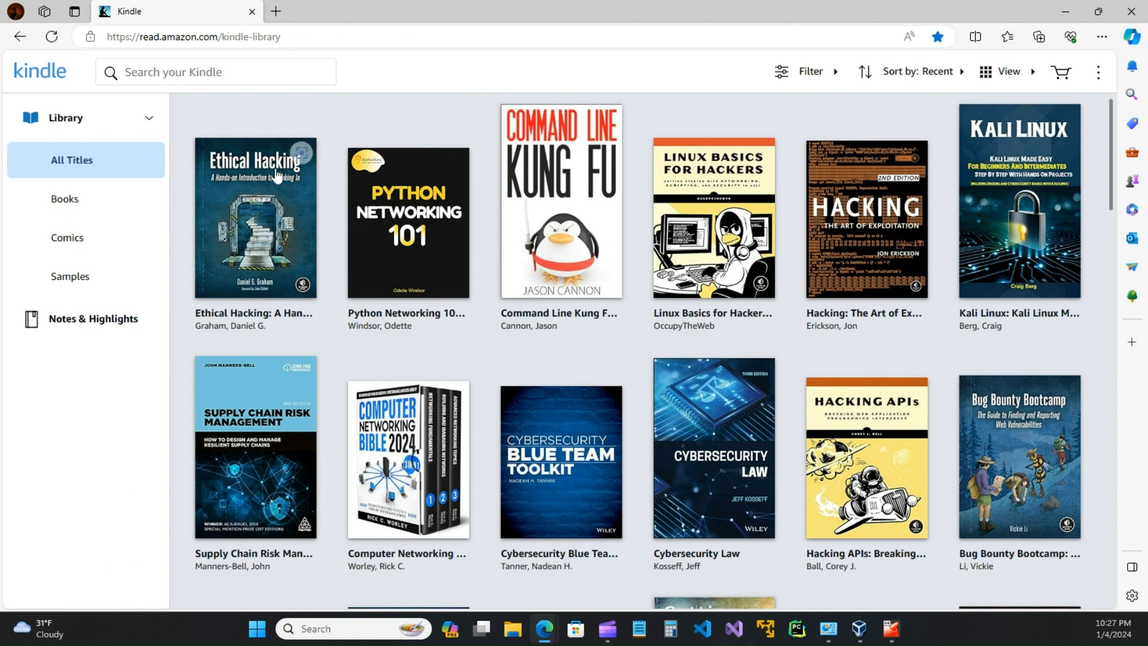
Step: Restore VirtualBox Manager over the Kindle library and position its window to show UbuntuVictim's details
click(861, 621)
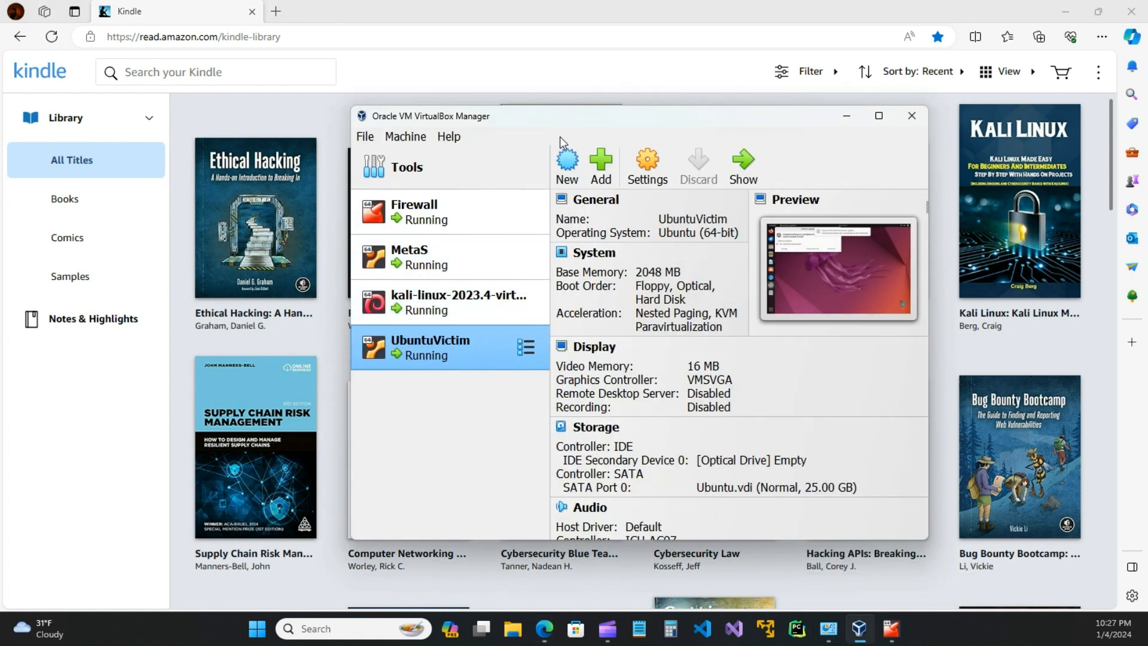
drag(587, 122, 483, 377)
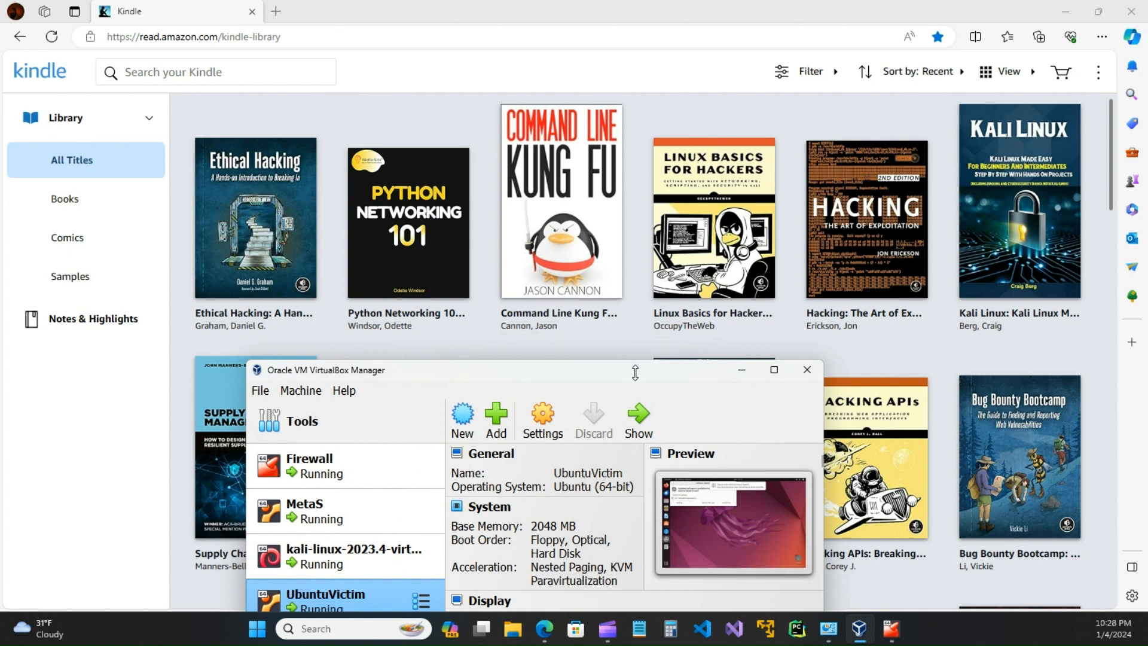
drag(625, 377, 719, 205)
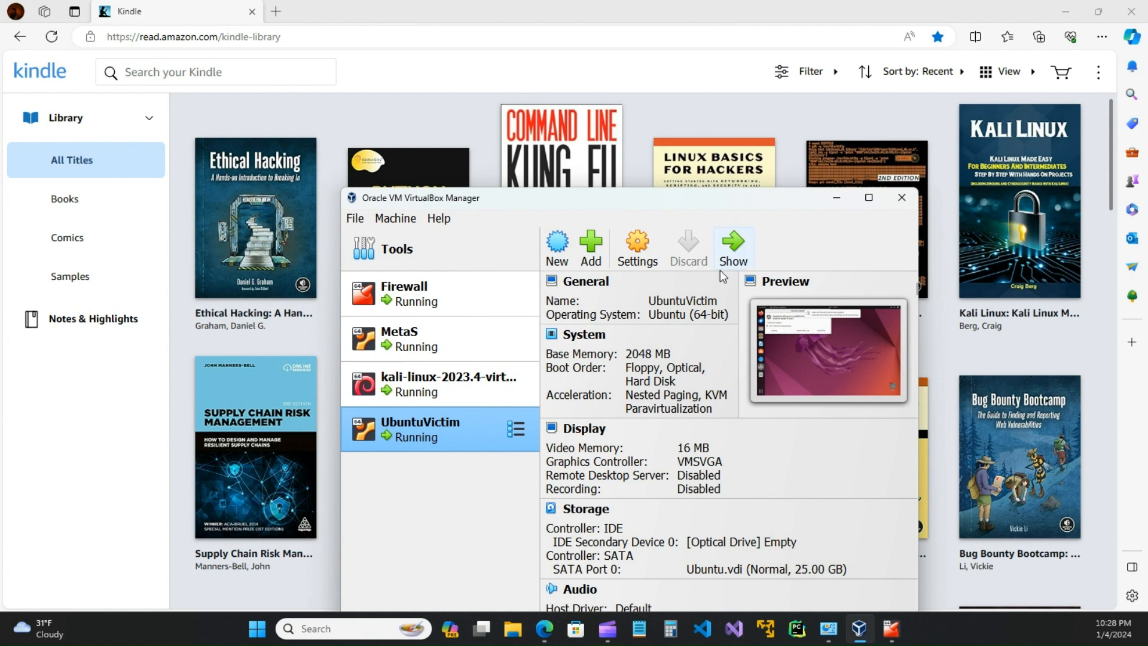
drag(720, 200, 698, 96)
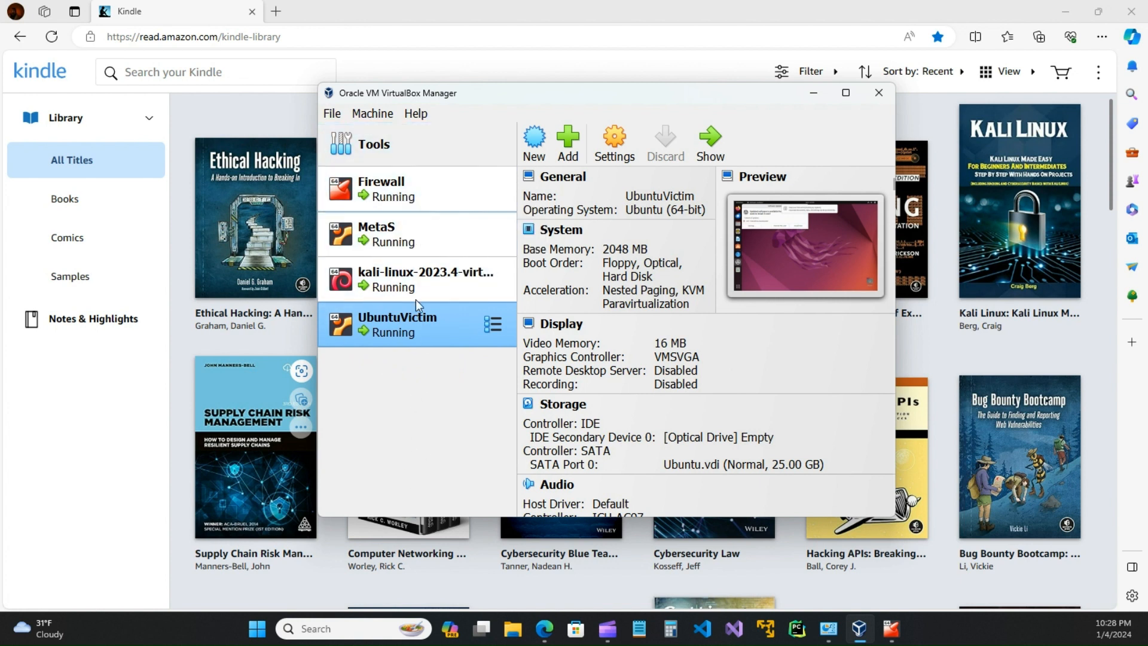
drag(679, 97, 663, 230)
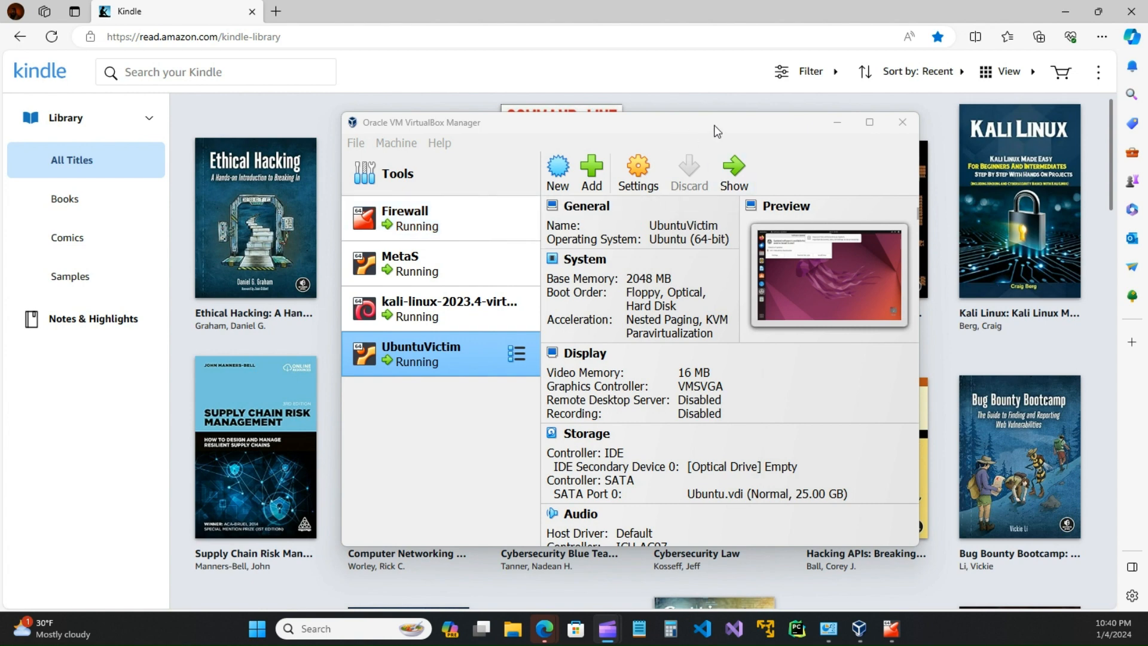
mouse_move(721, 130)
mouse_down()
mouse_move(656, 131)
mouse_move(705, 128)
mouse_up()
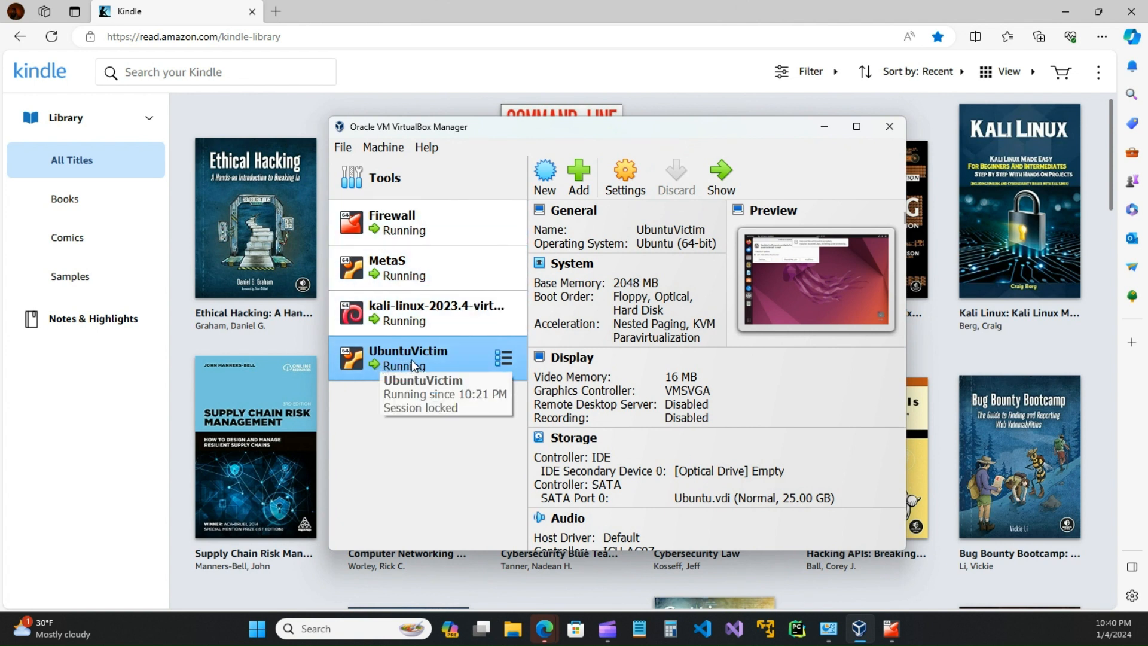
Step: In UbuntuVictim's Network settings, attach Adapter 1 to Internal Network with Promiscuous Mode Allow All
click(624, 189)
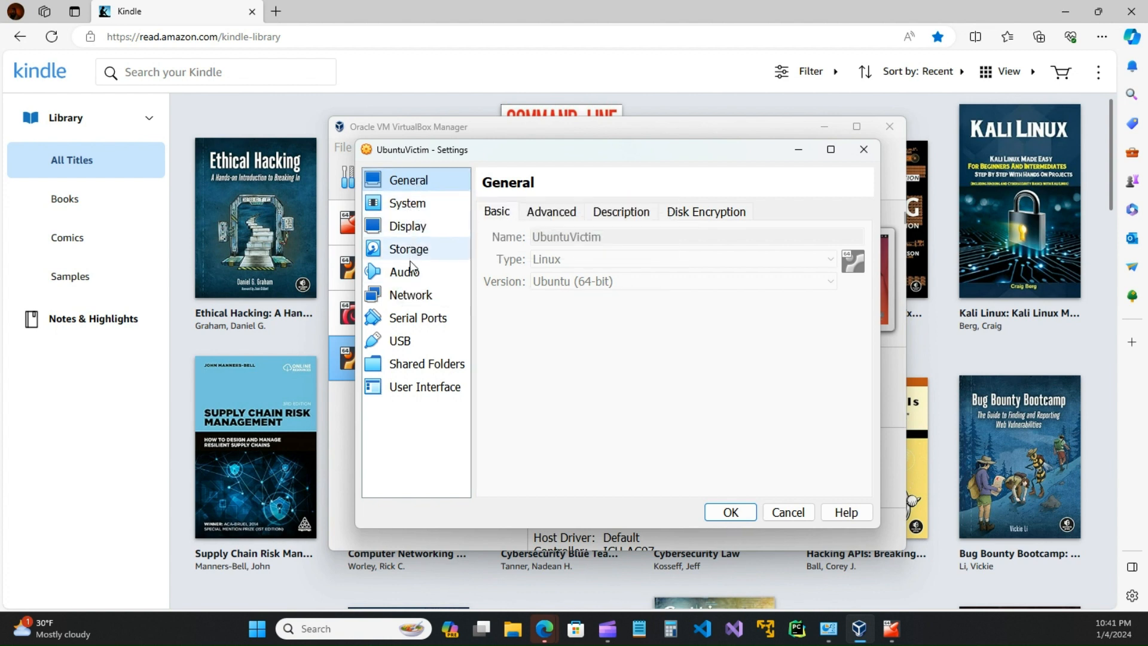
click(411, 297)
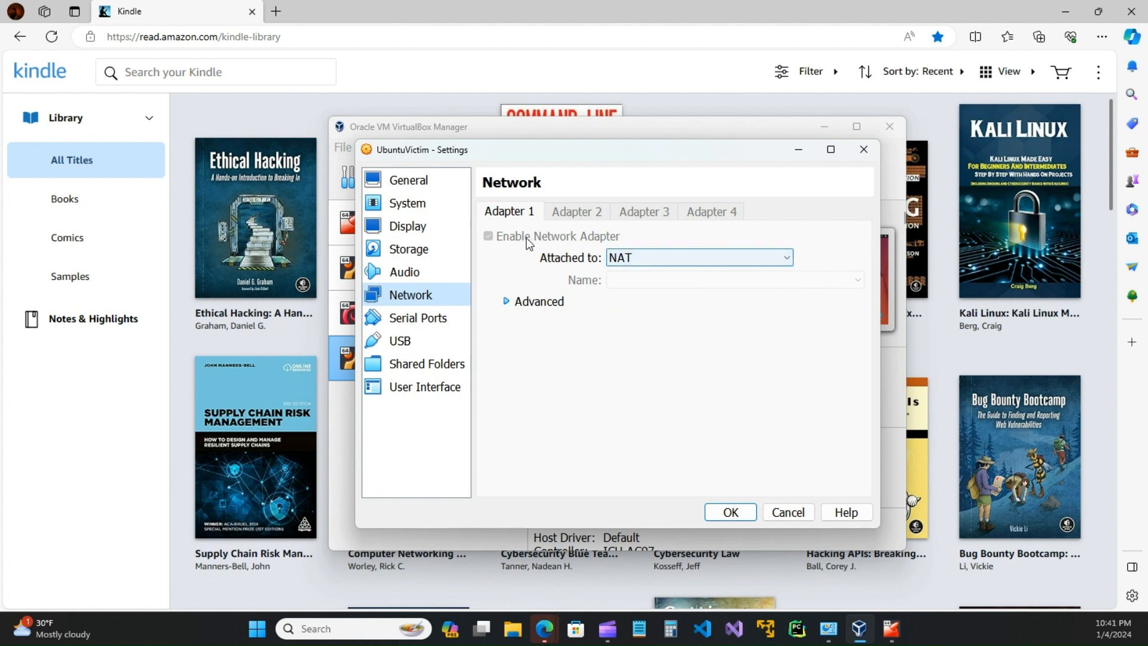
click(788, 257)
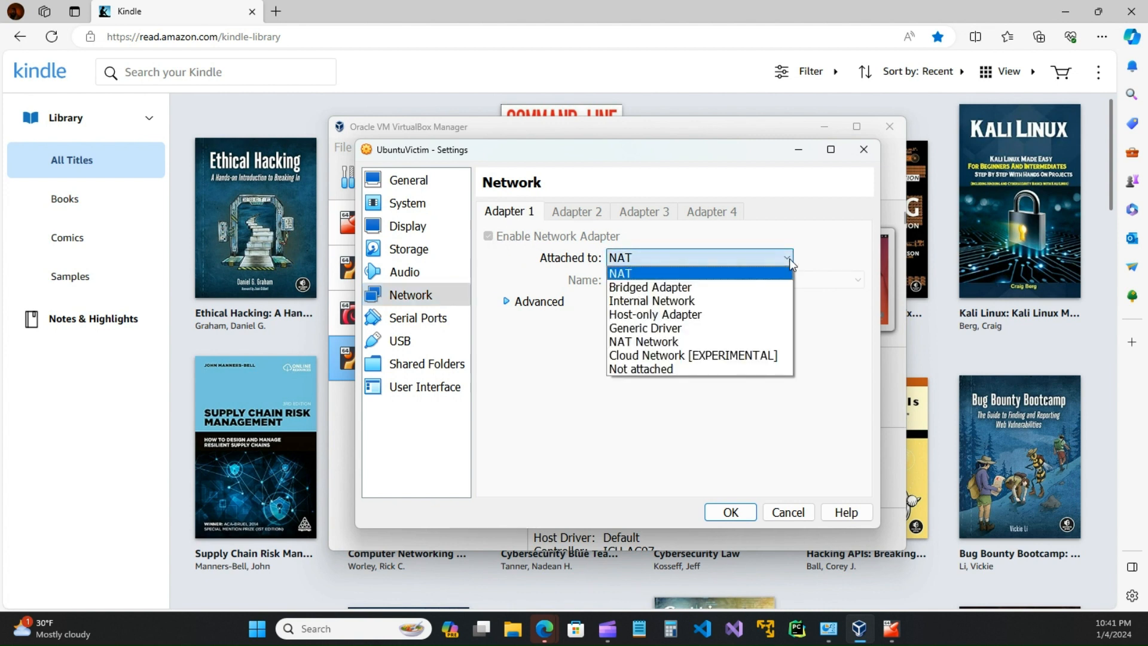
click(639, 301)
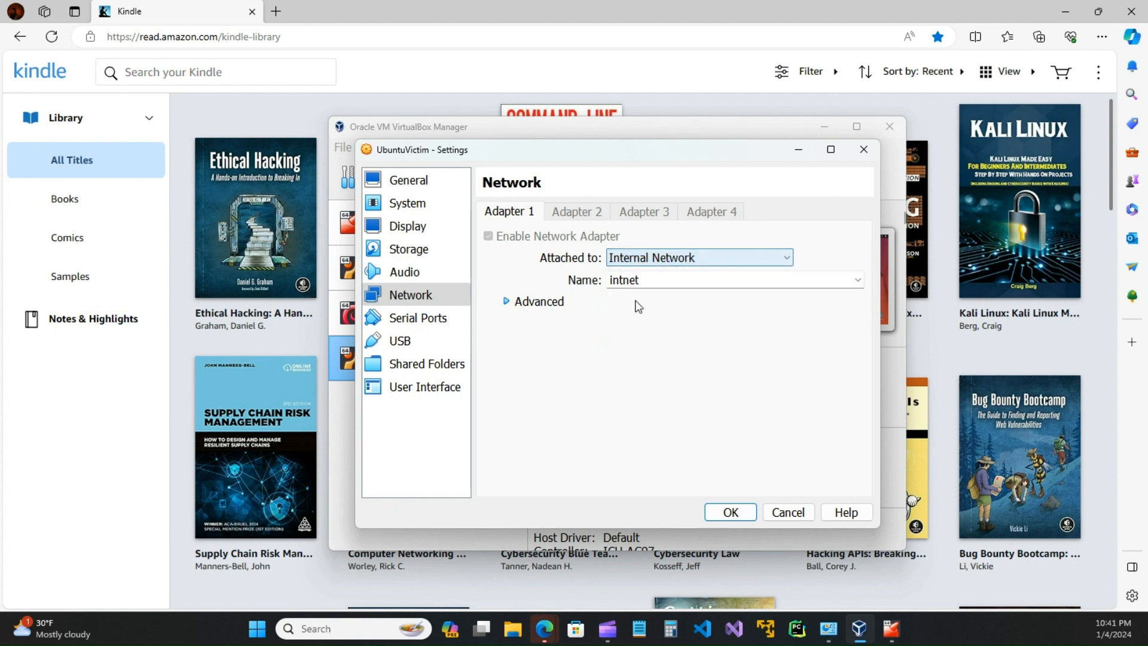
click(506, 302)
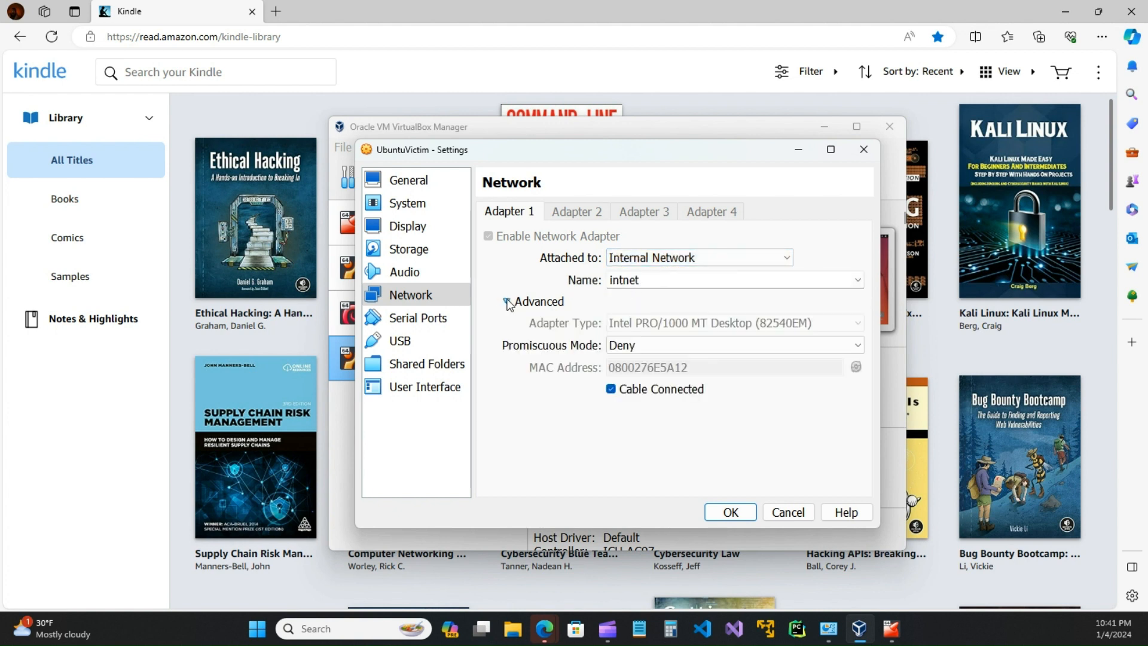
click(618, 351)
click(619, 390)
click(665, 344)
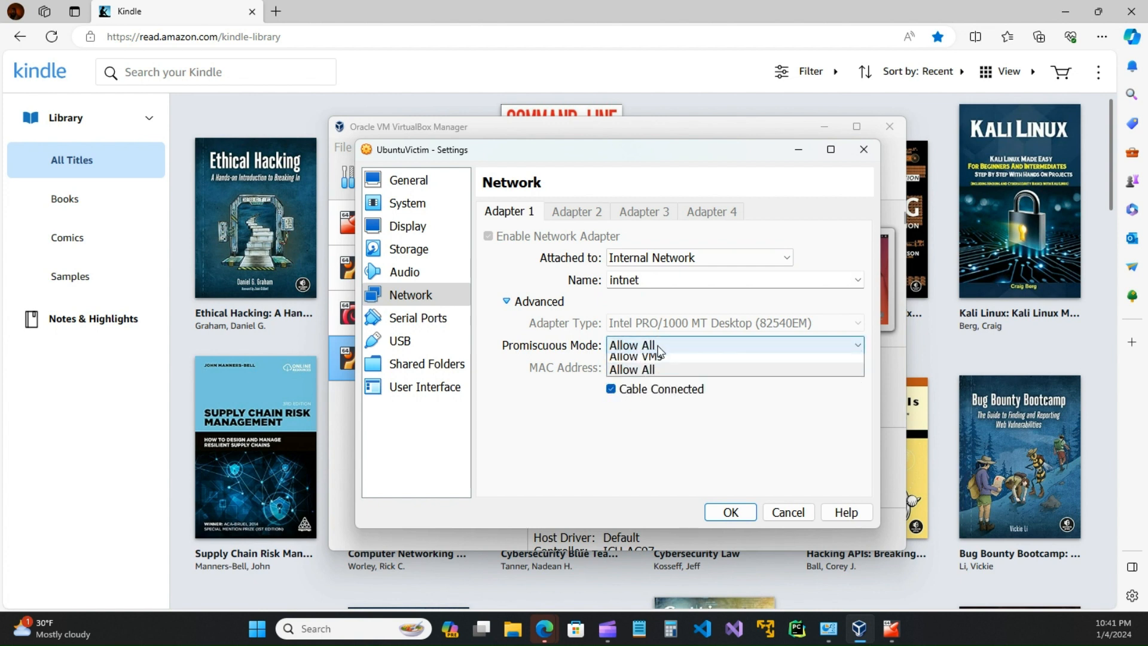
click(635, 375)
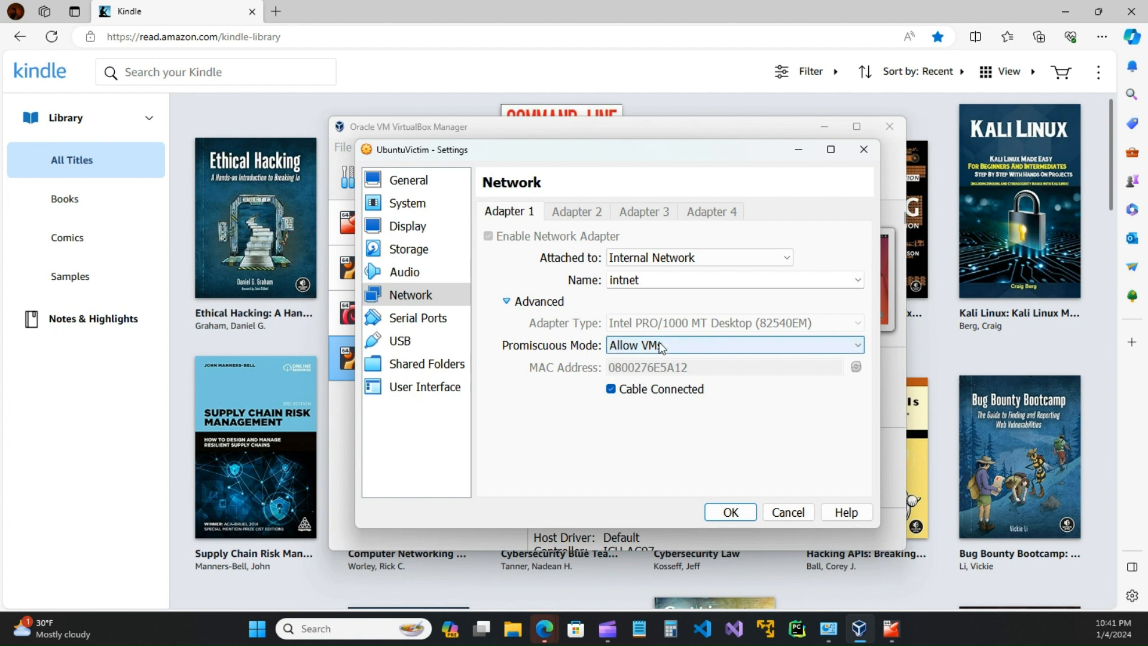
click(648, 346)
click(643, 390)
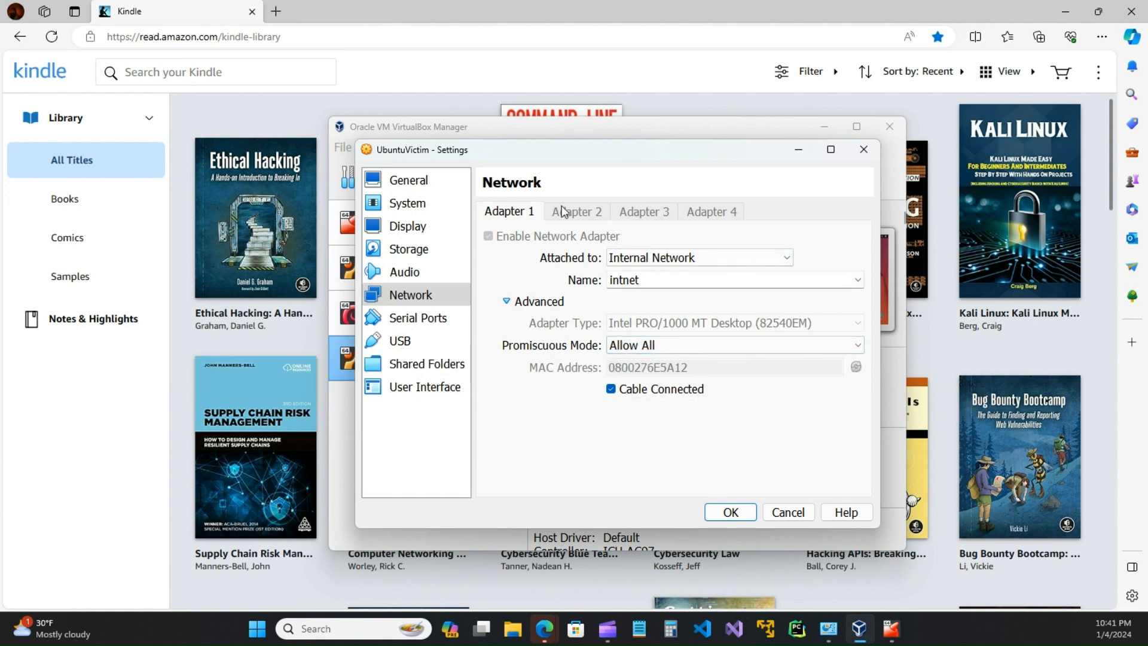
Step: Apply the network settings with OK, then reselect UbuntuVictim and reopen its Settings to check them
click(732, 512)
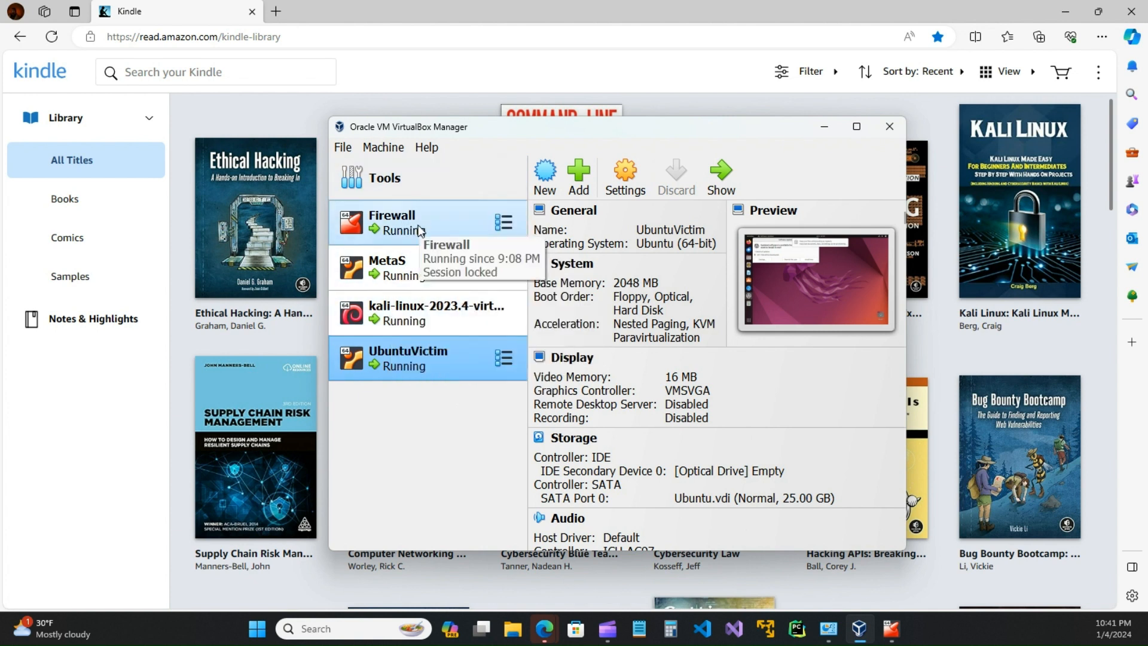
click(422, 323)
click(418, 358)
click(625, 173)
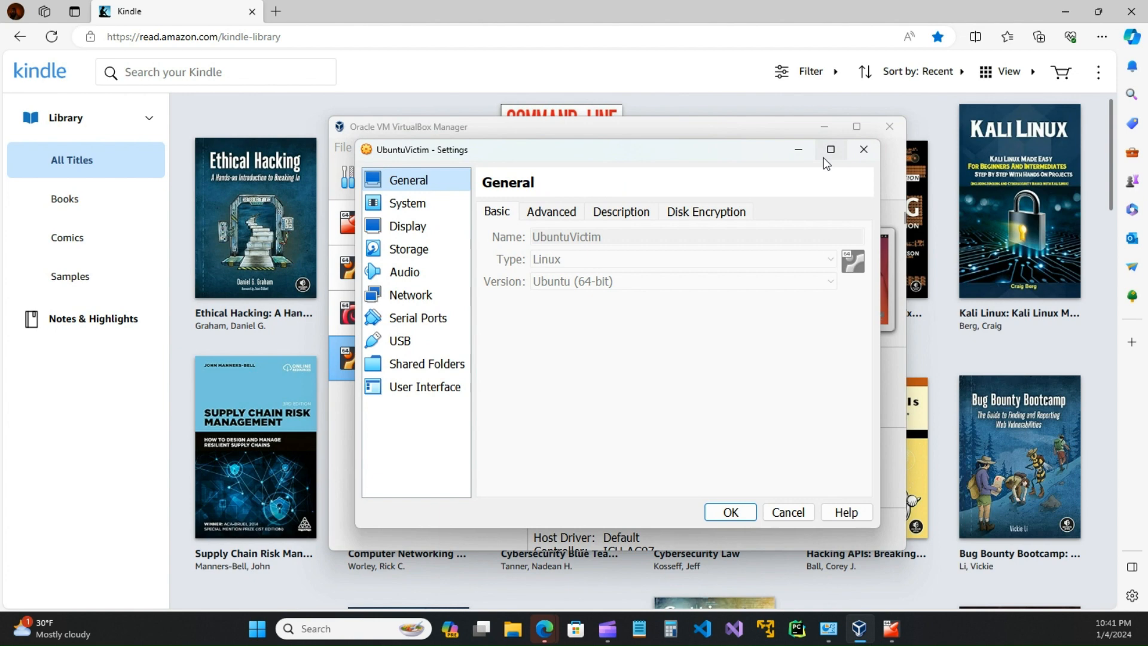
click(863, 149)
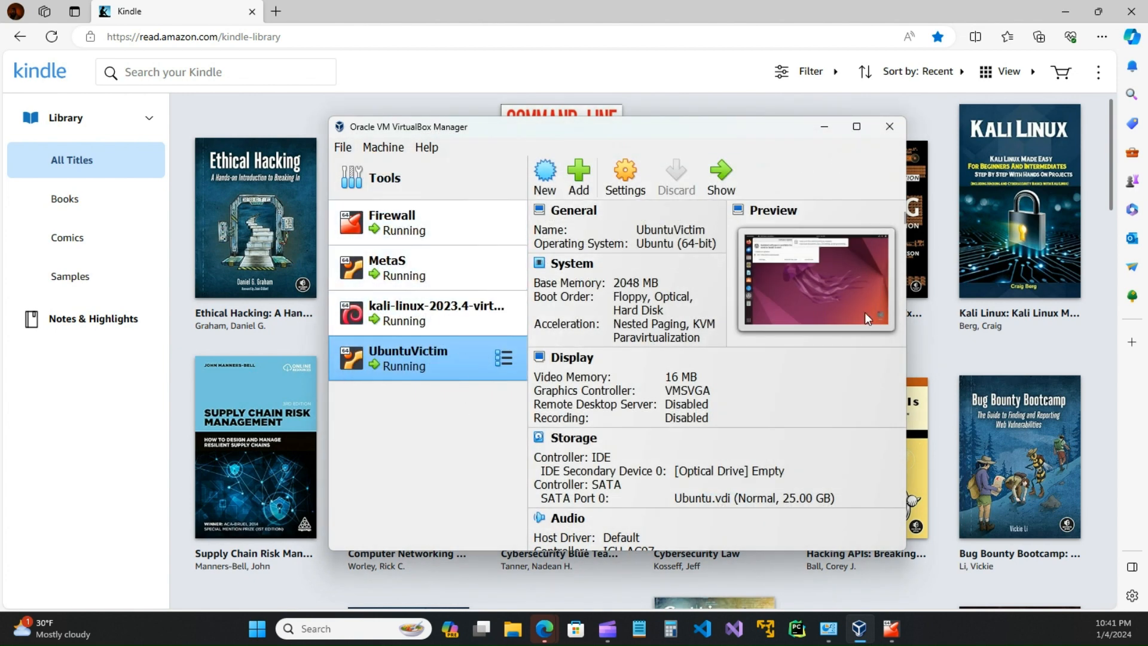